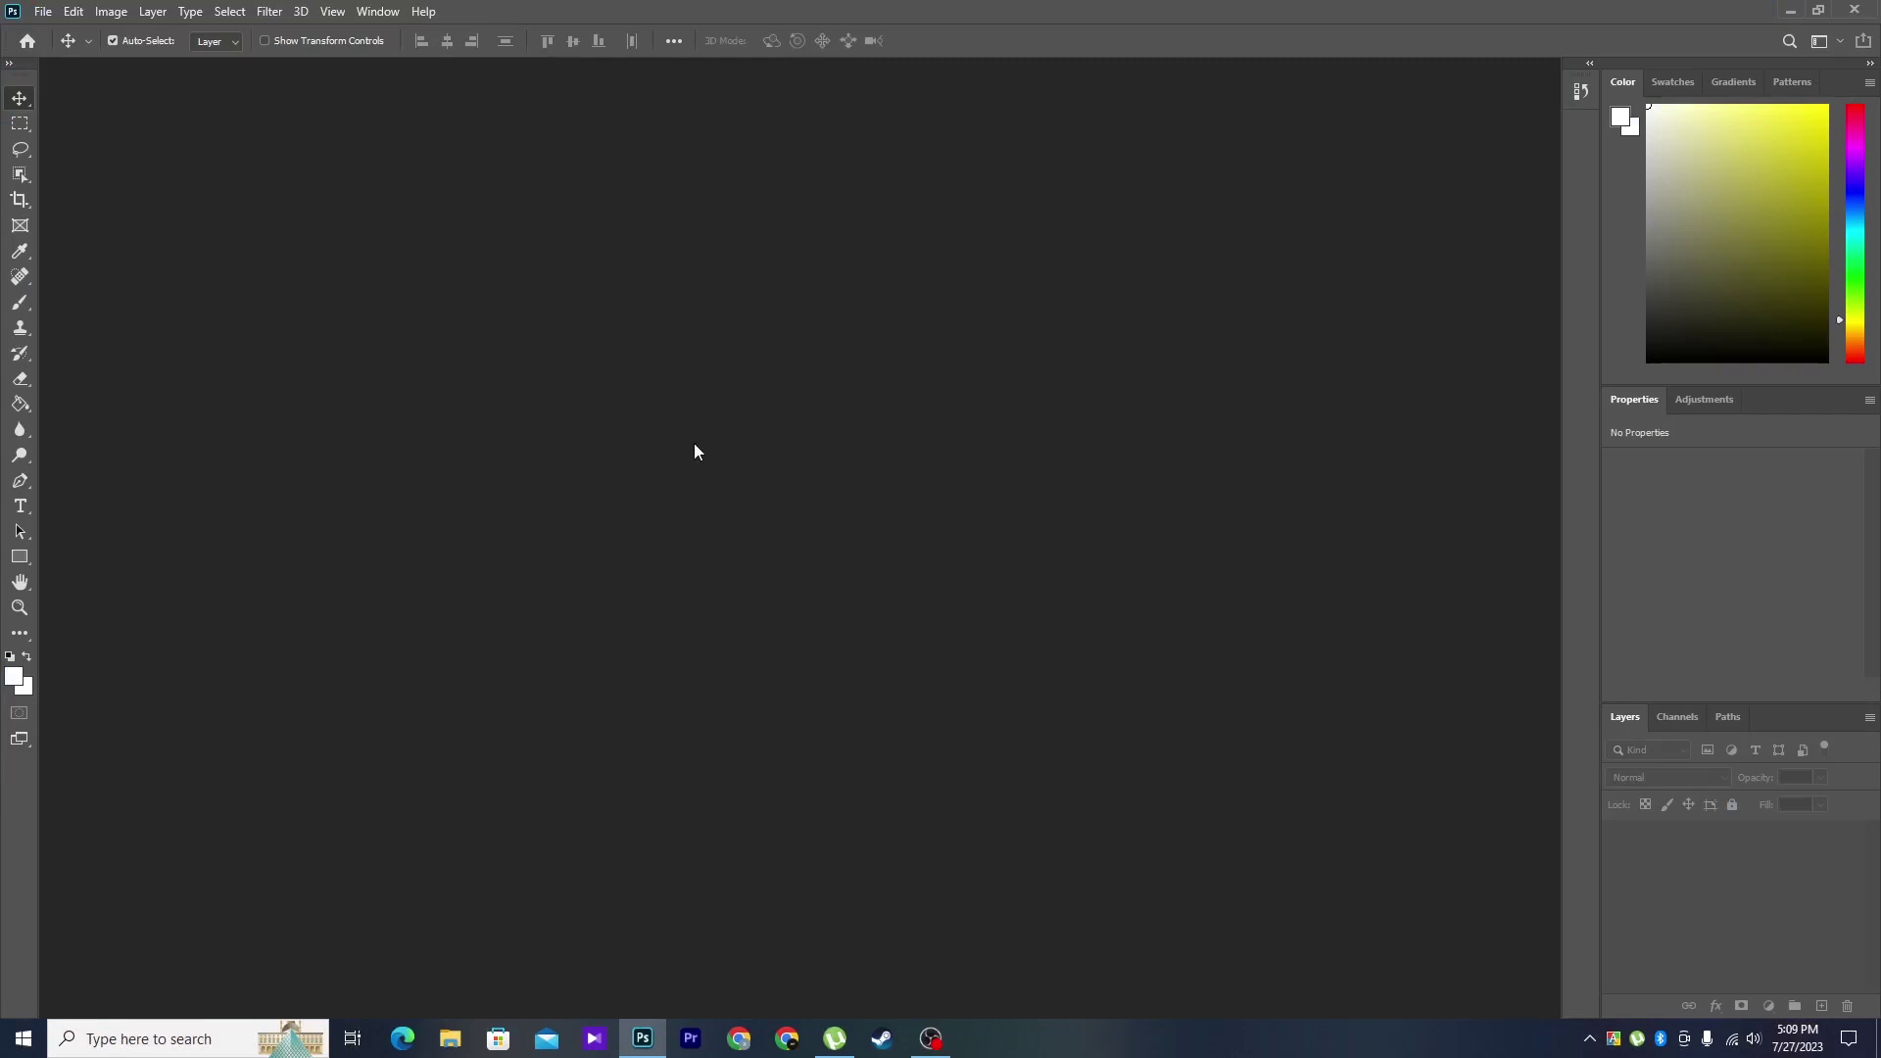
# - Create a new blank white document, Untitled-1, 1280 × 720 pixels
pyautogui.click(43, 11)
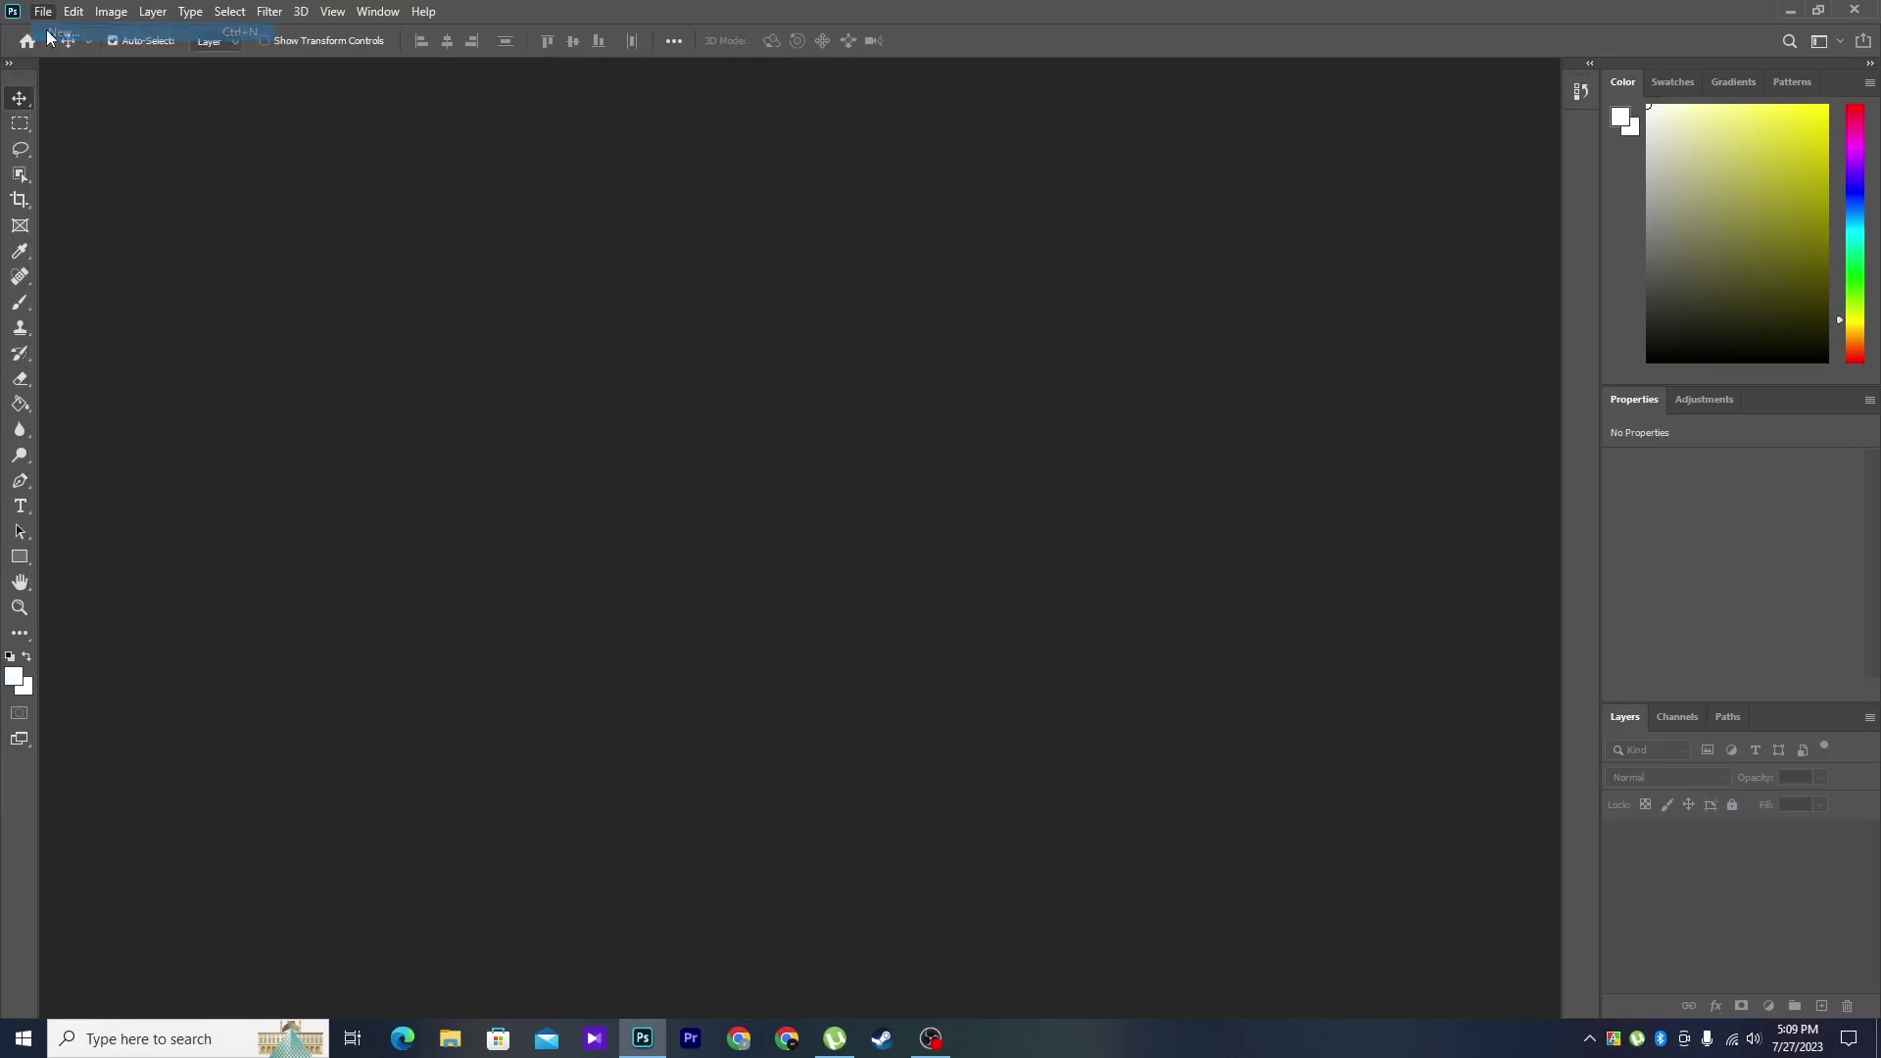
pyautogui.press('Tab')
pyautogui.press('Tab')
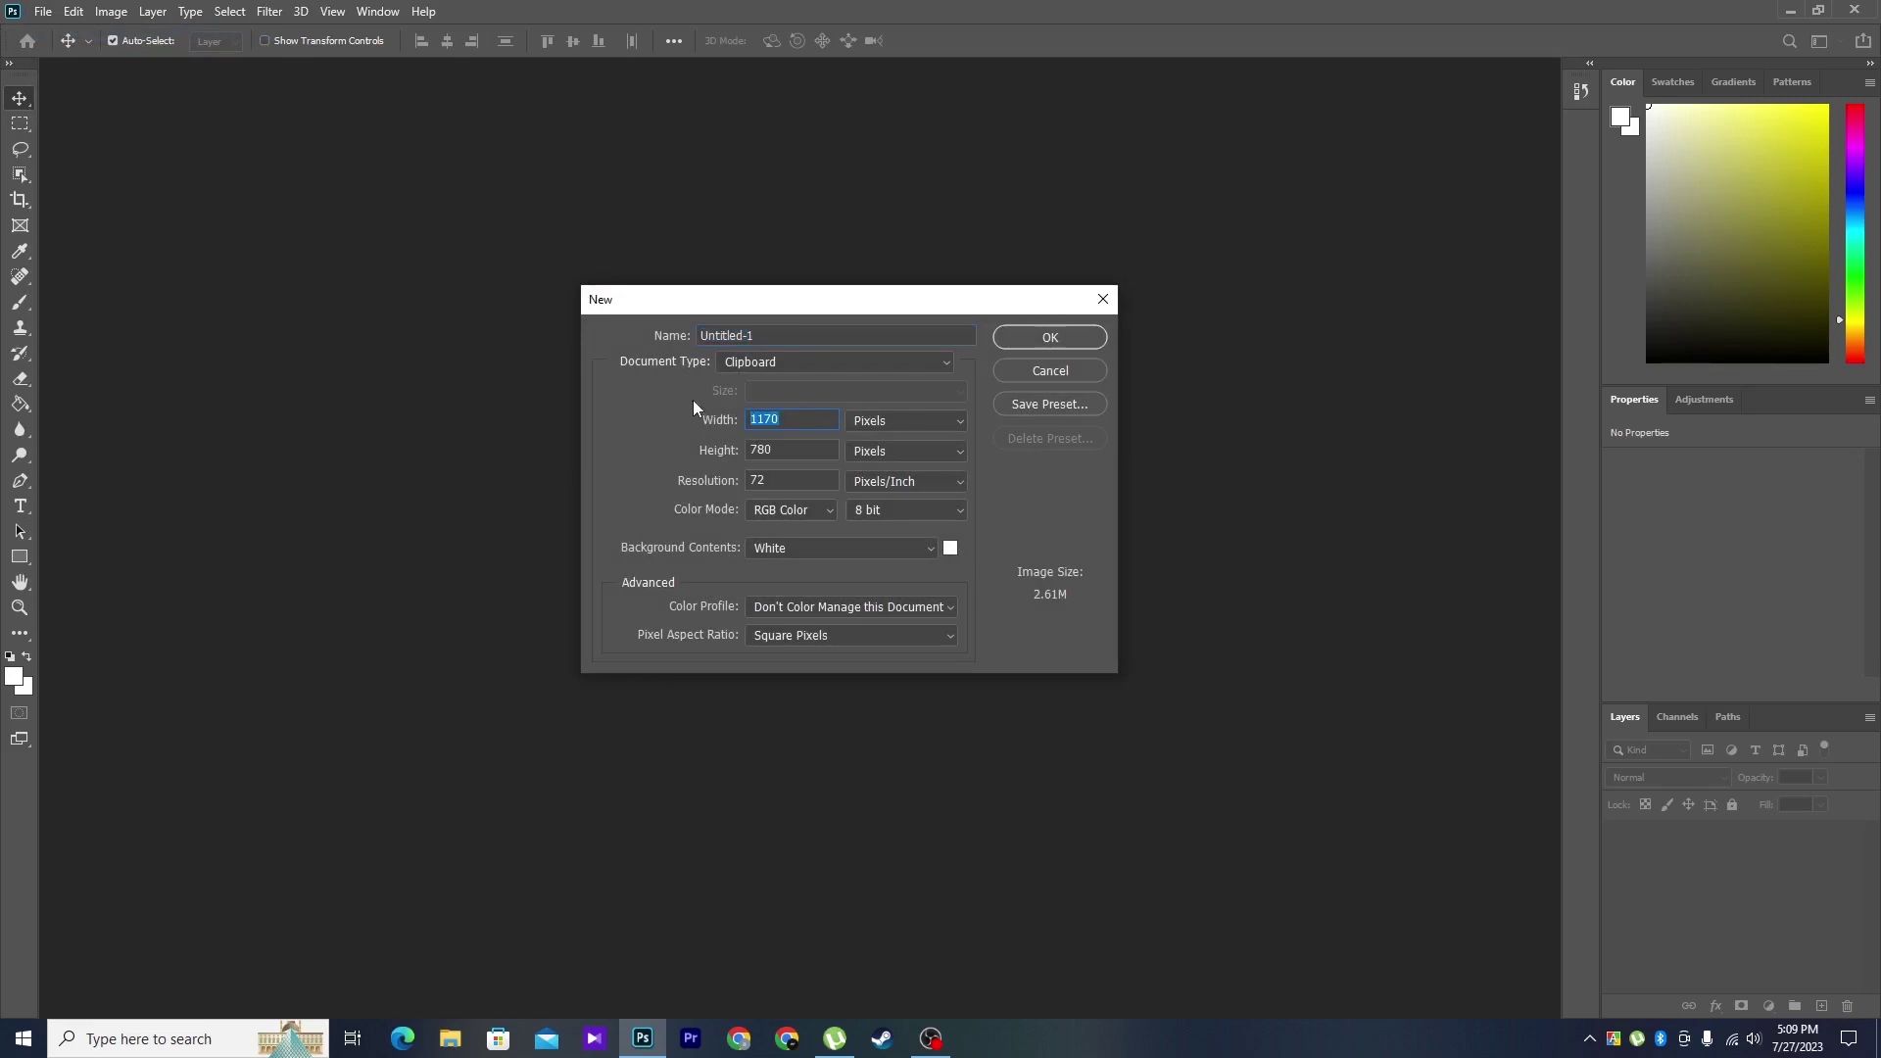
pyautogui.write('128')
pyautogui.write('0')
pyautogui.press('Tab')
pyautogui.write('720')
pyautogui.click(1006, 343)
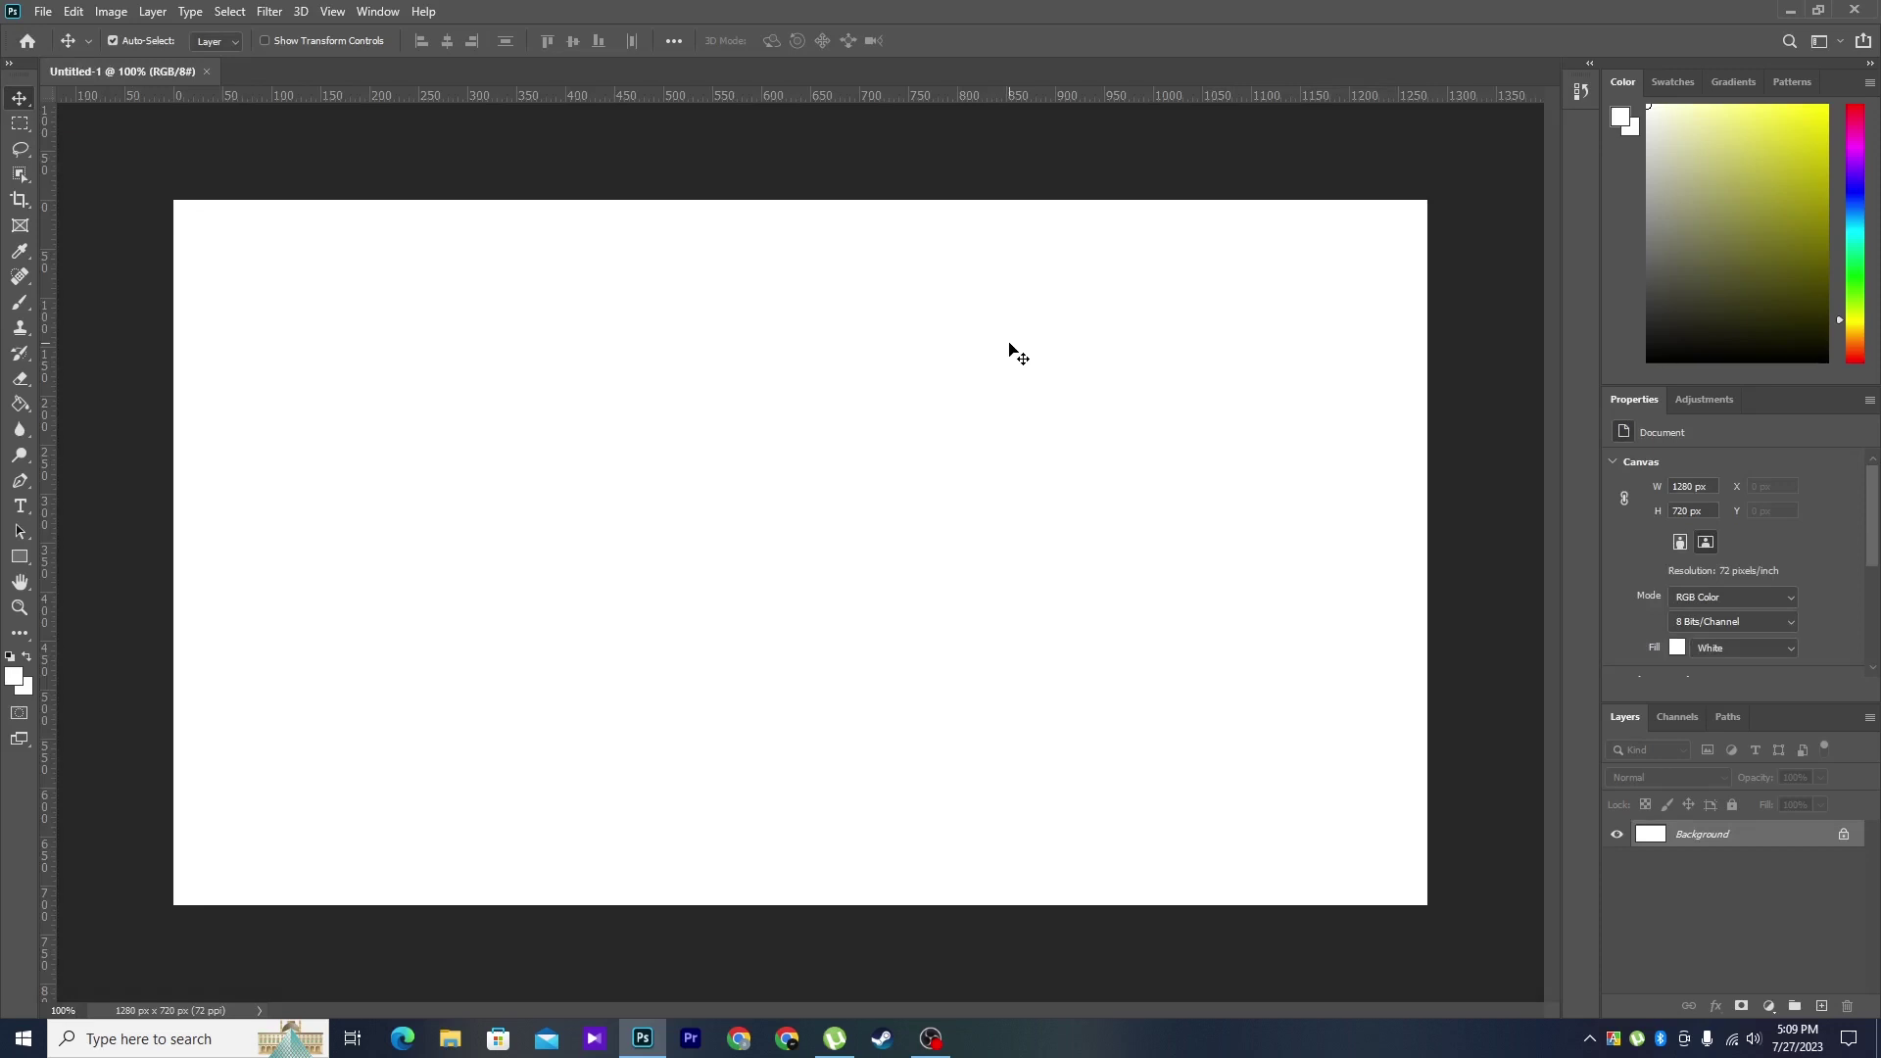
# - Convert the locked Background layer into an editable layer named Layer 0
pyautogui.rightClick(1718, 839)
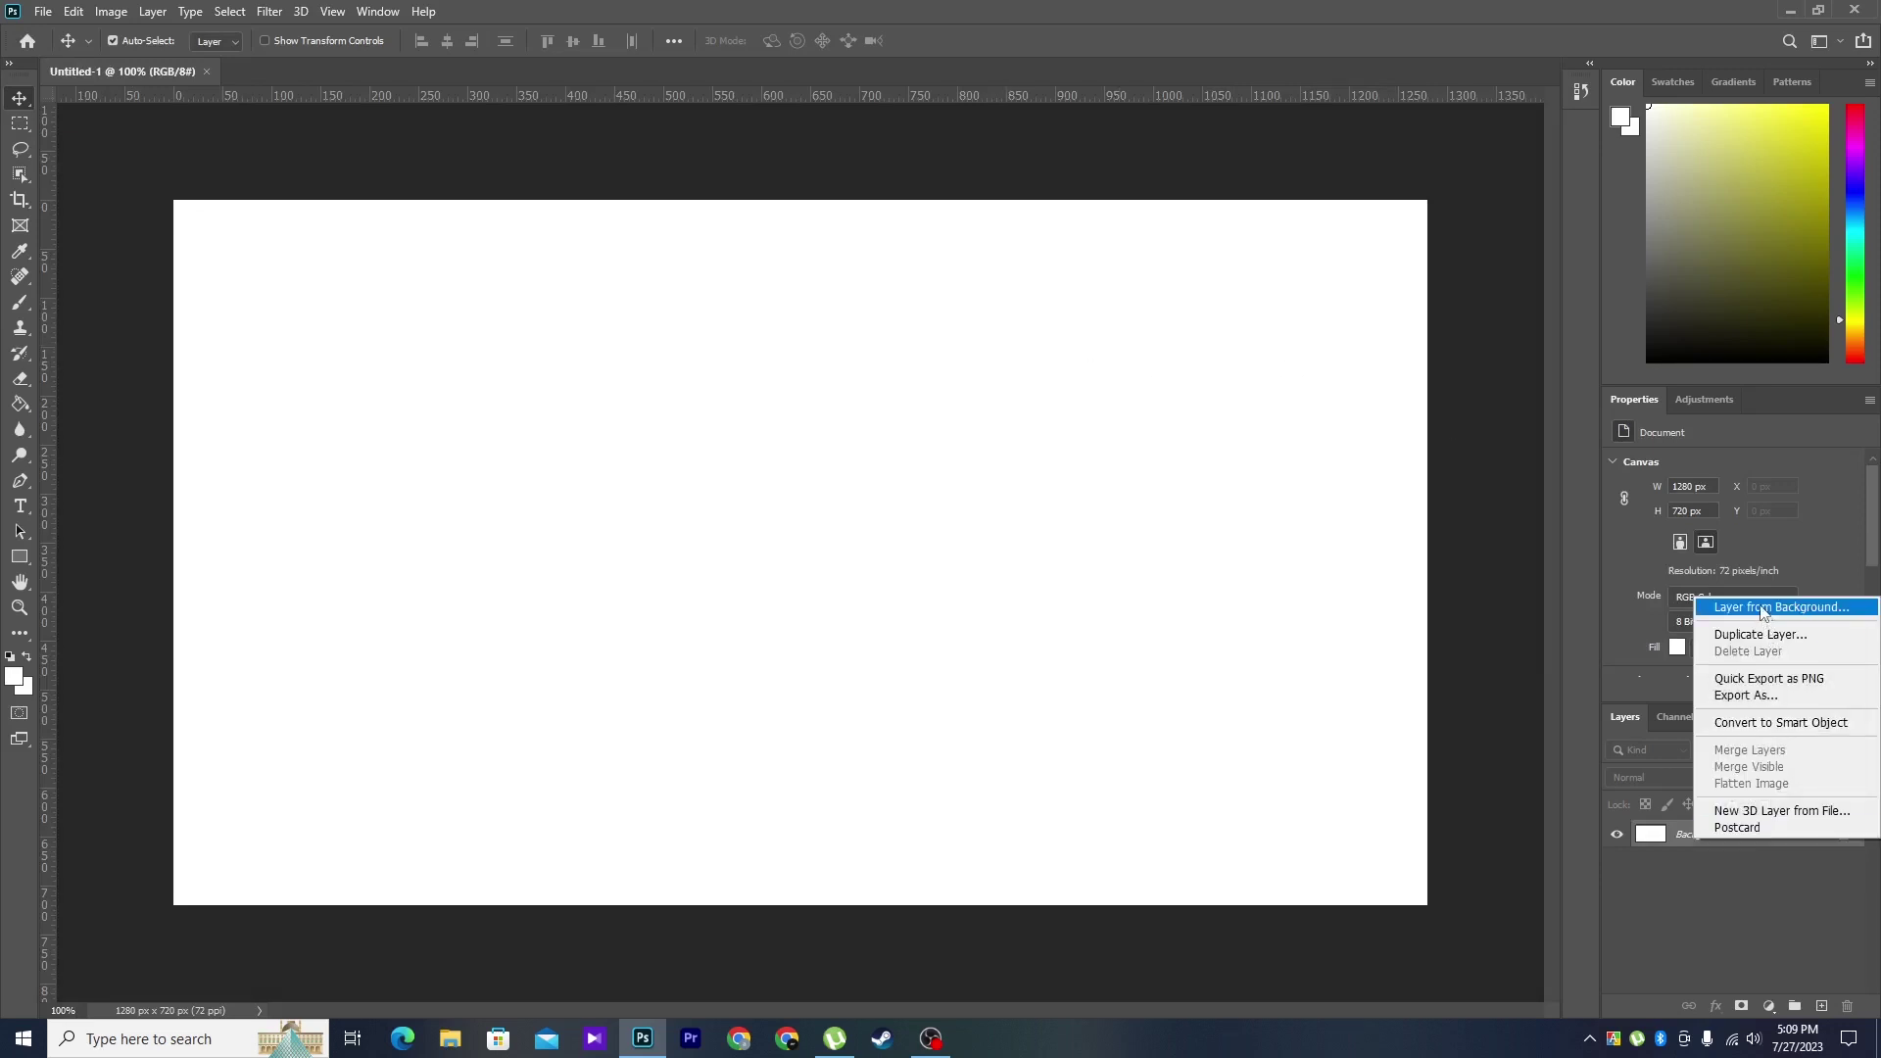
pyautogui.click(1763, 607)
pyautogui.click(1098, 307)
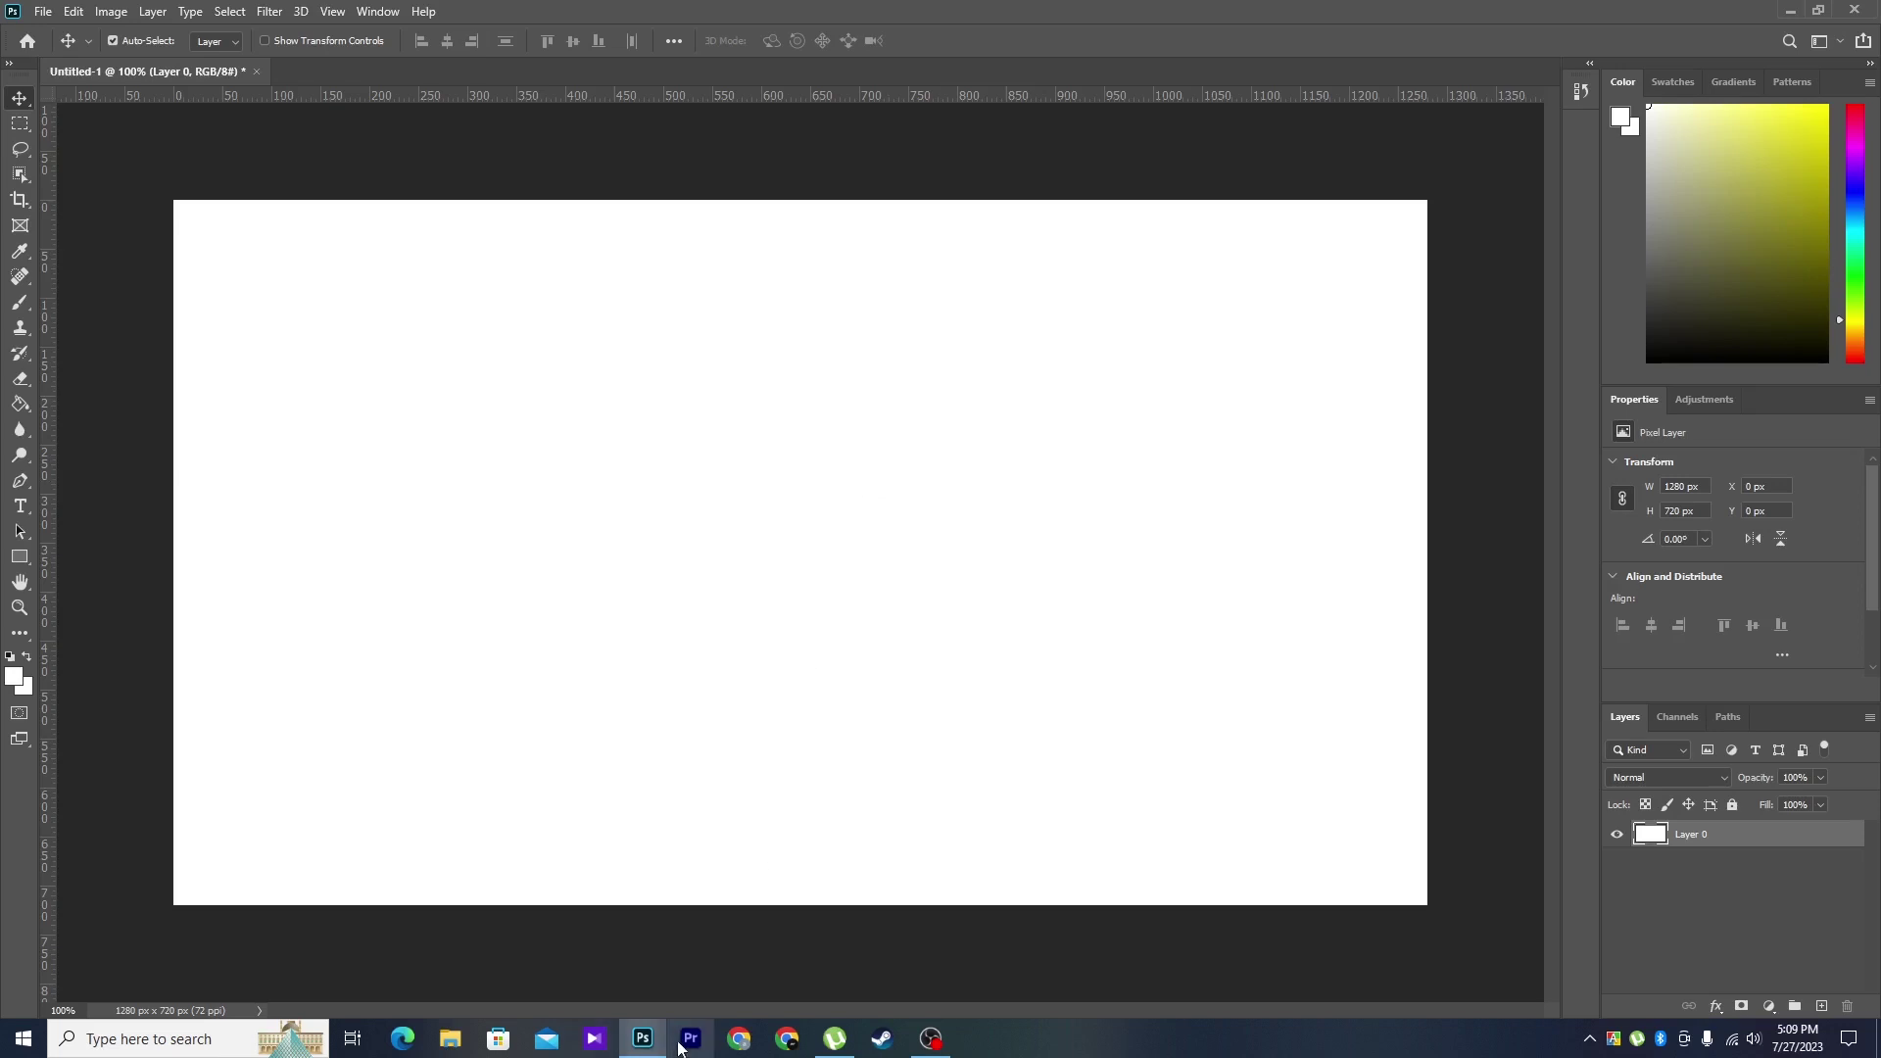
# - Open pexels.com and unsplash.com in separate Chrome tabs
pyautogui.click(742, 1039)
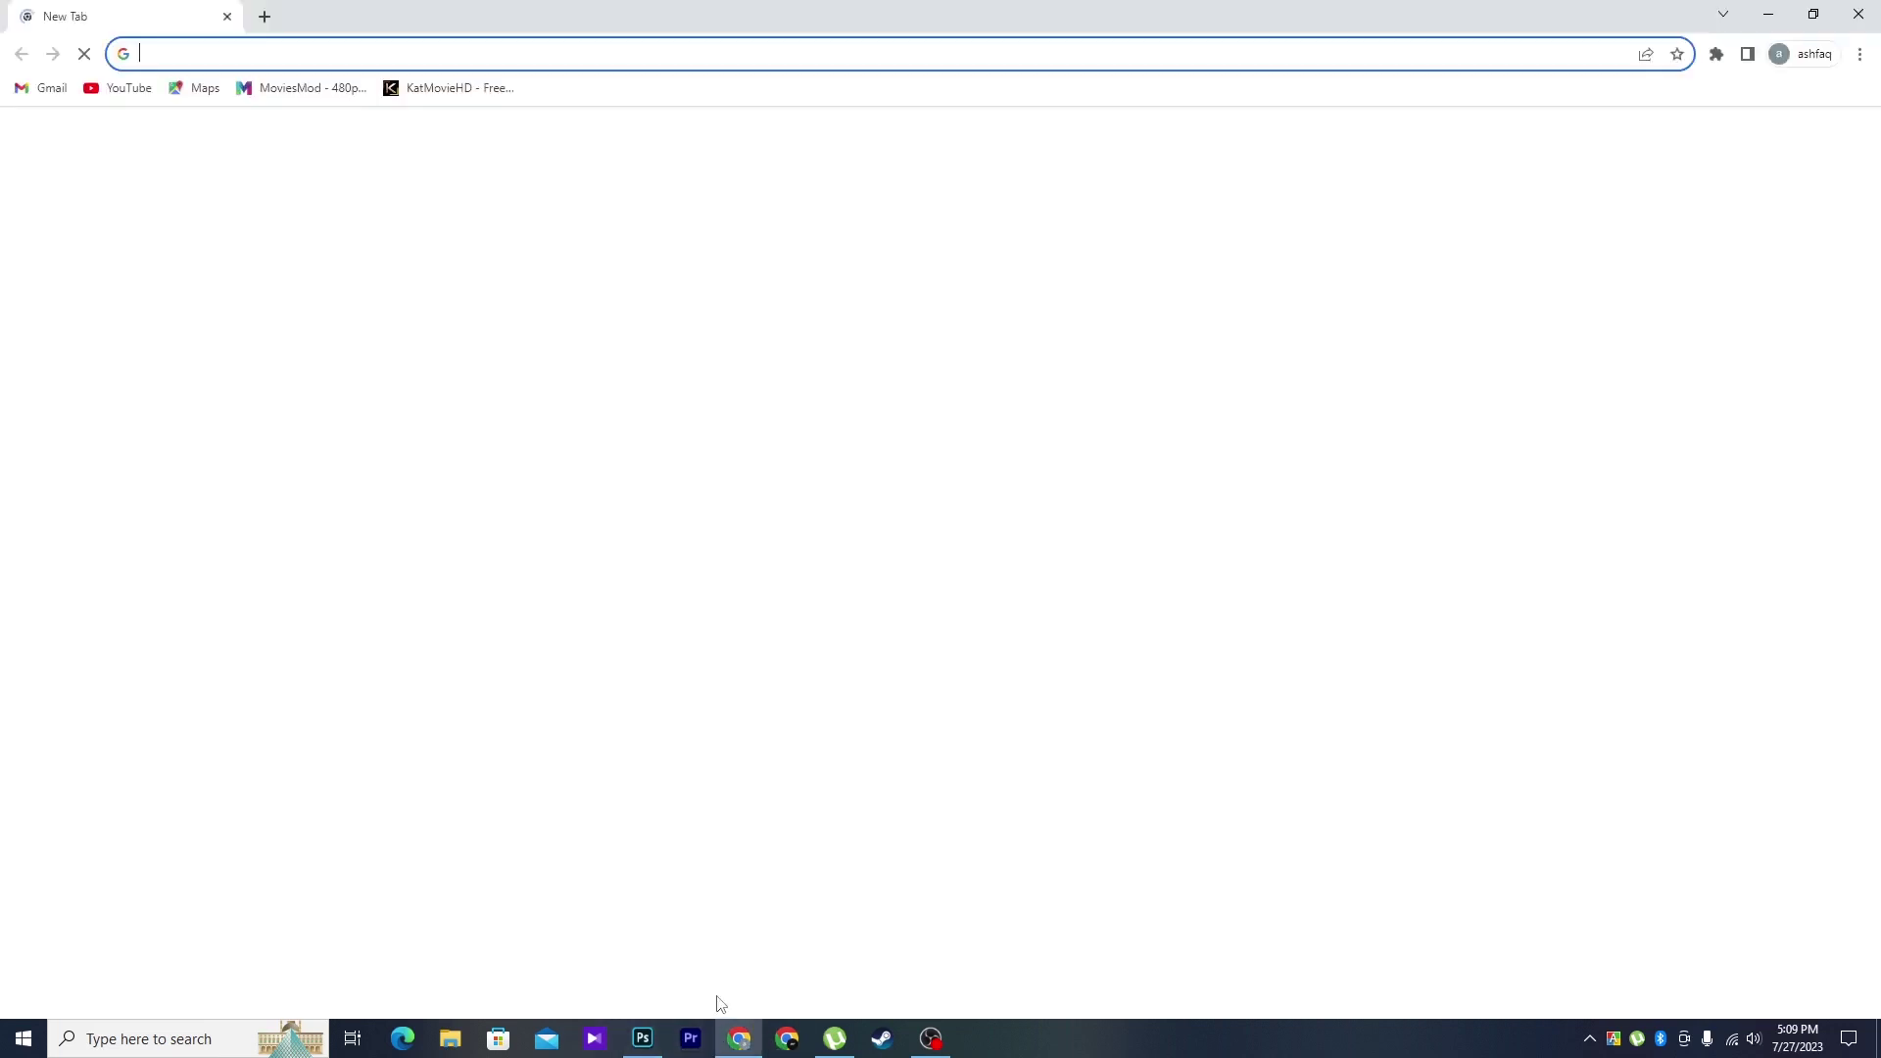
pyautogui.write('p')
pyautogui.press('Return')
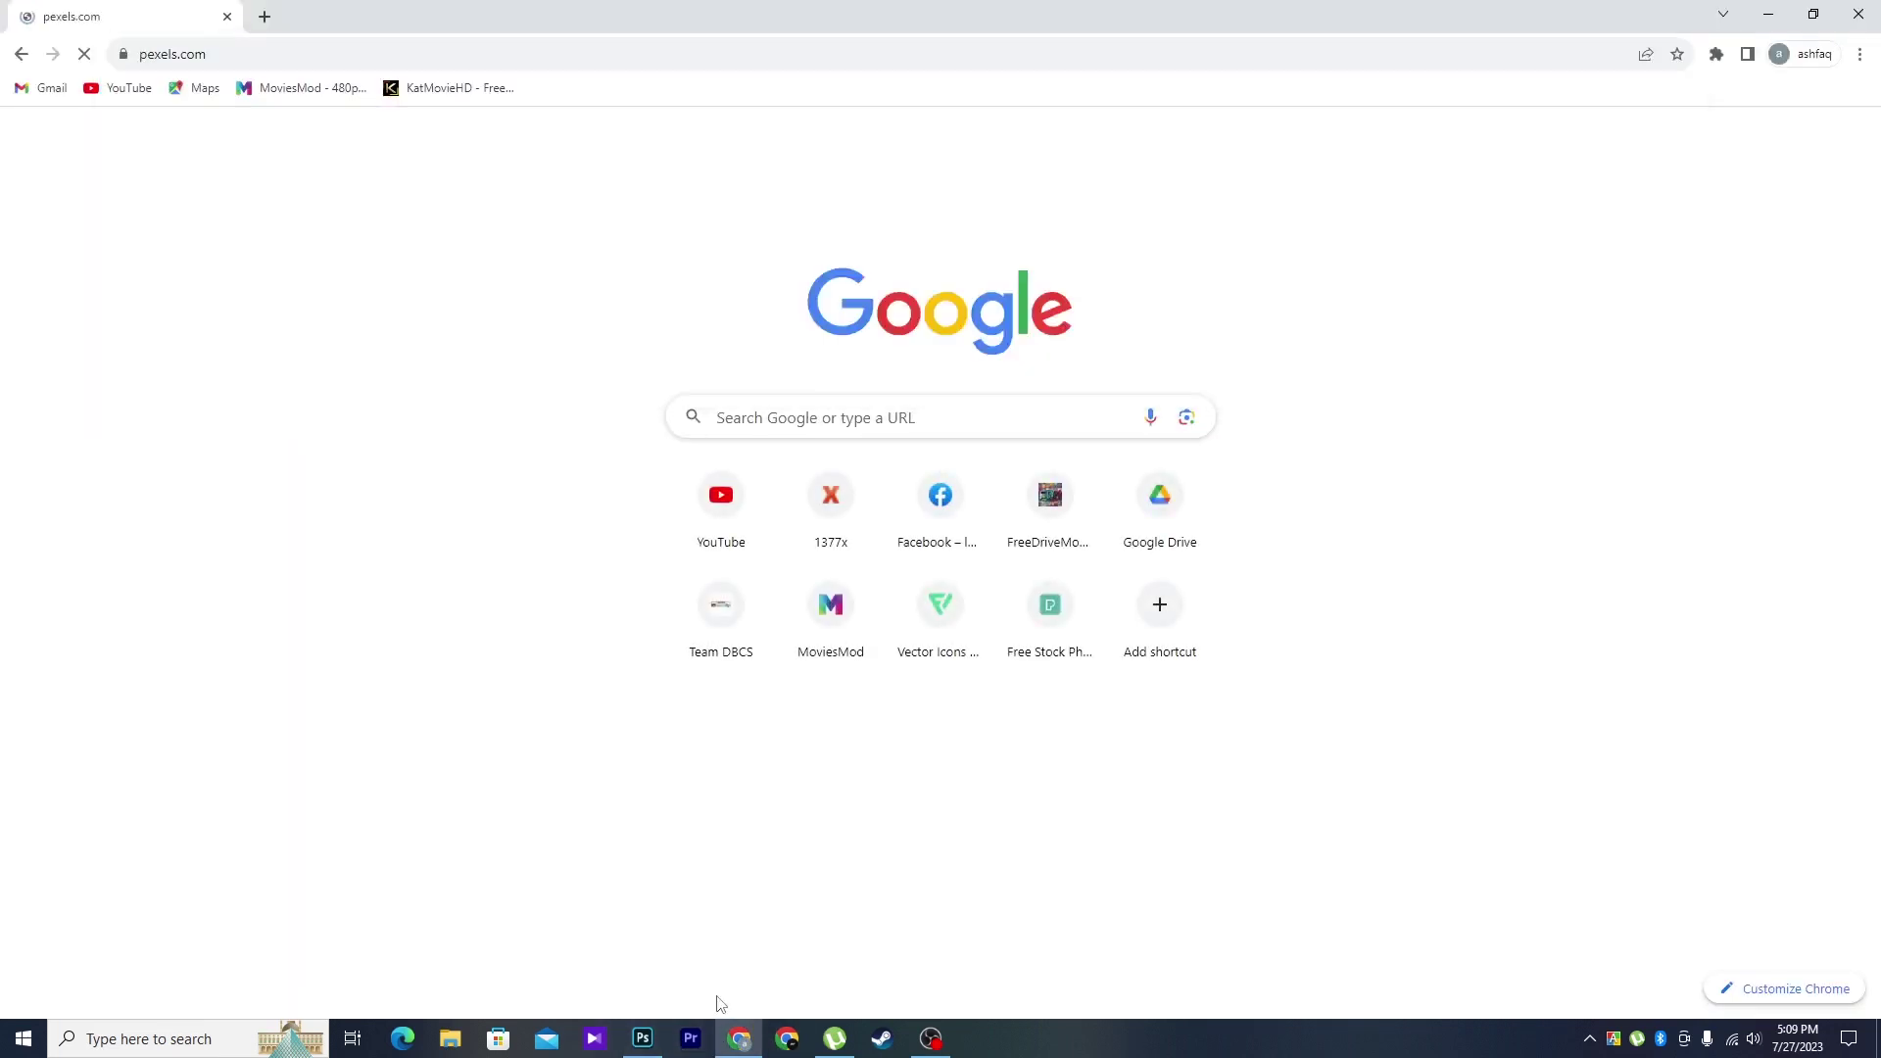
pyautogui.click(262, 16)
pyautogui.write('unsplas')
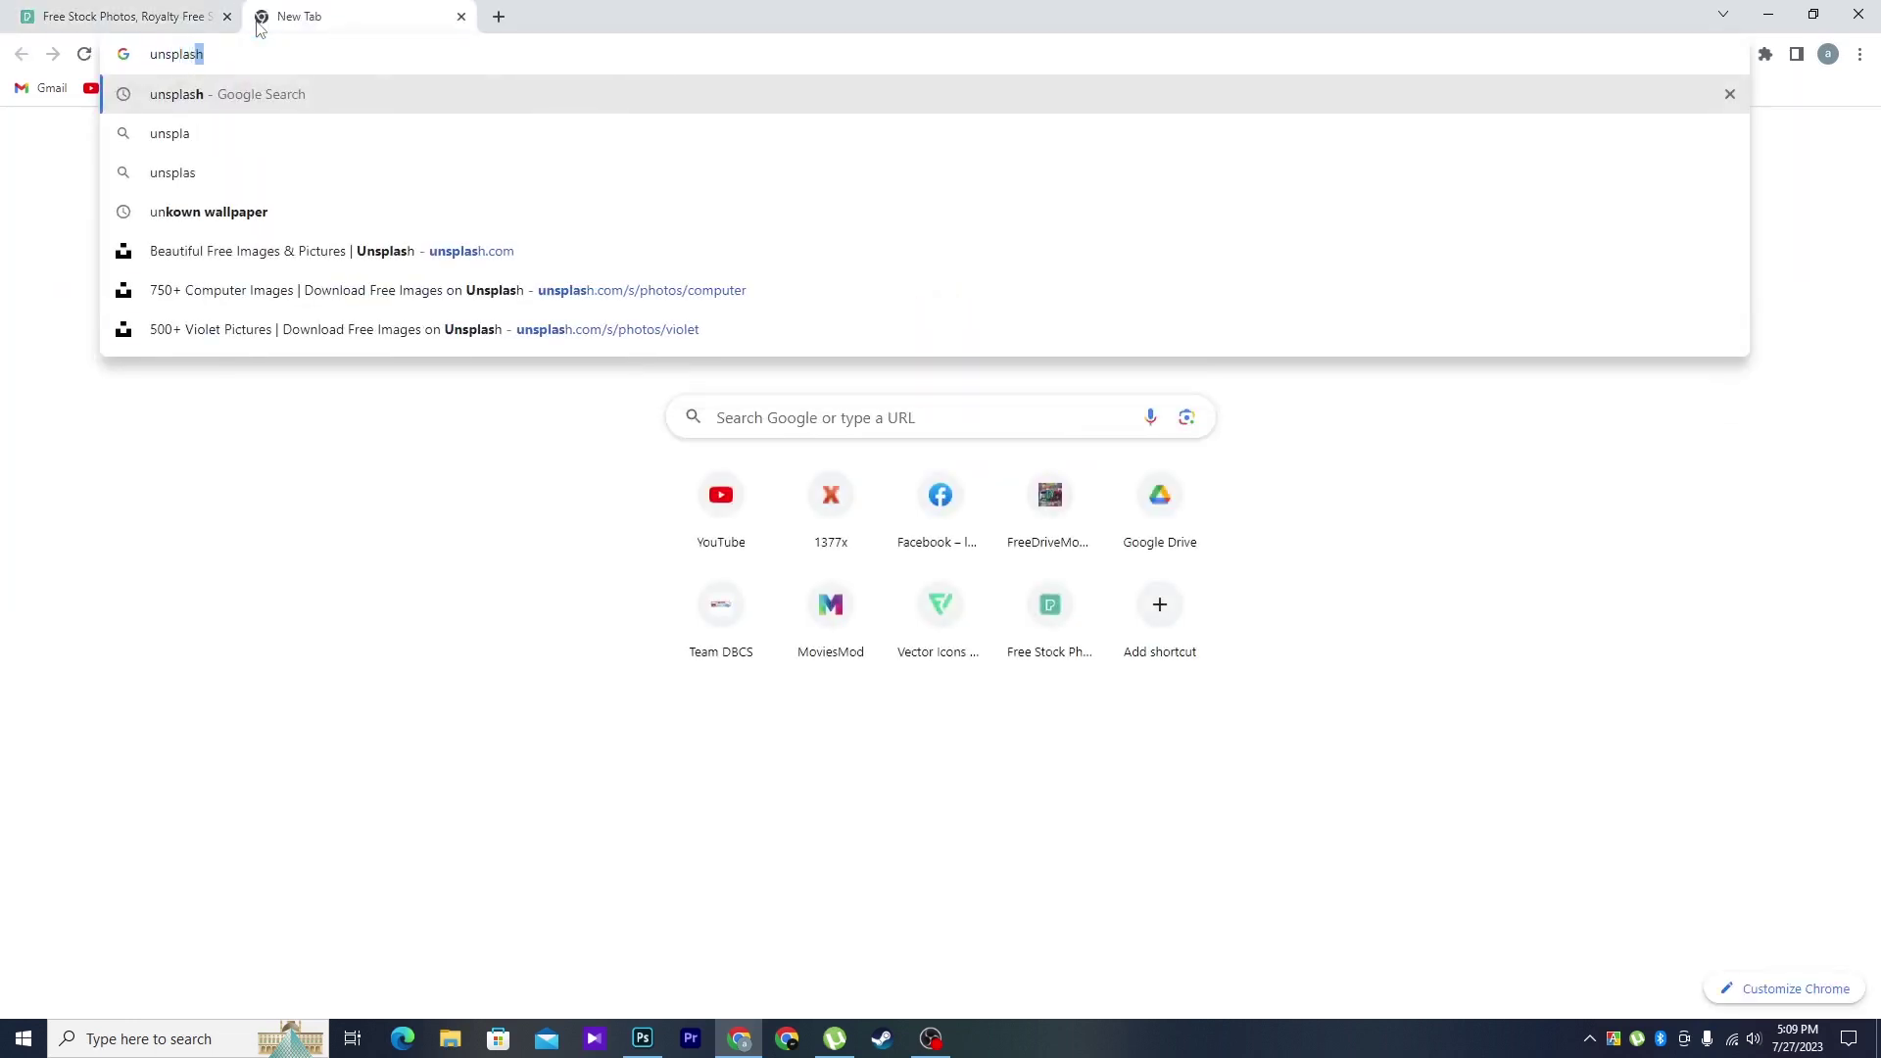
pyautogui.write('h')
pyautogui.press('Return')
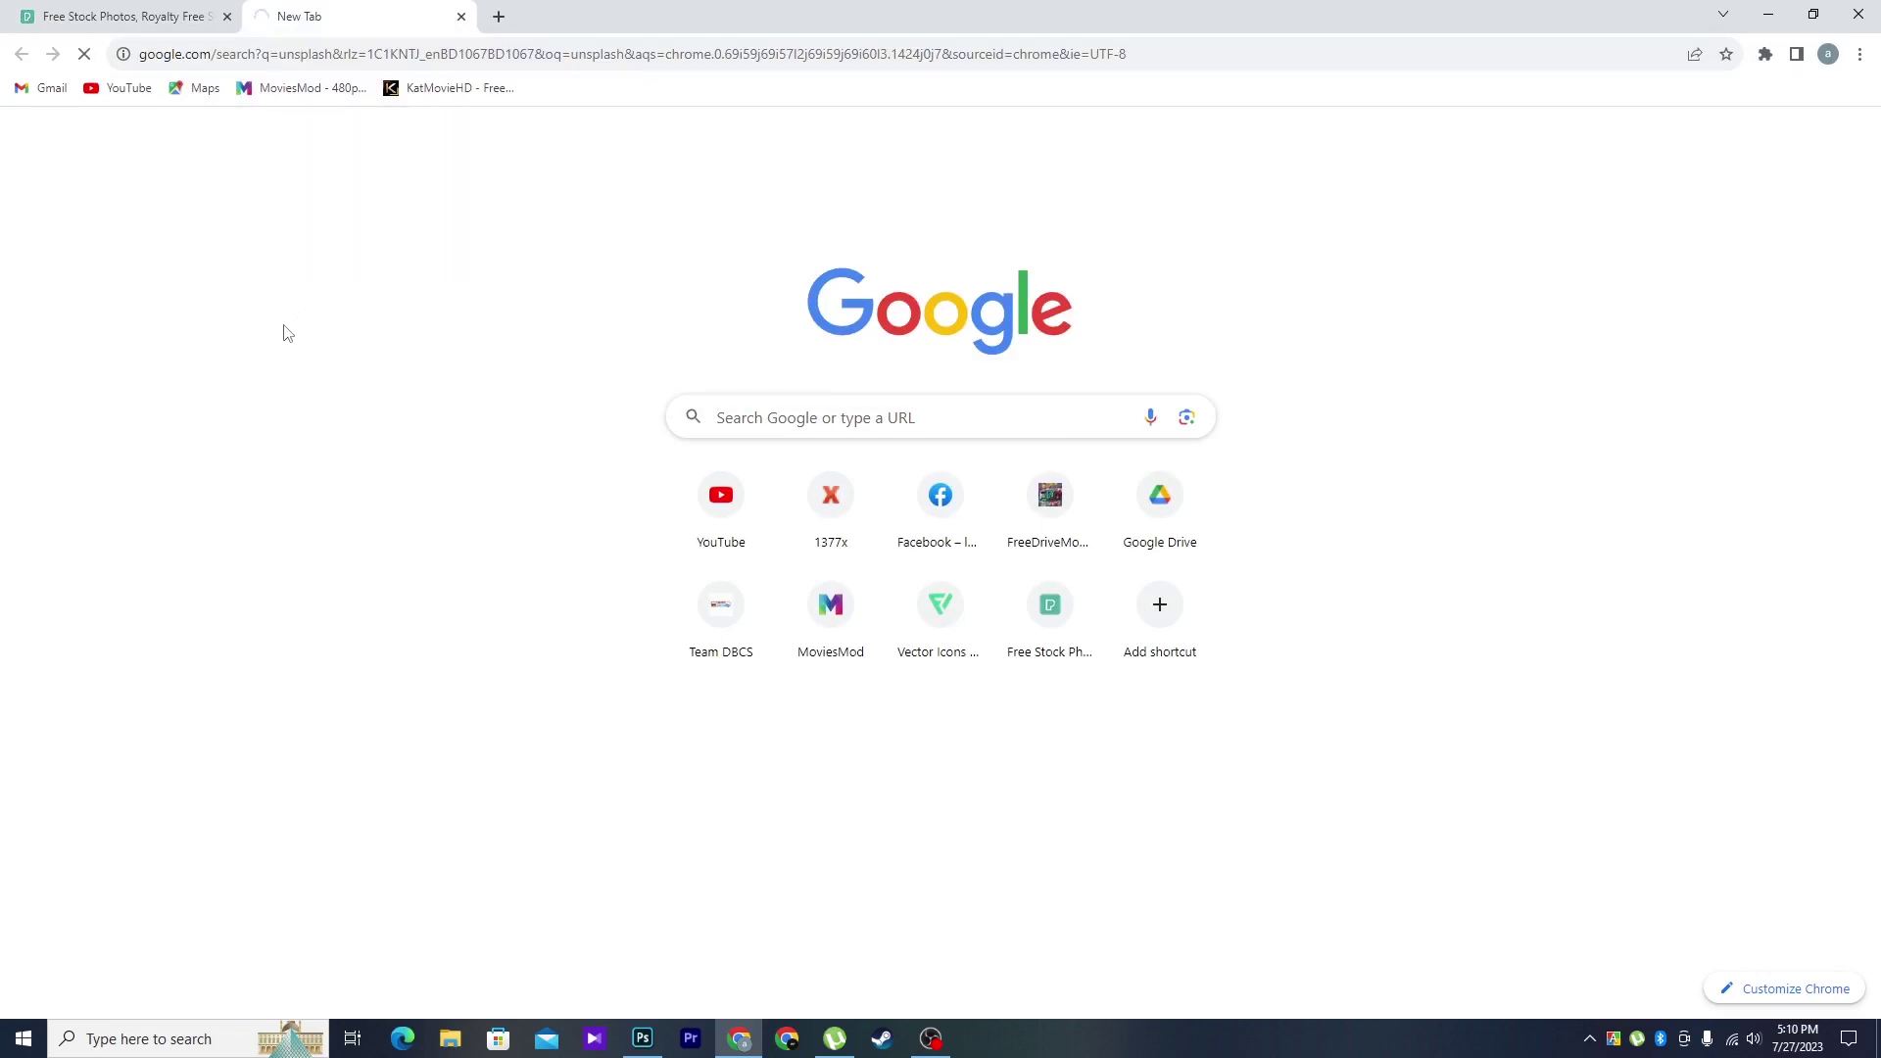
pyautogui.click(162, 12)
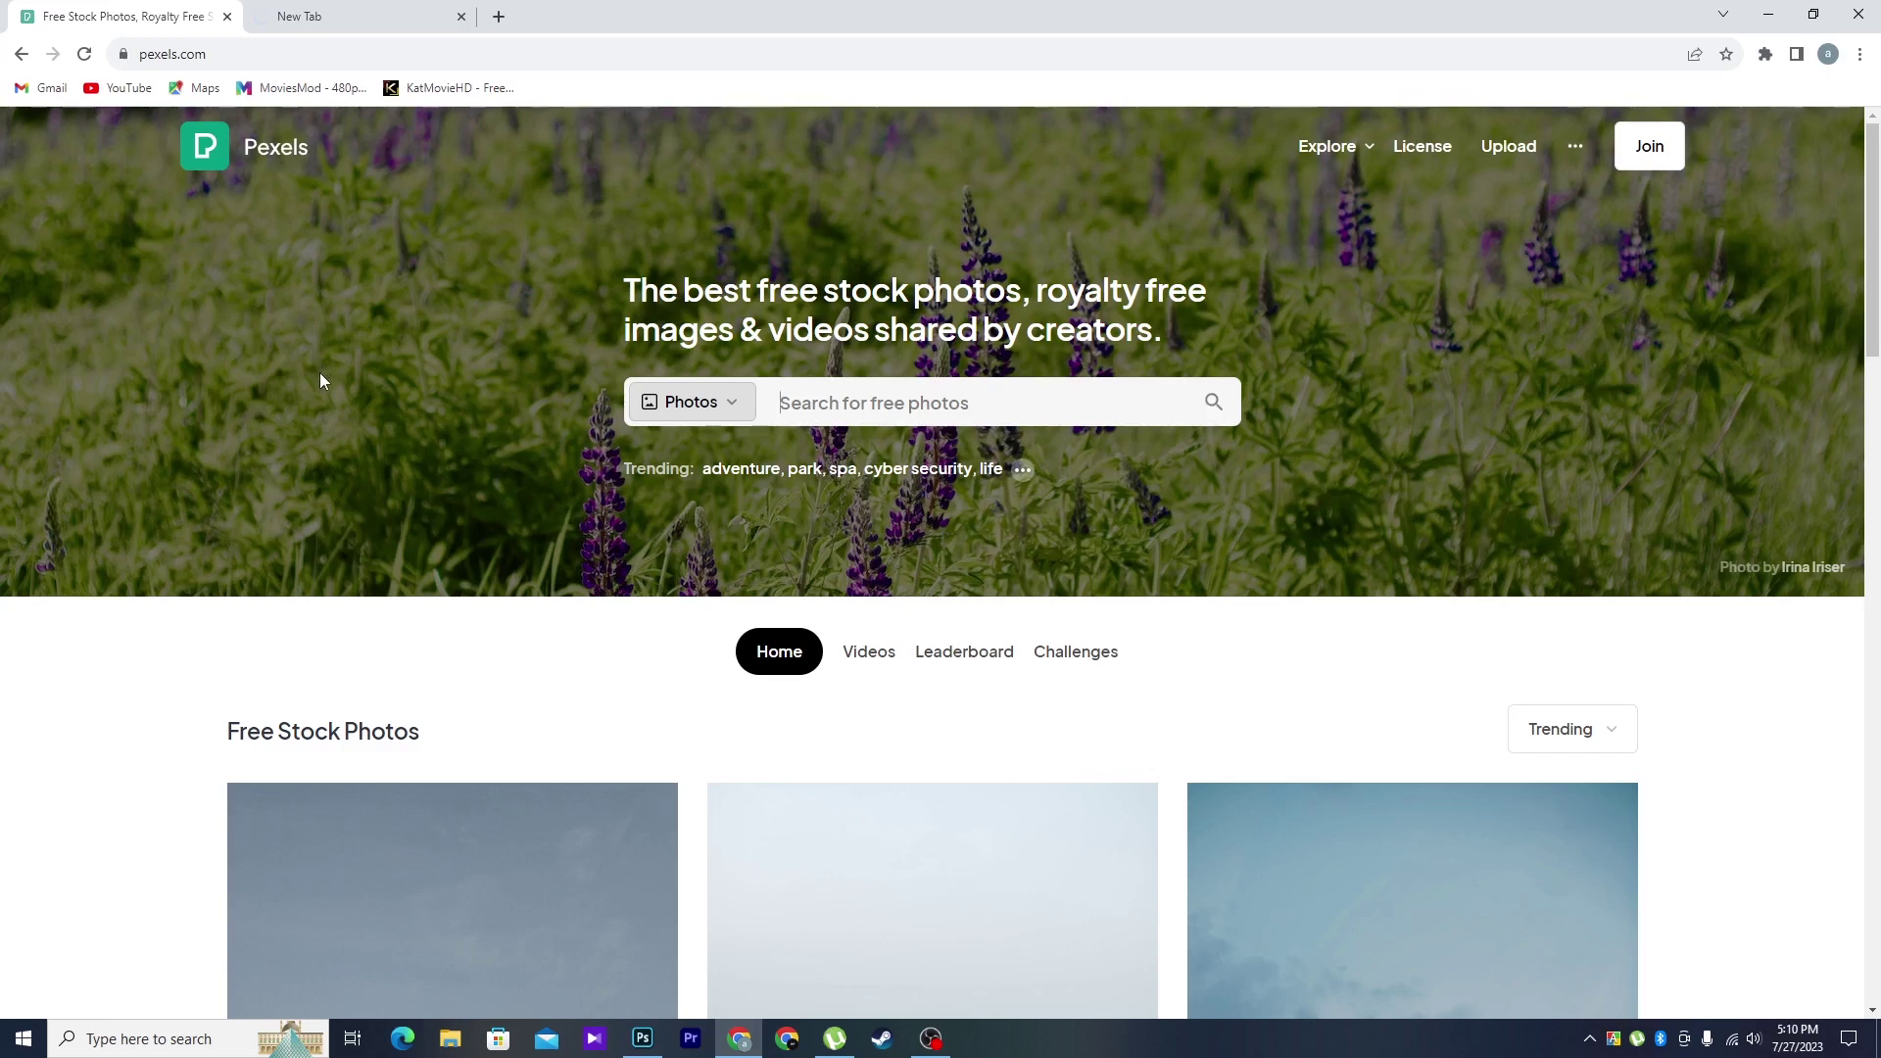
pyautogui.hotkey('ctrl', 'Tab')
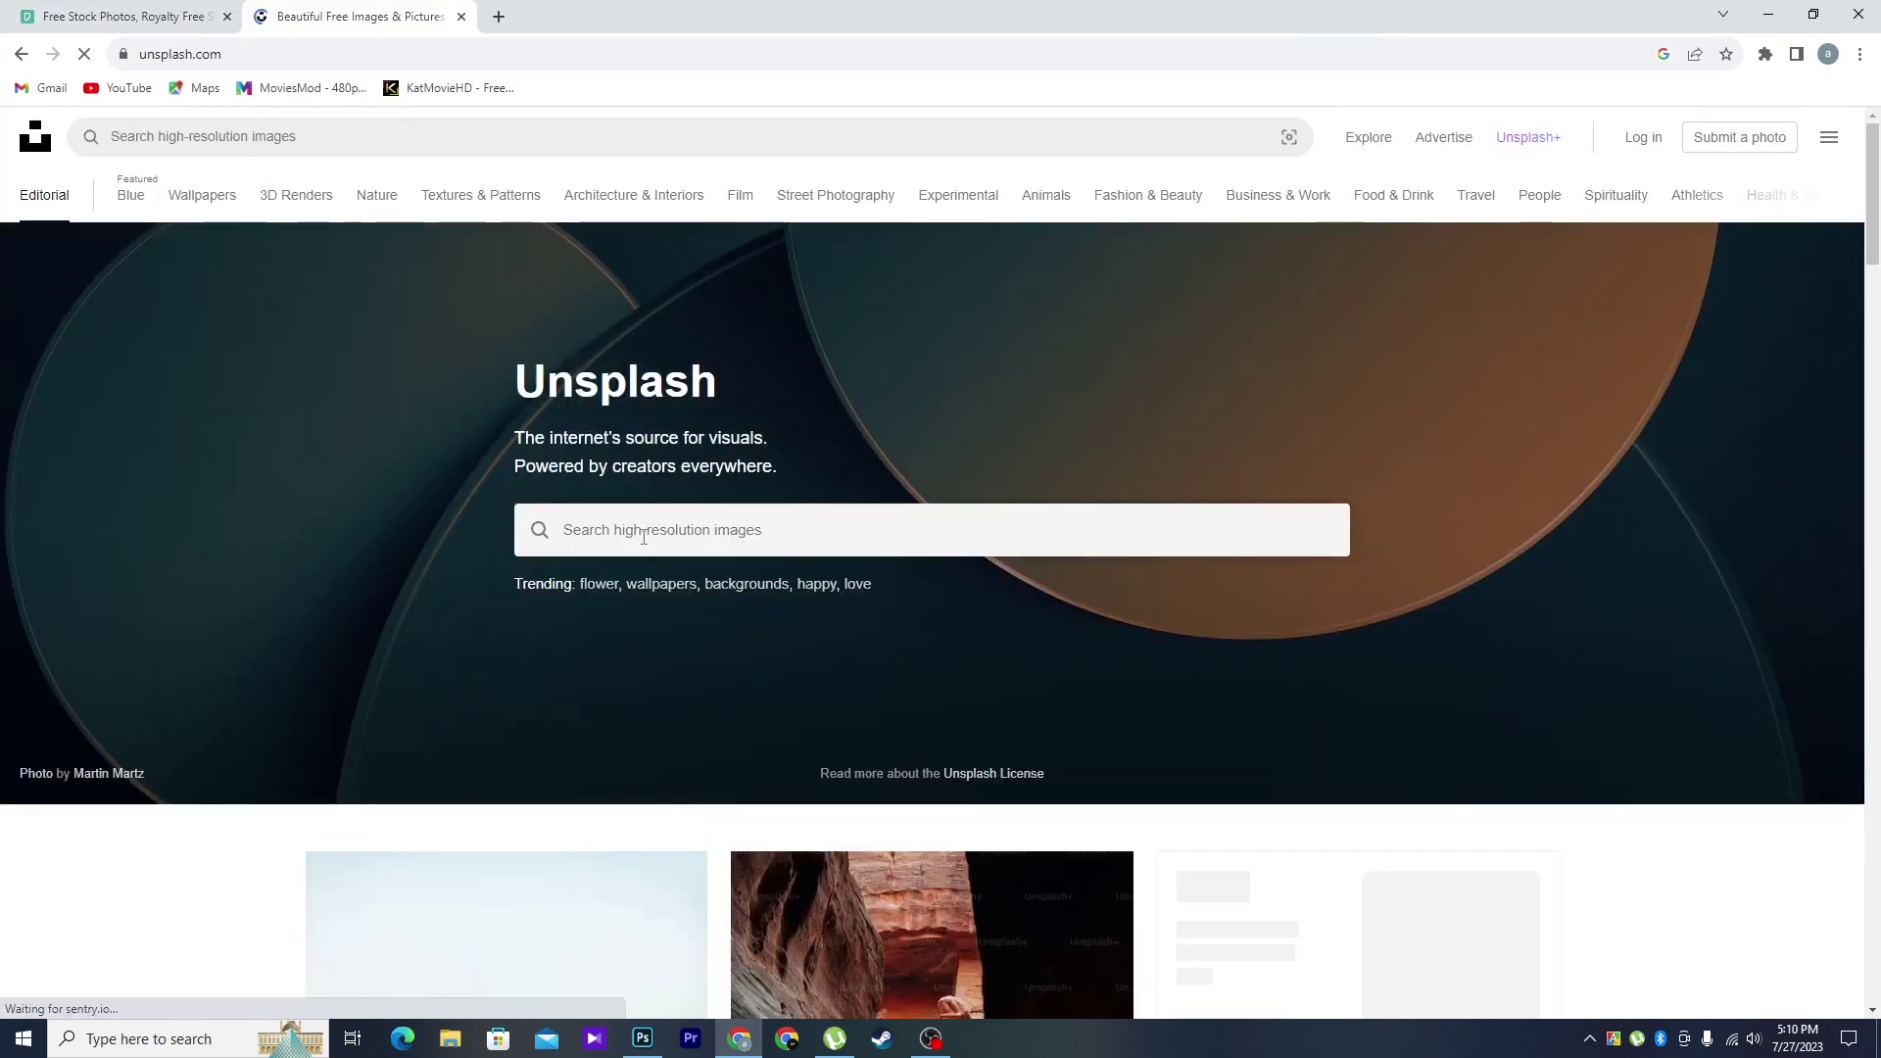
# - Search Unsplash for 'violet' and open a pink and purple wallpaper photo
pyautogui.click(644, 530)
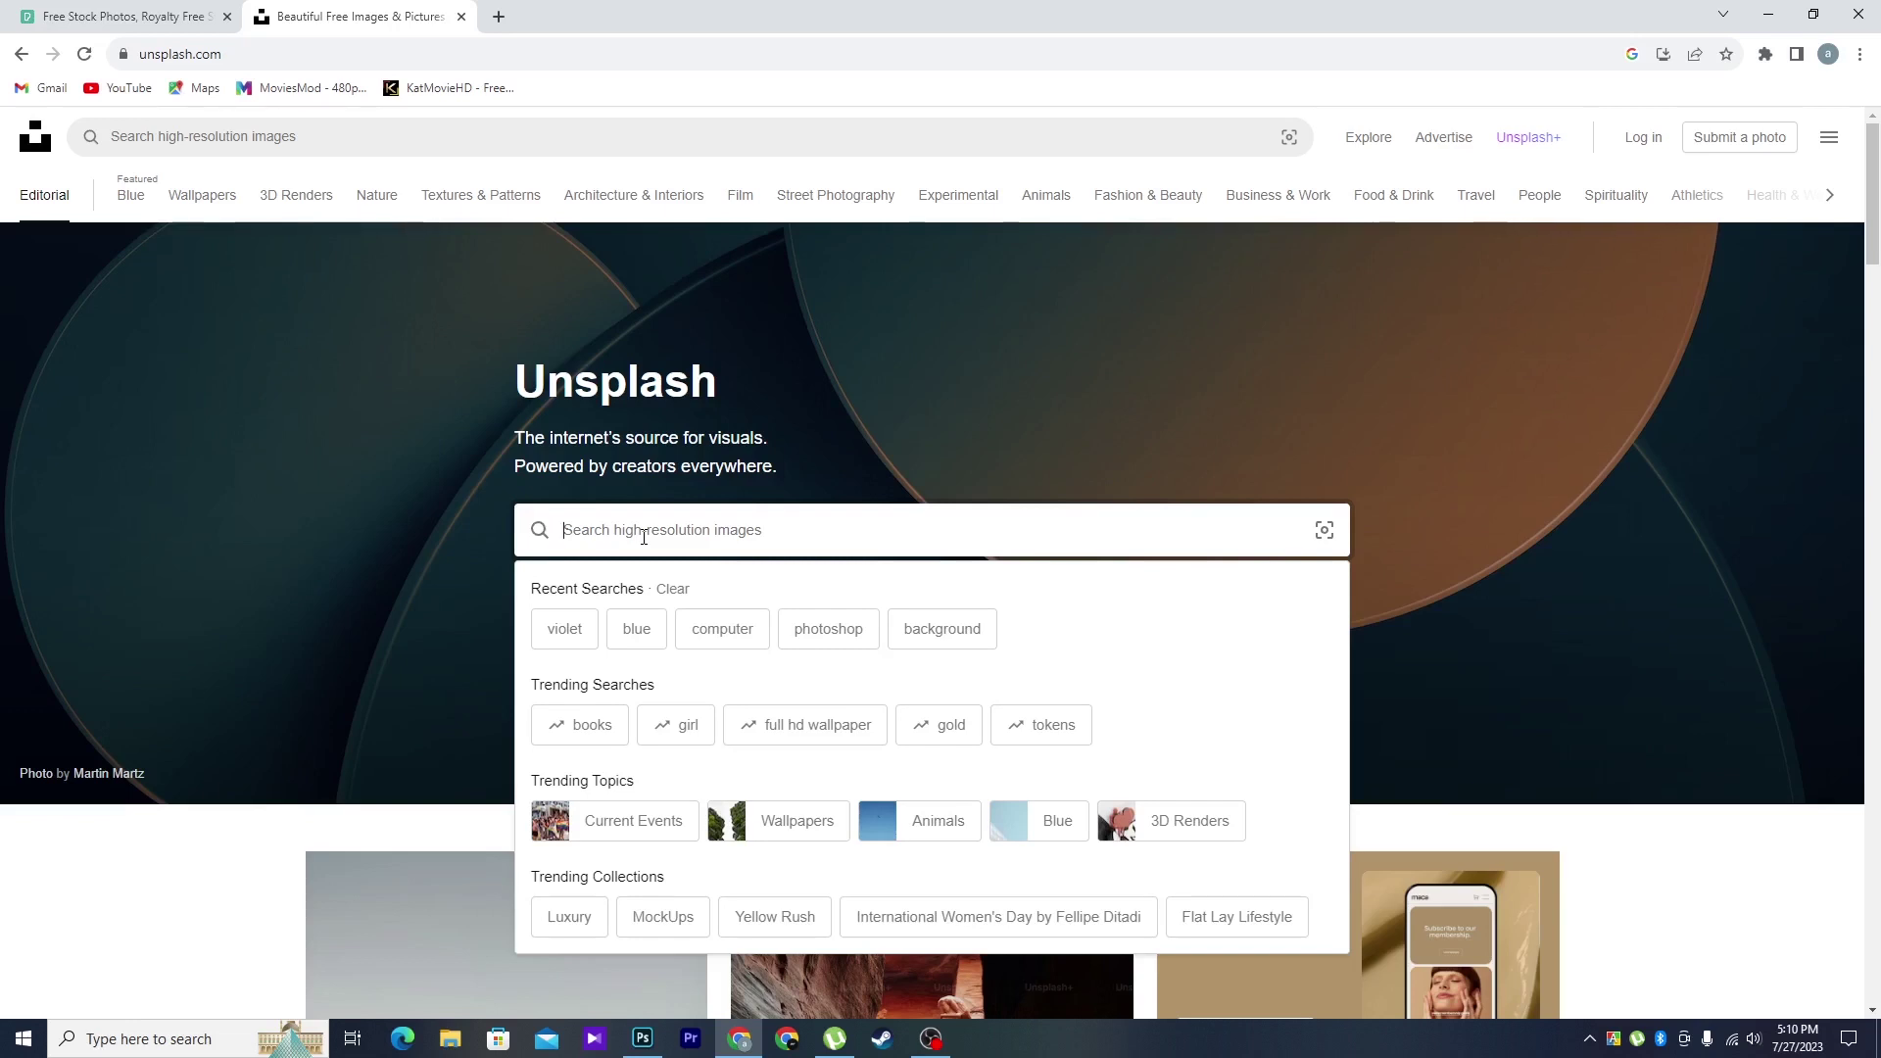
pyautogui.write('lv')
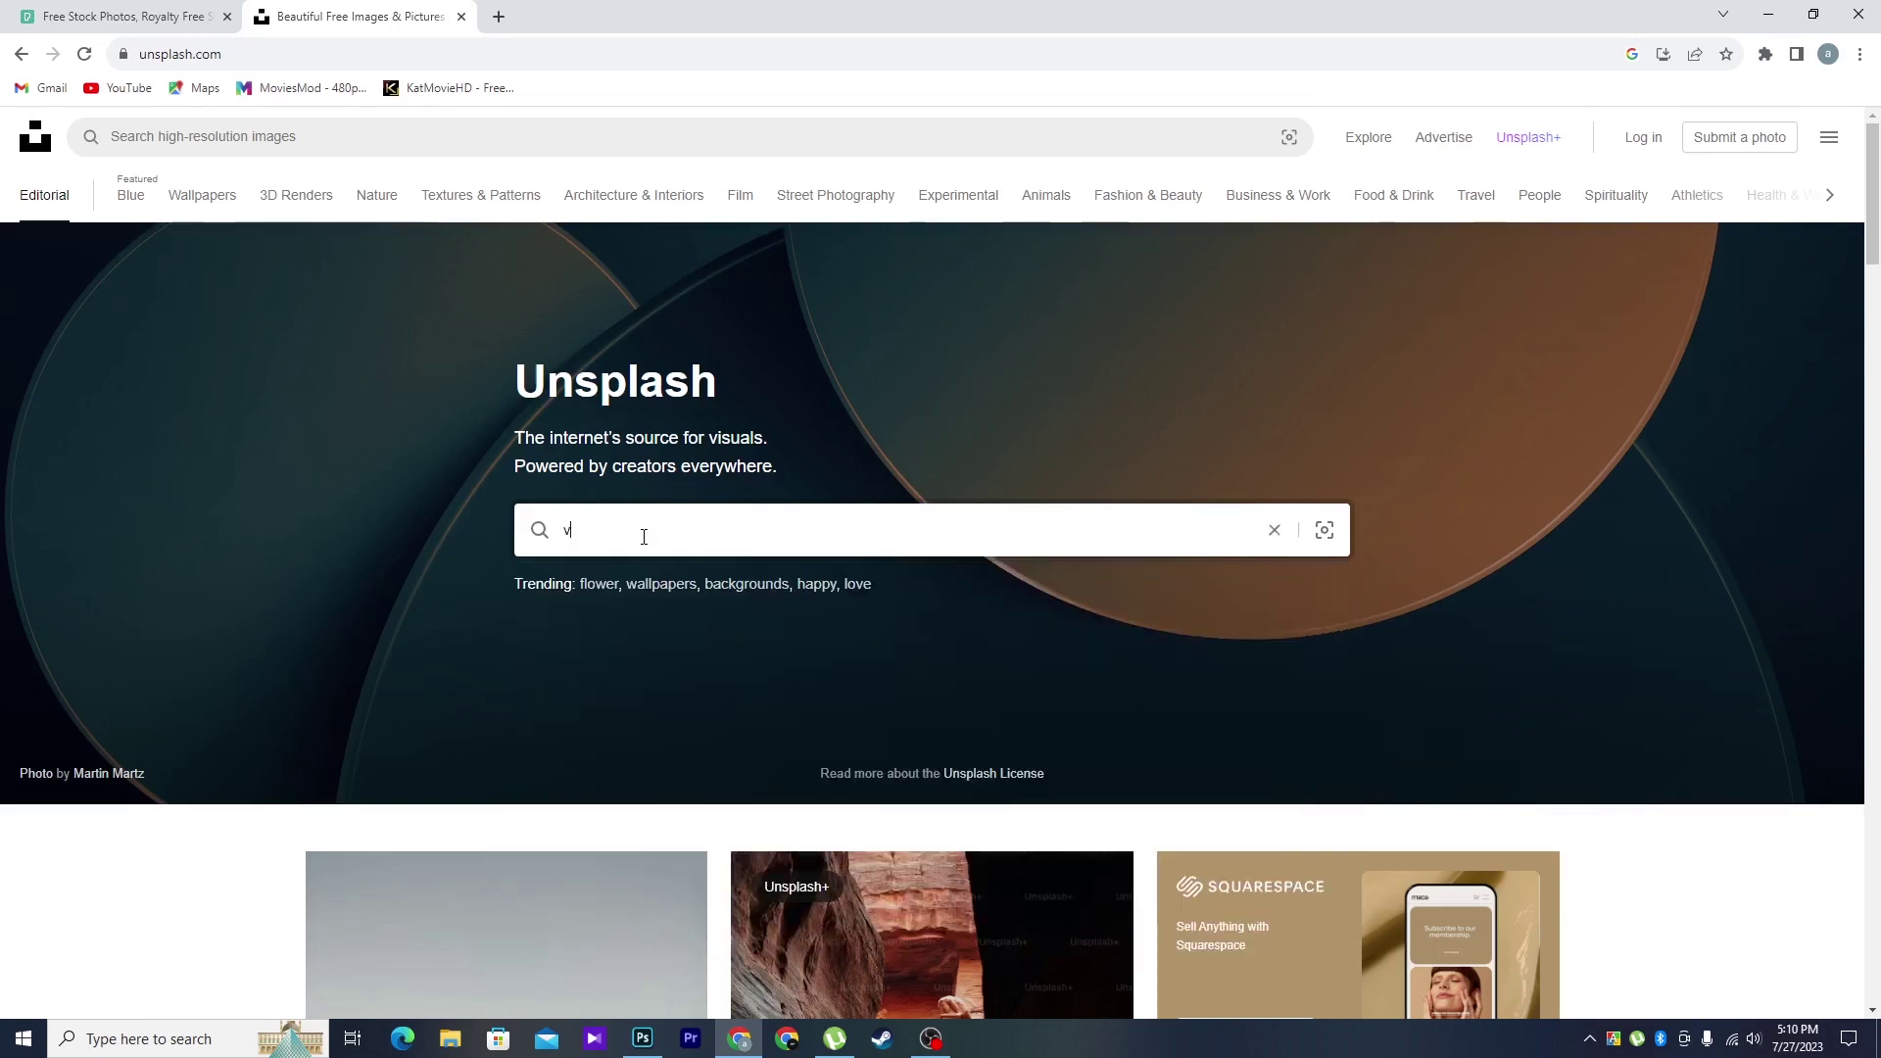
pyautogui.write('iolet')
pyautogui.press('Return')
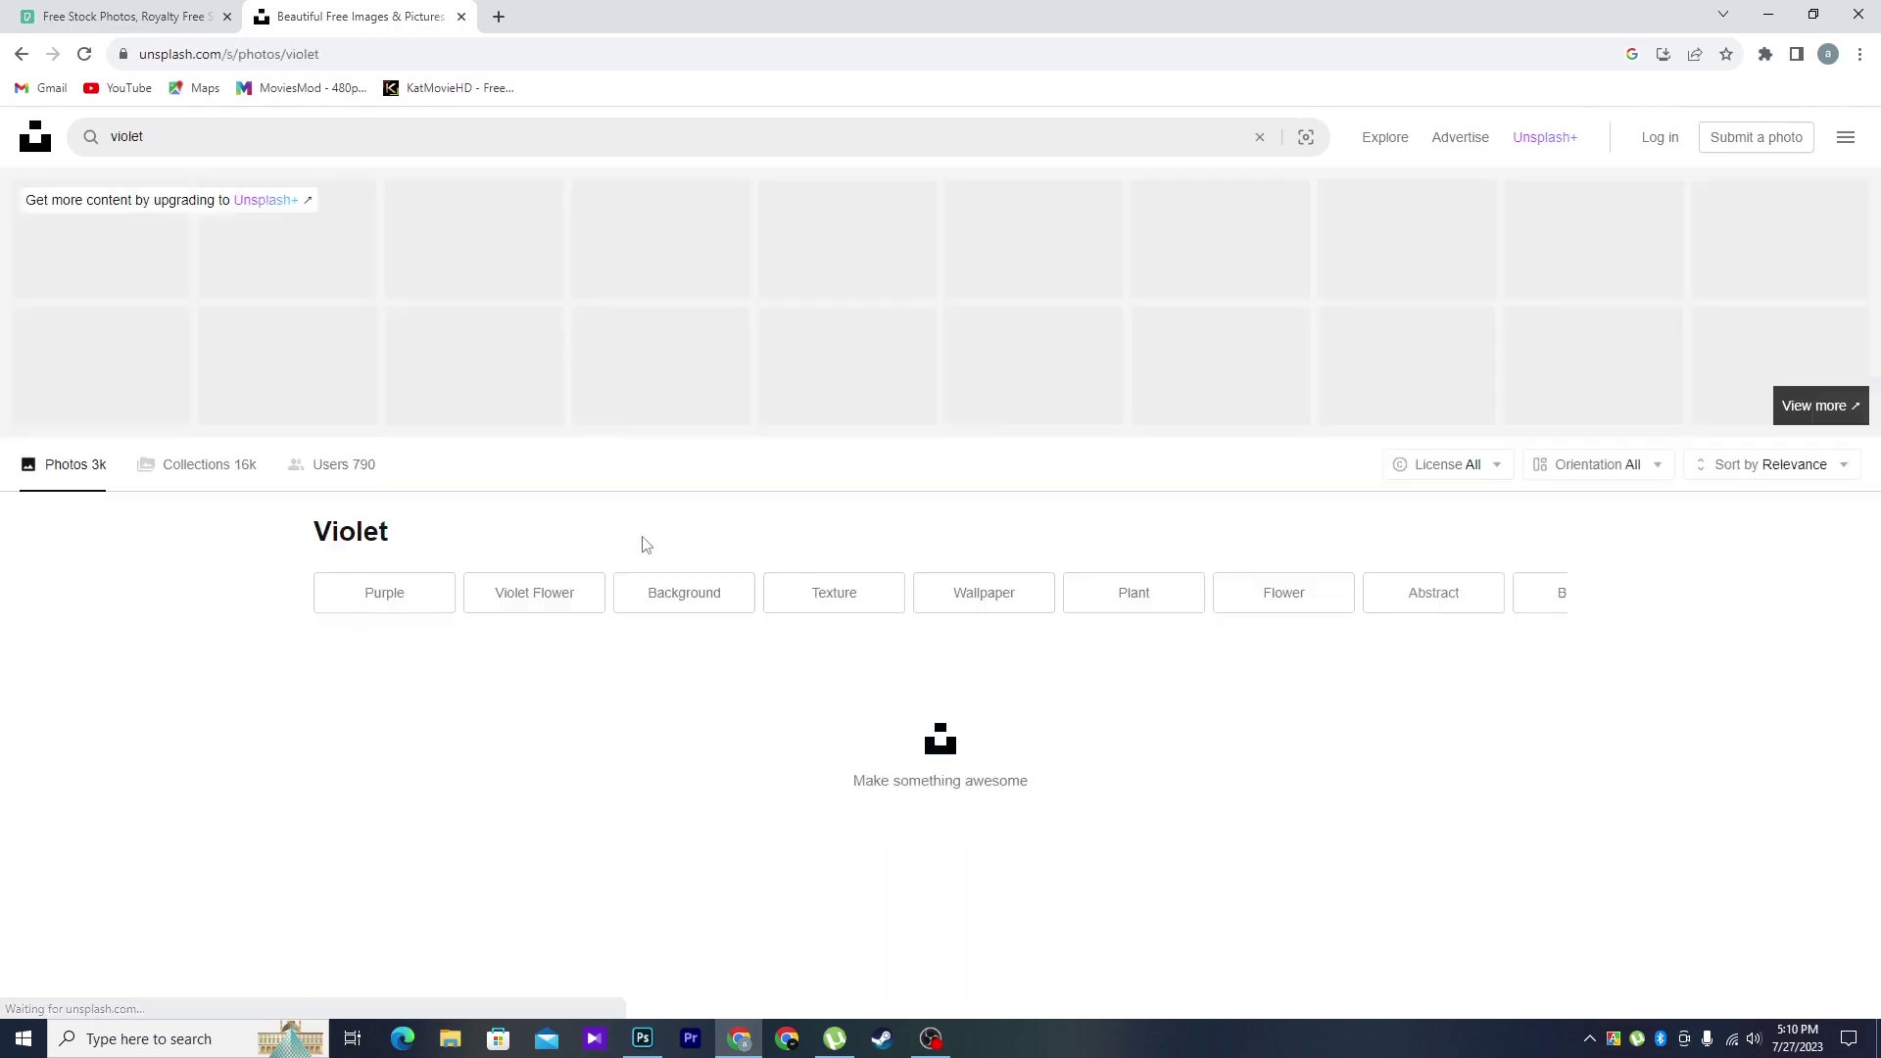
pyautogui.scroll(-7, 673, 497)
pyautogui.scroll(-5, 1420, 683)
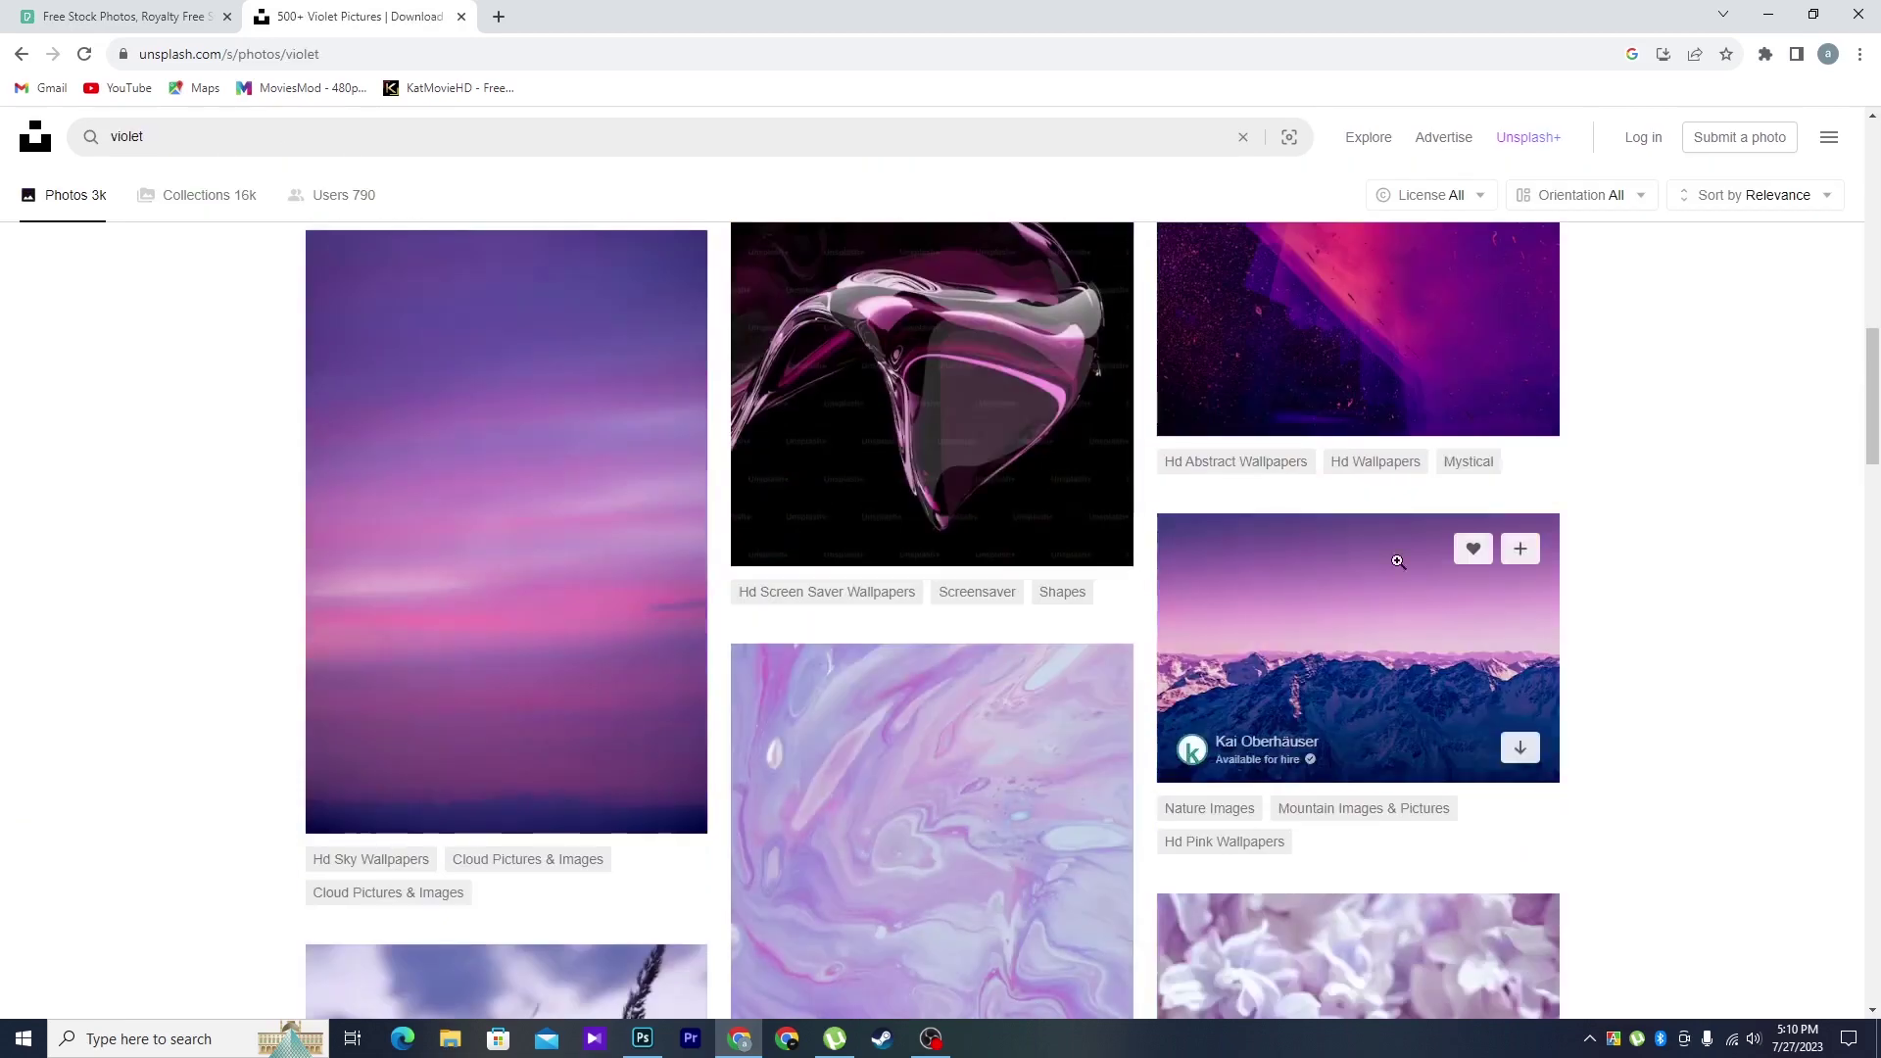
pyautogui.scroll(2, 1420, 683)
pyautogui.click(1420, 683)
# - Search Pexels for 'red' photos and browse the results
pyautogui.click(59, 17)
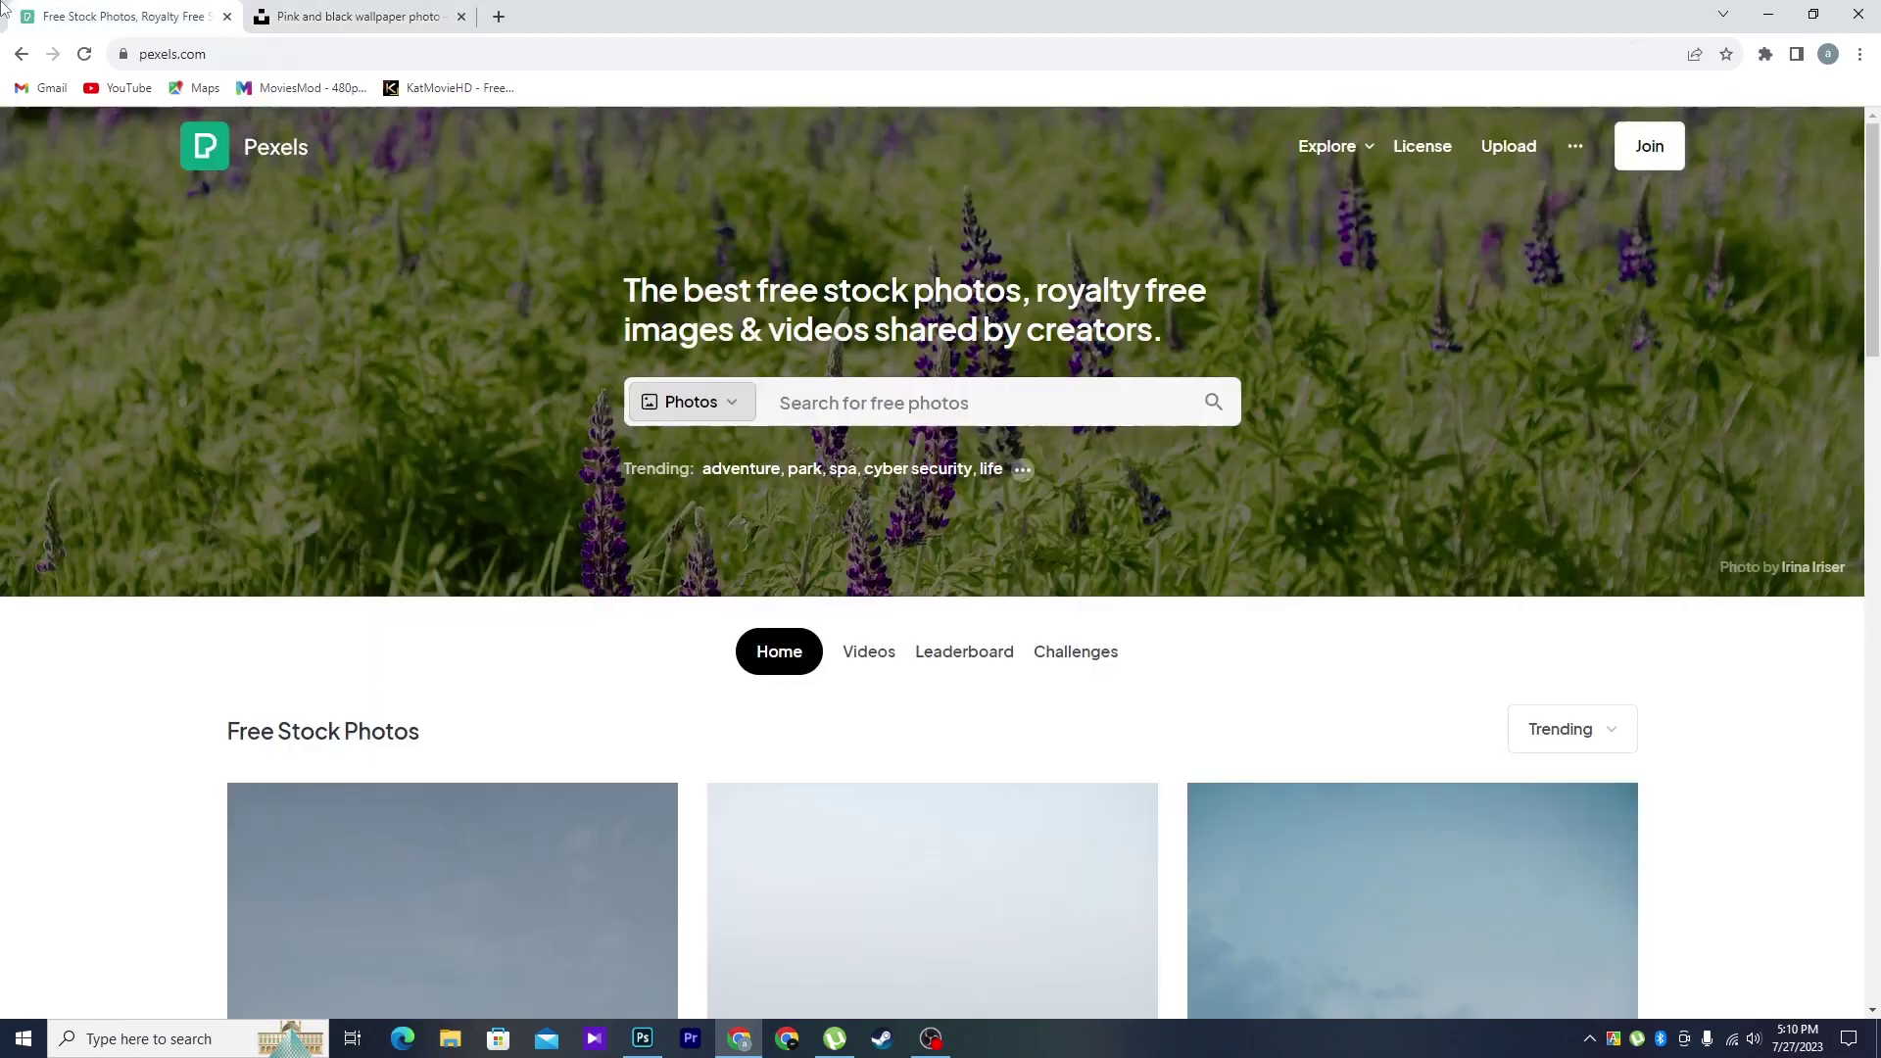
pyautogui.click(848, 419)
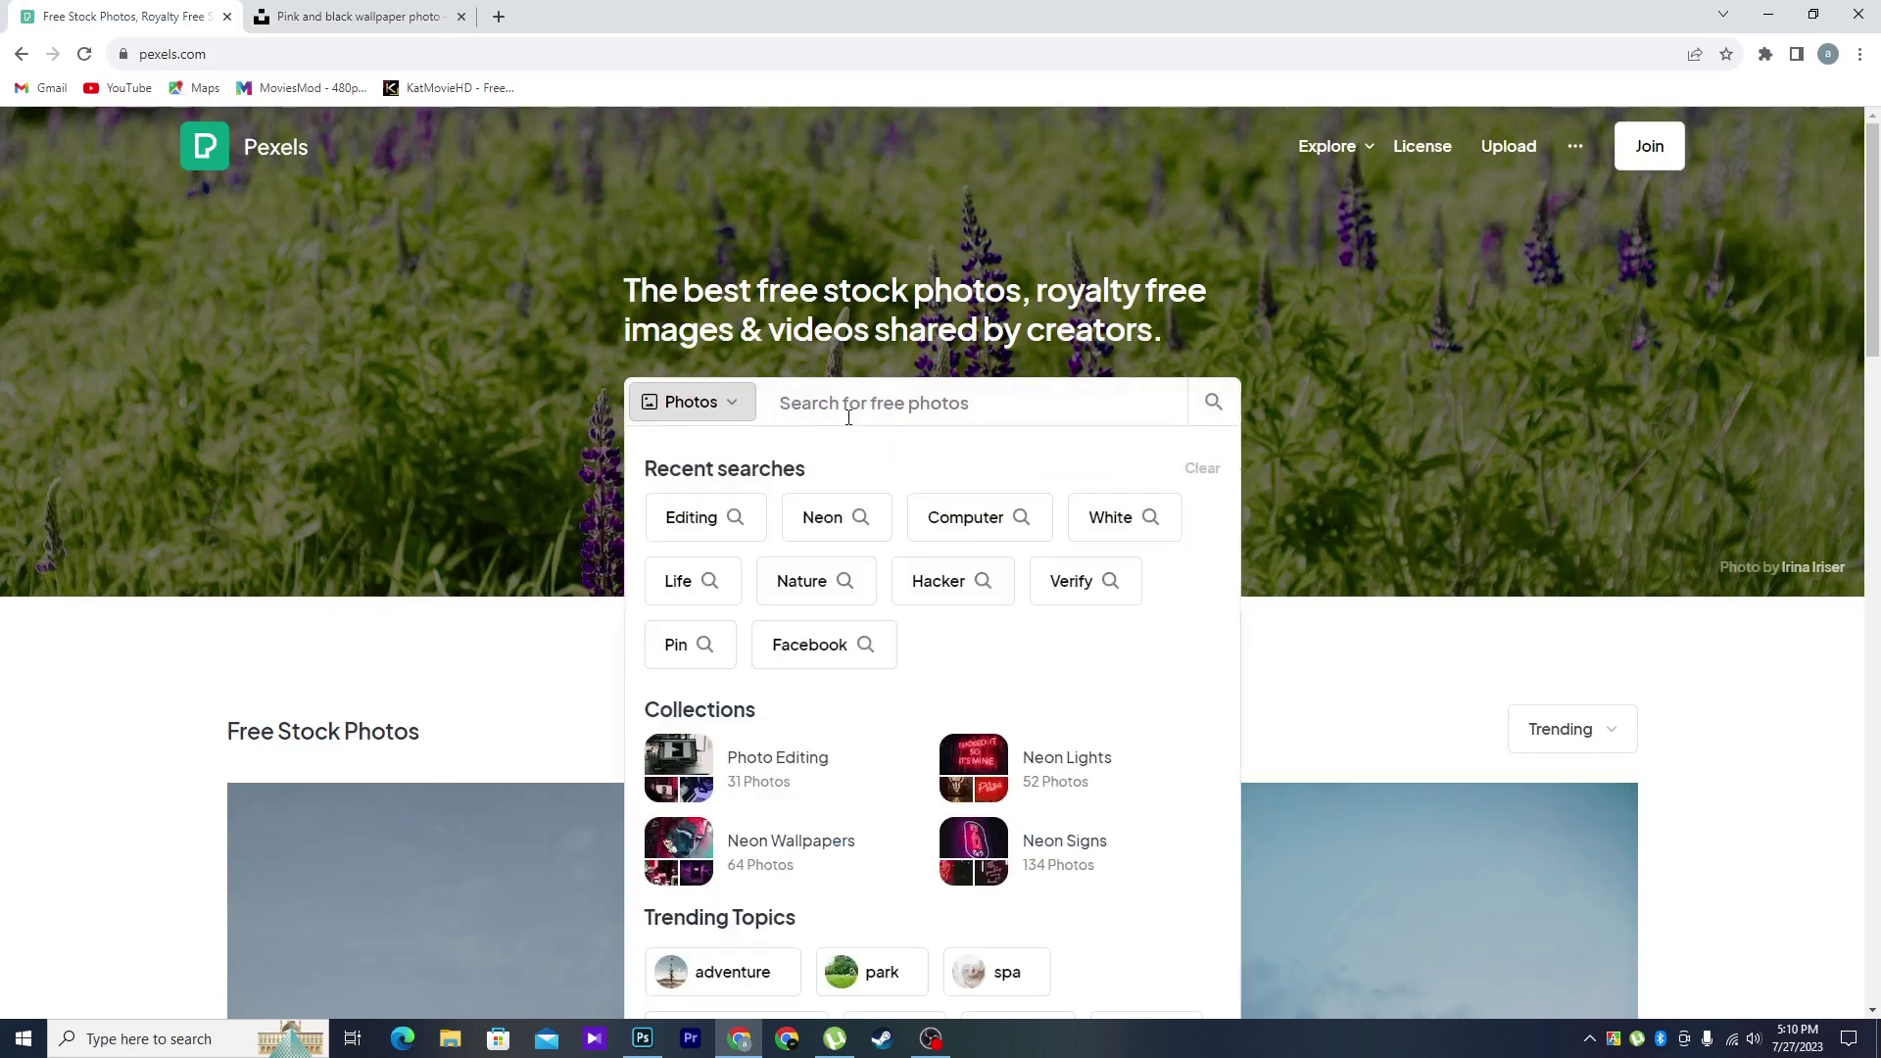
pyautogui.write('re')
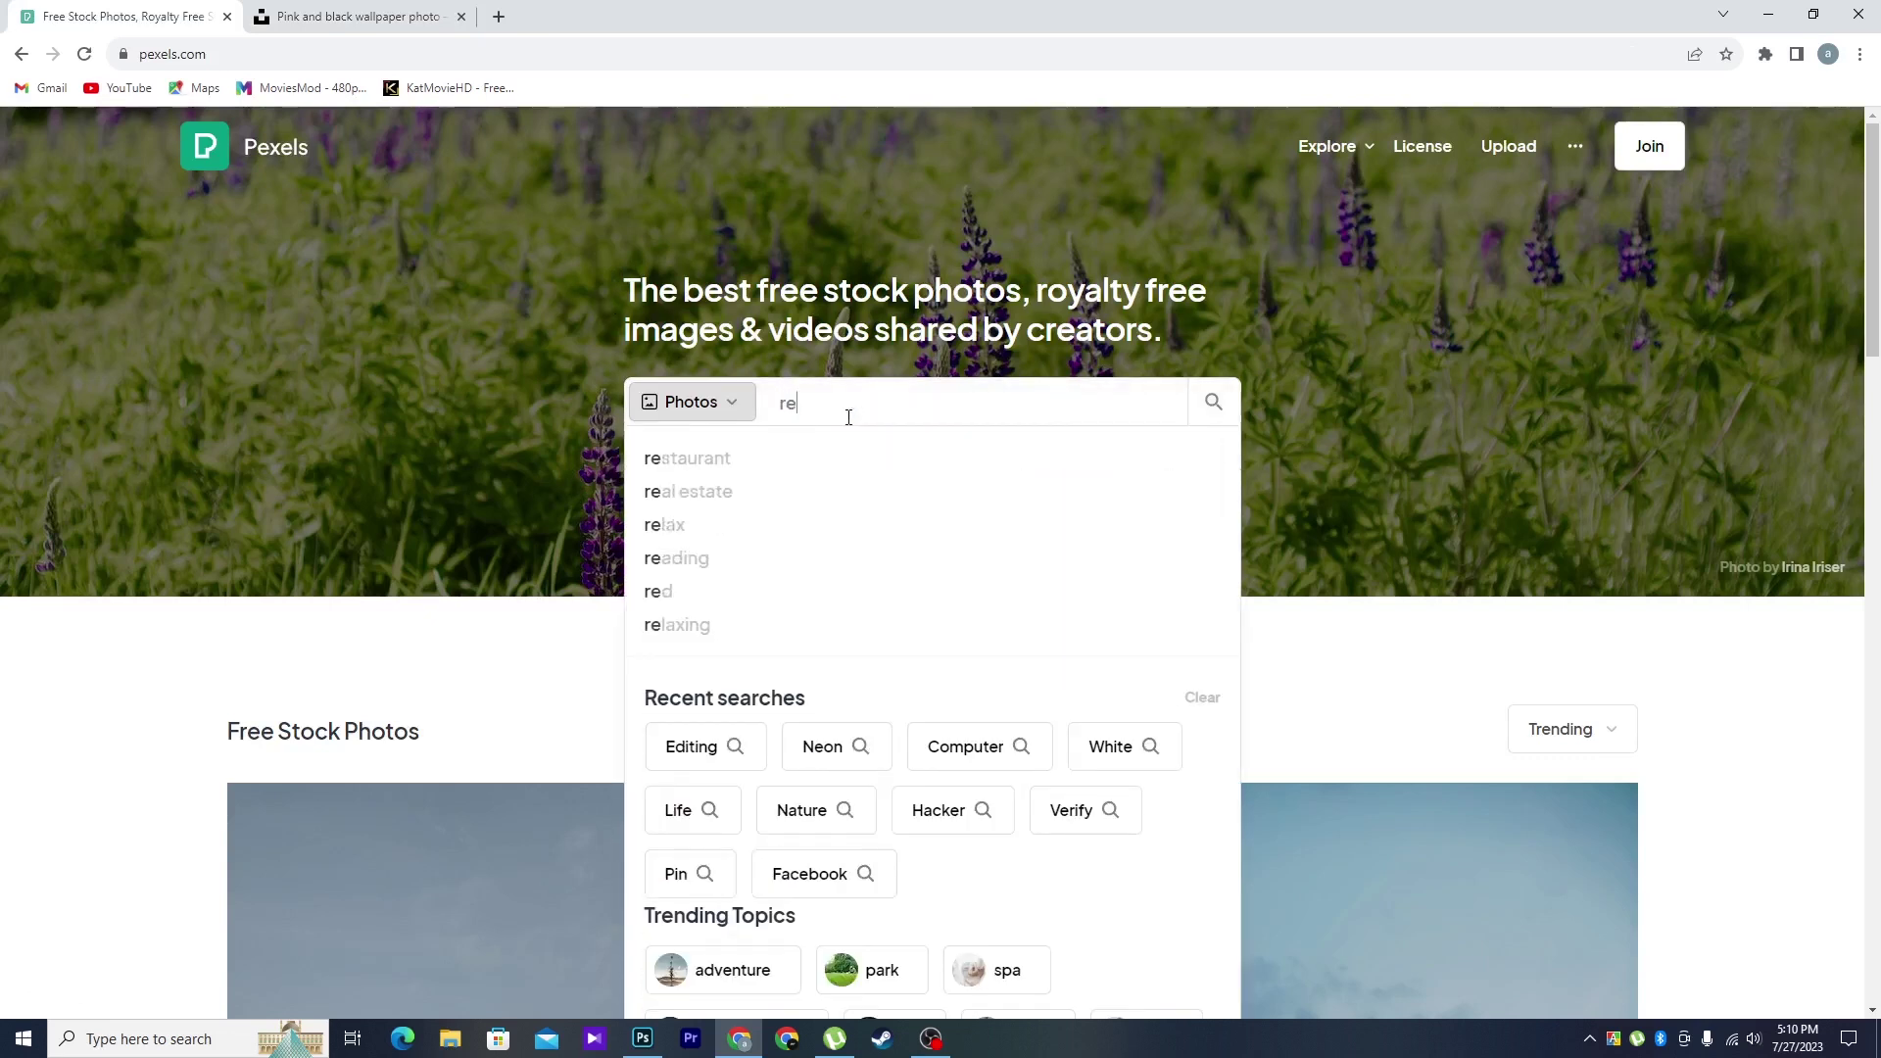
pyautogui.write('d')
pyautogui.press('Return')
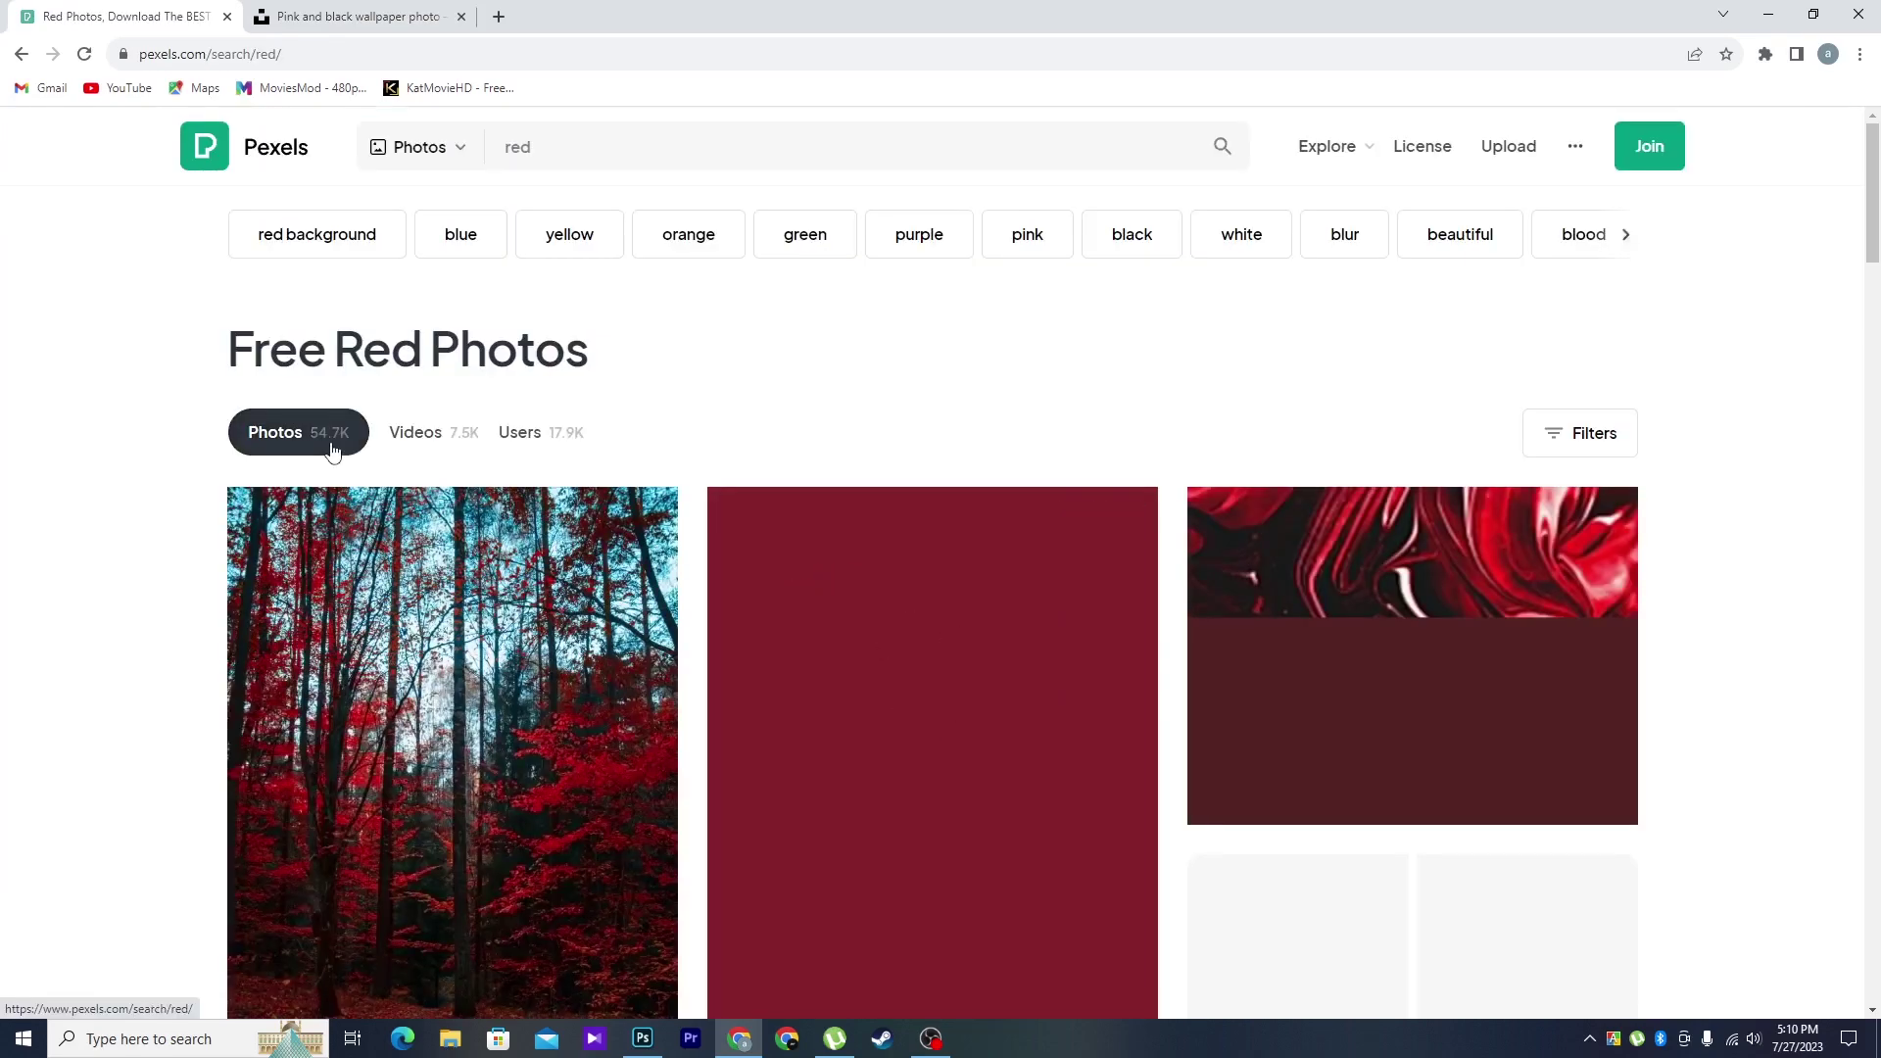
pyautogui.scroll(-7, 961, 278)
pyautogui.scroll(3, 600, 525)
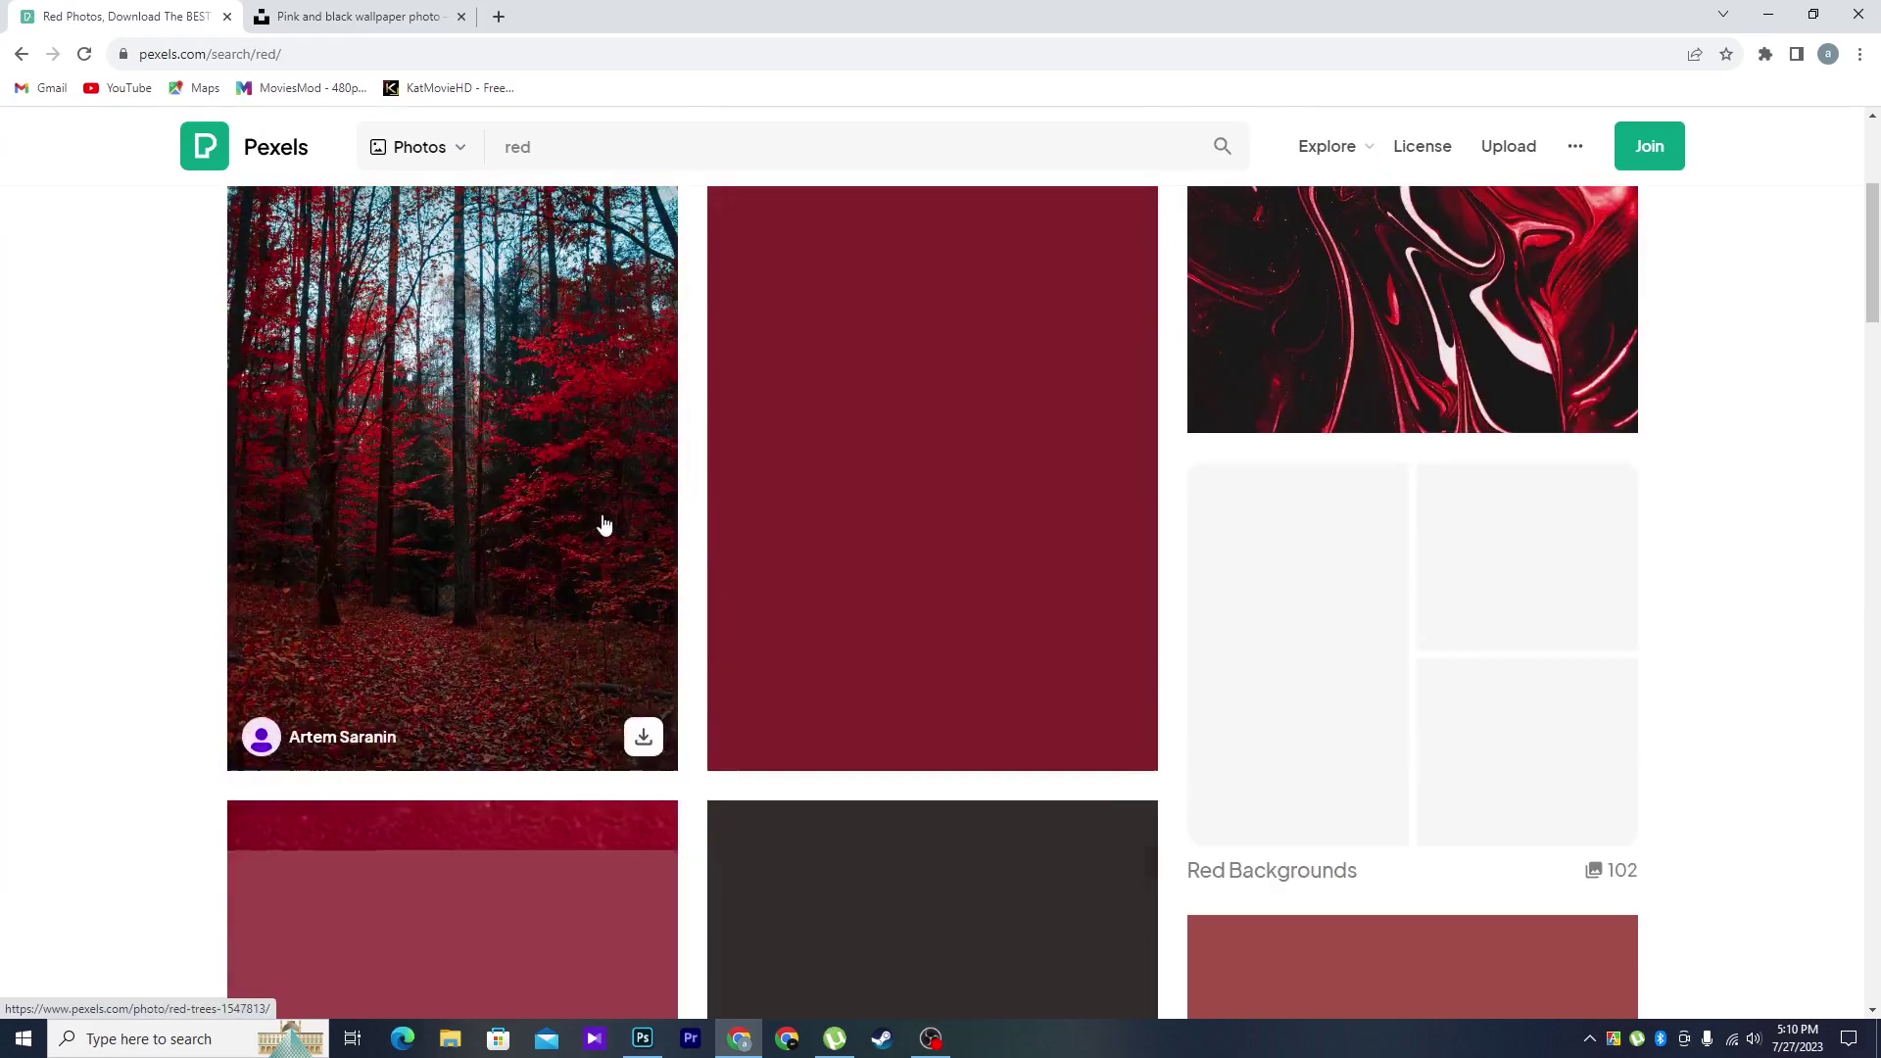
pyautogui.scroll(4, 1264, 454)
pyautogui.scroll(-7, 1255, 541)
pyautogui.scroll(6, 1255, 541)
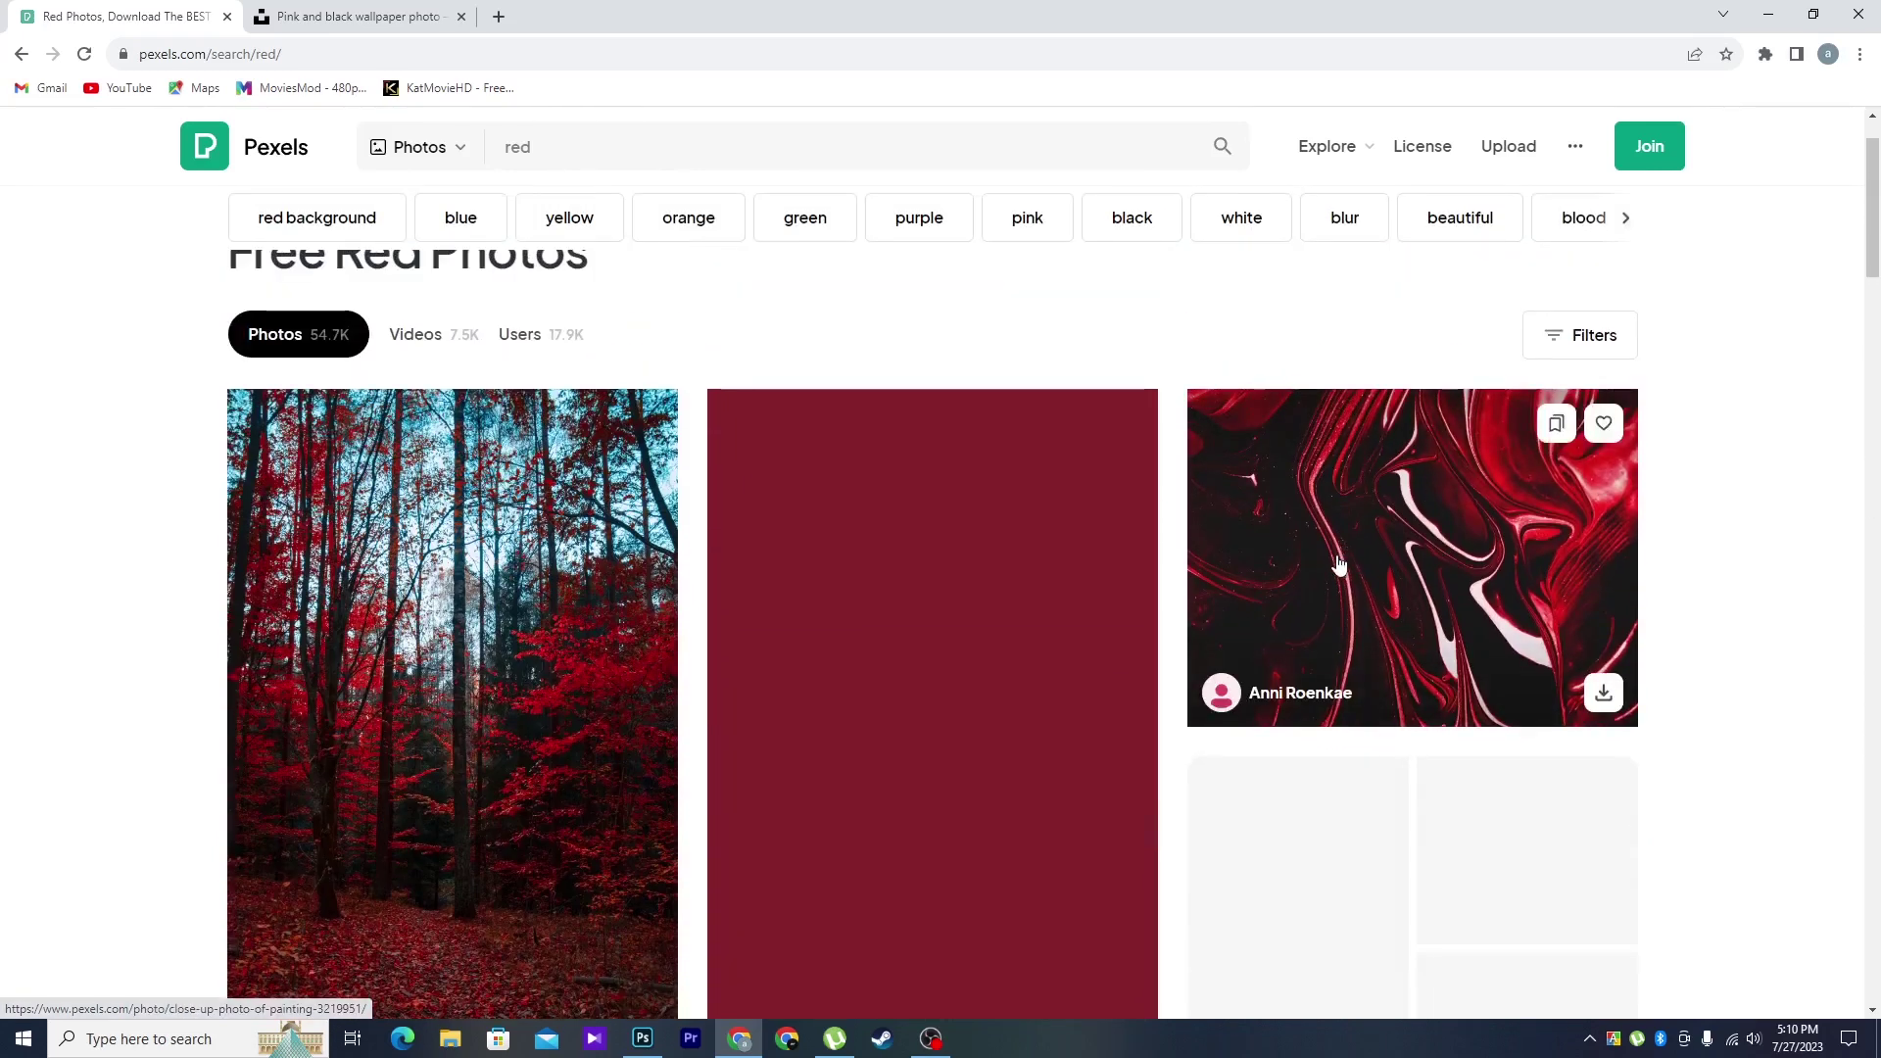
pyautogui.hotkey('ctrl', 'Tab')
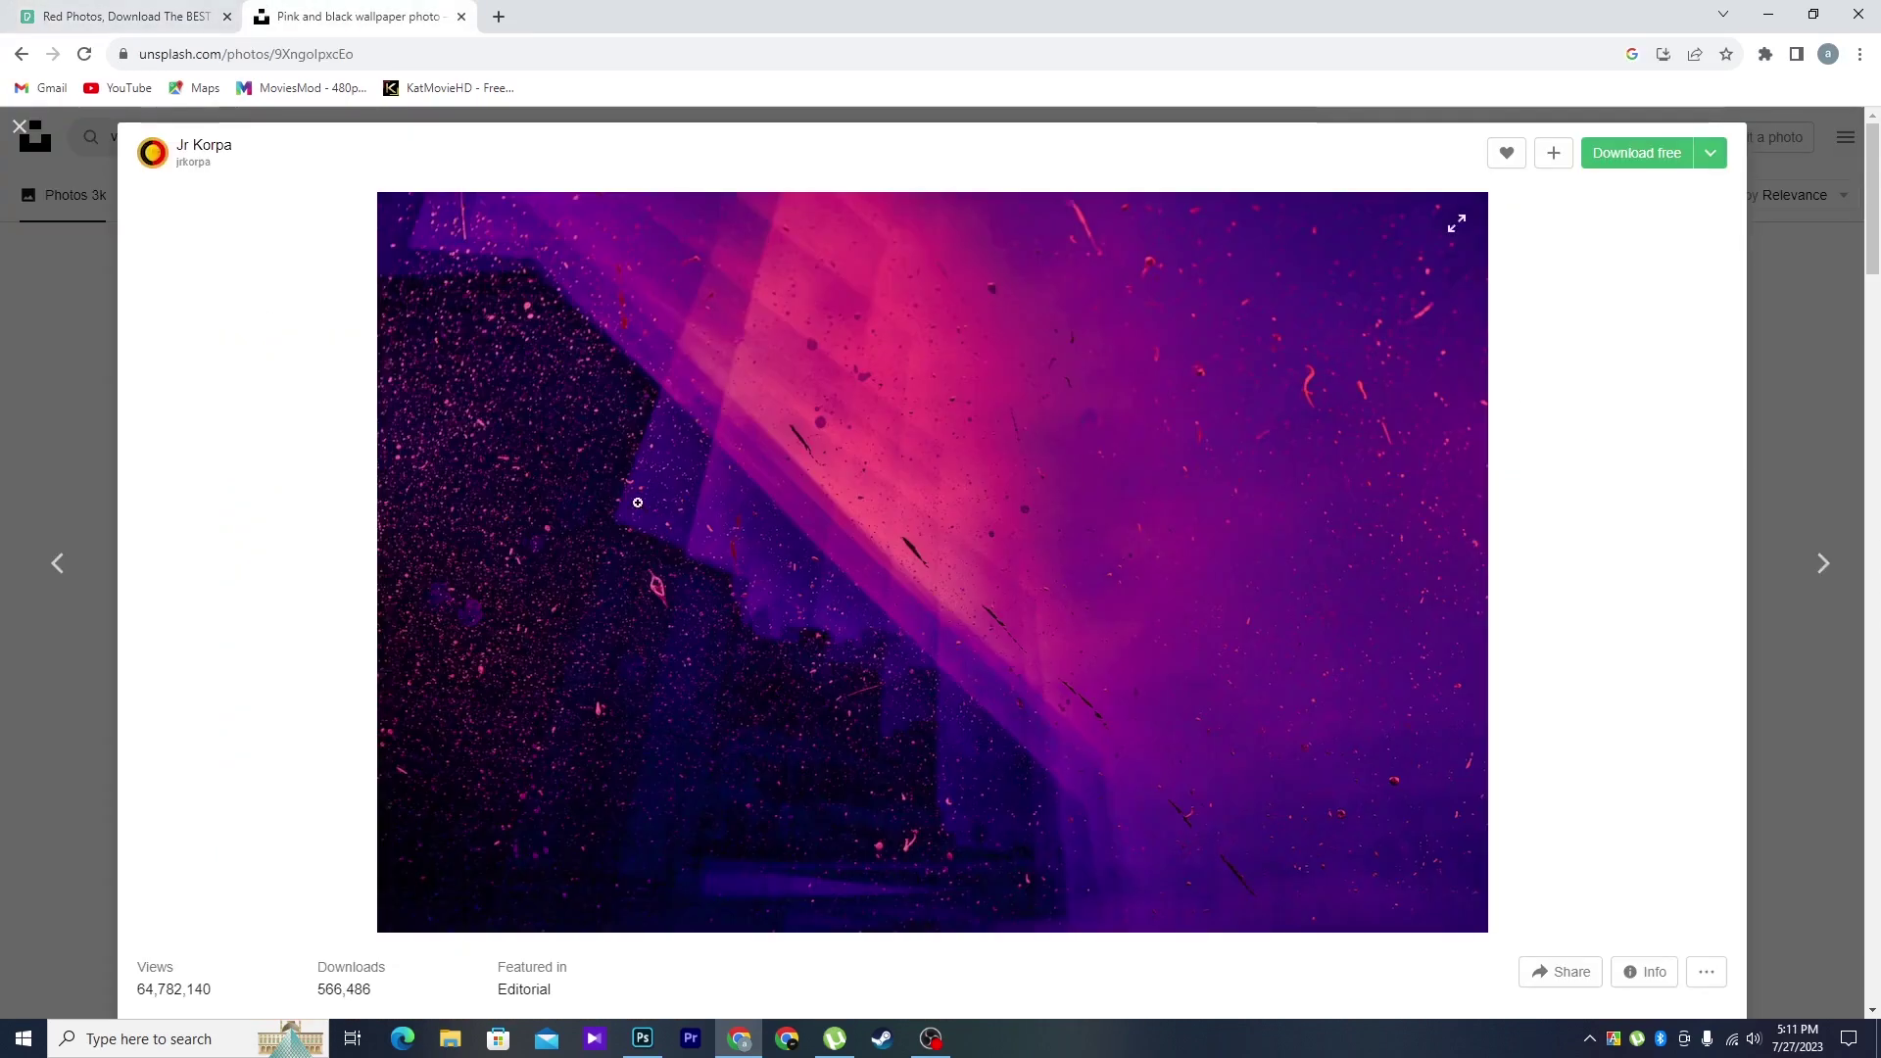
pyautogui.hotkey('ctrl', 'Tab')
# - Download the red and black marbled painting photo from Pexels at Medium size
pyautogui.click(1387, 600)
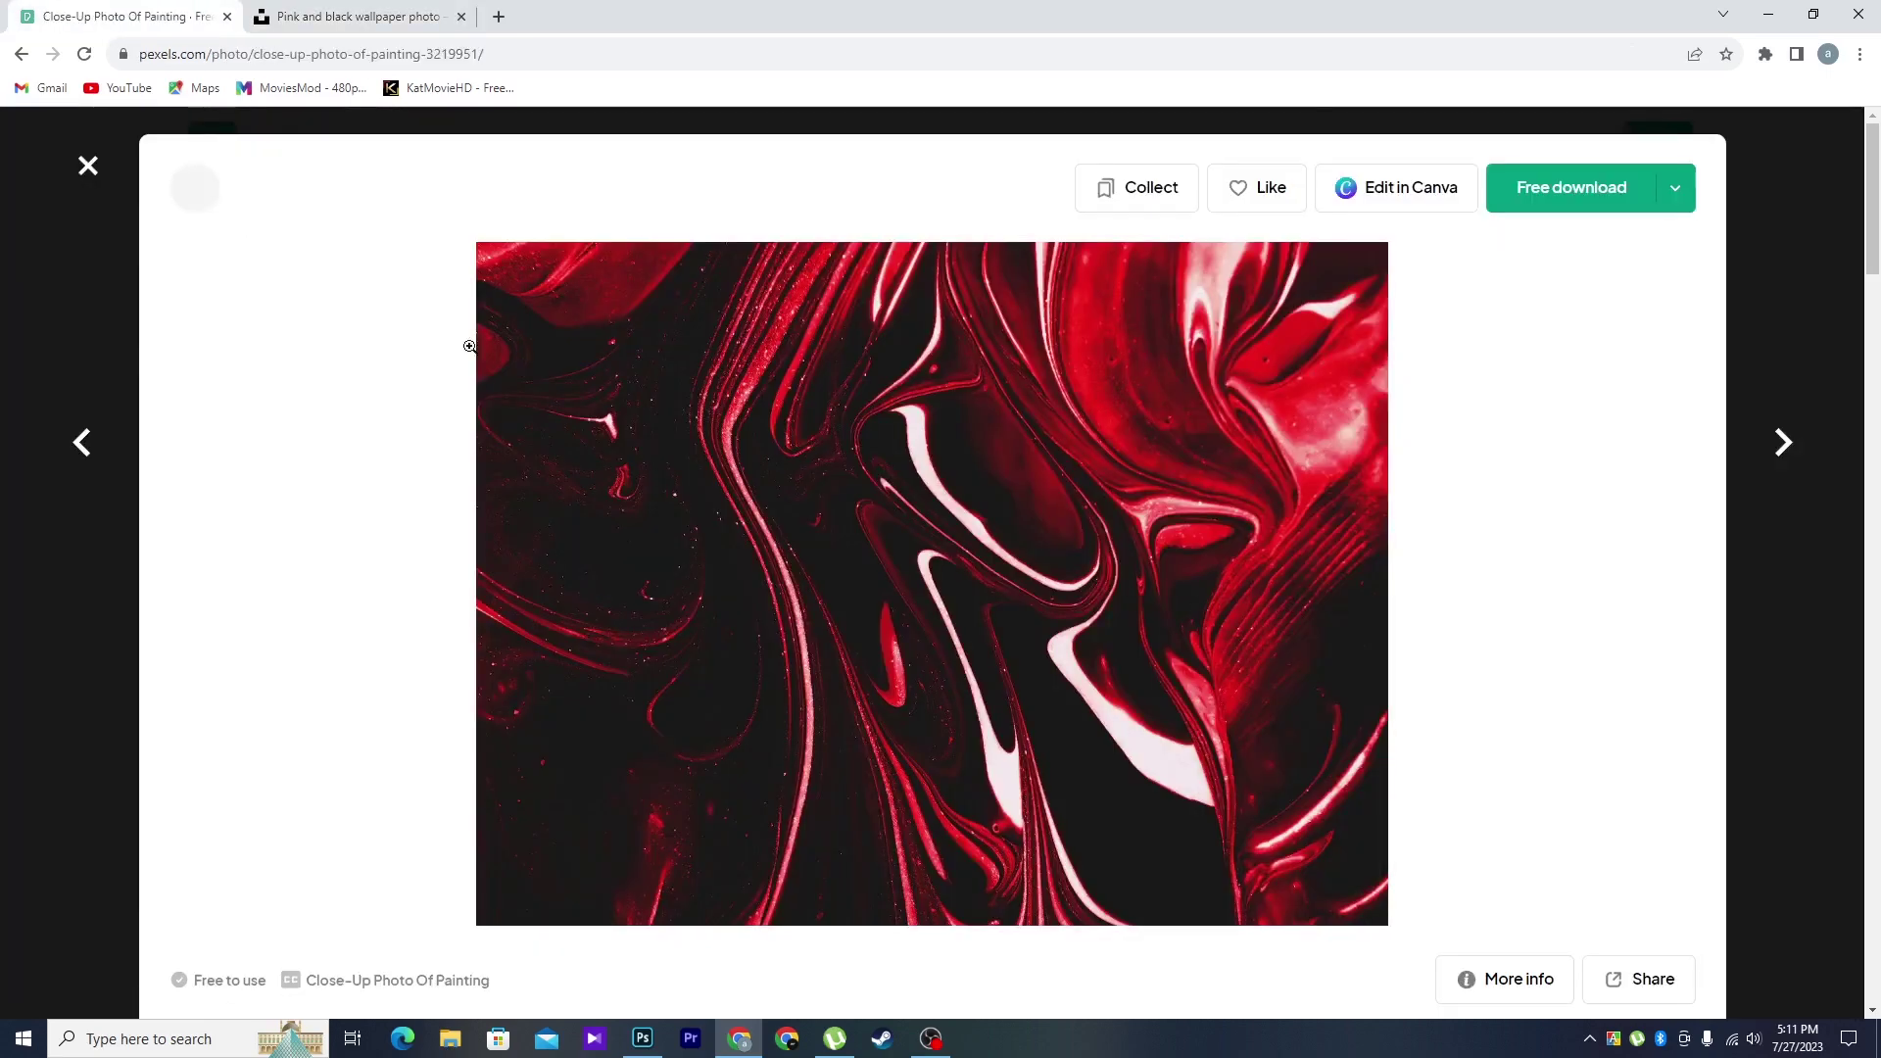
pyautogui.click(1676, 190)
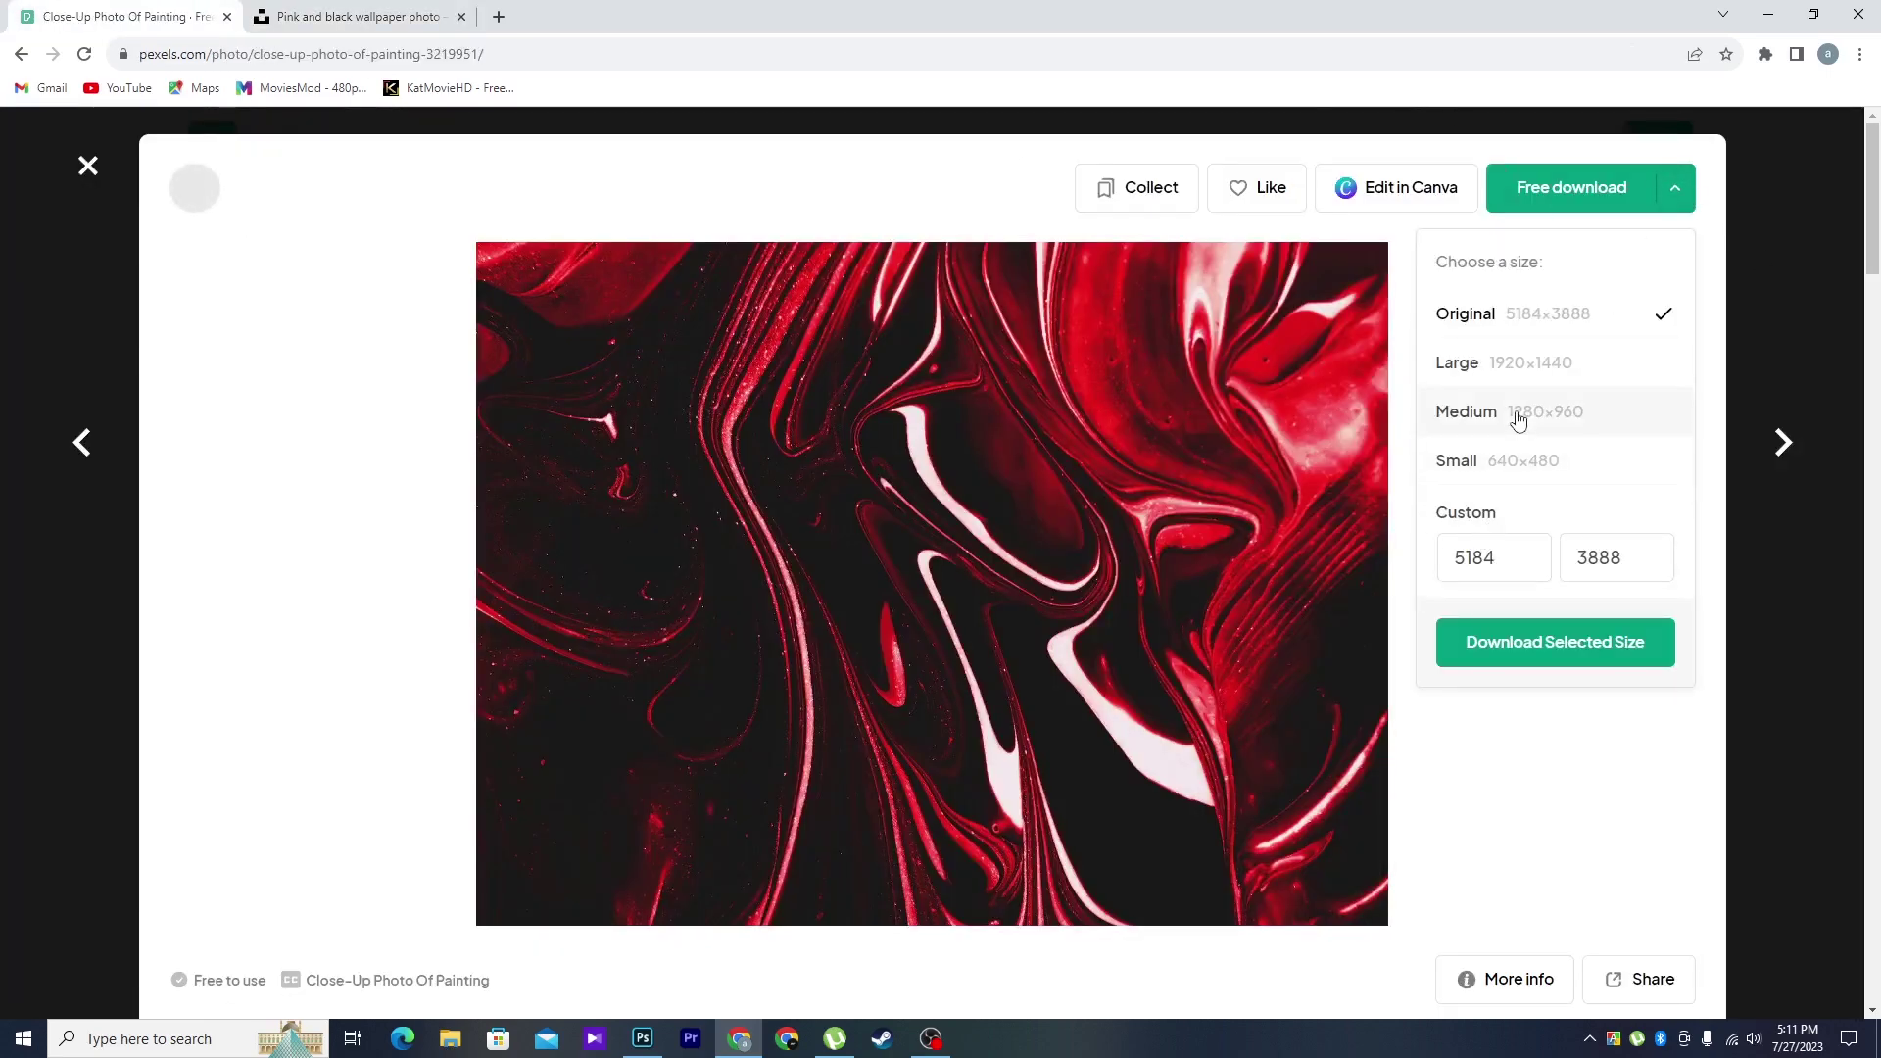
pyautogui.click(1466, 414)
pyautogui.click(1525, 639)
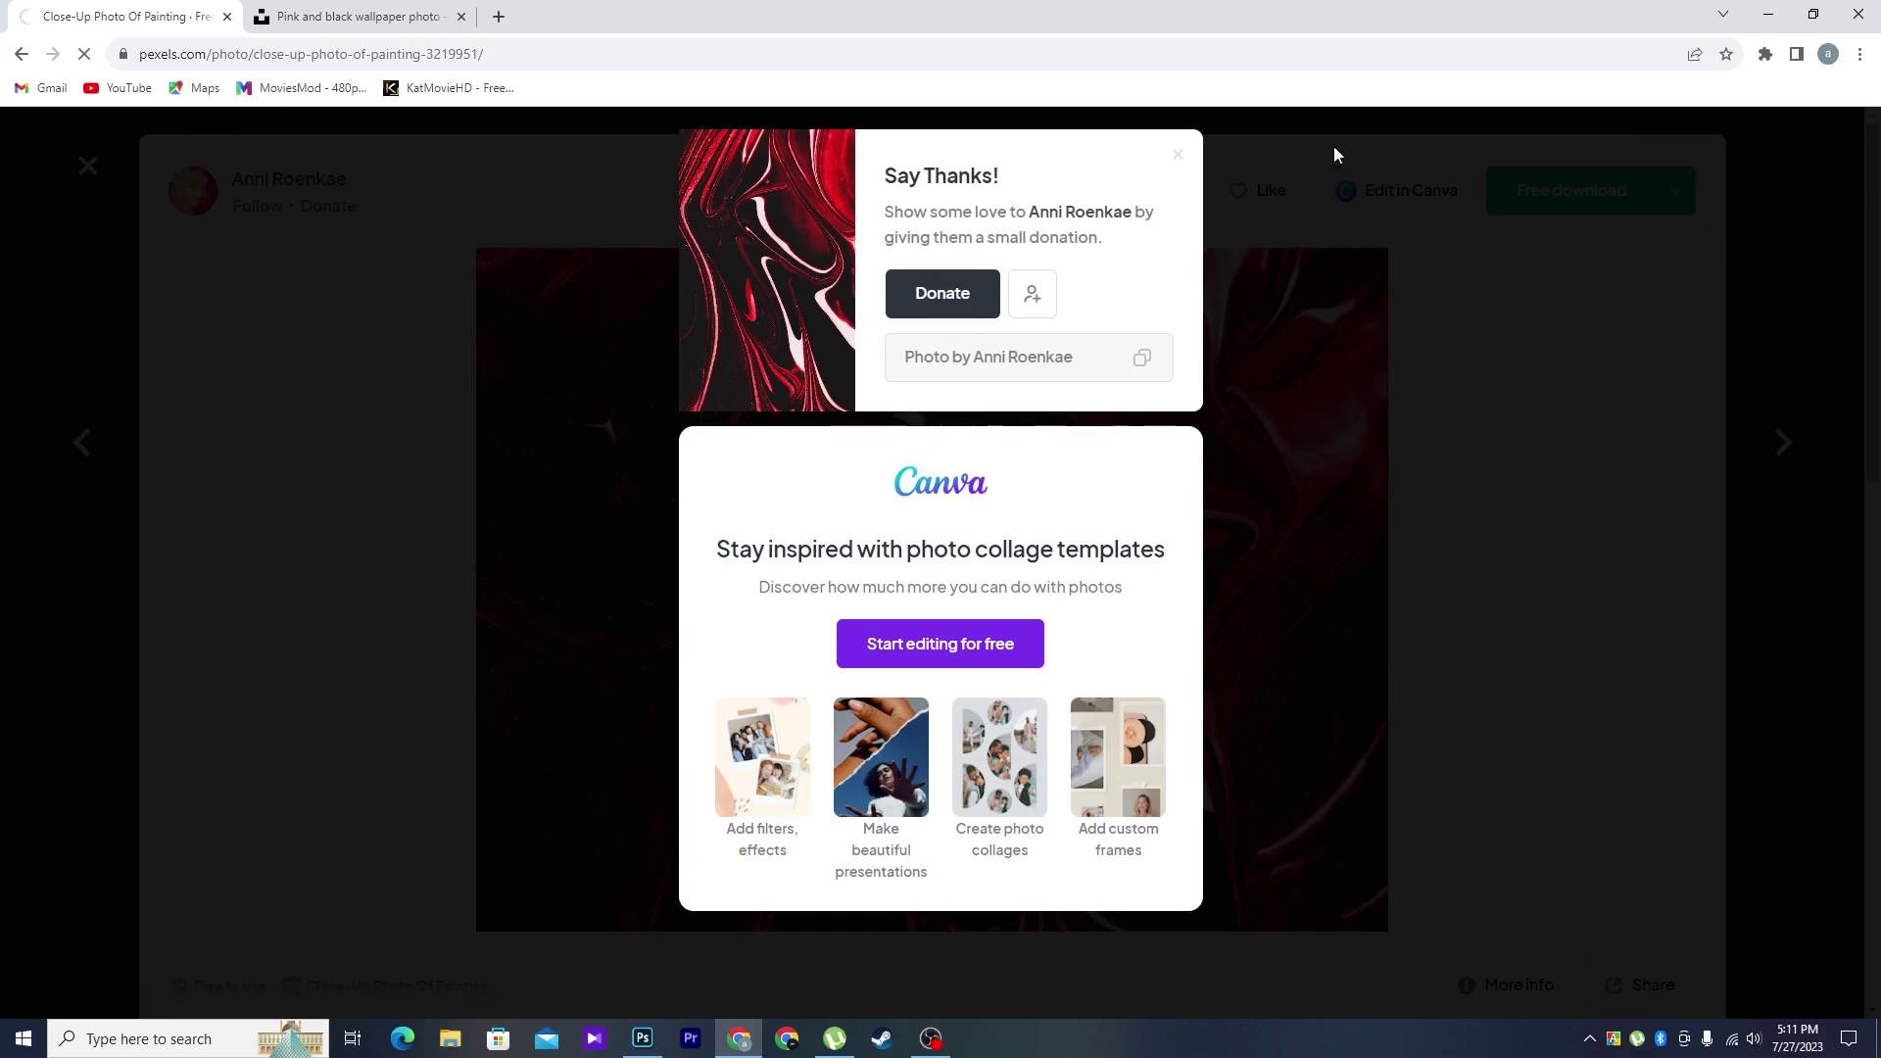
pyautogui.click(1169, 155)
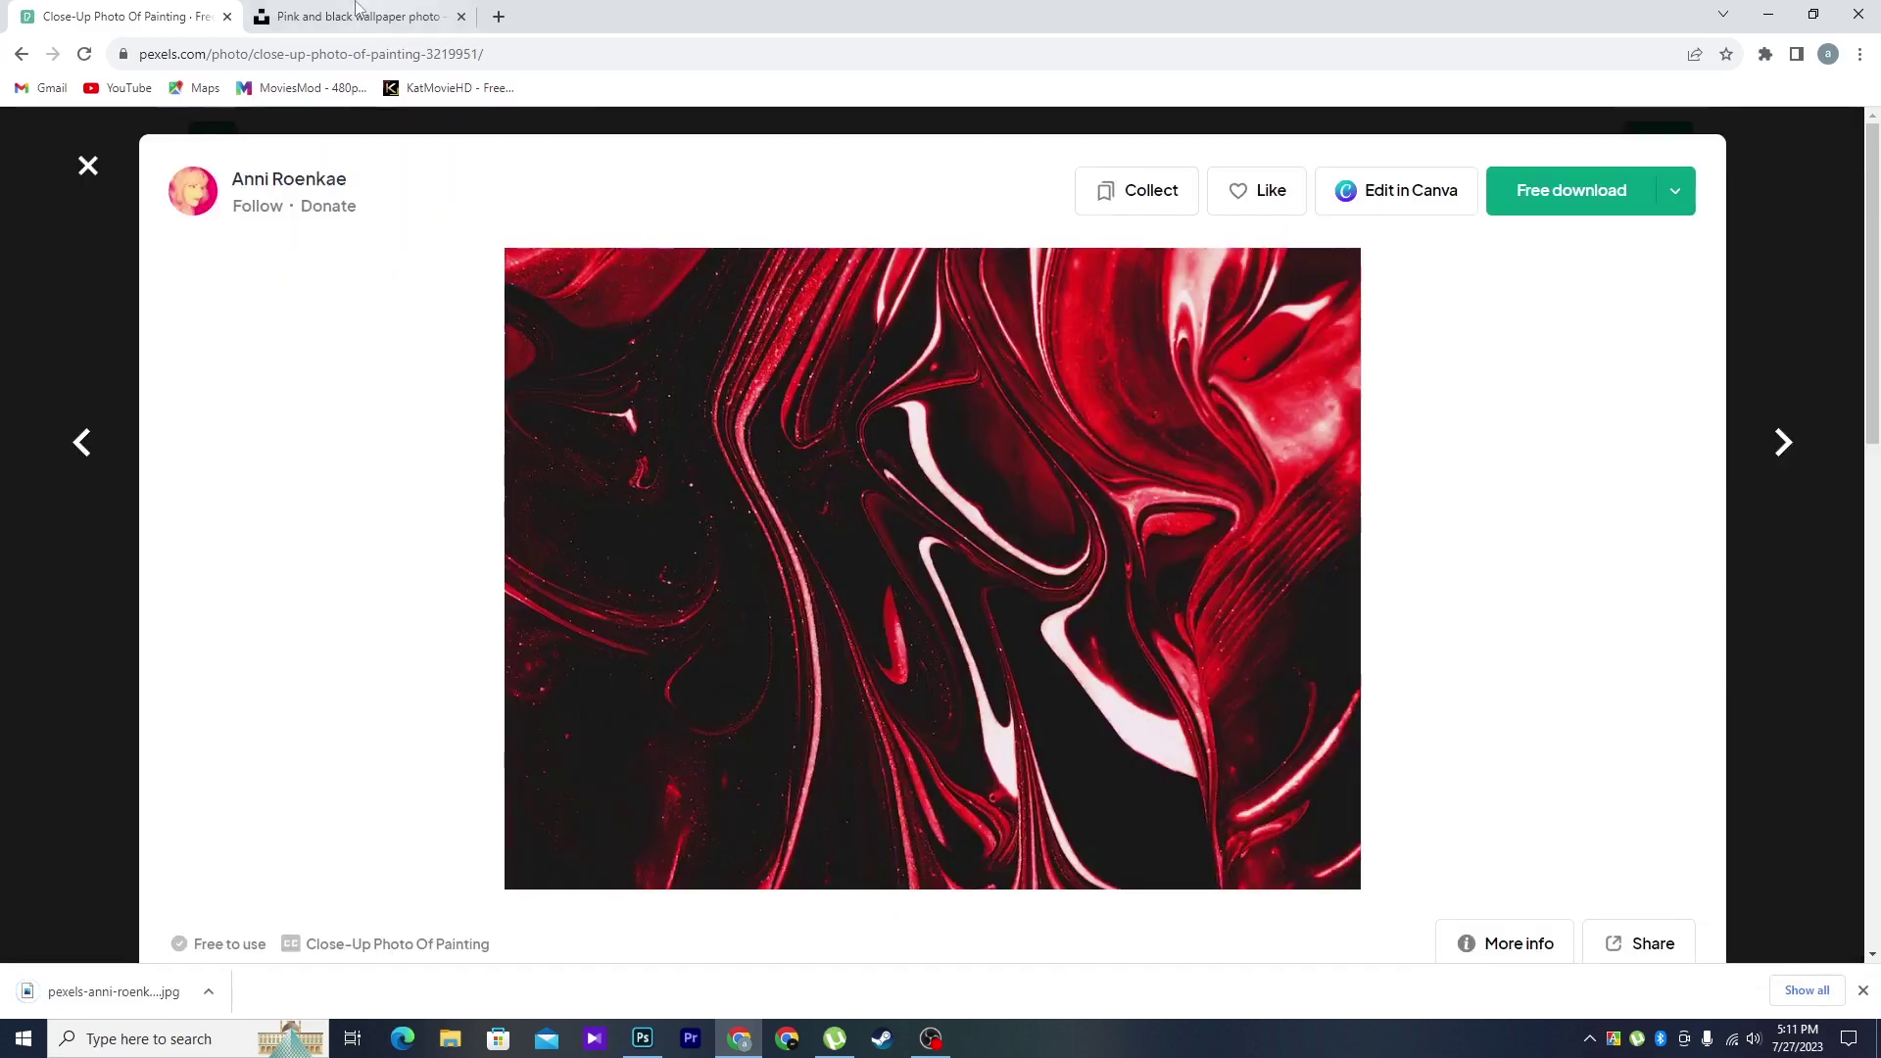
# - Download the violet wallpaper from the Unsplash tab
pyautogui.click(358, 17)
pyautogui.click(1711, 154)
pyautogui.click(1625, 272)
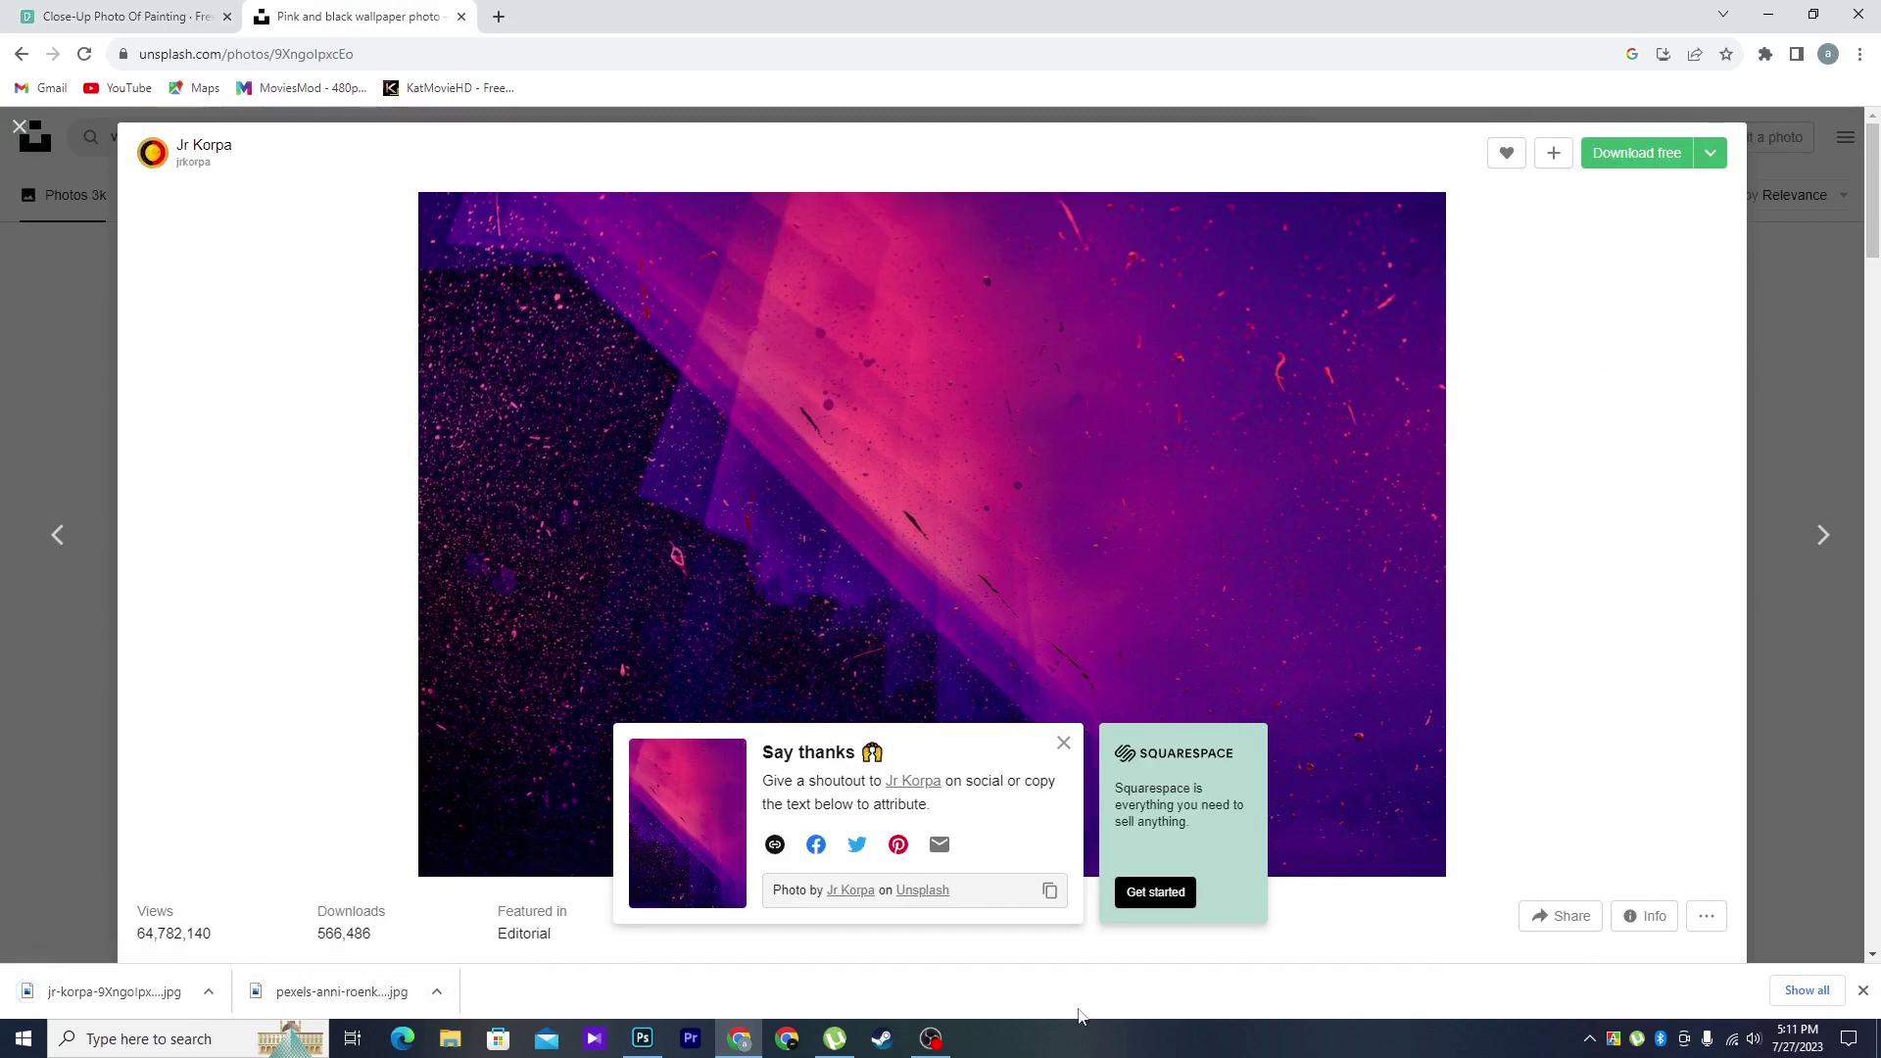
# - Embed the downloaded red marble image into the Photoshop document
pyautogui.click(663, 1035)
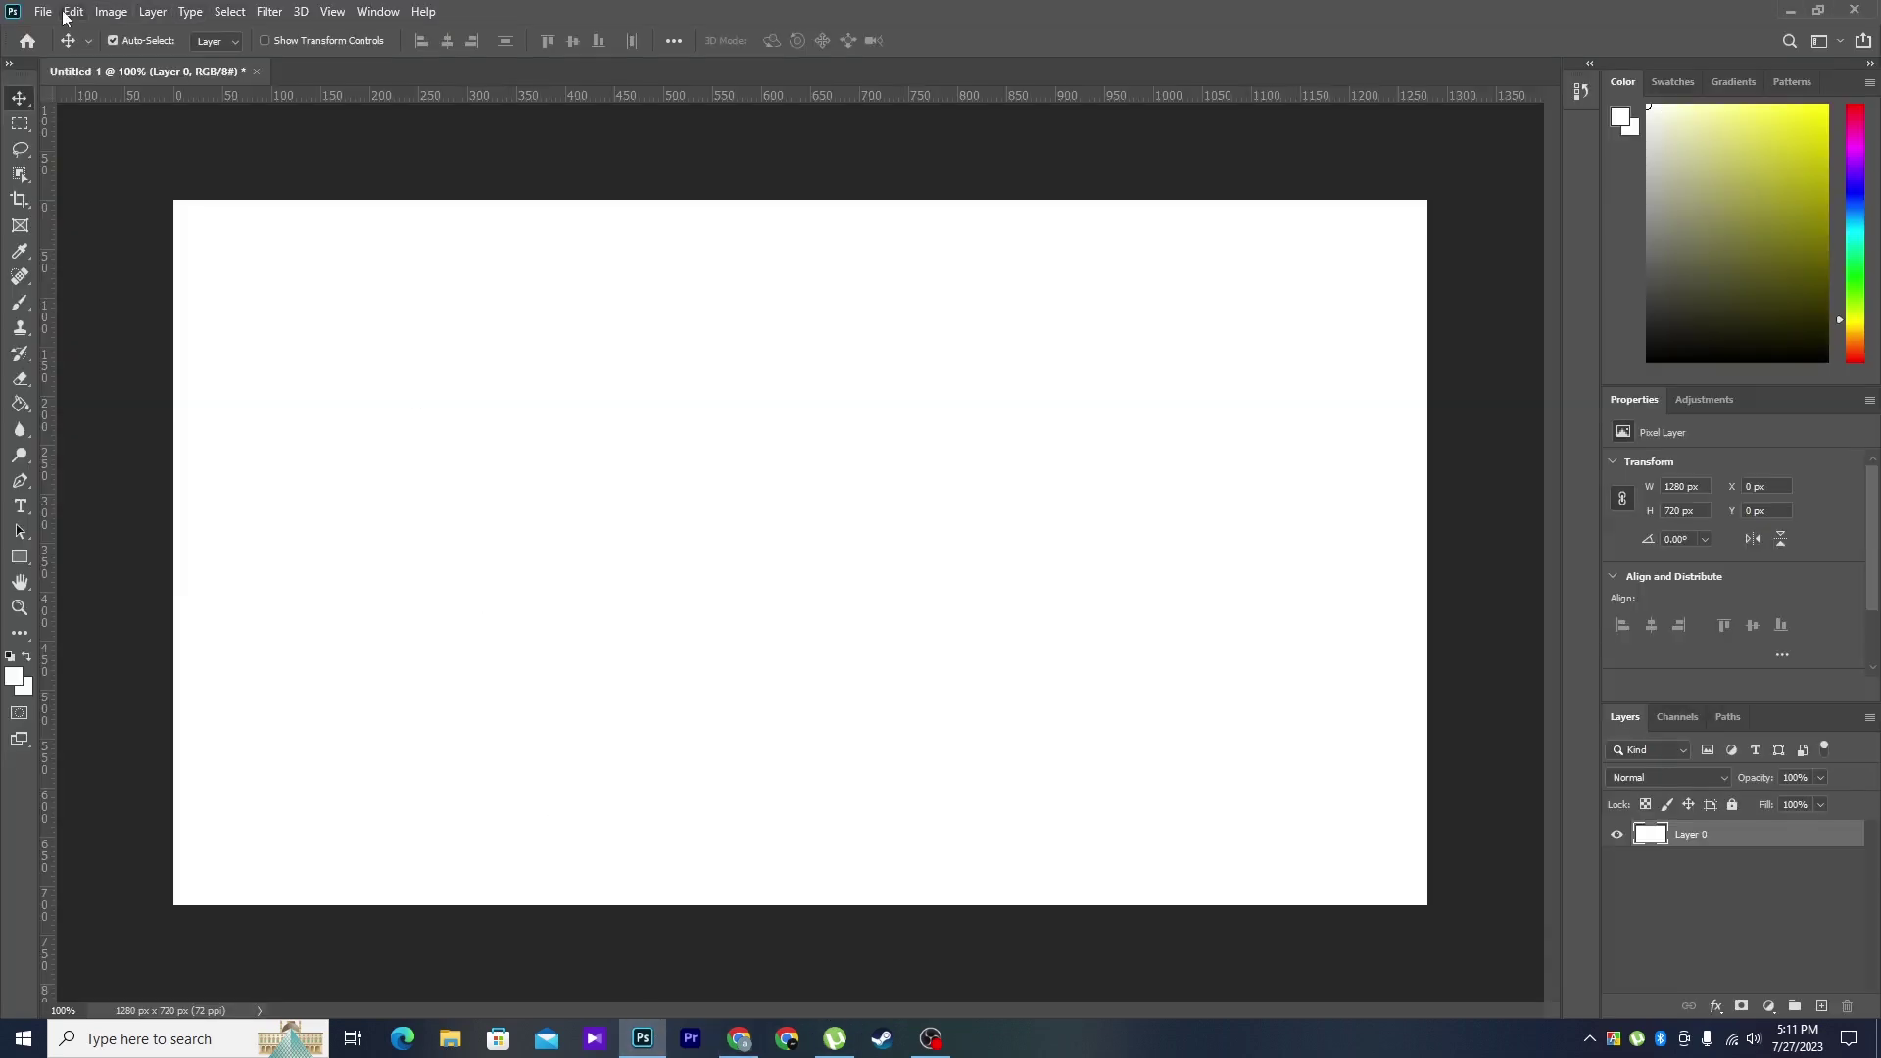
pyautogui.click(43, 11)
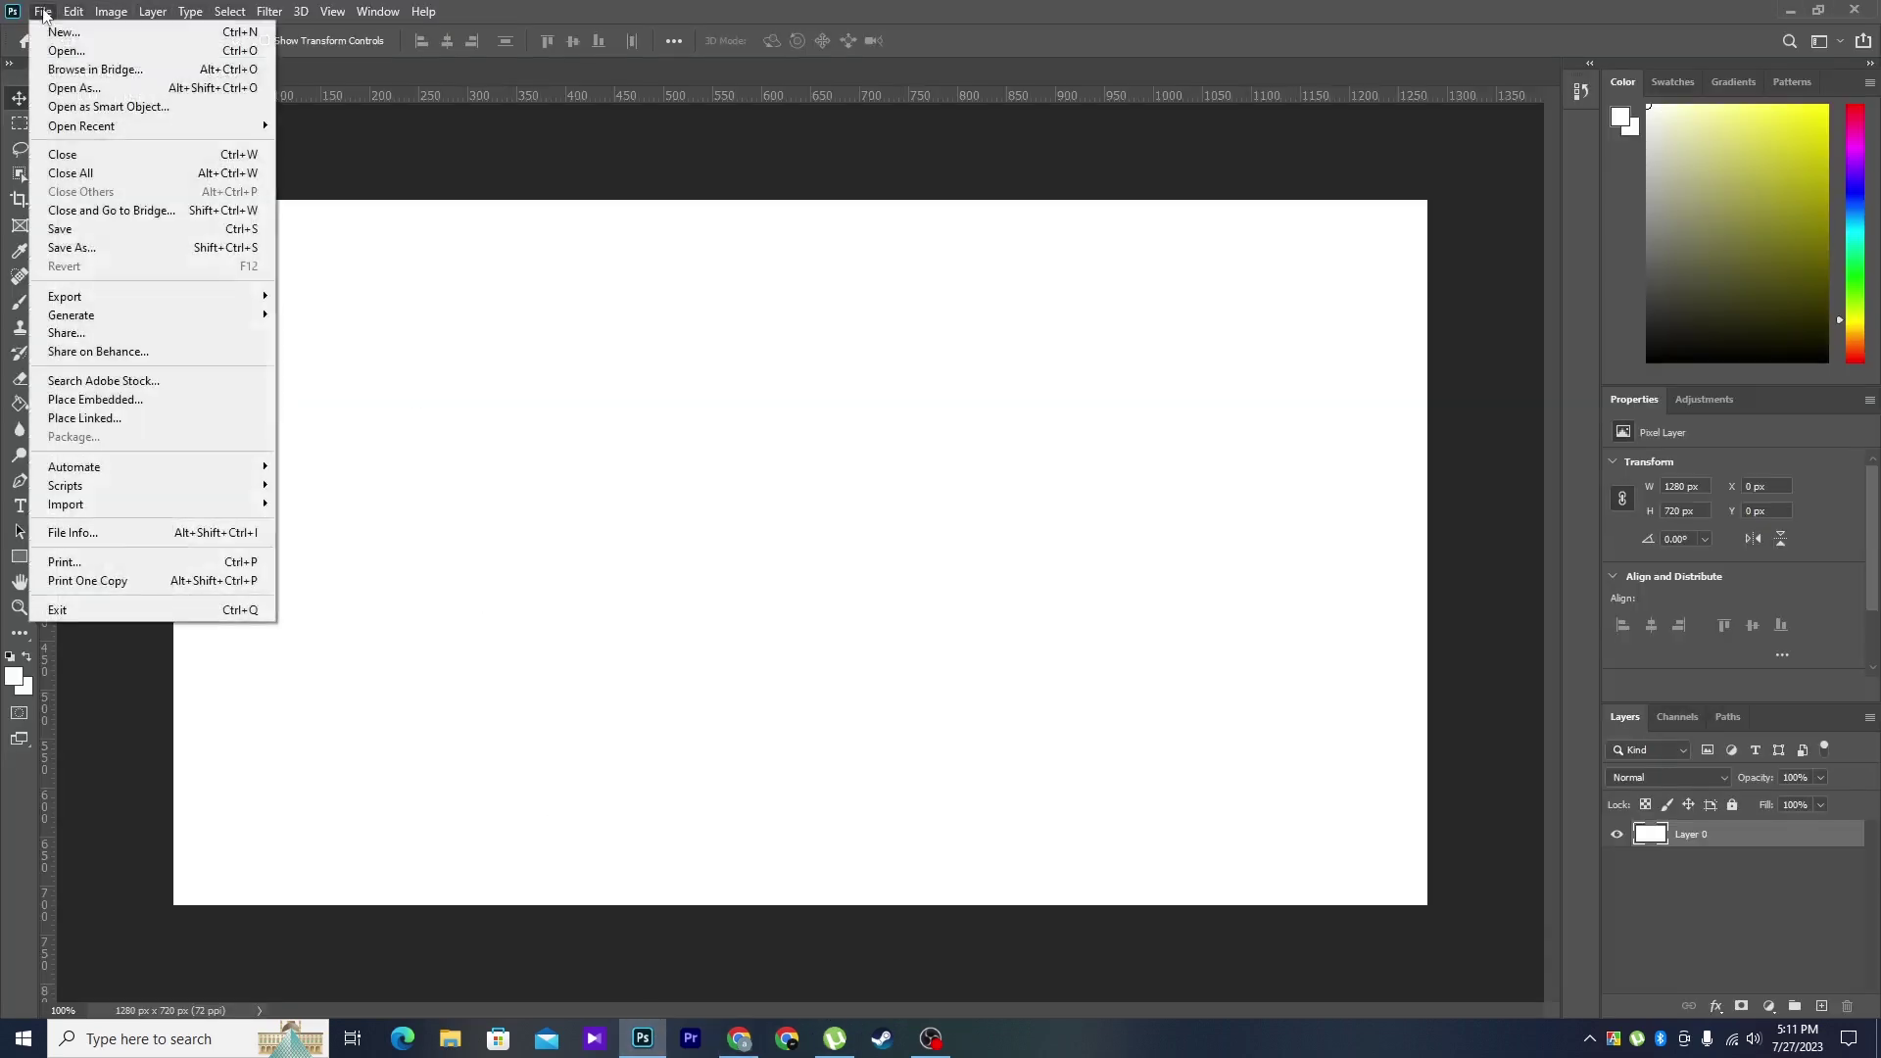
pyautogui.click(86, 400)
pyautogui.click(456, 271)
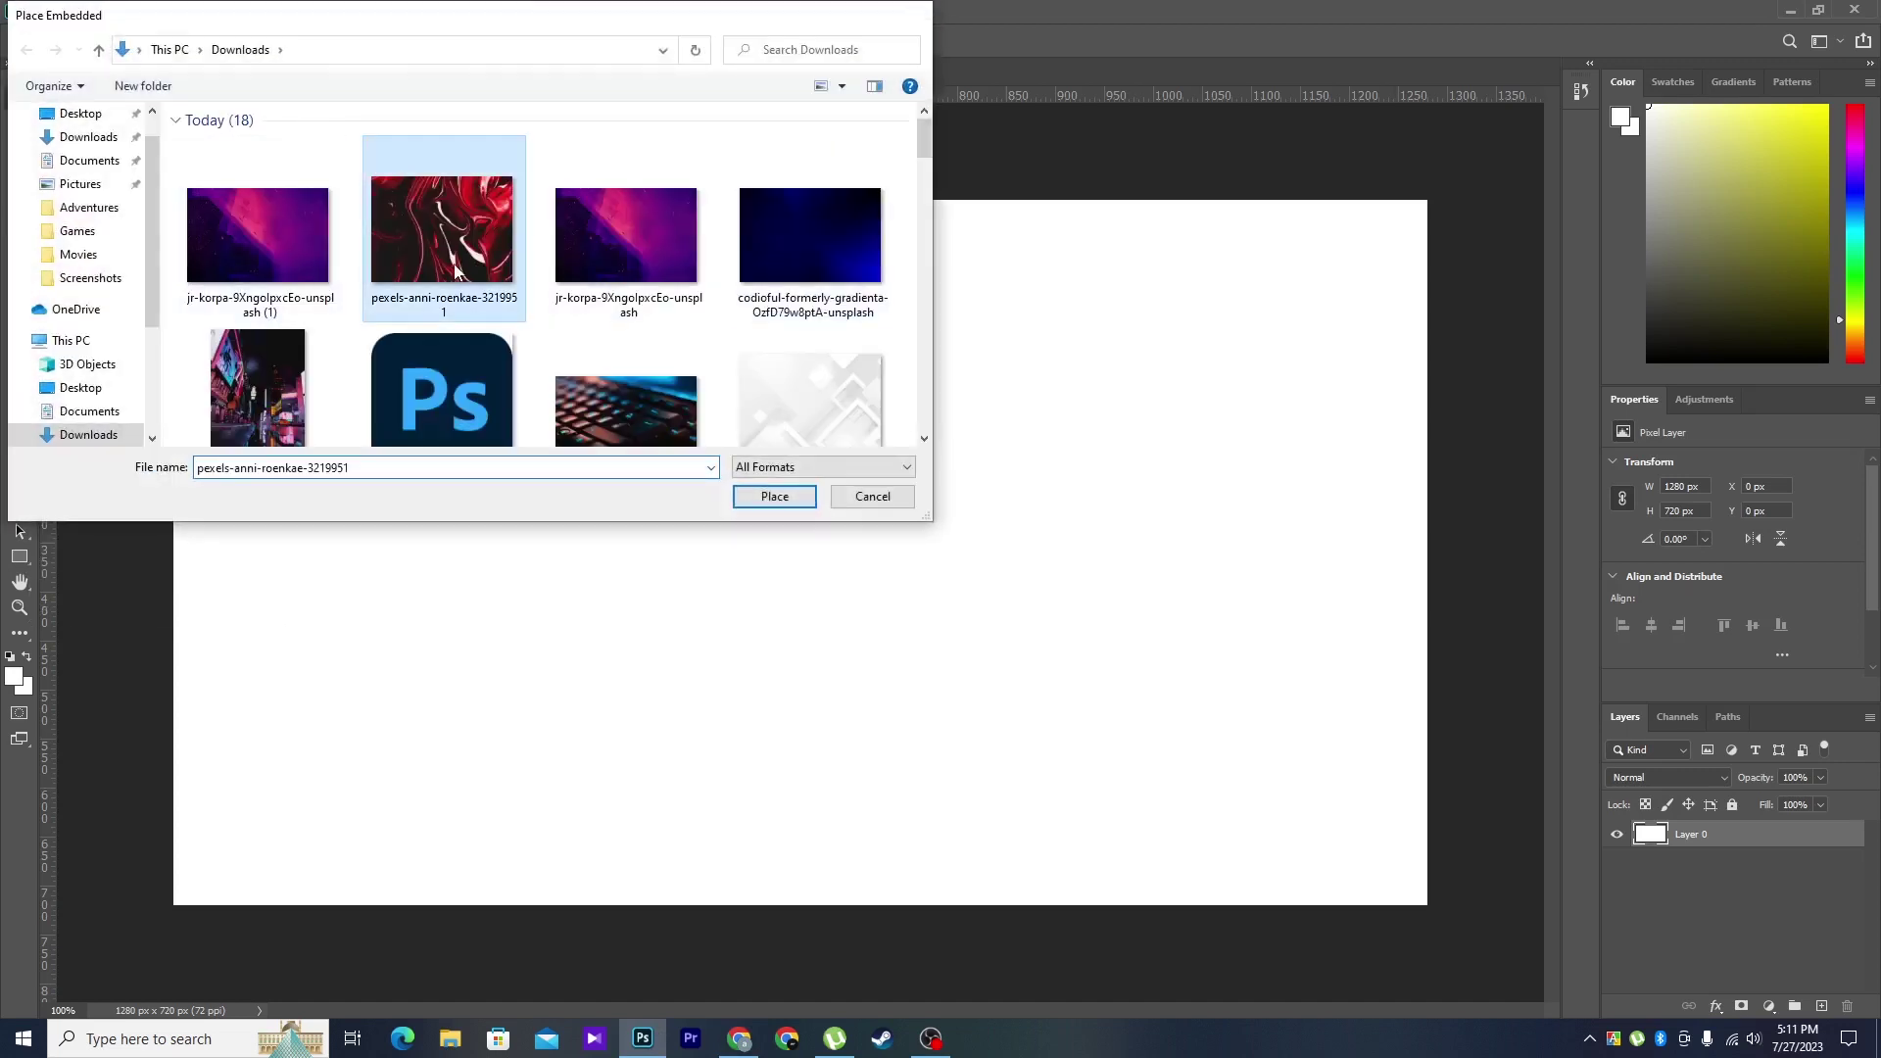
pyautogui.doubleClick(456, 271)
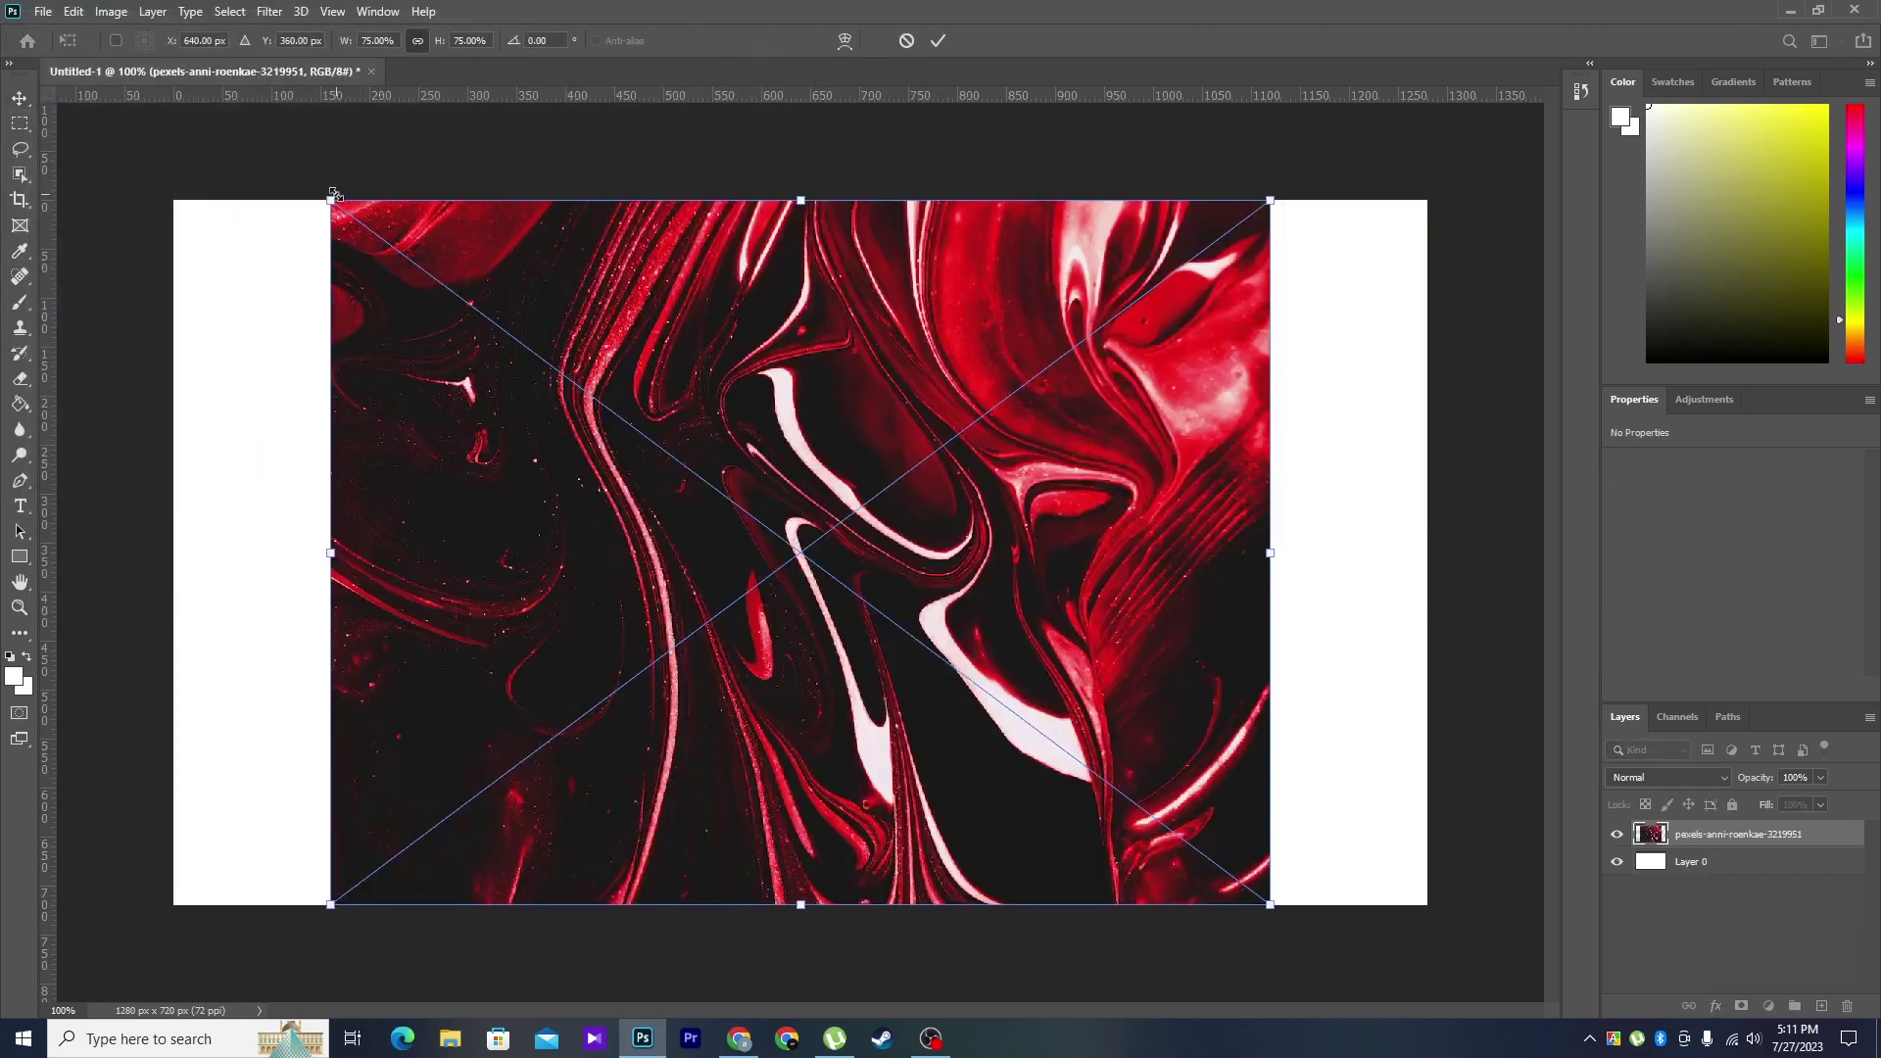
# - Scale the placed red marble photo to cover the full 1280×720 canvas
pyautogui.moveTo(333, 193); pyautogui.dragTo(127, 33)
pyautogui.moveTo(1274, 906); pyautogui.dragTo(1475, 948)
pyautogui.moveTo(1423, 530); pyautogui.dragTo(1477, 540)
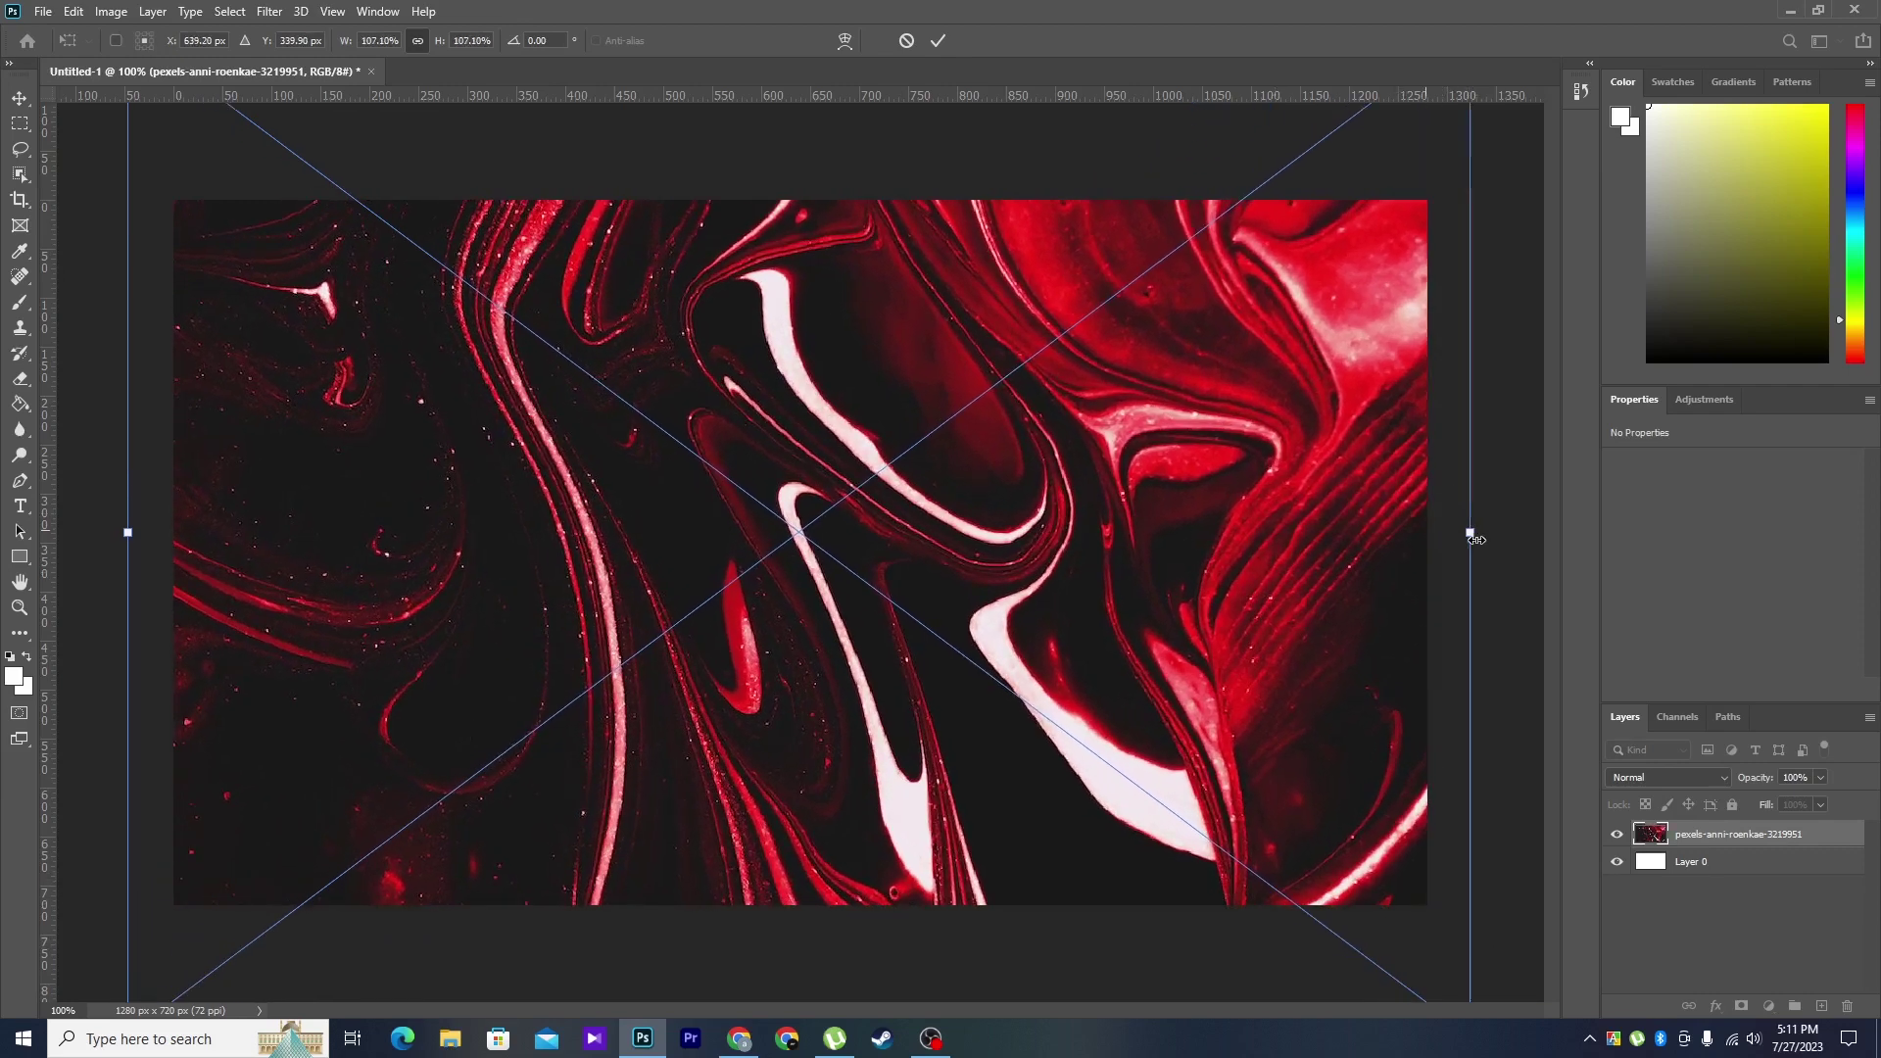
pyautogui.press('Return')
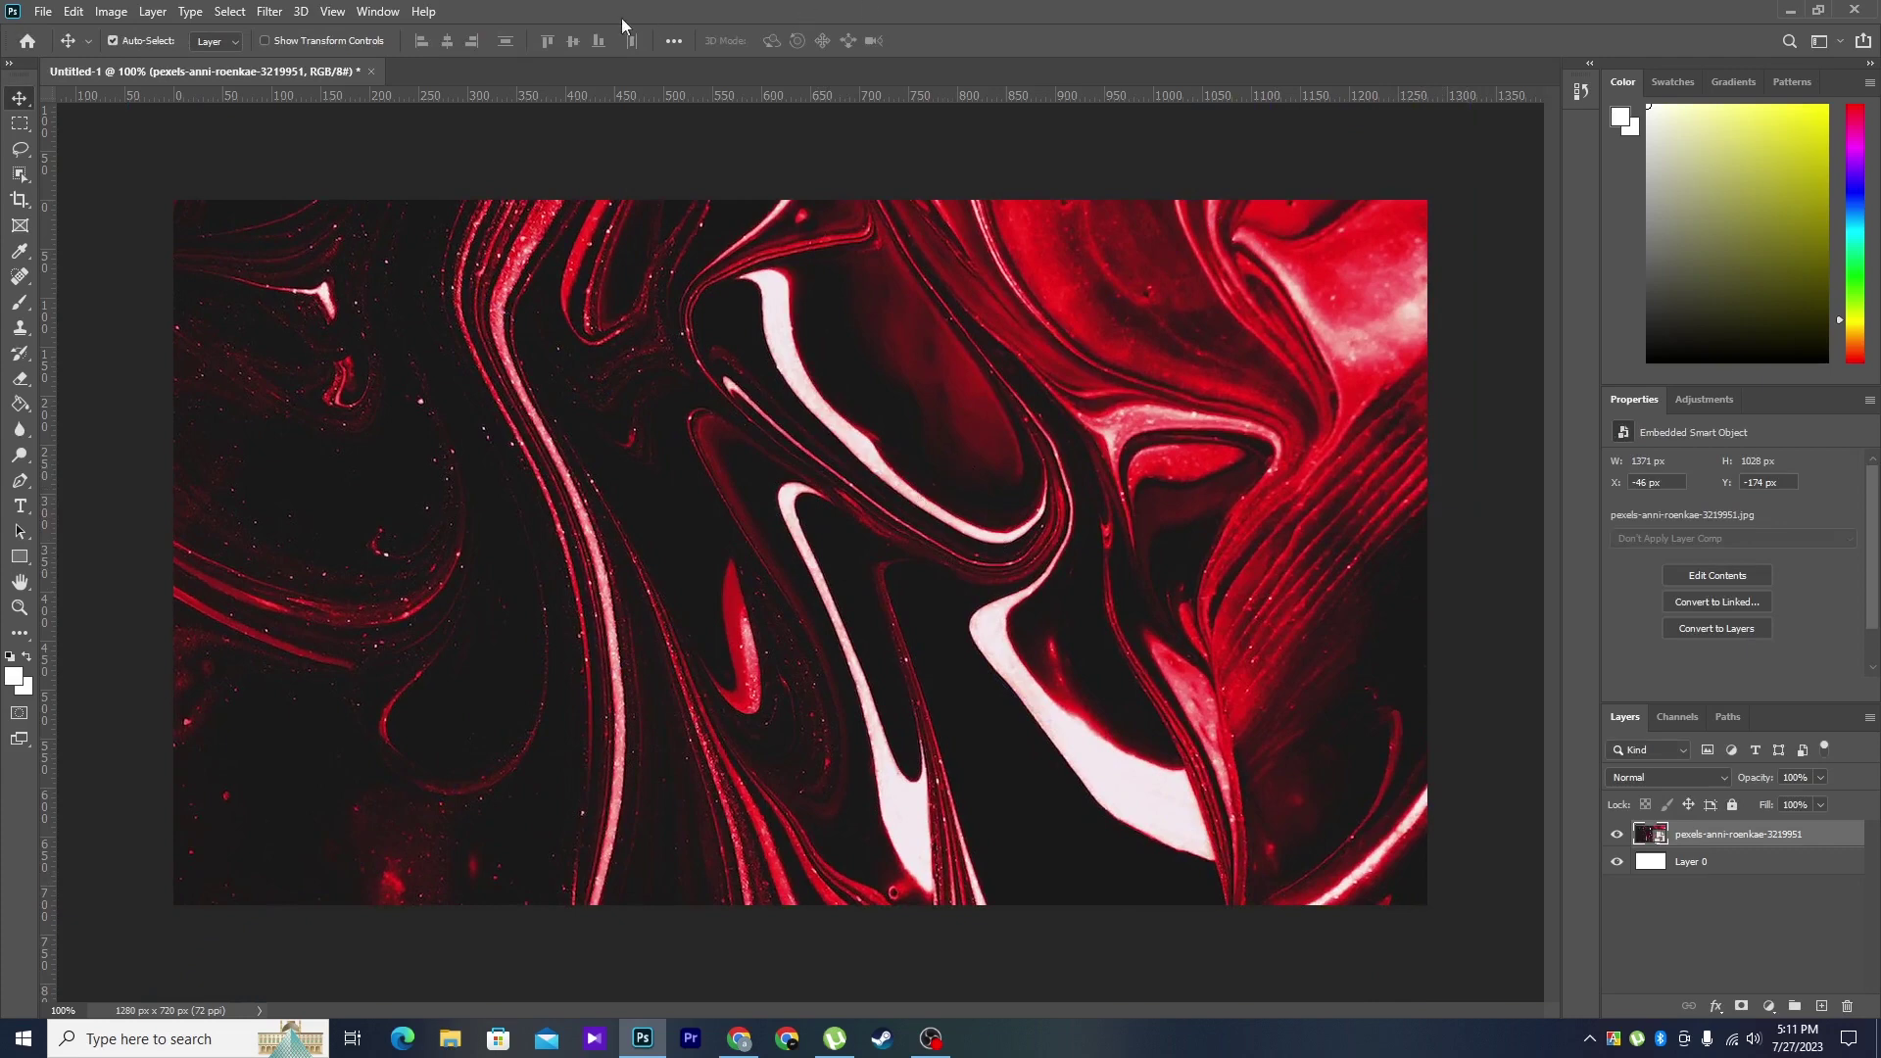
# - Apply a Gaussian Blur of about 23–26 px radius to the red marble photo
pyautogui.click(270, 12)
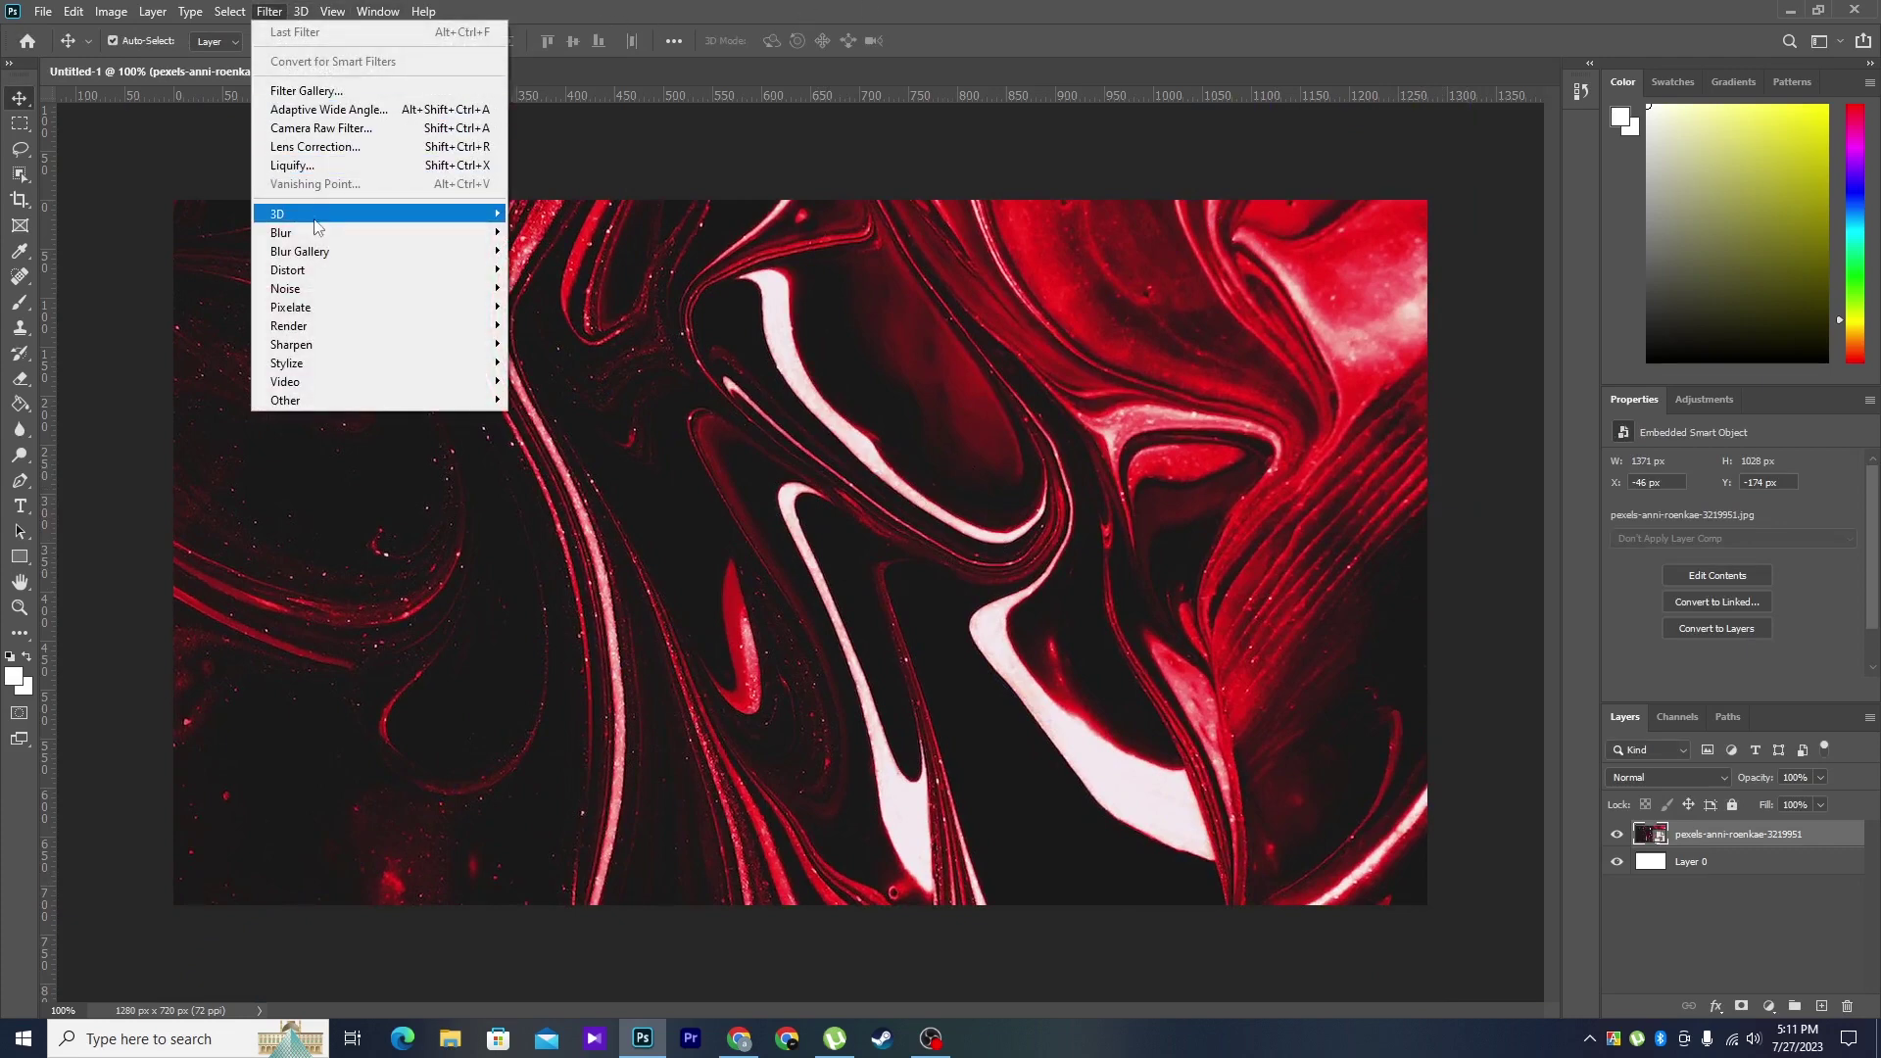
pyautogui.moveTo(281, 232)
pyautogui.click(561, 307)
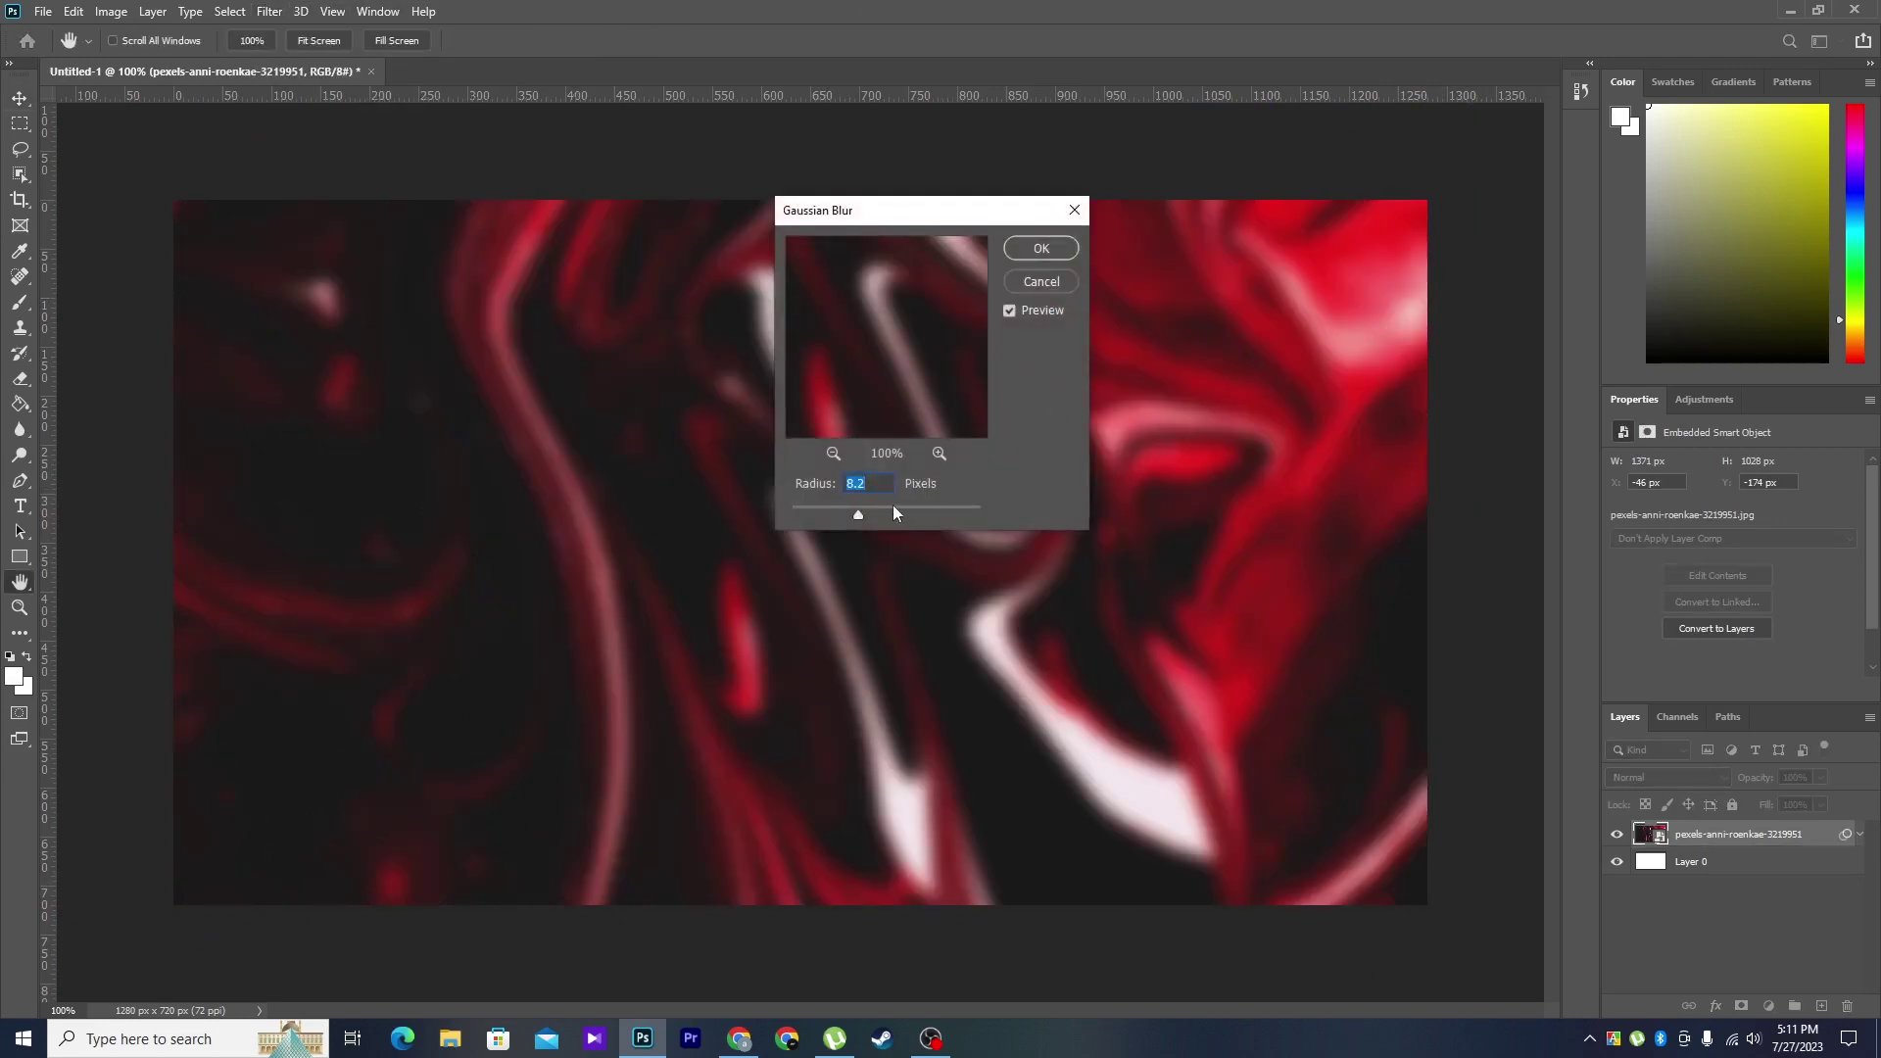
pyautogui.moveTo(865, 518); pyautogui.dragTo(878, 521)
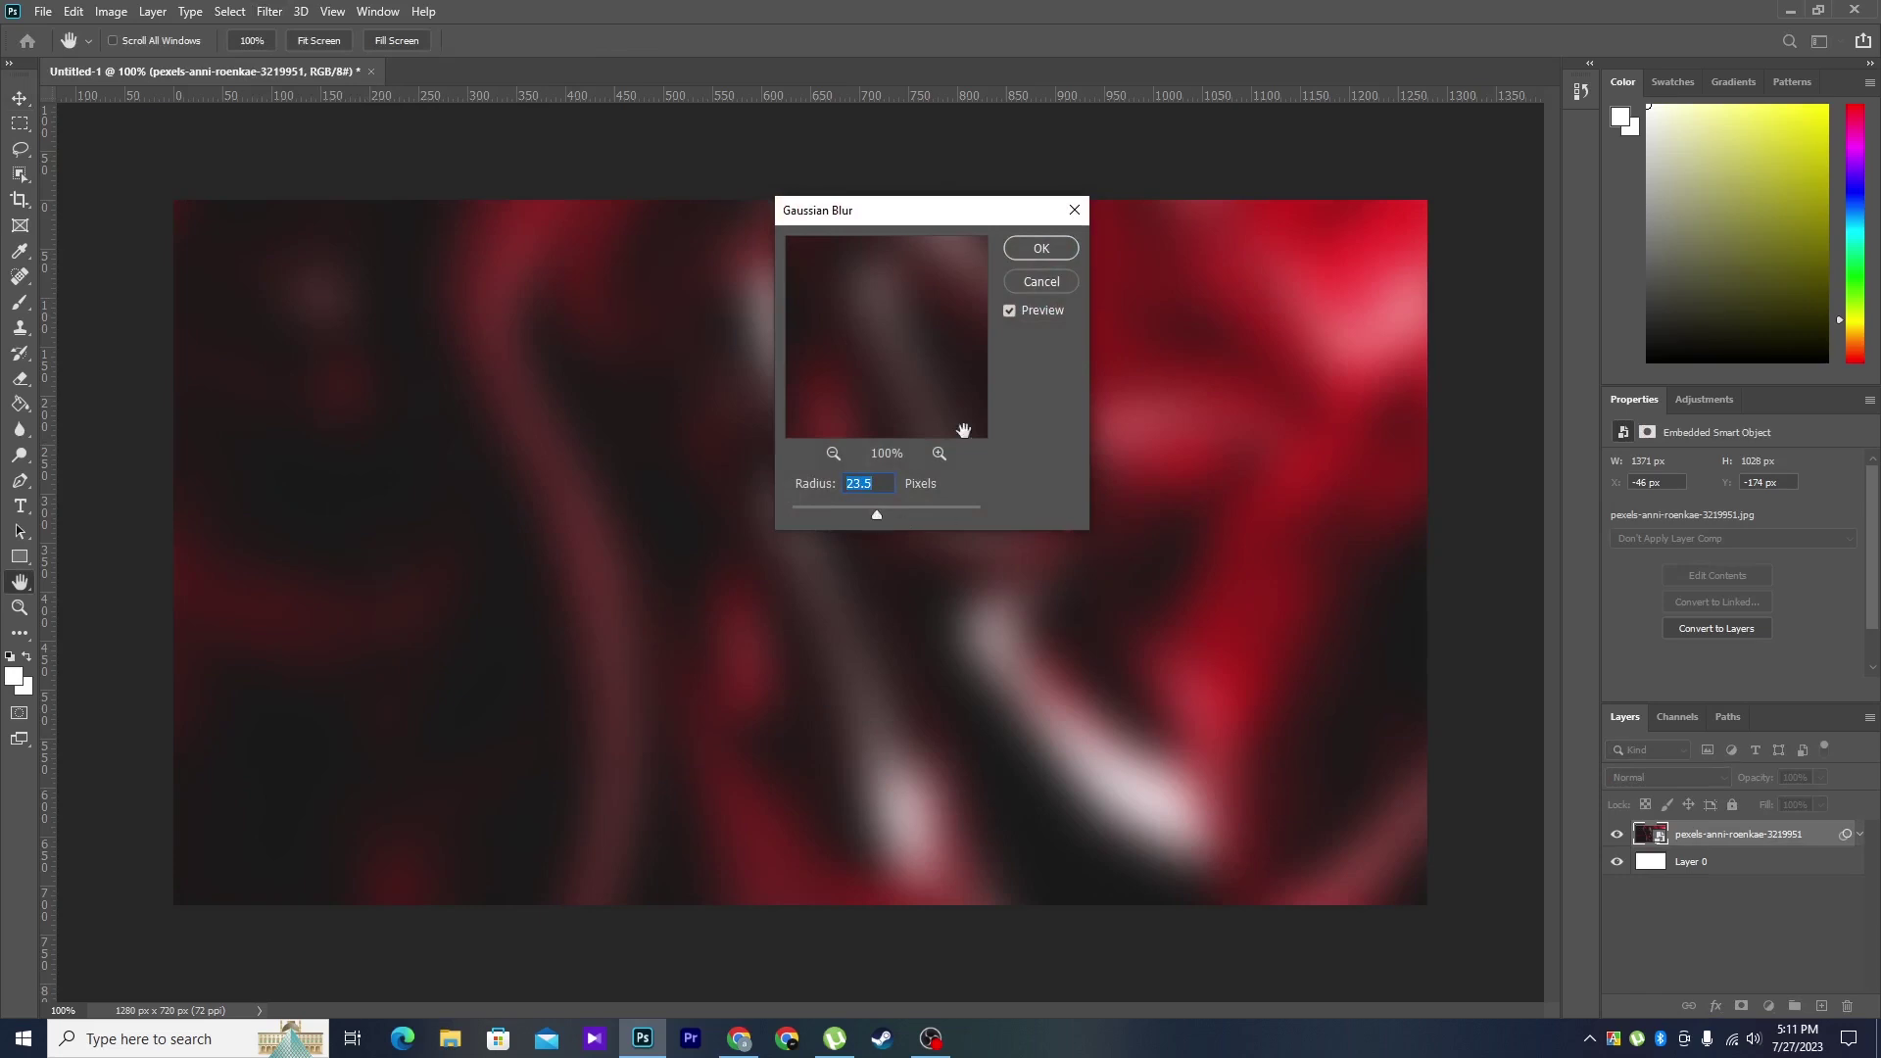
pyautogui.click(1038, 255)
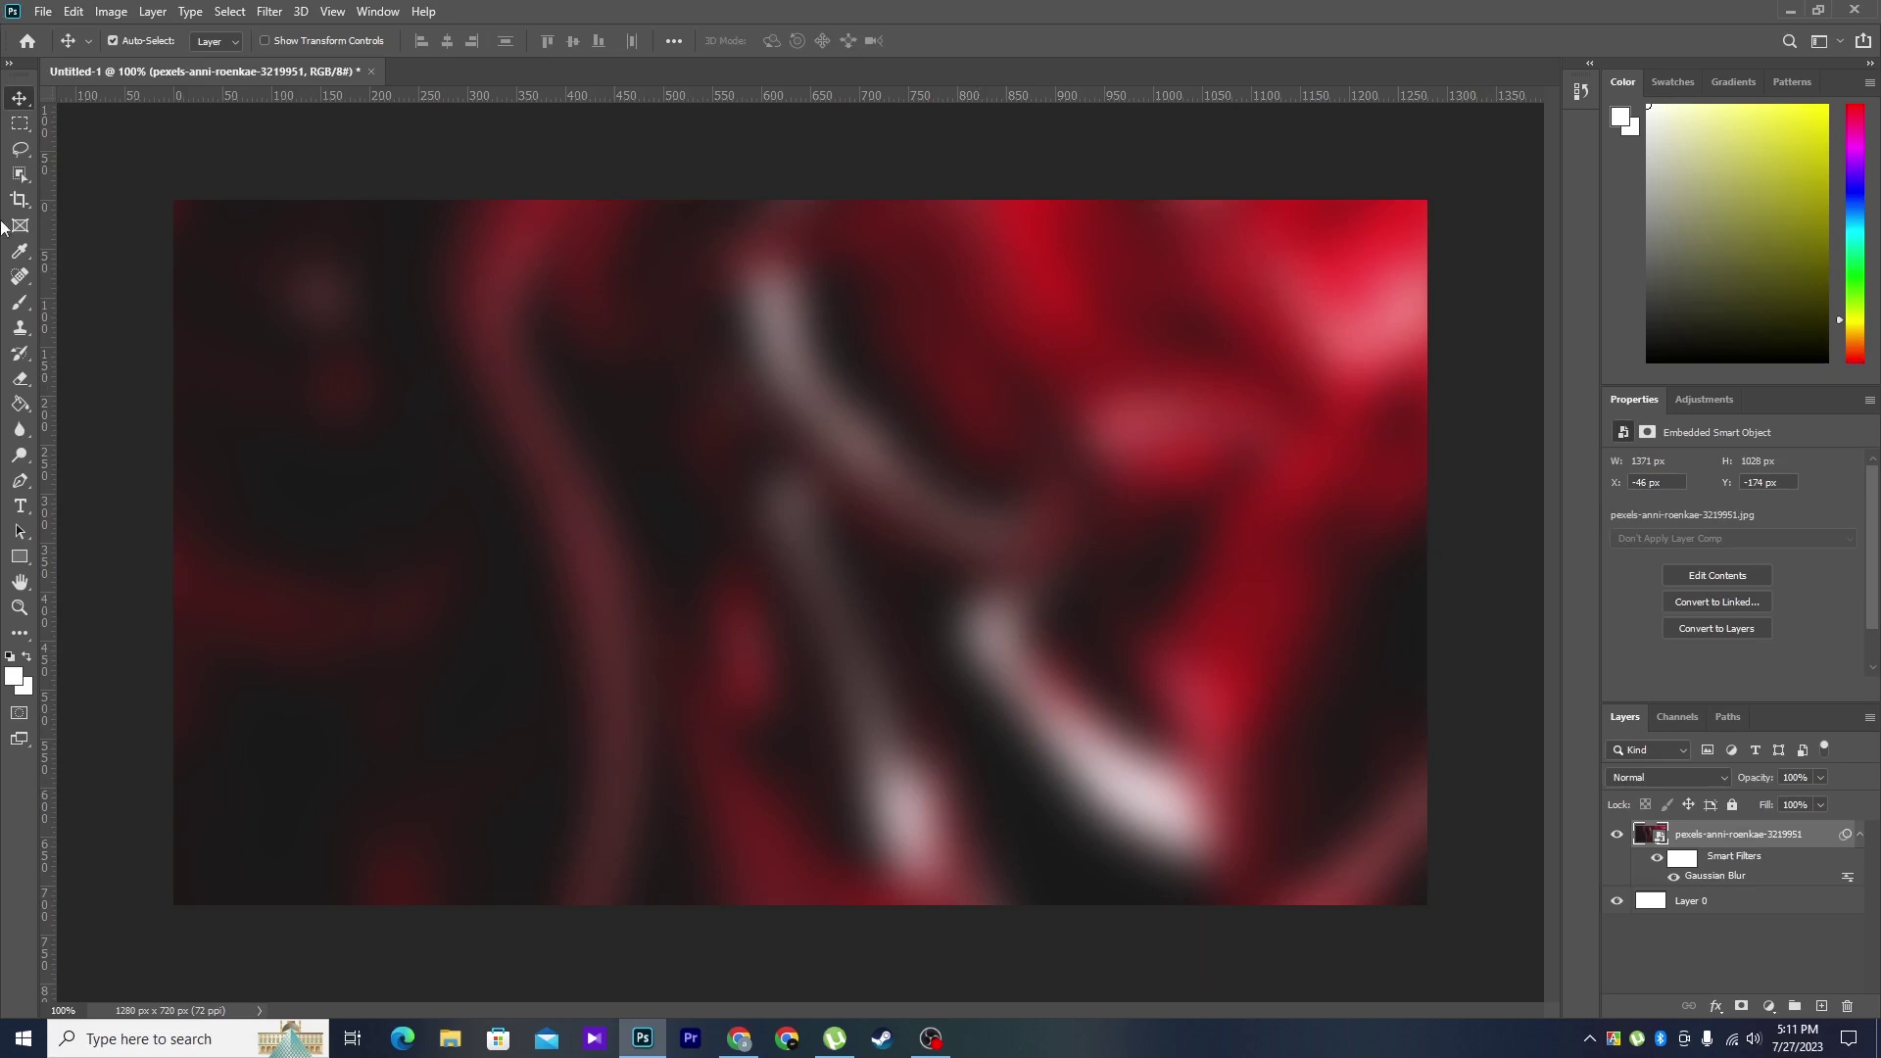
# - Add a LOREM IPSUM placeholder text layer over the blurred background
pyautogui.click(569, 484)
pyautogui.click(217, 42)
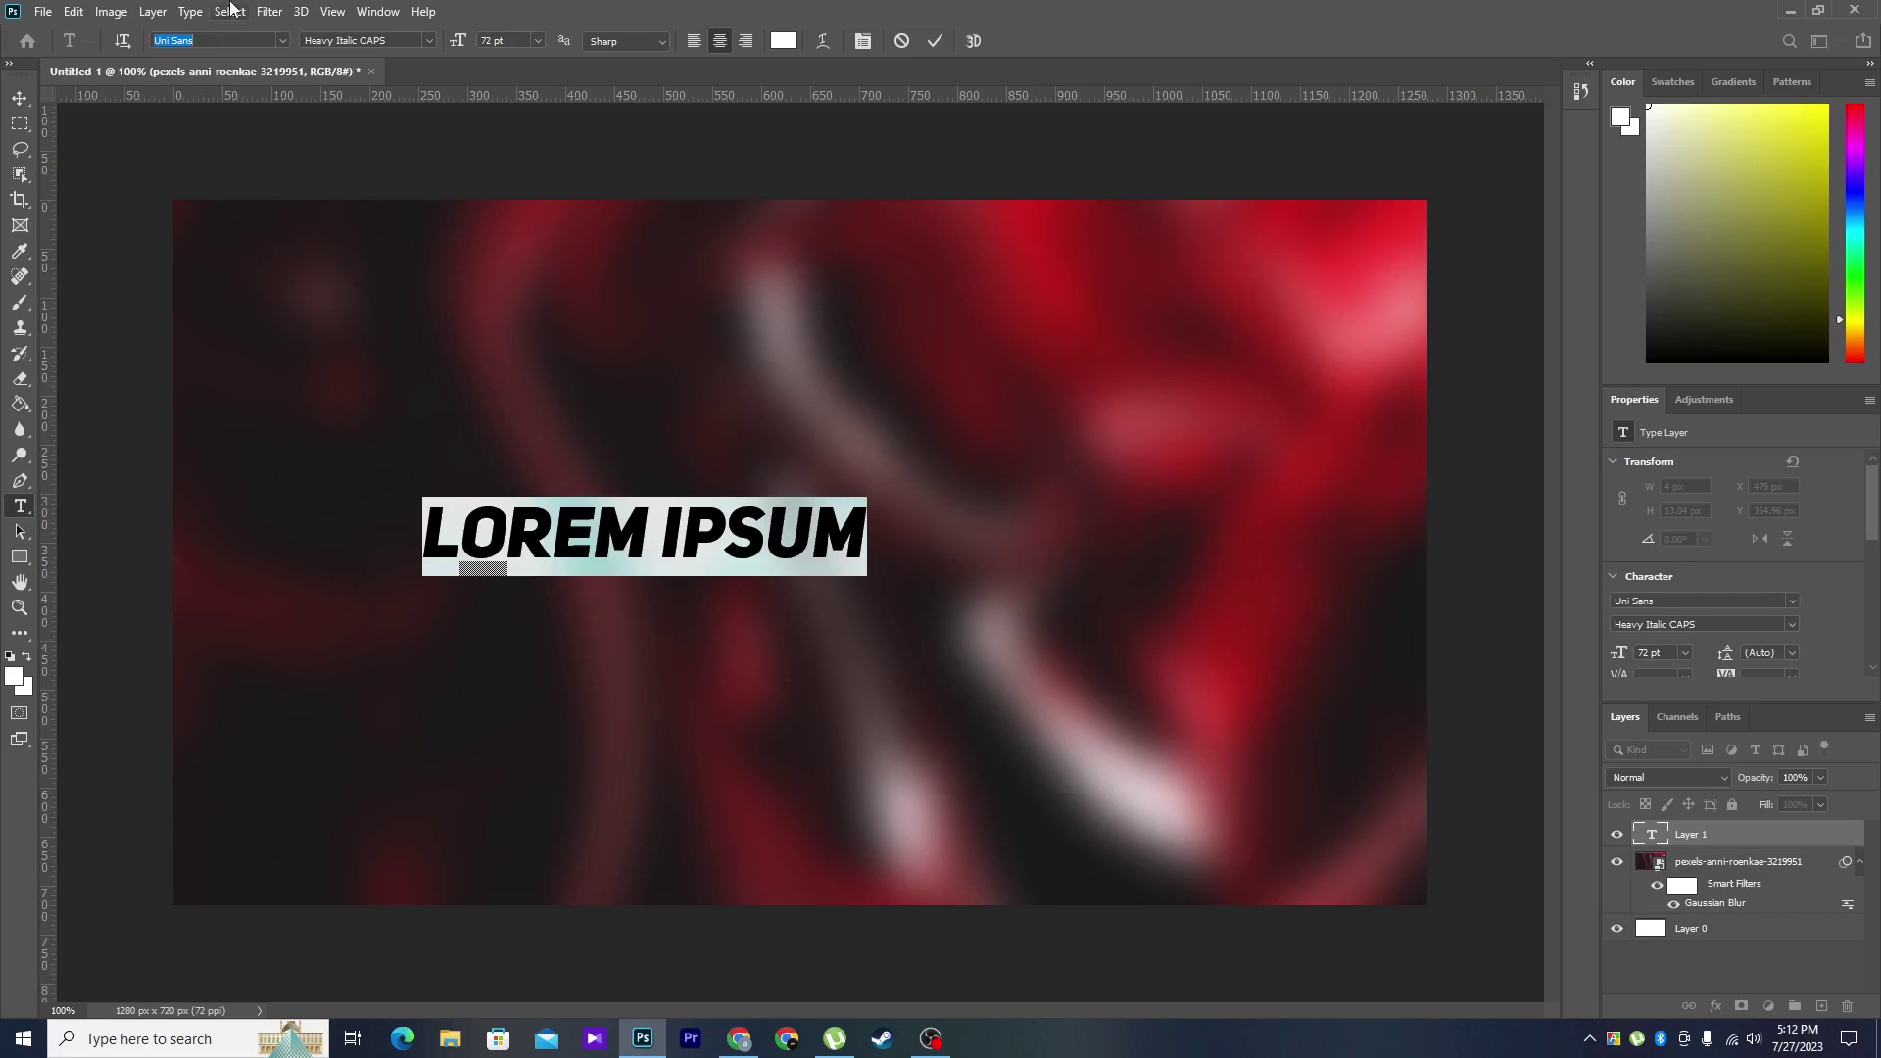
pyautogui.press('Return')
pyautogui.click(730, 1036)
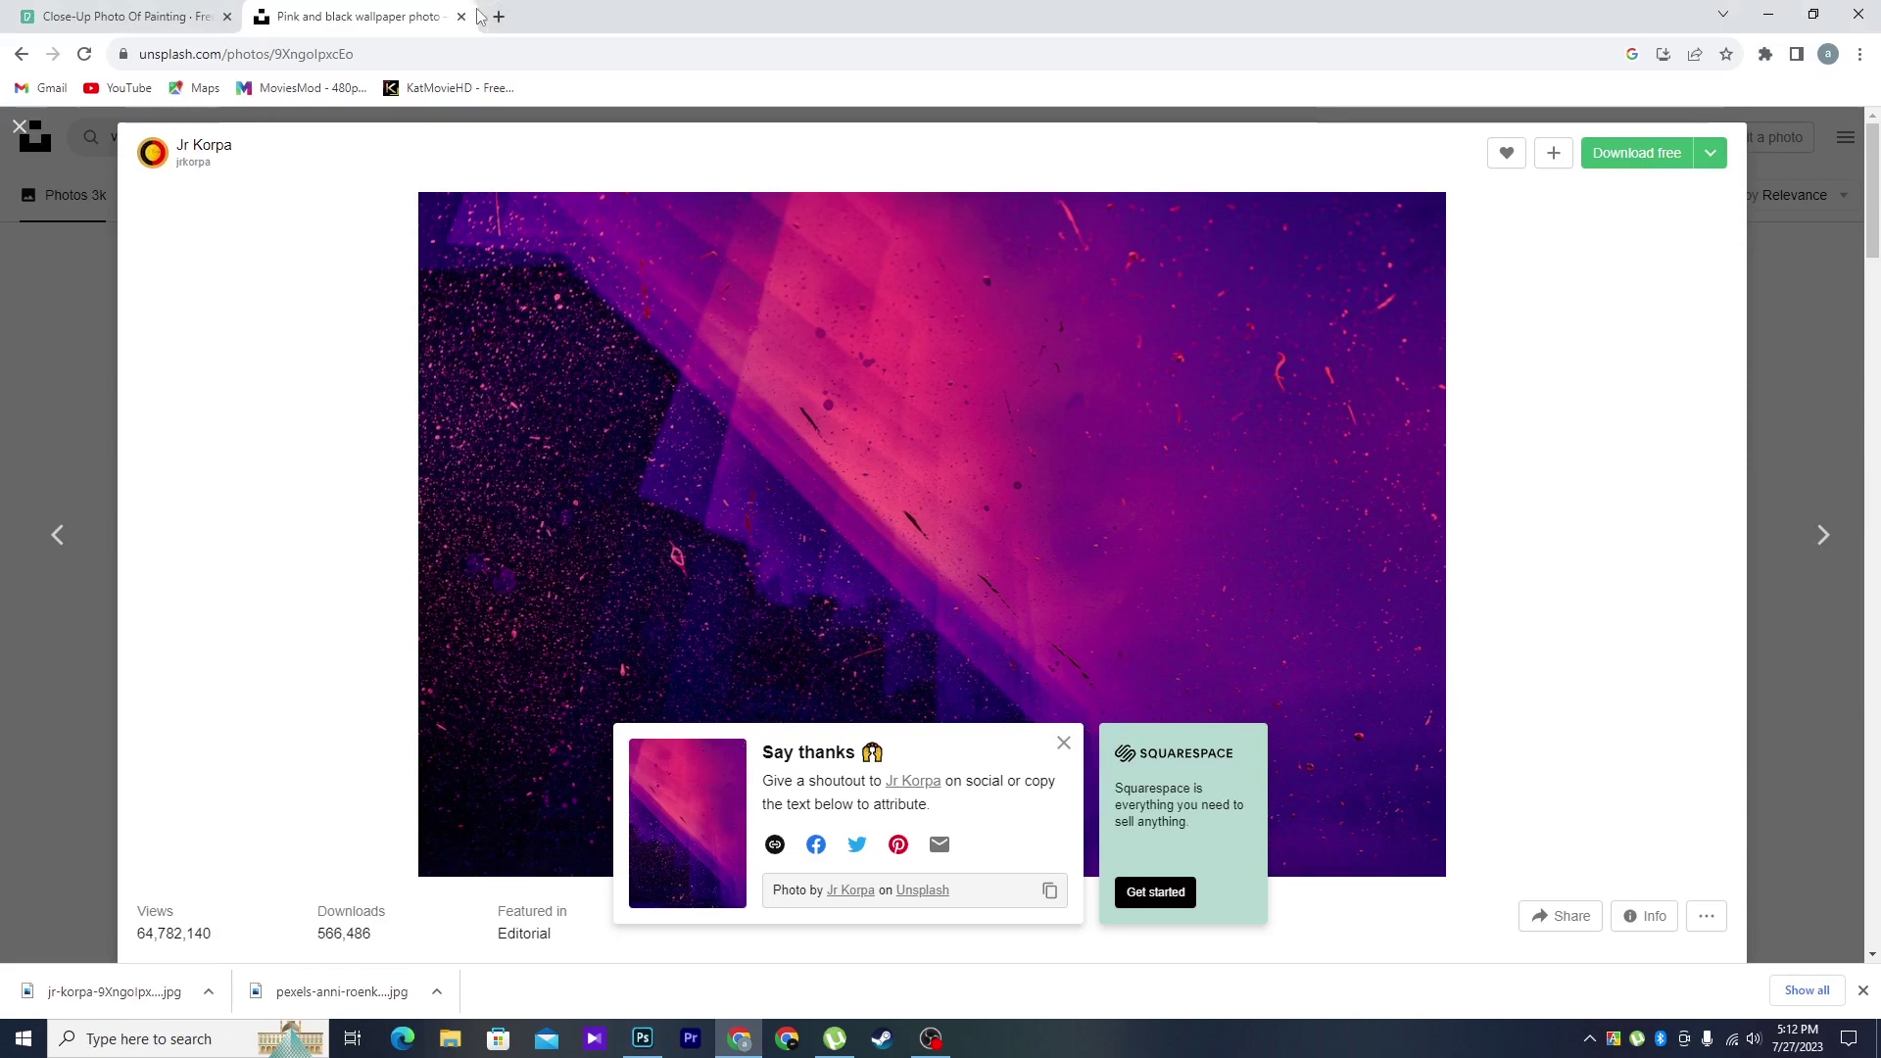
# - Search Google for 'free font download' in a new tab
pyautogui.moveTo(498, 15); pyautogui.dragTo(506, 62)
pyautogui.click(538, 65)
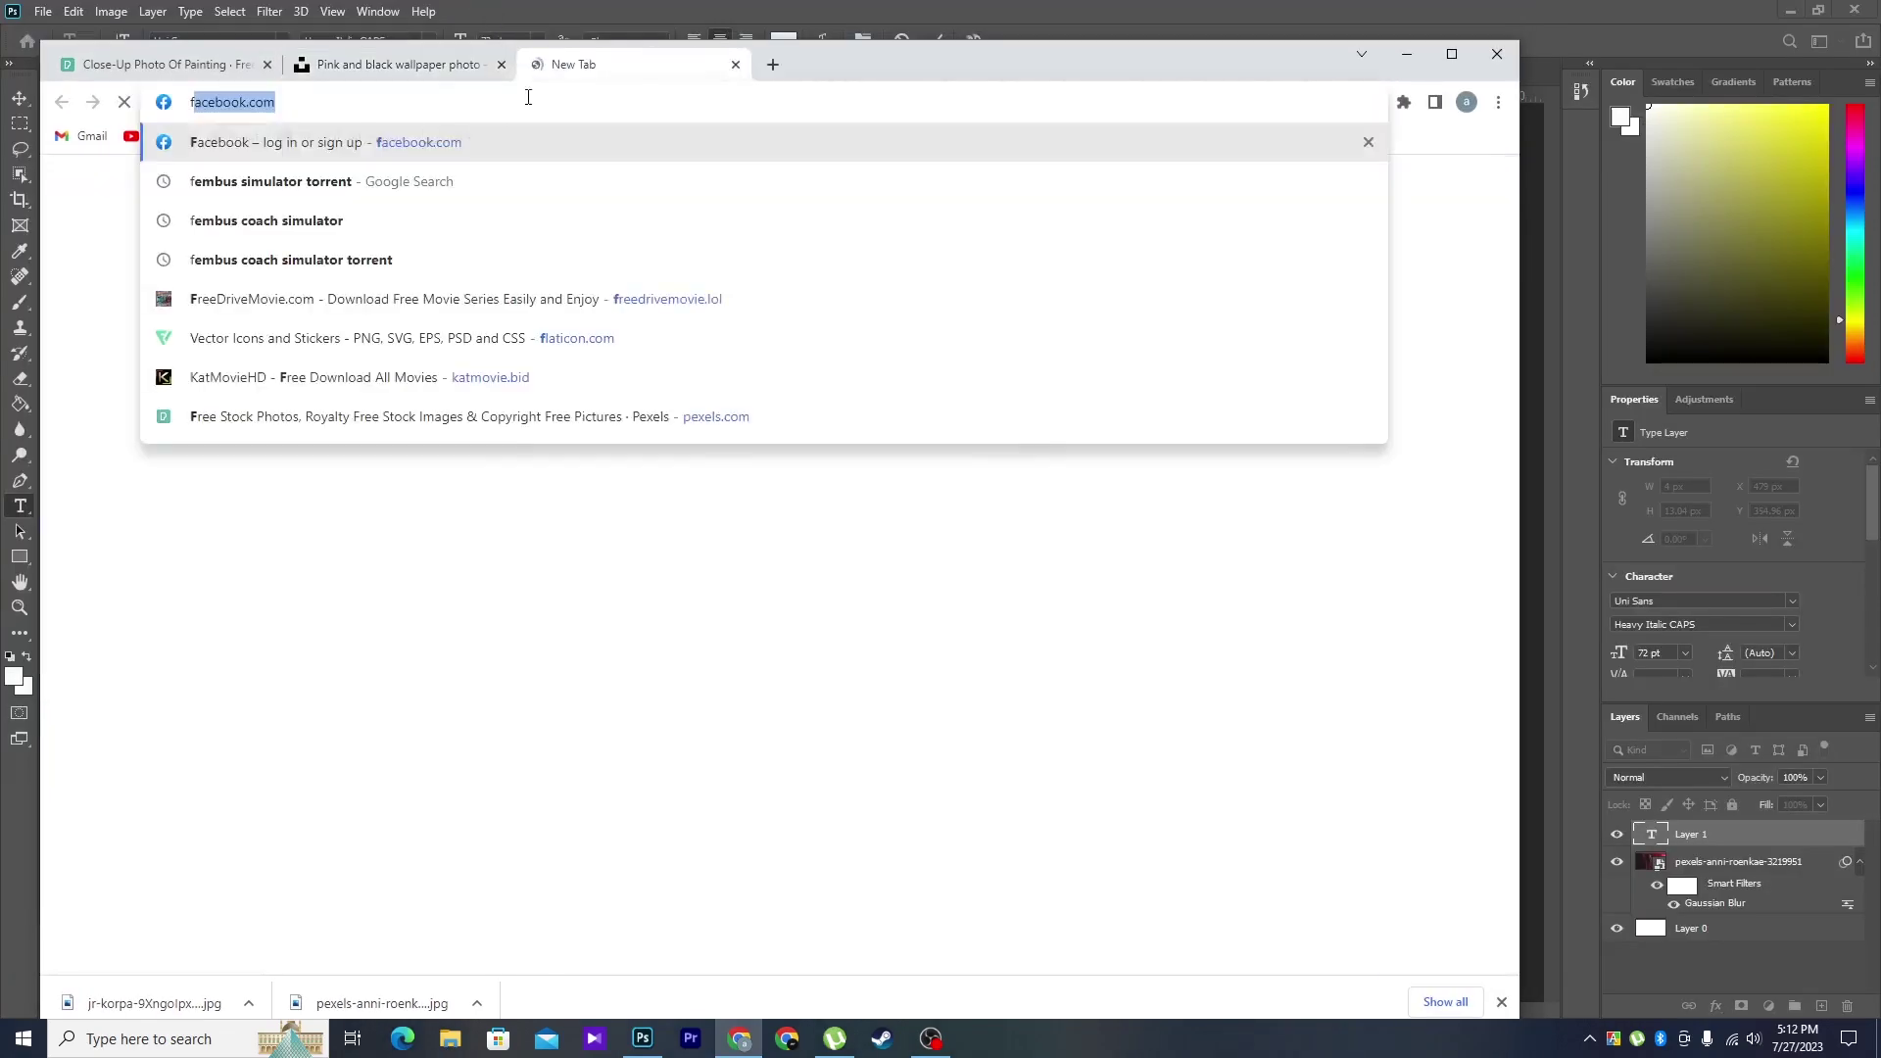
pyautogui.write('free f')
pyautogui.press('Down')
pyautogui.press('Return')
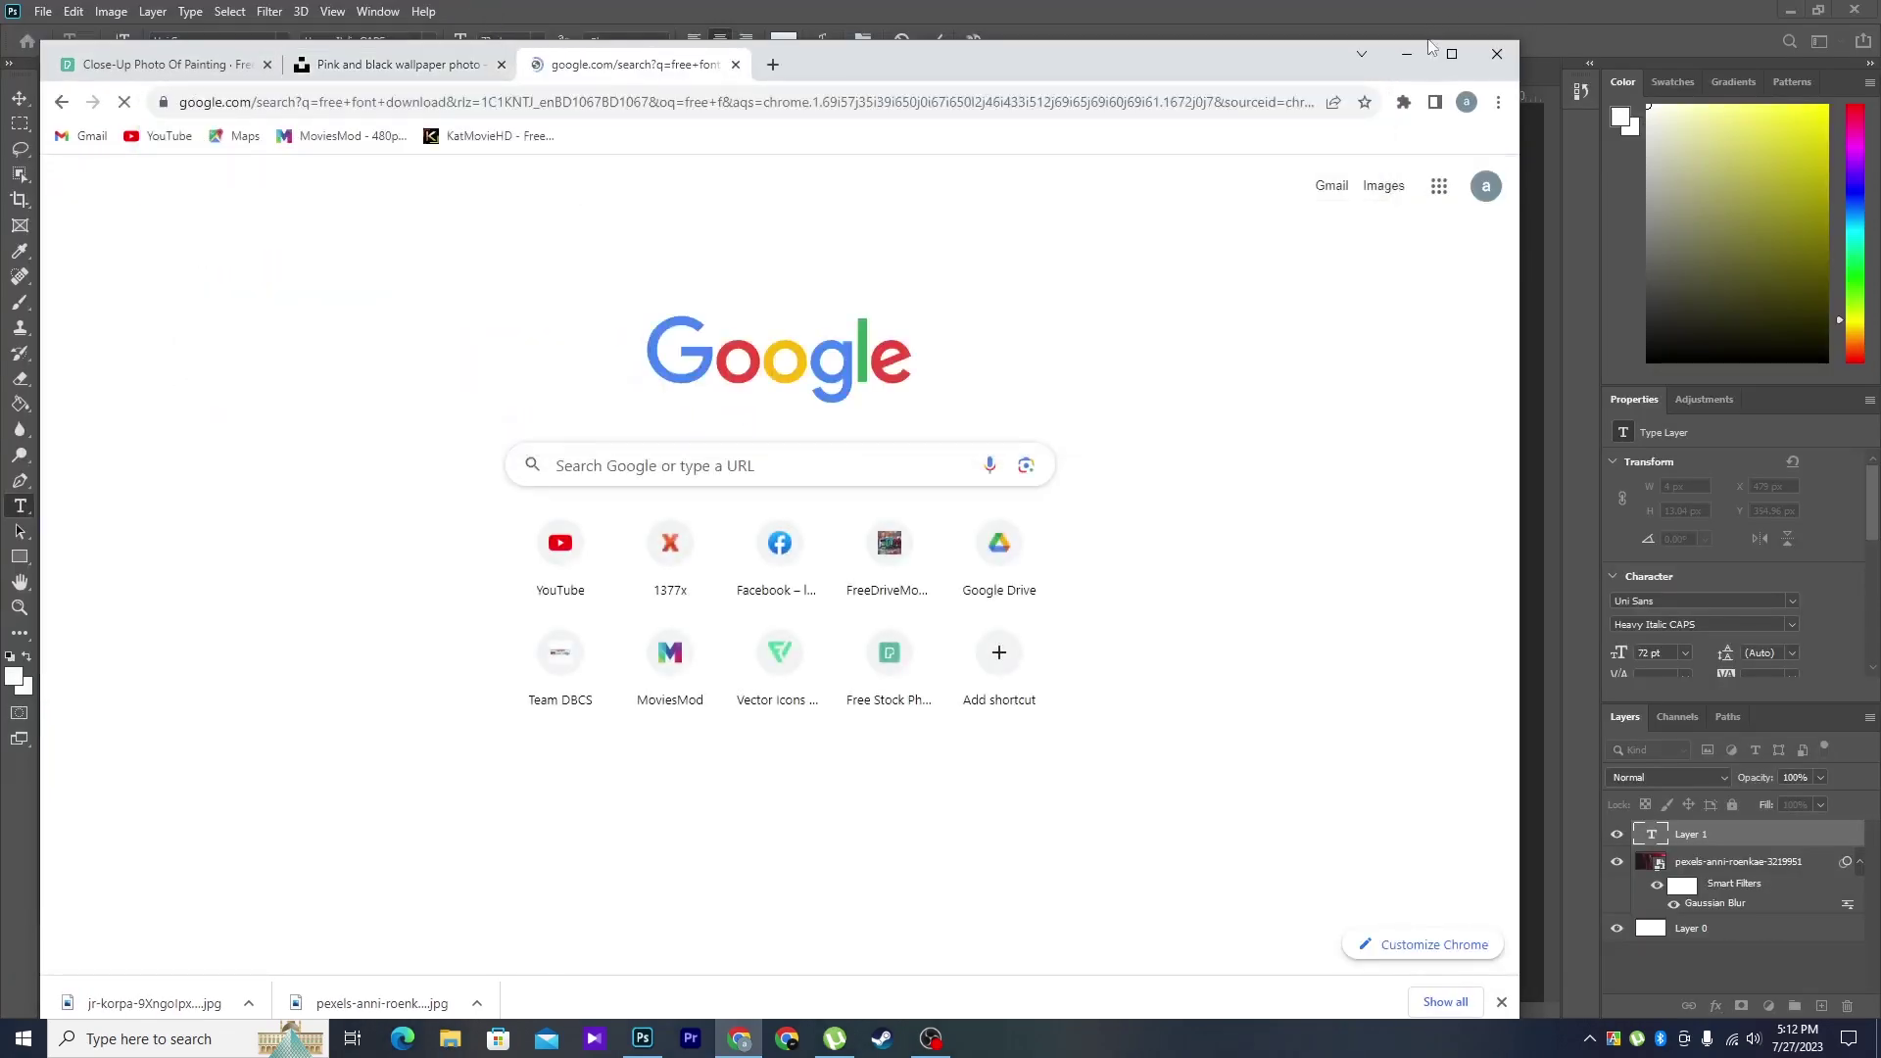
pyautogui.press('super+Up')
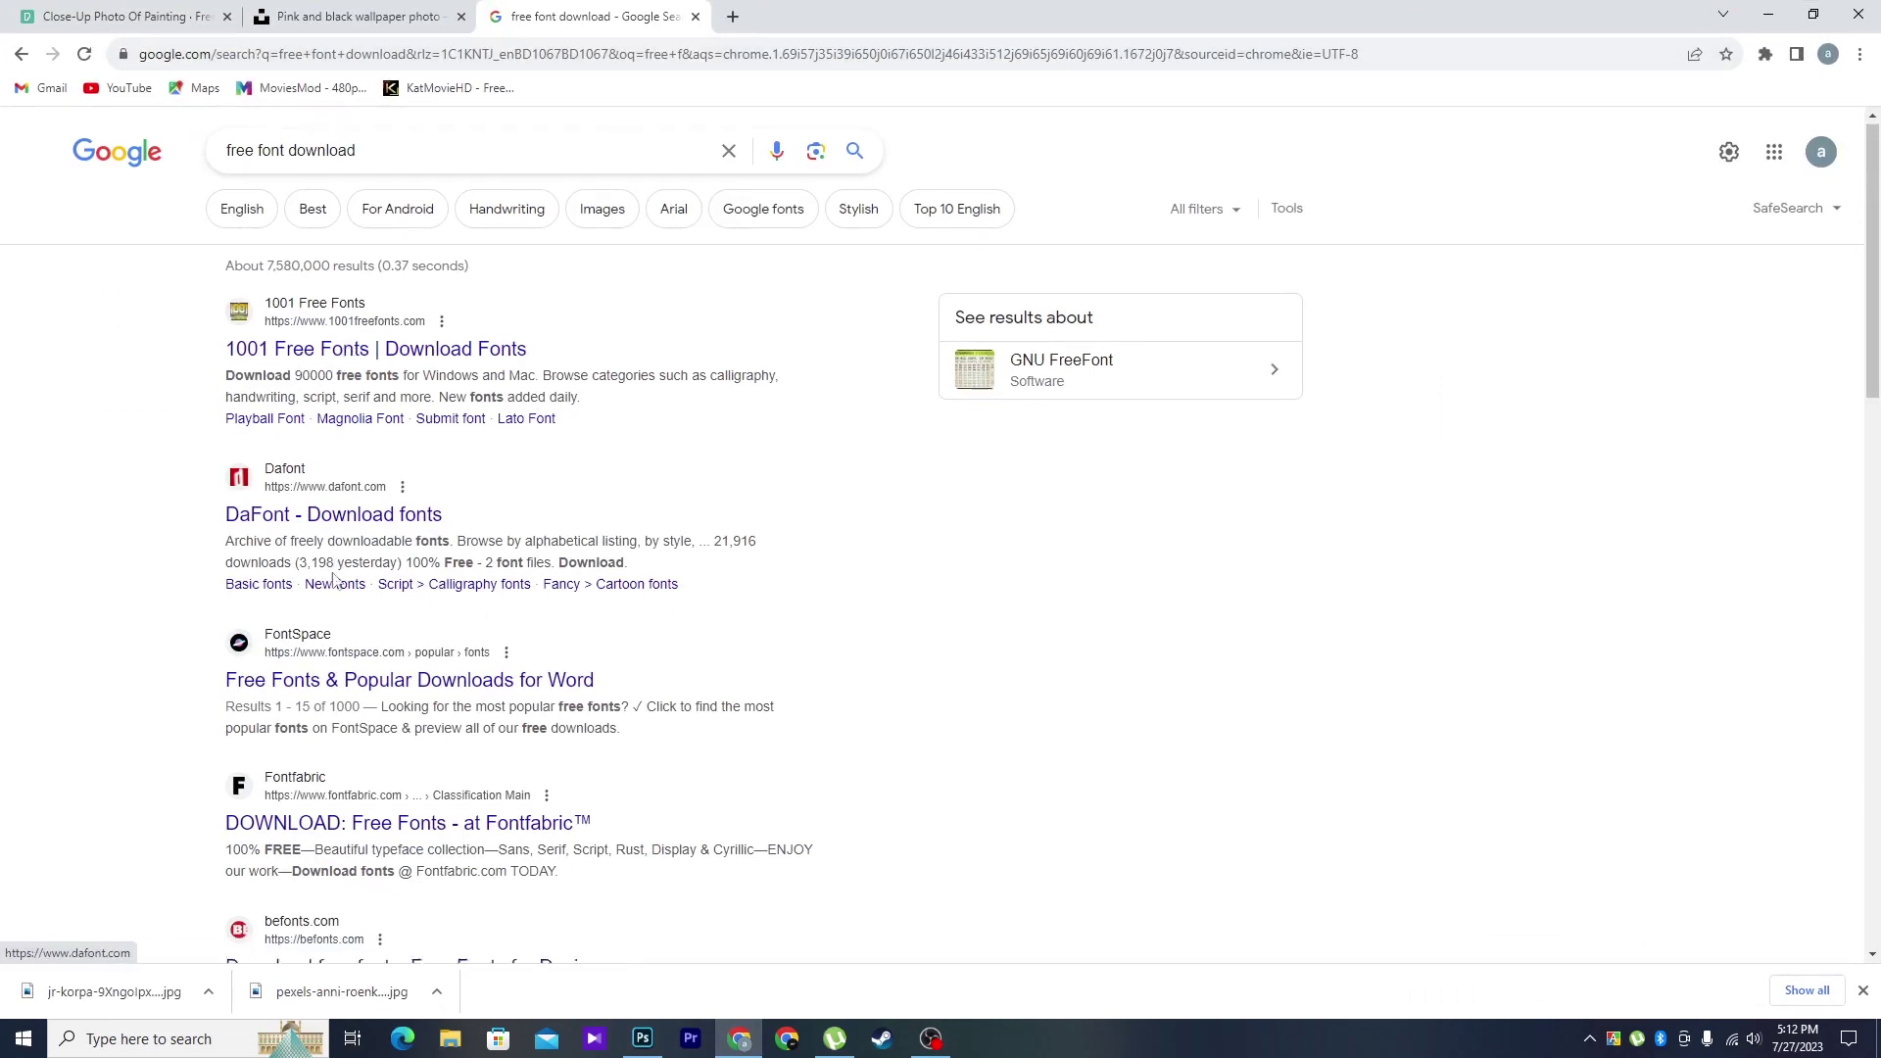
pyautogui.scroll(-2, 338, 529)
pyautogui.scroll(2, 387, 514)
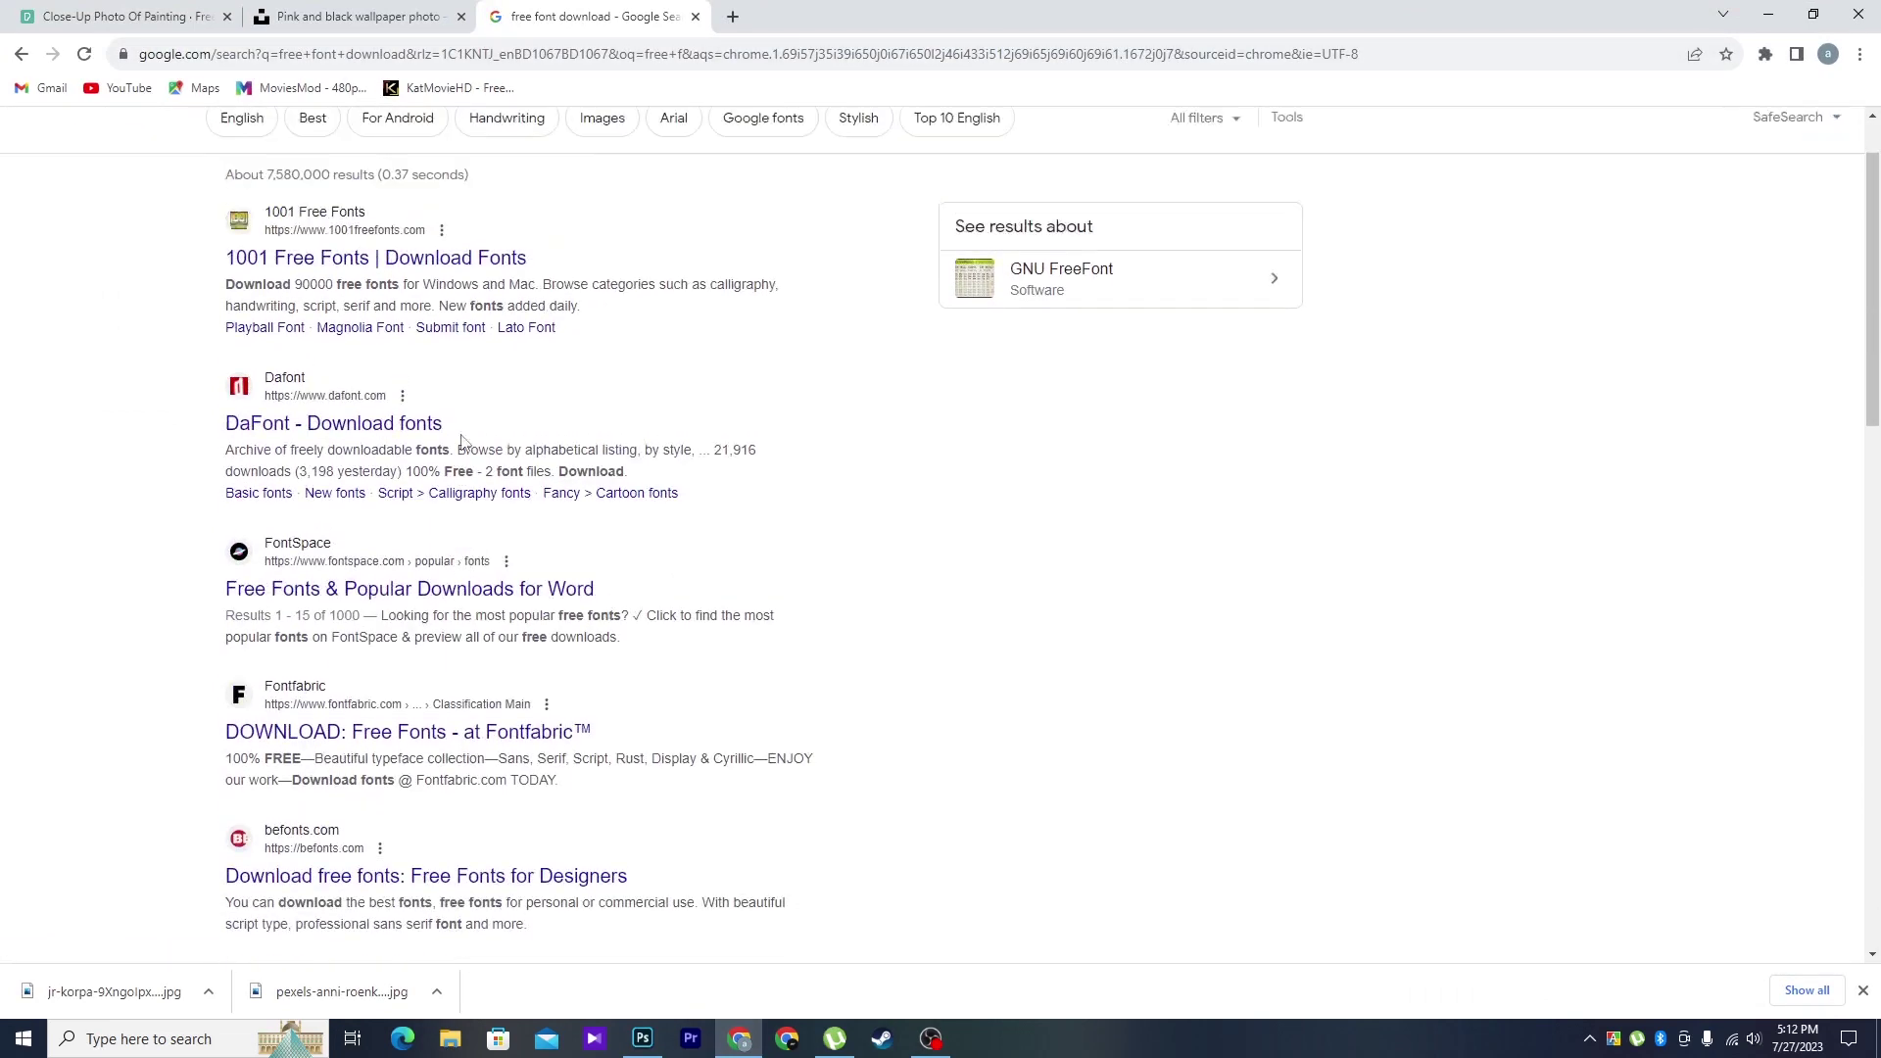
# - Open 1001 Free Fonts and start downloading the Bebas Neue font
pyautogui.middleClick(409, 369)
pyautogui.middleClick(409, 684)
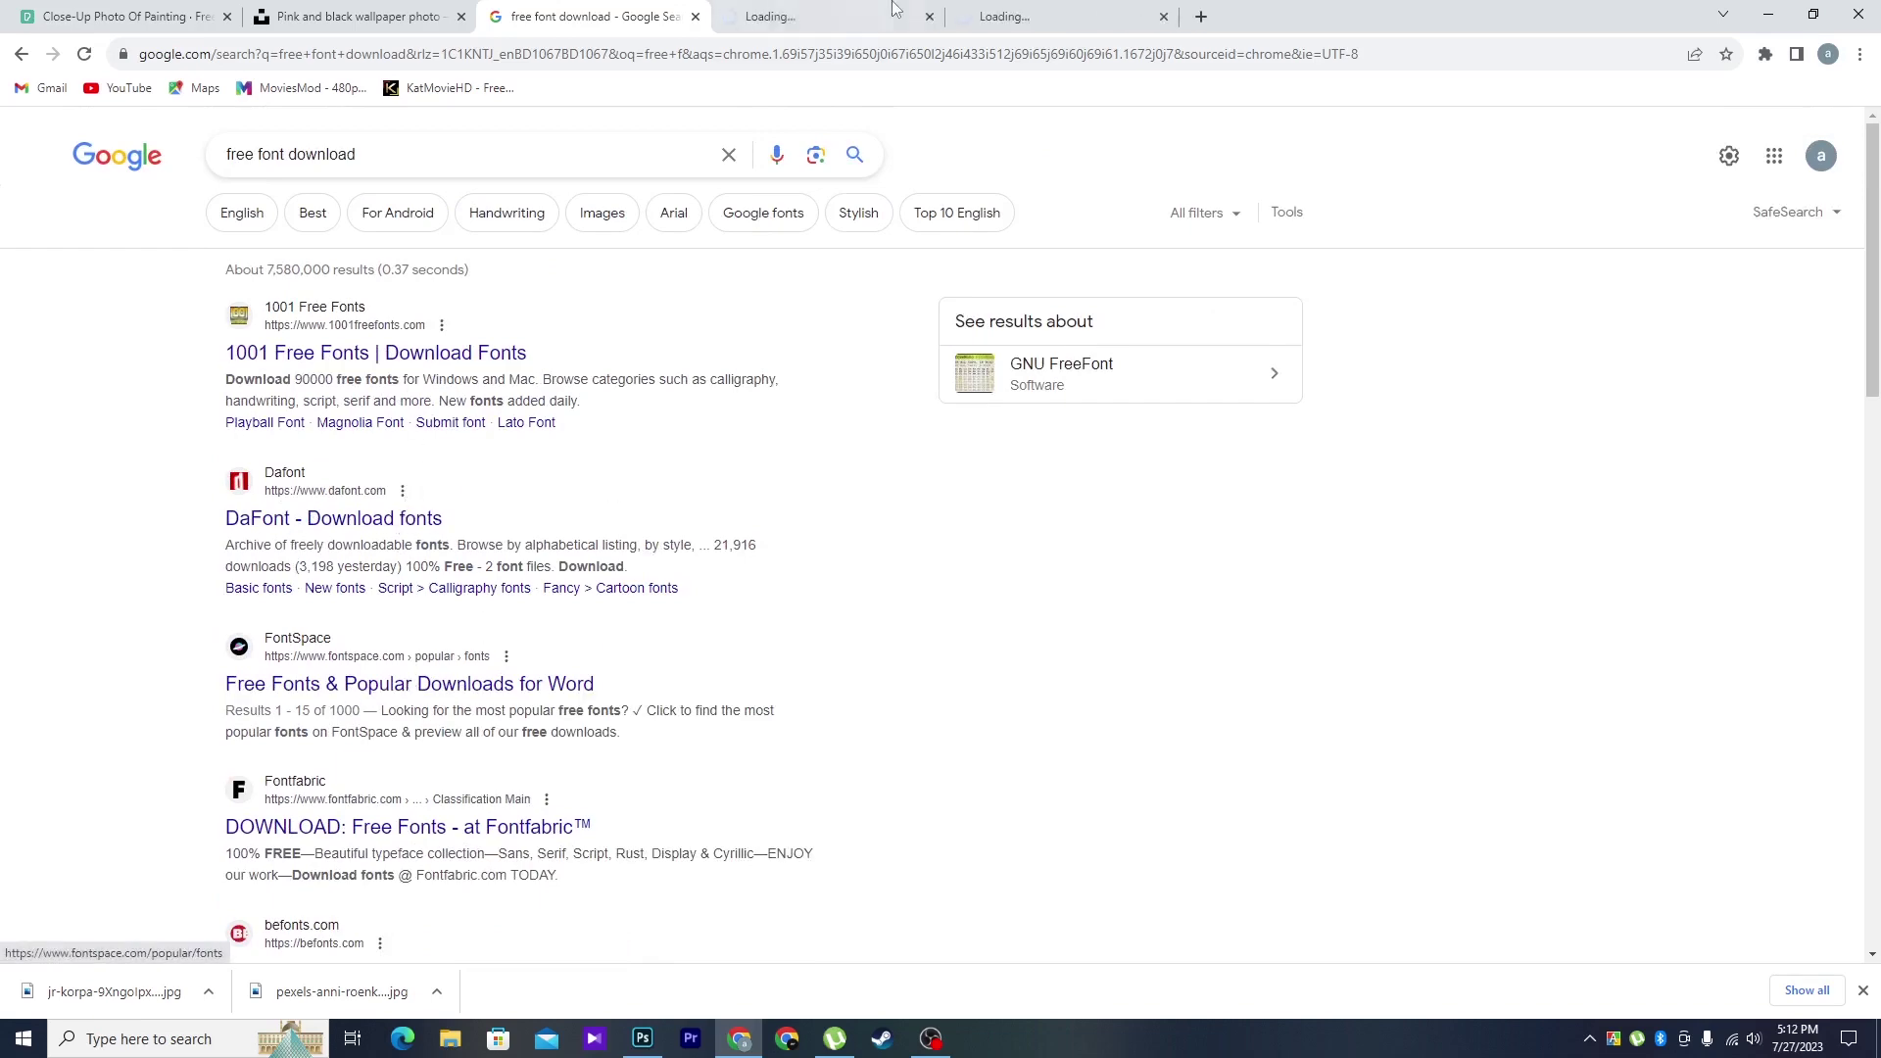
pyautogui.click(887, 17)
pyautogui.scroll(-5, 862, 291)
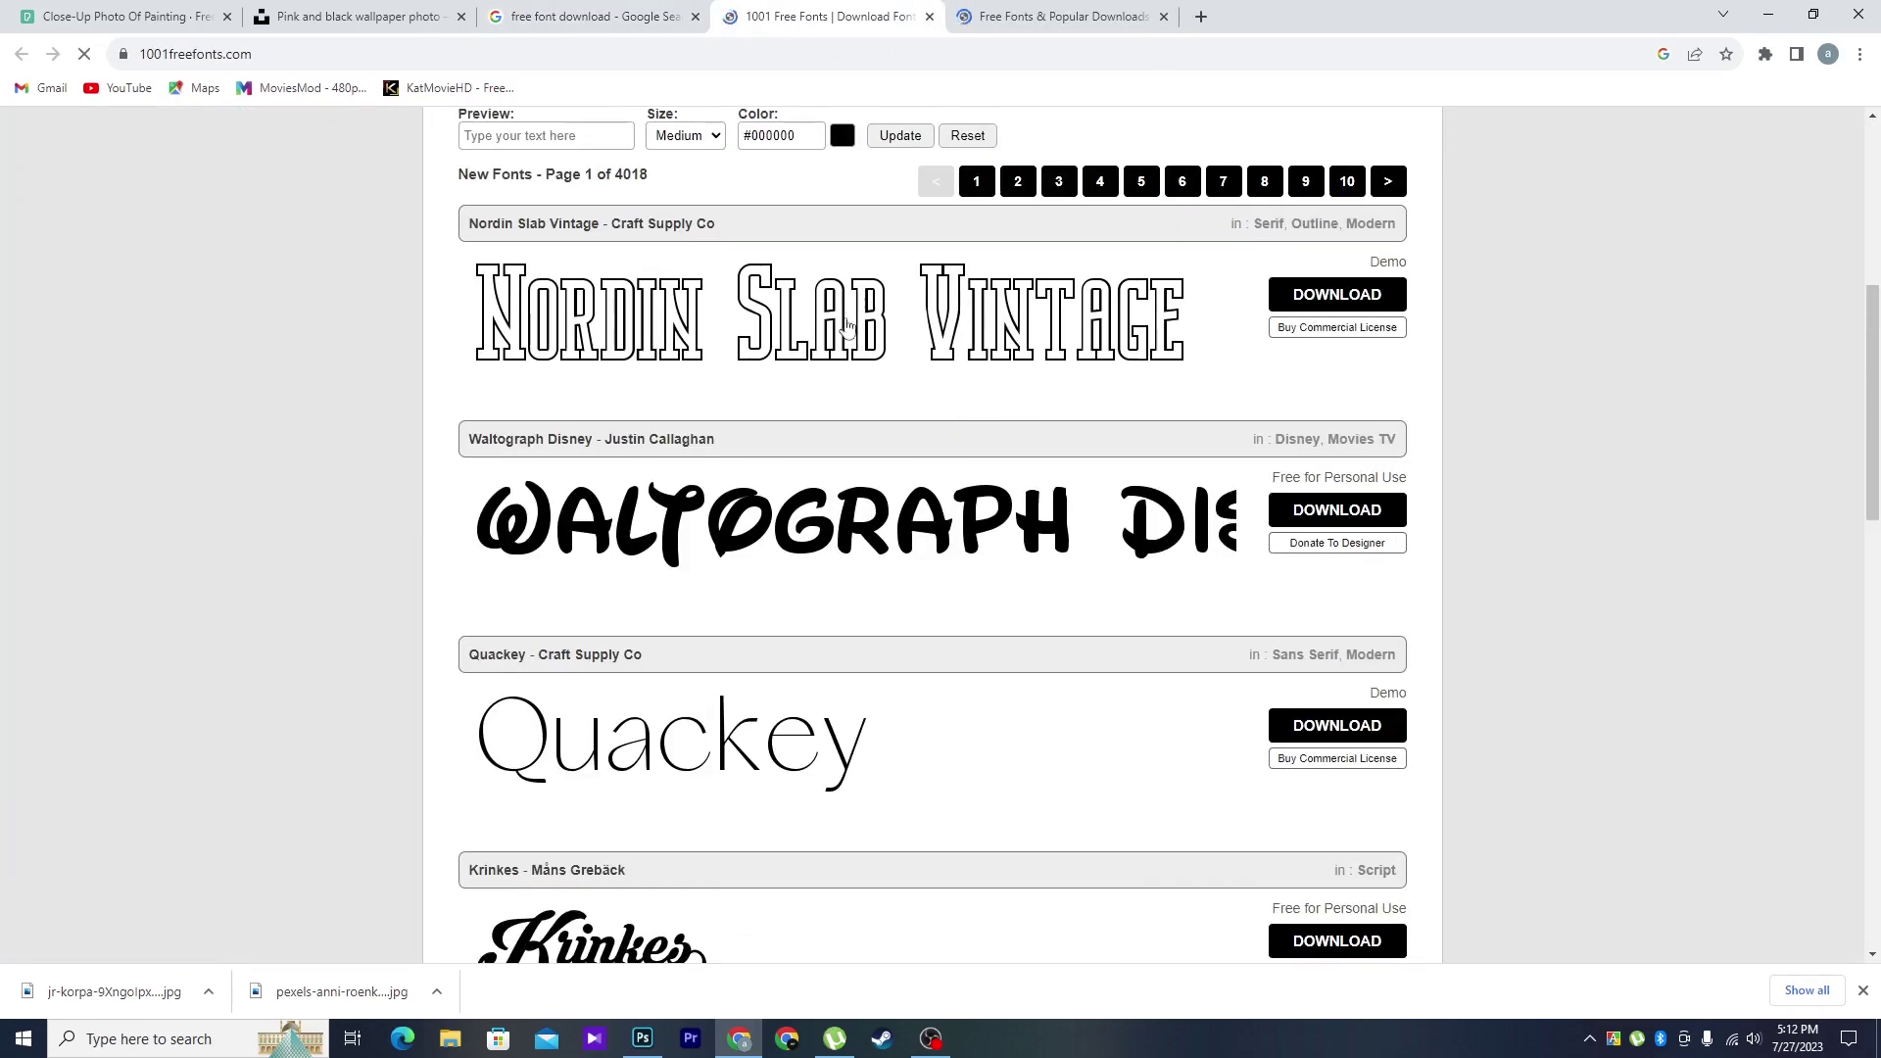
pyautogui.scroll(-4, 843, 314)
pyautogui.click(1117, 686)
pyautogui.scroll(-5, 1137, 676)
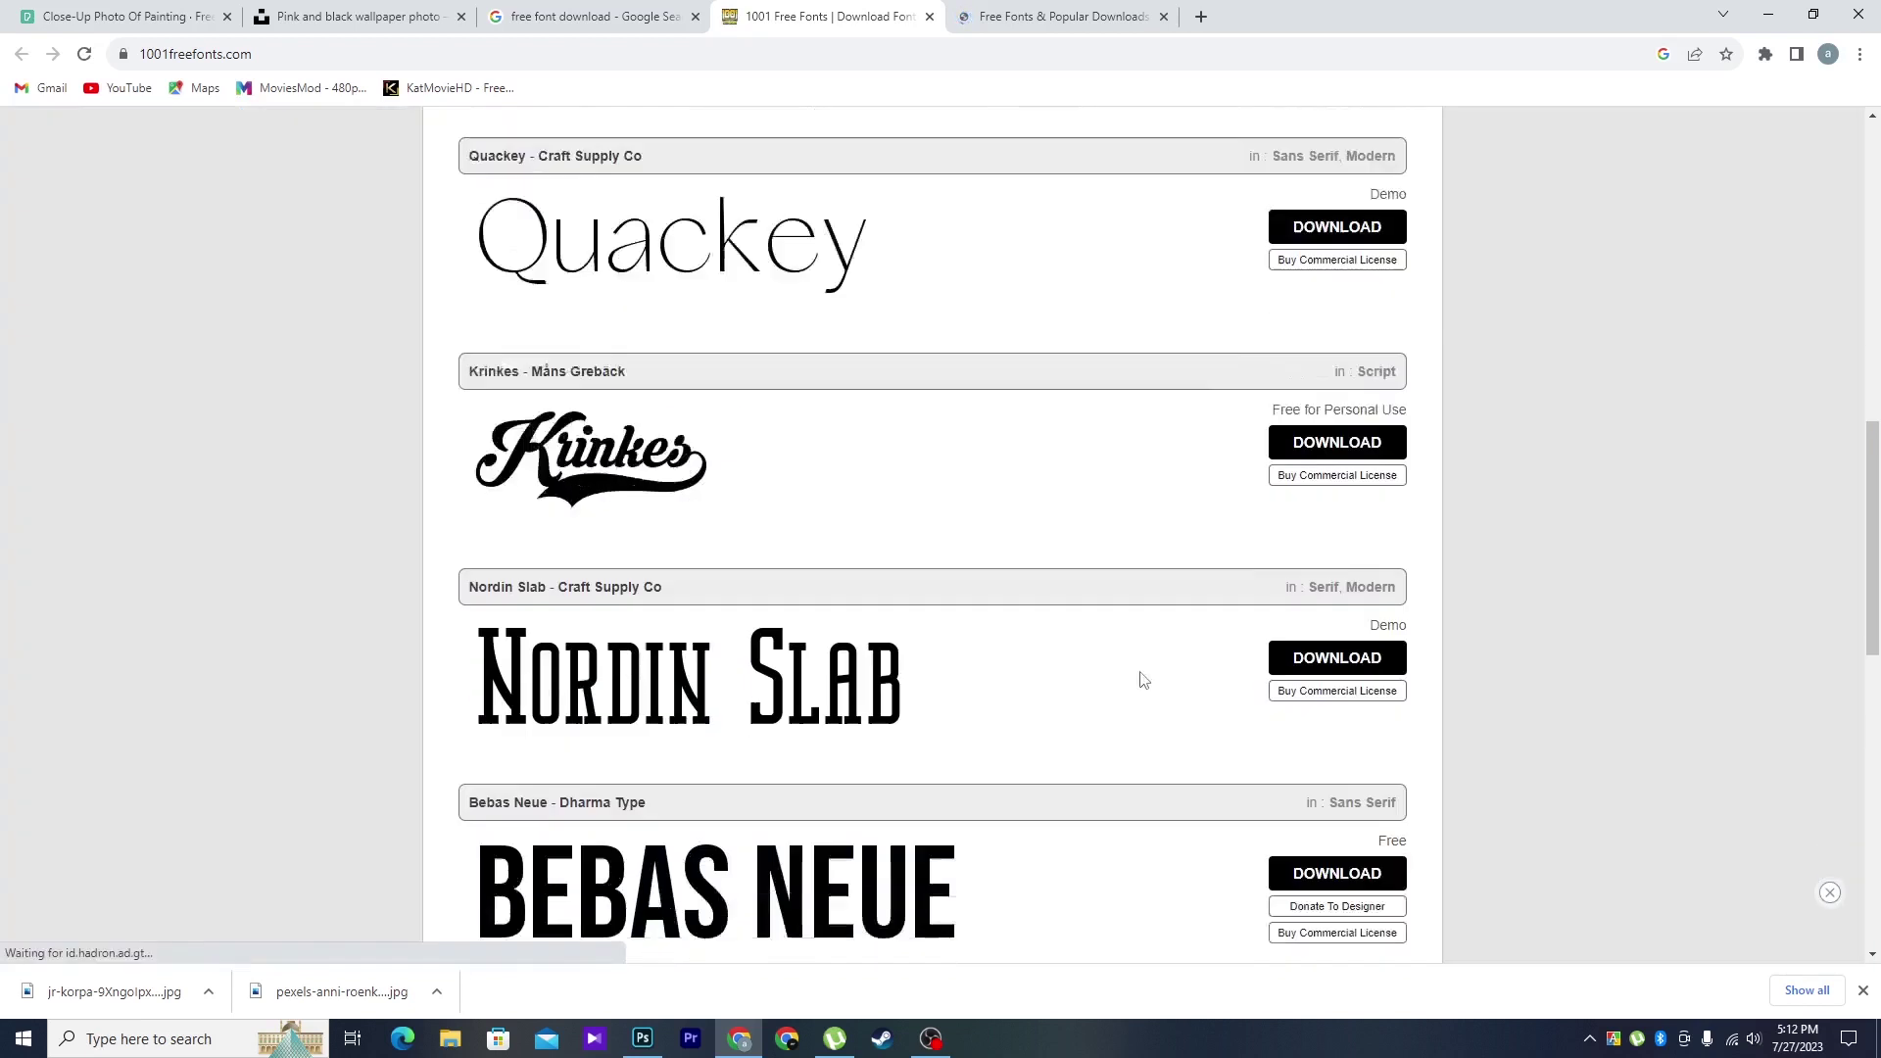
pyautogui.scroll(-1, 1077, 608)
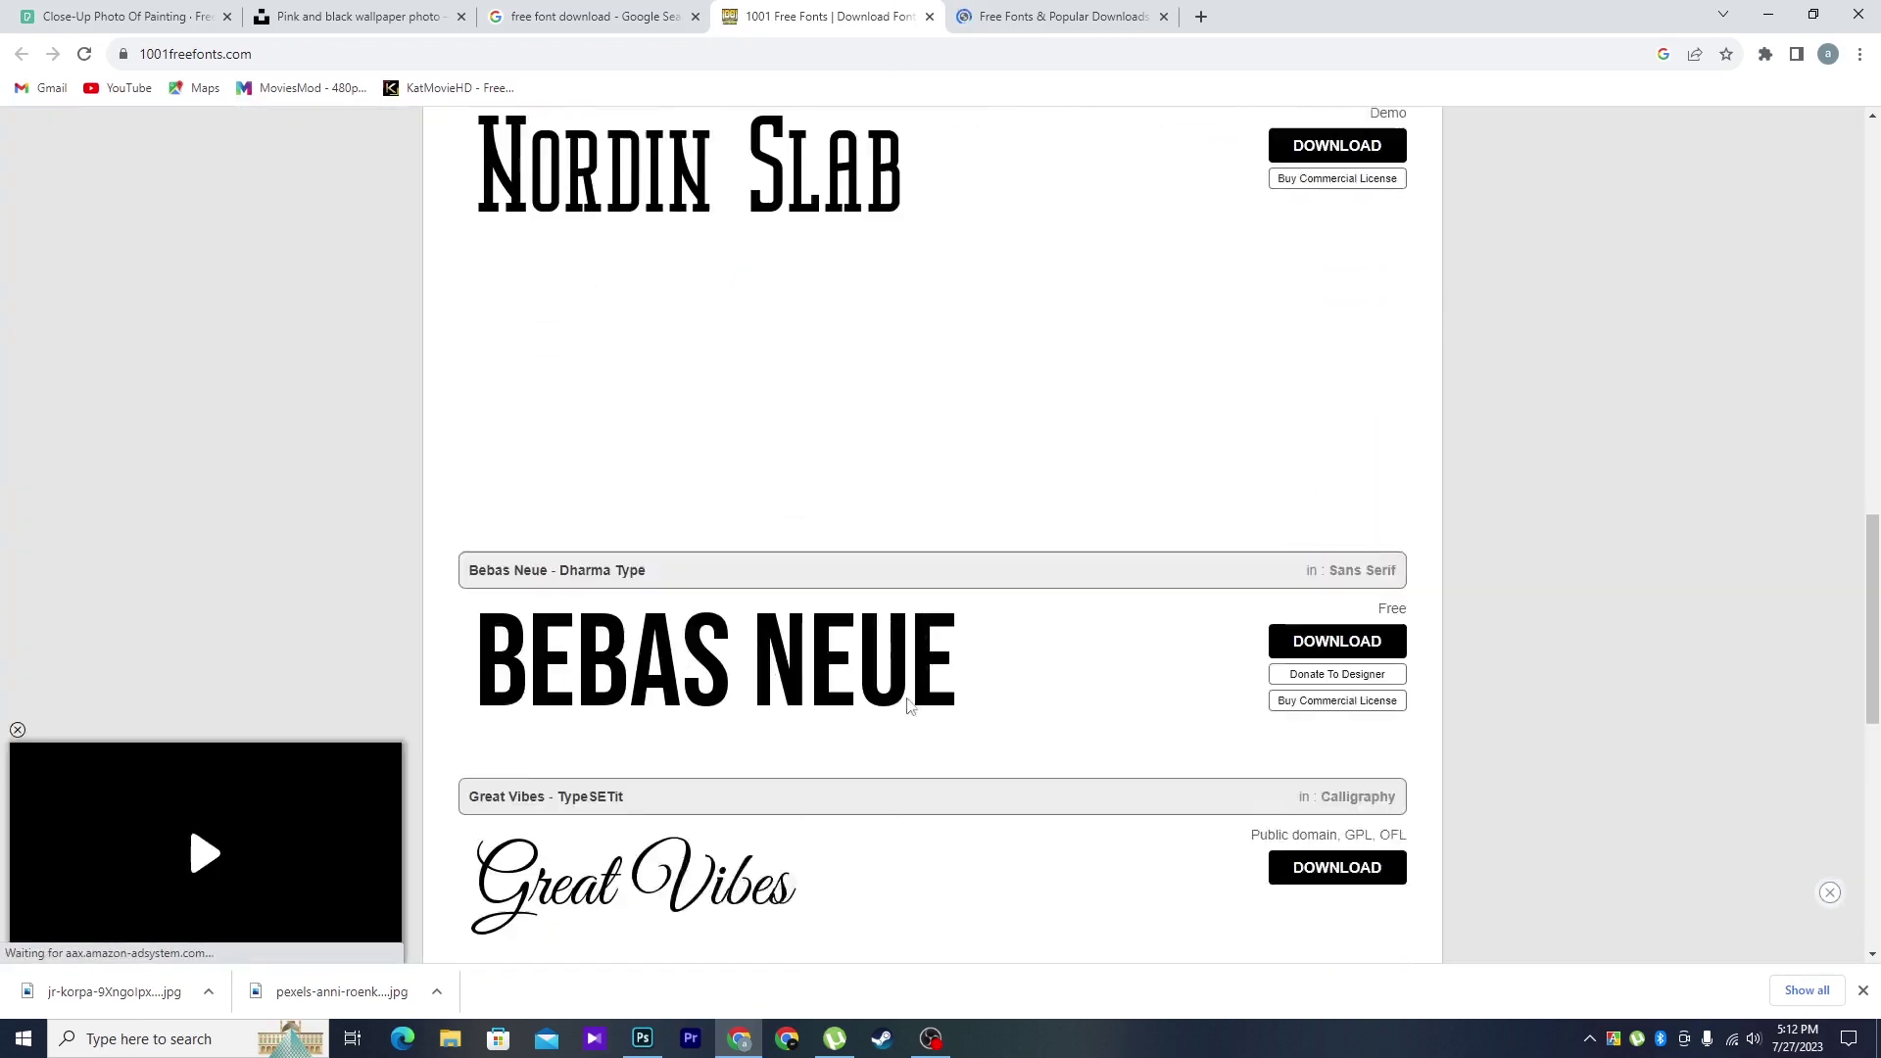
pyautogui.scroll(-2, 838, 606)
pyautogui.click(1337, 476)
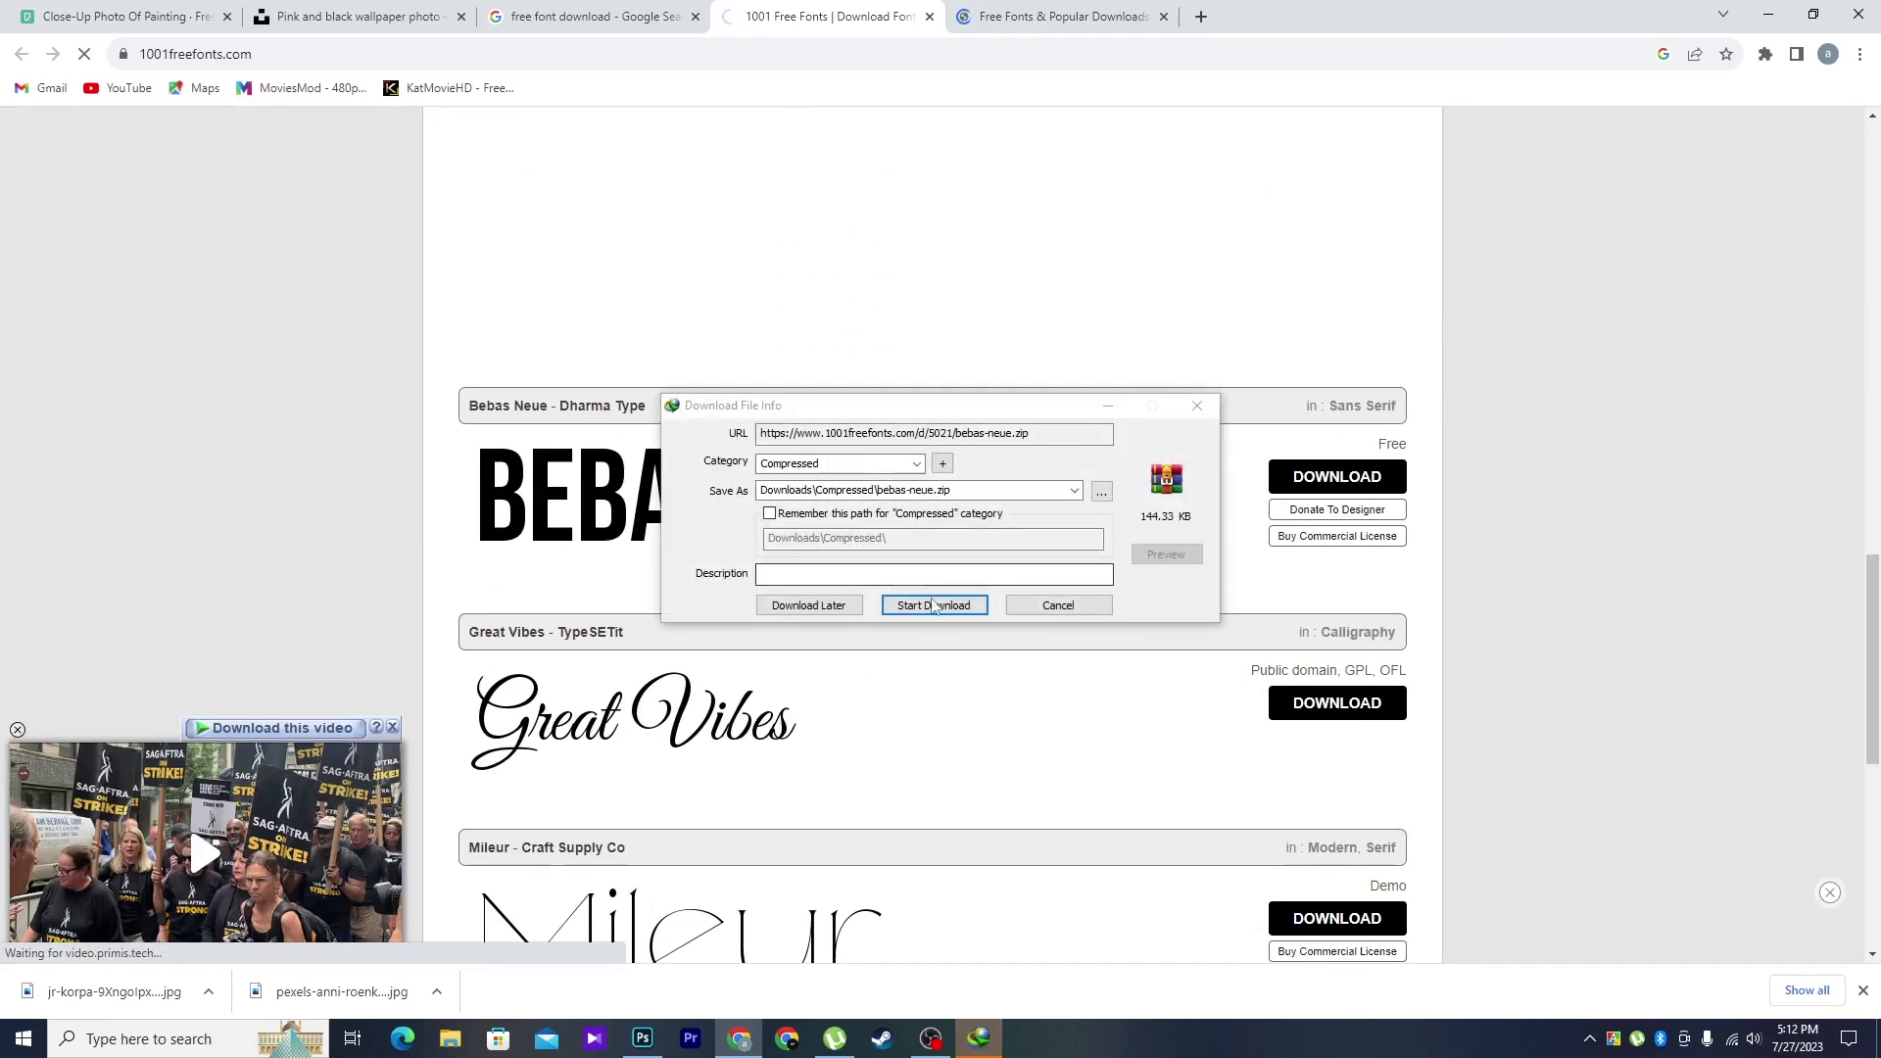
# - Open bebas-neue.zip and install Bebas Neue Regular through Font Viewer
pyautogui.click(934, 600)
pyautogui.click(793, 581)
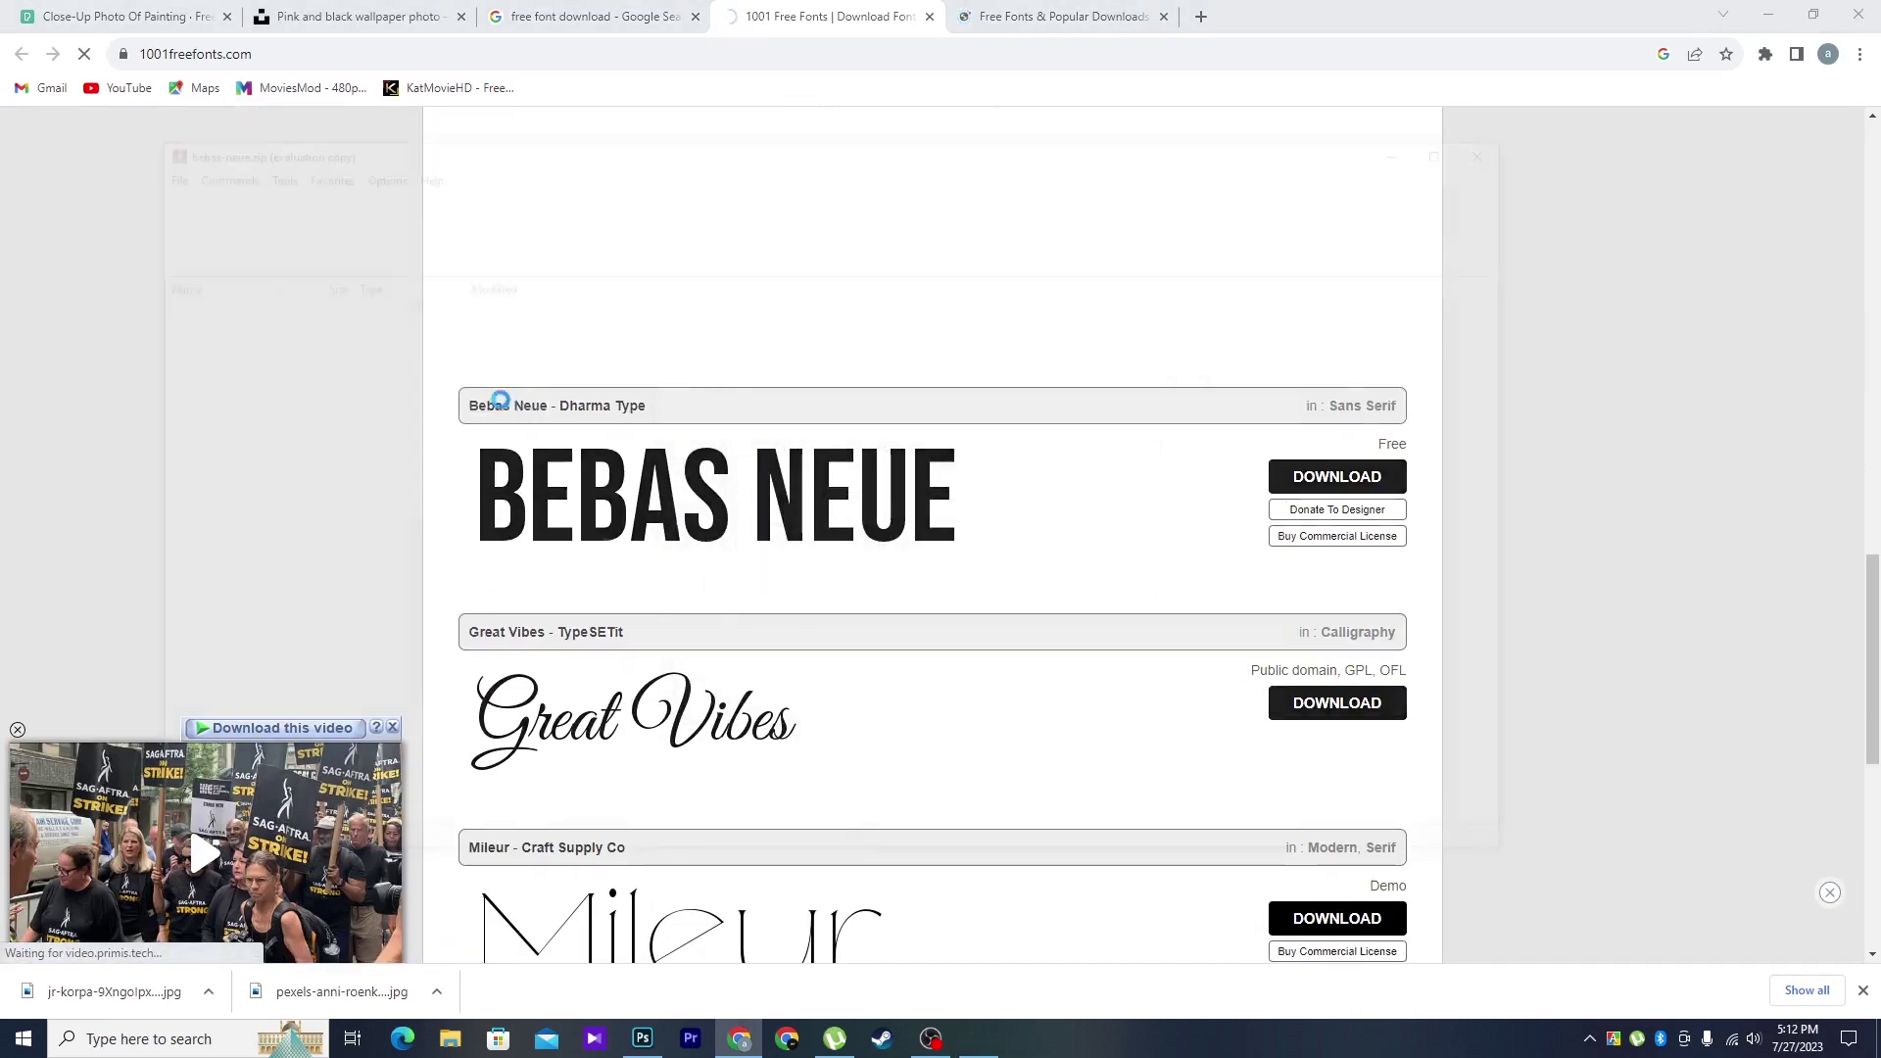
pyautogui.doubleClick(221, 384)
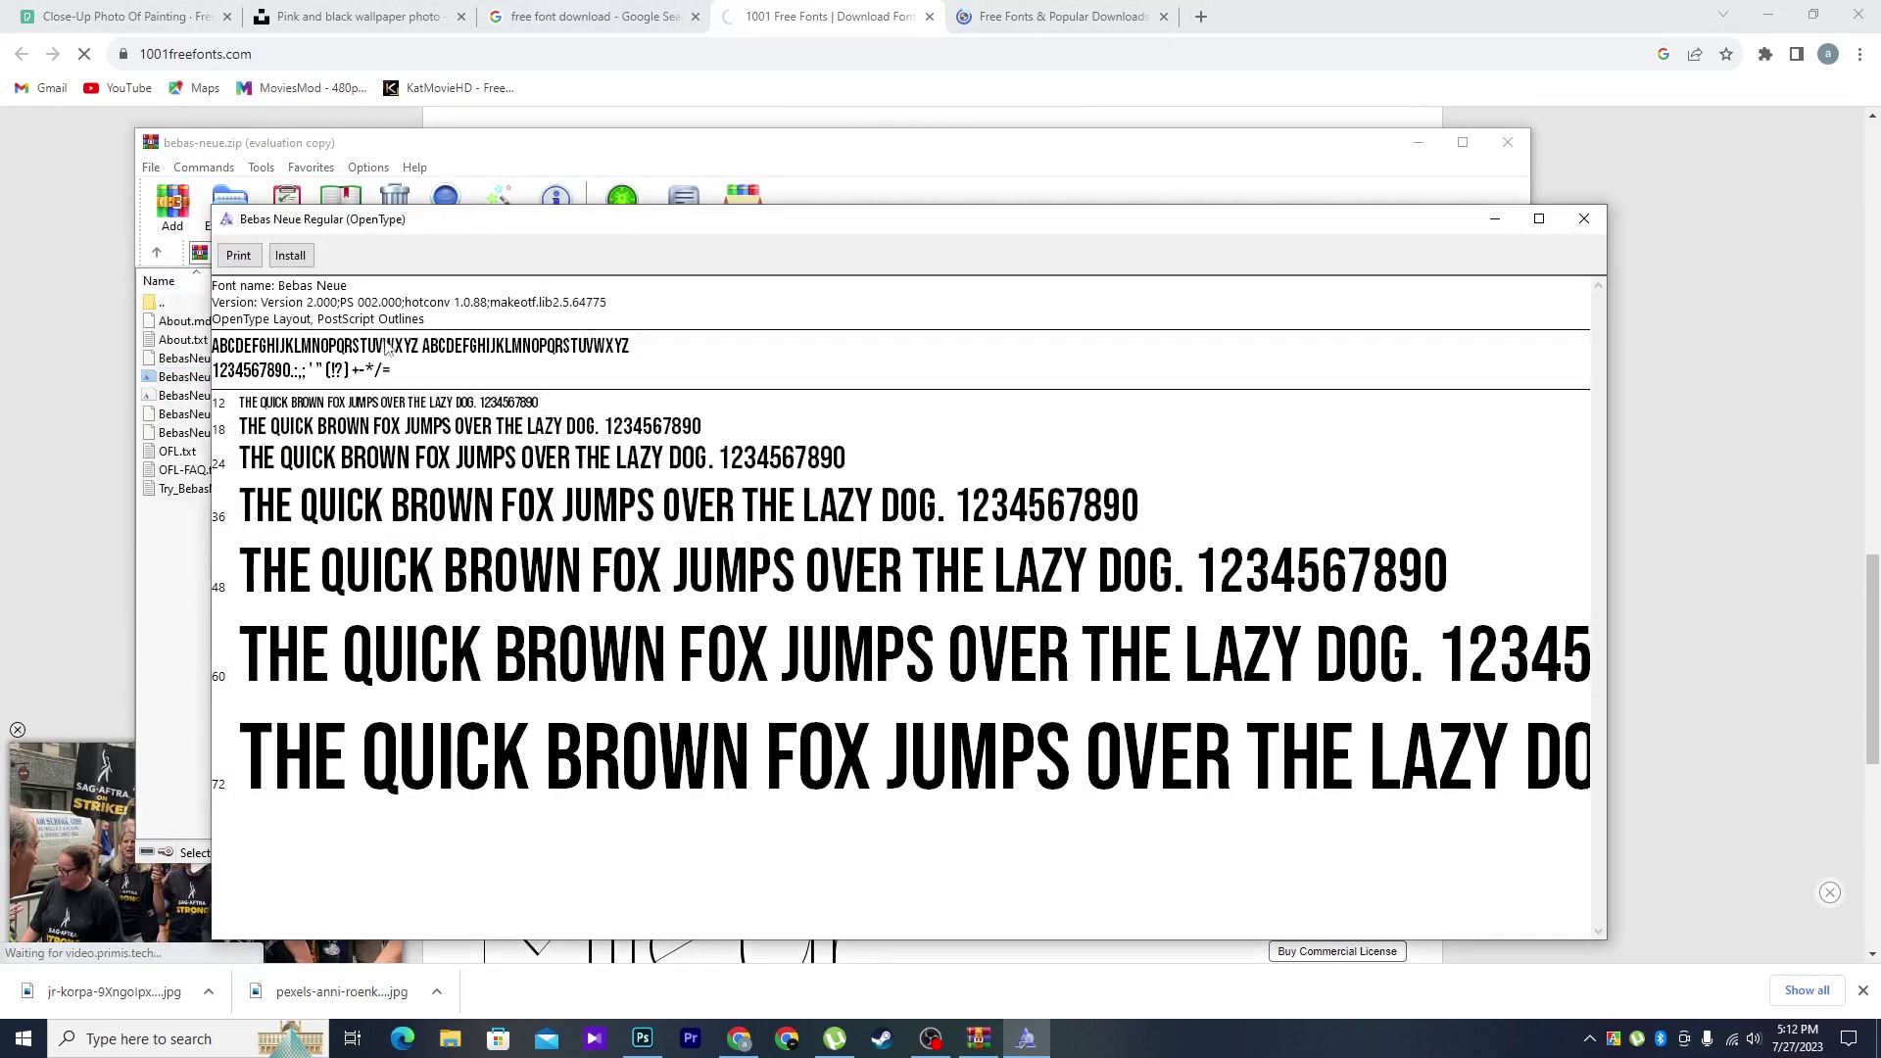
pyautogui.click(289, 256)
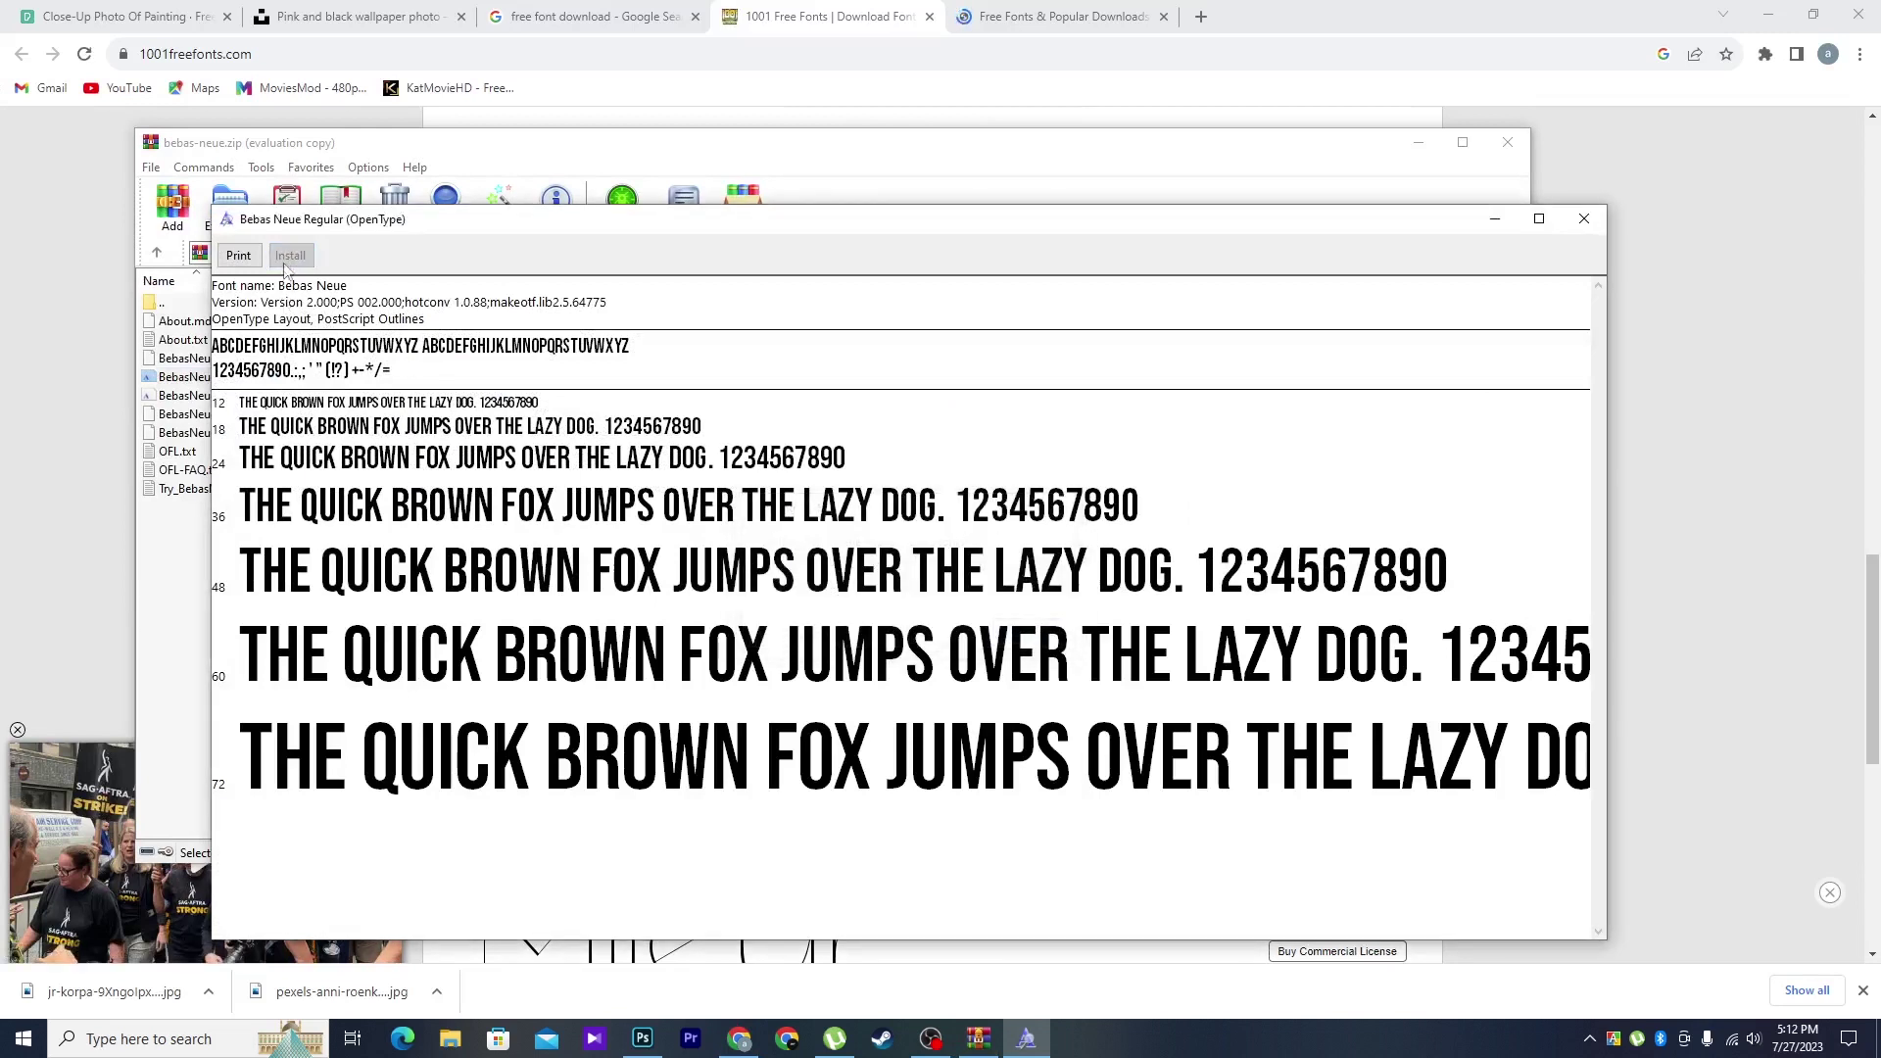
pyautogui.click(642, 1038)
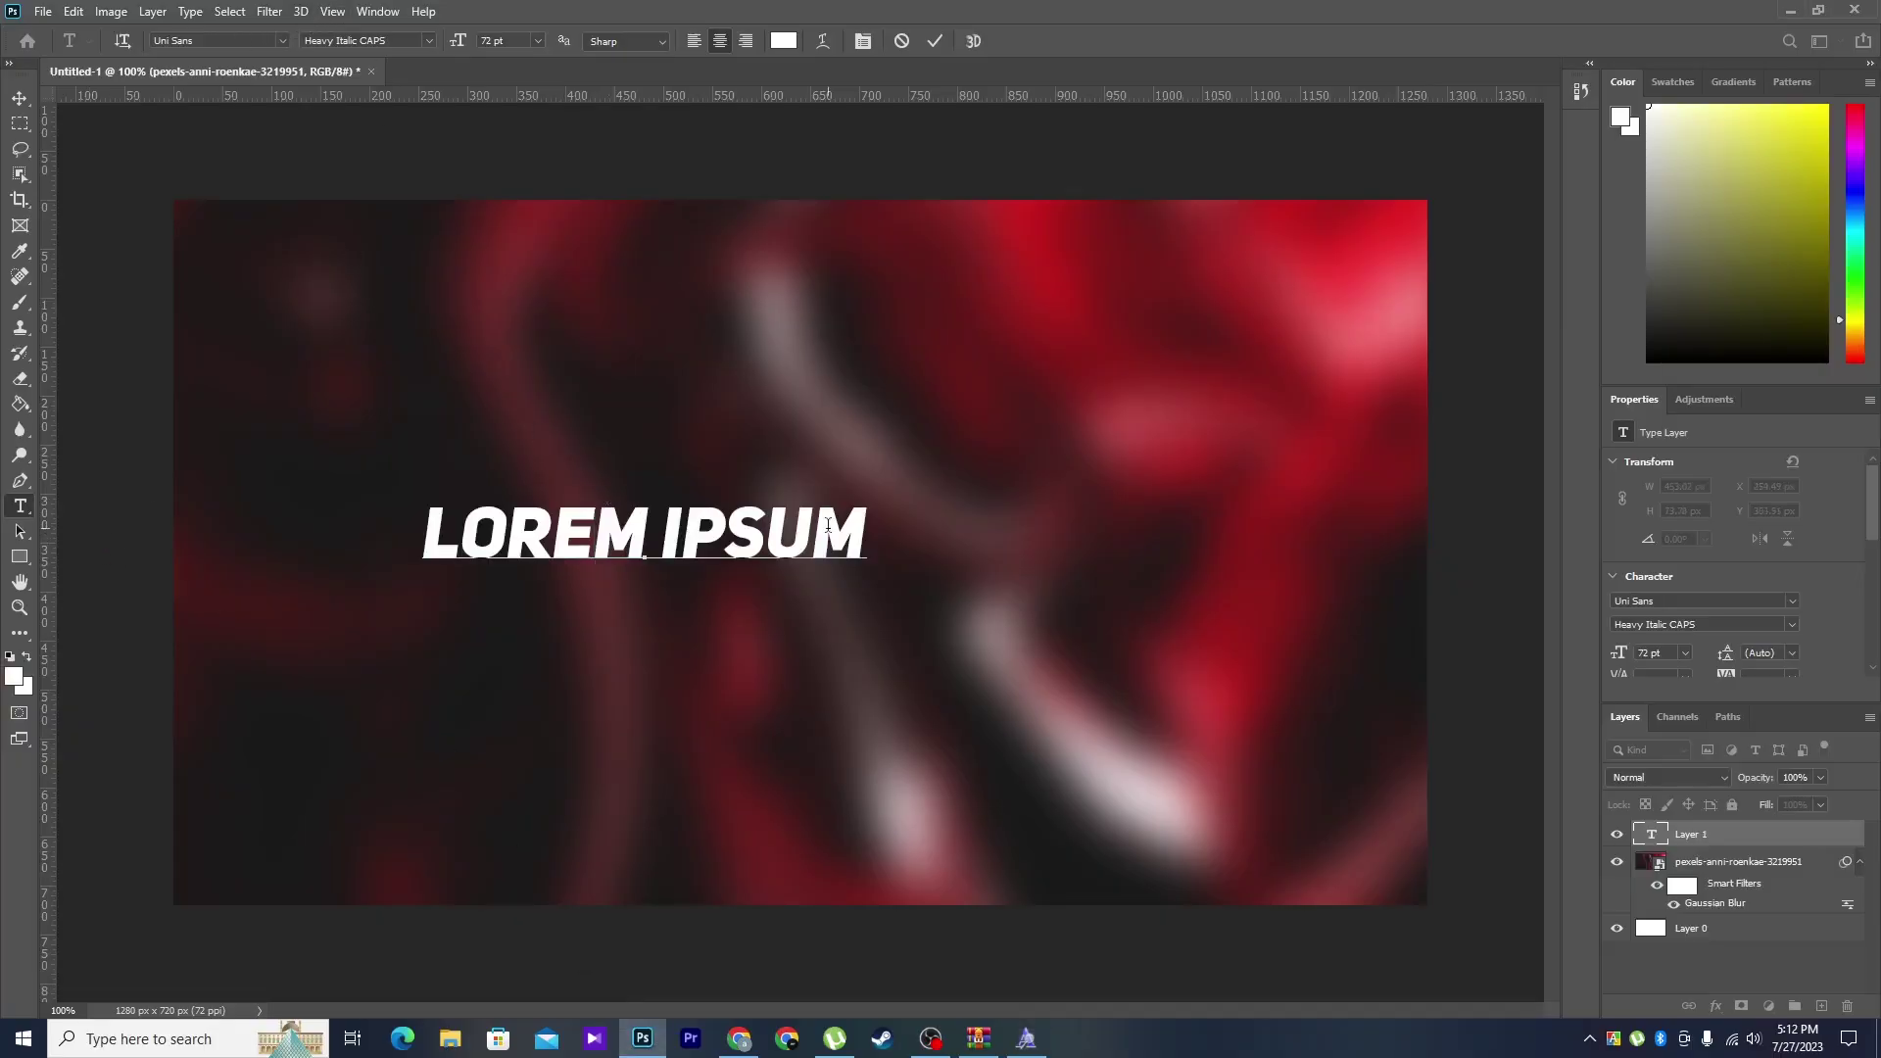
pyautogui.click(203, 40)
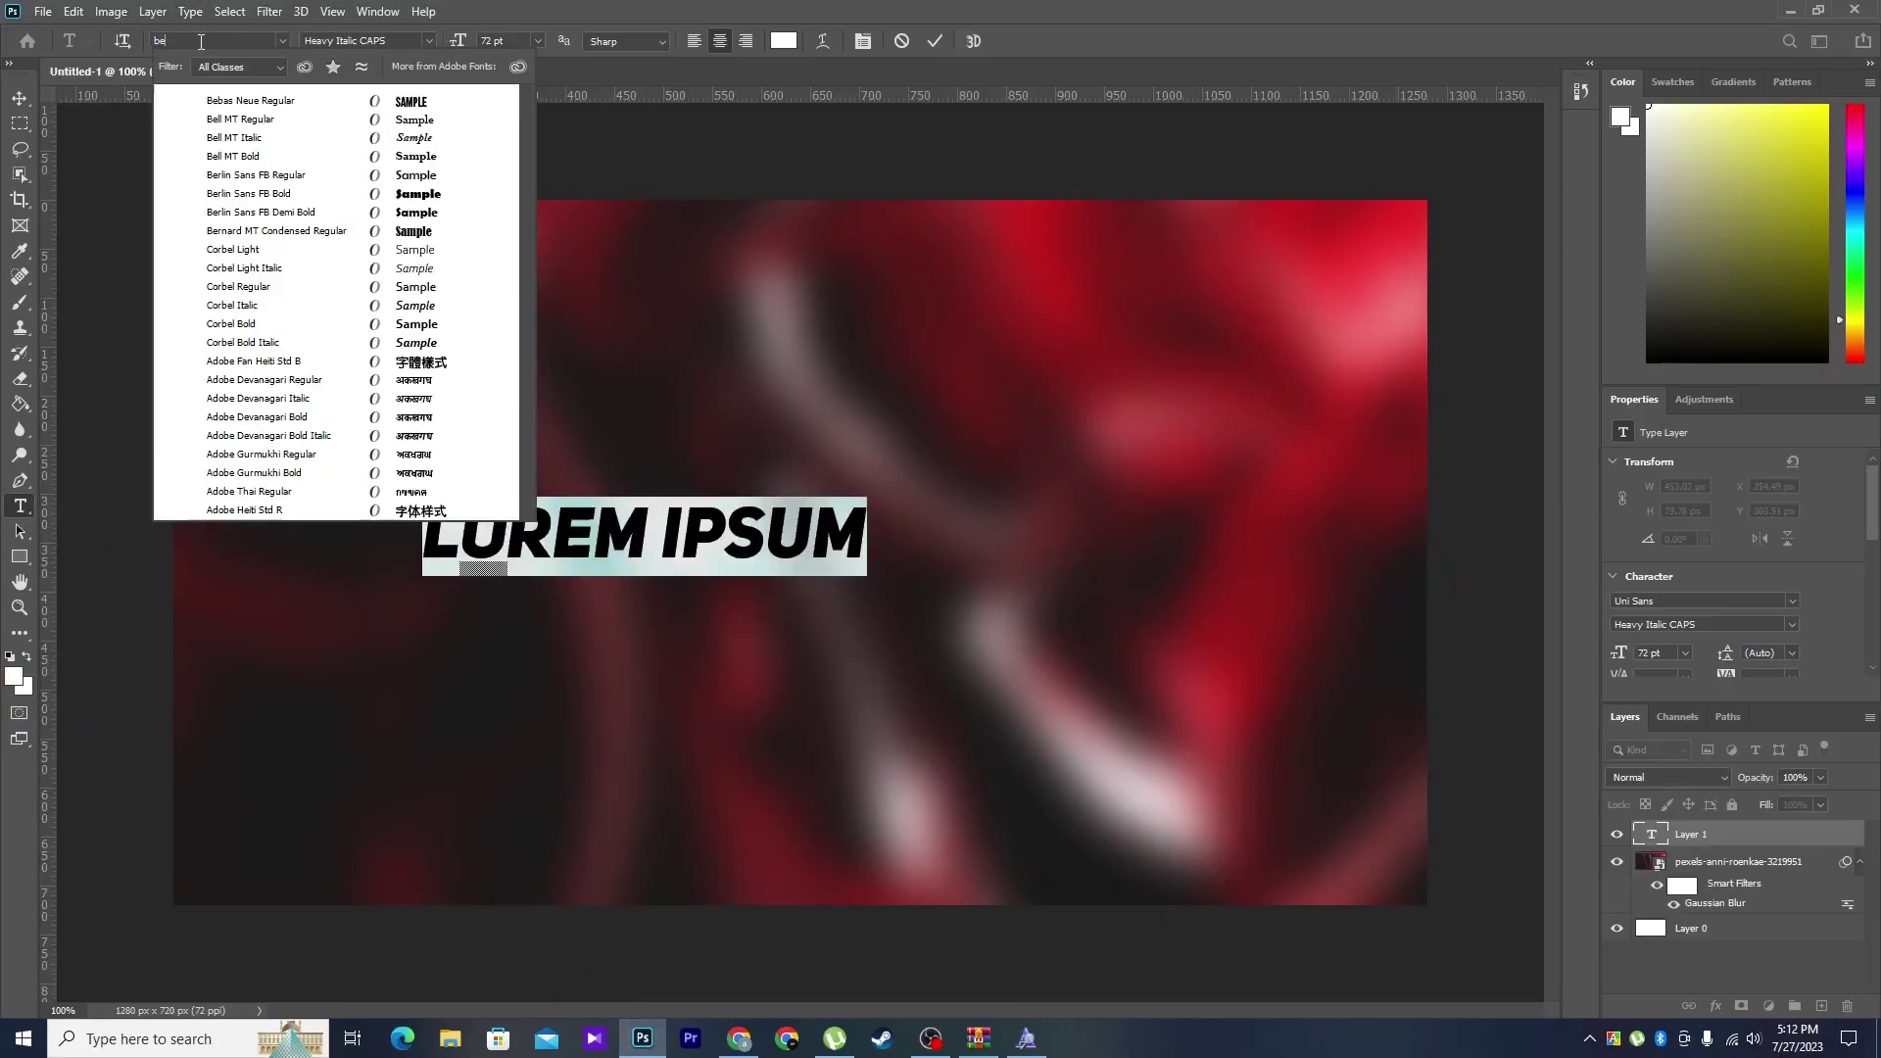
pyautogui.write('bebas')
pyautogui.click(269, 110)
pyautogui.click(706, 556)
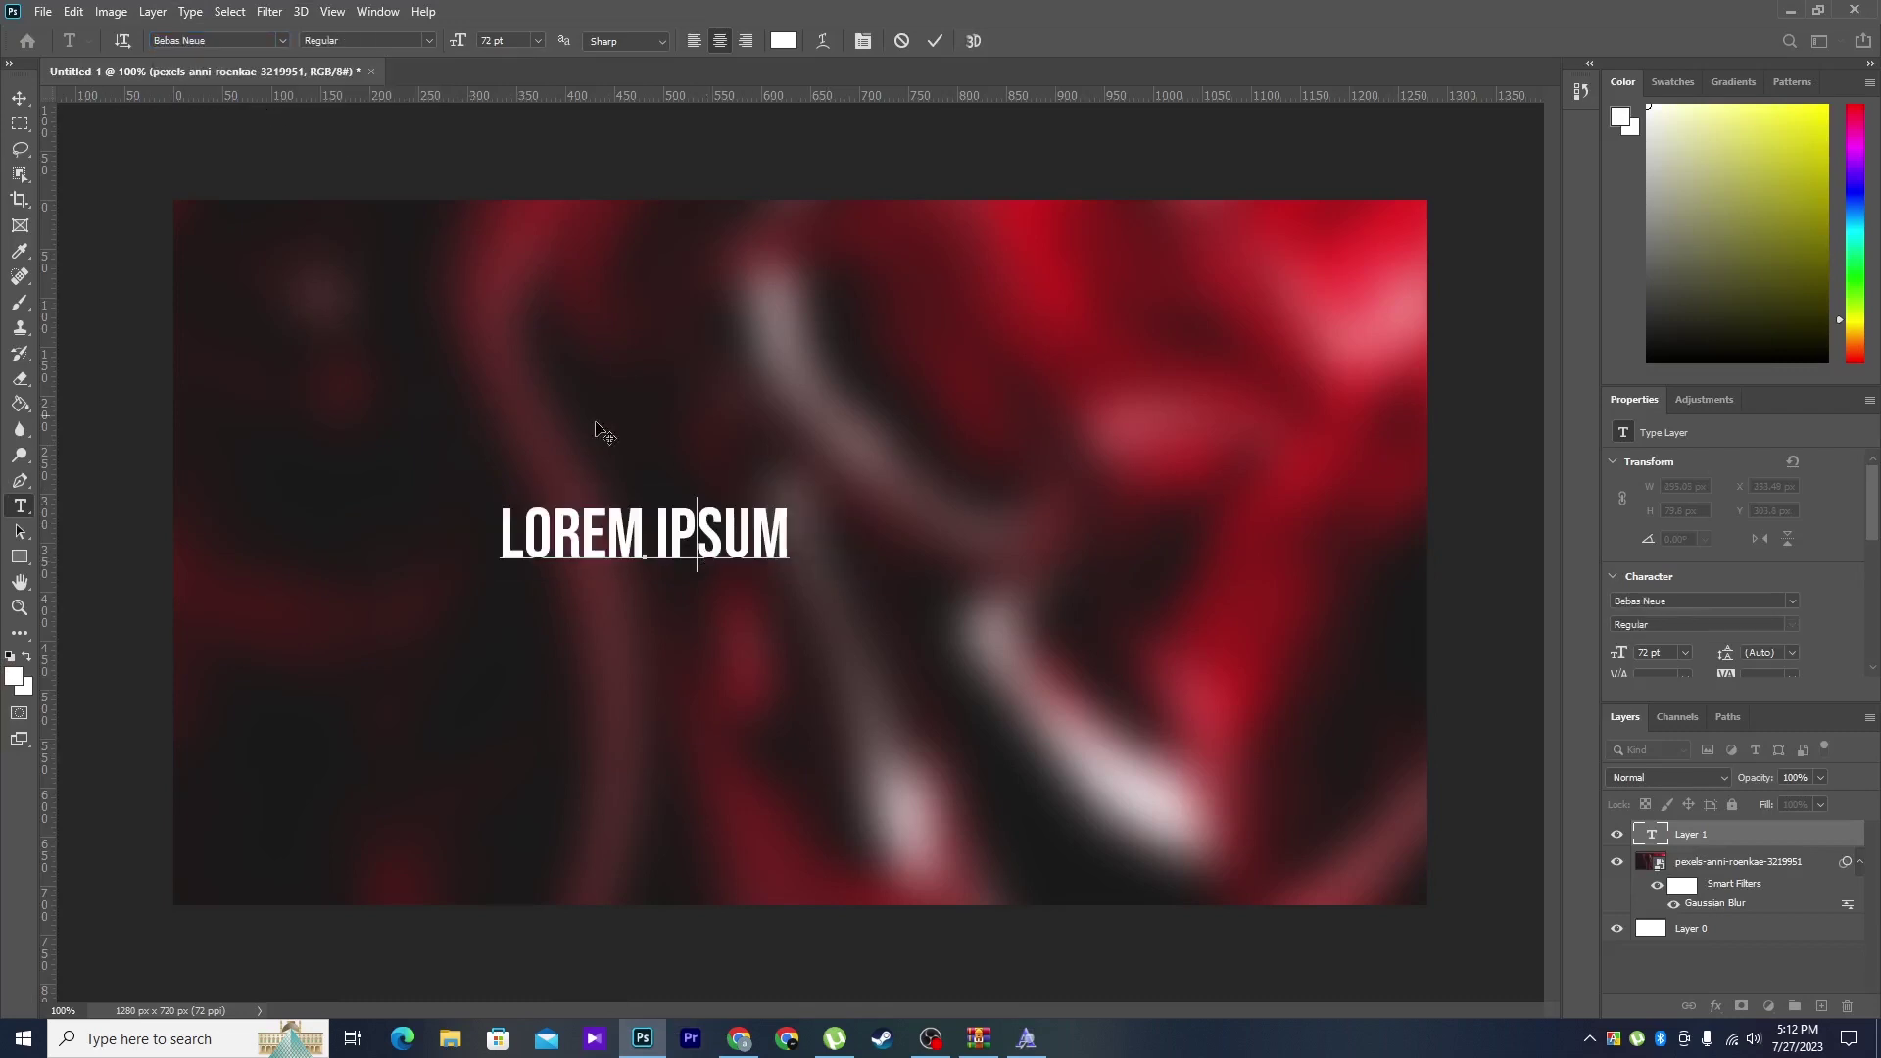
pyautogui.hotkey('ctrl', 'a')
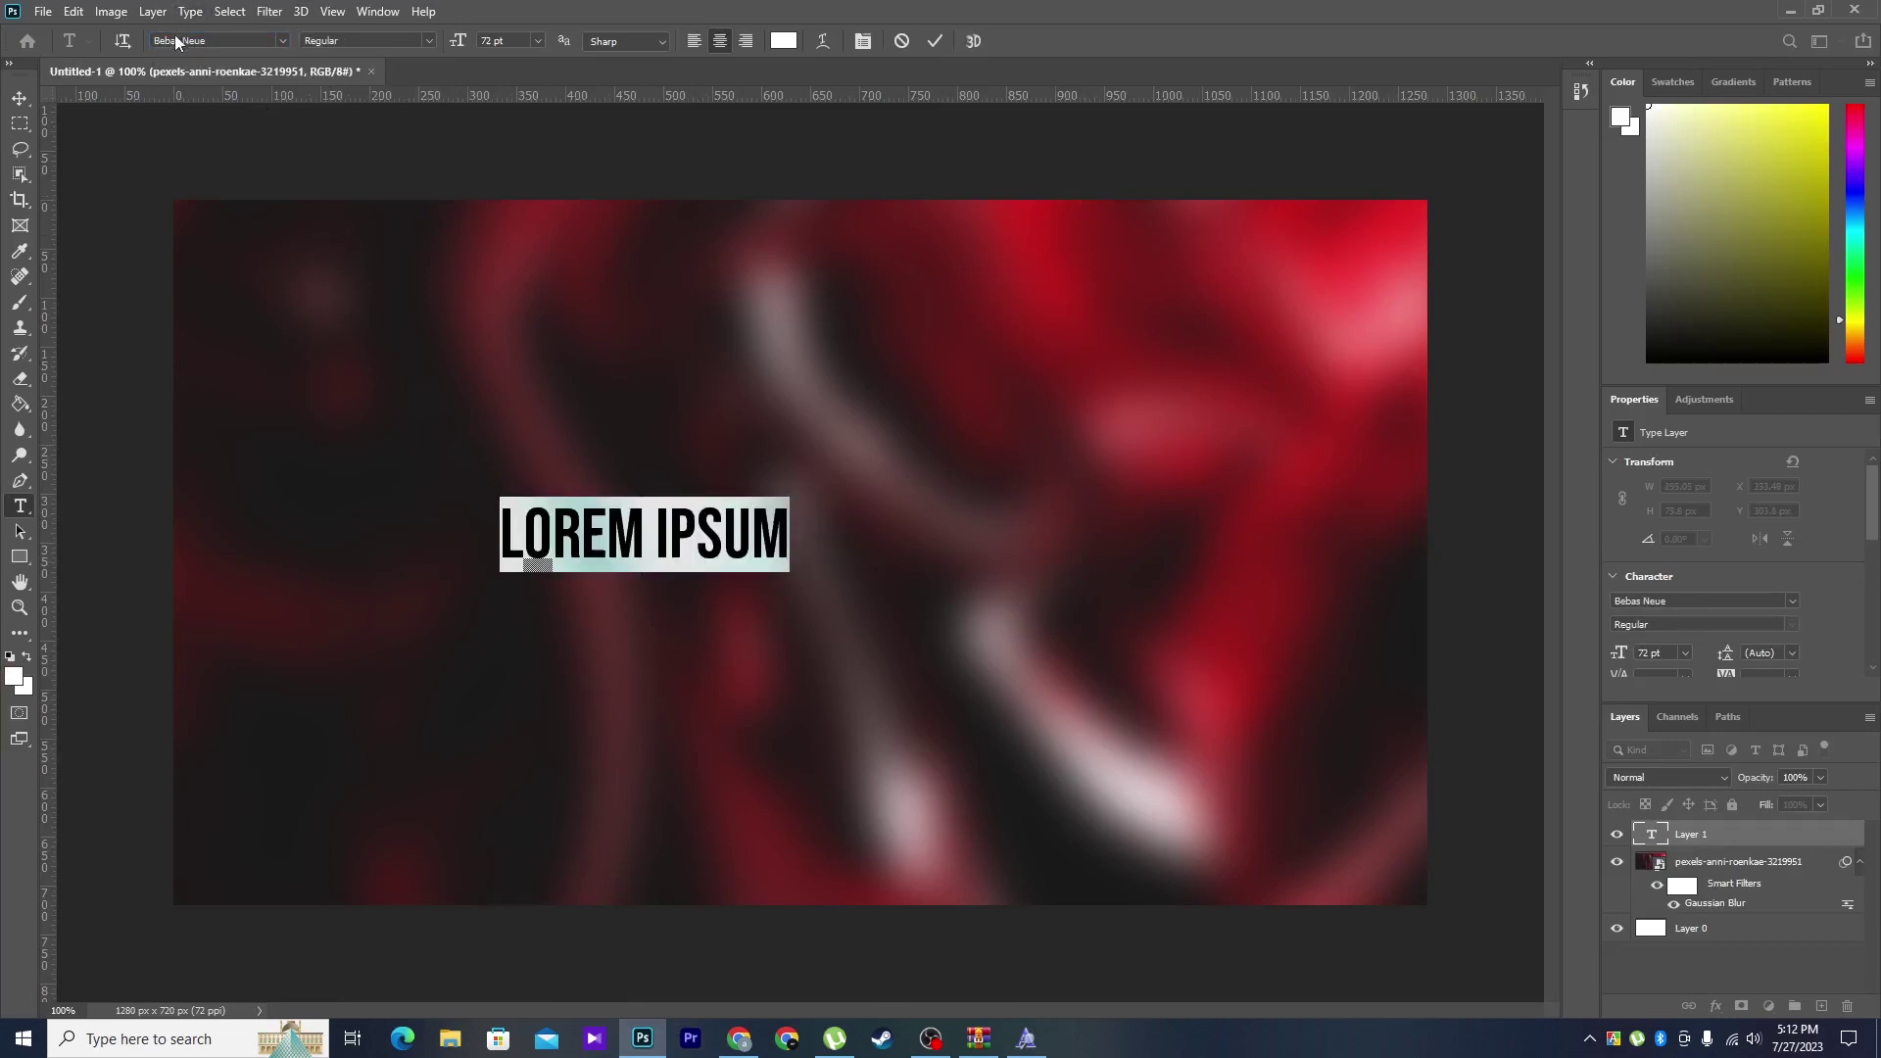
pyautogui.click(176, 40)
pyautogui.write('uni')
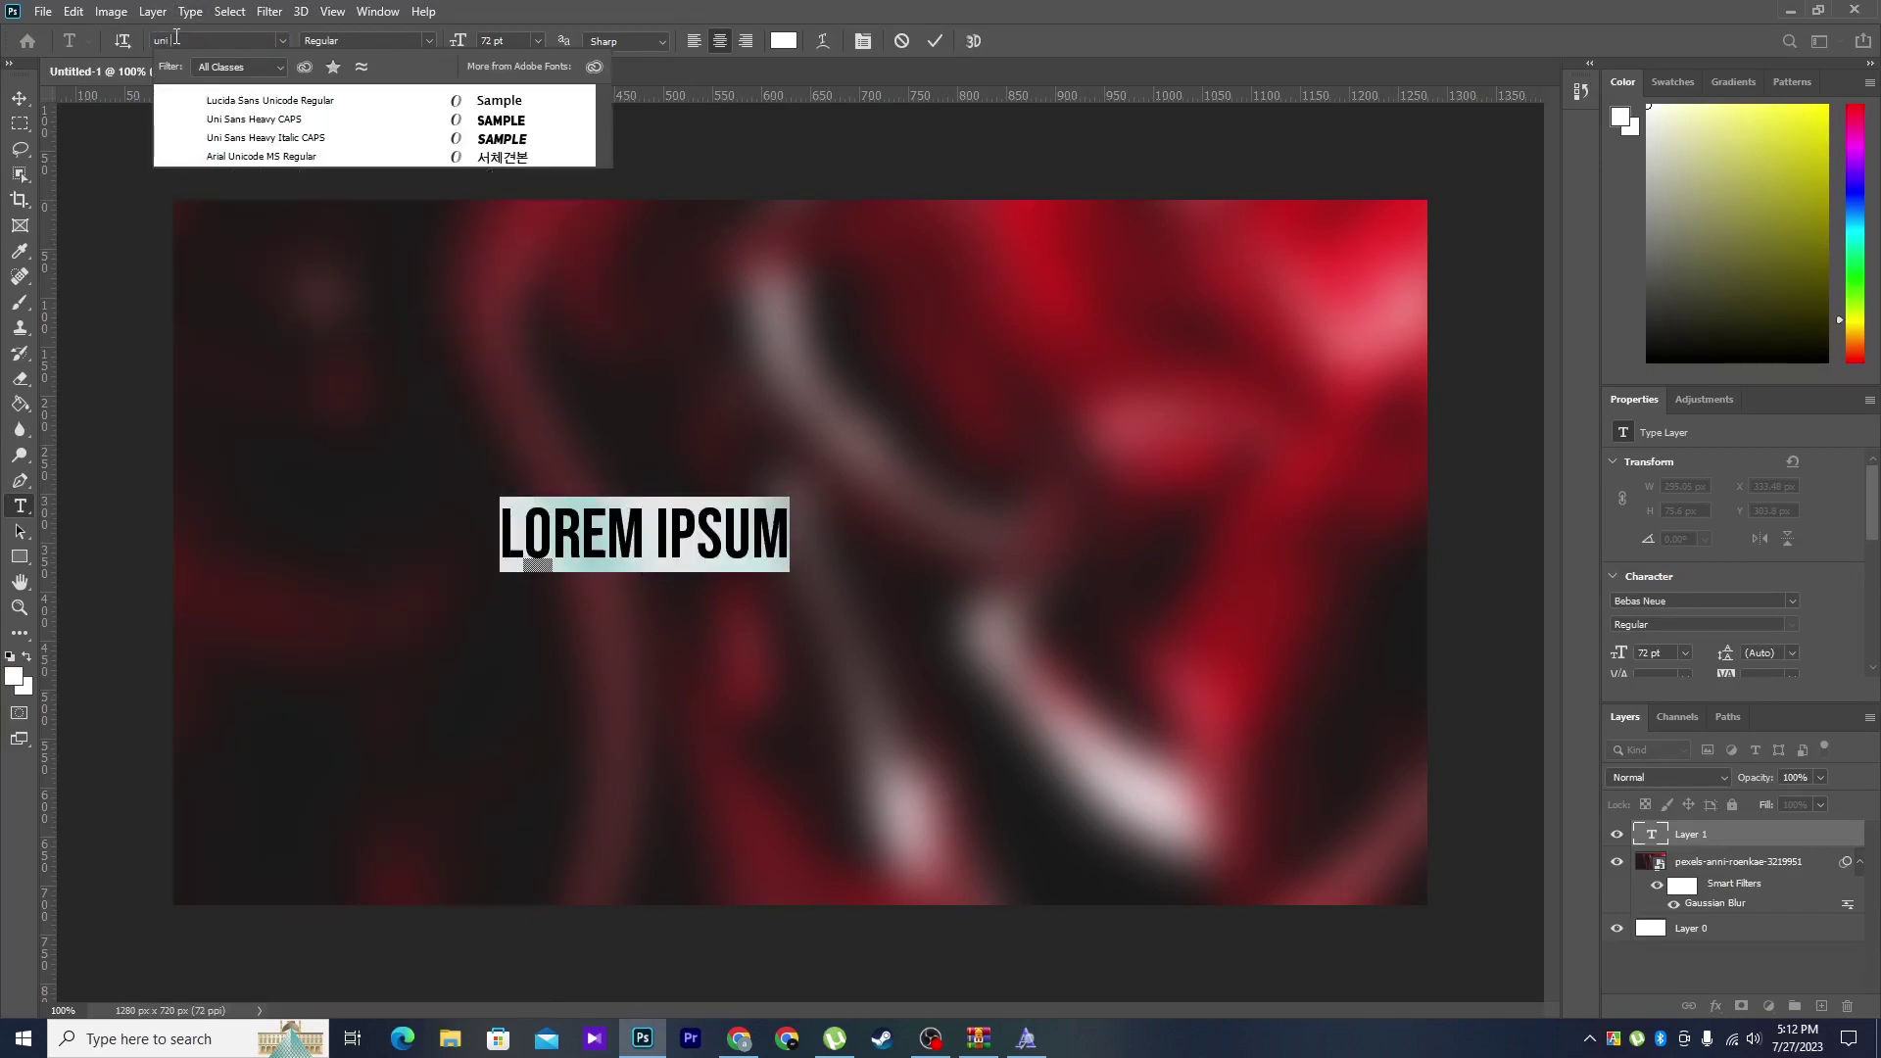
pyautogui.press('Down')
pyautogui.press('Down')
pyautogui.press('Down')
pyautogui.press('Return')
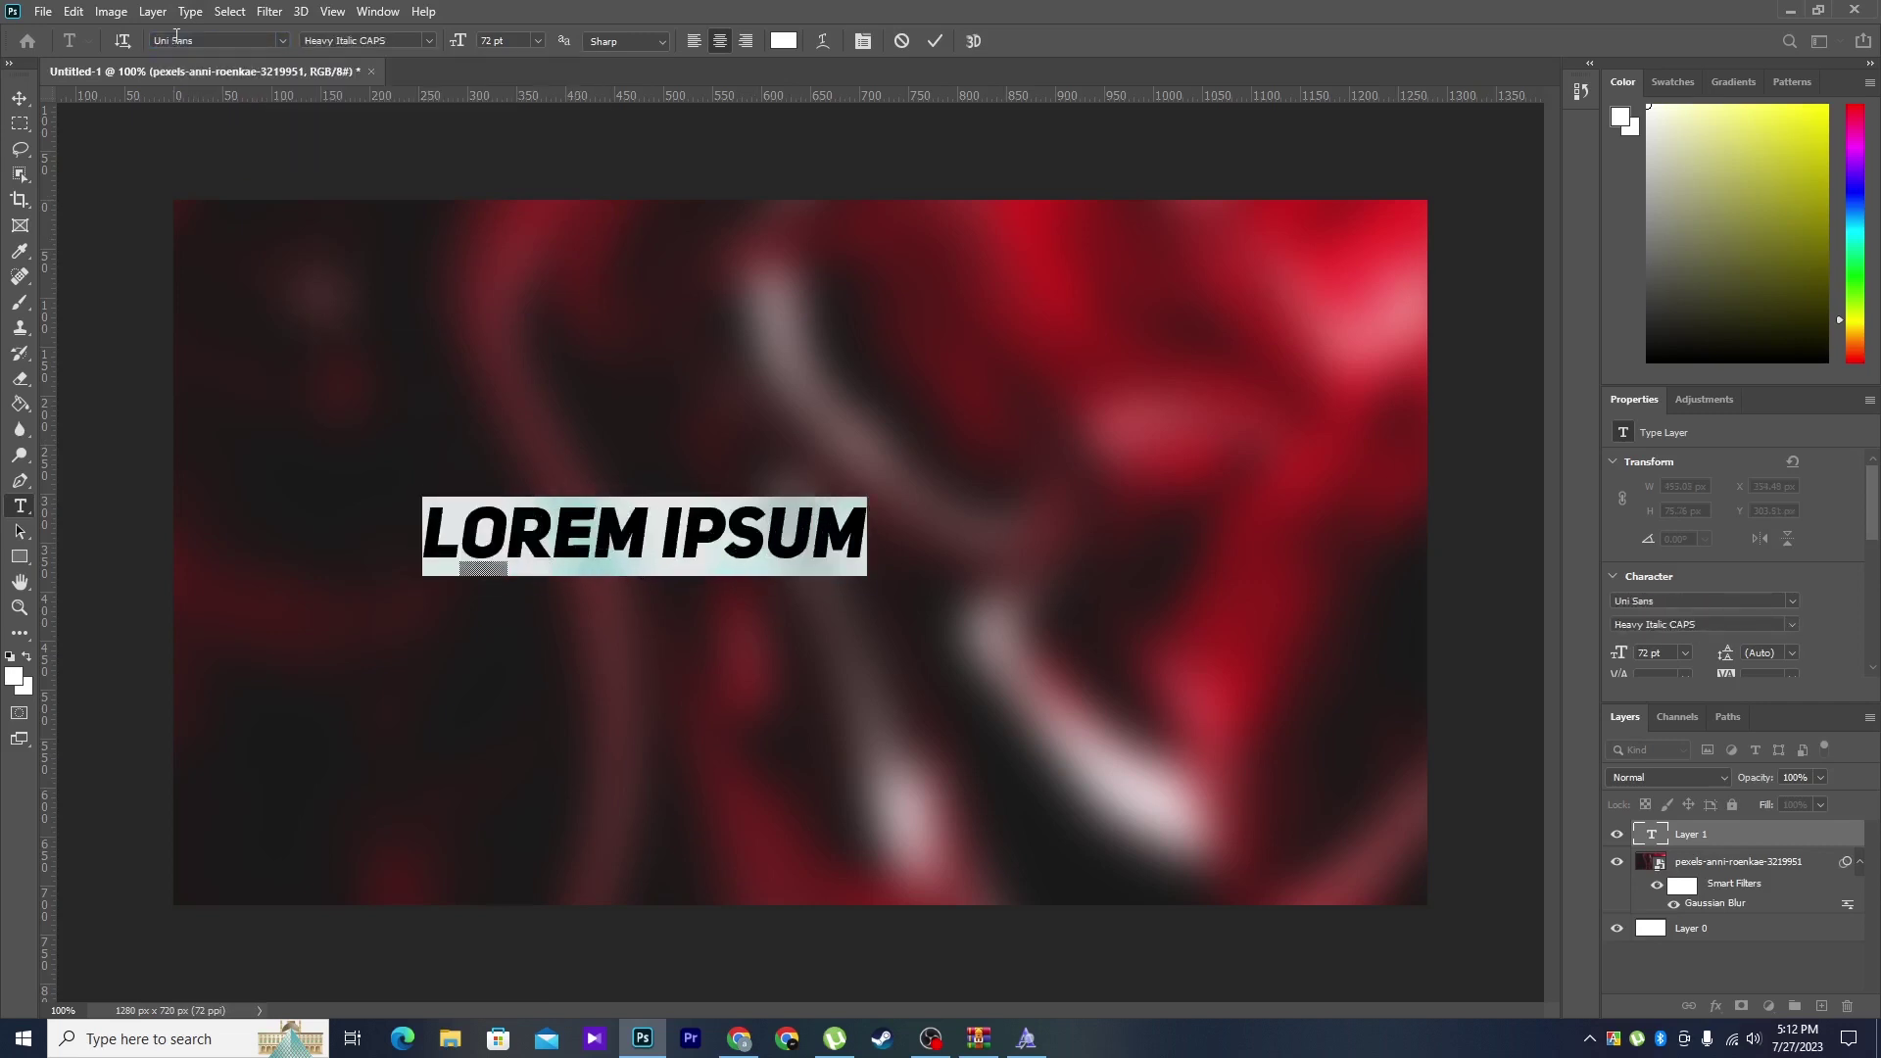
pyautogui.click(537, 43)
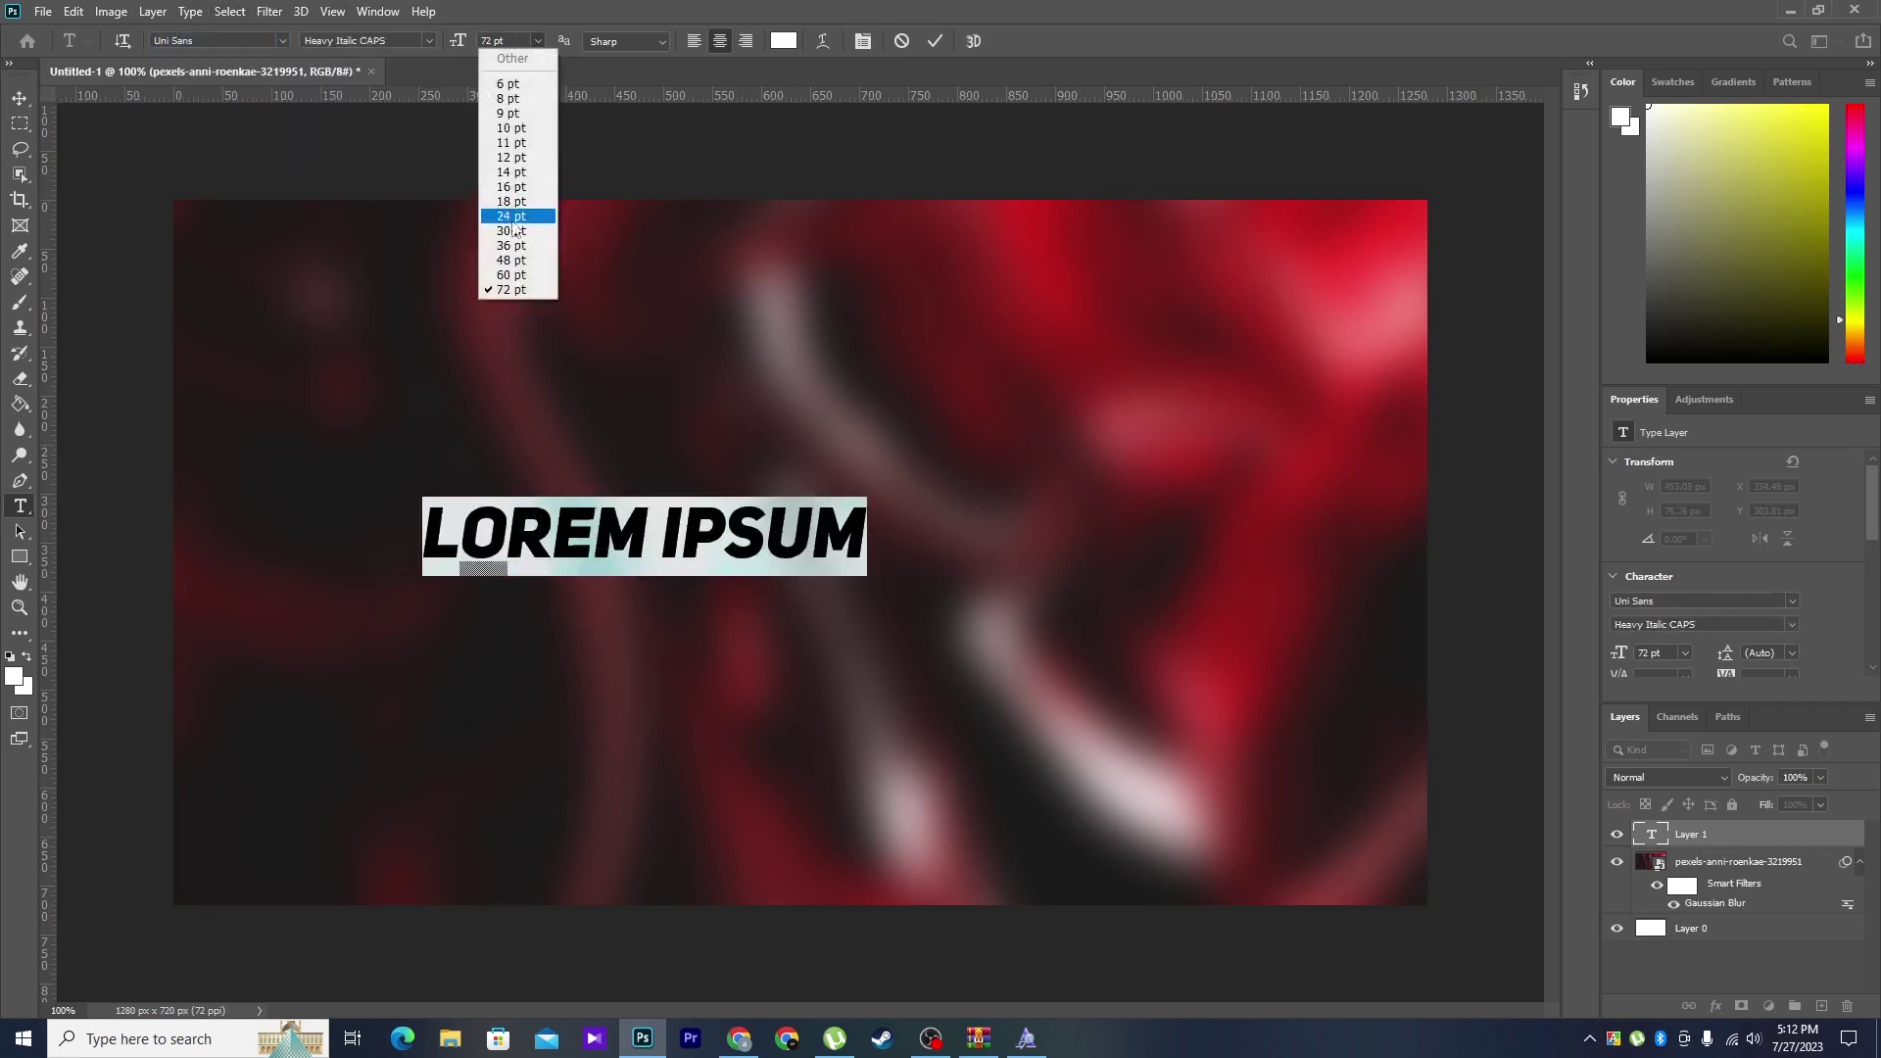
pyautogui.click(519, 294)
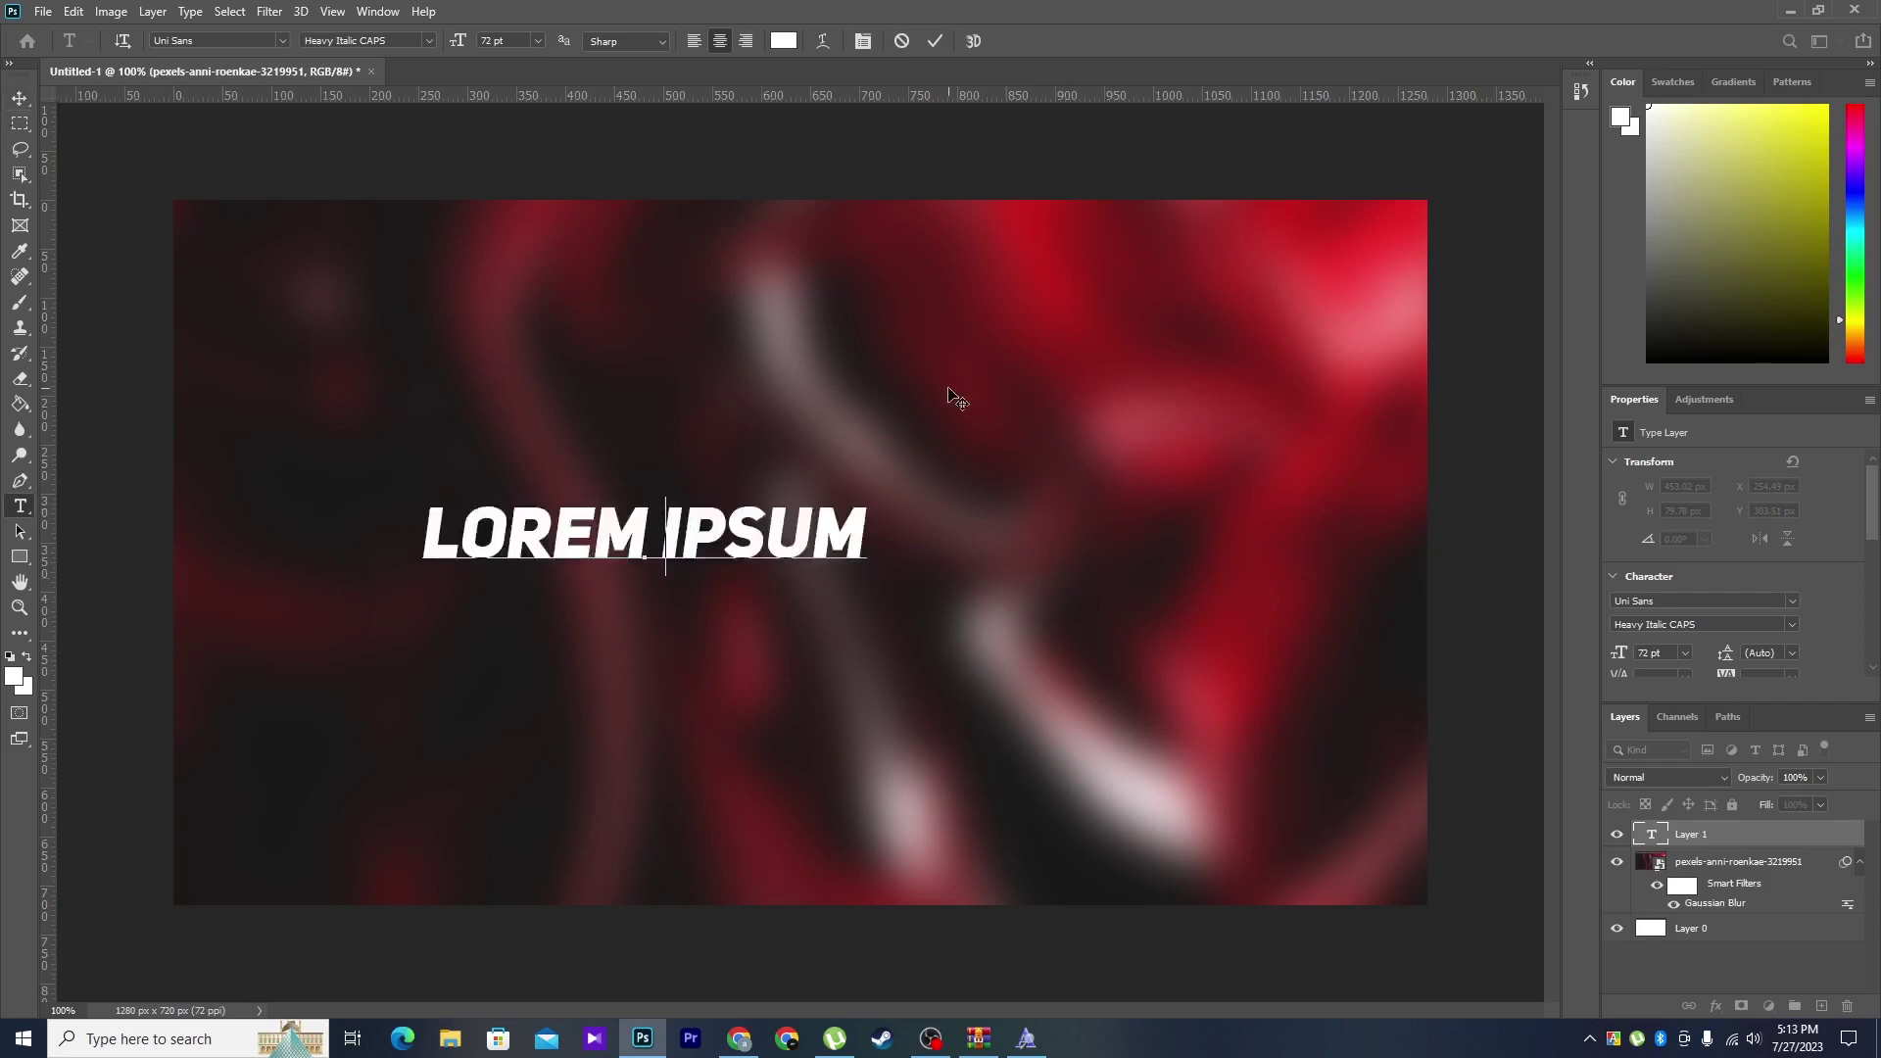
# - Change the headline text to PROFESSIONAL
pyautogui.write('PRO')
pyautogui.press('BackSpace')
pyautogui.press('BackSpace')
pyautogui.press('BackSpace')
pyautogui.write('PR')
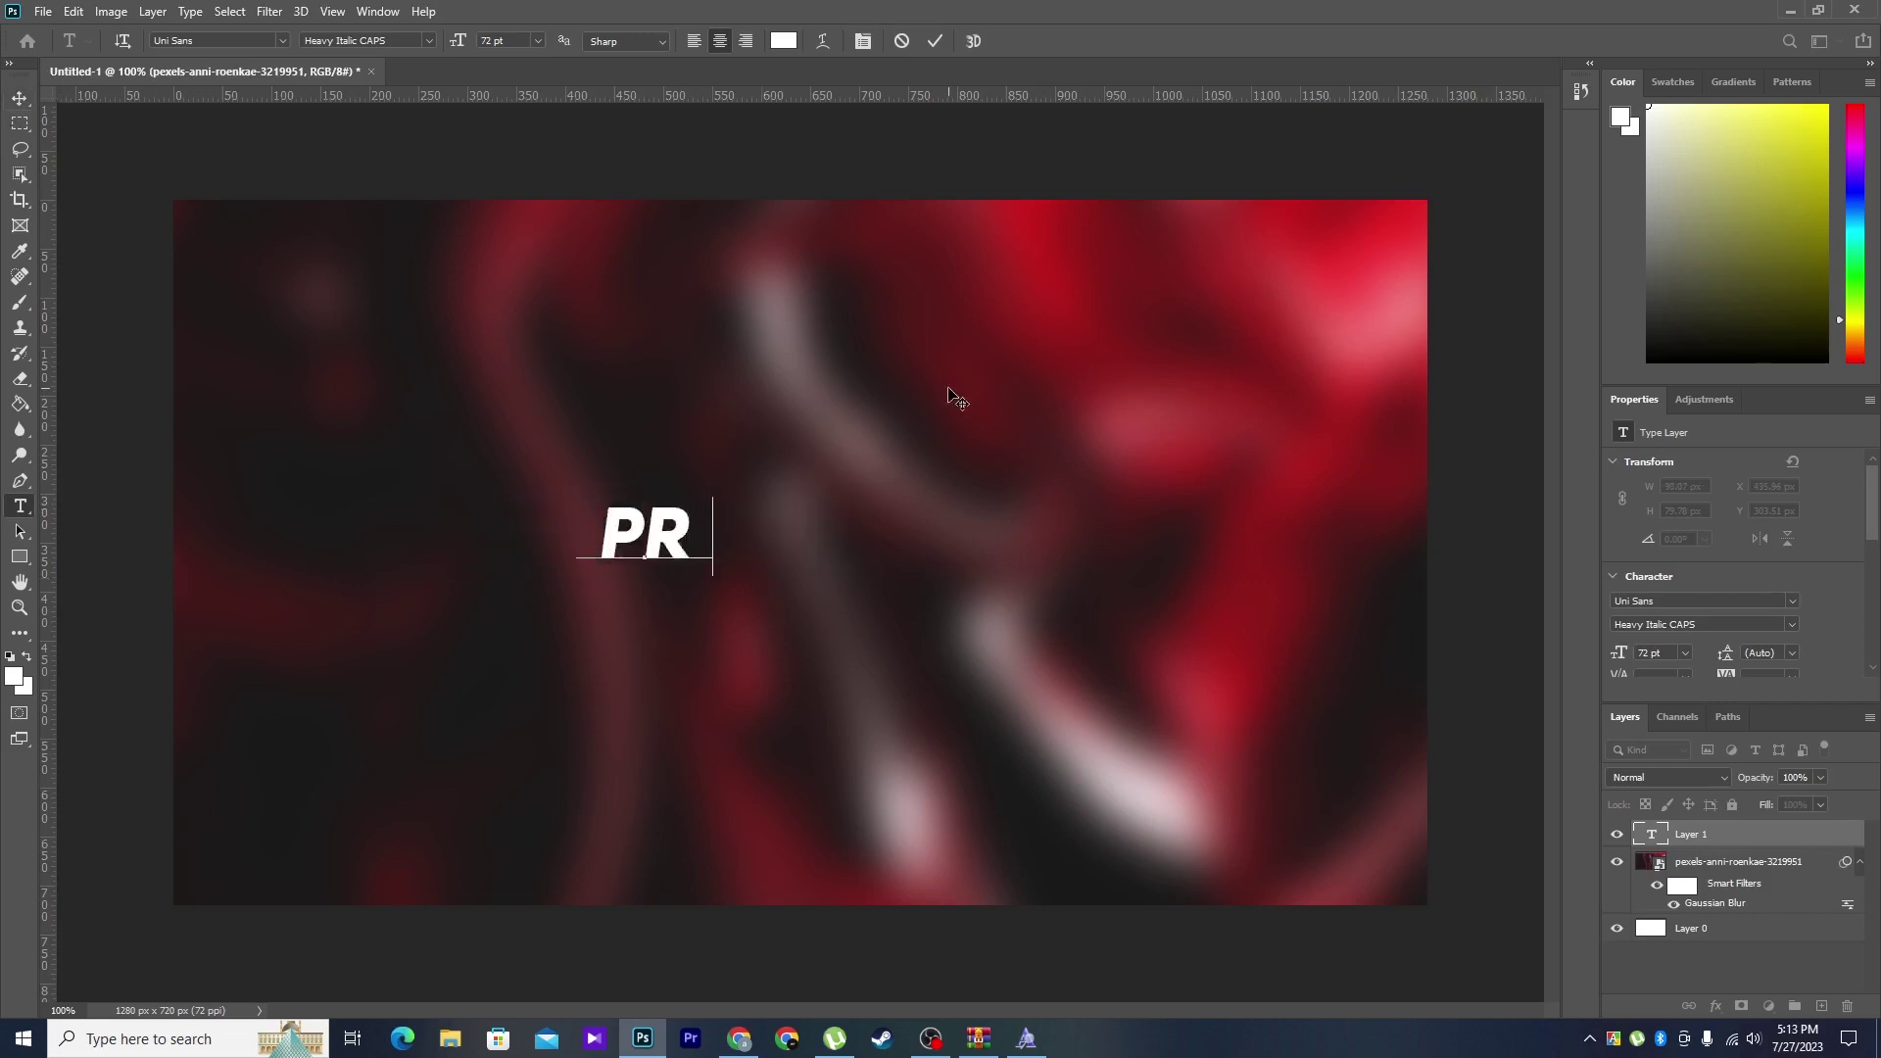
pyautogui.write('OFESSIONAL')
pyautogui.hotkey('ctrl', 'a')
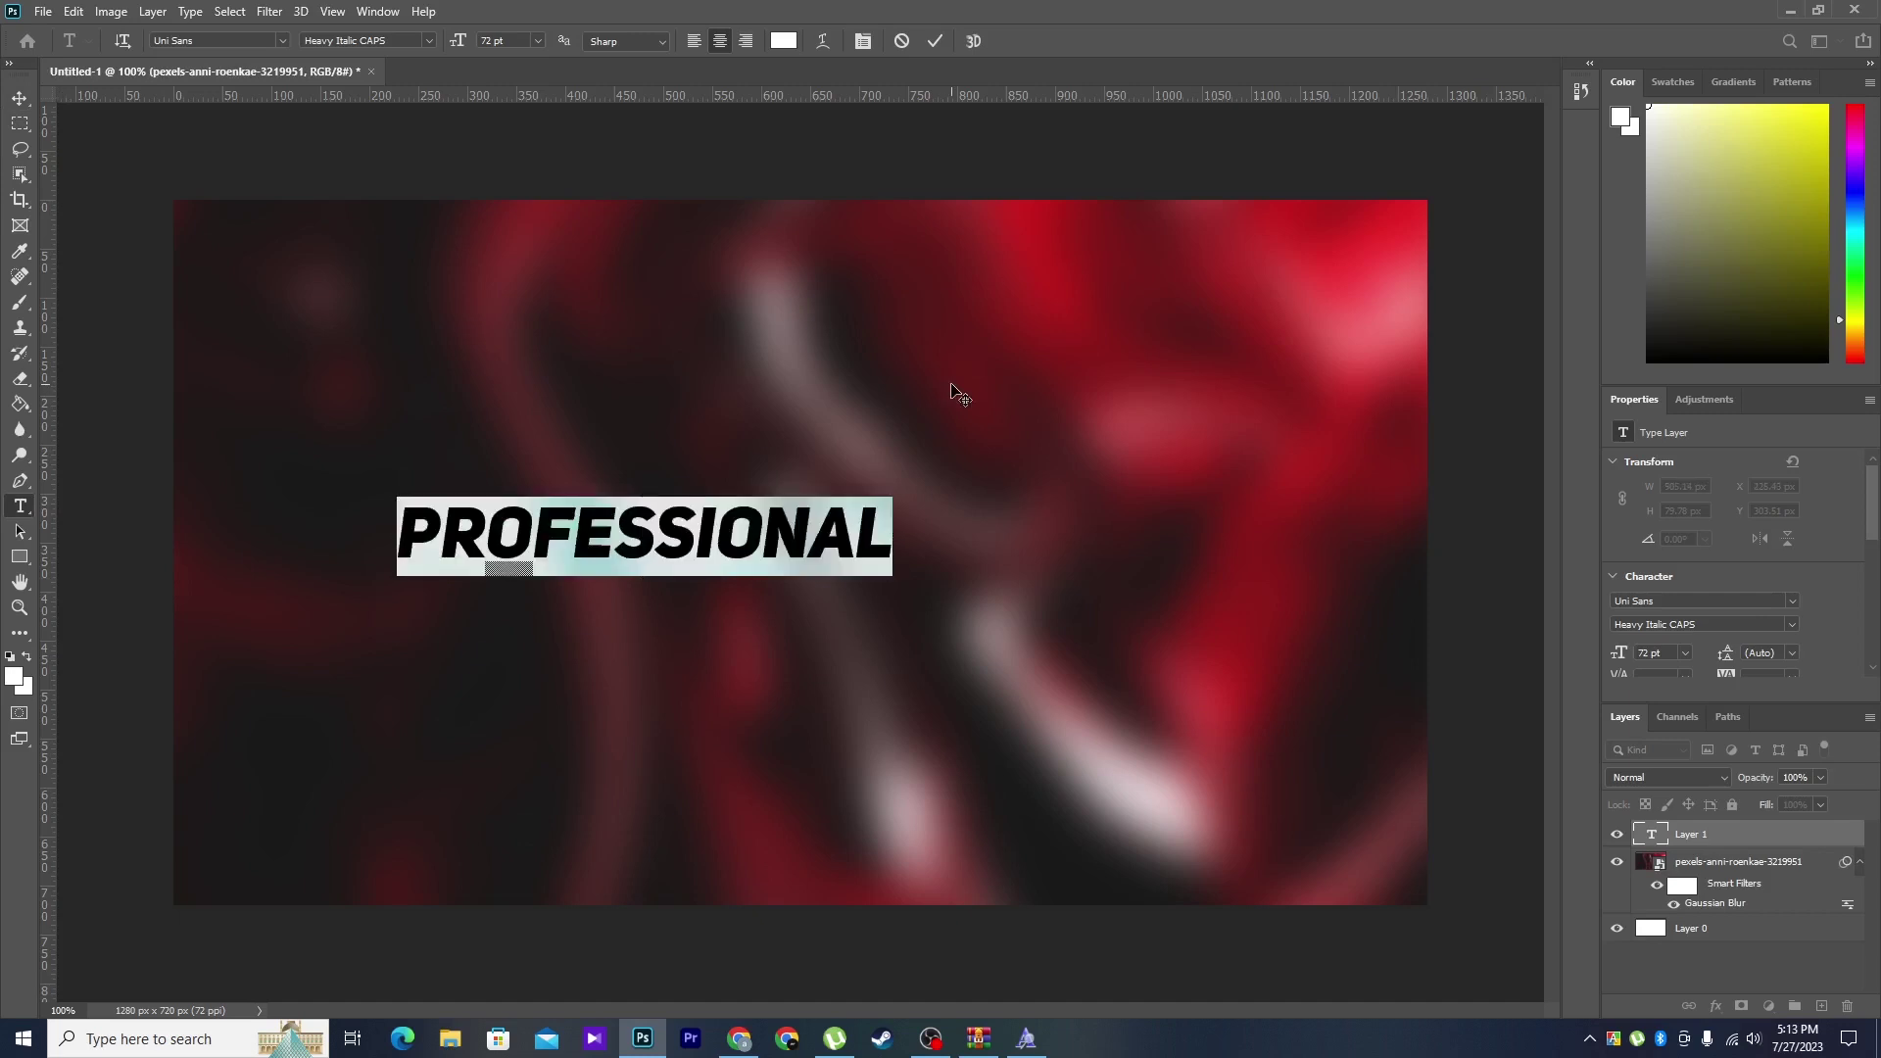
pyautogui.click(19, 98)
# - Shrink PROFESSIONAL to about 56 pt, tilt it slightly, and move it up-right of centre
pyautogui.moveTo(798, 565); pyautogui.dragTo(965, 520)
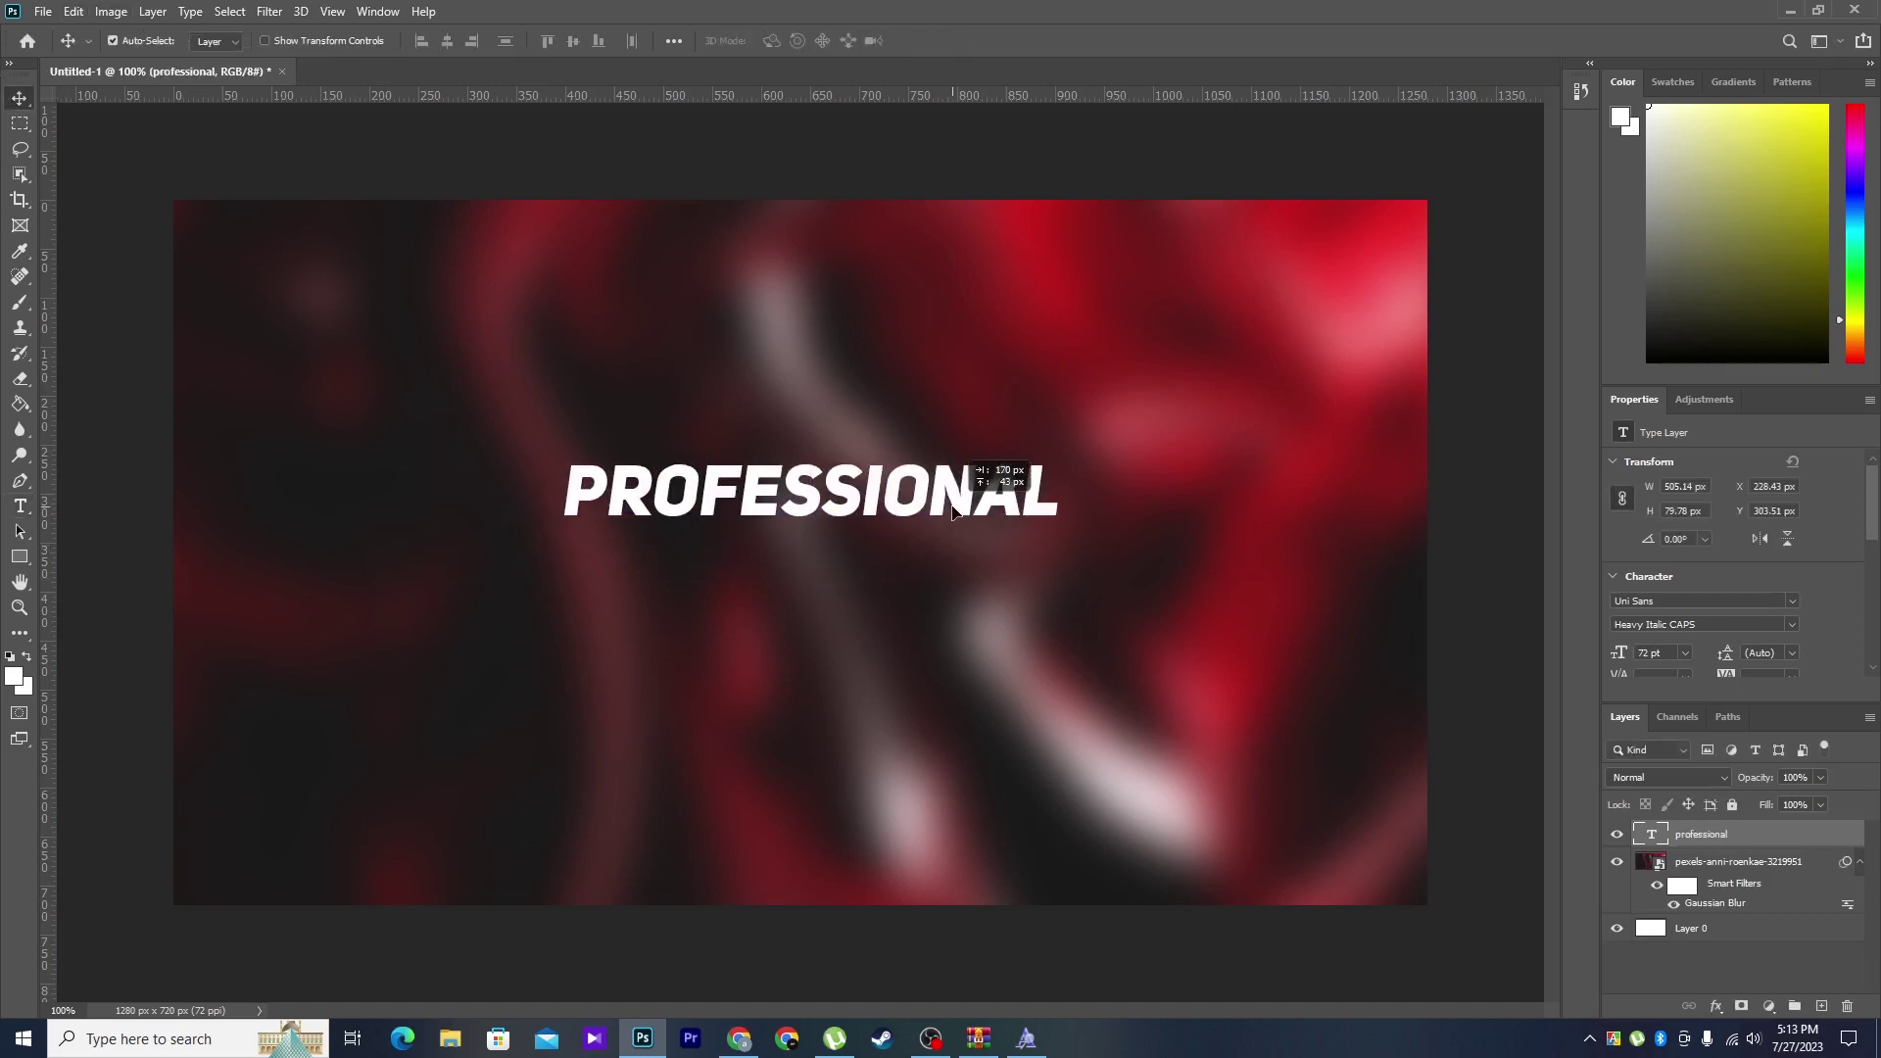
pyautogui.hotkey('ctrl', 't')
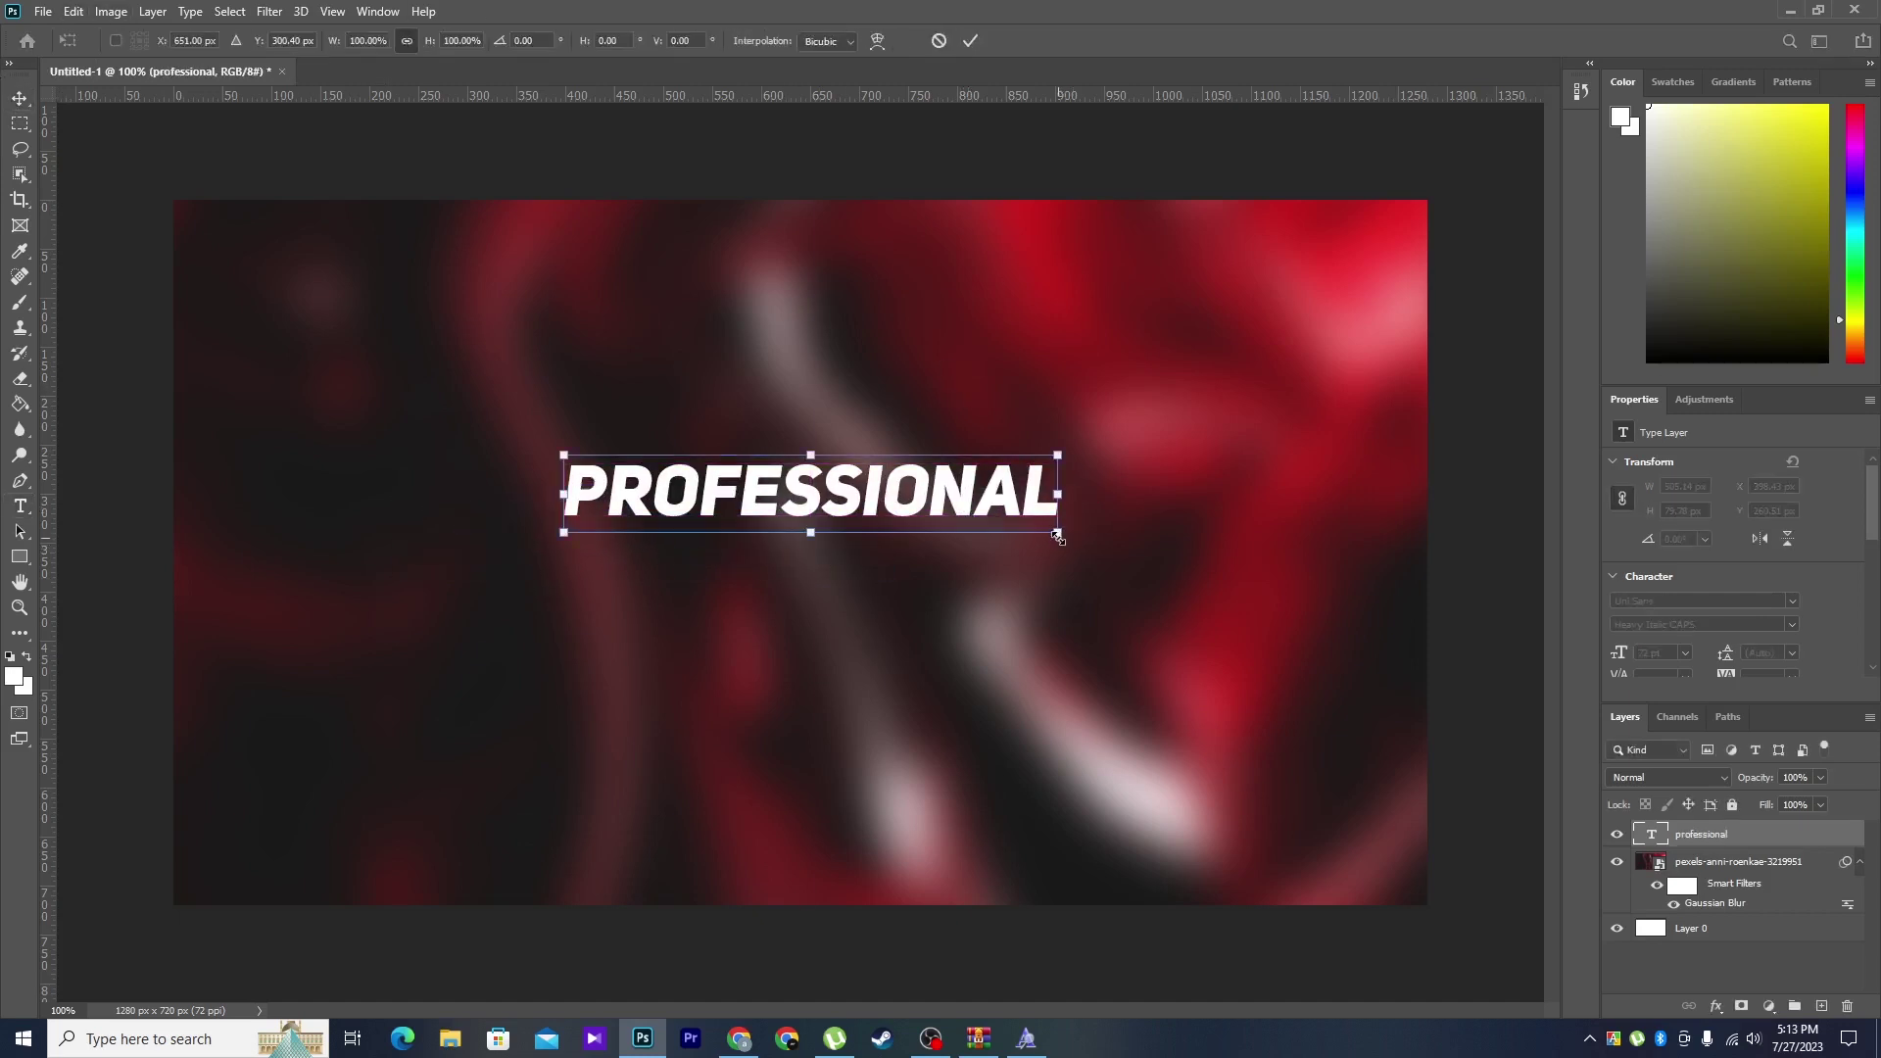
pyautogui.moveTo(1058, 535)
pyautogui.mouseDown()
pyautogui.moveTo(969, 503)
pyautogui.moveTo(1002, 537)
pyautogui.mouseUp()
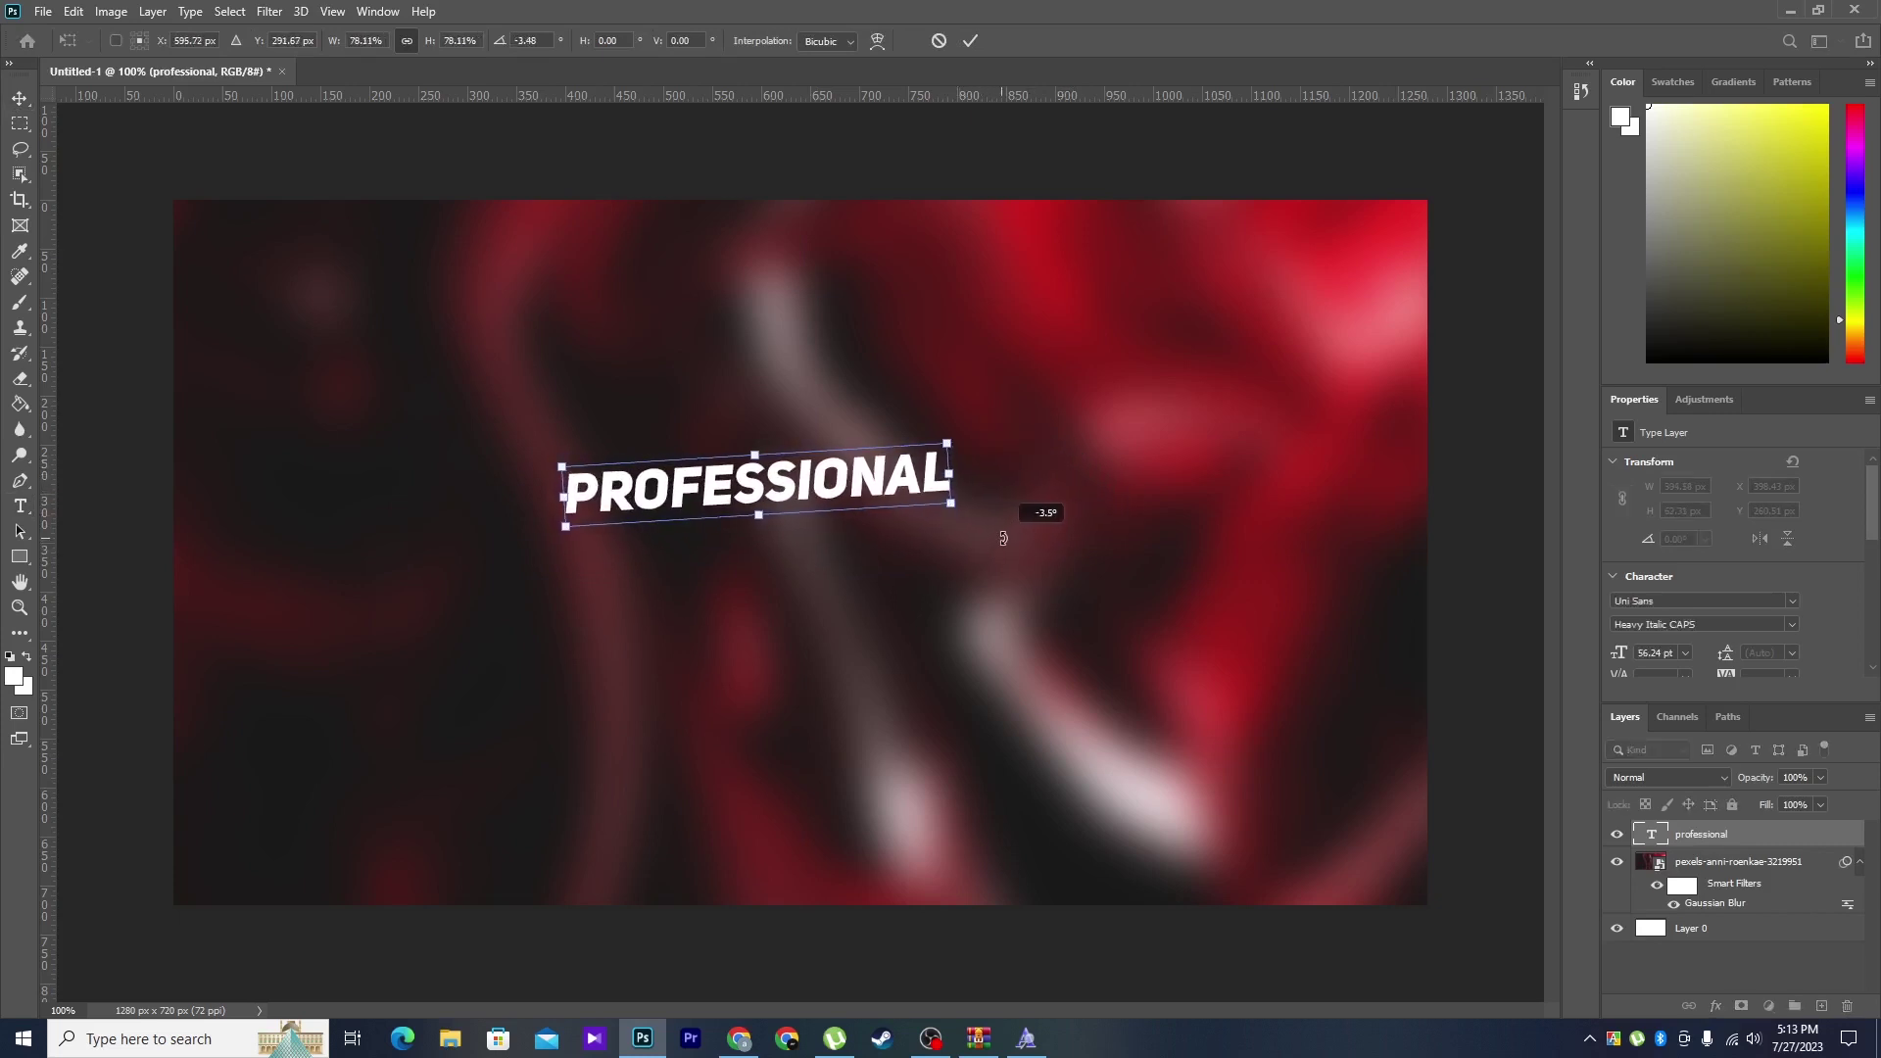
pyautogui.press('Return')
pyautogui.moveTo(836, 485); pyautogui.dragTo(966, 464)
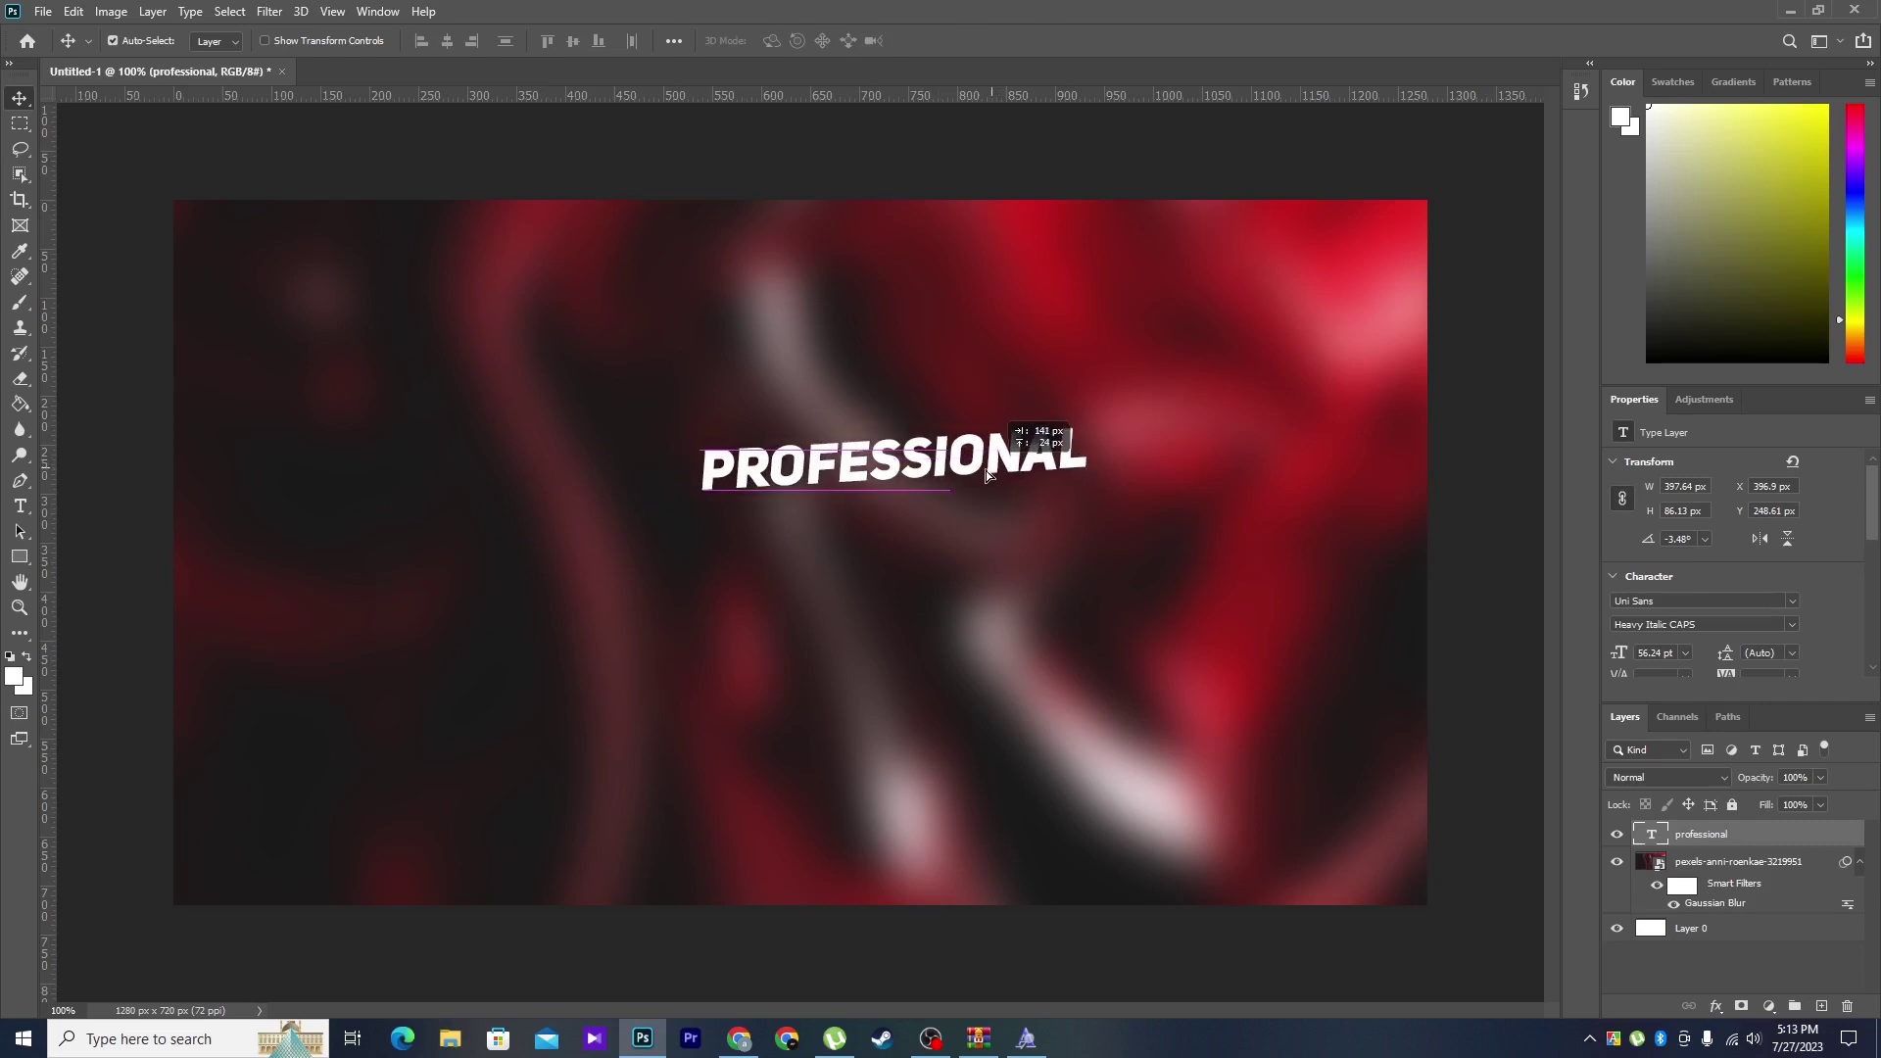
pyautogui.click(19, 506)
# - Type THUMBNAIL DESIGN as a new text line below PROFESSIONAL and commit it
pyautogui.click(706, 586)
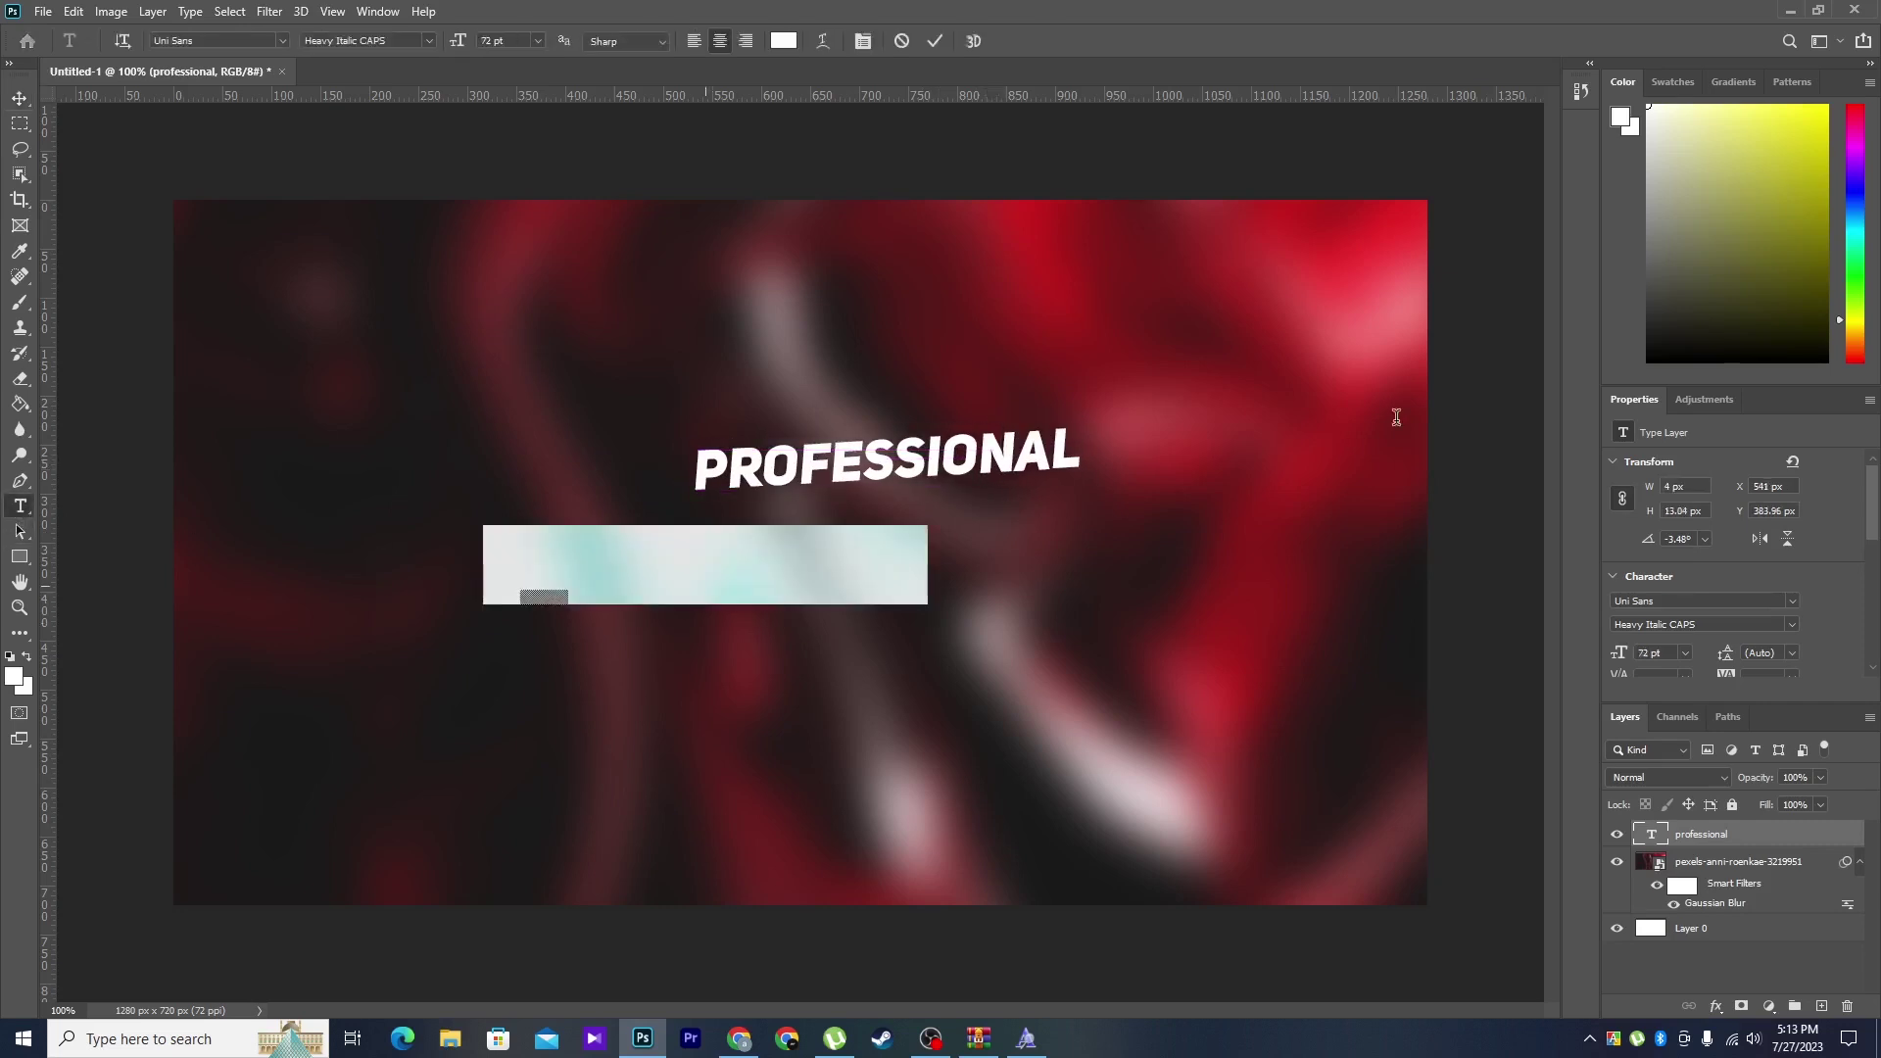
pyautogui.press('BackSpace')
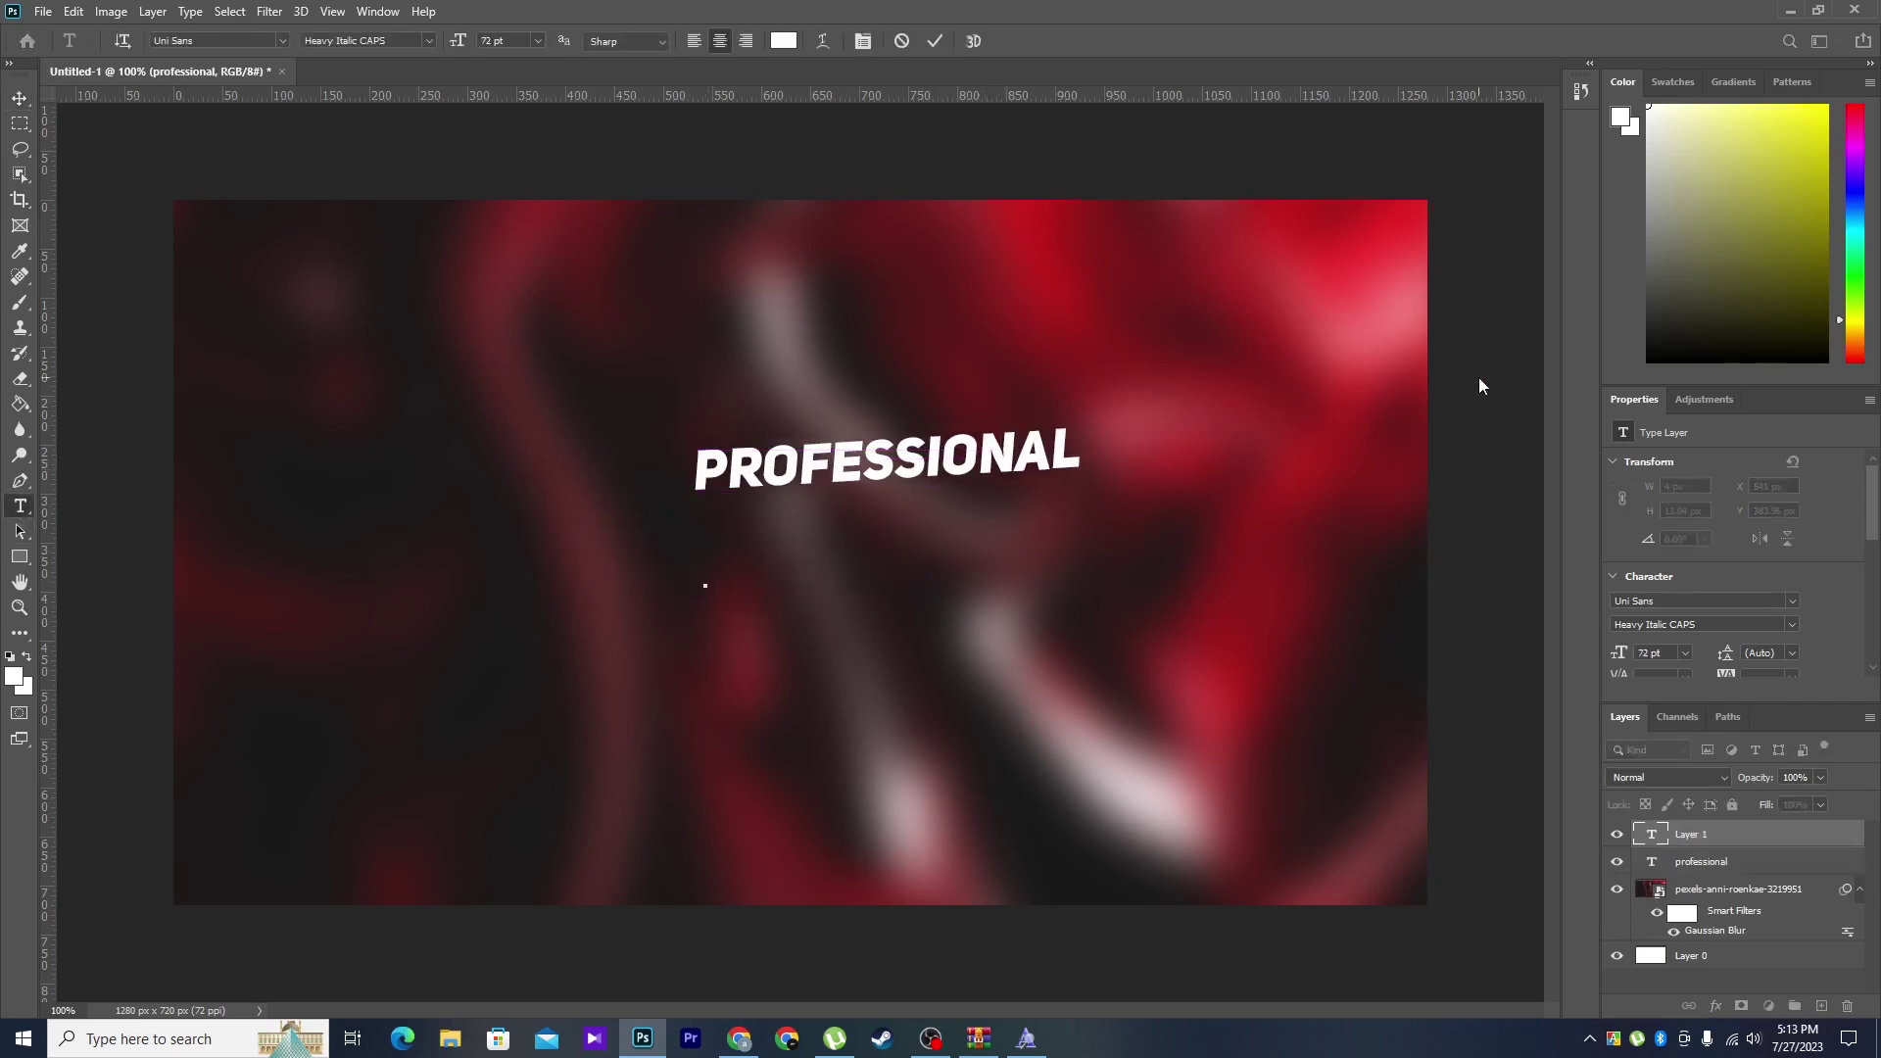
pyautogui.write('THUMBNAI')
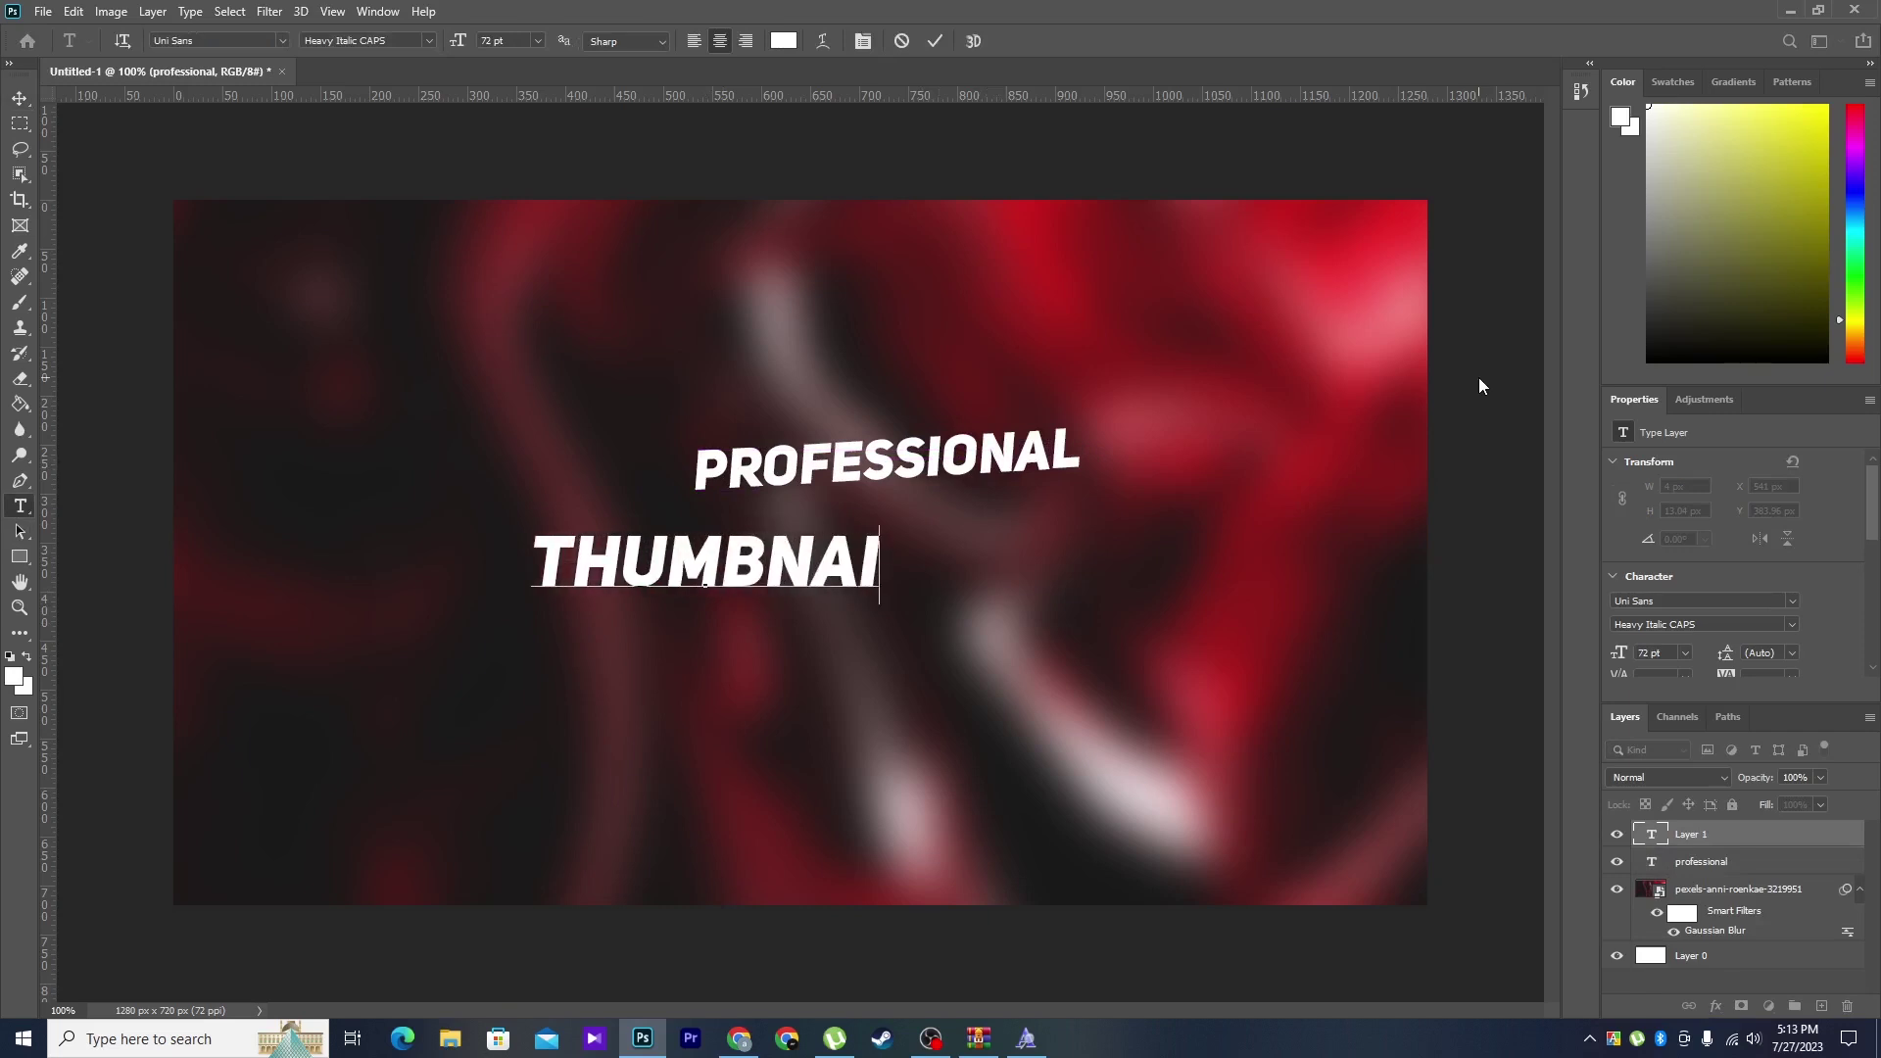
pyautogui.write('L DESIGN')
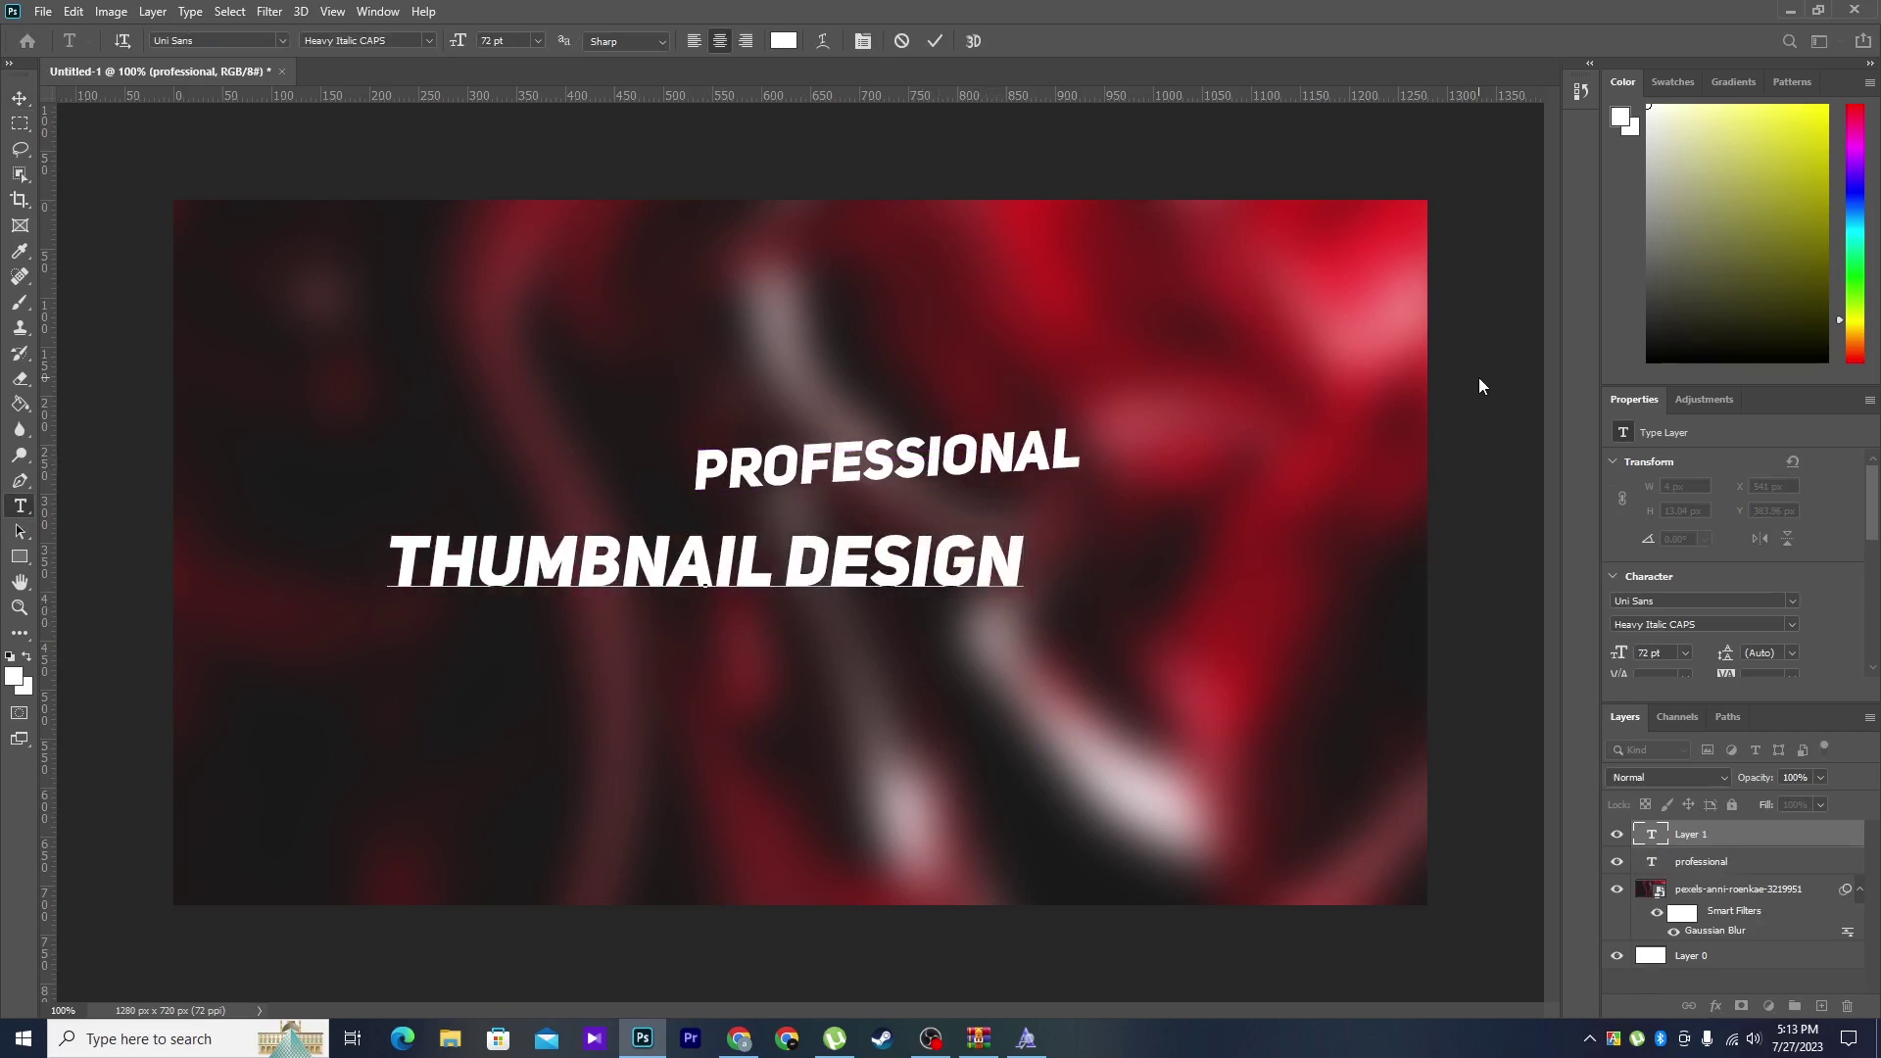
pyautogui.hotkey('ctrl', 'a')
pyautogui.click(20, 93)
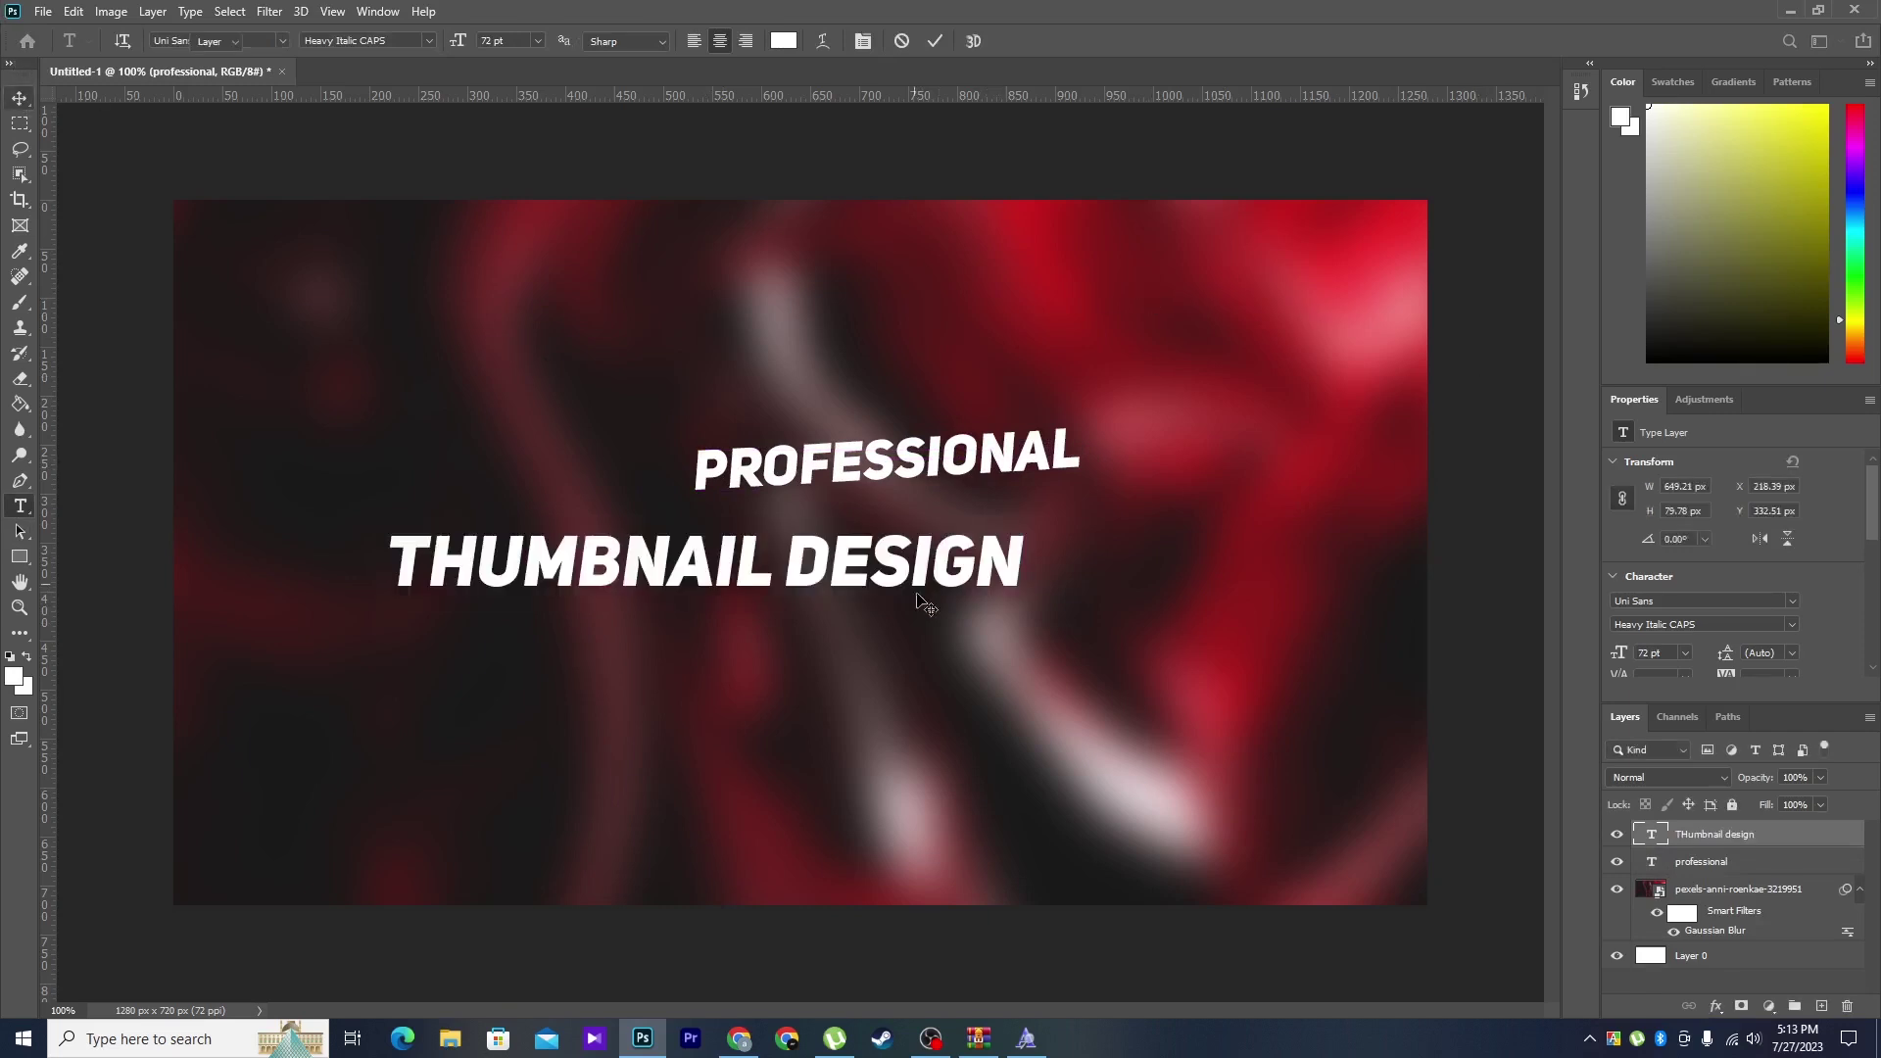
# - Scale THUMBNAIL DESIGN to about 77 pt, tilt it, and stack it tightly under PROFESSIONAL
pyautogui.moveTo(915, 600); pyautogui.dragTo(1184, 570)
pyautogui.hotkey('ctrl', 'z')
pyautogui.keyDown('ctrl'); pyautogui.click(915, 578); pyautogui.keyUp('ctrl')
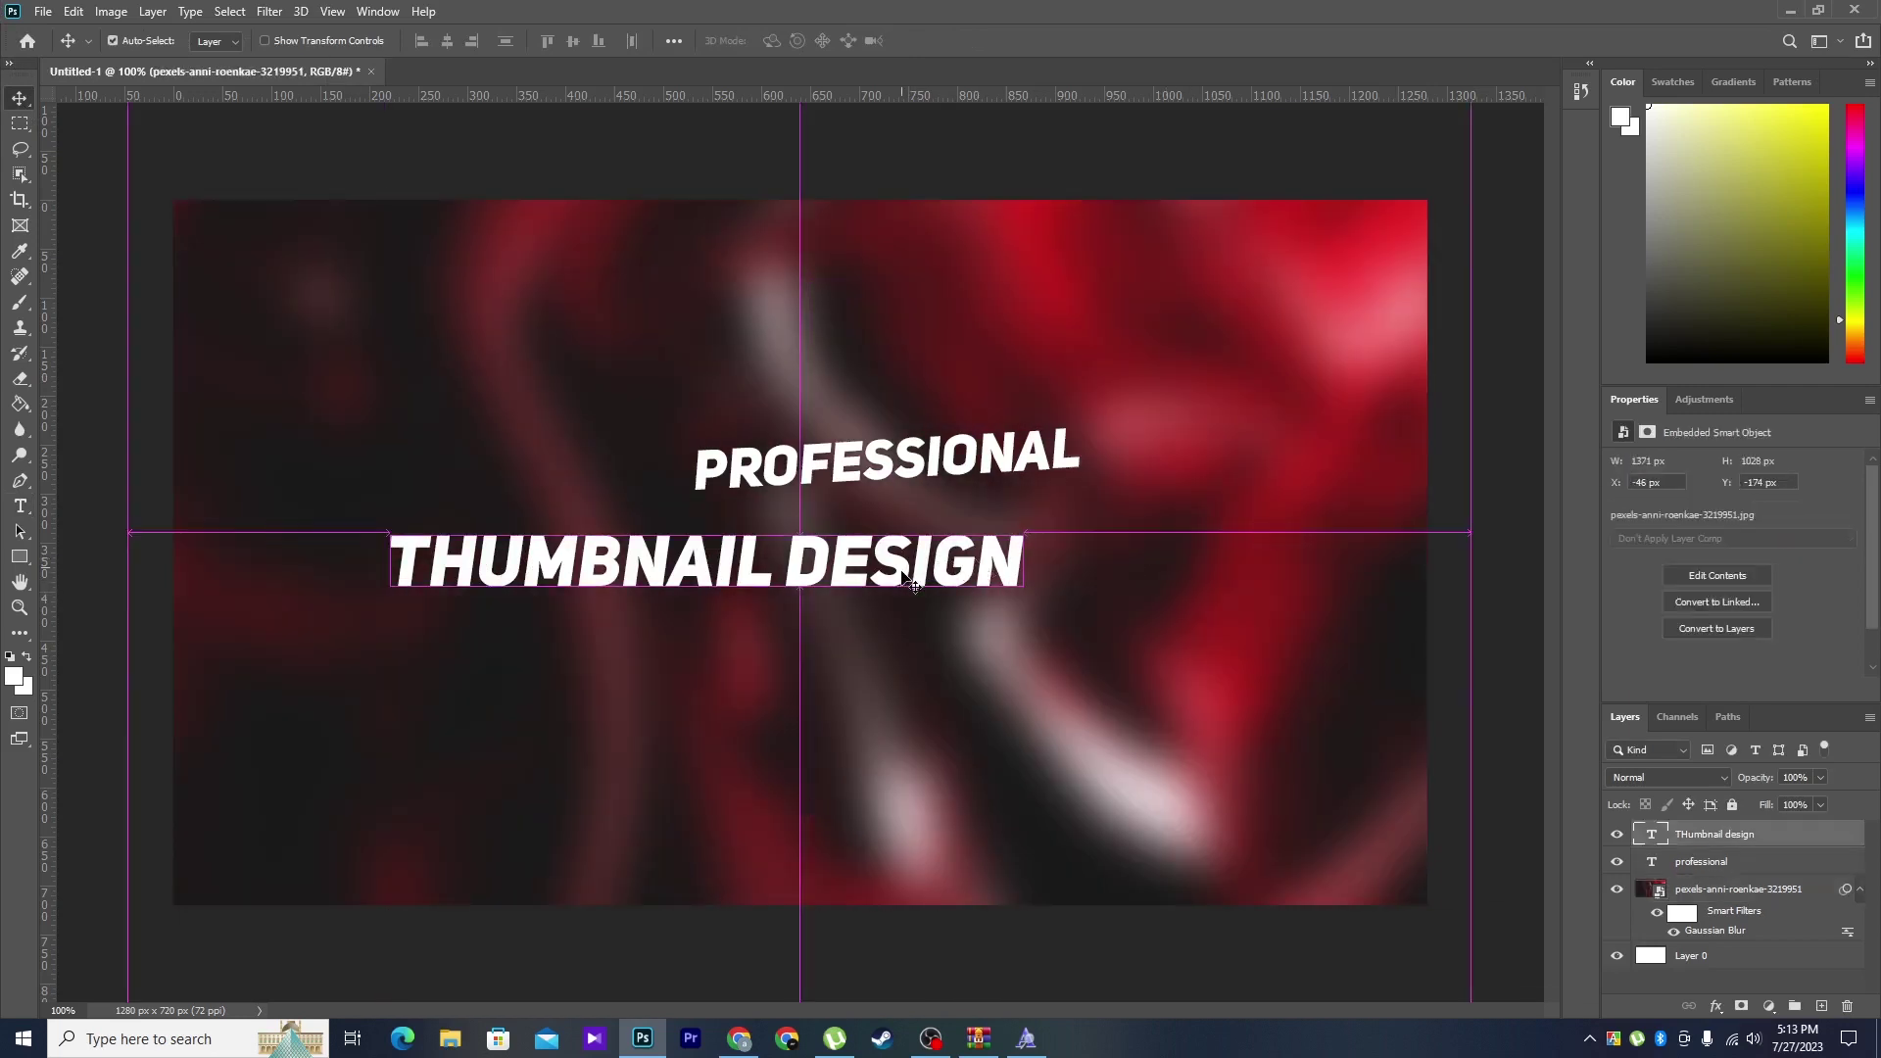
pyautogui.moveTo(915, 578); pyautogui.dragTo(1219, 572)
pyautogui.hotkey('ctrl', 't')
pyautogui.moveTo(1327, 594)
pyautogui.mouseDown()
pyautogui.moveTo(1370, 580)
pyautogui.moveTo(1424, 613)
pyautogui.mouseUp()
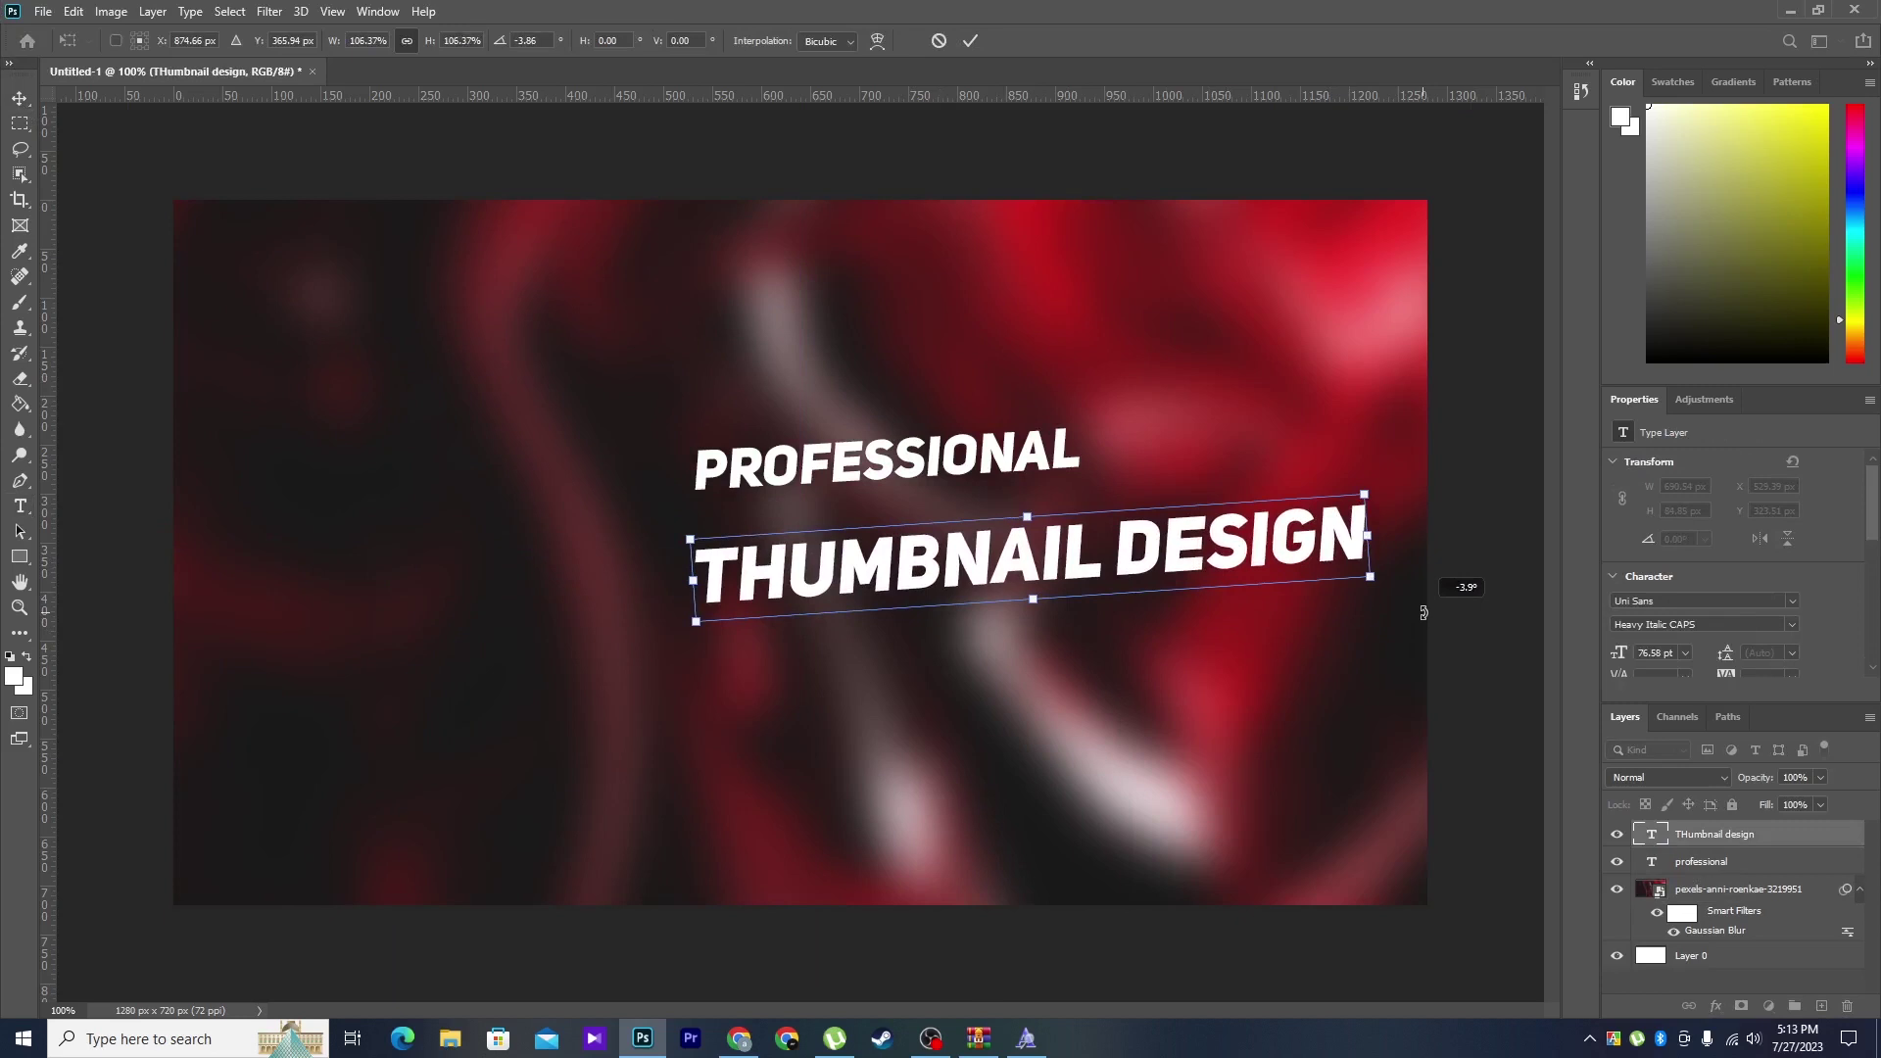
pyautogui.press('Return')
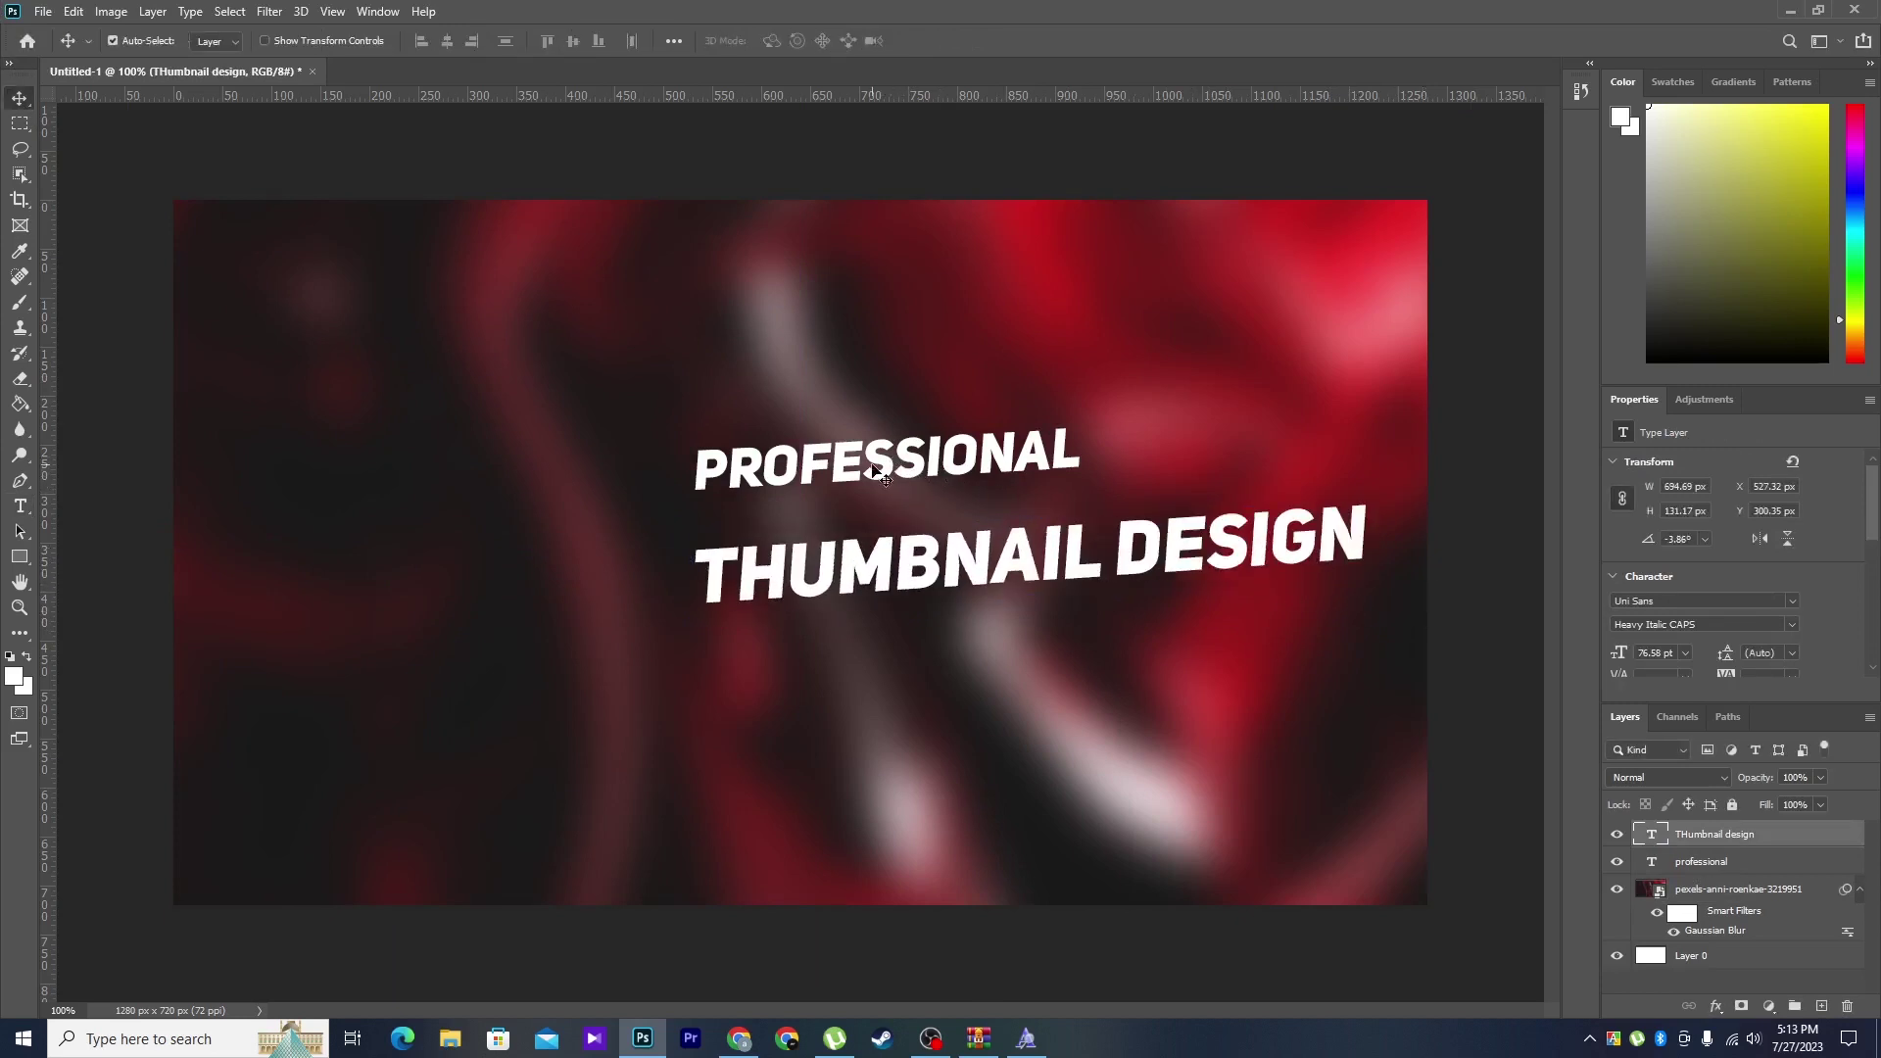
pyautogui.moveTo(874, 469); pyautogui.dragTo(888, 525)
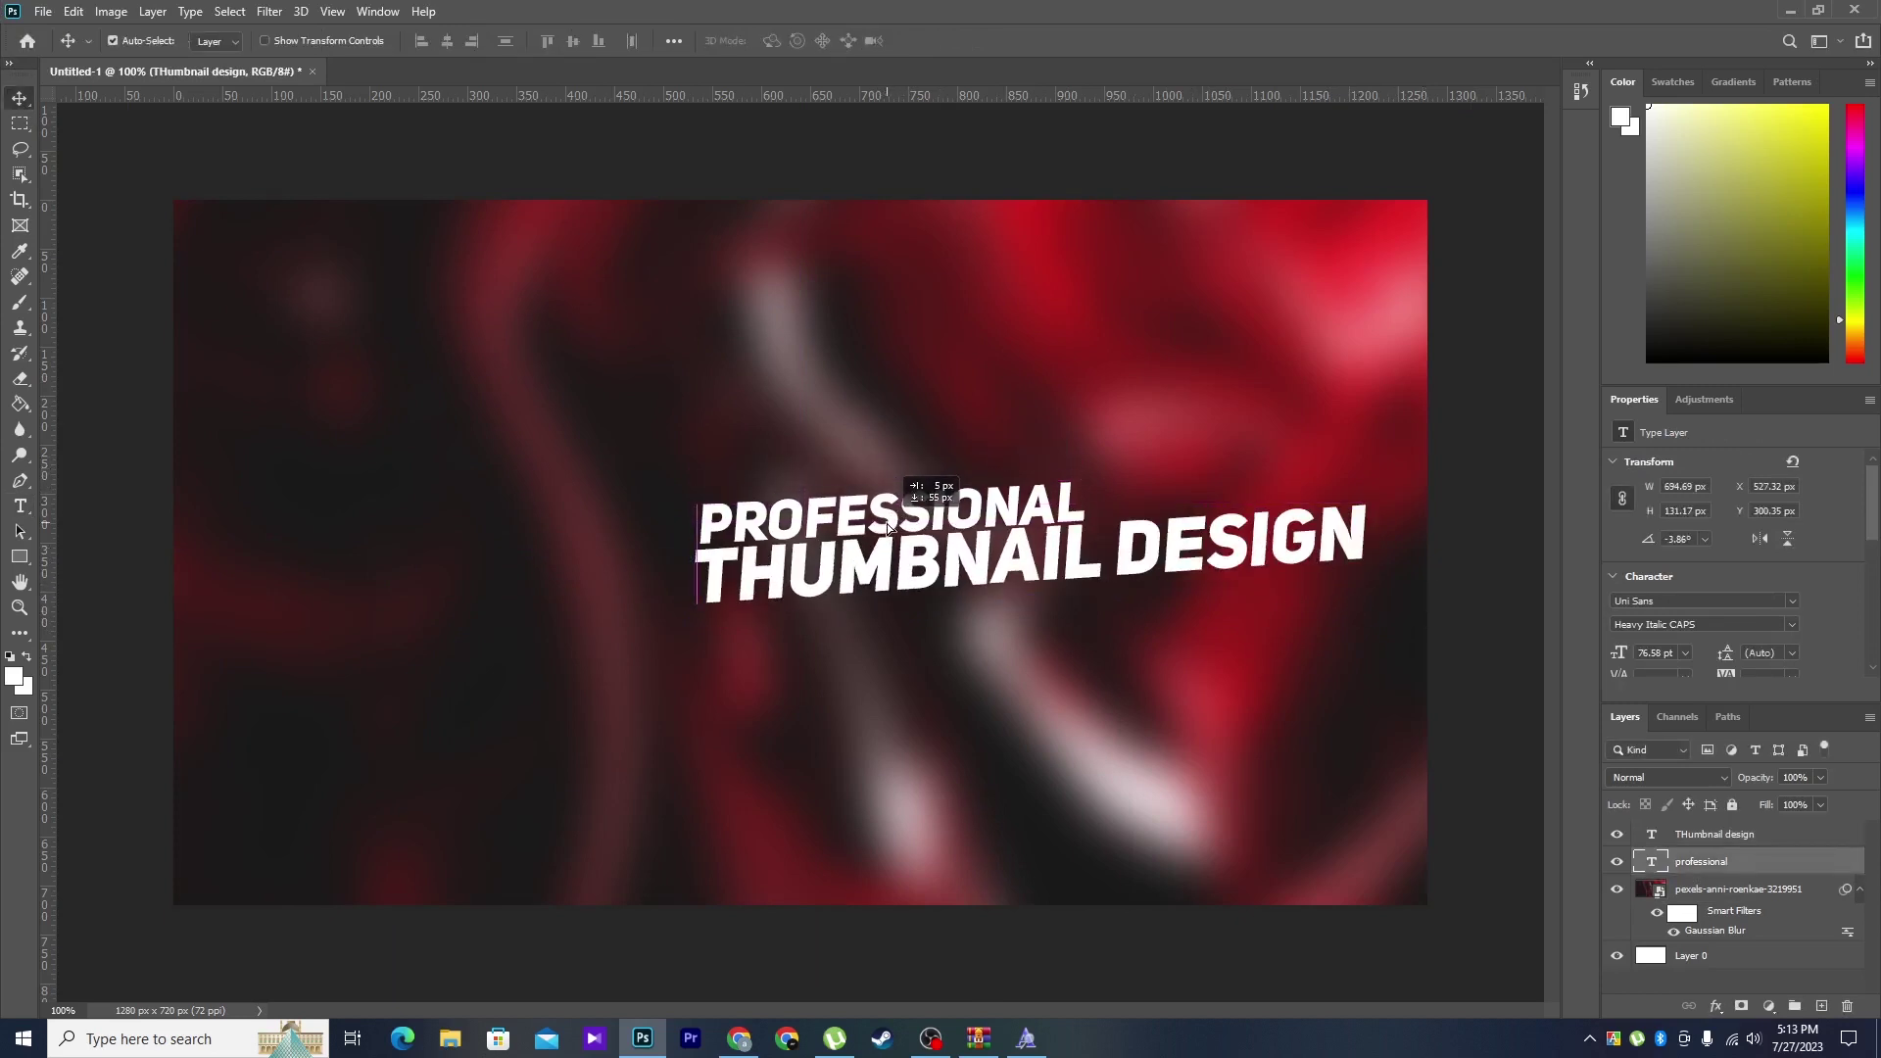
pyautogui.moveTo(888, 529); pyautogui.dragTo(853, 576)
# - Delete DESIGN from the second line and enlarge THUMBNAIL to 118 pt
pyautogui.doubleClick(1106, 558)
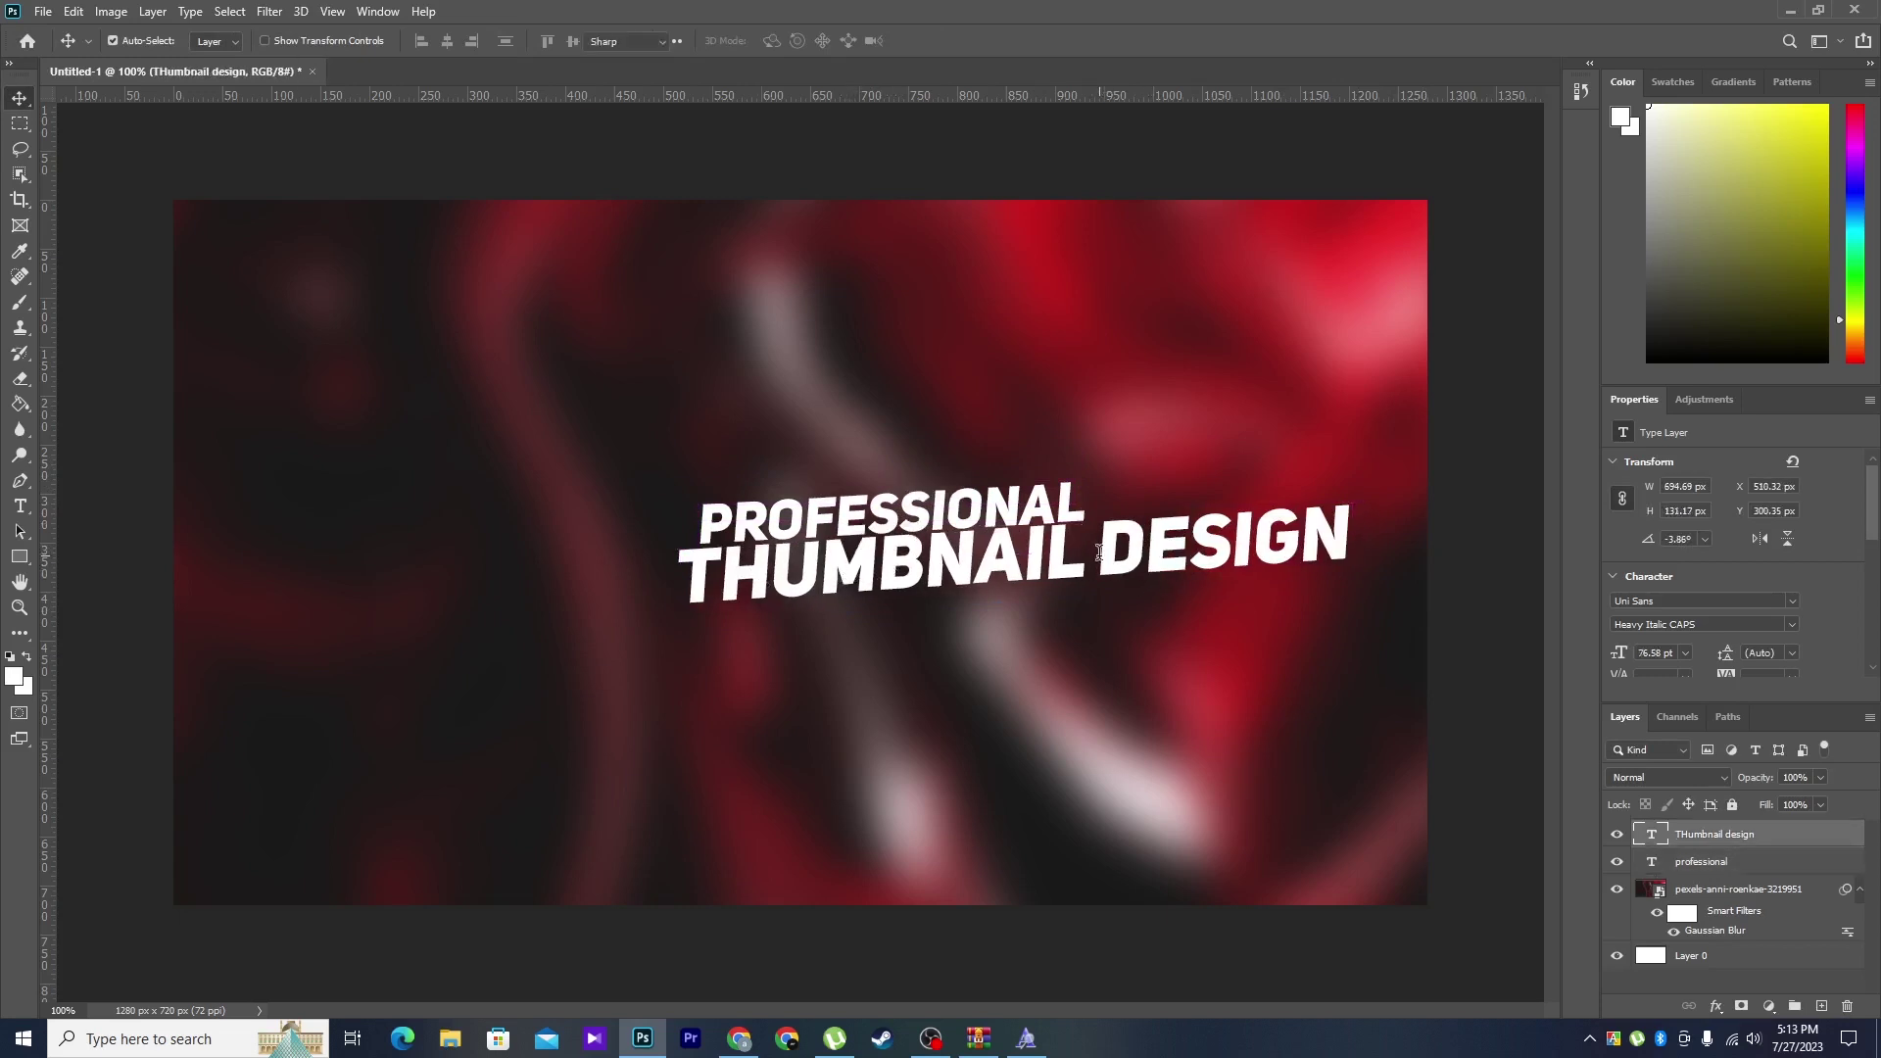
pyautogui.moveTo(1100, 558); pyautogui.dragTo(1382, 542)
pyautogui.press('BackSpace')
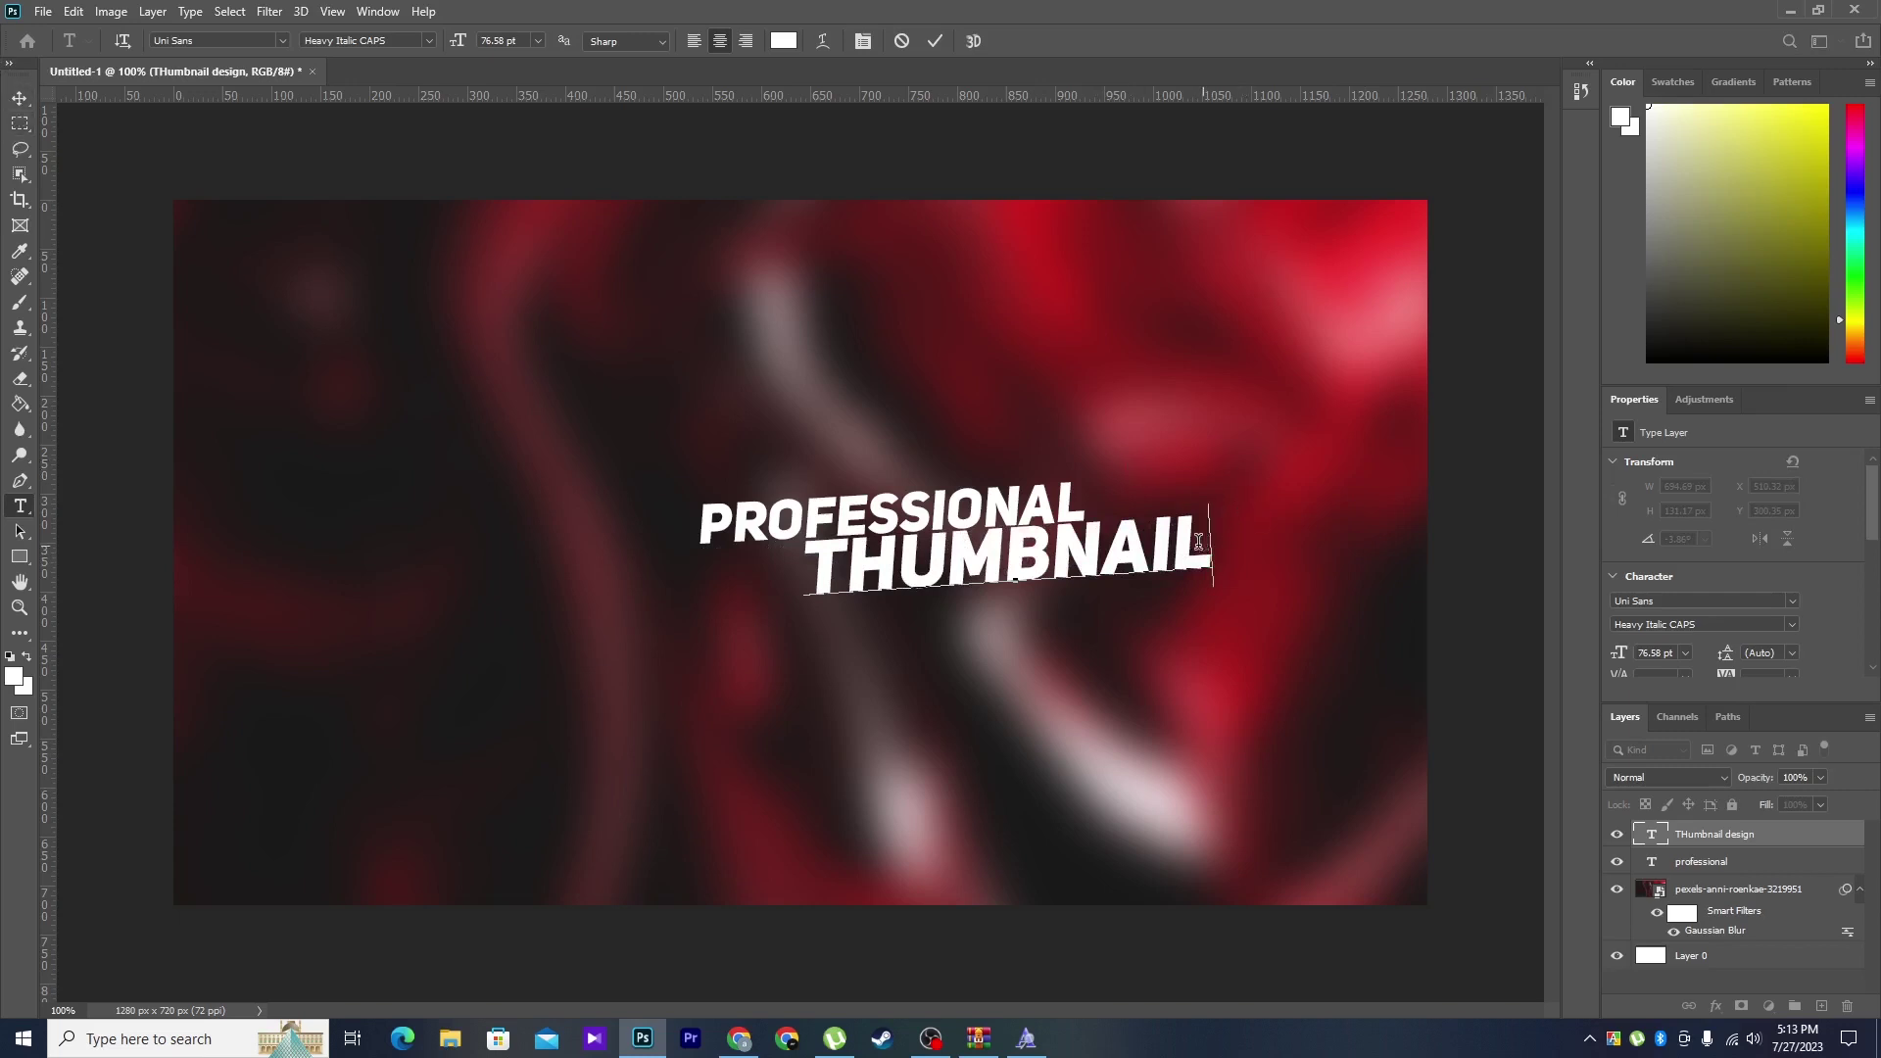
pyautogui.moveTo(1215, 534); pyautogui.dragTo(591, 507)
pyautogui.scroll(7, 502, 42)
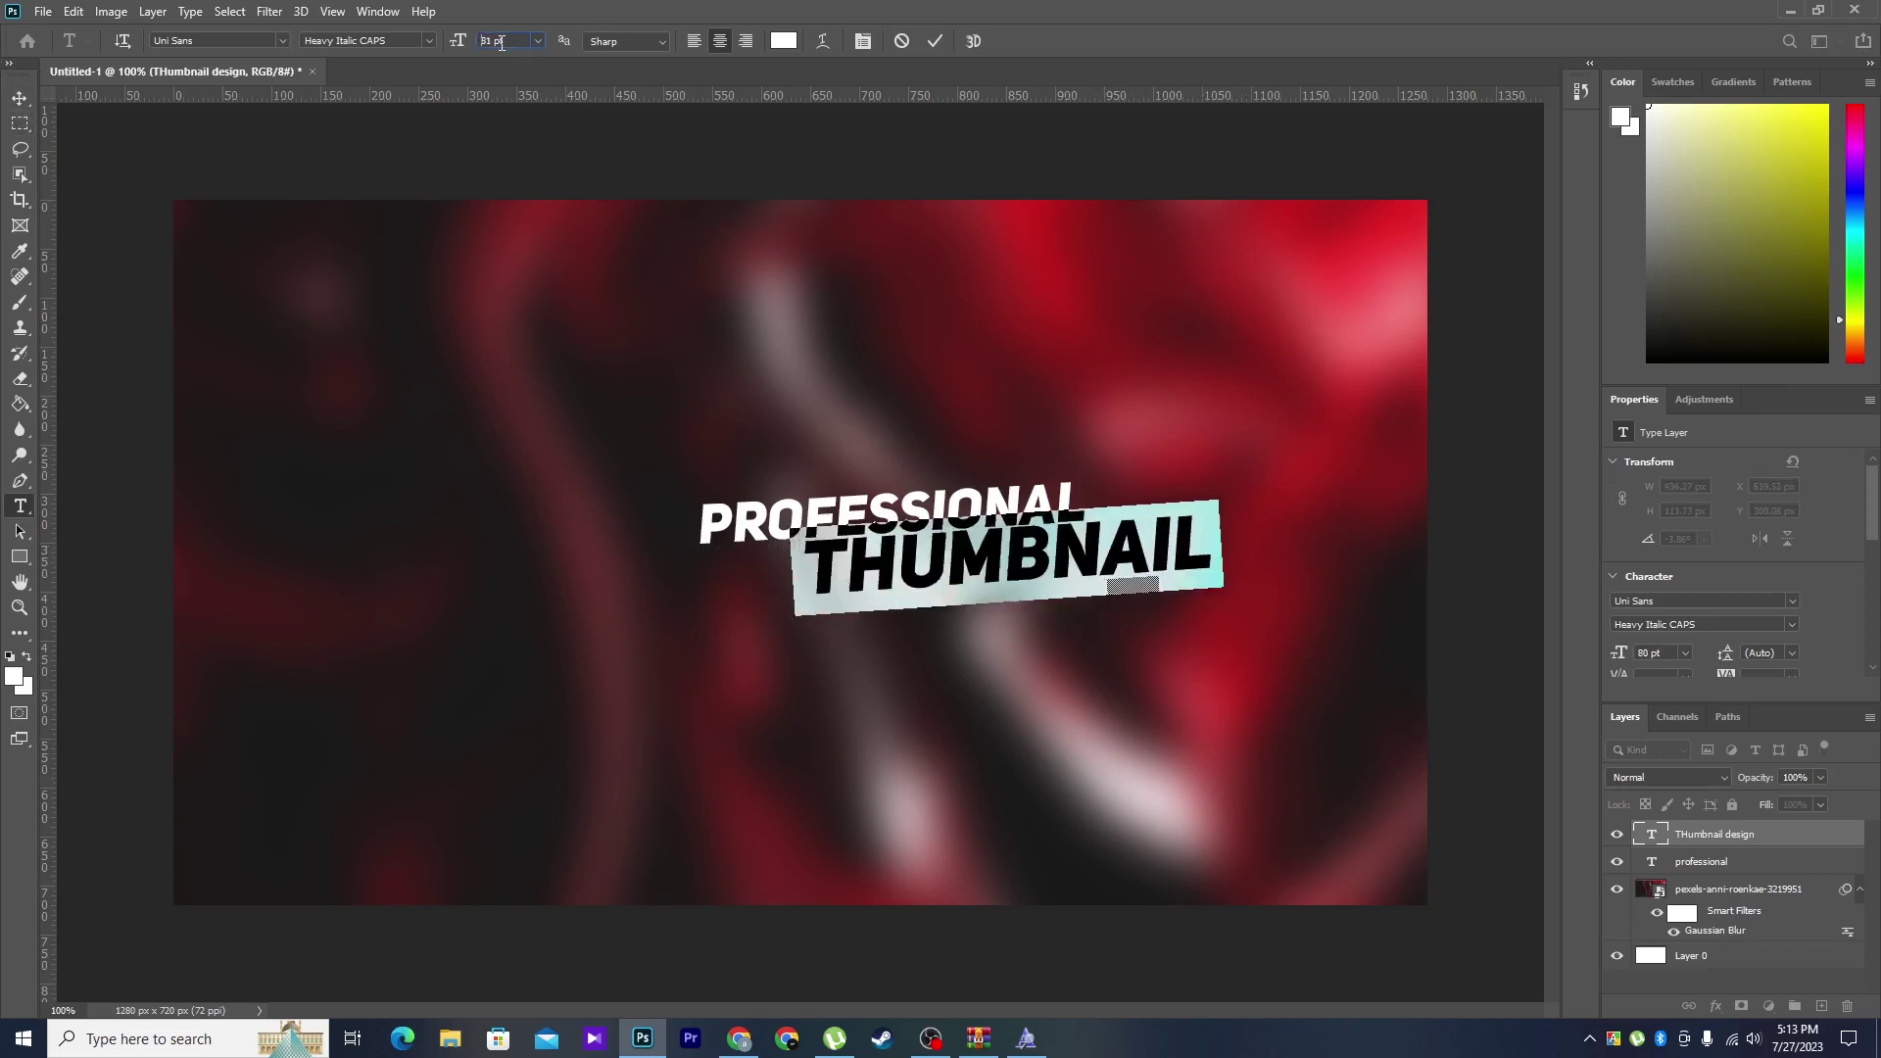
pyautogui.scroll(7, 502, 42)
pyautogui.scroll(7, 502, 42)
pyautogui.scroll(6, 502, 42)
pyautogui.scroll(14, 502, 42)
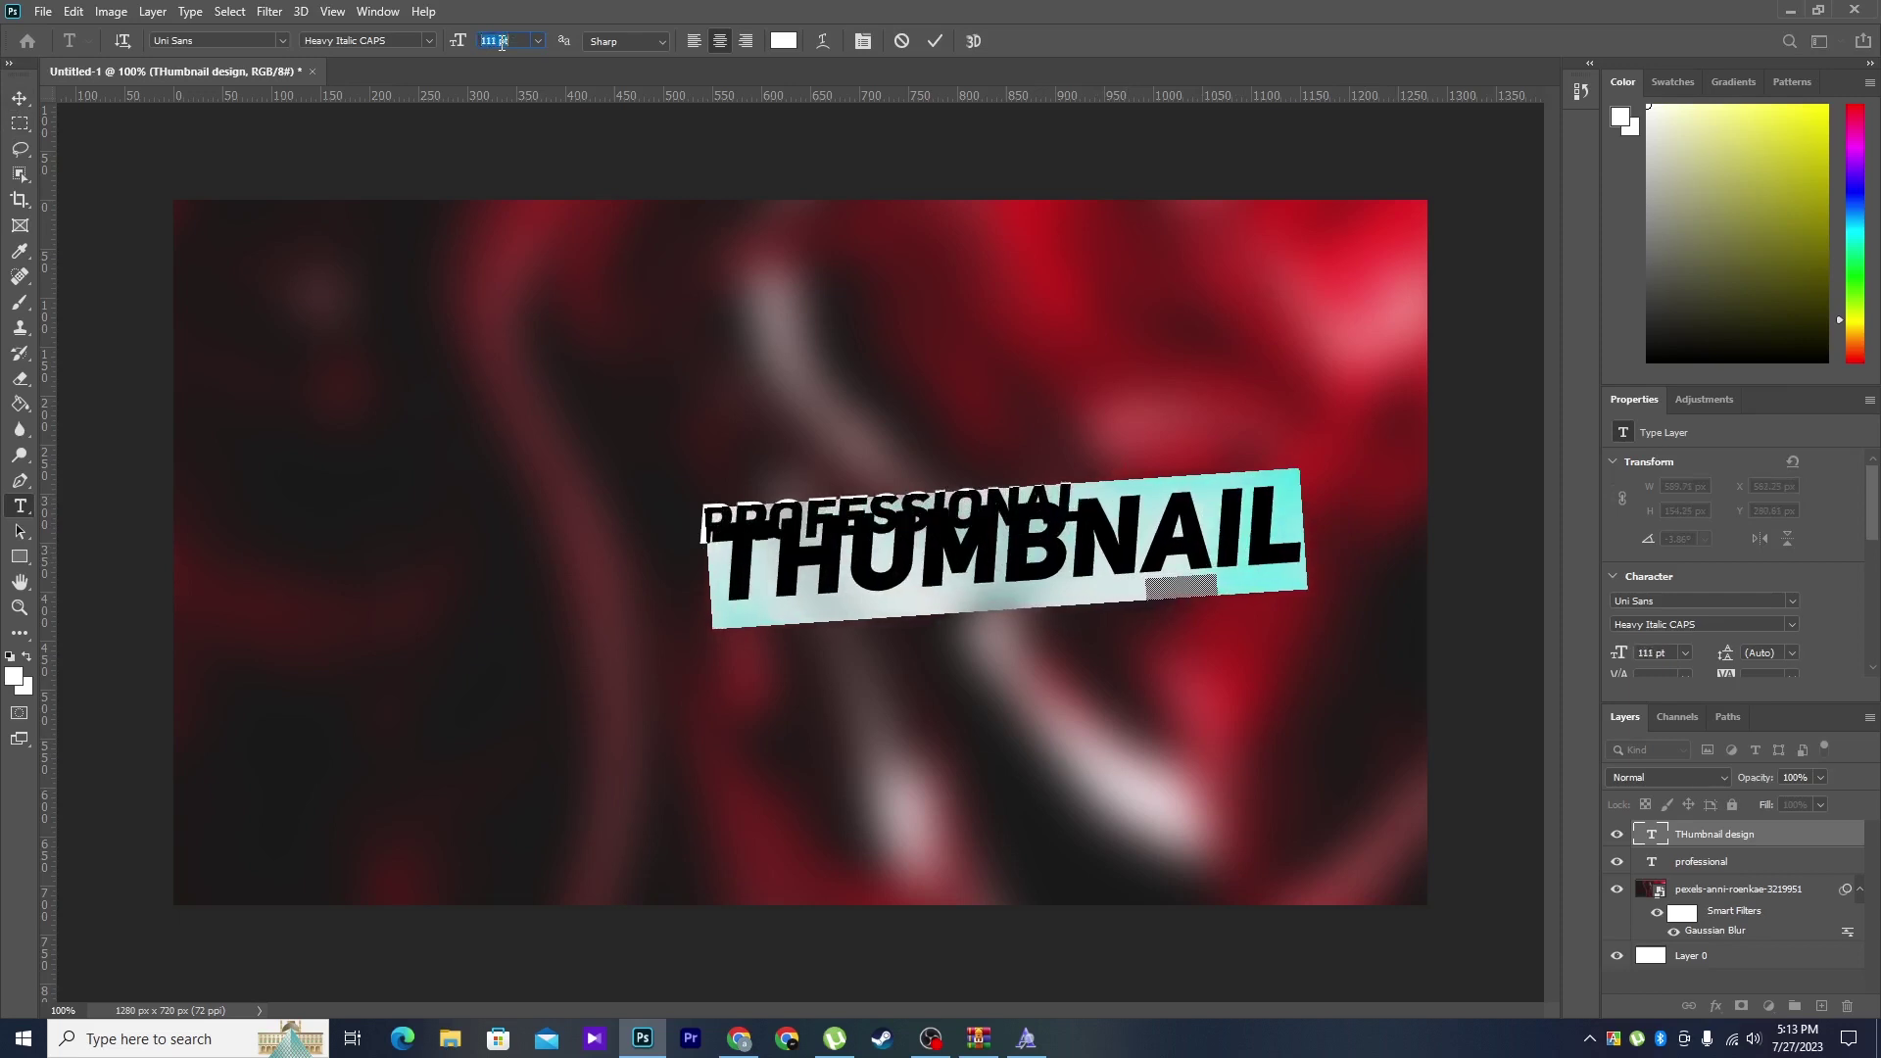
# - Restack THUMBNAIL directly beneath PROFESSIONAL and place a new text line below it
pyautogui.click(19, 98)
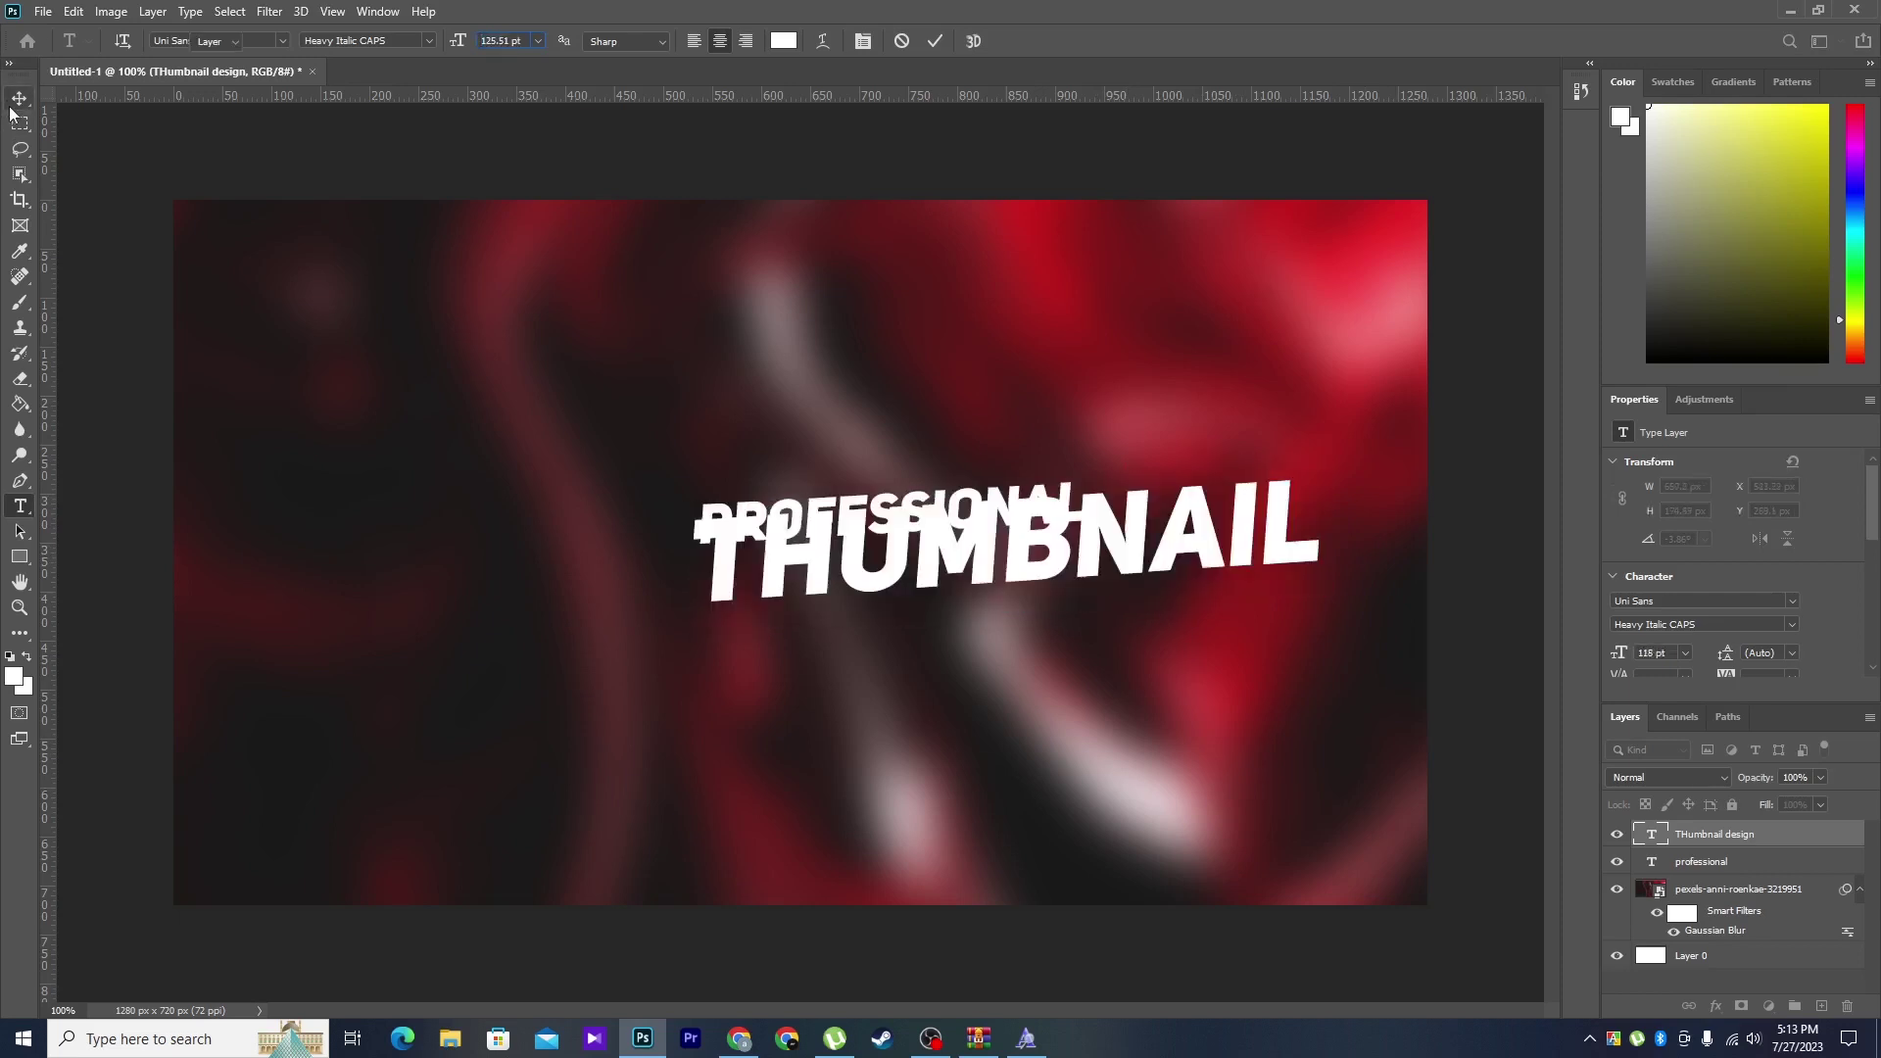
pyautogui.moveTo(1024, 549); pyautogui.dragTo(926, 590)
pyautogui.moveTo(926, 526); pyautogui.dragTo(987, 463)
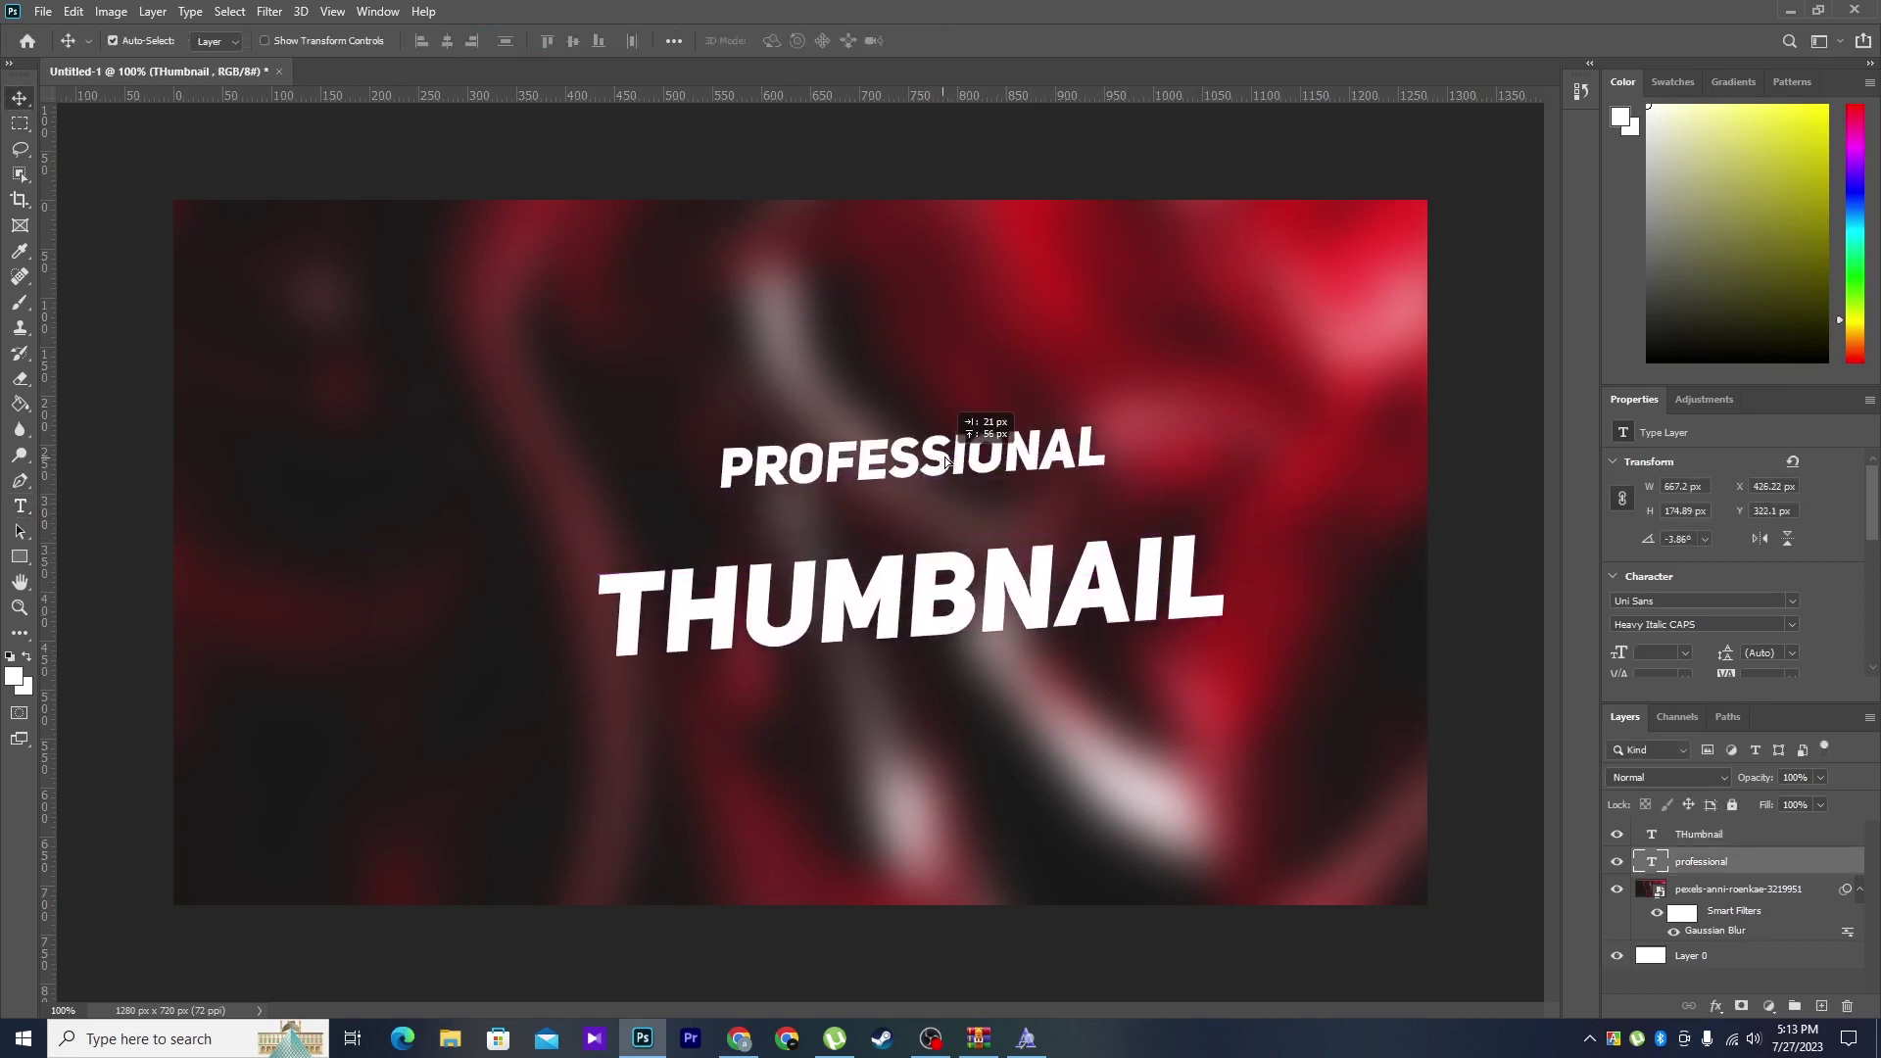
pyautogui.moveTo(1044, 596); pyautogui.dragTo(1101, 520)
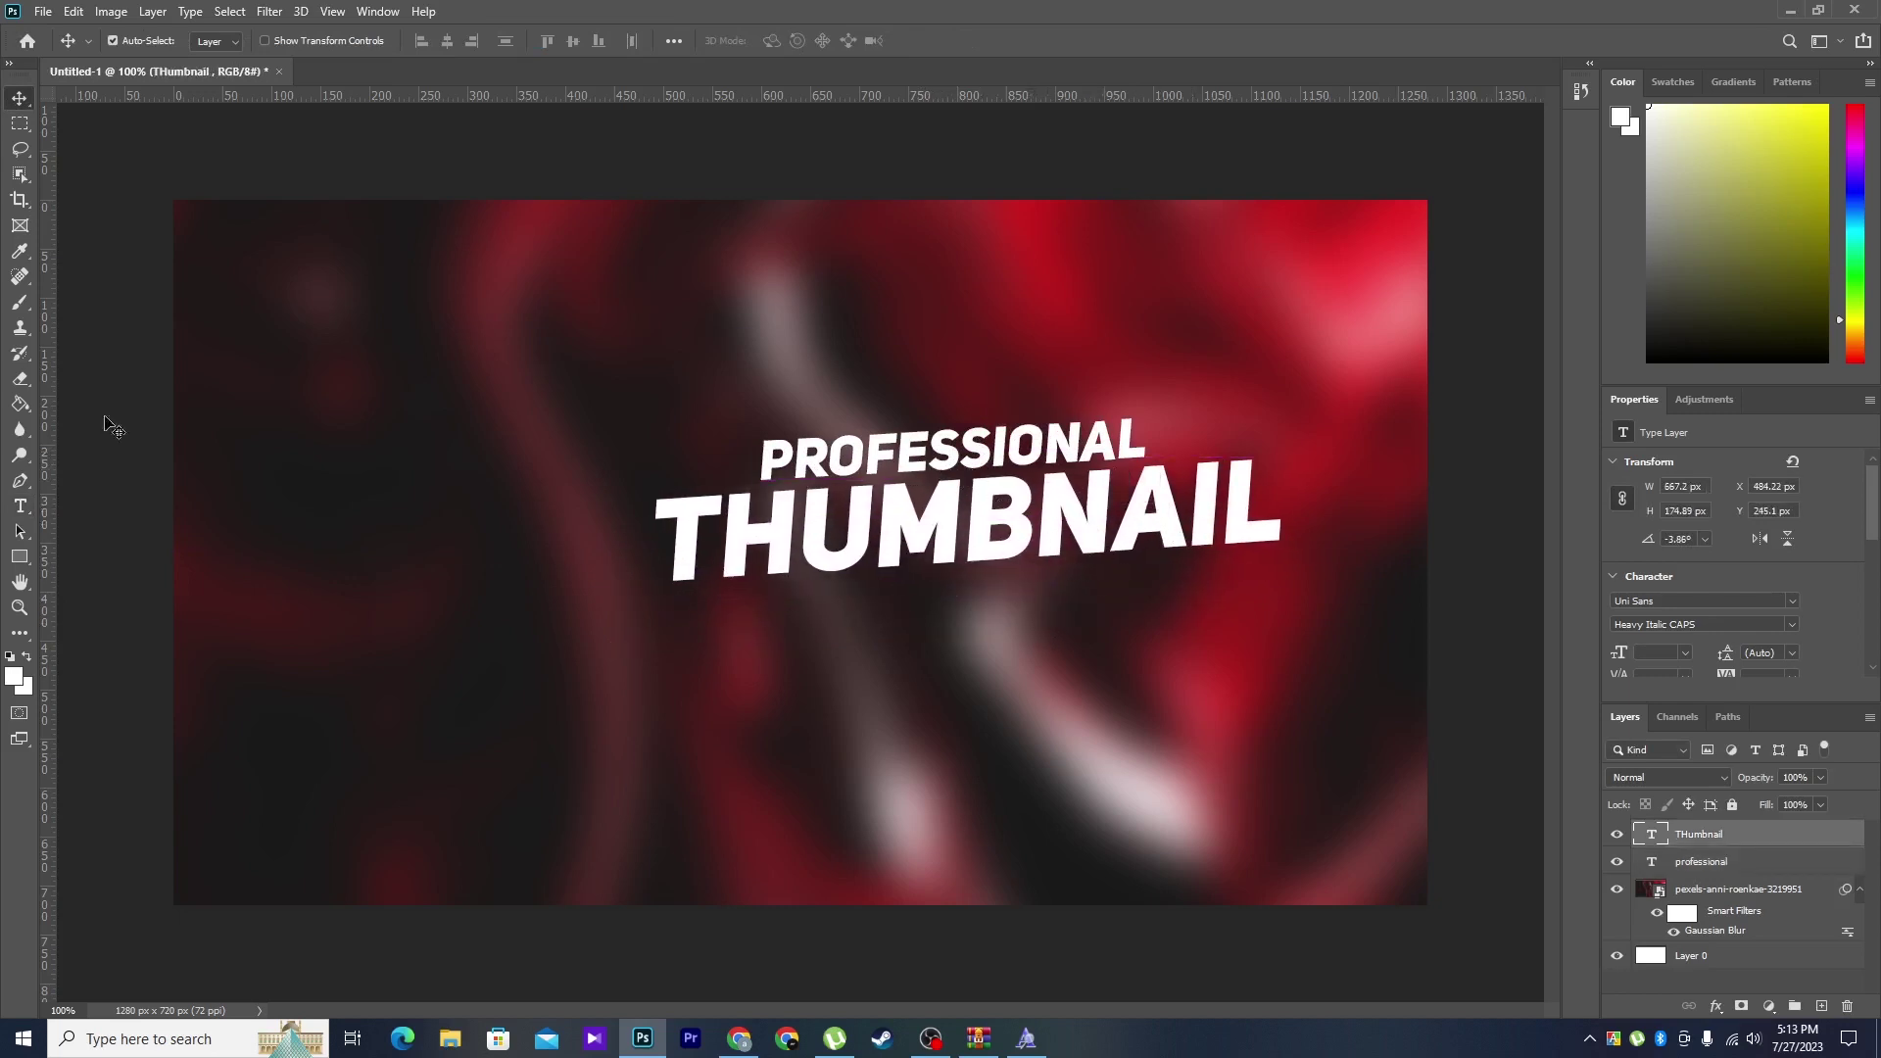
pyautogui.click(20, 506)
pyautogui.click(784, 704)
# - Finish typing DESIGN as the third line and enlarge it to 71 pt
pyautogui.press('BackSpace')
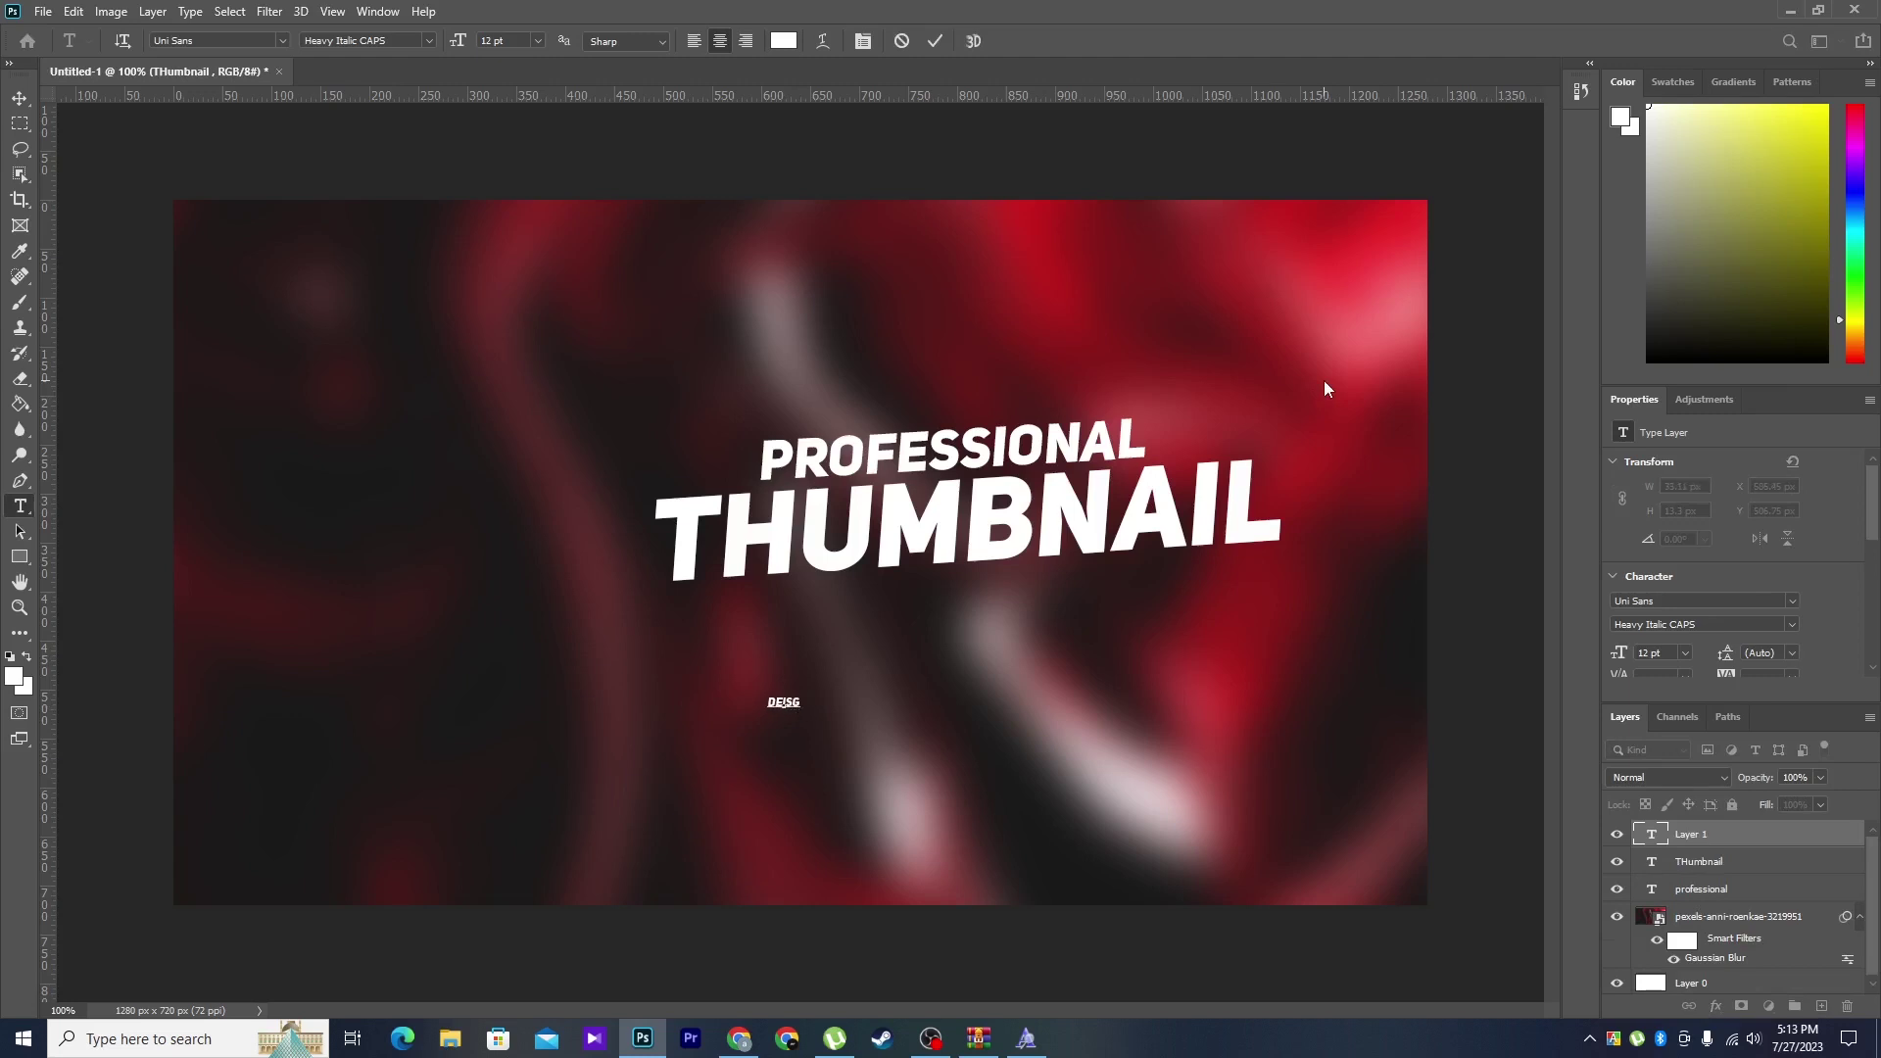
pyautogui.write('SIGN')
pyautogui.scroll(5, 499, 37)
pyautogui.scroll(7, 499, 37)
pyautogui.scroll(10, 499, 38)
pyautogui.scroll(5, 498, 37)
pyautogui.scroll(6, 499, 38)
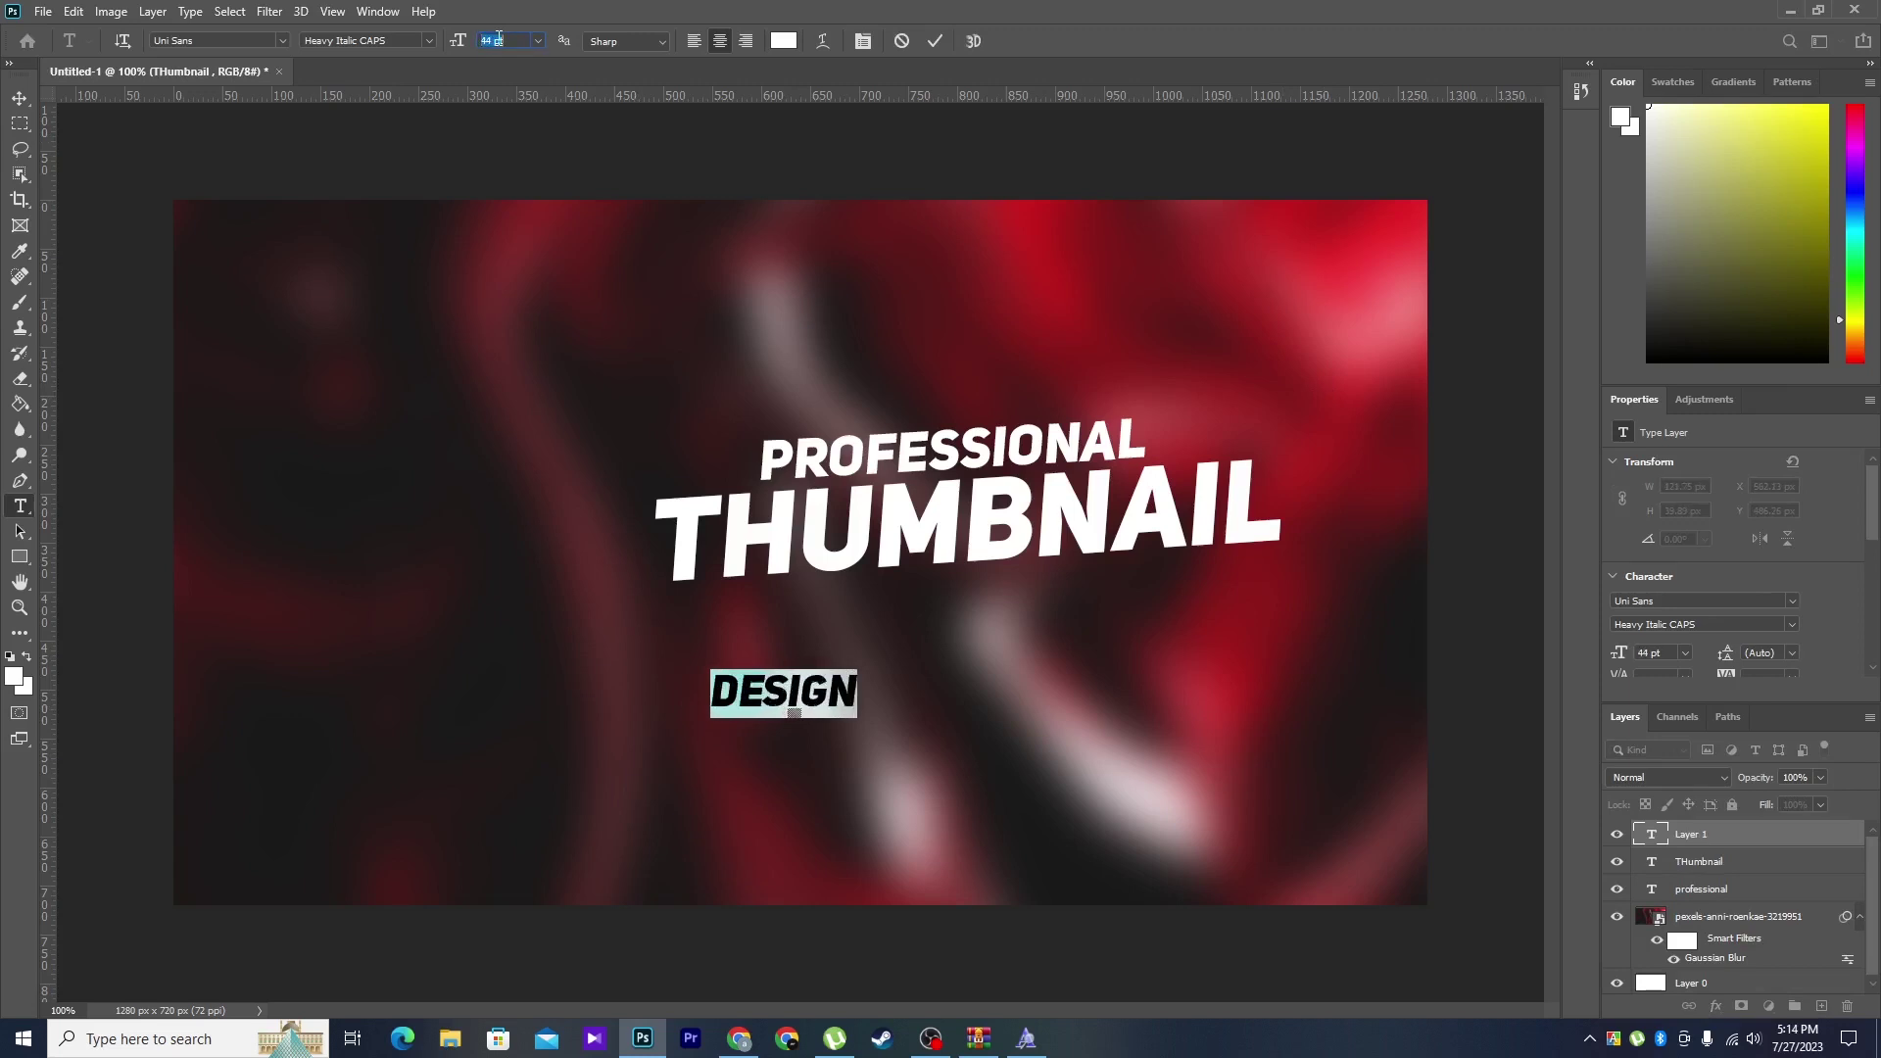
pyautogui.scroll(6, 499, 38)
pyautogui.scroll(7, 499, 38)
pyautogui.scroll(6, 499, 37)
pyautogui.scroll(2, 499, 38)
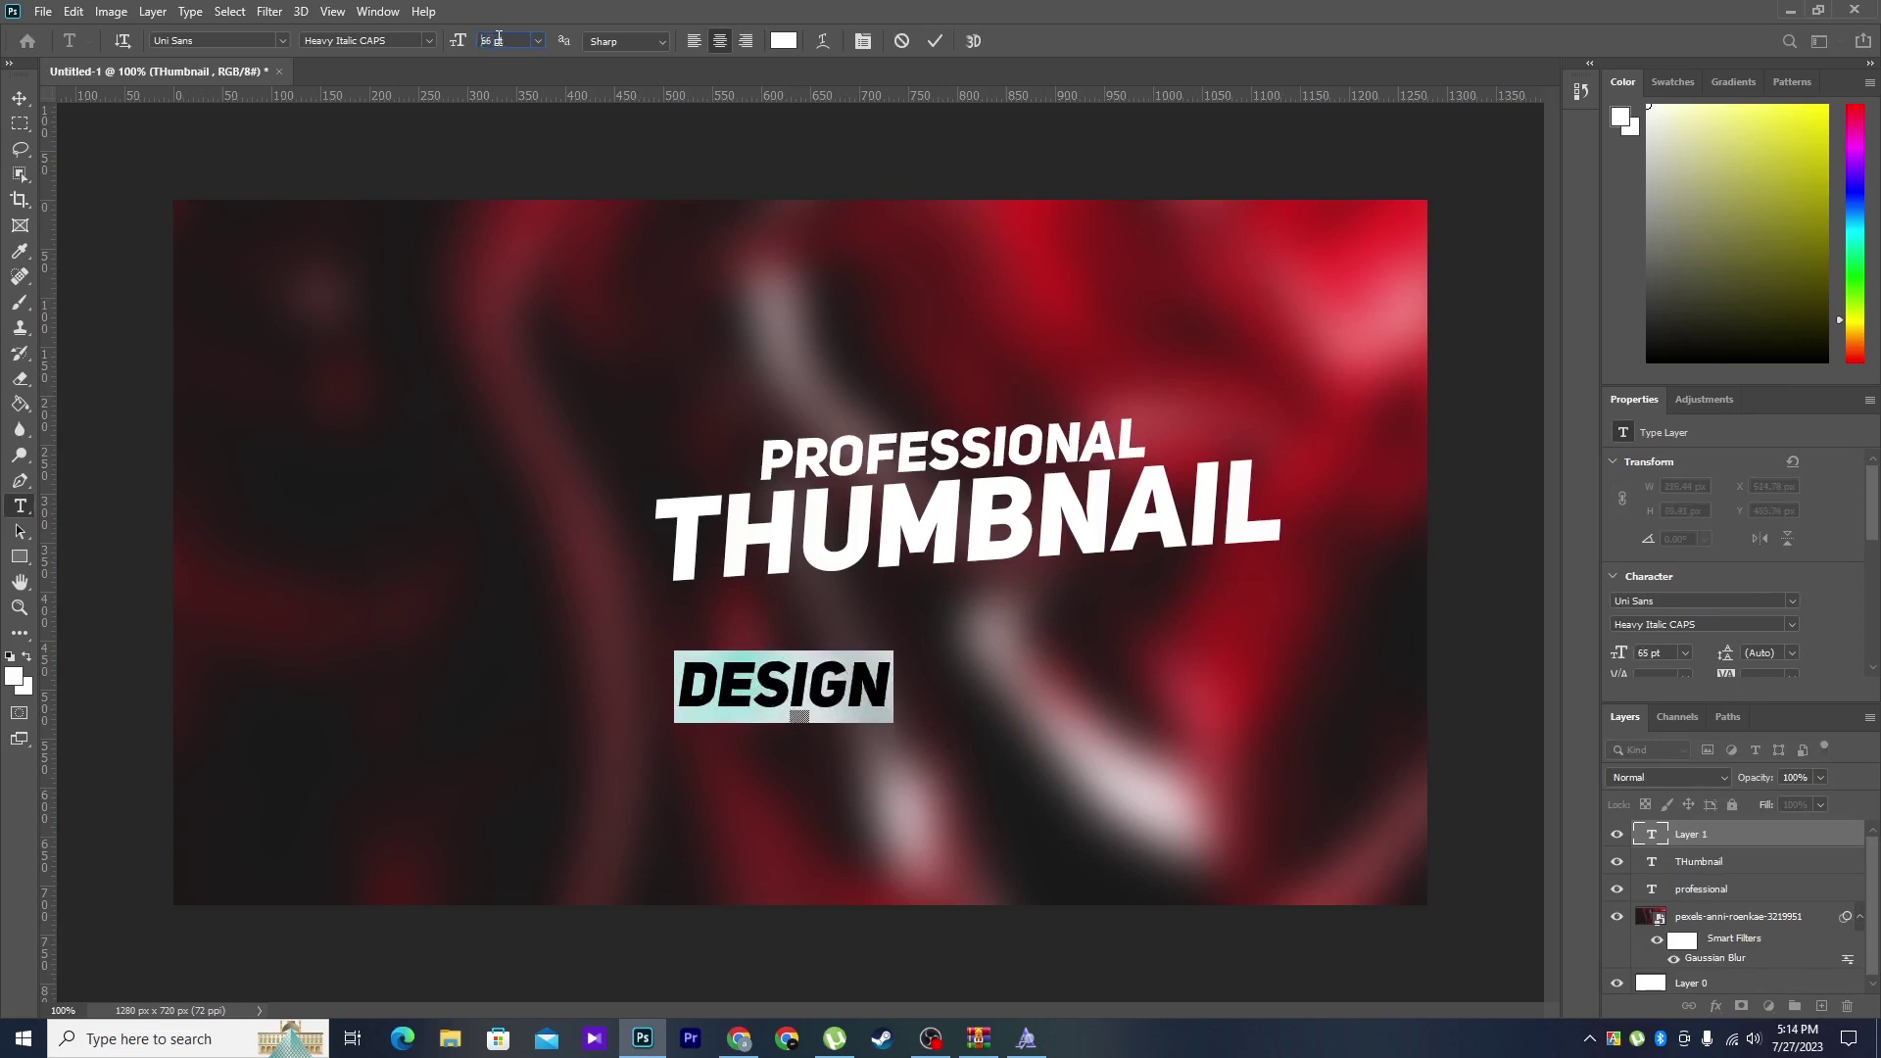
pyautogui.scroll(2, 498, 37)
pyautogui.scroll(2, 499, 37)
pyautogui.scroll(1, 499, 37)
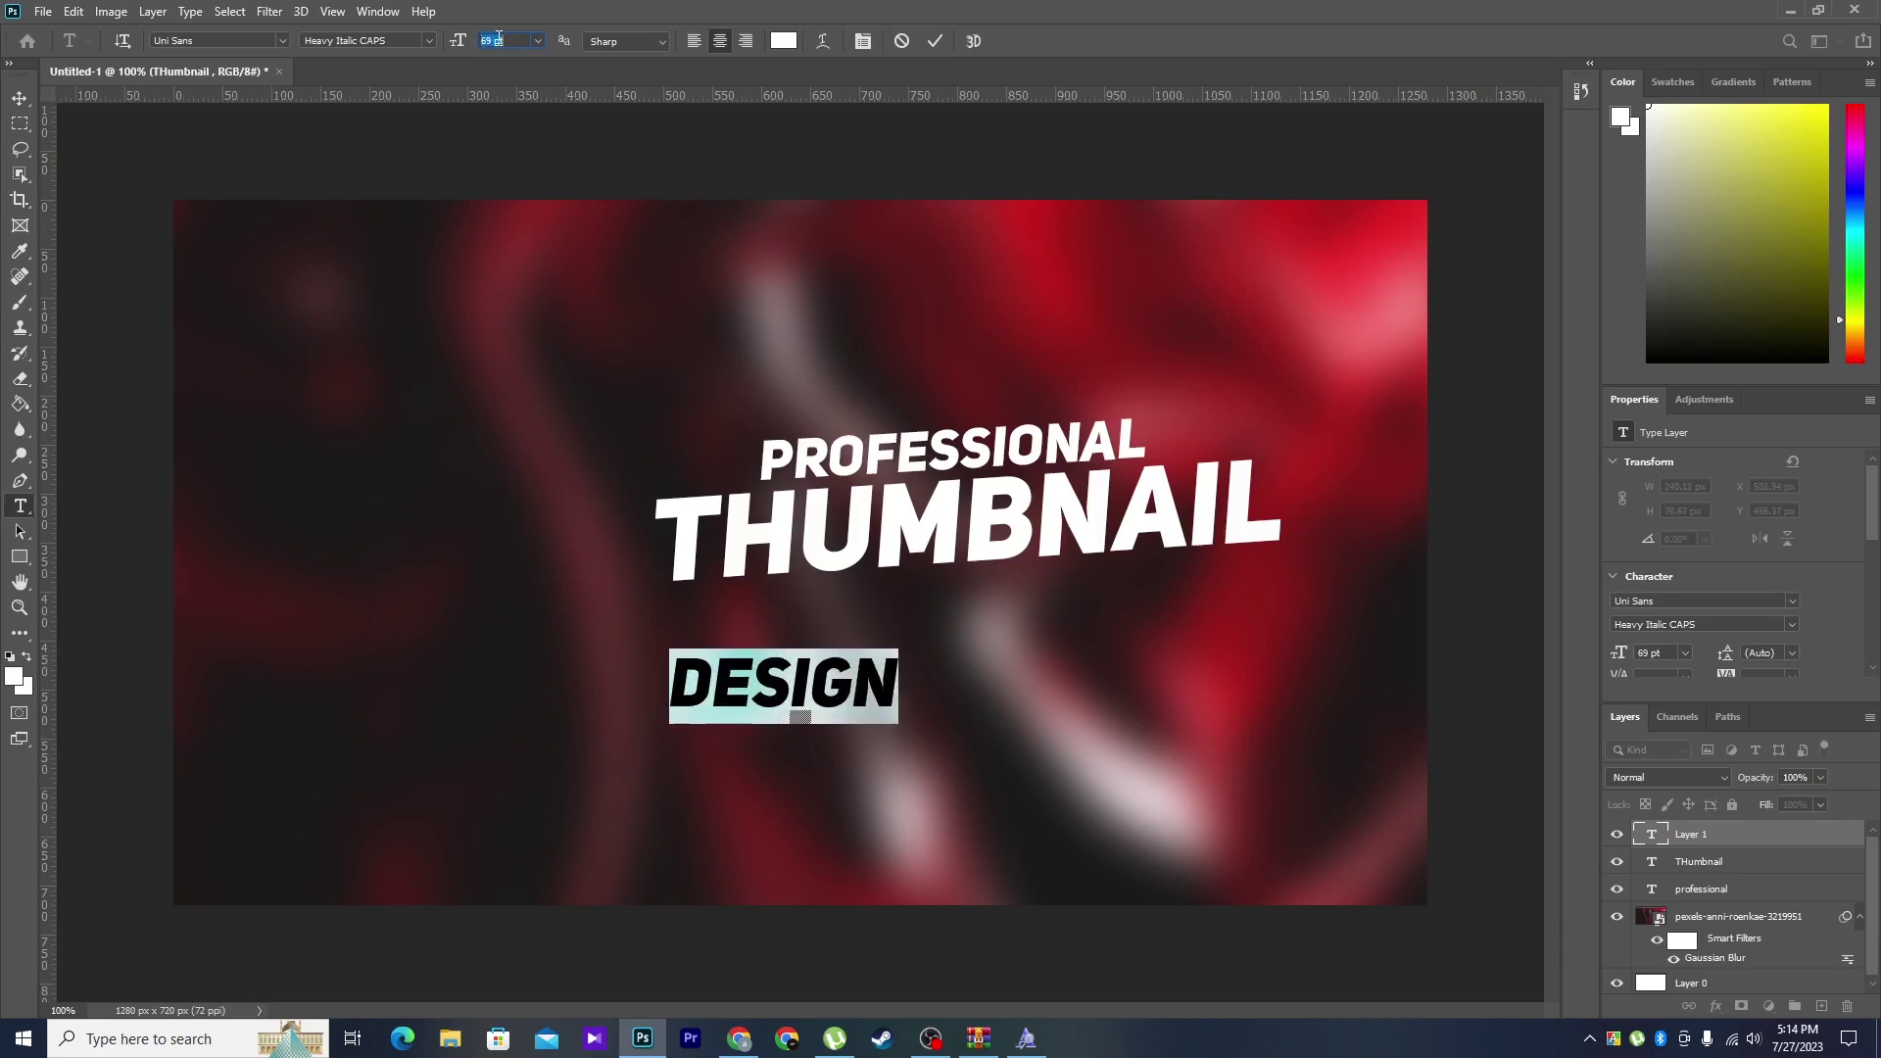
# - Move DESIGN under THUMBNAIL and tilt it about -3.7° to match the title
pyautogui.click(19, 98)
pyautogui.moveTo(906, 741)
pyautogui.mouseDown()
pyautogui.moveTo(1068, 661)
pyautogui.moveTo(1109, 666)
pyautogui.mouseUp()
pyautogui.hotkey('ctrl', 't')
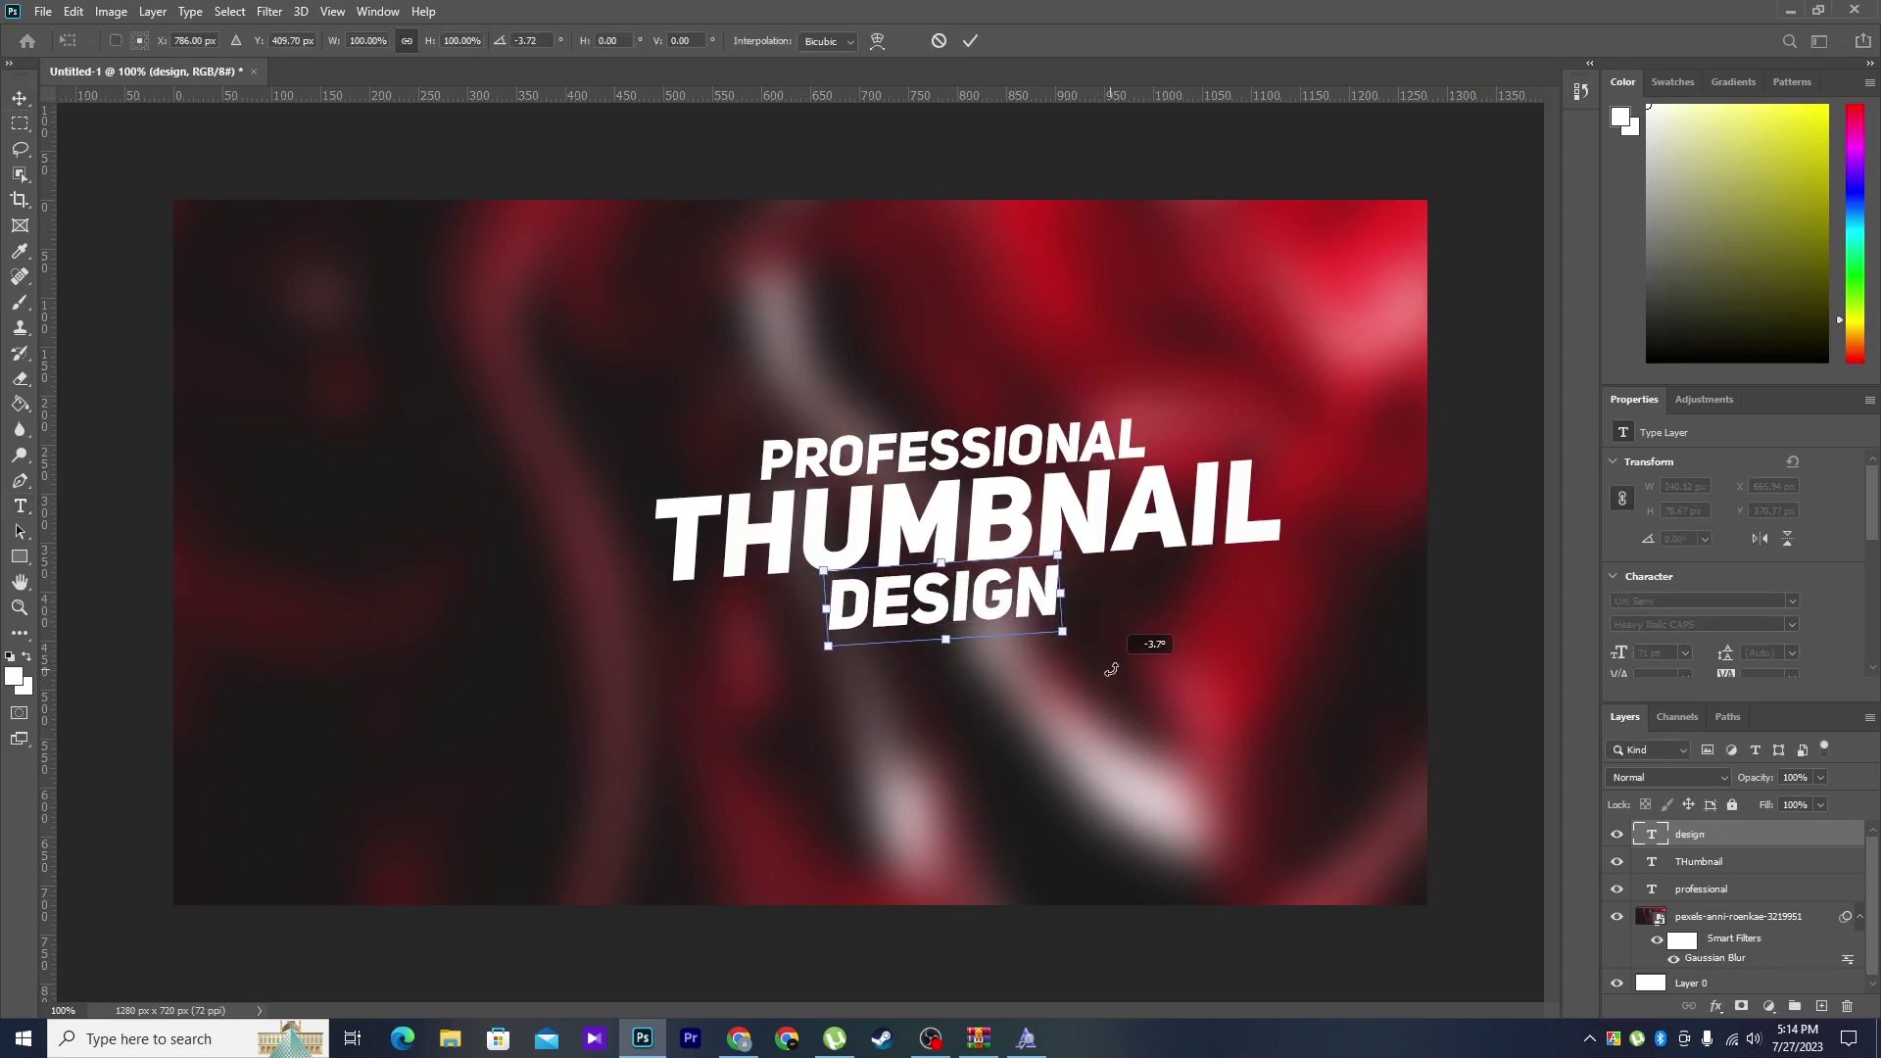
pyautogui.press('Return')
# - Insert spaces between DESIGN's letters so it reads D E S I G N, then commit
pyautogui.doubleClick(877, 600)
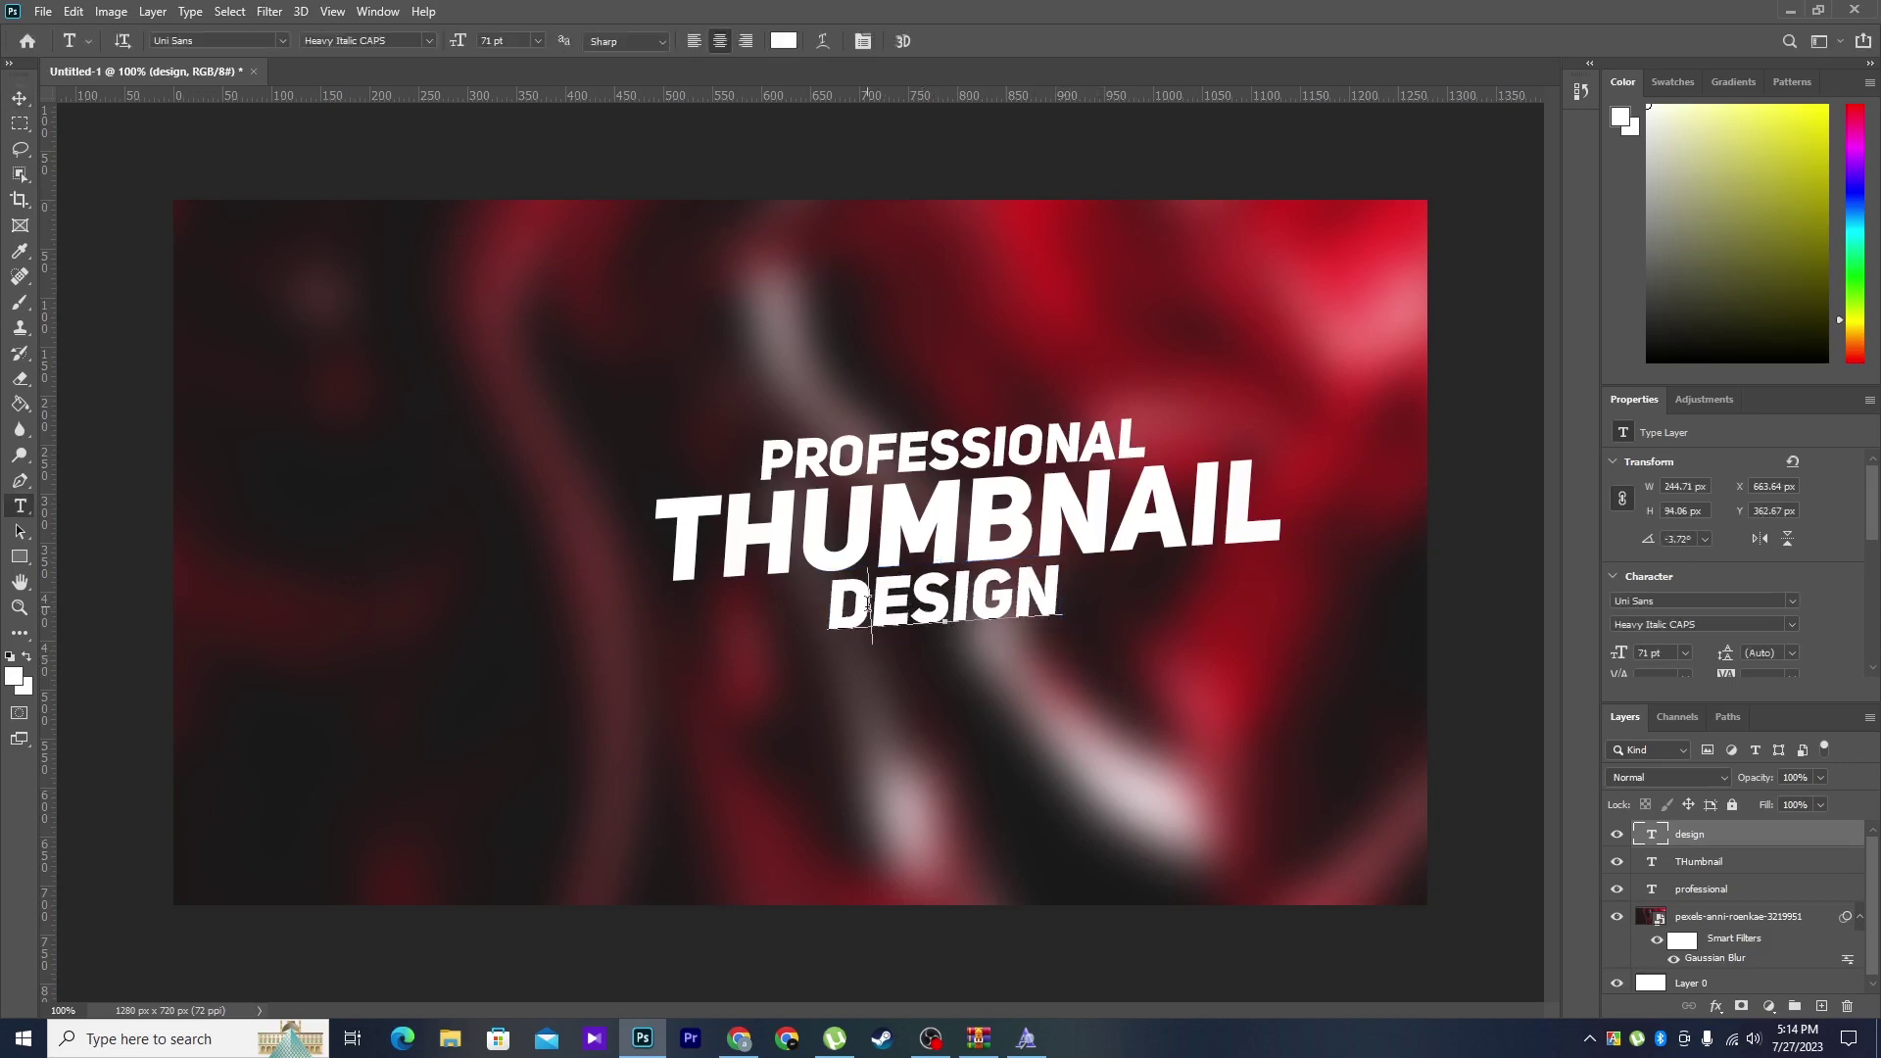
pyautogui.click(921, 595)
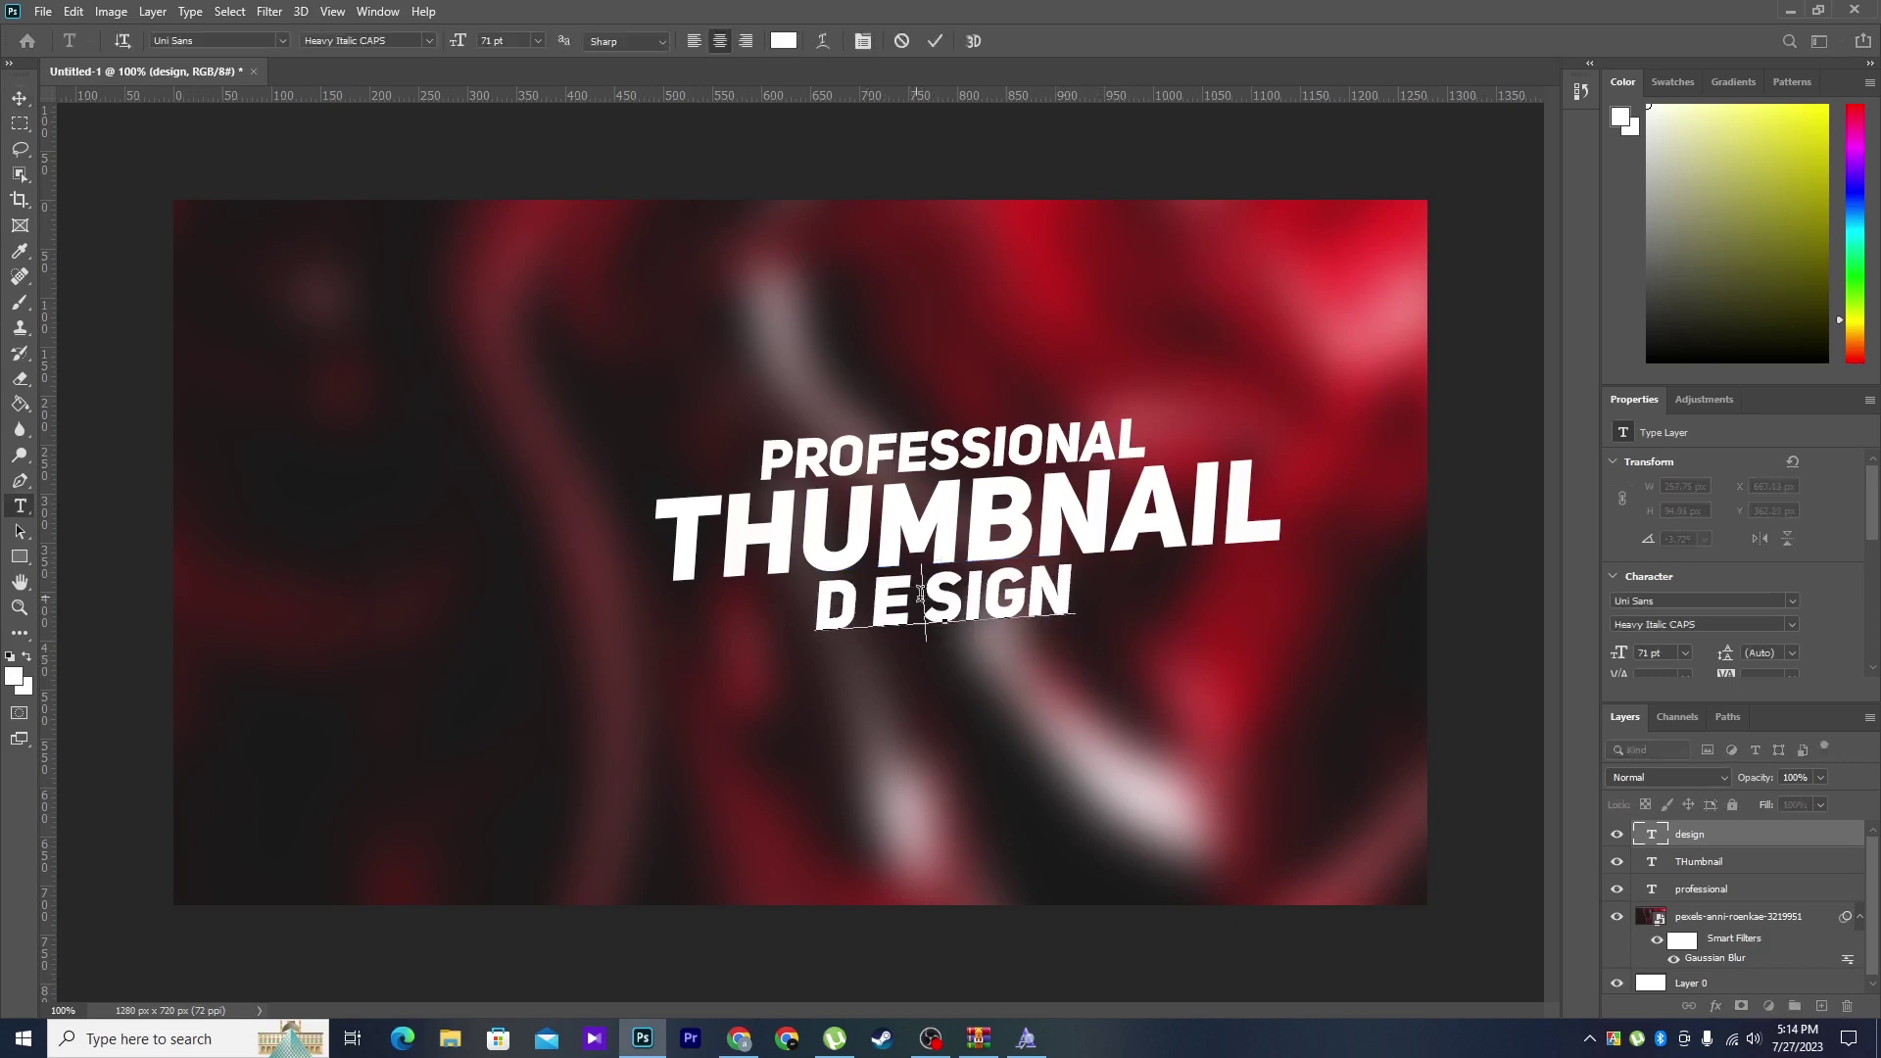
pyautogui.click(998, 592)
pyautogui.click(853, 599)
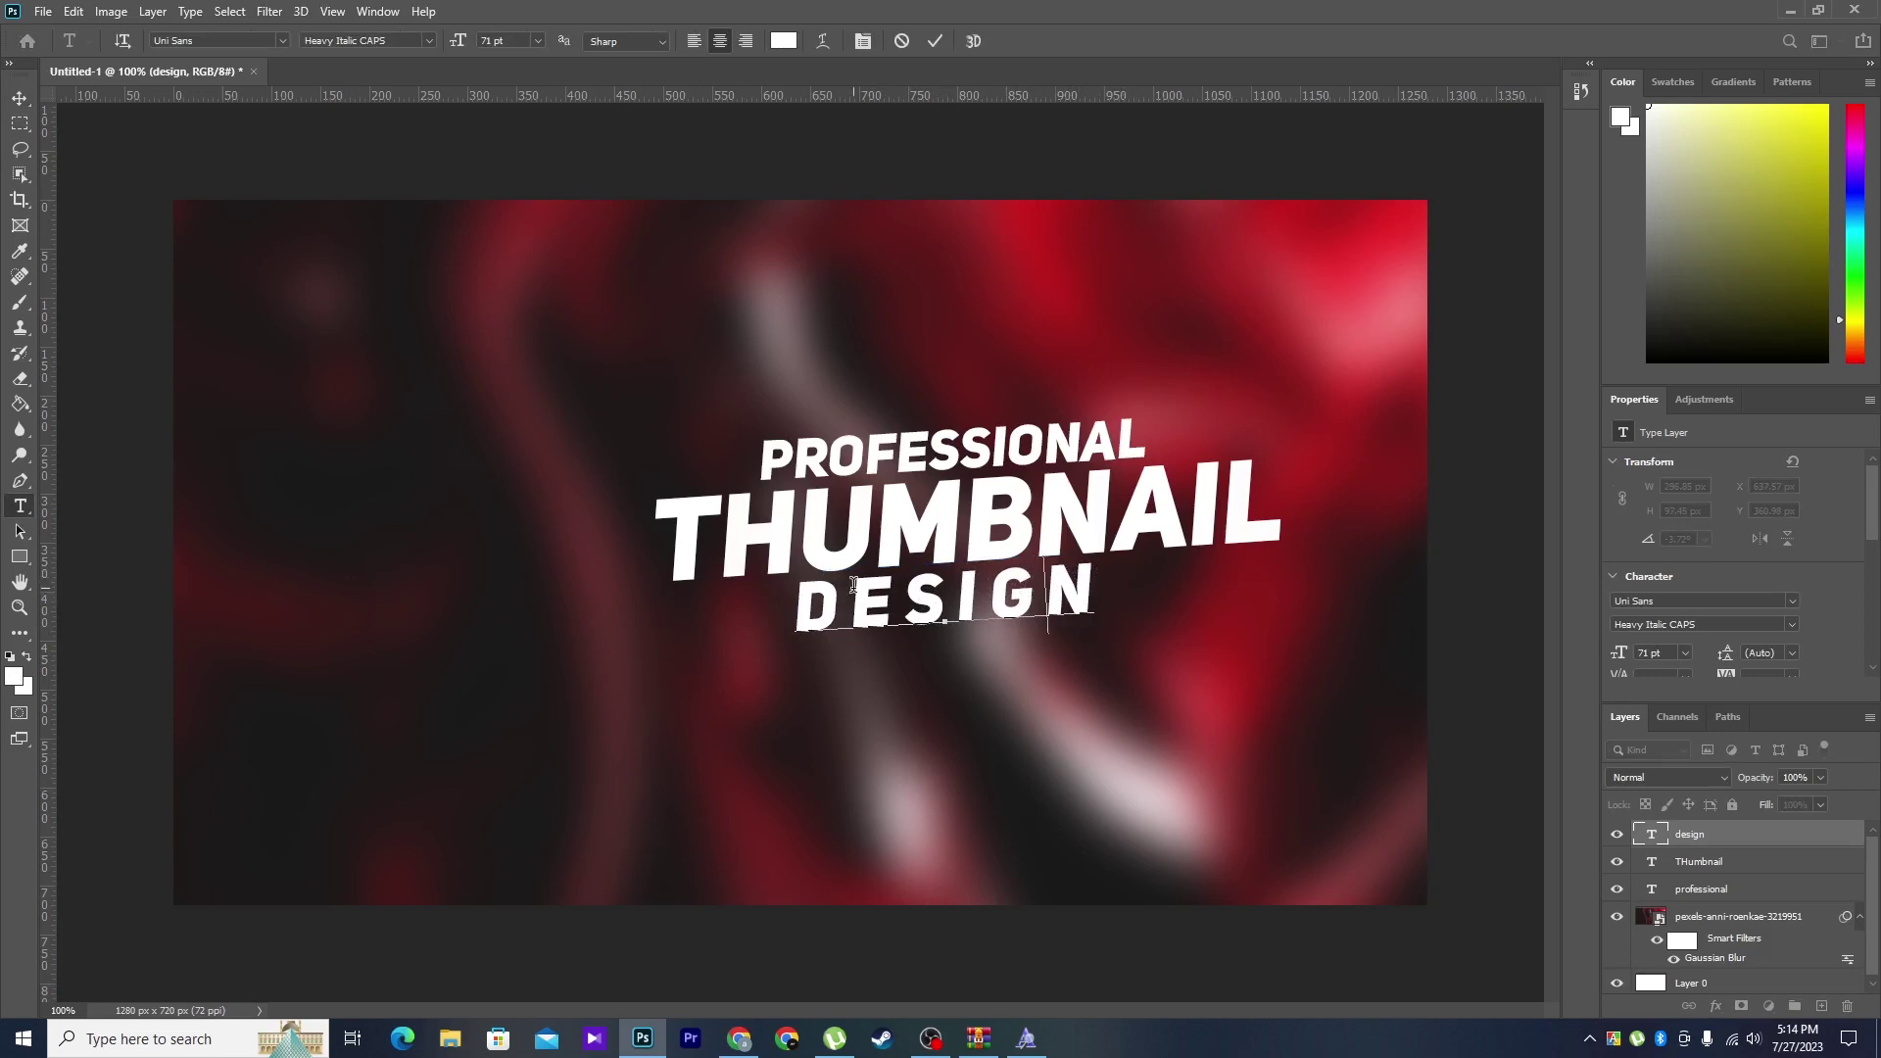
pyautogui.click(903, 595)
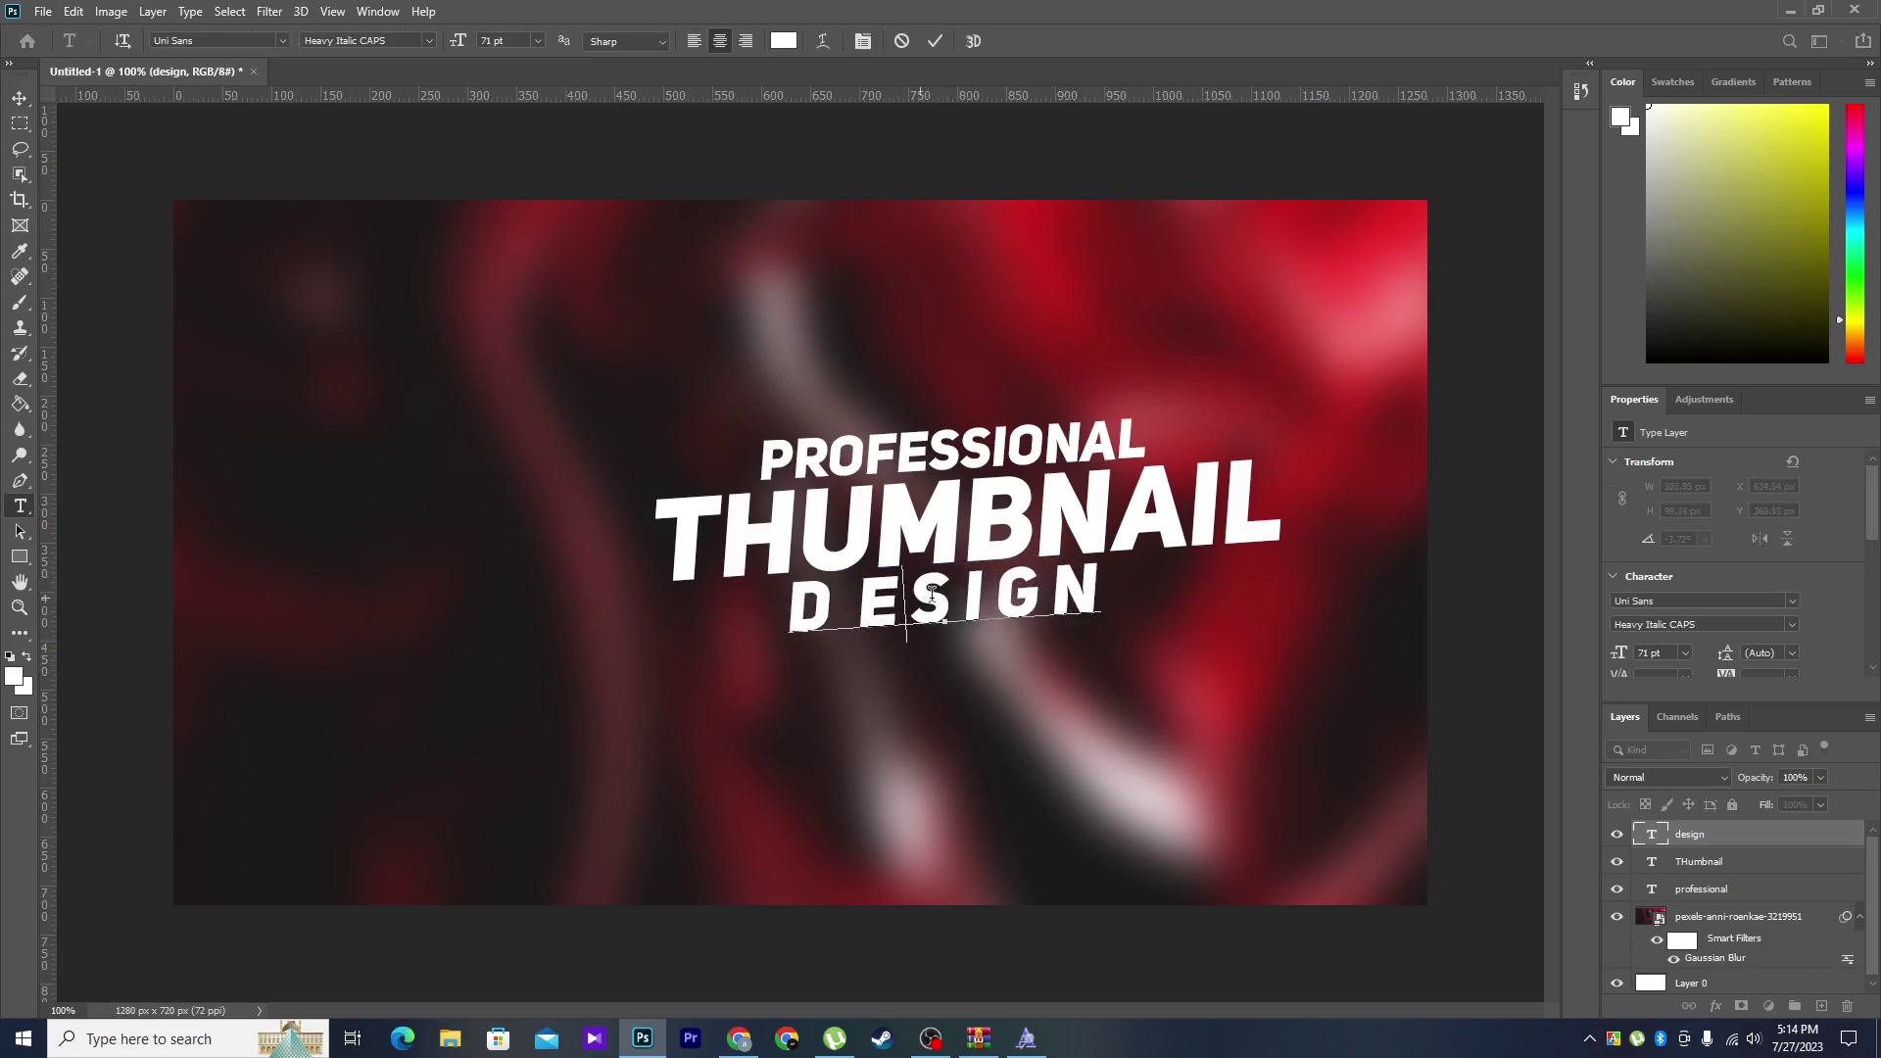
pyautogui.click(1007, 590)
pyautogui.click(1056, 588)
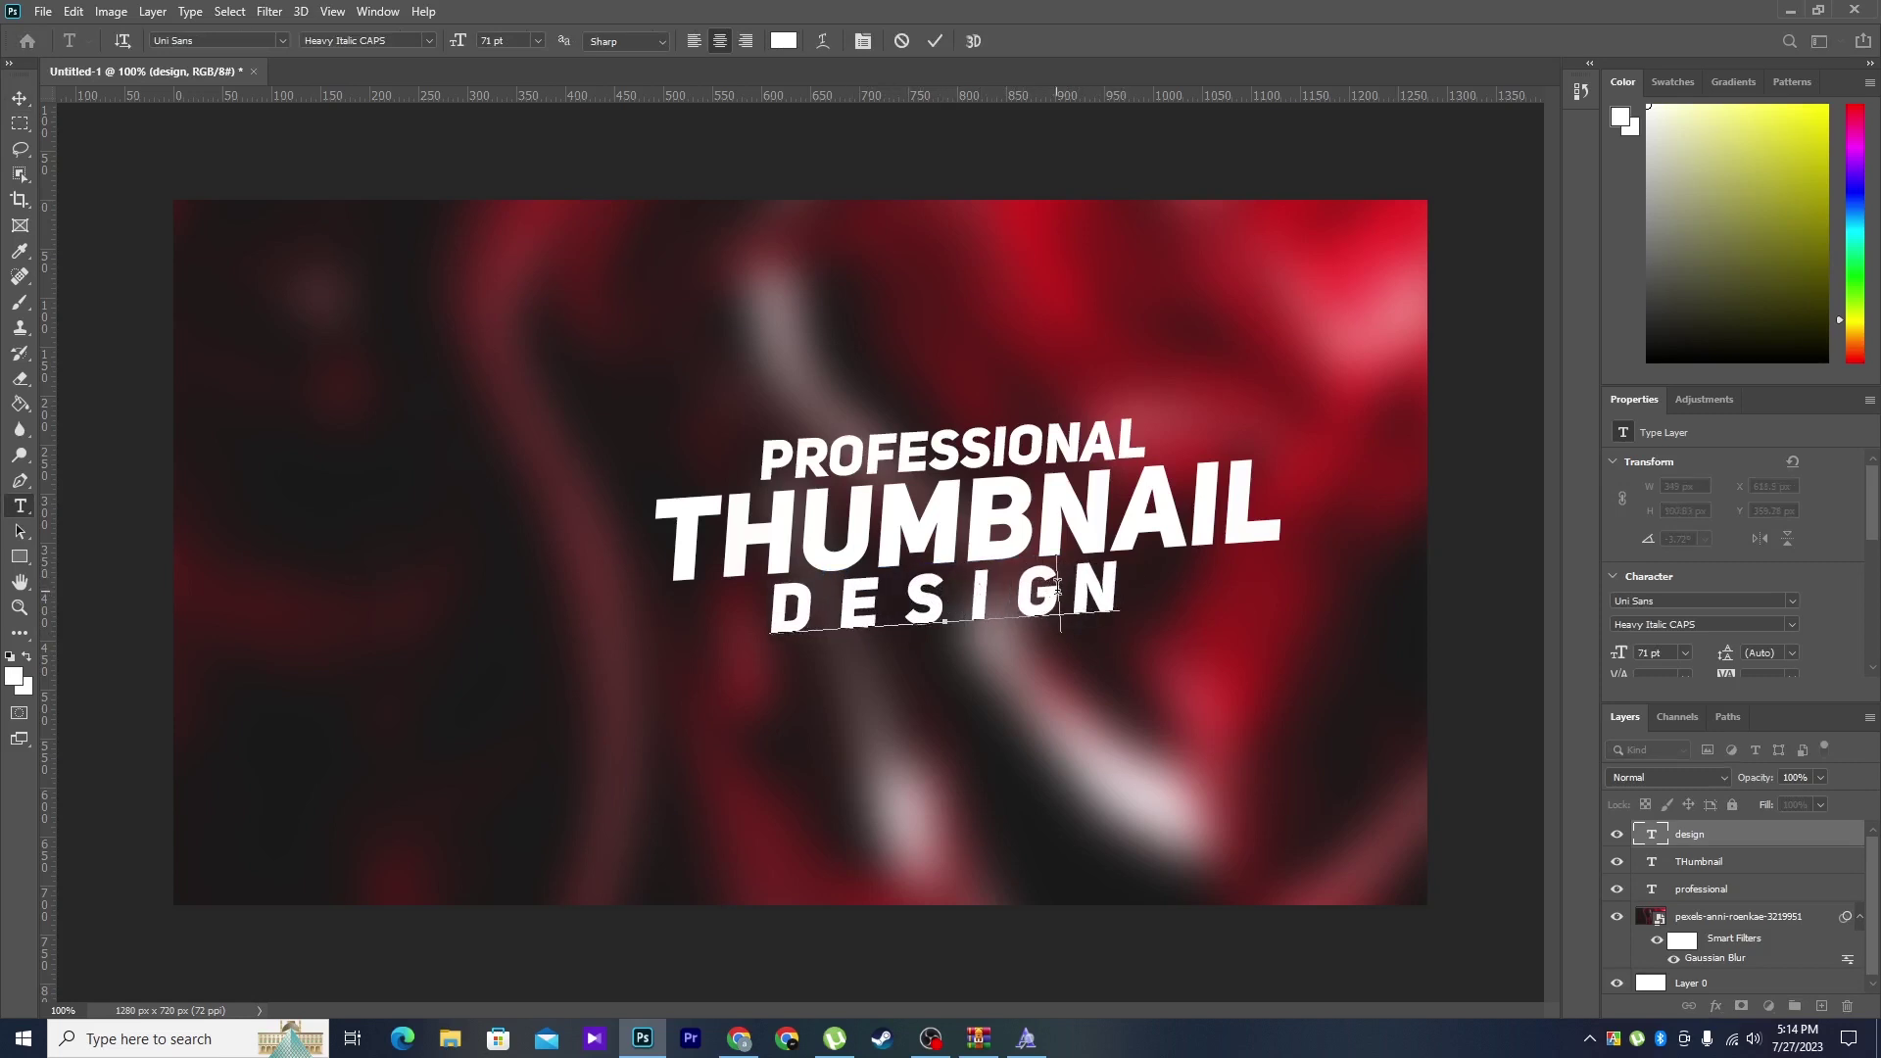
pyautogui.click(20, 98)
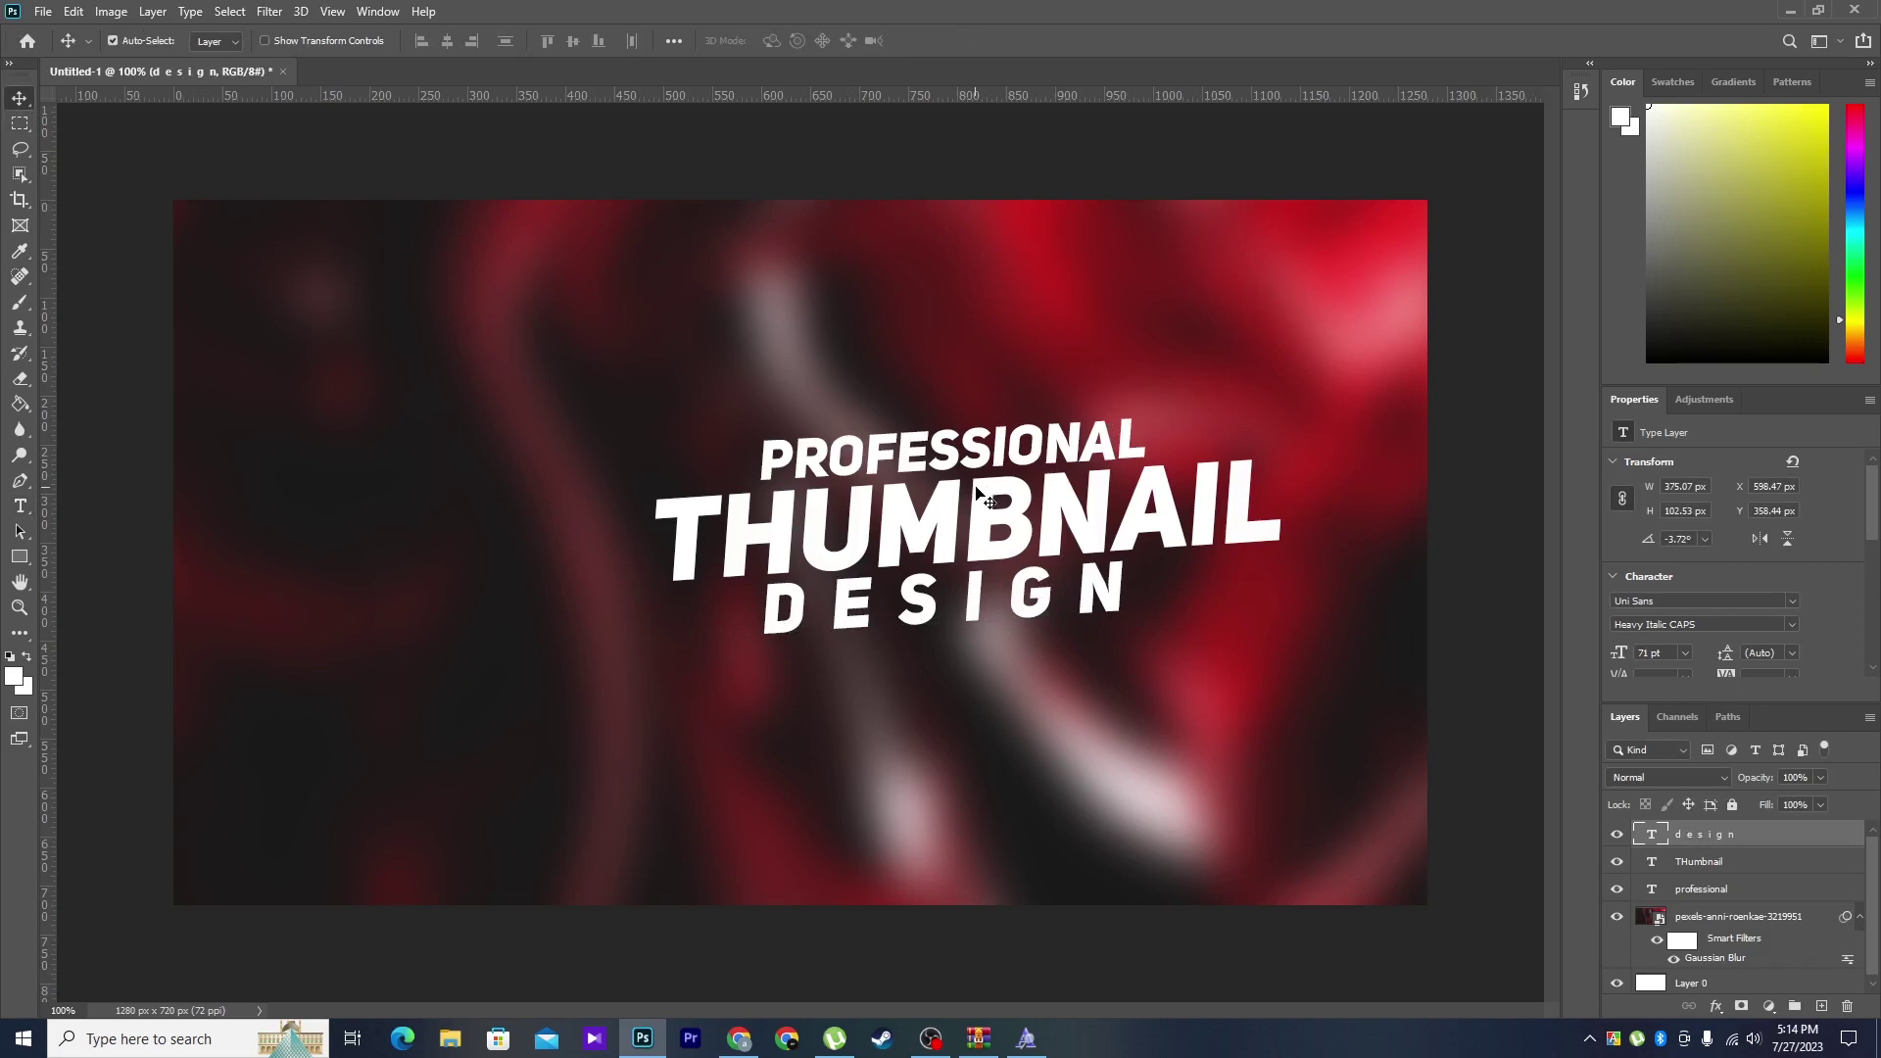
# - Add a drop shadow to THUMBNAIL with 77% opacity and size 7
pyautogui.rightClick(1722, 861)
pyautogui.click(1513, 152)
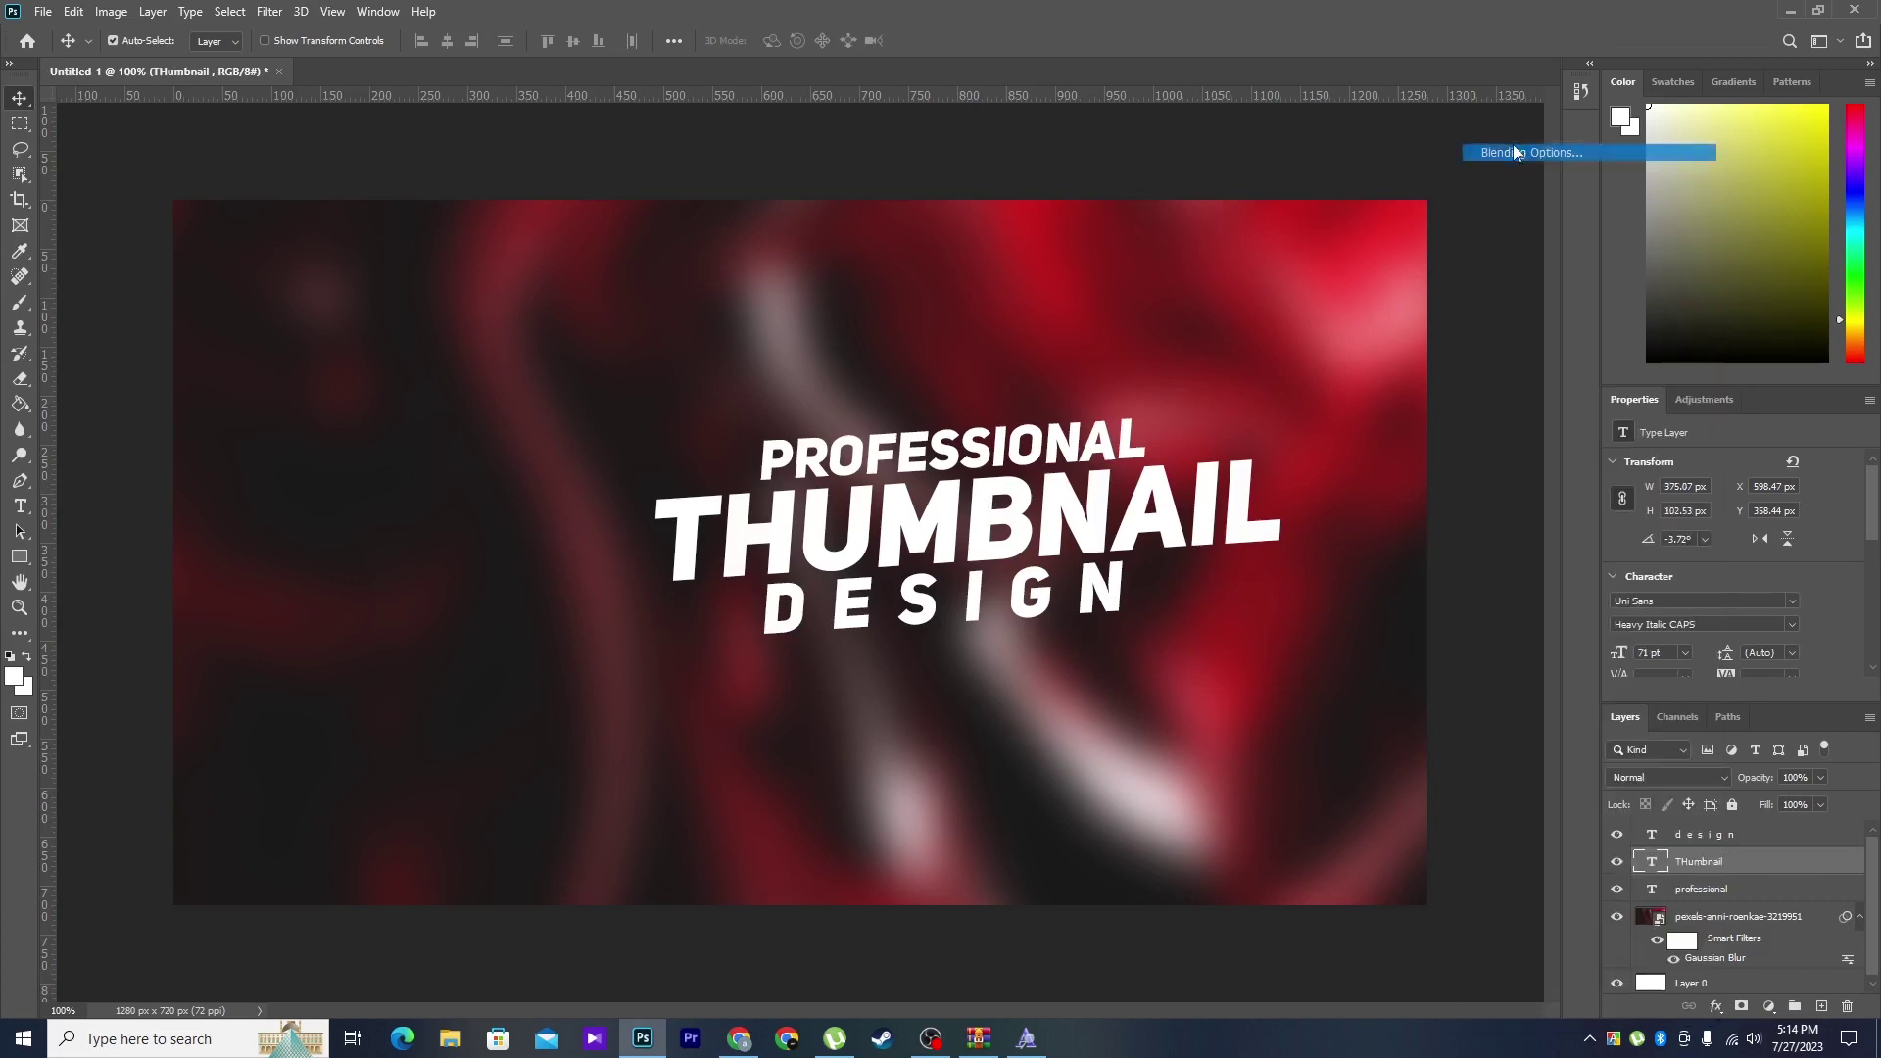
pyautogui.moveTo(1085, 545); pyautogui.dragTo(1595, 286)
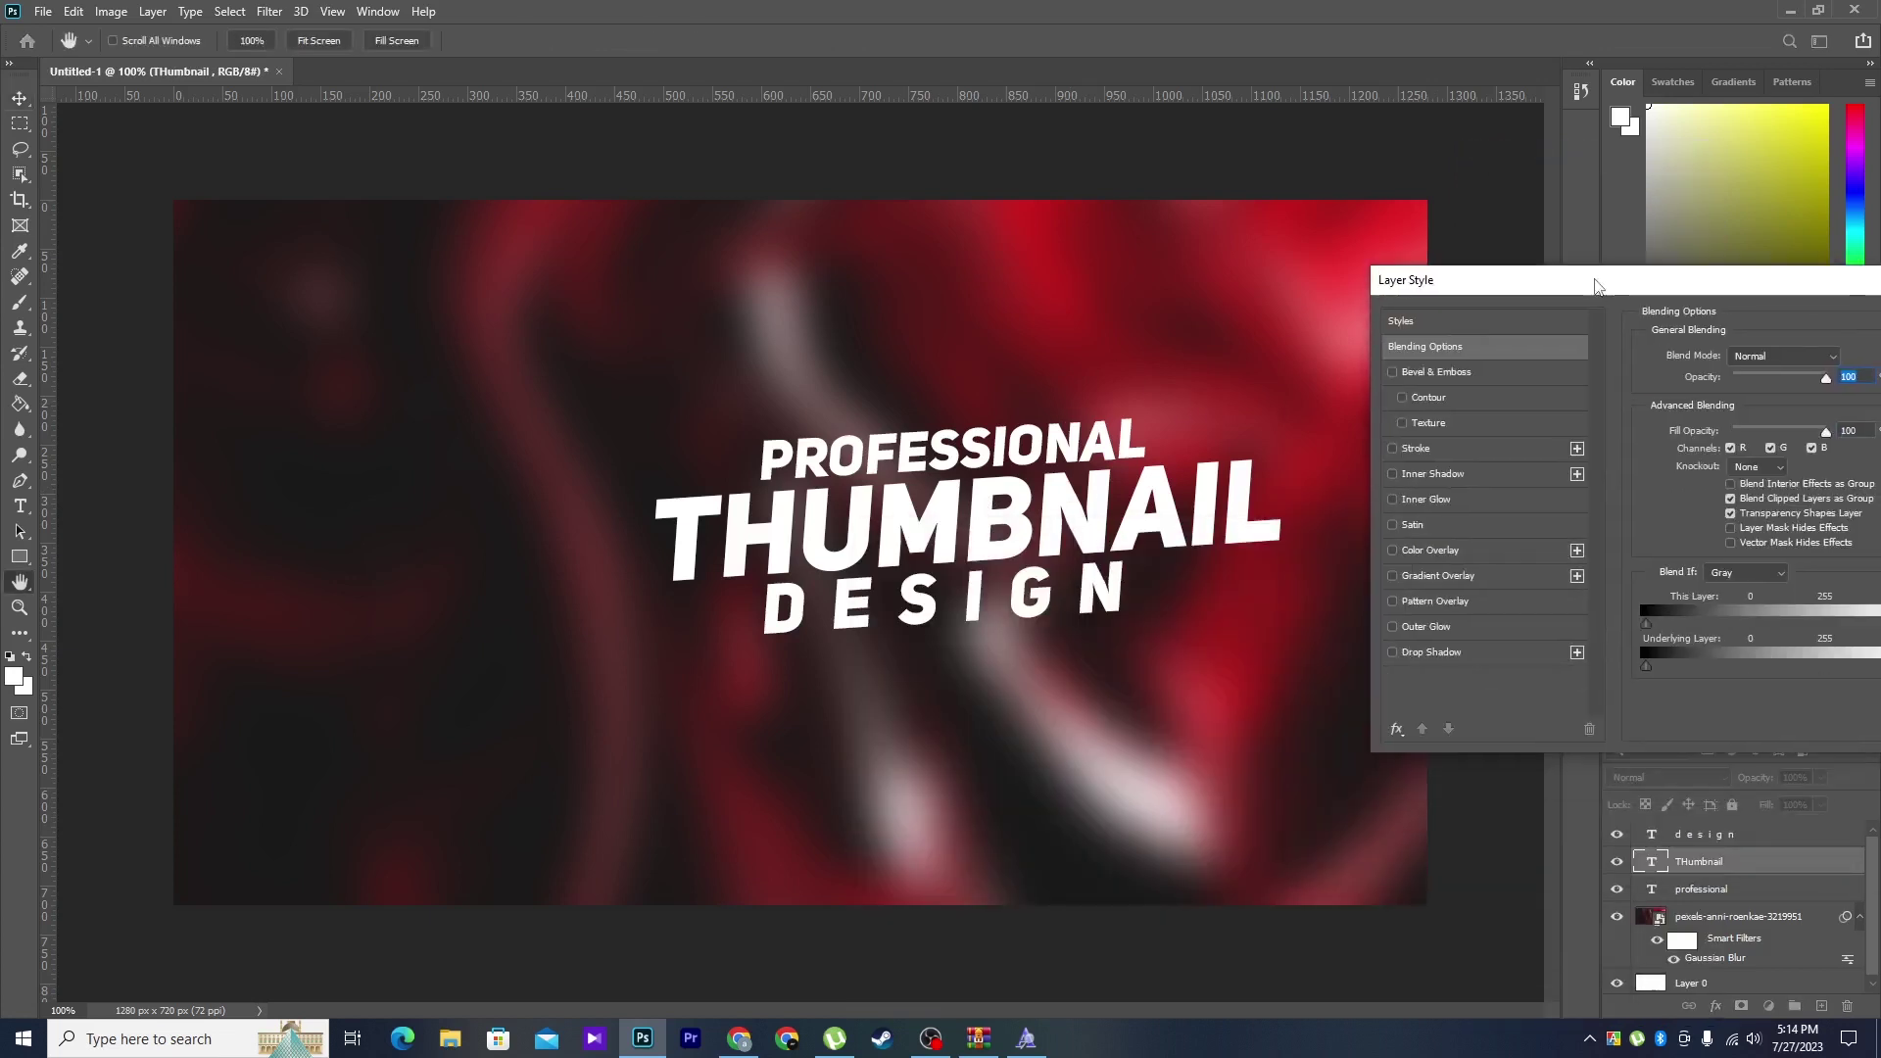
pyautogui.click(1440, 652)
pyautogui.moveTo(1278, 546); pyautogui.dragTo(1274, 534)
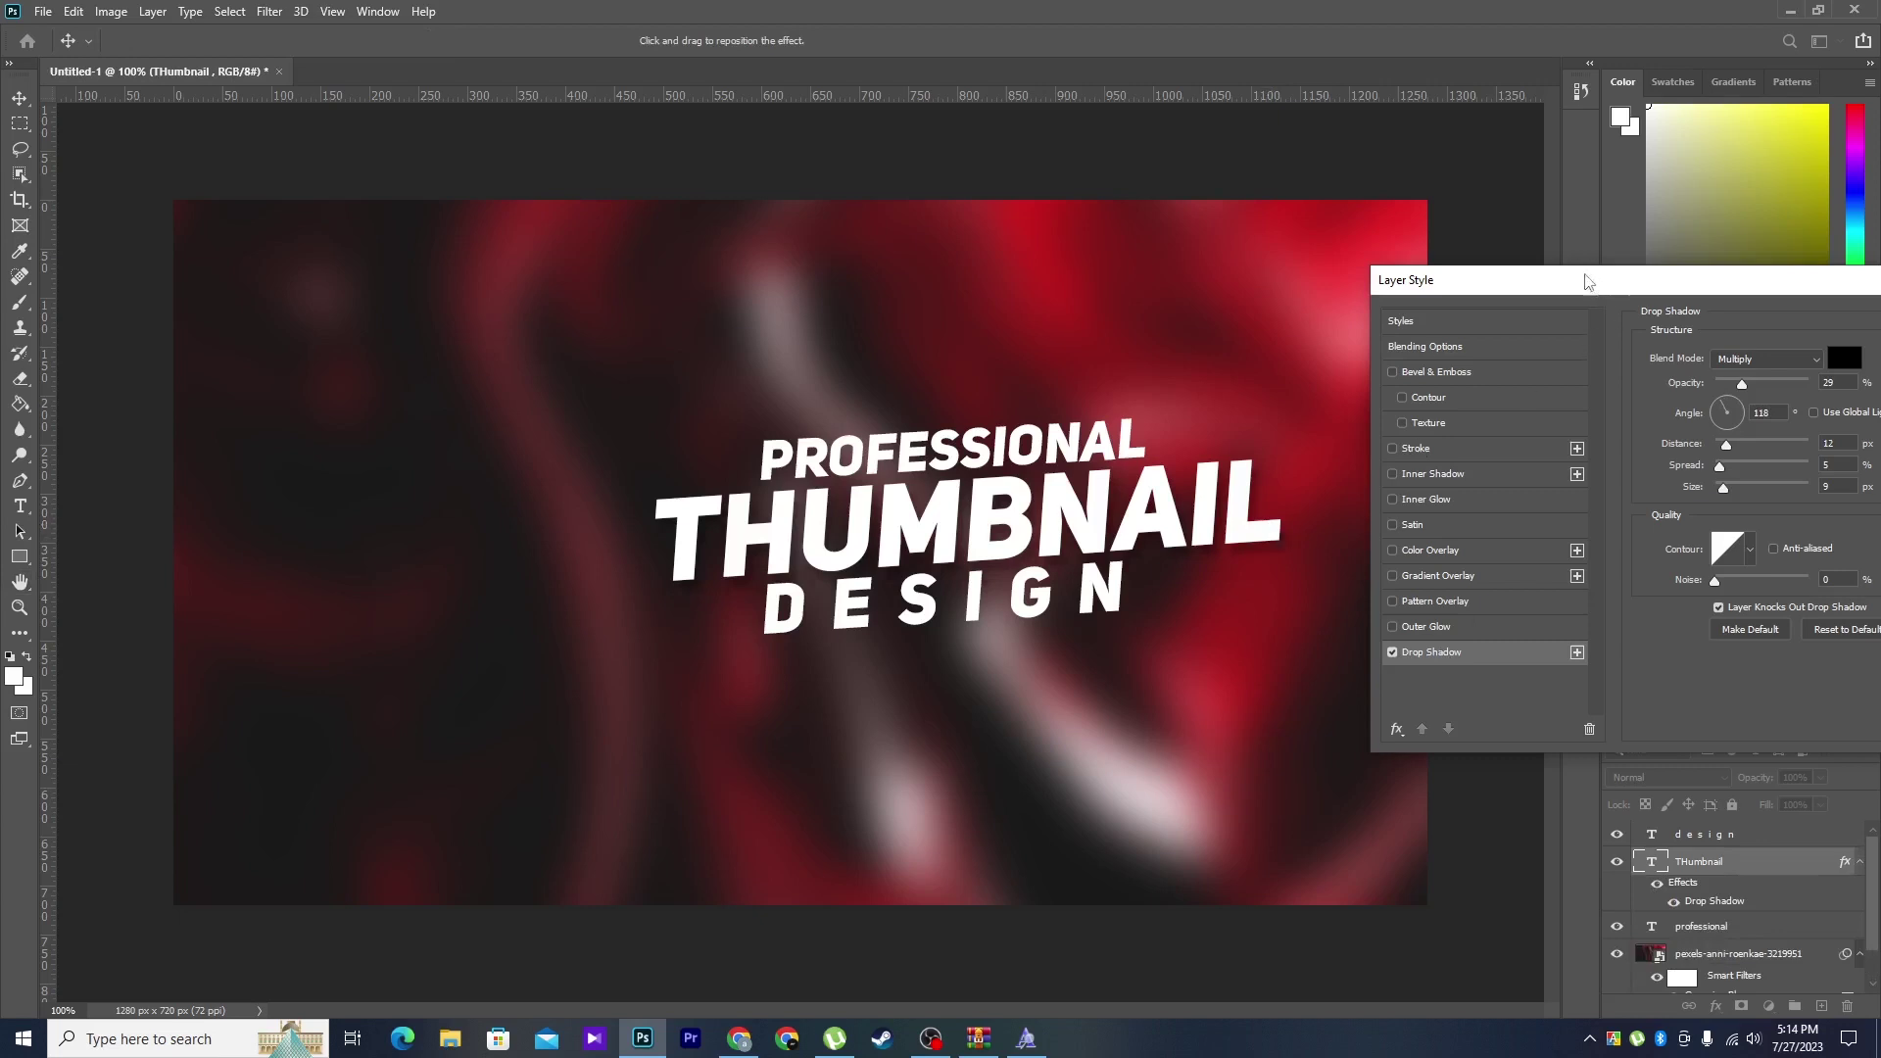
pyautogui.moveTo(1587, 281); pyautogui.dragTo(1439, 247)
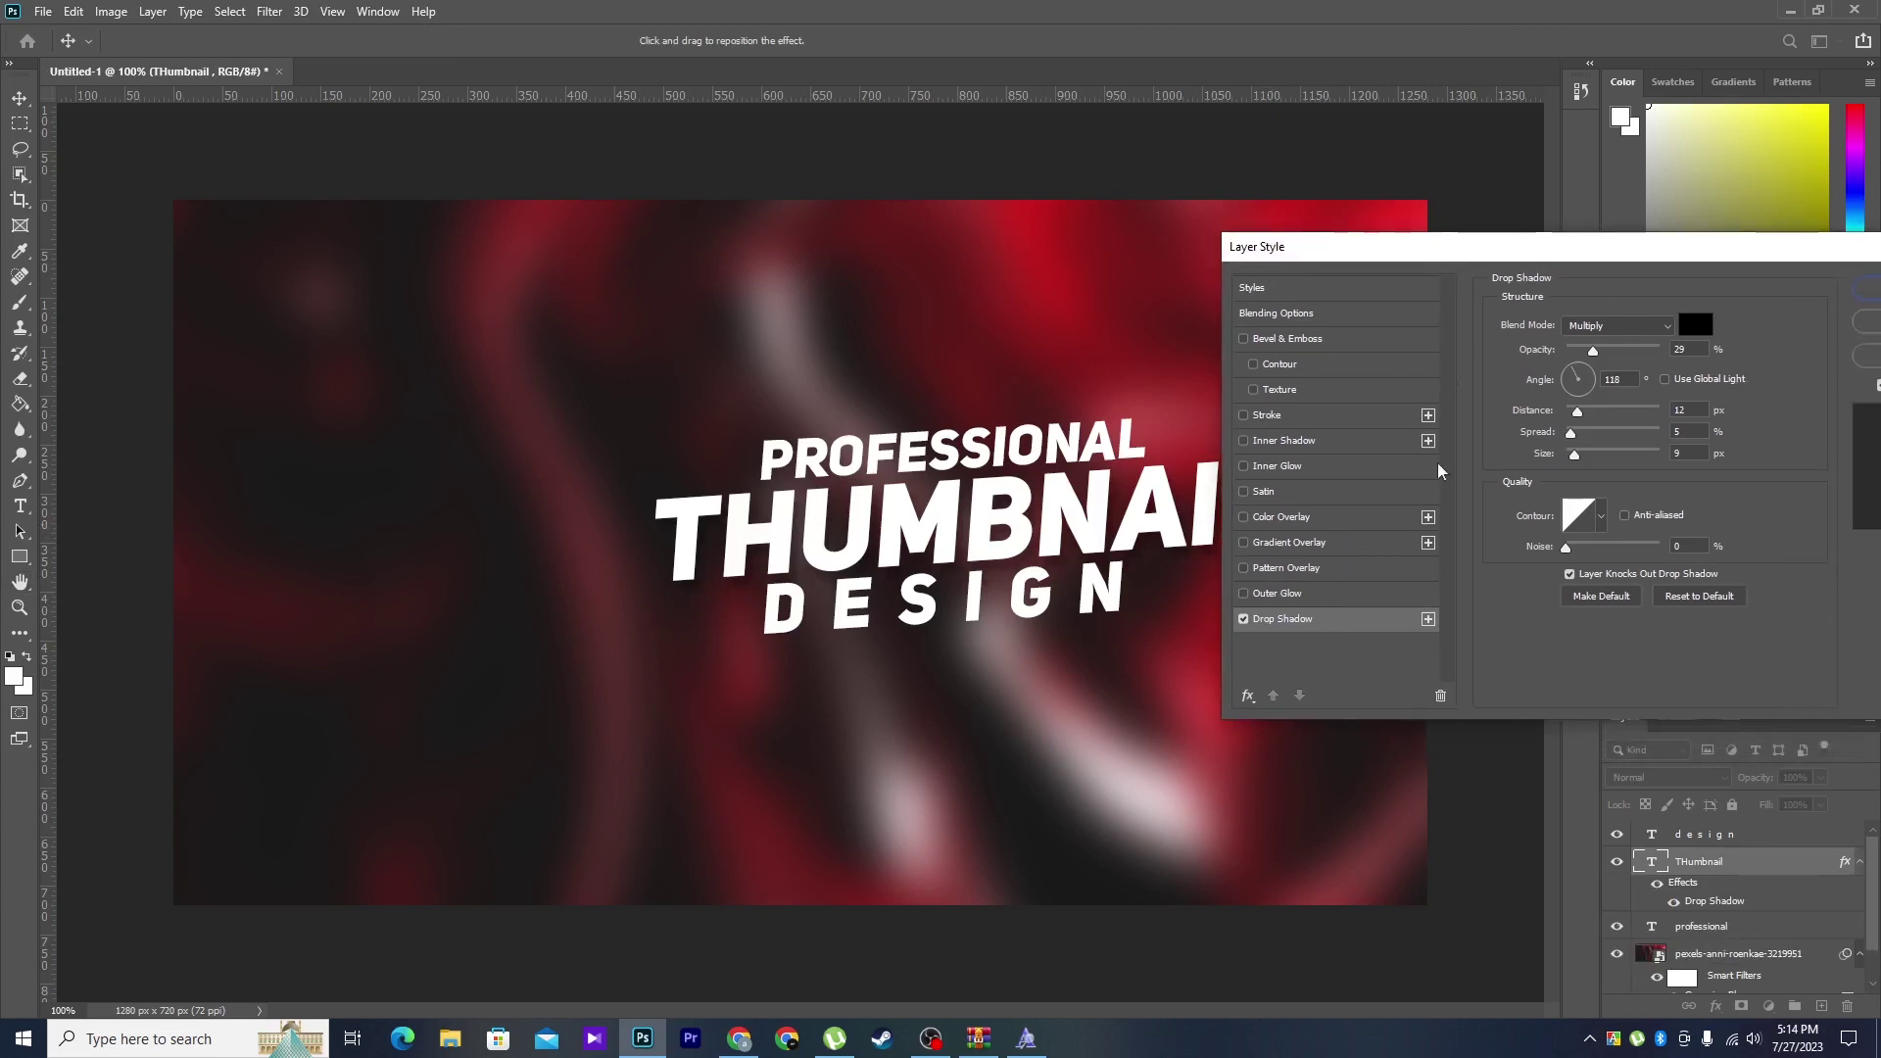
pyautogui.click(1639, 350)
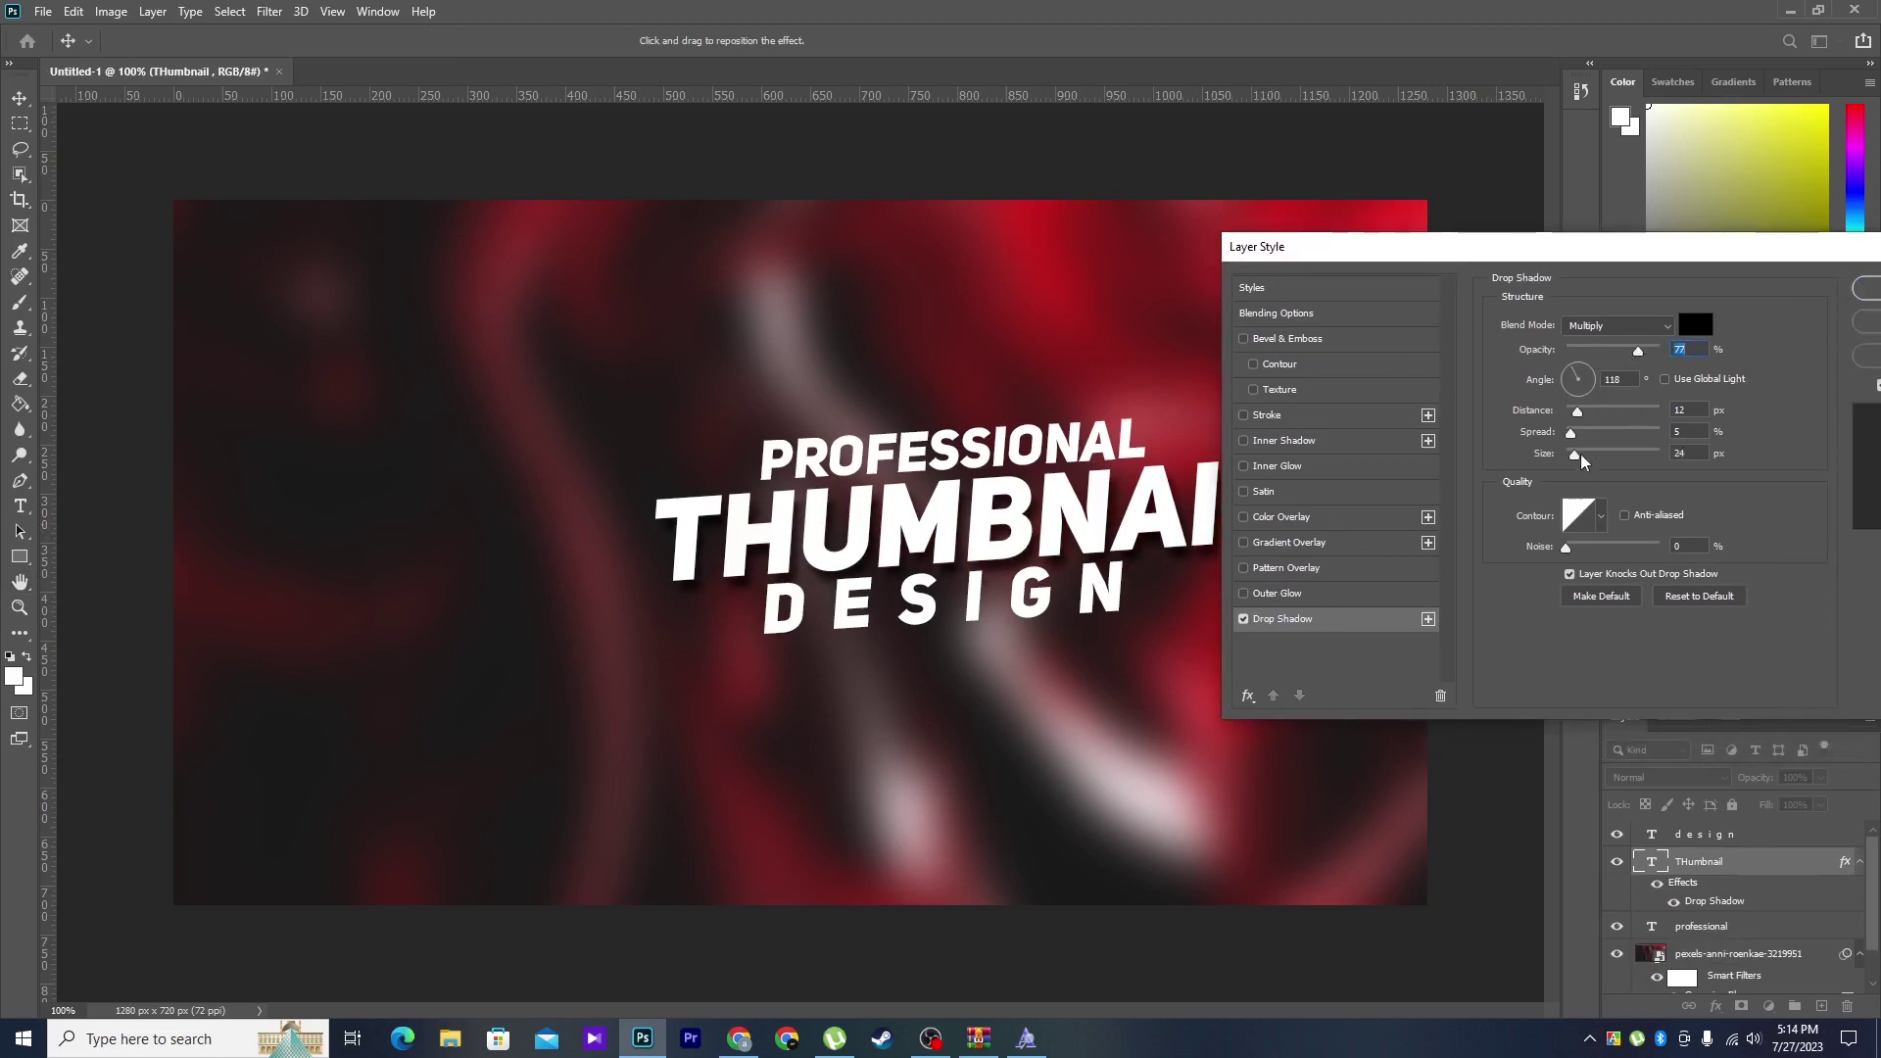
pyautogui.moveTo(1585, 461); pyautogui.dragTo(1571, 463)
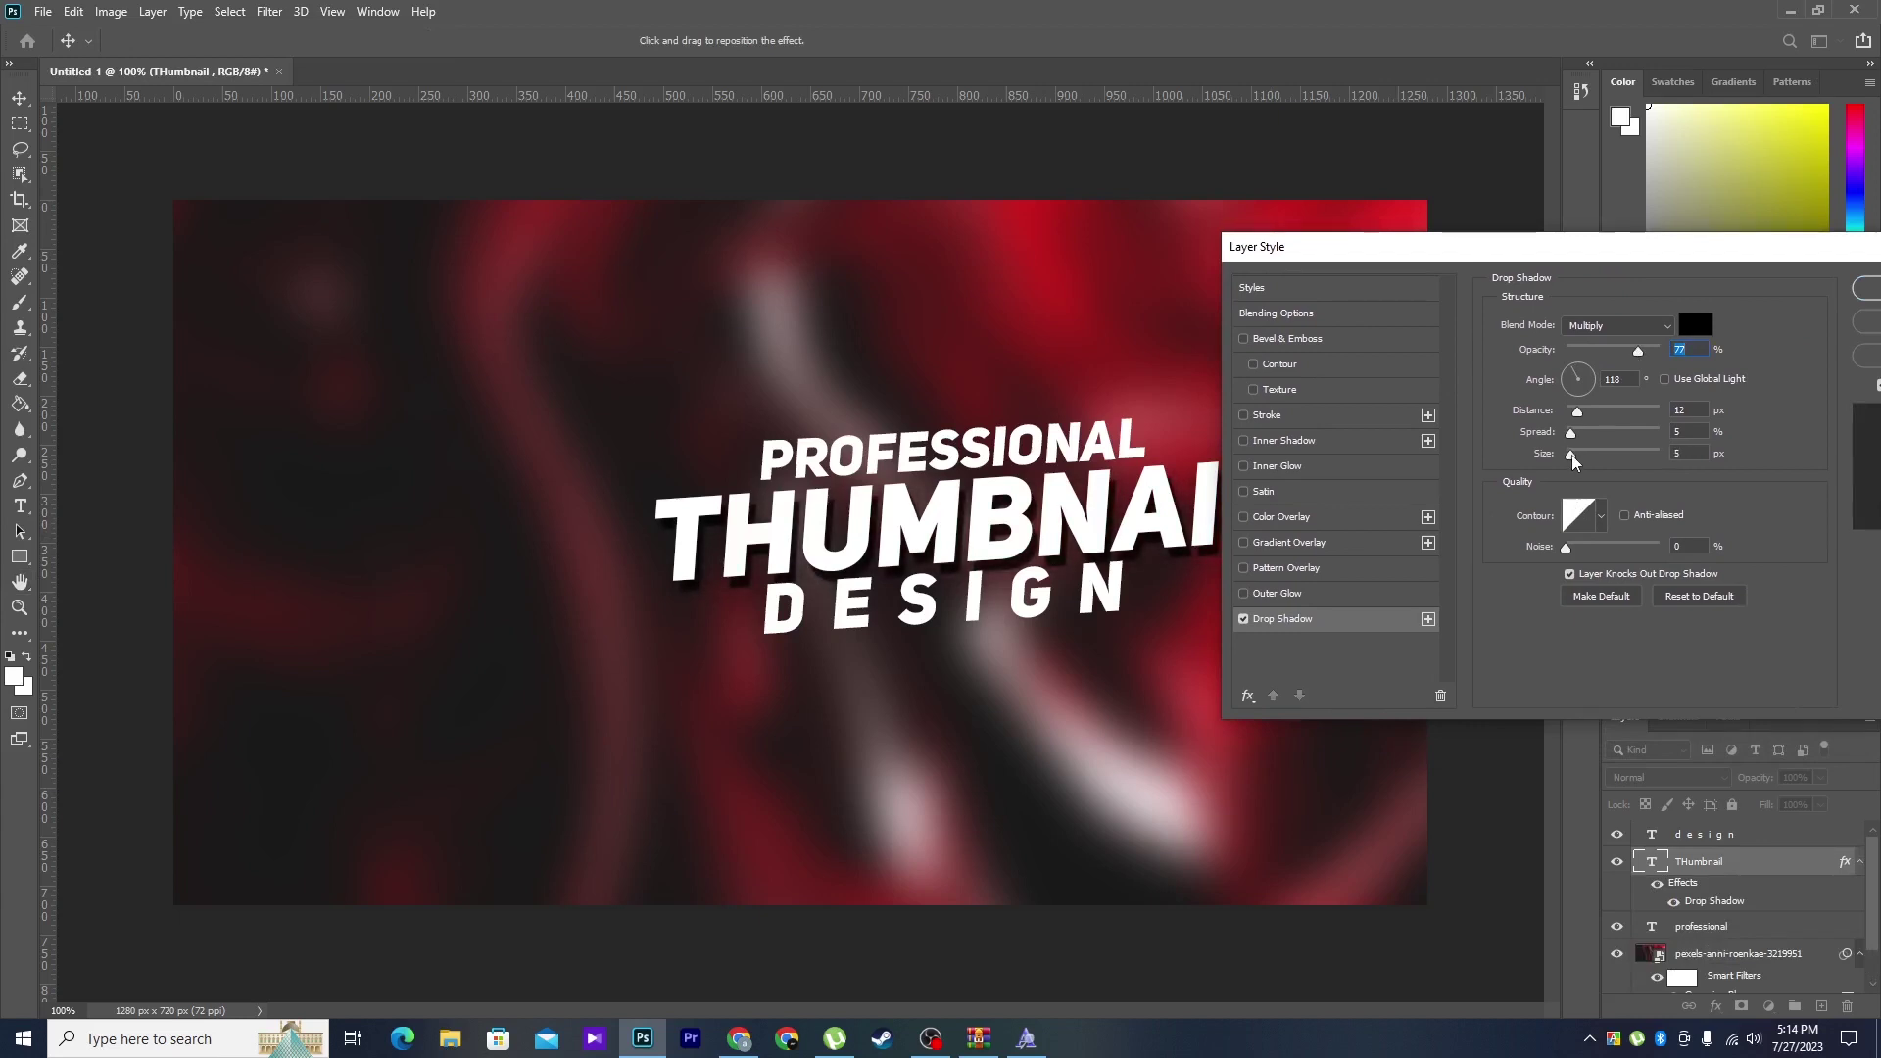
pyautogui.click(1574, 459)
# - Add a faint outer glow at 30% opacity to THUMBNAIL
pyautogui.click(1252, 596)
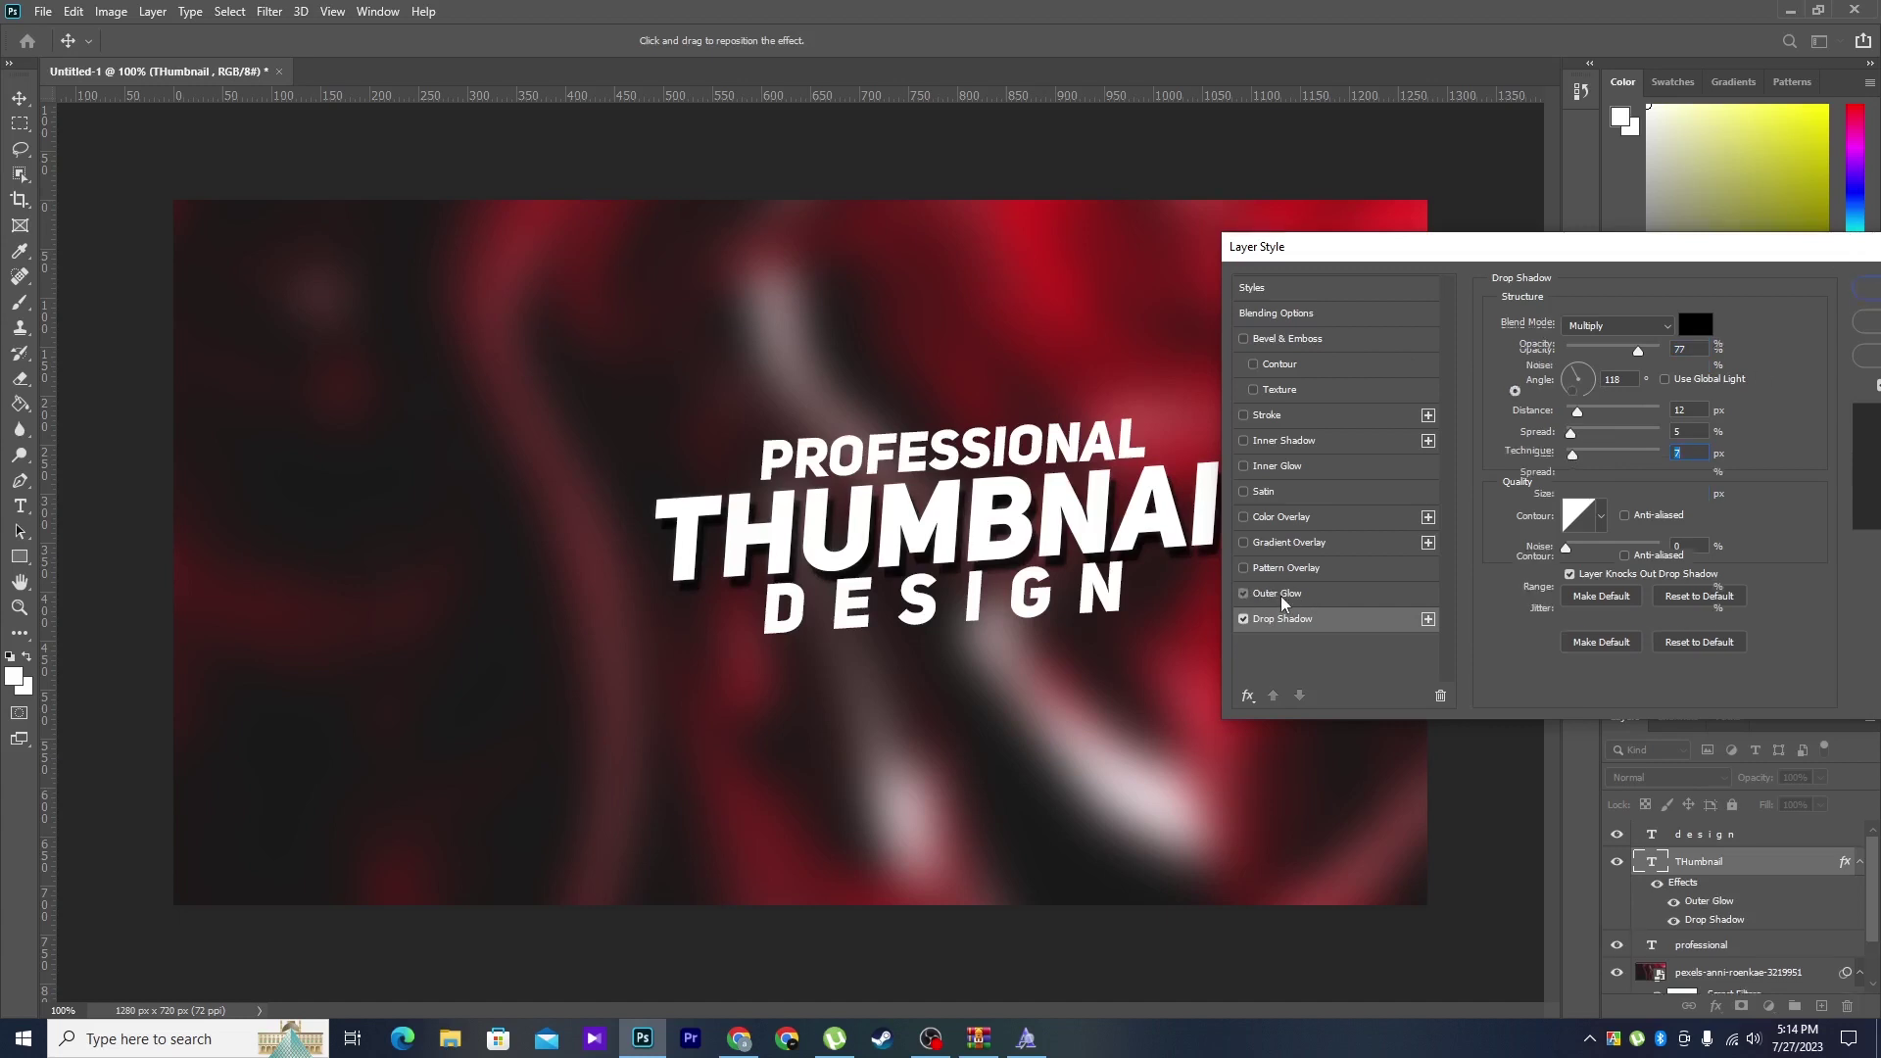
pyautogui.moveTo(1589, 344); pyautogui.dragTo(1595, 343)
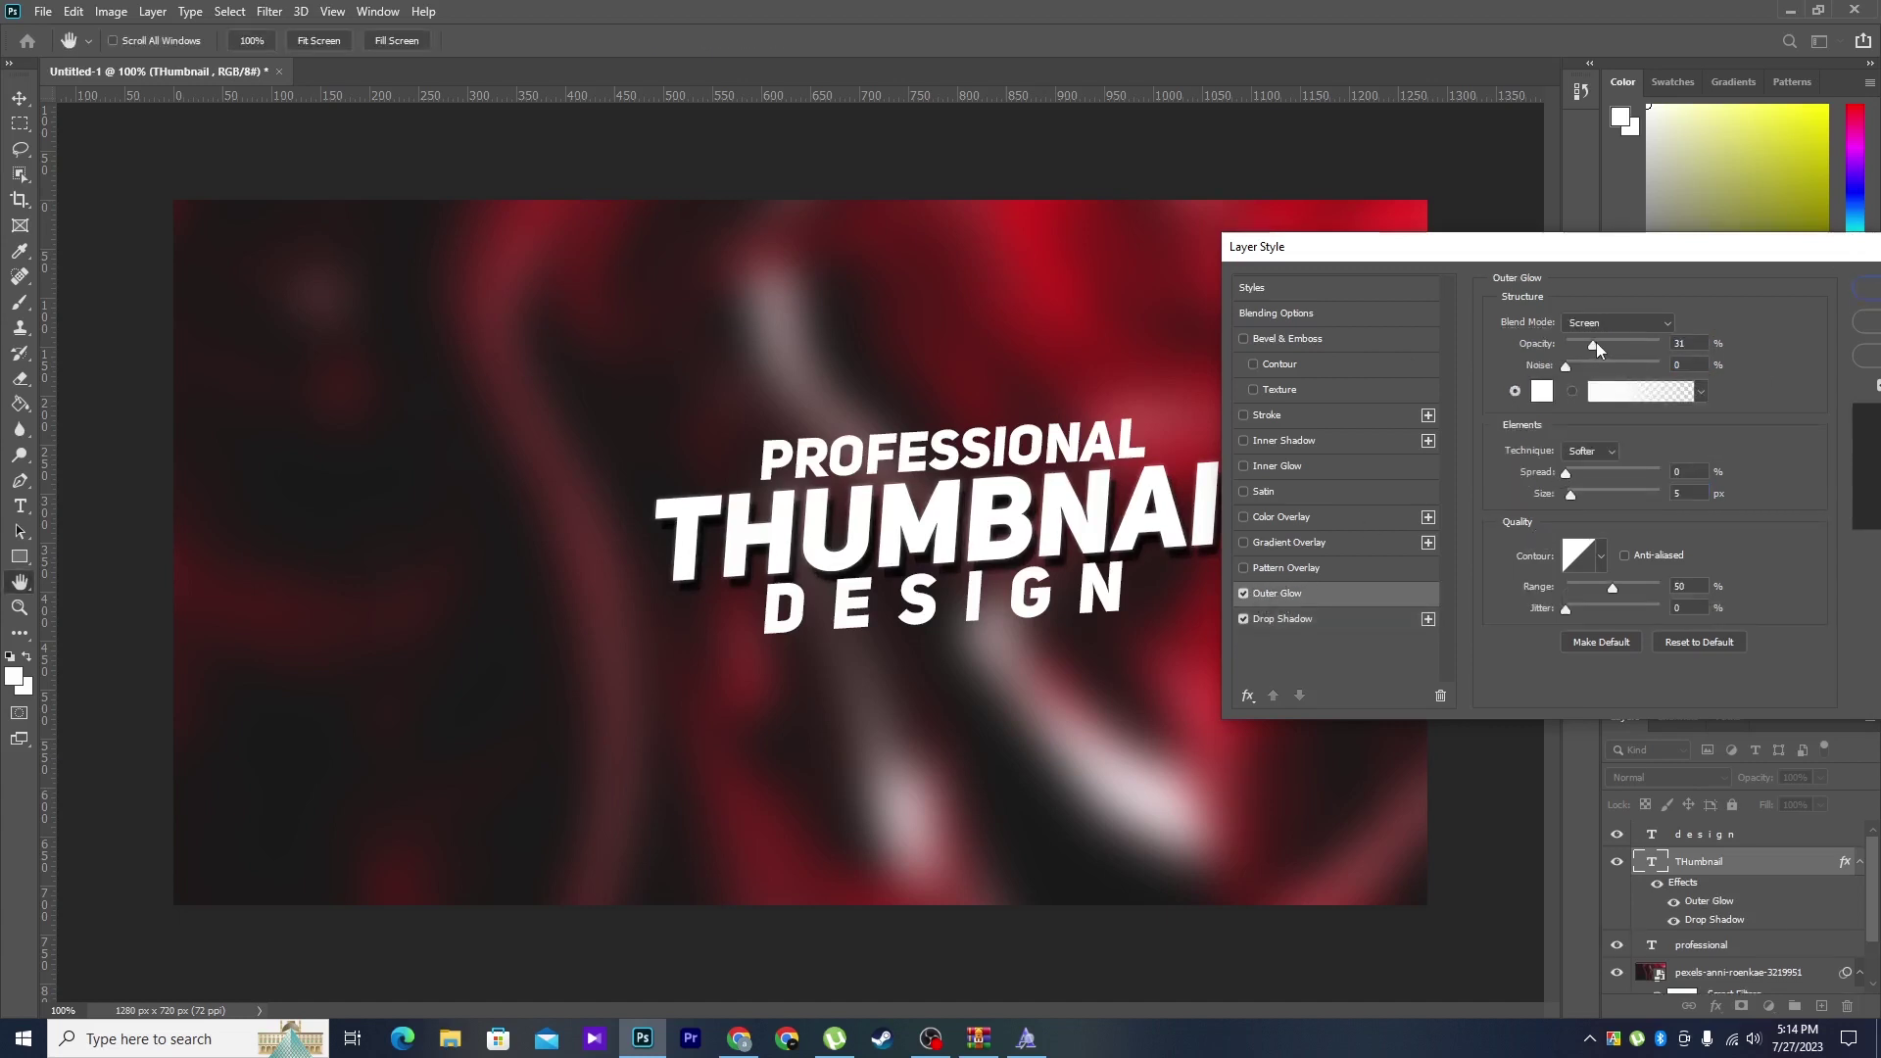
pyautogui.click(1574, 494)
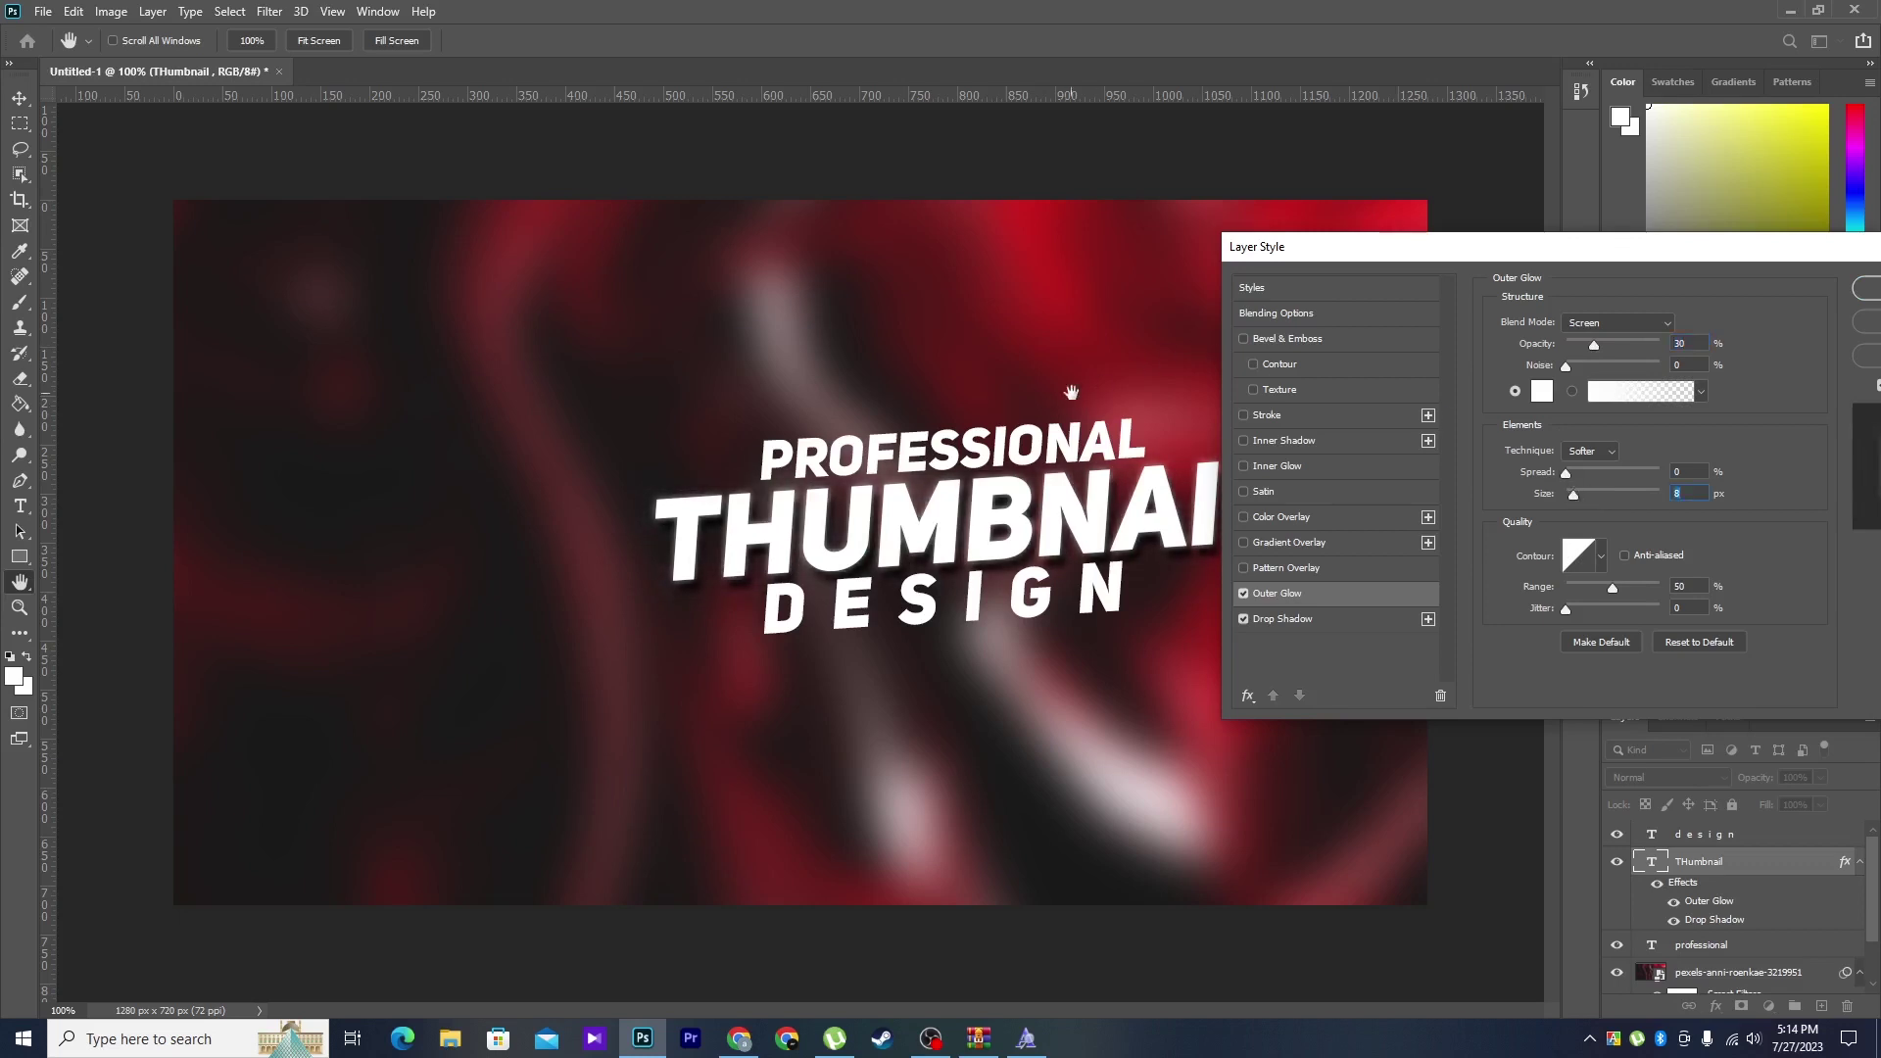
# - Apply a reversed Angle-style white-to-grey gradient overlay at angle 4 to THUMBNAIL
pyautogui.click(1337, 545)
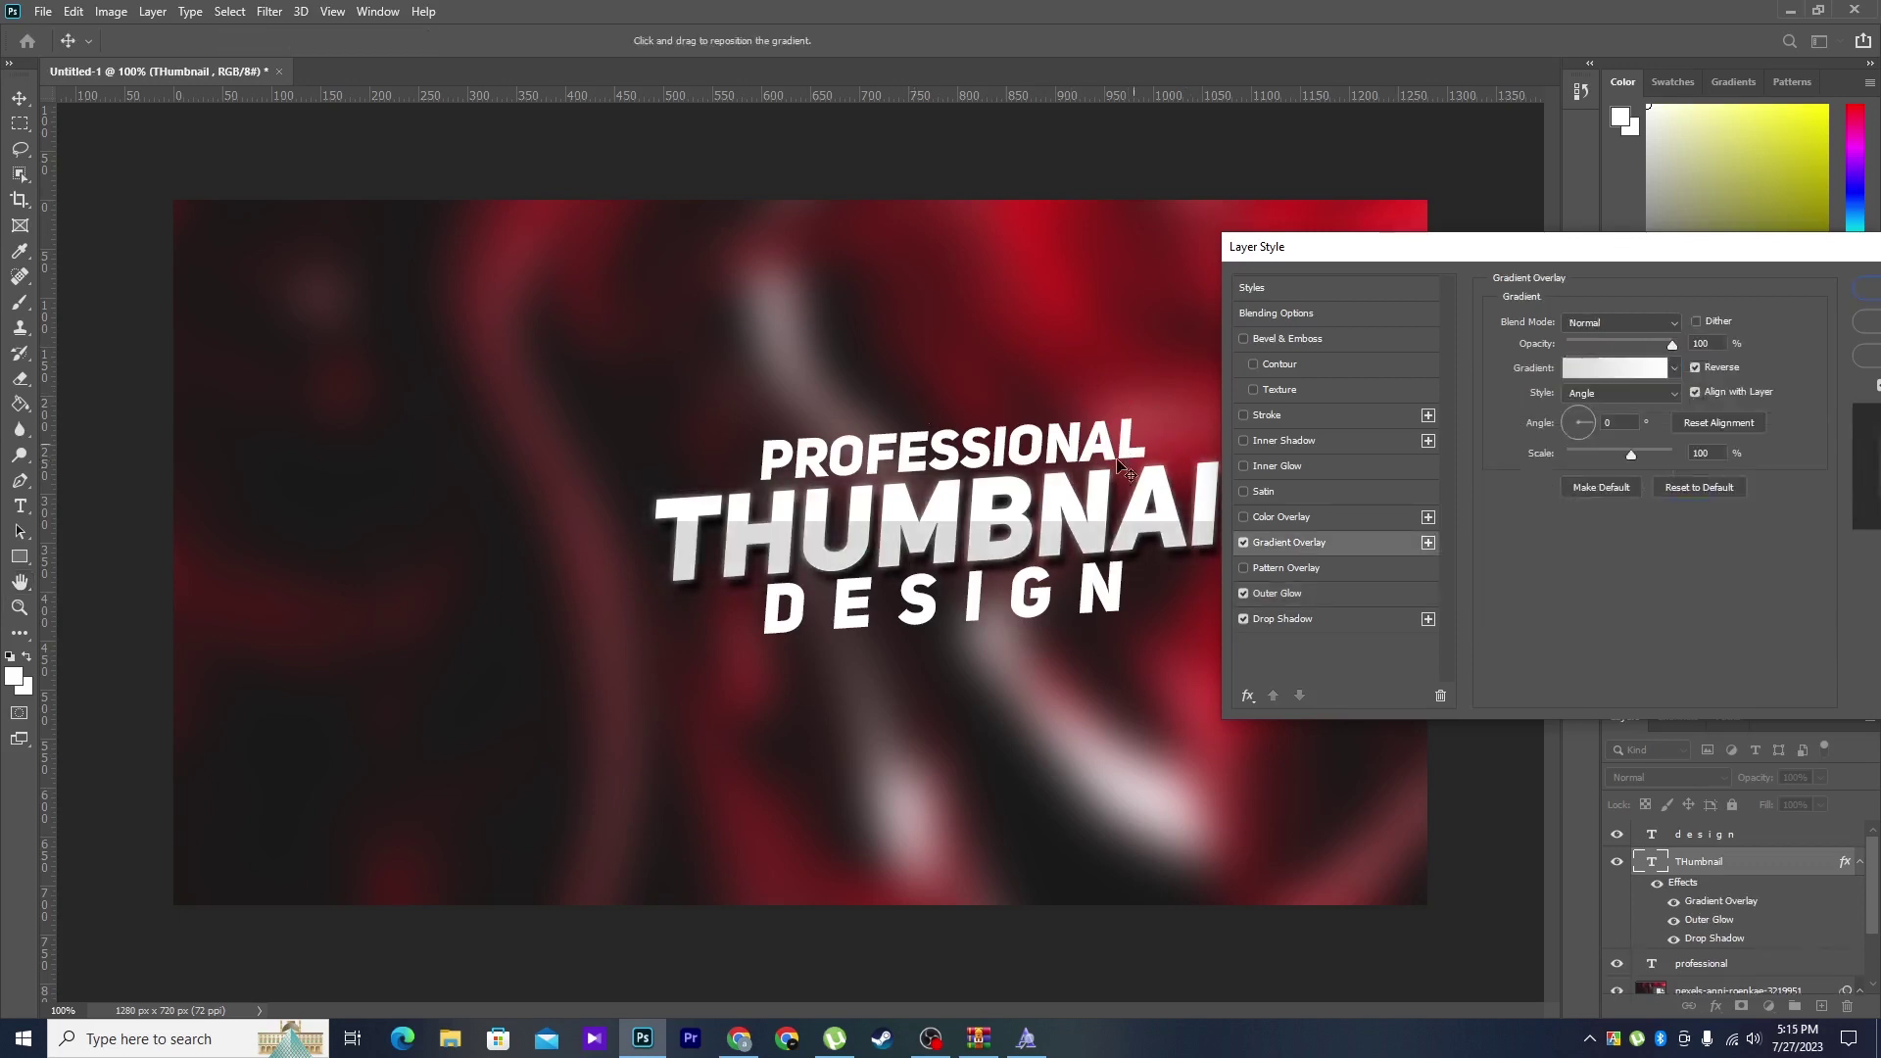
pyautogui.moveTo(1524, 246); pyautogui.dragTo(1572, 180)
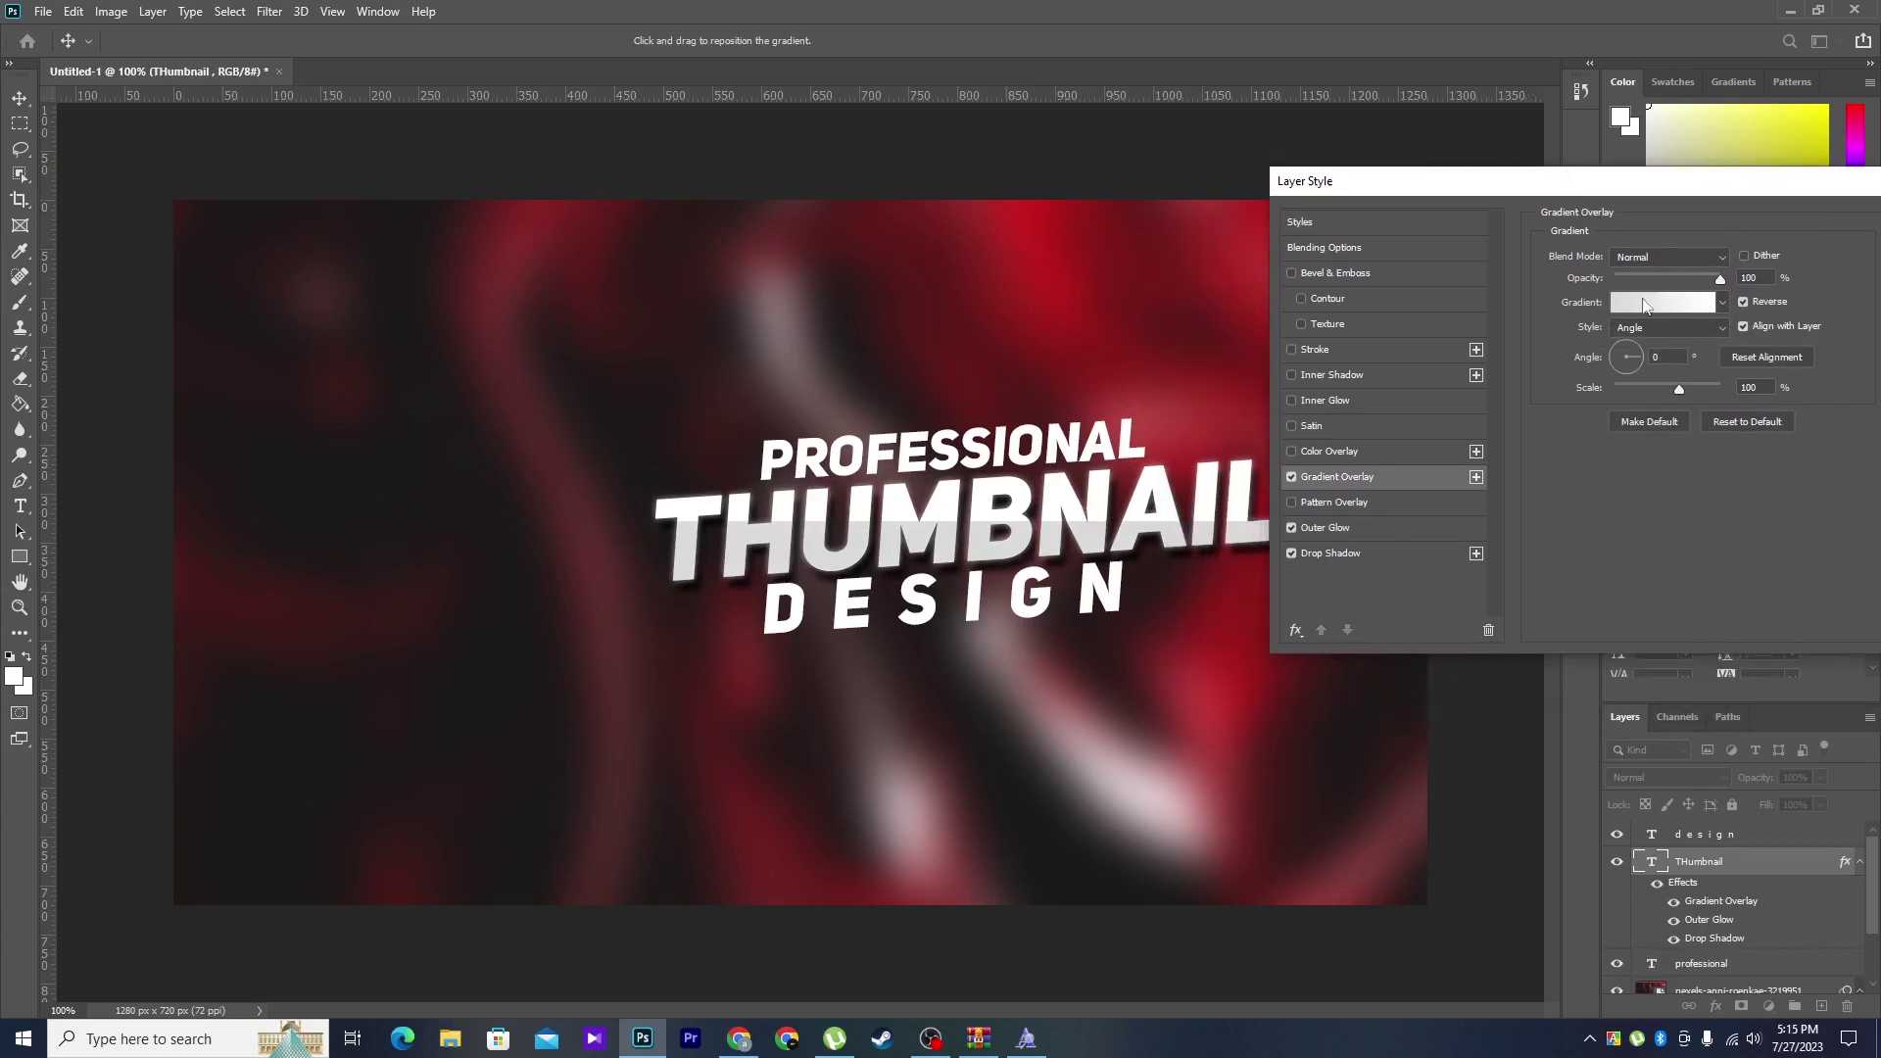
pyautogui.click(1644, 310)
pyautogui.doubleClick(1658, 355)
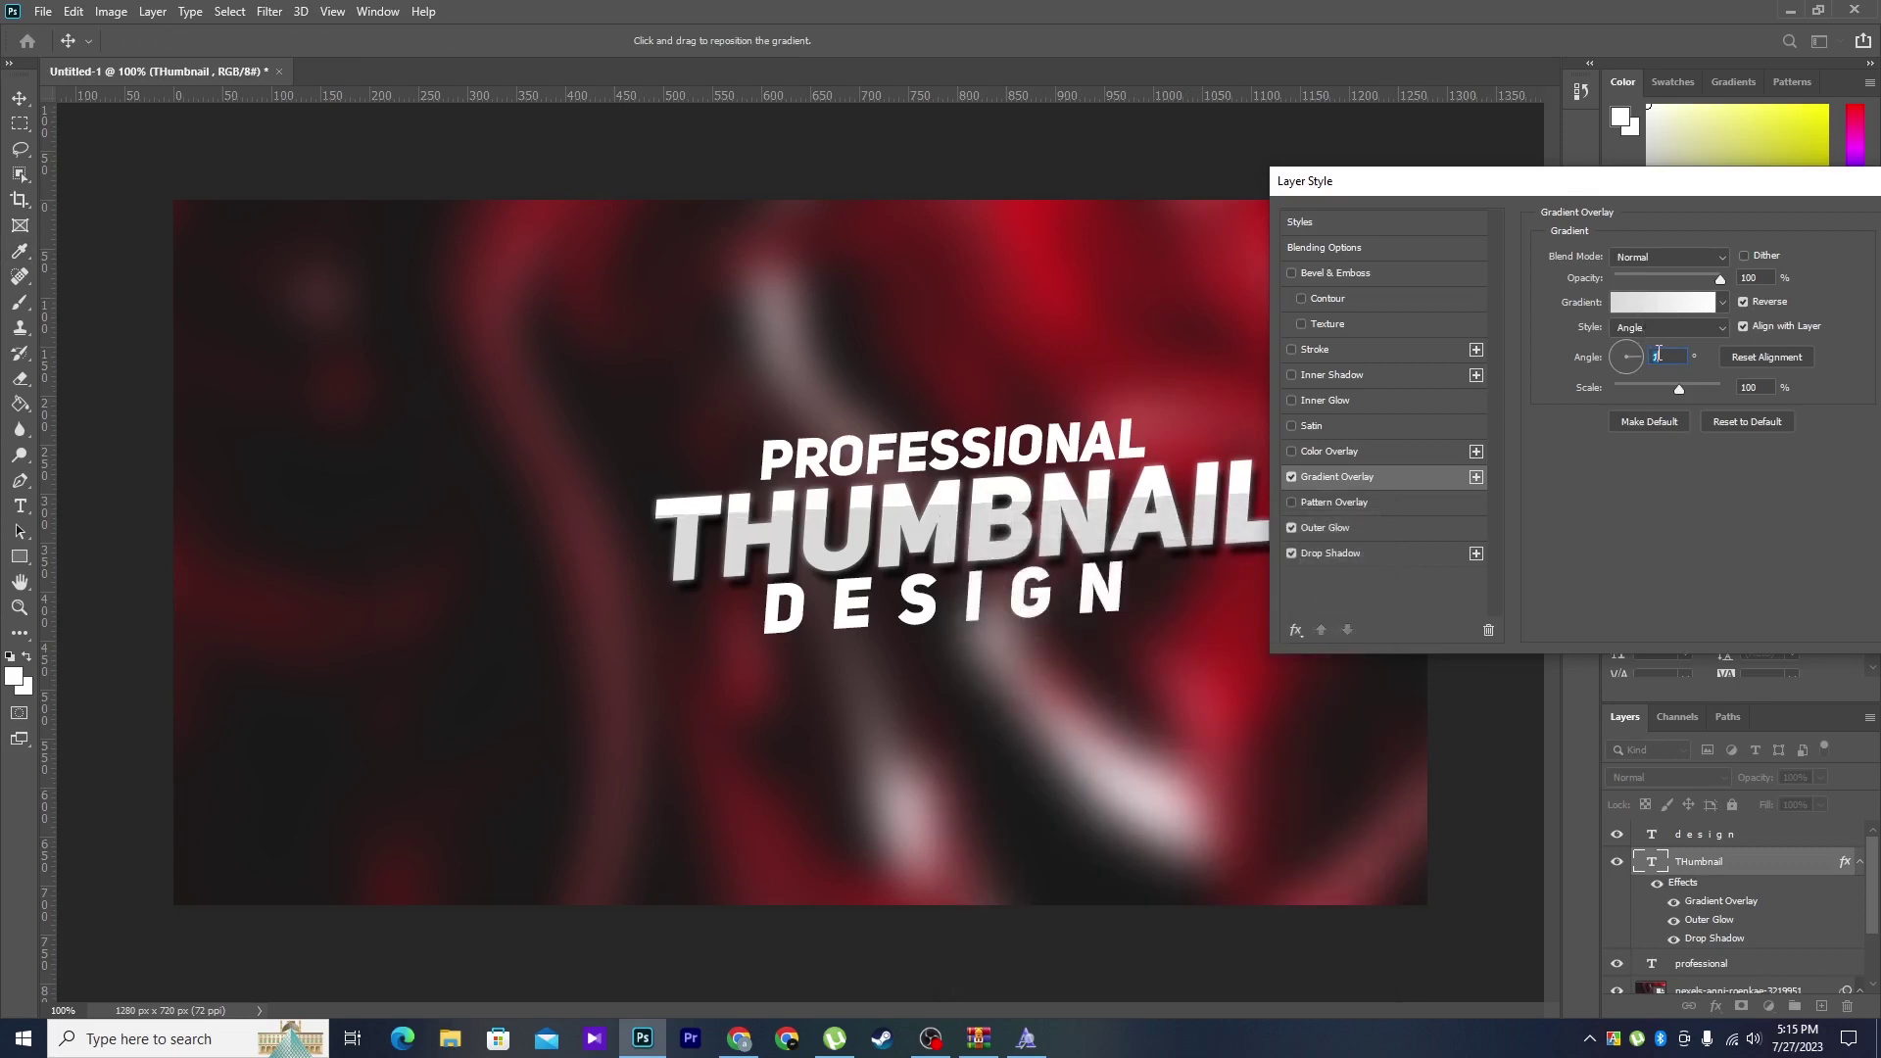
pyautogui.write('4')
pyautogui.moveTo(955, 514); pyautogui.dragTo(1029, 529)
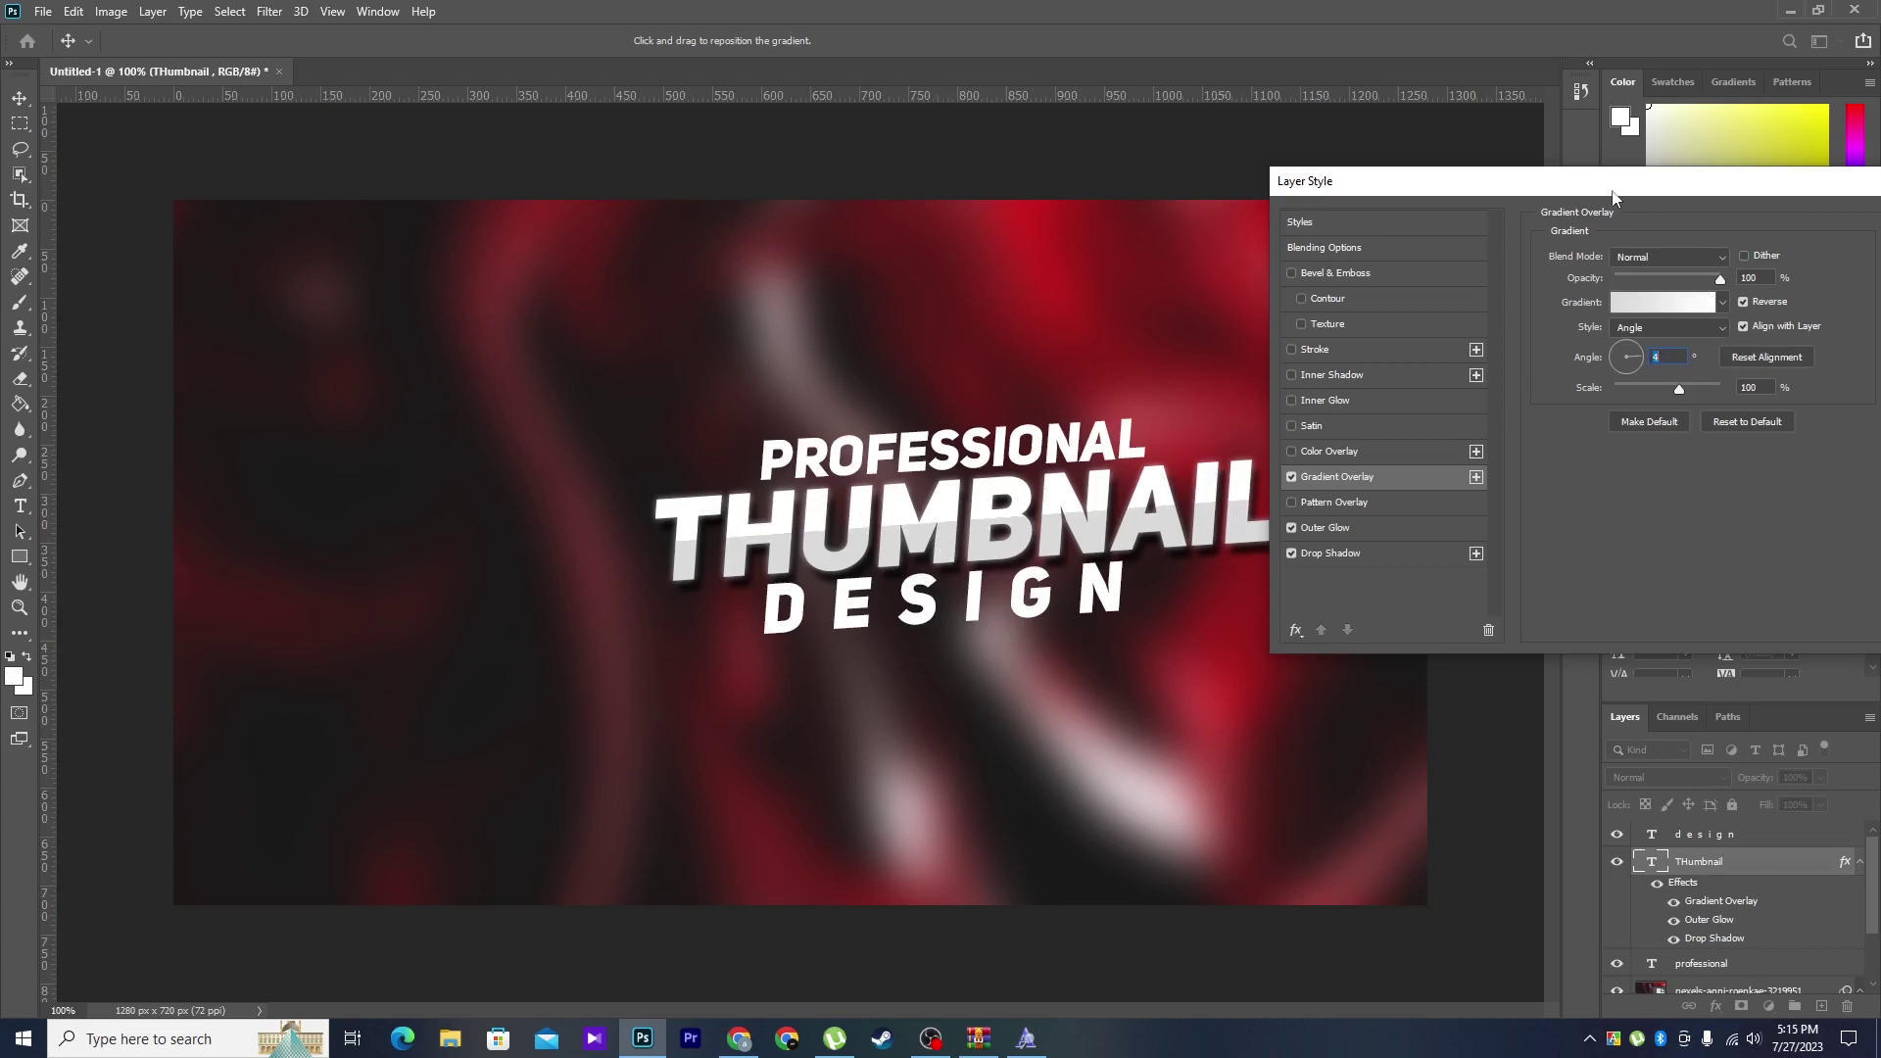
pyautogui.moveTo(1614, 195); pyautogui.dragTo(1303, 183)
pyautogui.click(1725, 222)
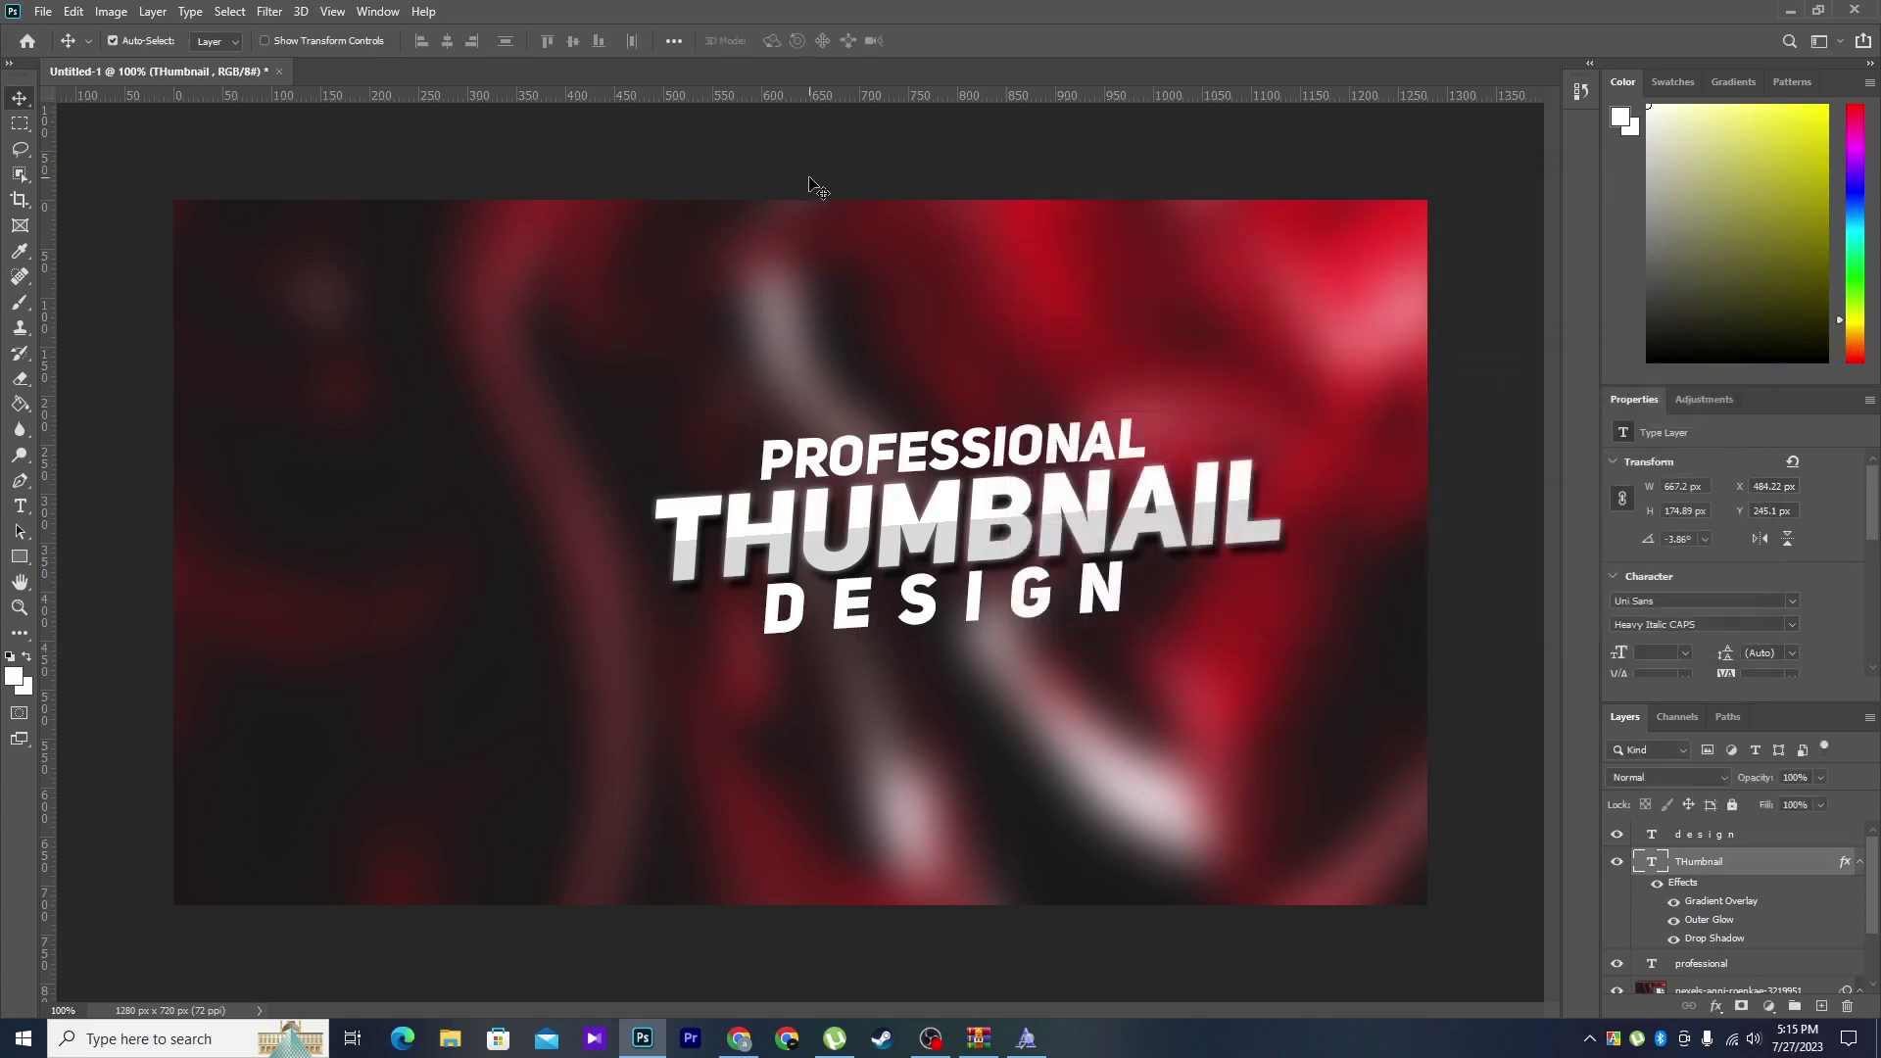
pyautogui.click(987, 462)
# - Give PROFESSIONAL a 42% opacity drop shadow, leaving outer glow and gradient overlay off
pyautogui.rightClick(1740, 968)
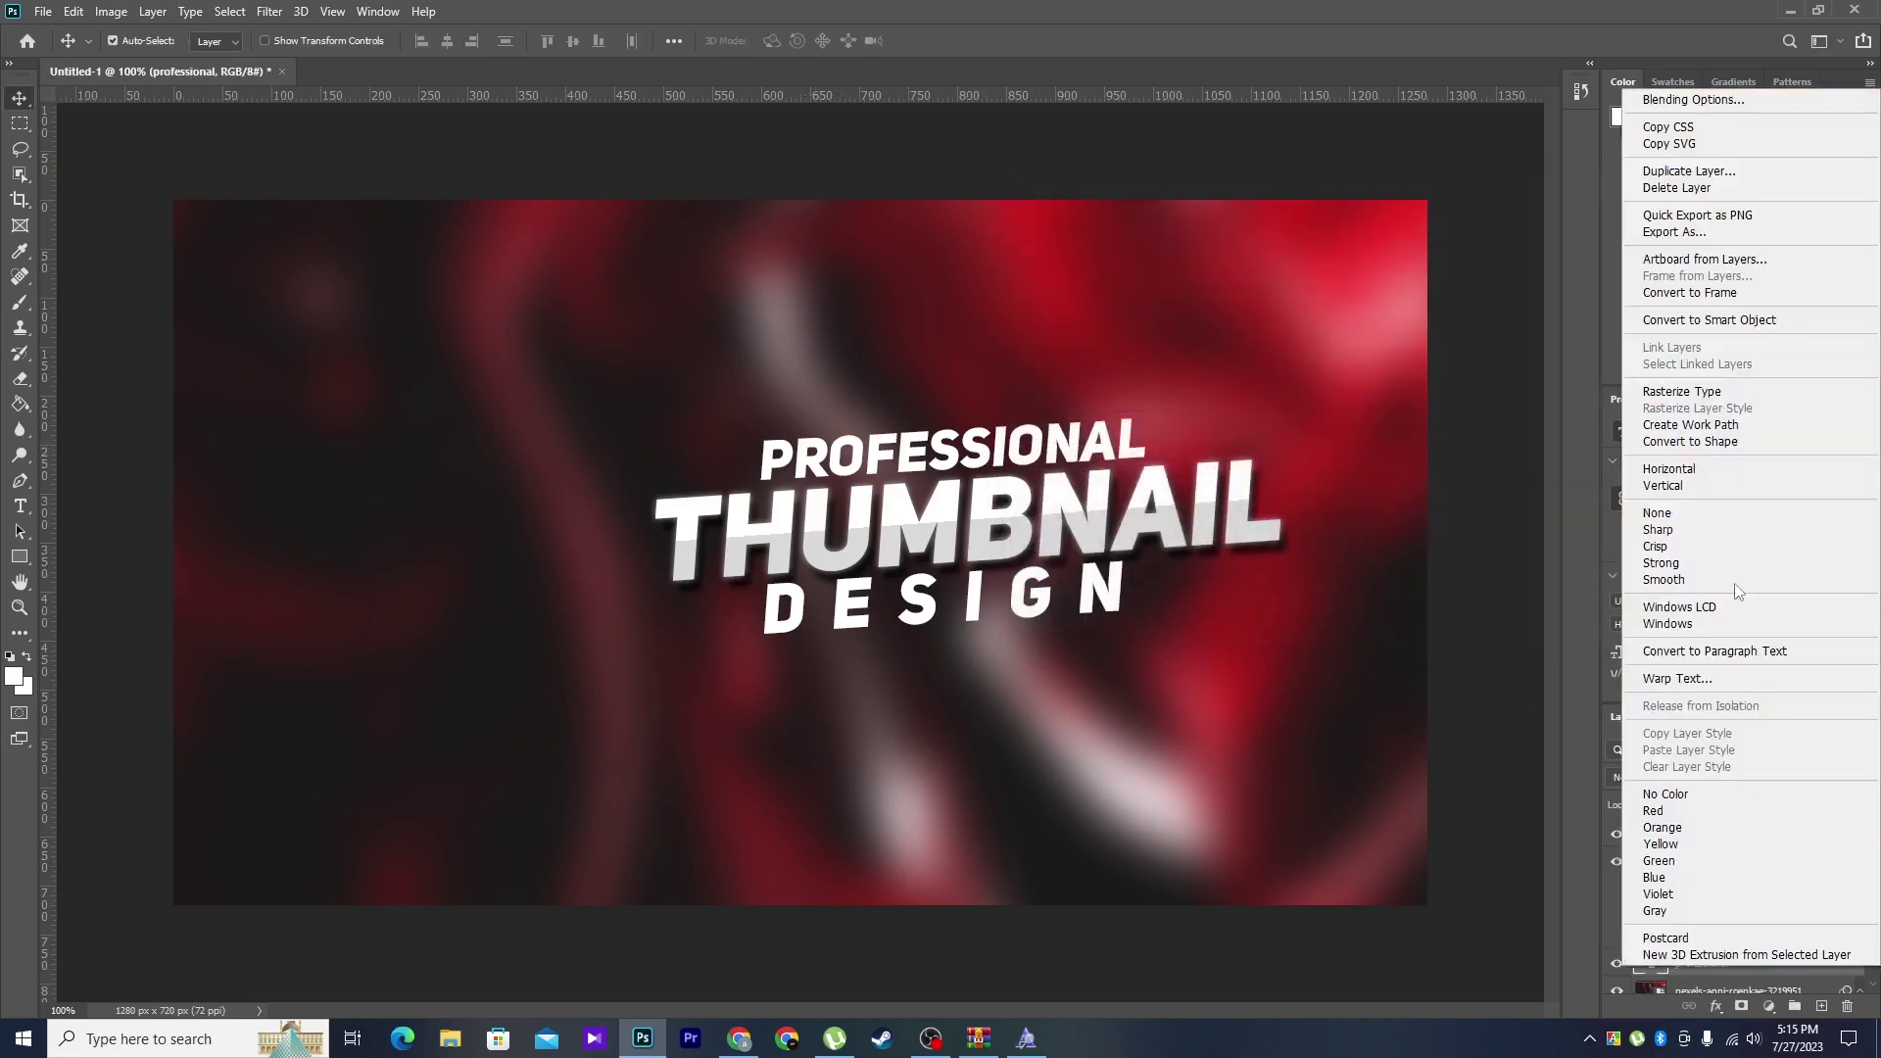
pyautogui.click(1693, 99)
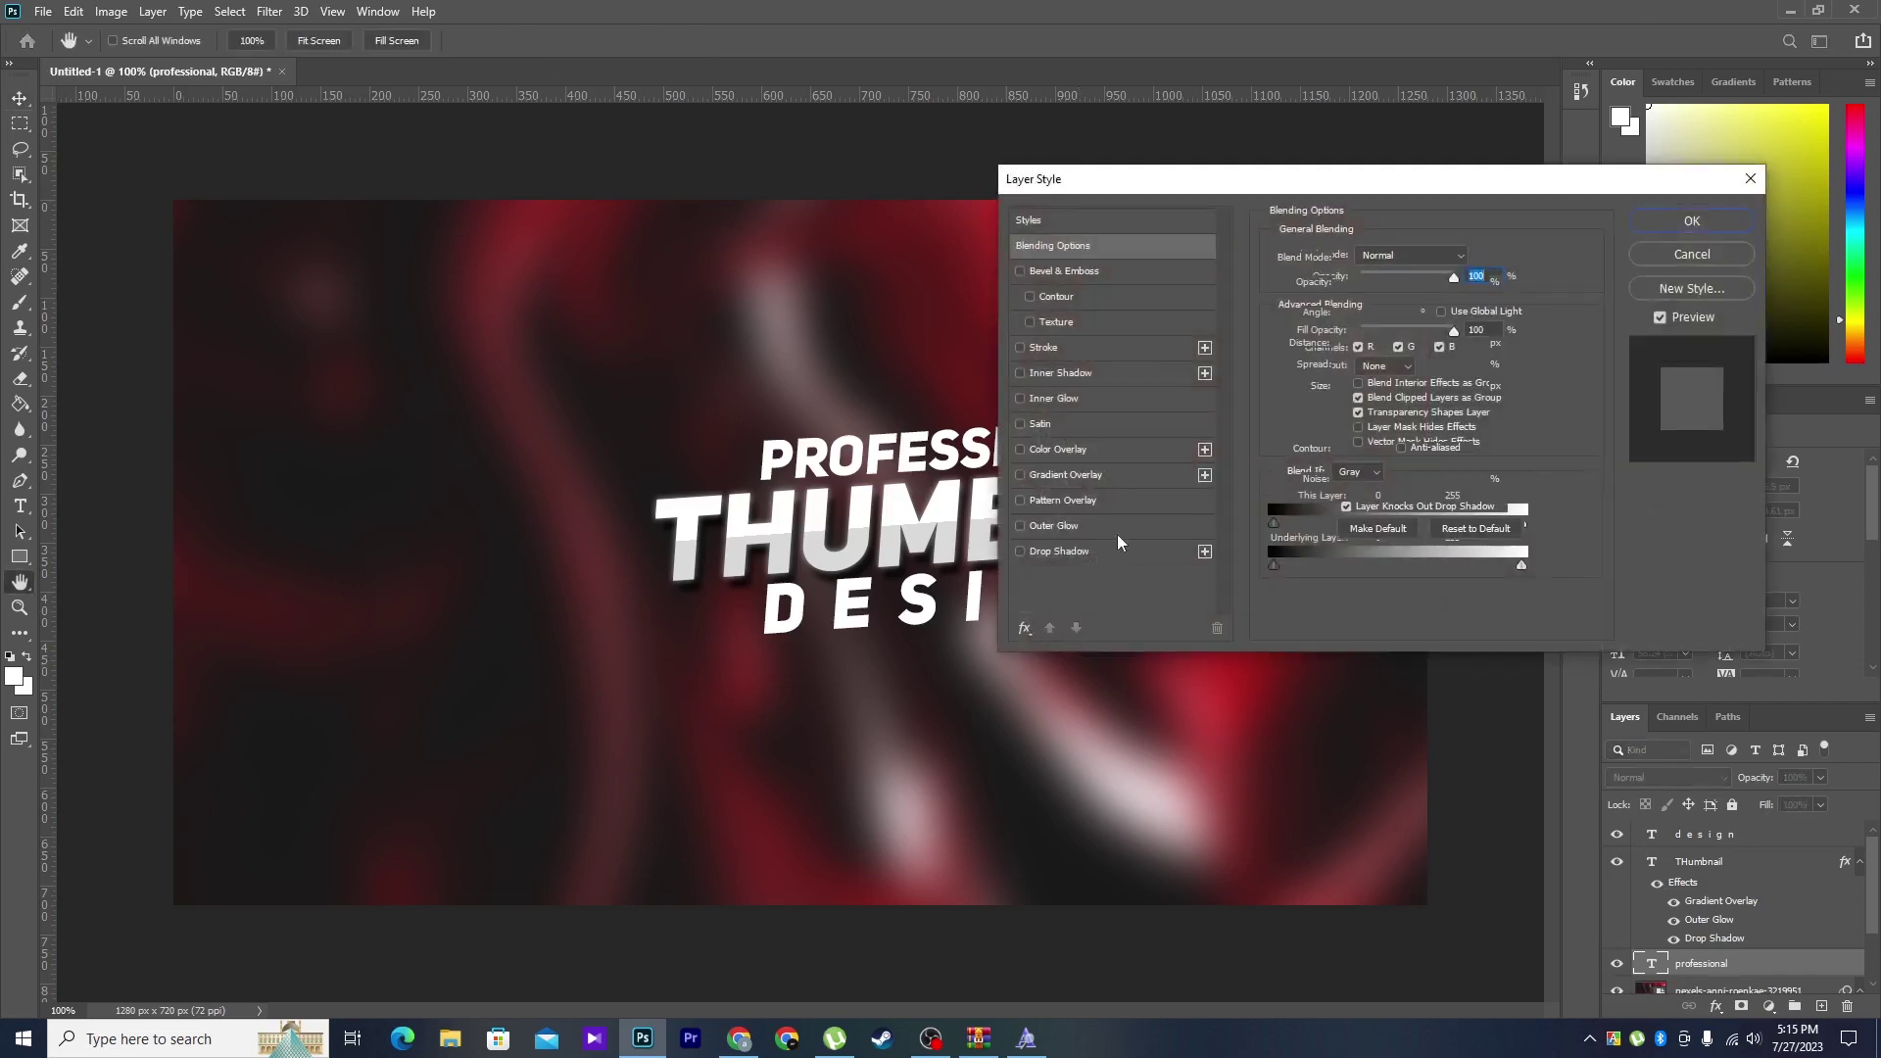
pyautogui.click(1120, 542)
pyautogui.moveTo(1471, 178); pyautogui.dragTo(1705, 200)
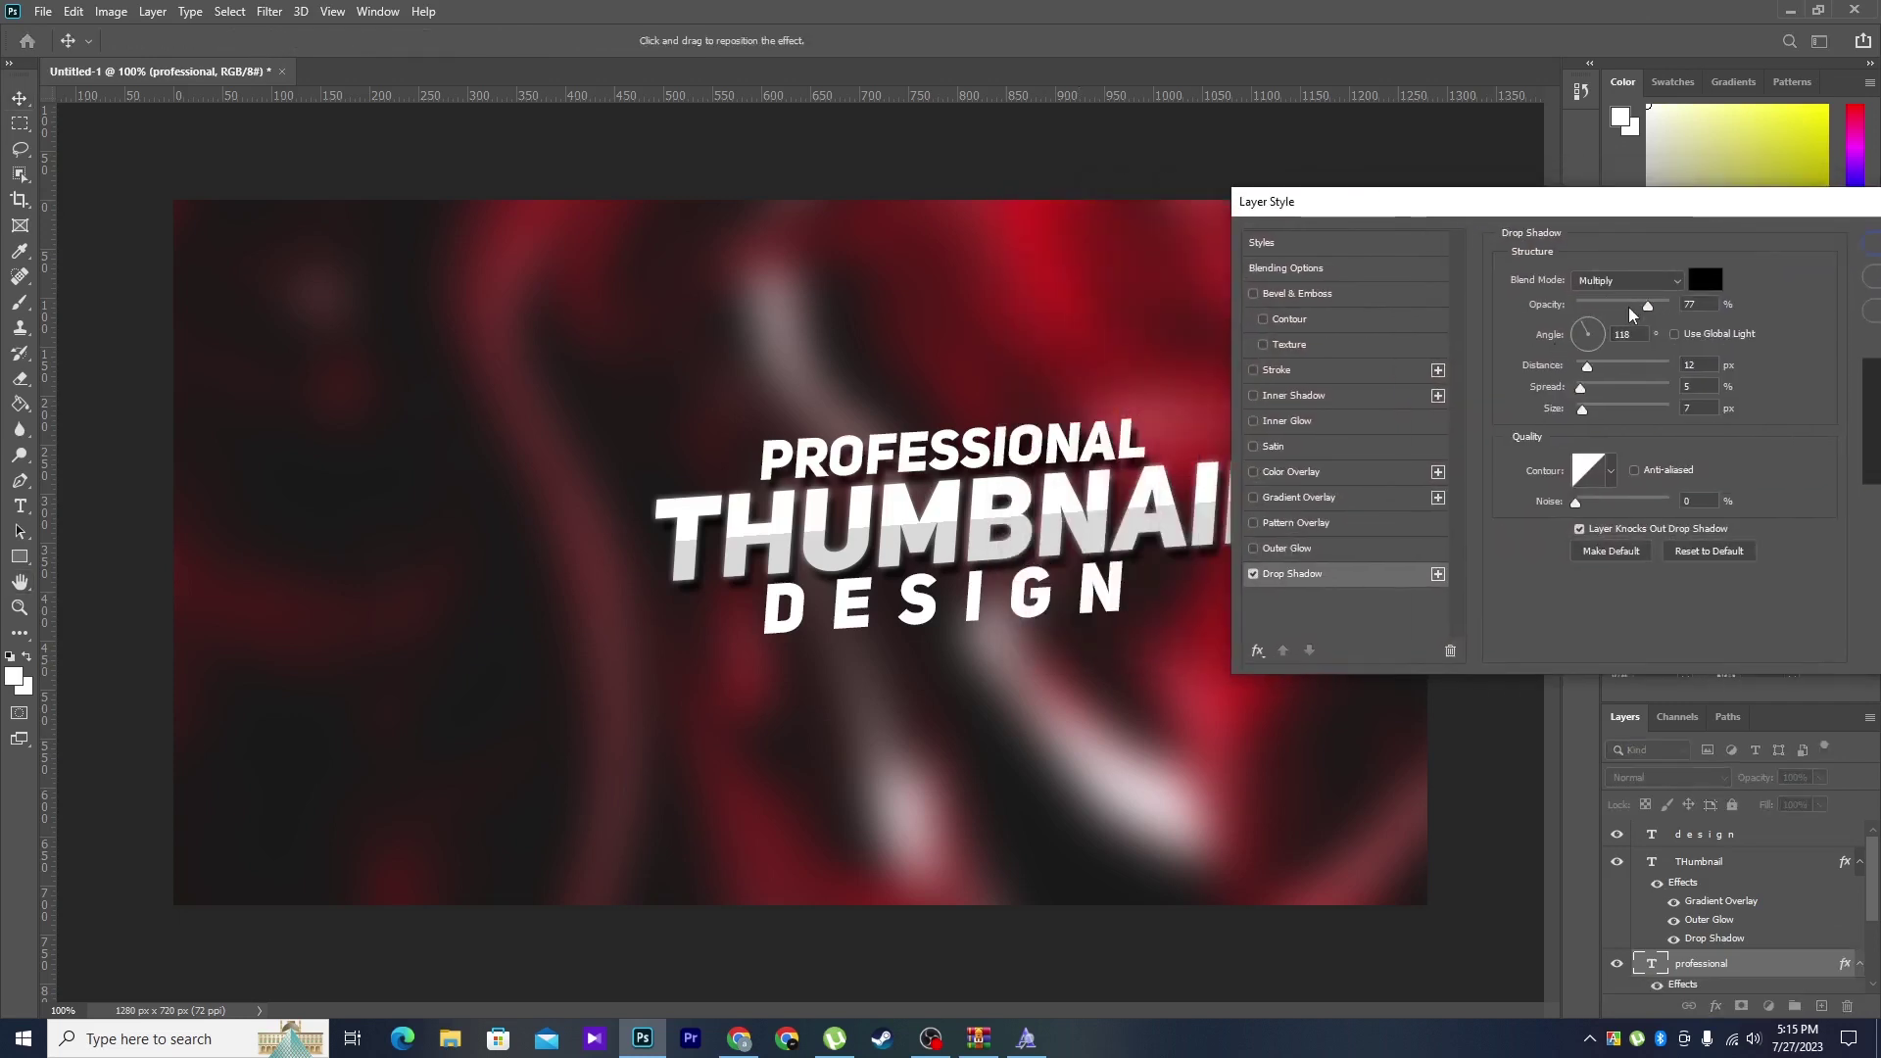
pyautogui.moveTo(1631, 313); pyautogui.dragTo(1621, 310)
pyautogui.click(1267, 555)
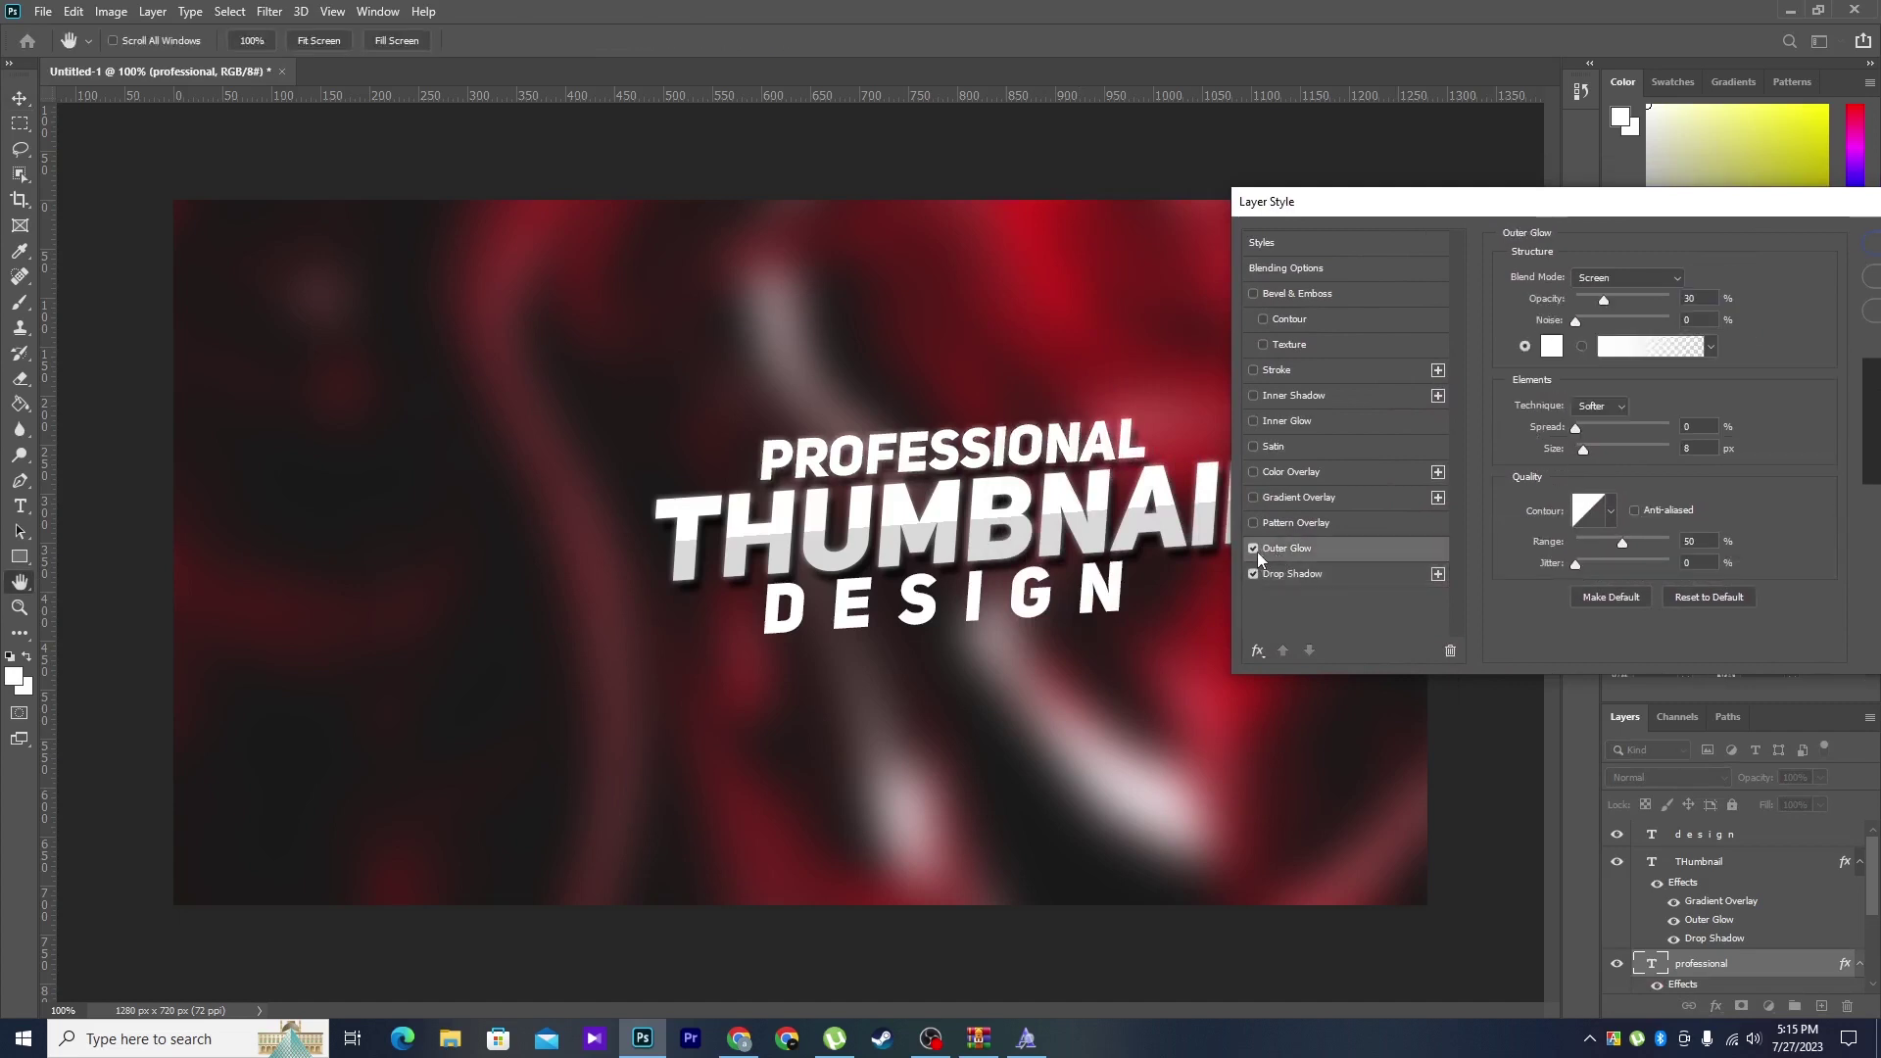
pyautogui.click(1254, 551)
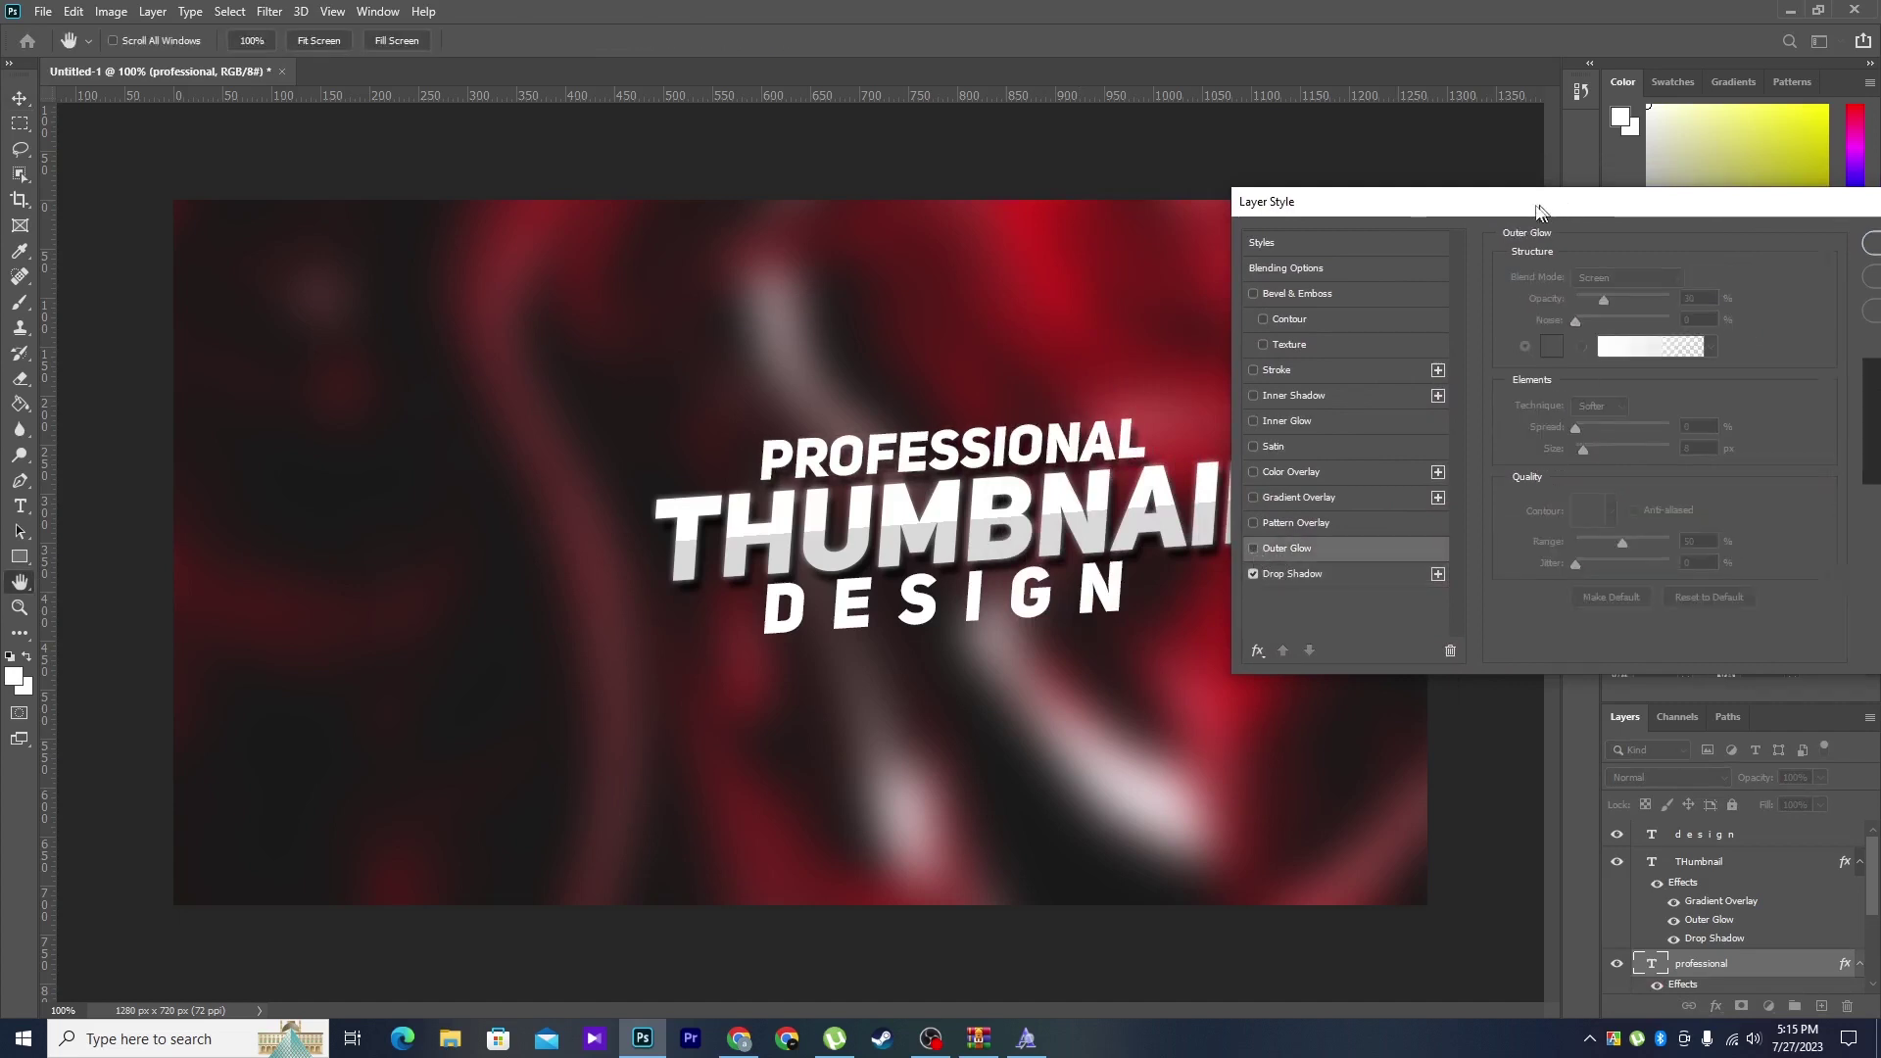
pyautogui.moveTo(1534, 206); pyautogui.dragTo(1352, 206)
pyautogui.click(1157, 499)
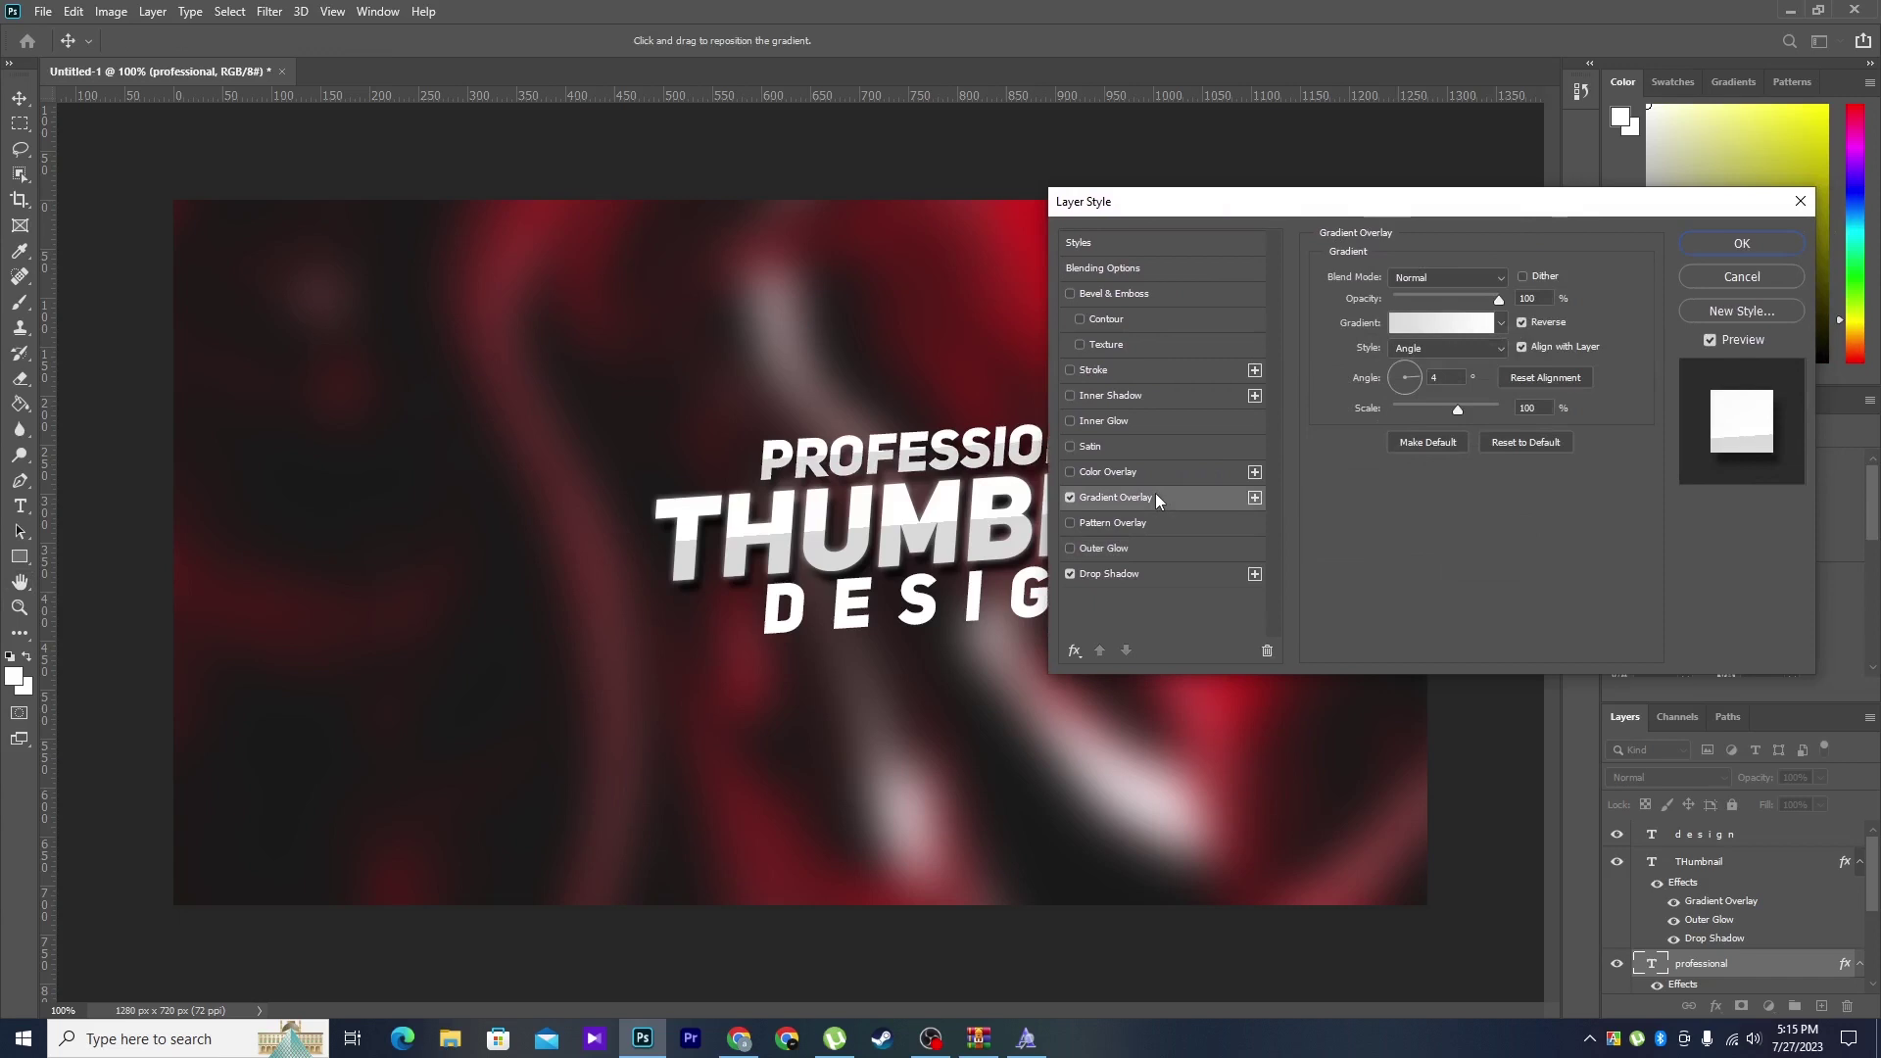
pyautogui.click(1070, 498)
pyautogui.click(1724, 252)
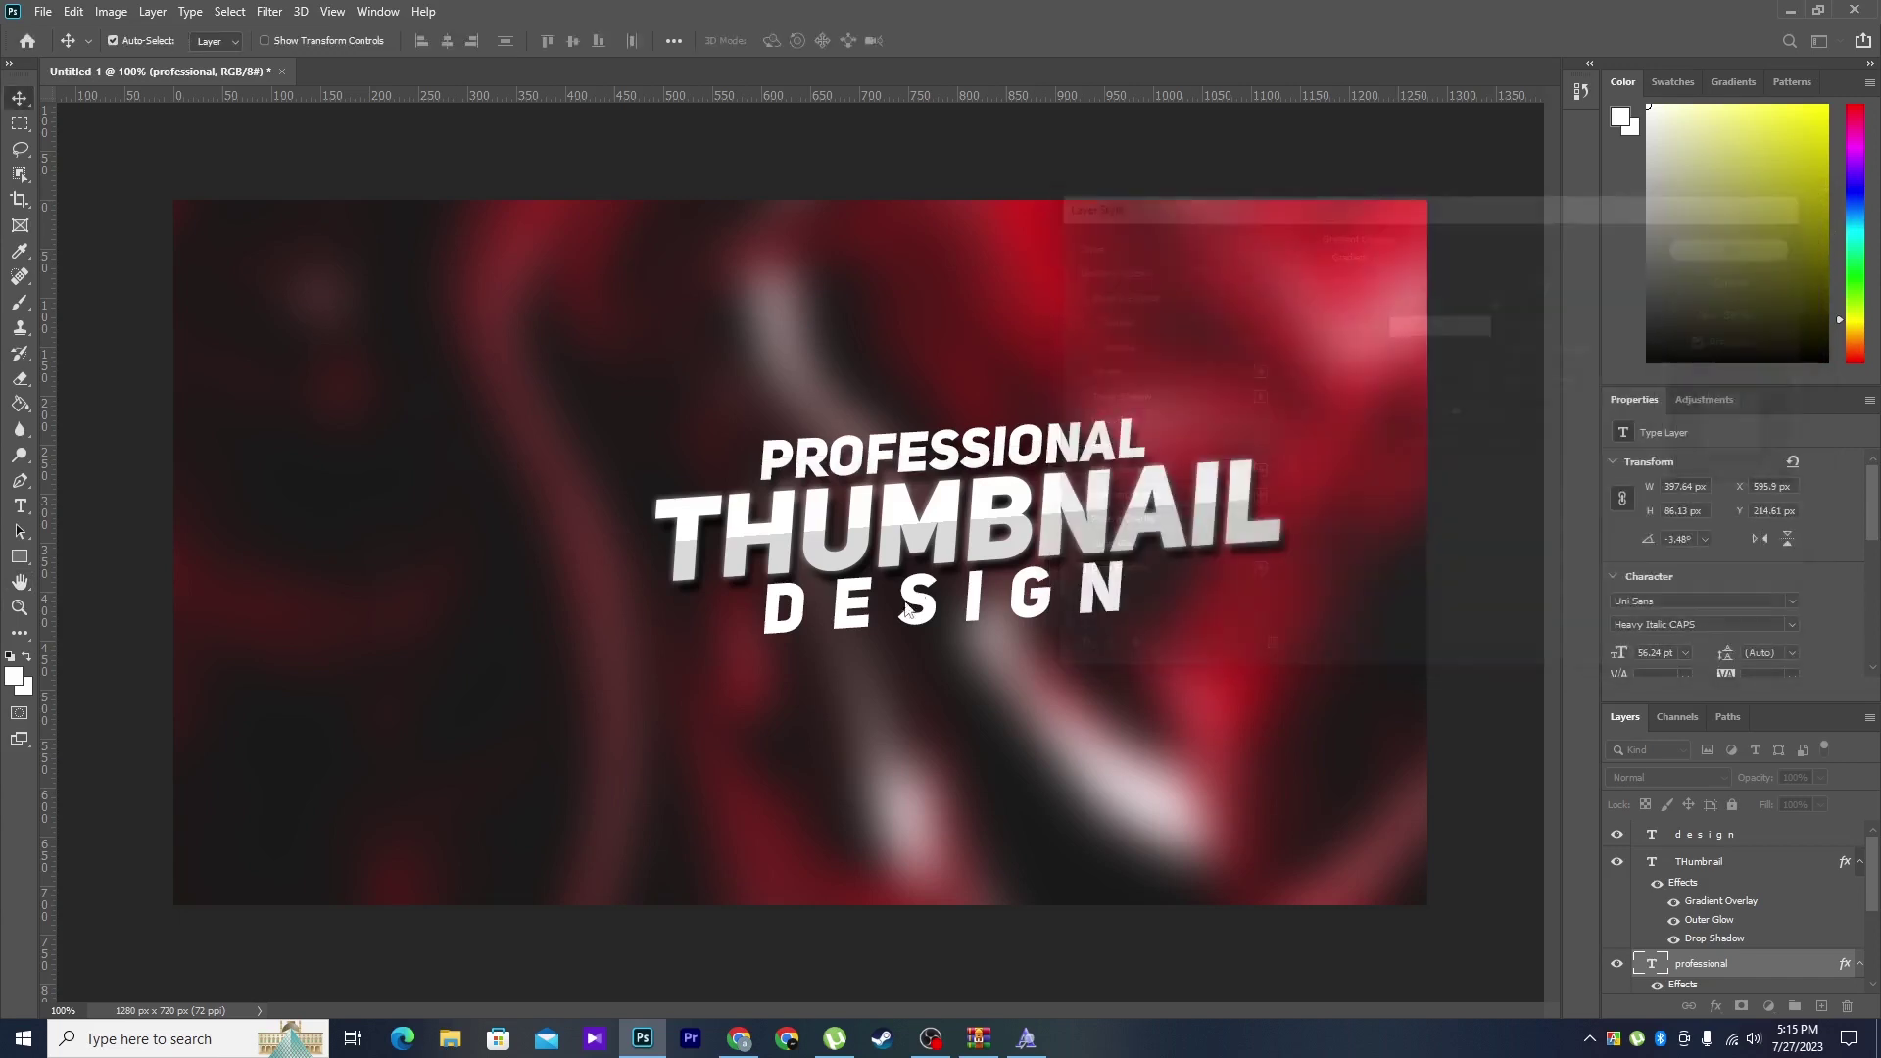
pyautogui.click(1764, 834)
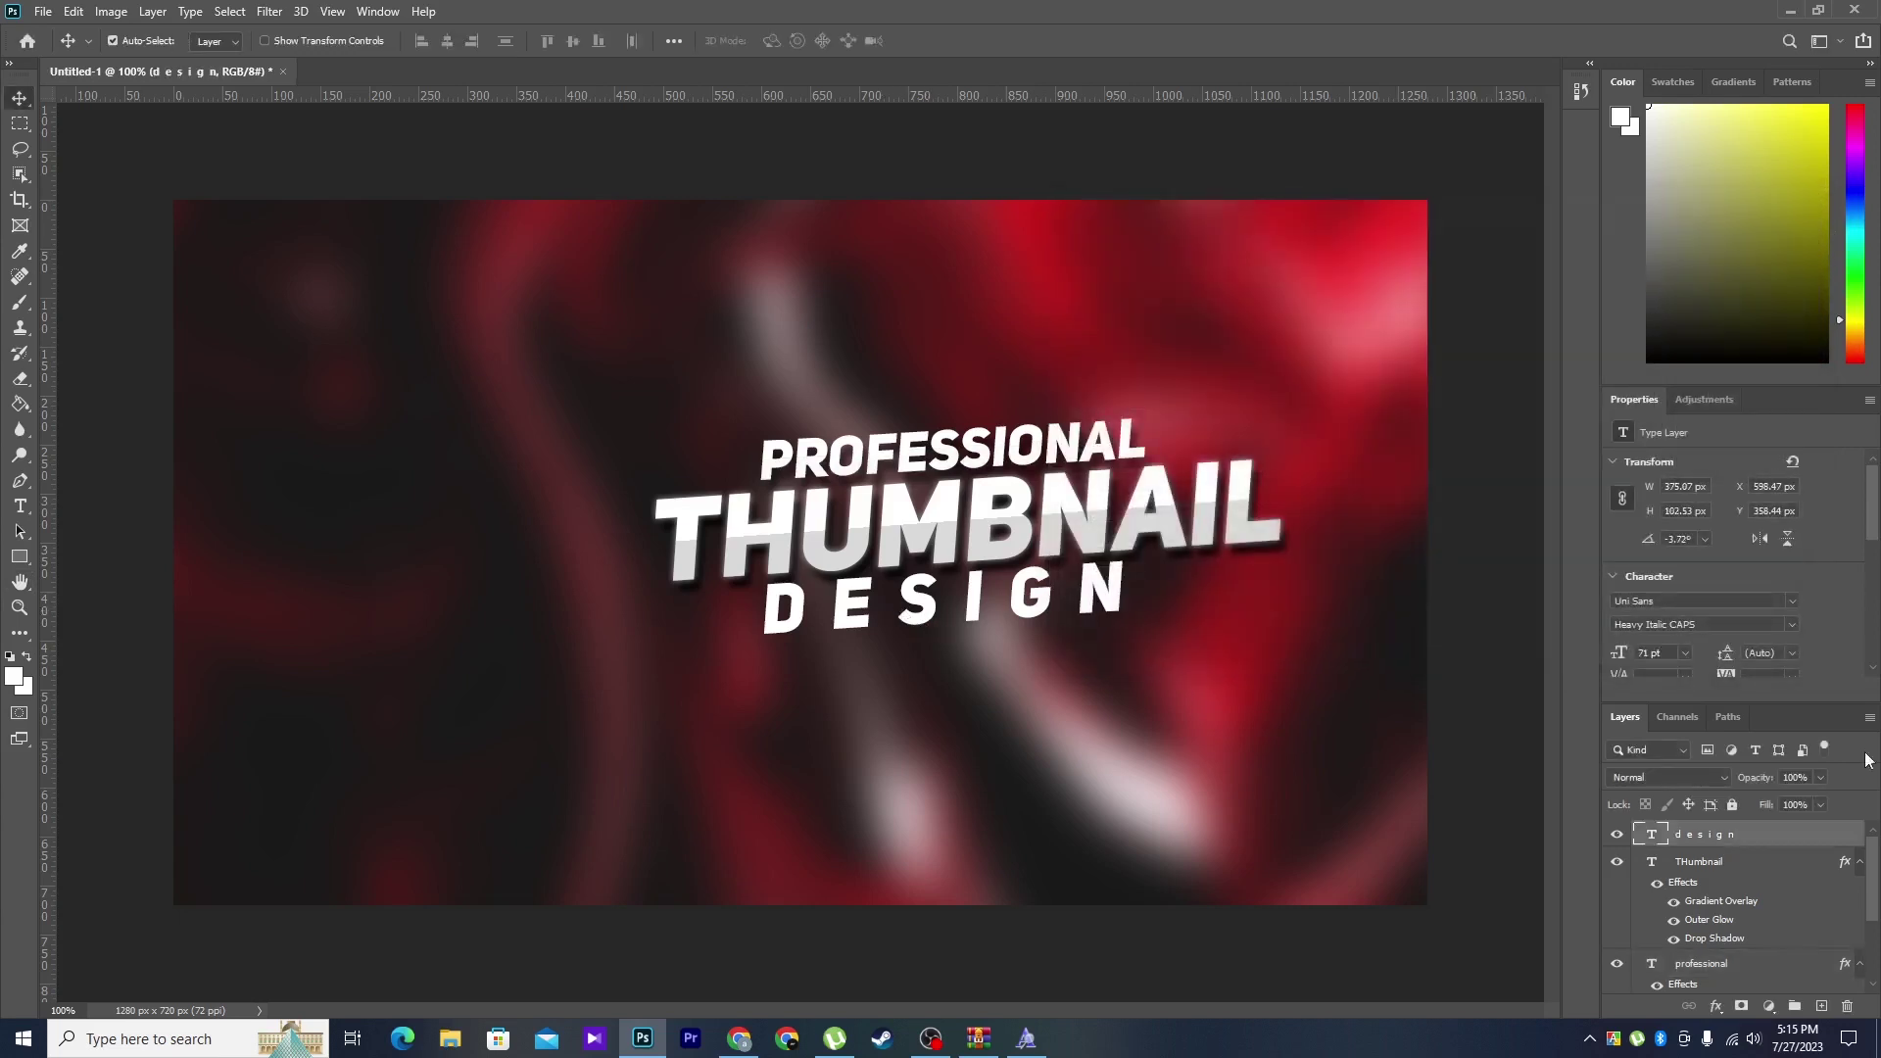
# - Add a drop shadow to DESIGN and try a #ffde00 yellow colour overlay
pyautogui.rightClick(1751, 836)
pyautogui.click(1616, 152)
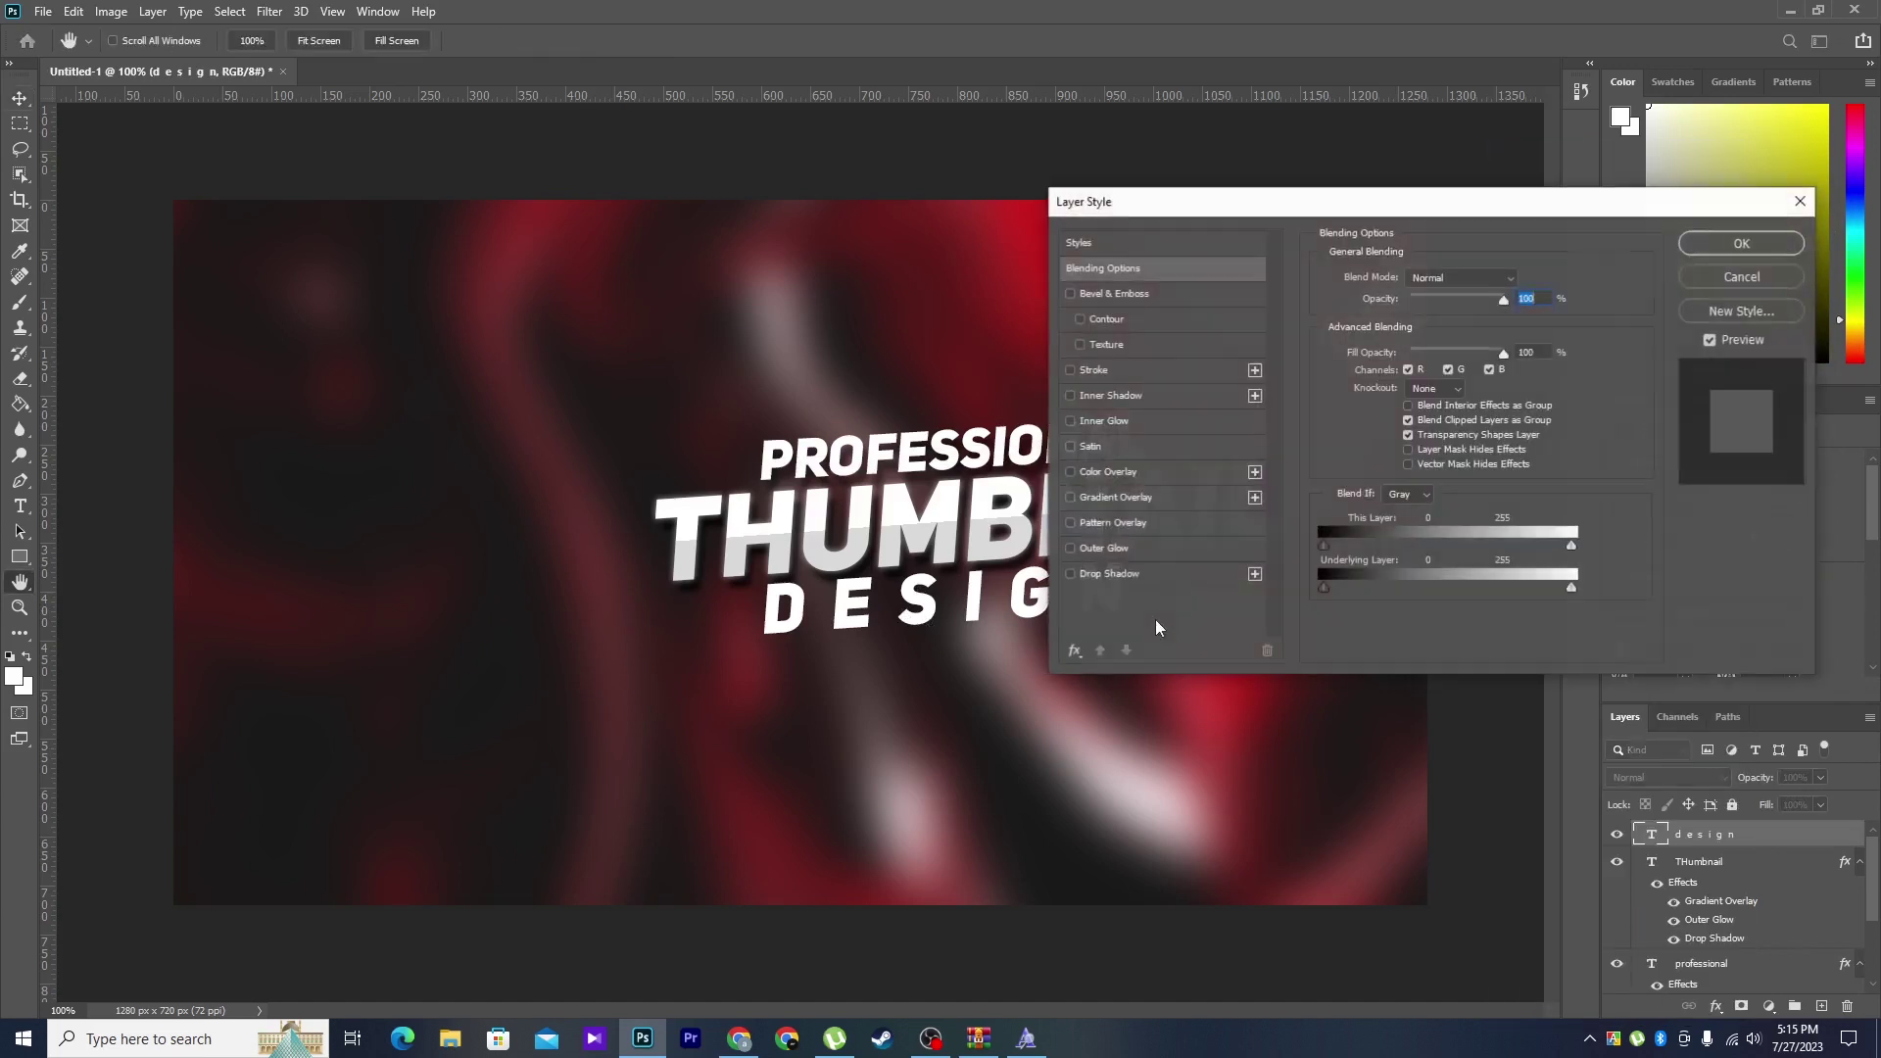
pyautogui.click(1071, 574)
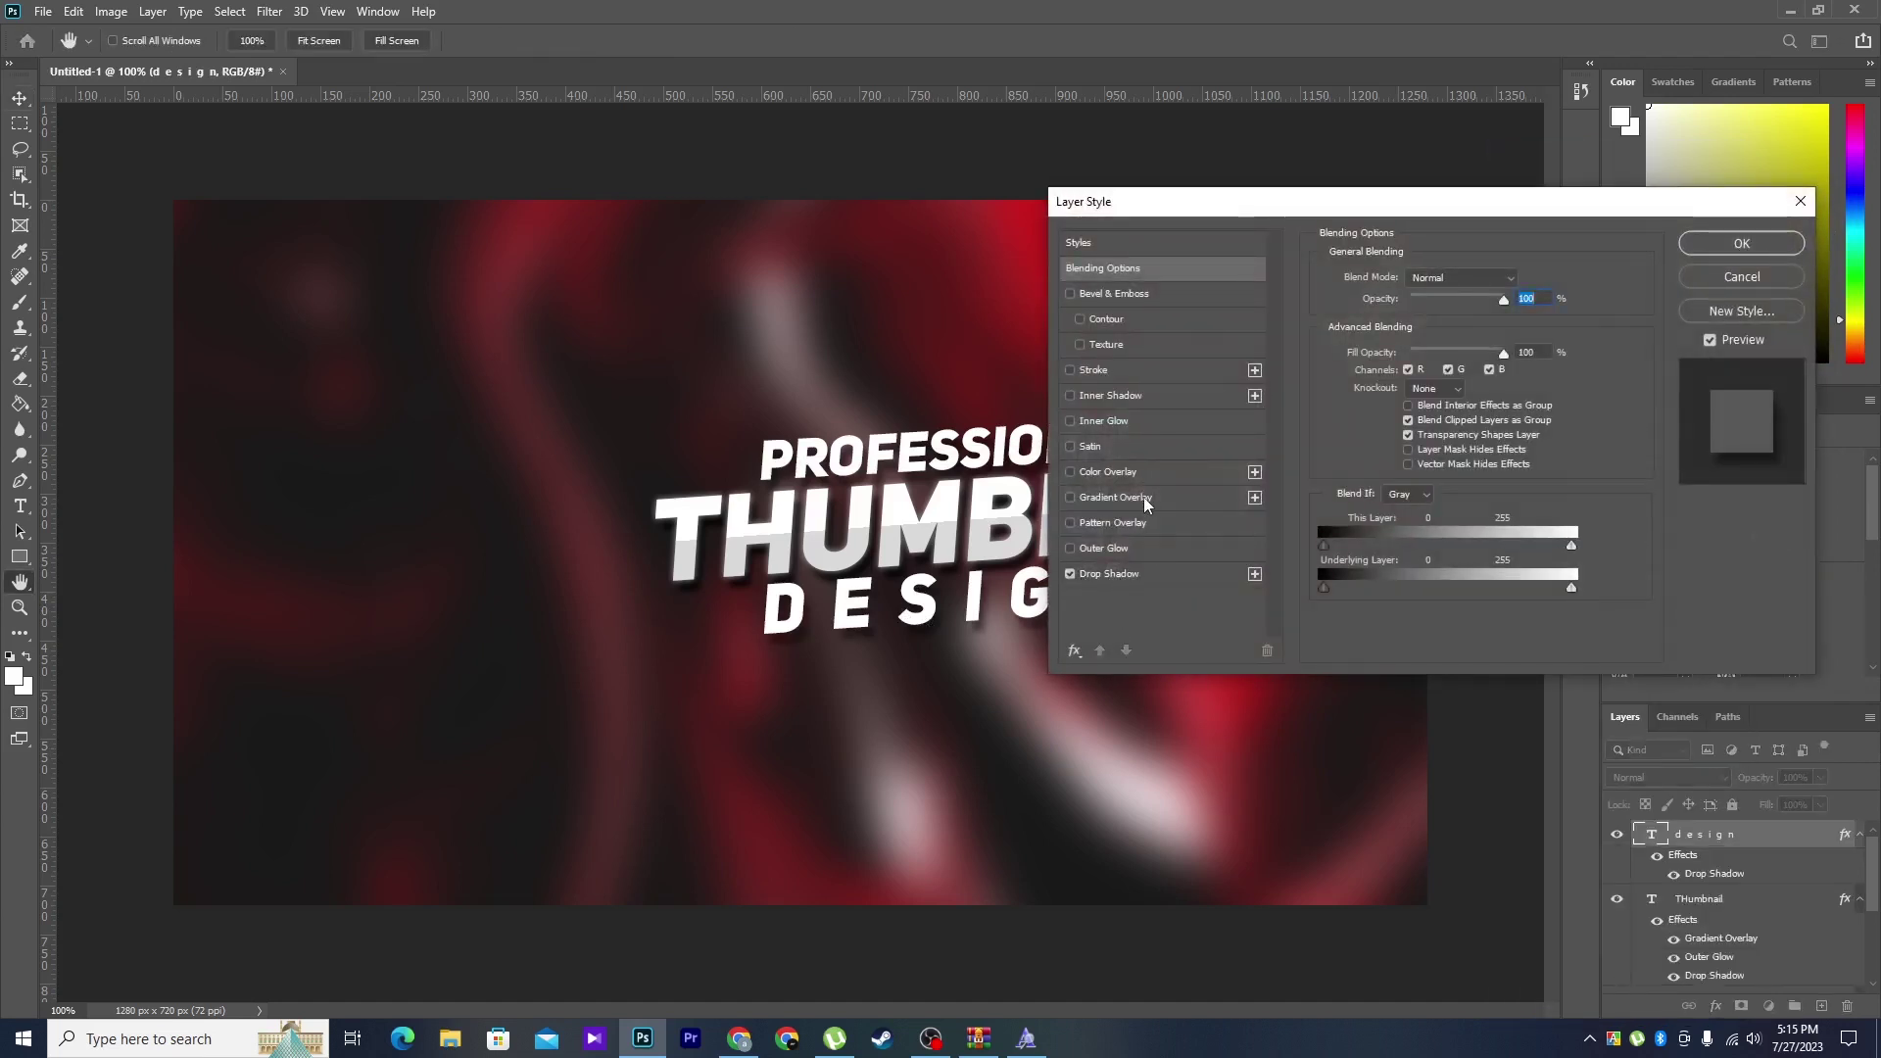
pyautogui.click(1114, 499)
pyautogui.click(1107, 472)
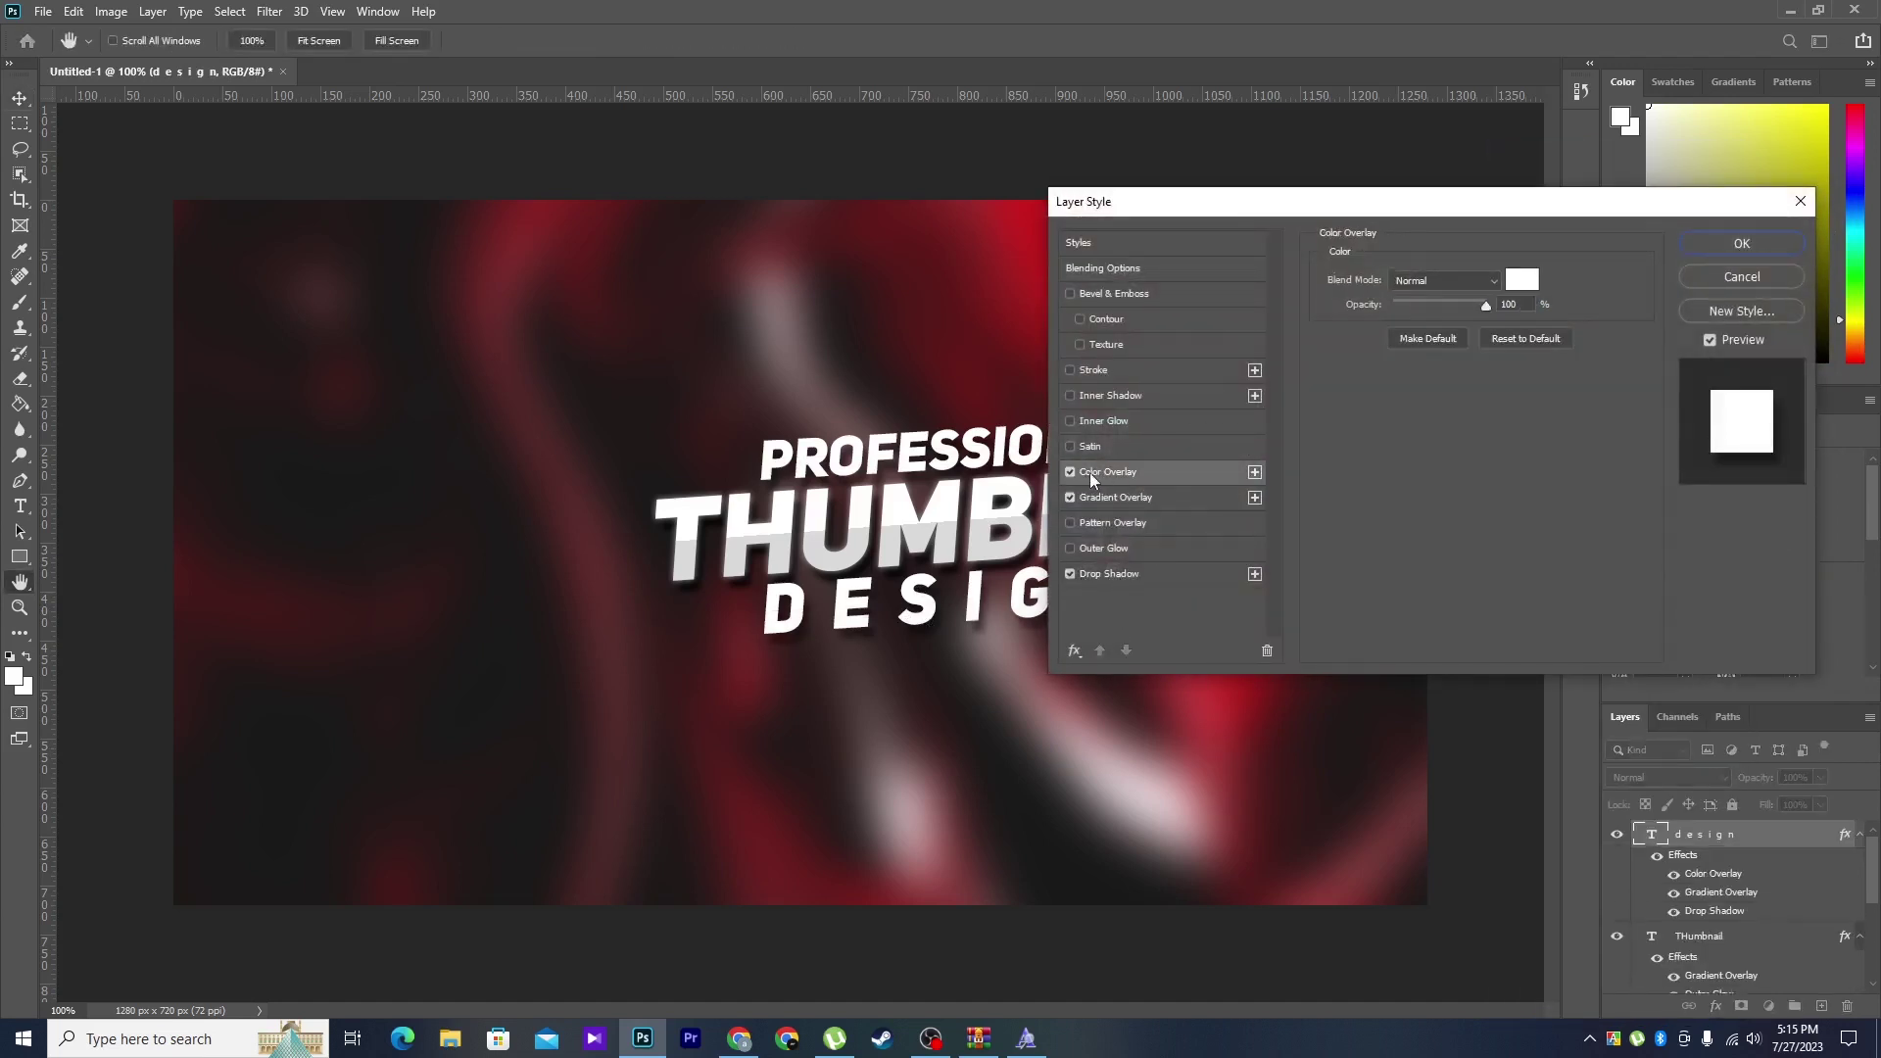
pyautogui.click(1074, 499)
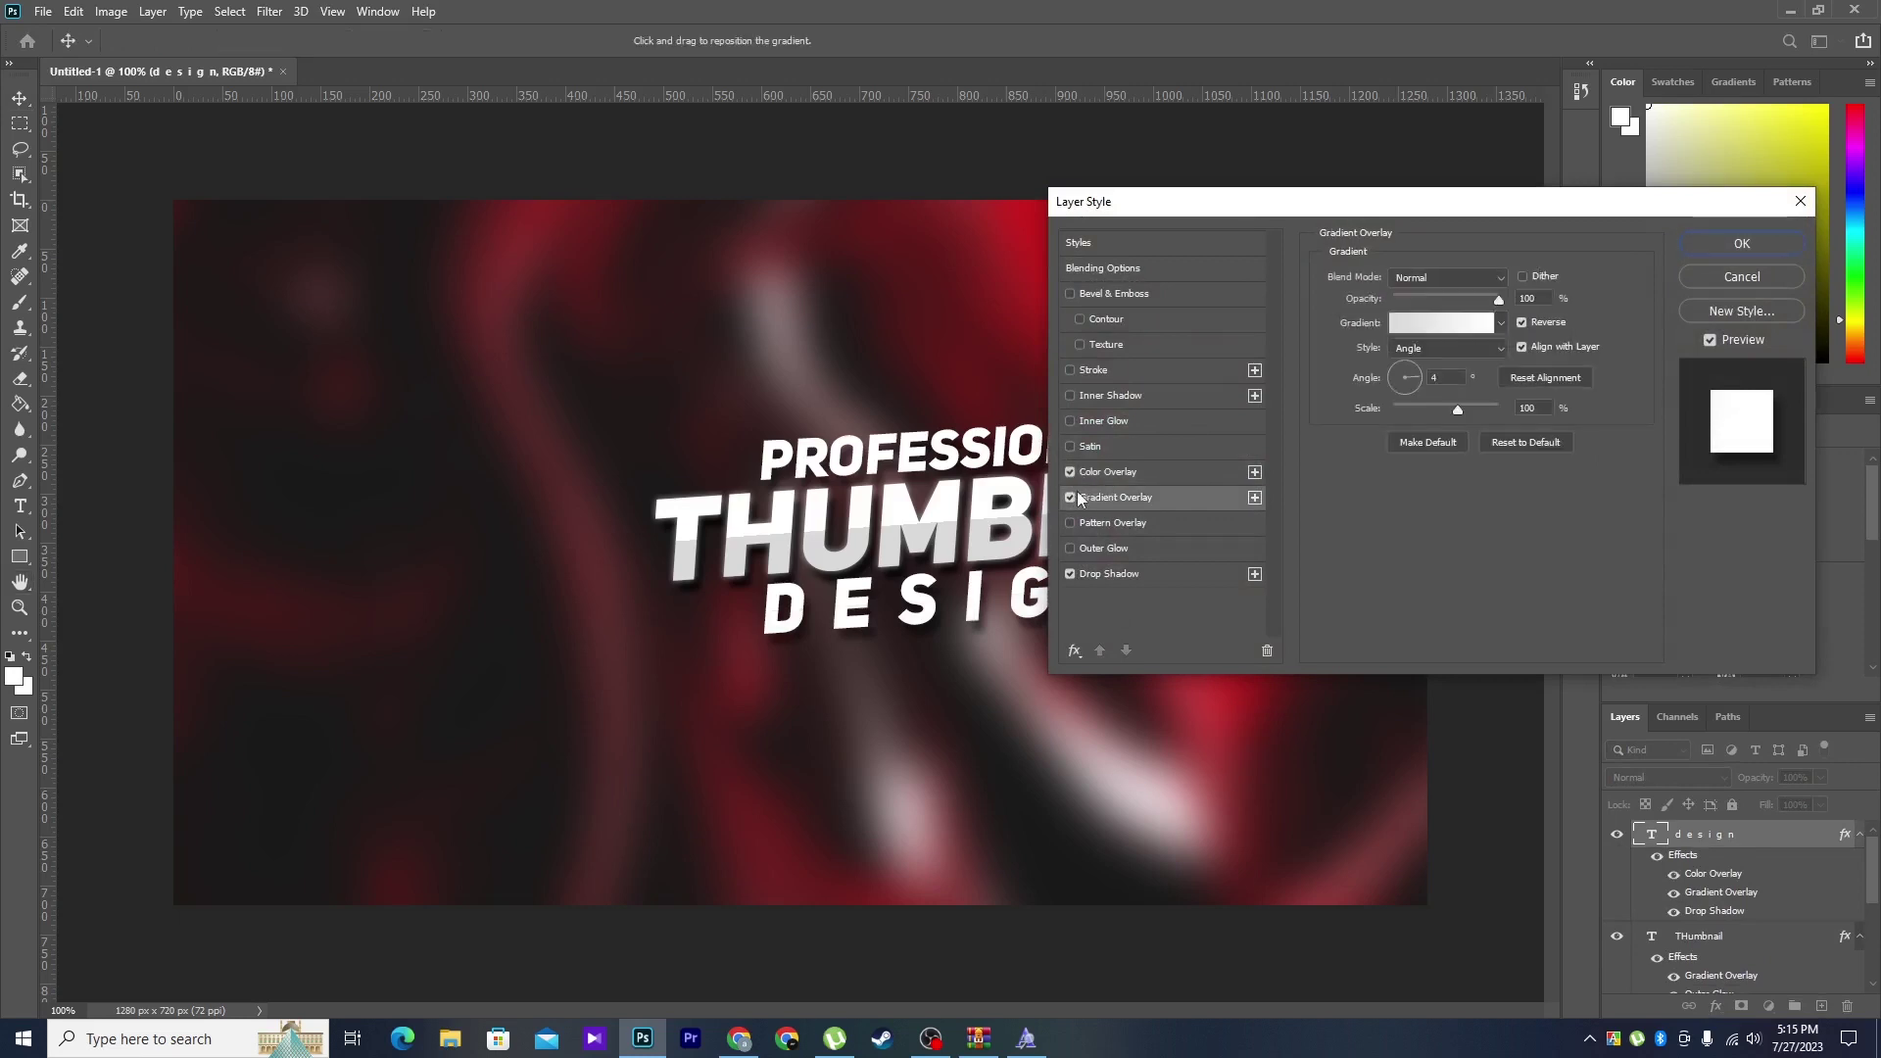
pyautogui.click(1071, 498)
pyautogui.click(1108, 473)
pyautogui.click(1522, 281)
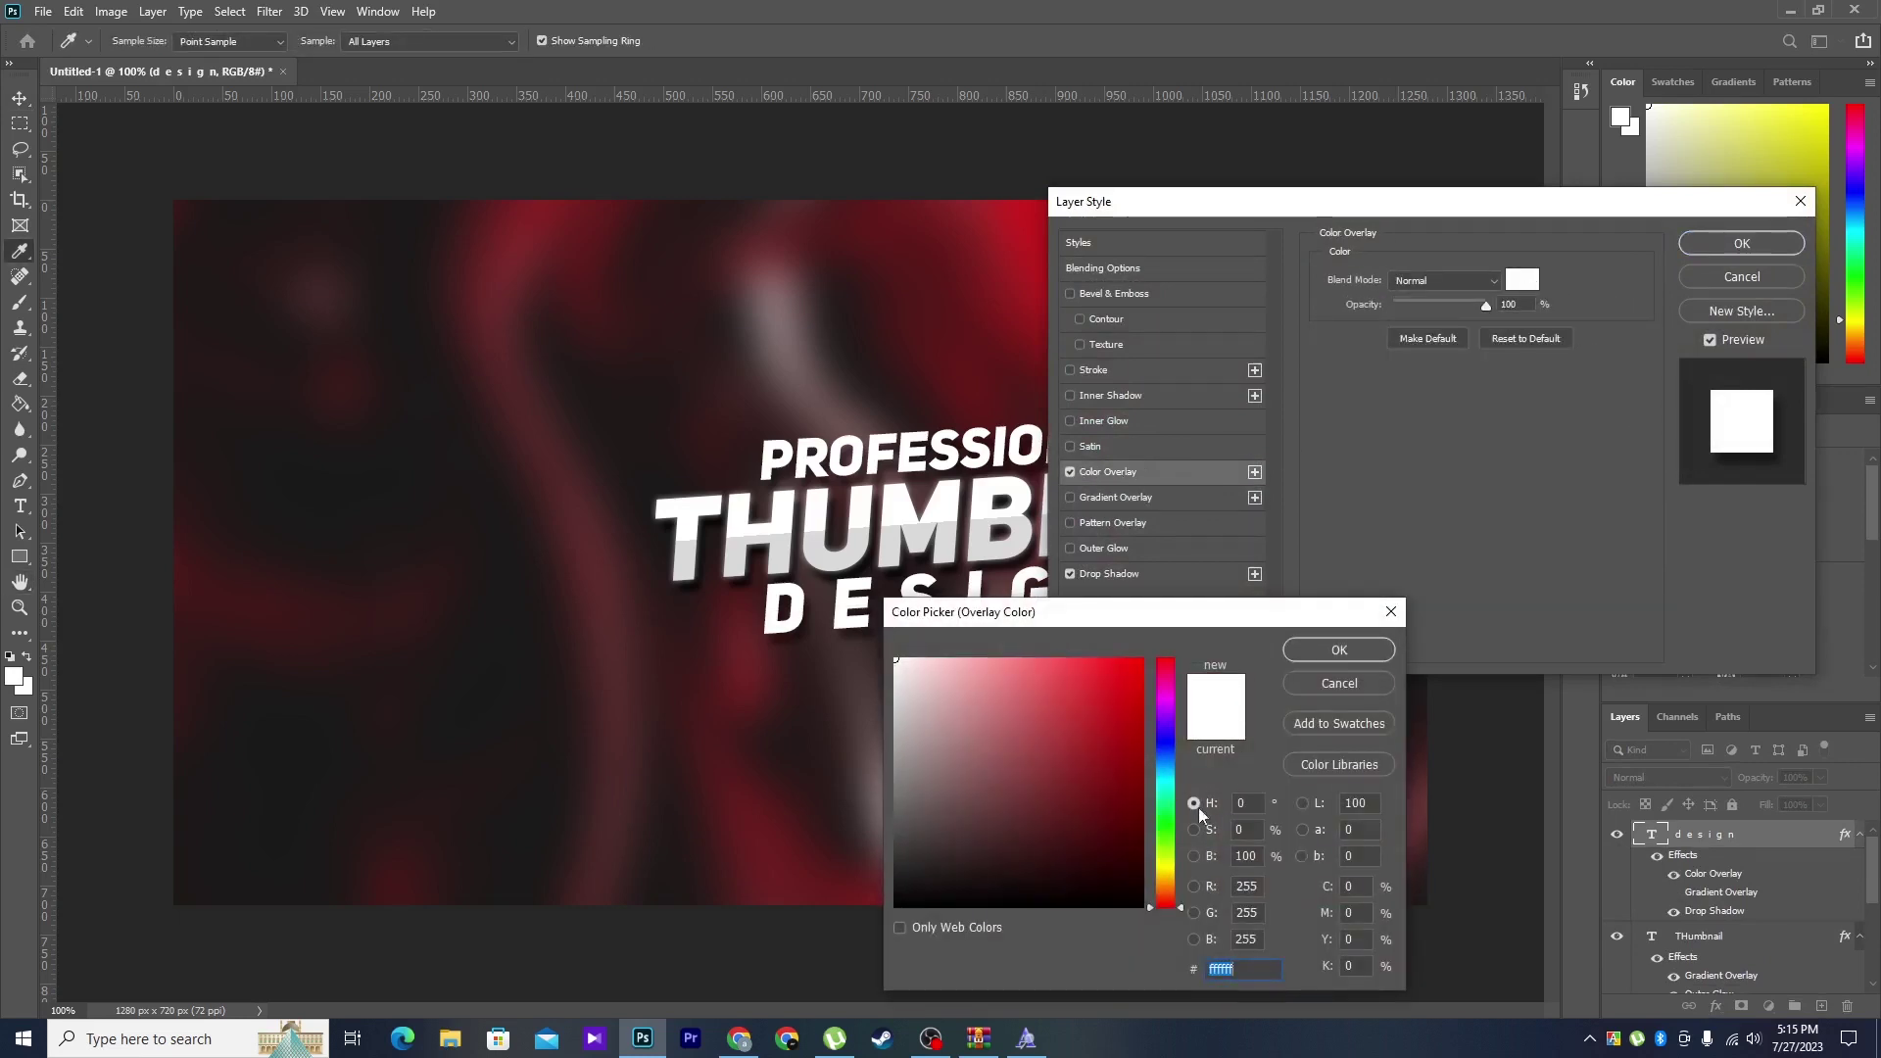
pyautogui.write('ffde00')
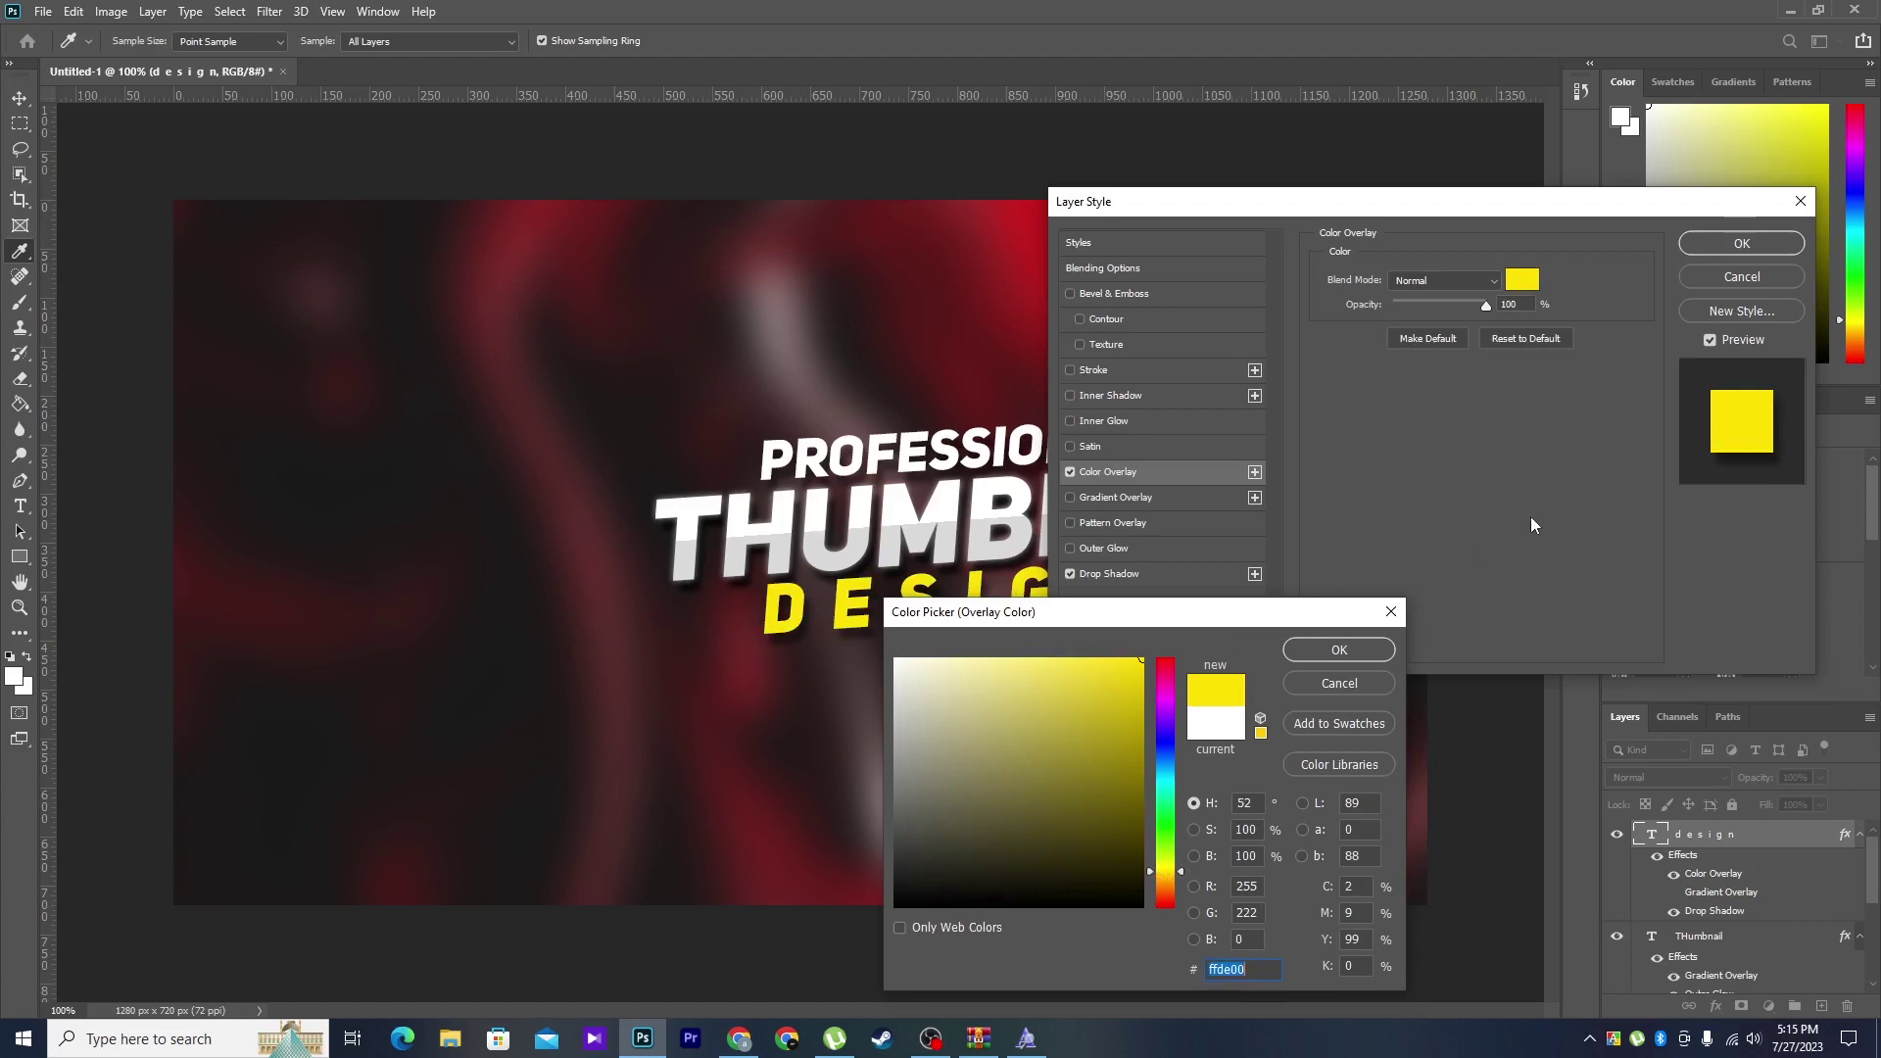
pyautogui.moveTo(1254, 611); pyautogui.dragTo(1496, 491)
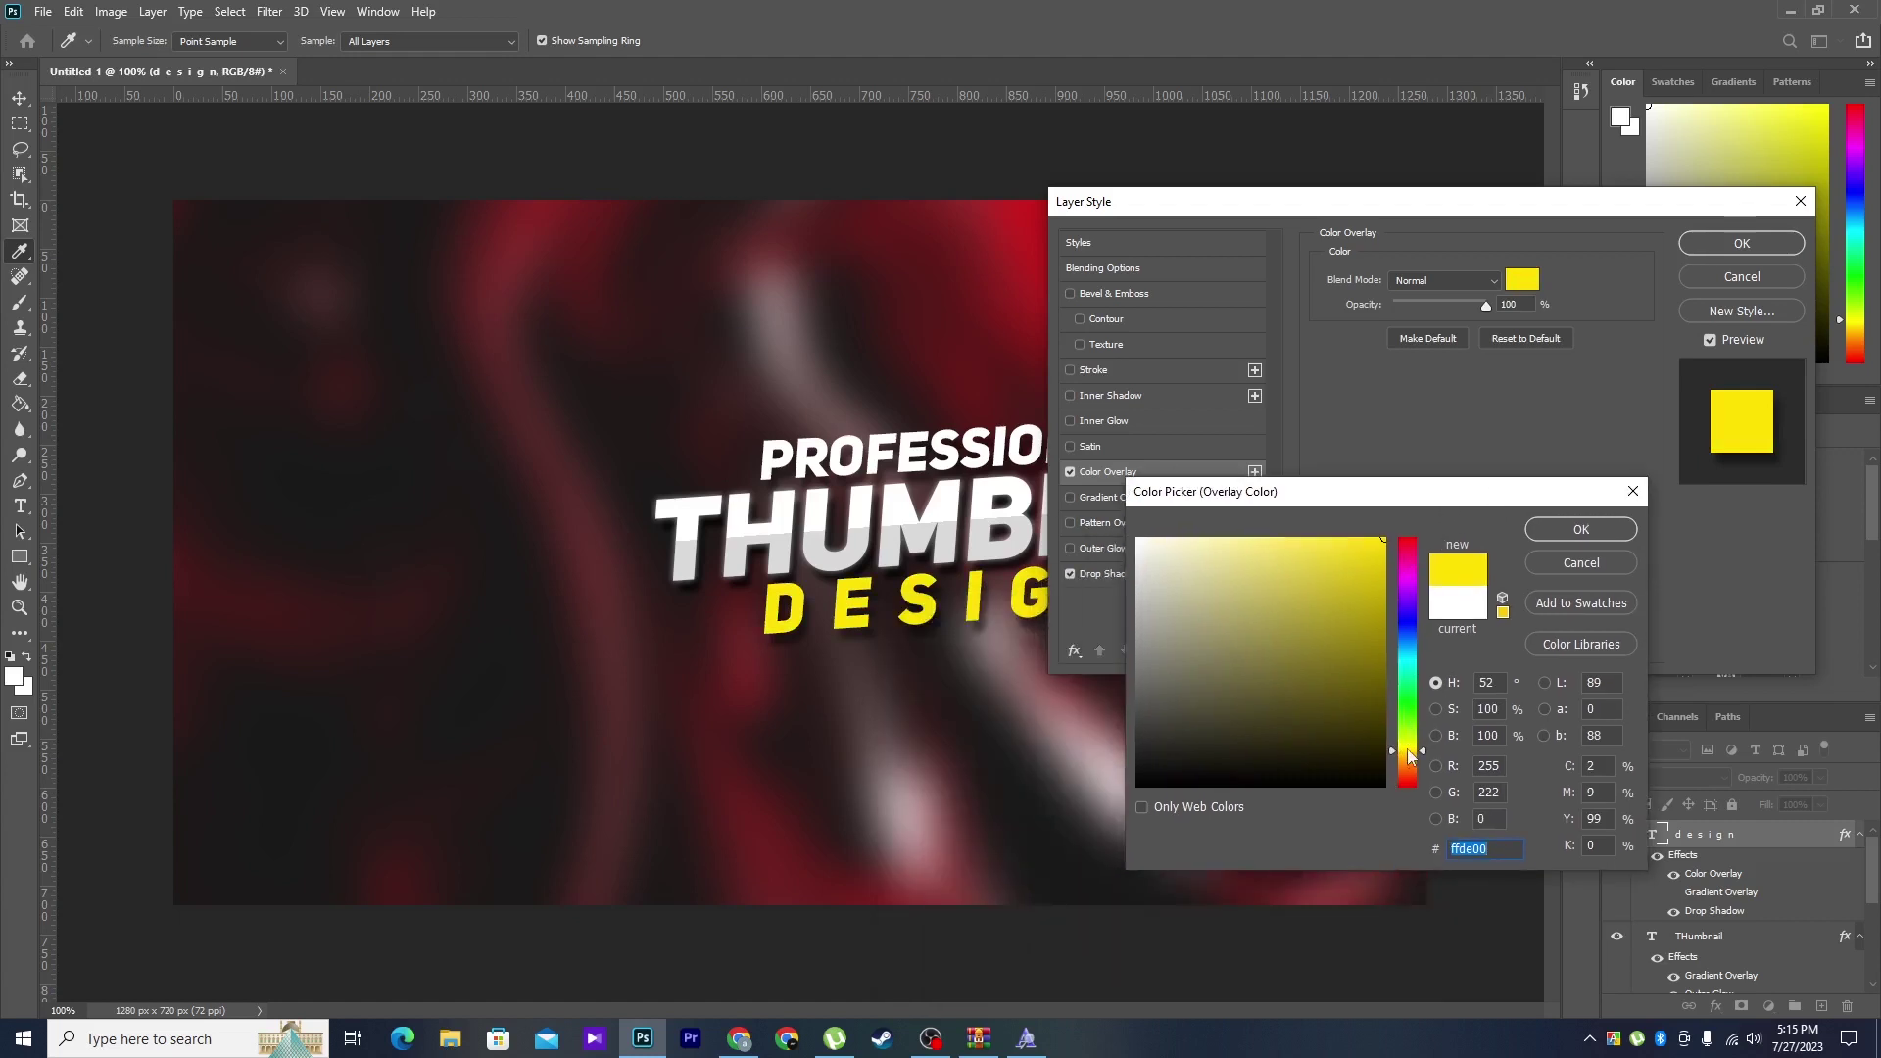
pyautogui.moveTo(1409, 749); pyautogui.dragTo(1407, 751)
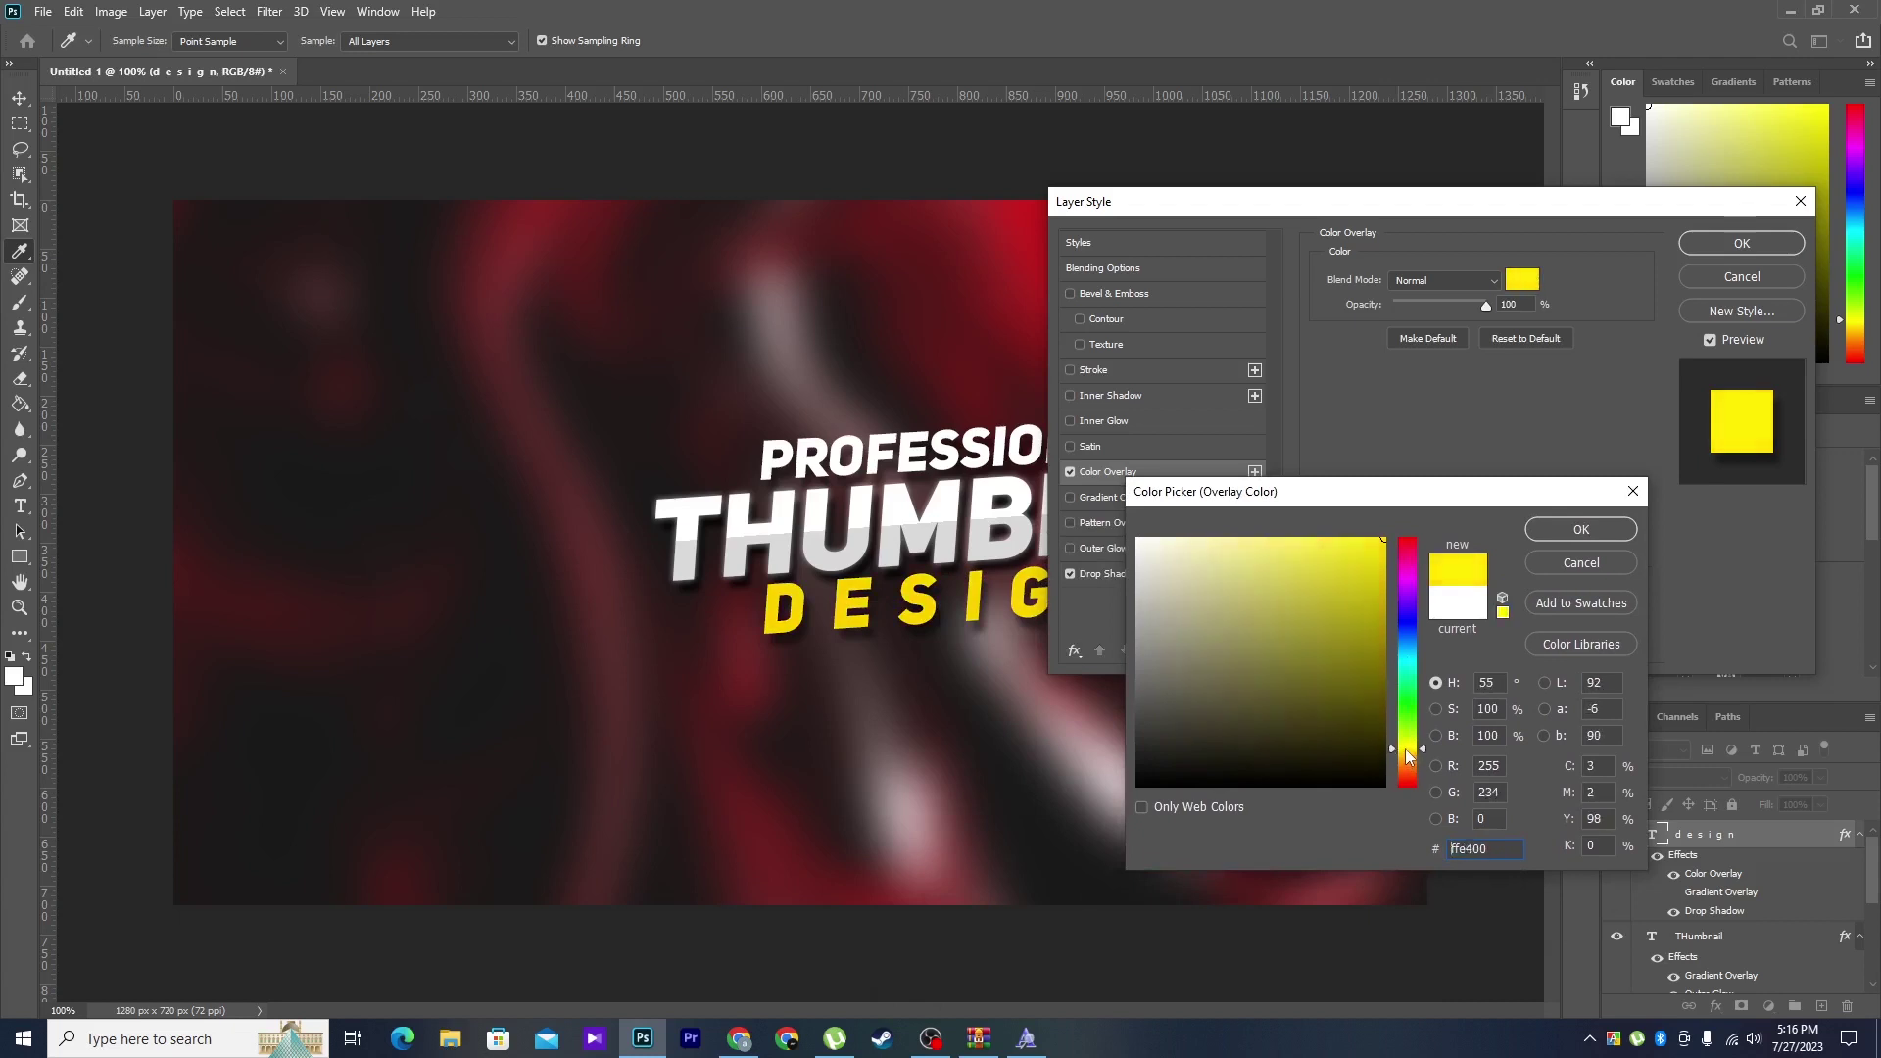
pyautogui.click(1562, 538)
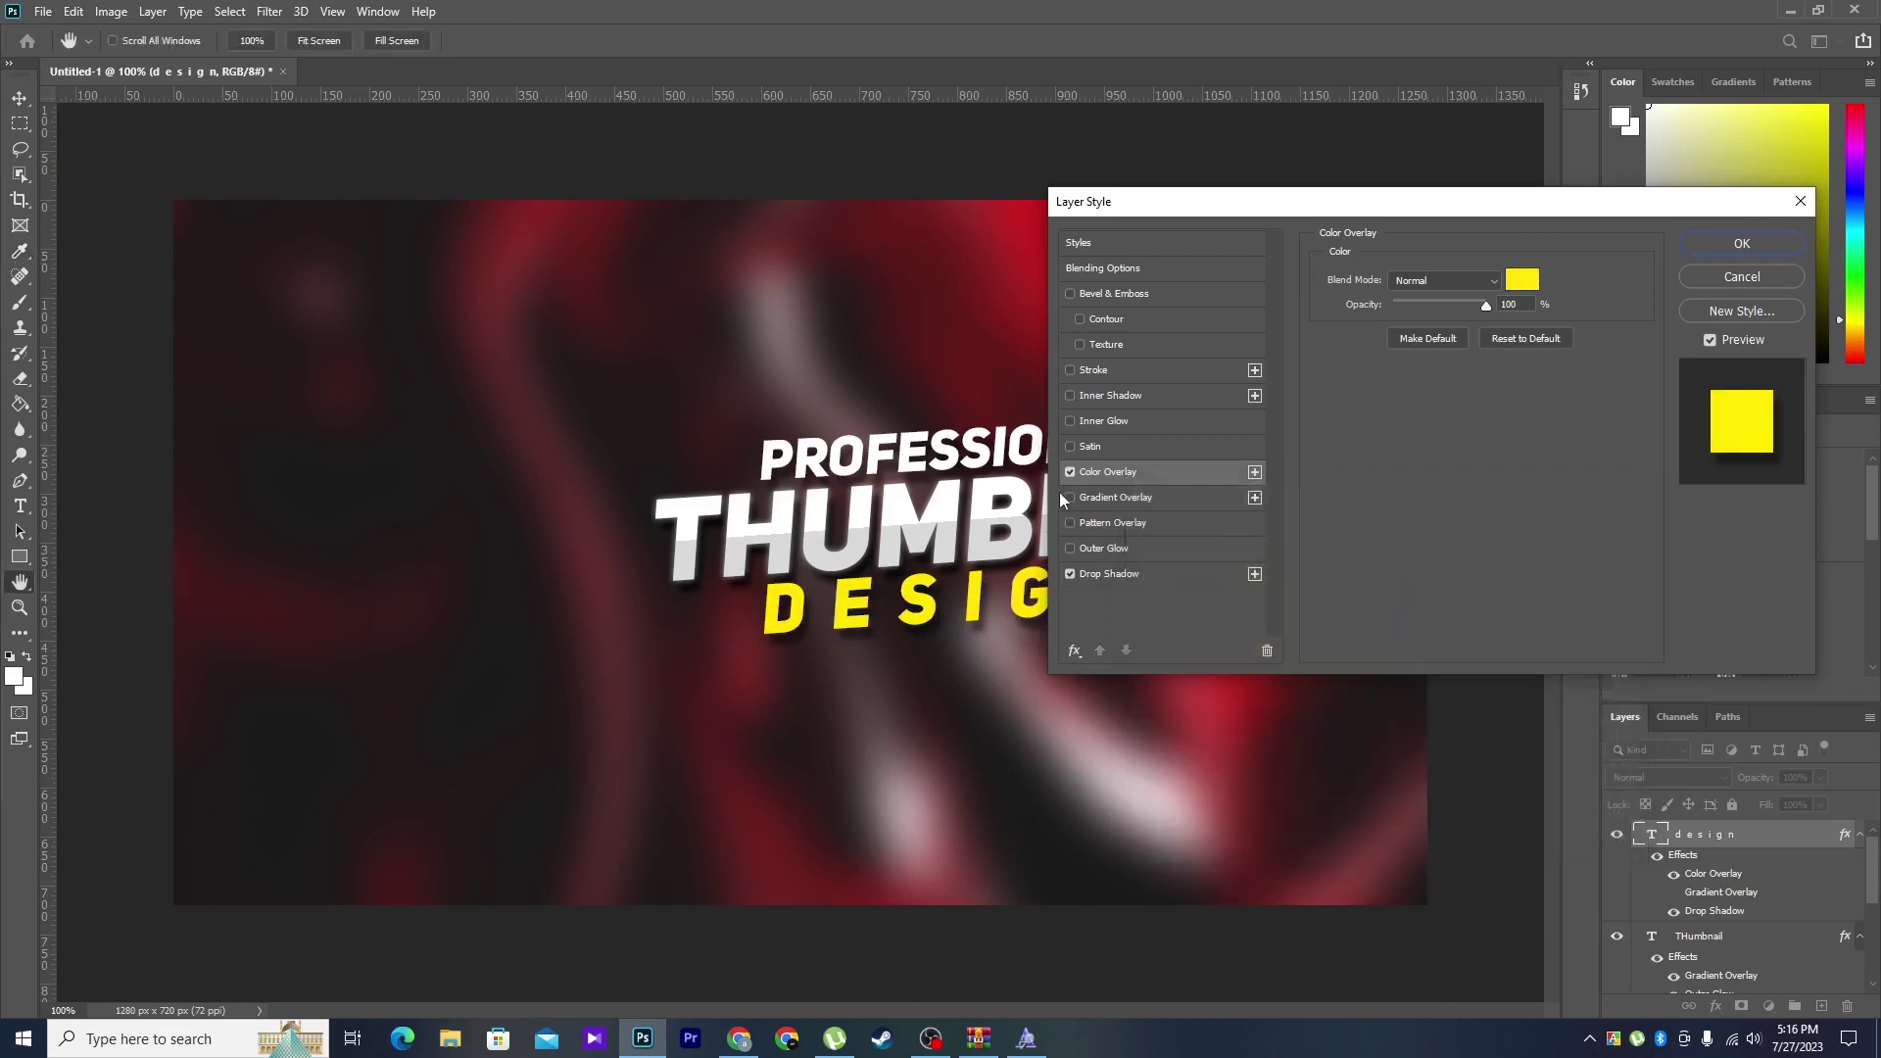
# - Swap the colour overlay for a gradient overlay with a yellow left stop
pyautogui.click(1070, 472)
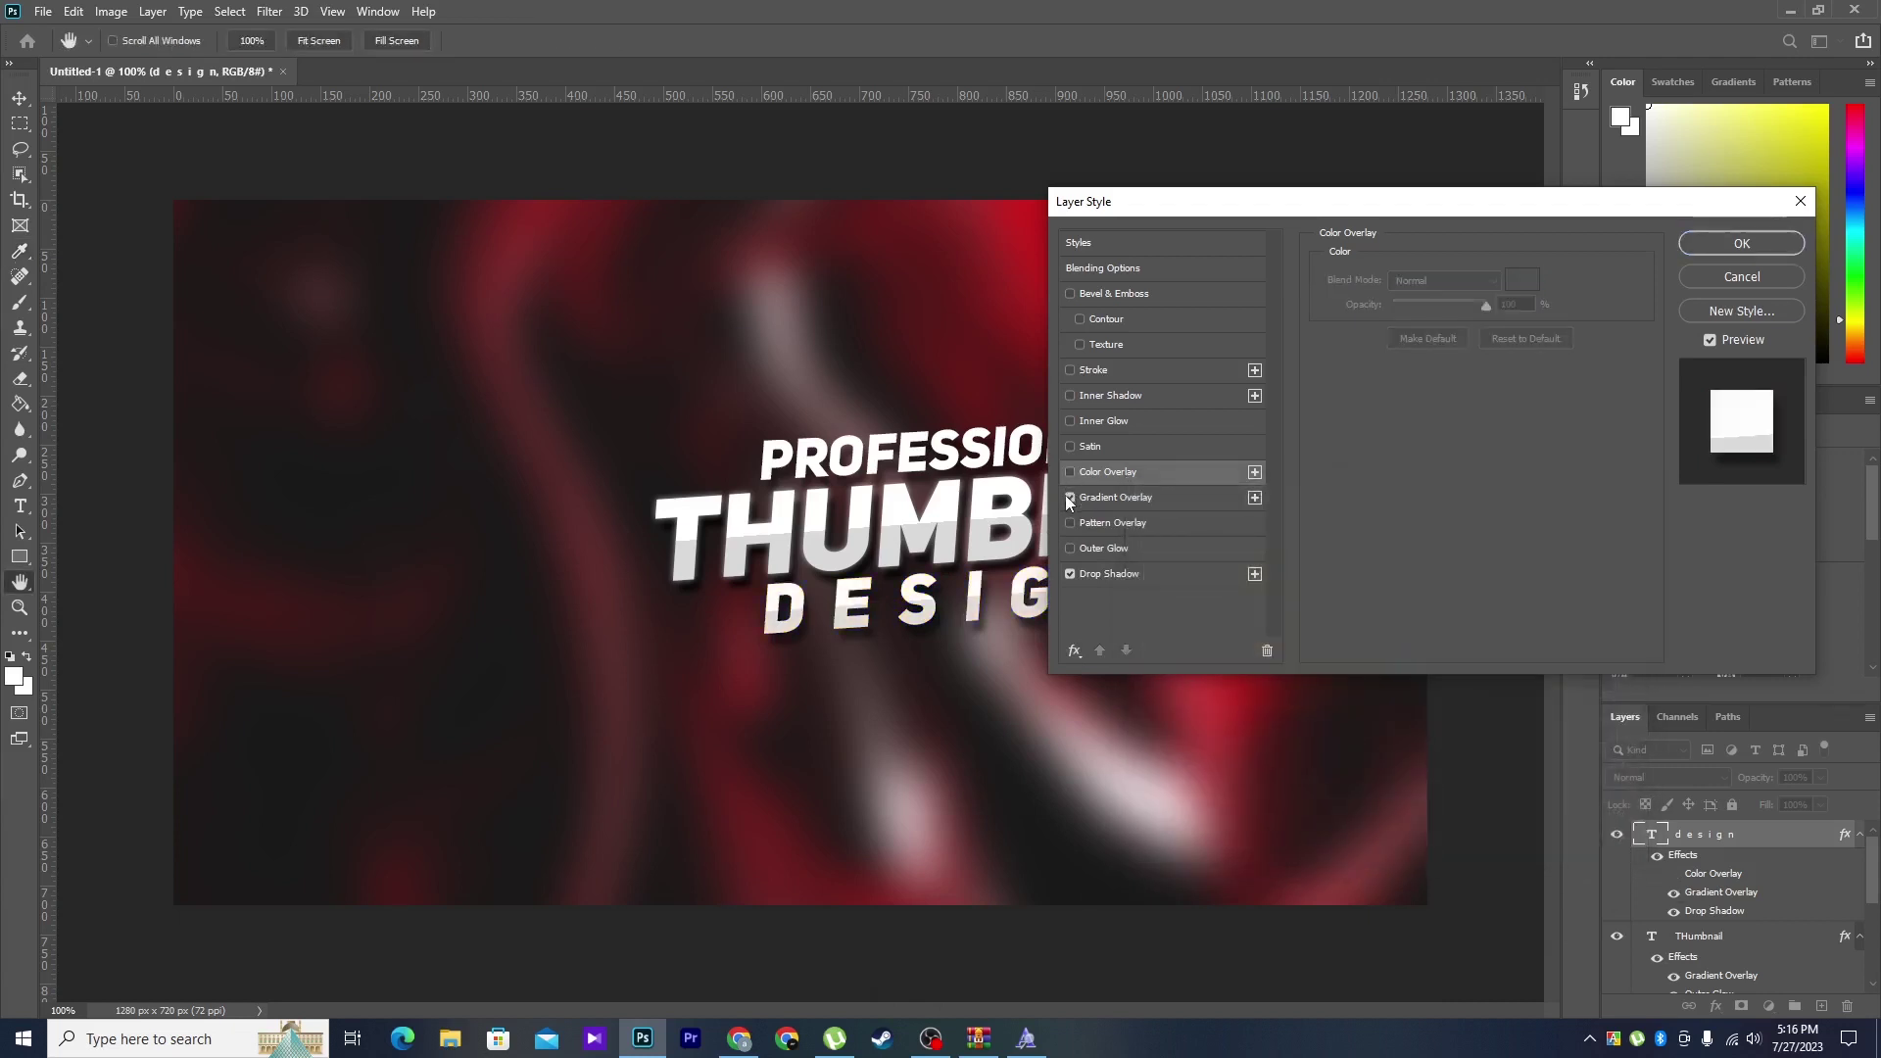
pyautogui.click(1088, 497)
pyautogui.click(1425, 331)
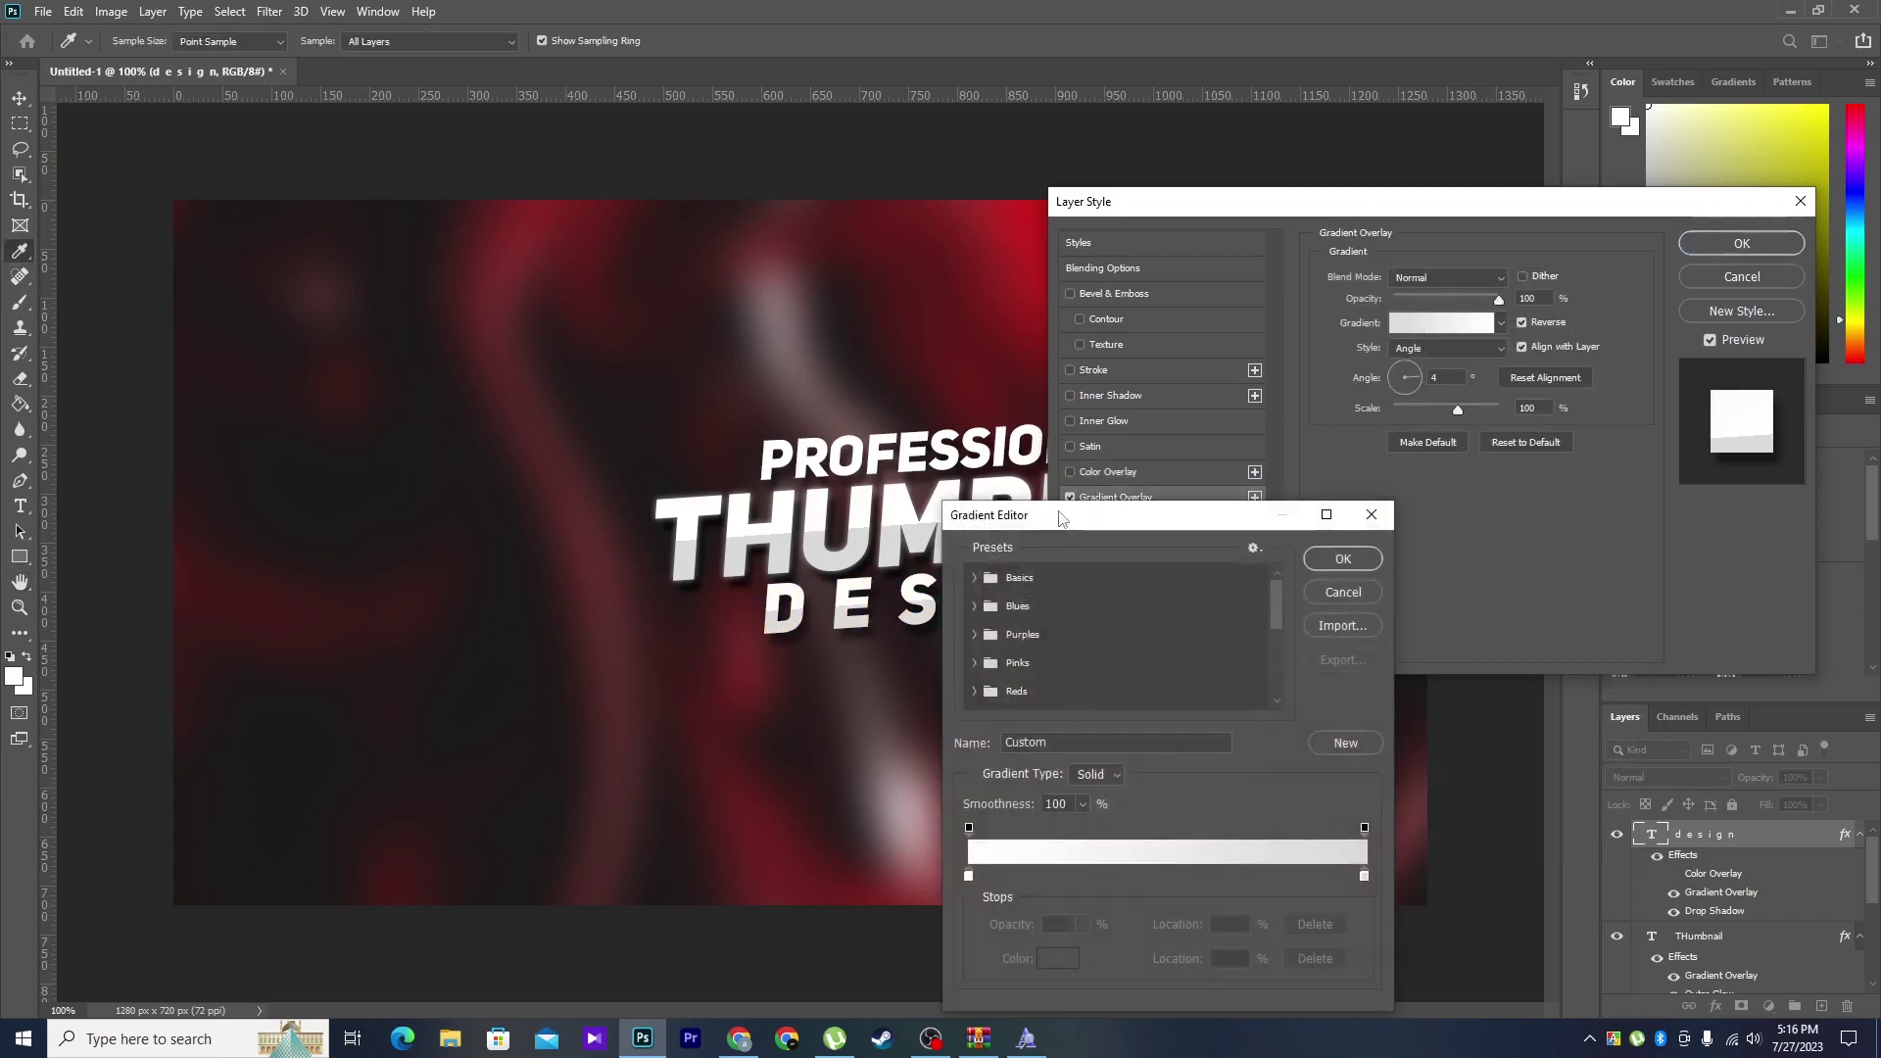
pyautogui.doubleClick(1295, 742)
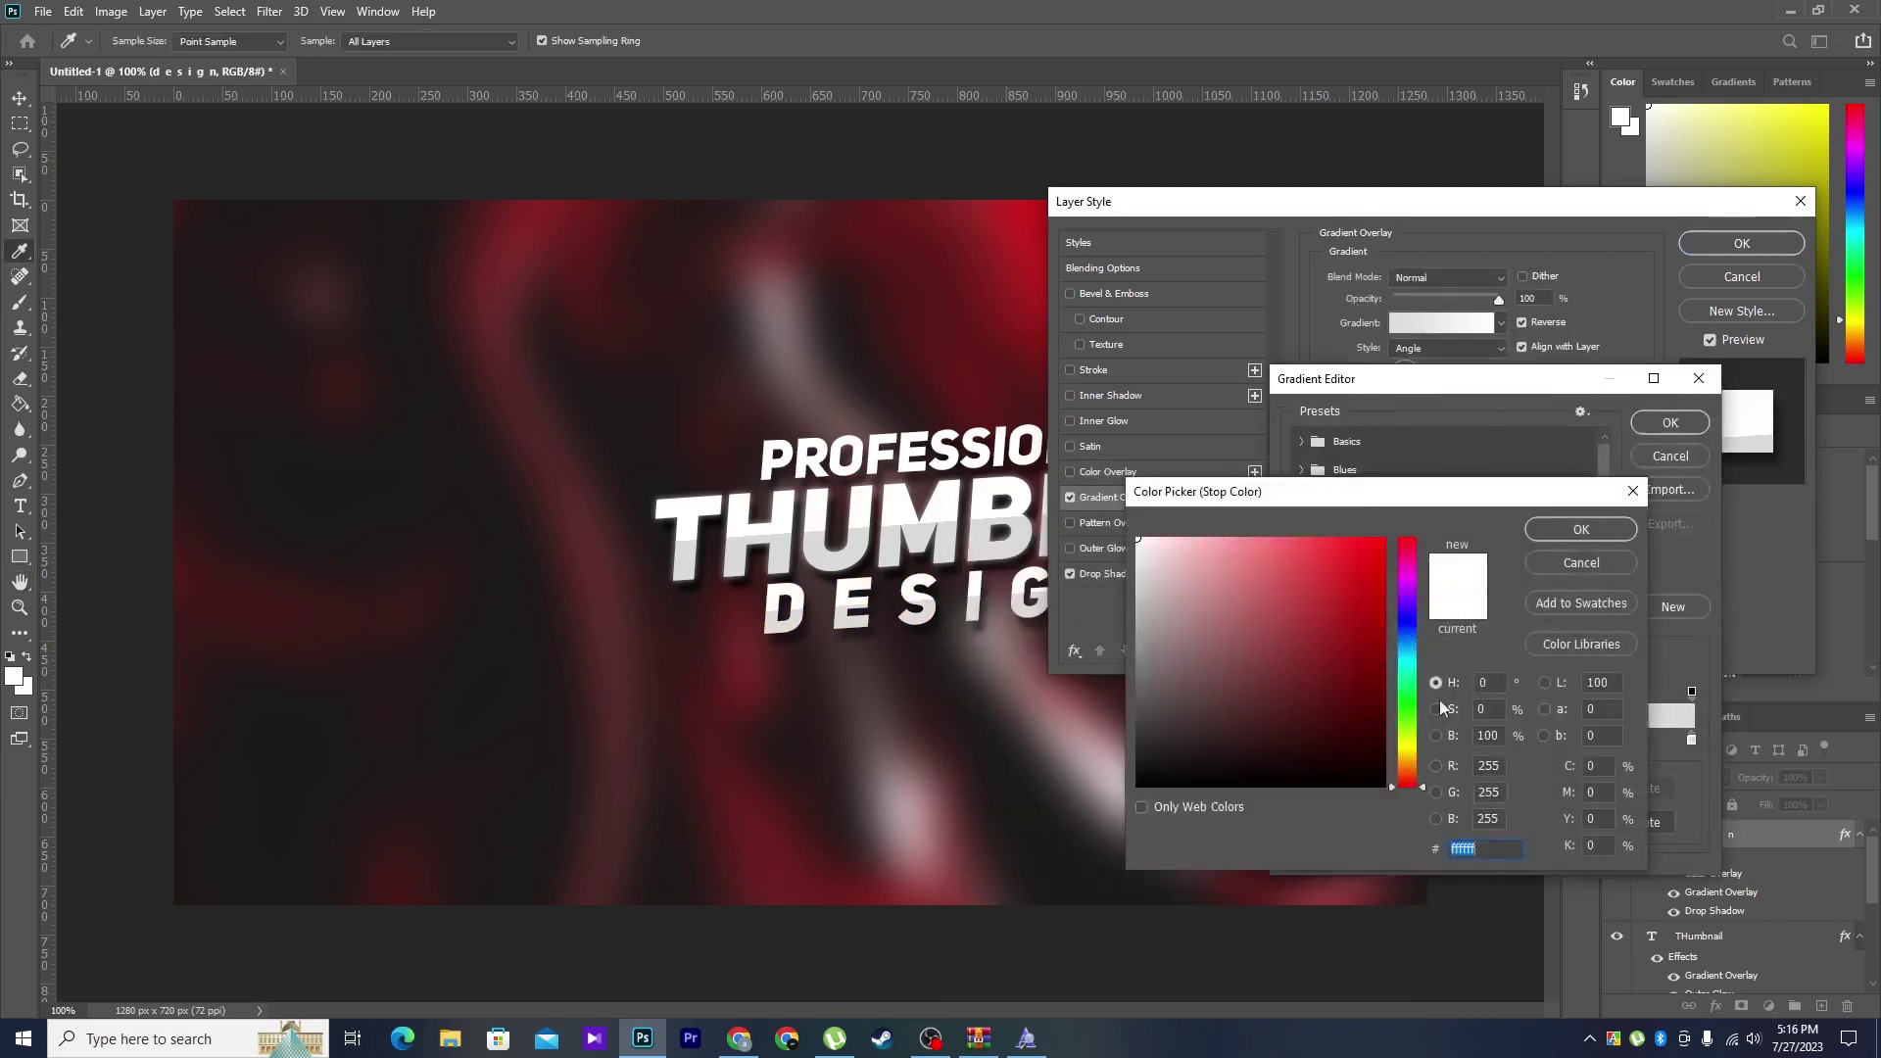
pyautogui.moveTo(1407, 781); pyautogui.dragTo(1407, 763)
pyautogui.write('ff9000')
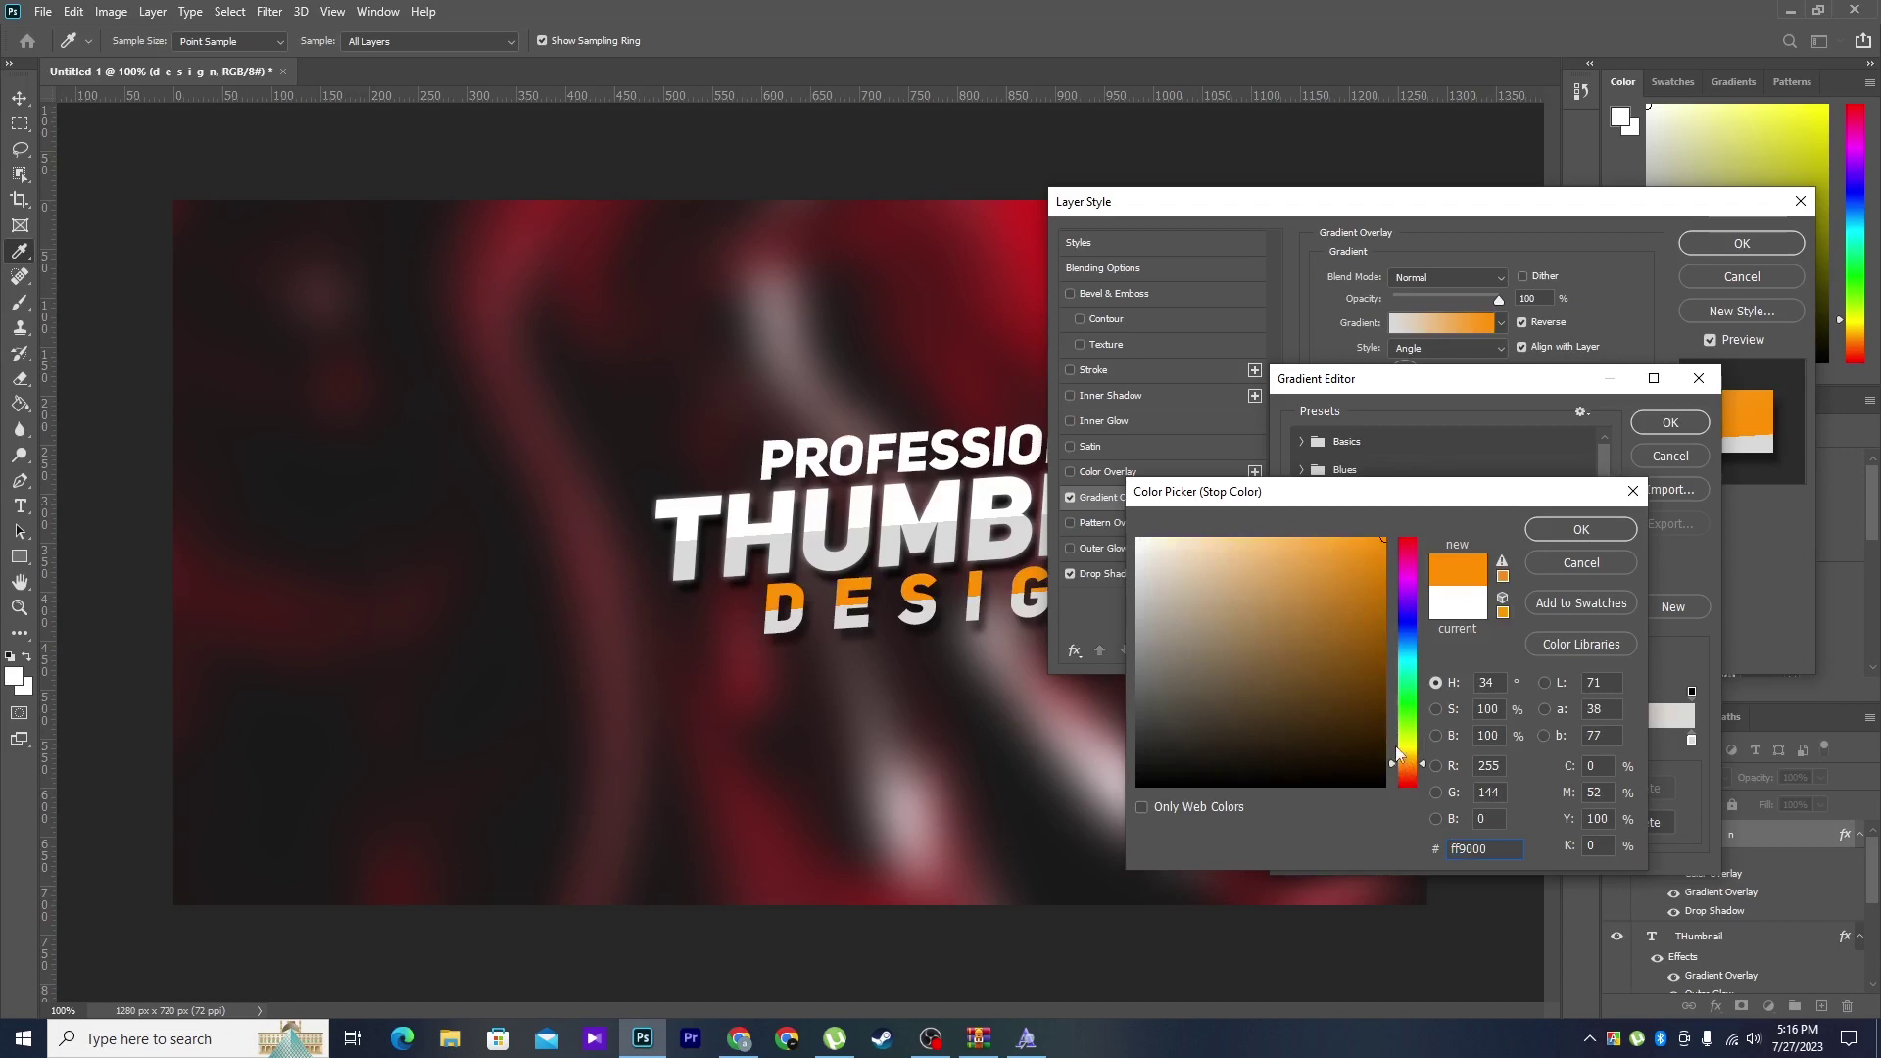
pyautogui.click(1397, 752)
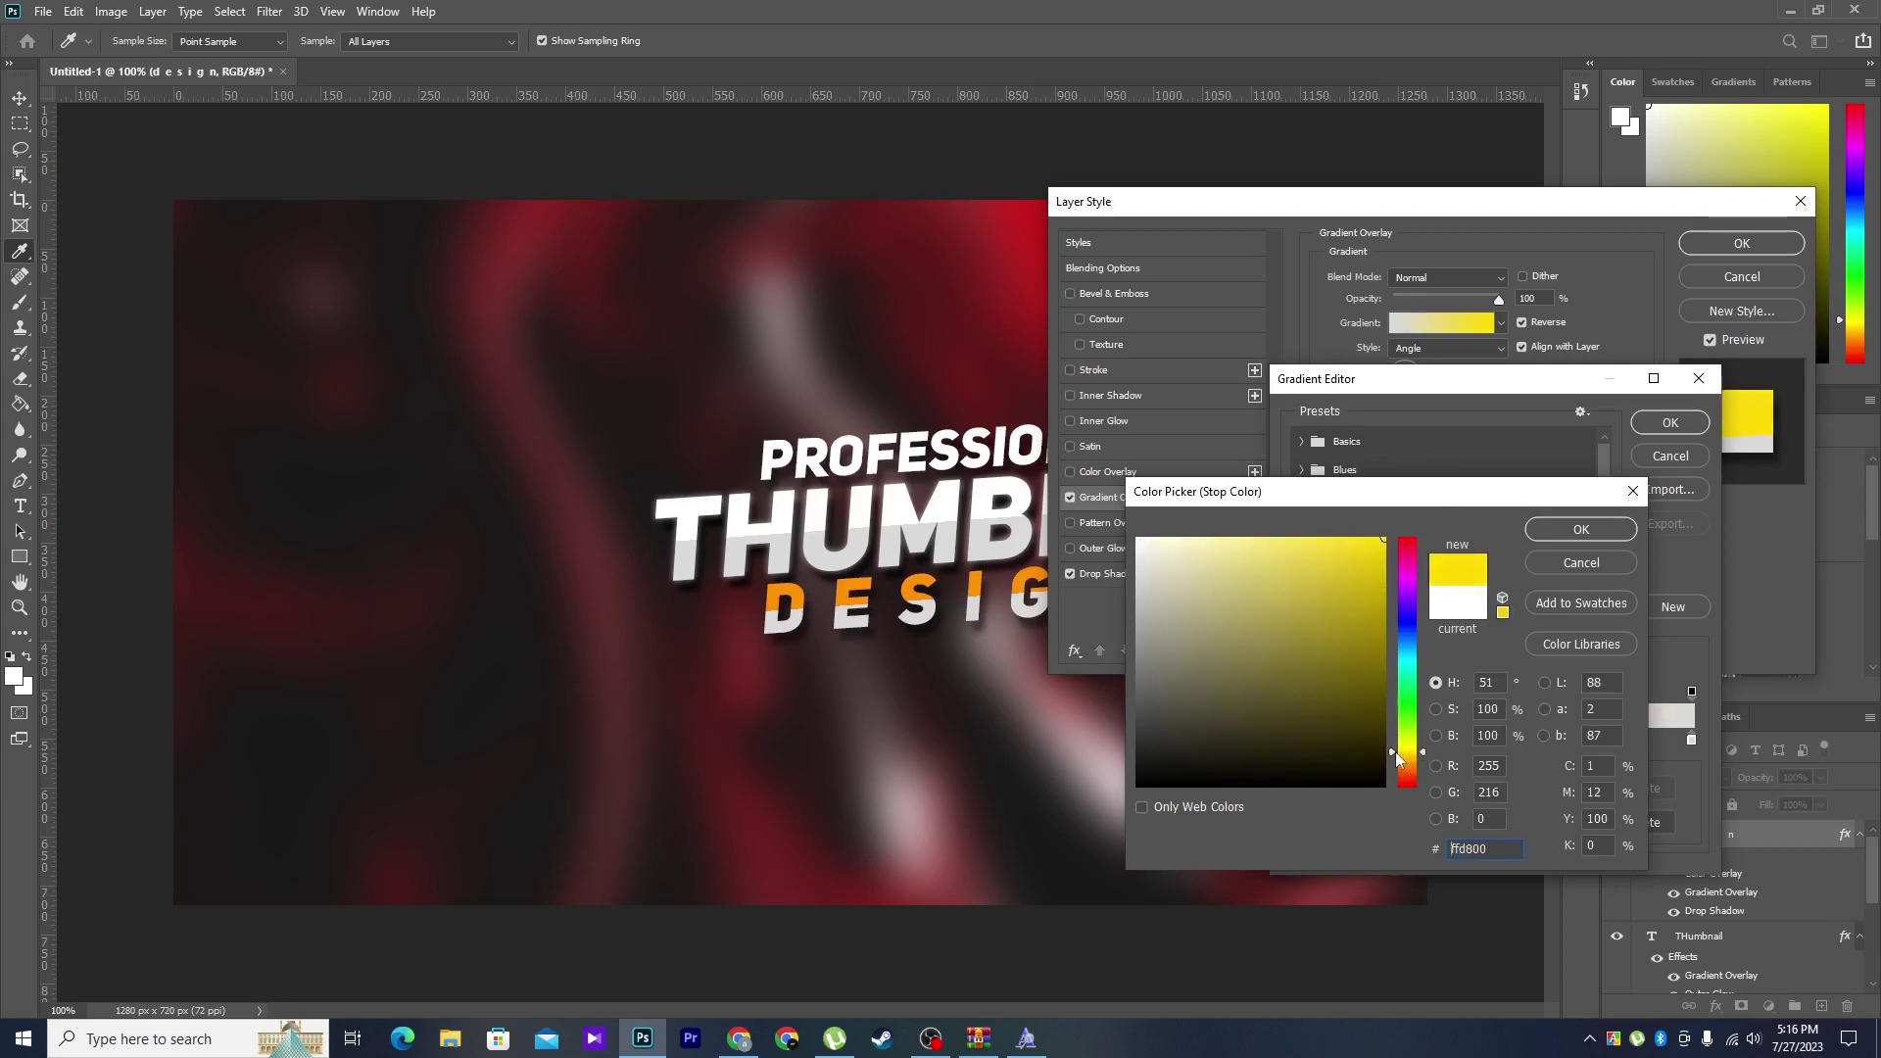
pyautogui.click(1577, 530)
# - Set the gradient's right stop to pale yellow, turn off Reverse, and apply the style
pyautogui.doubleClick(1297, 744)
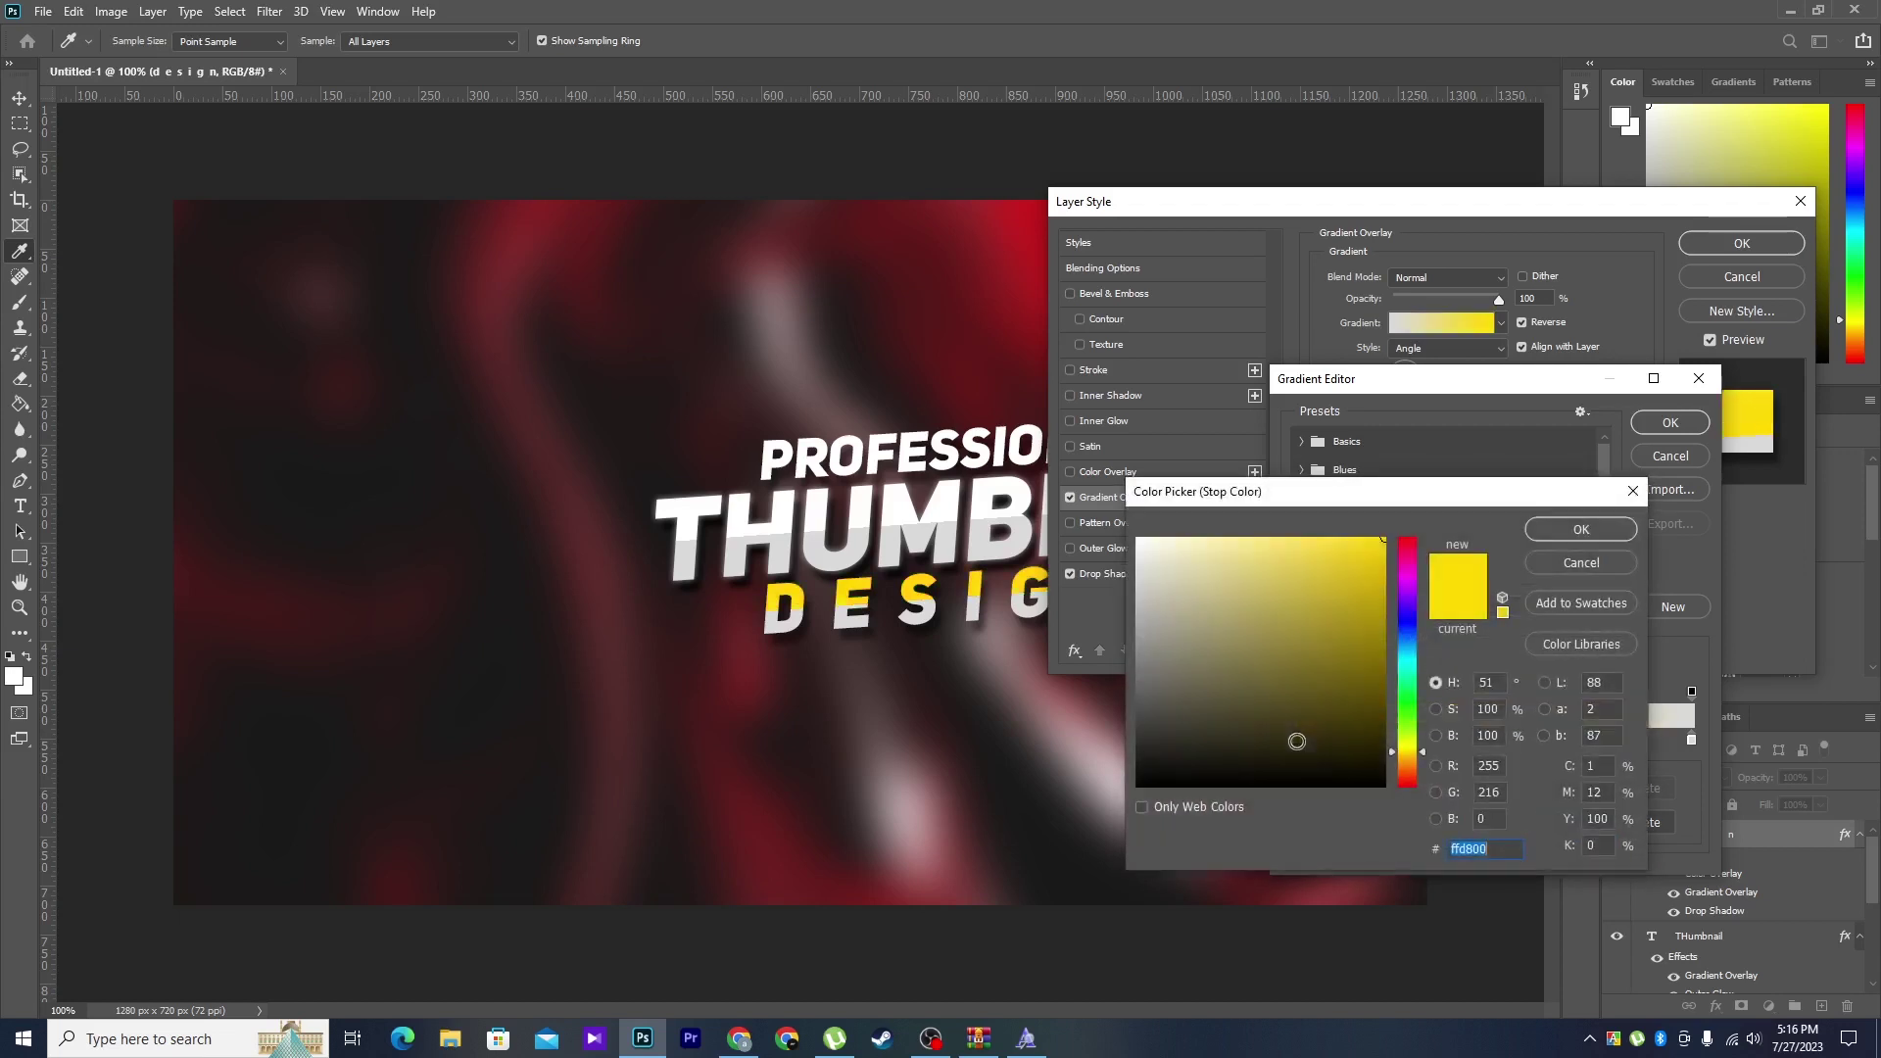
pyautogui.click(1577, 530)
pyautogui.doubleClick(1693, 742)
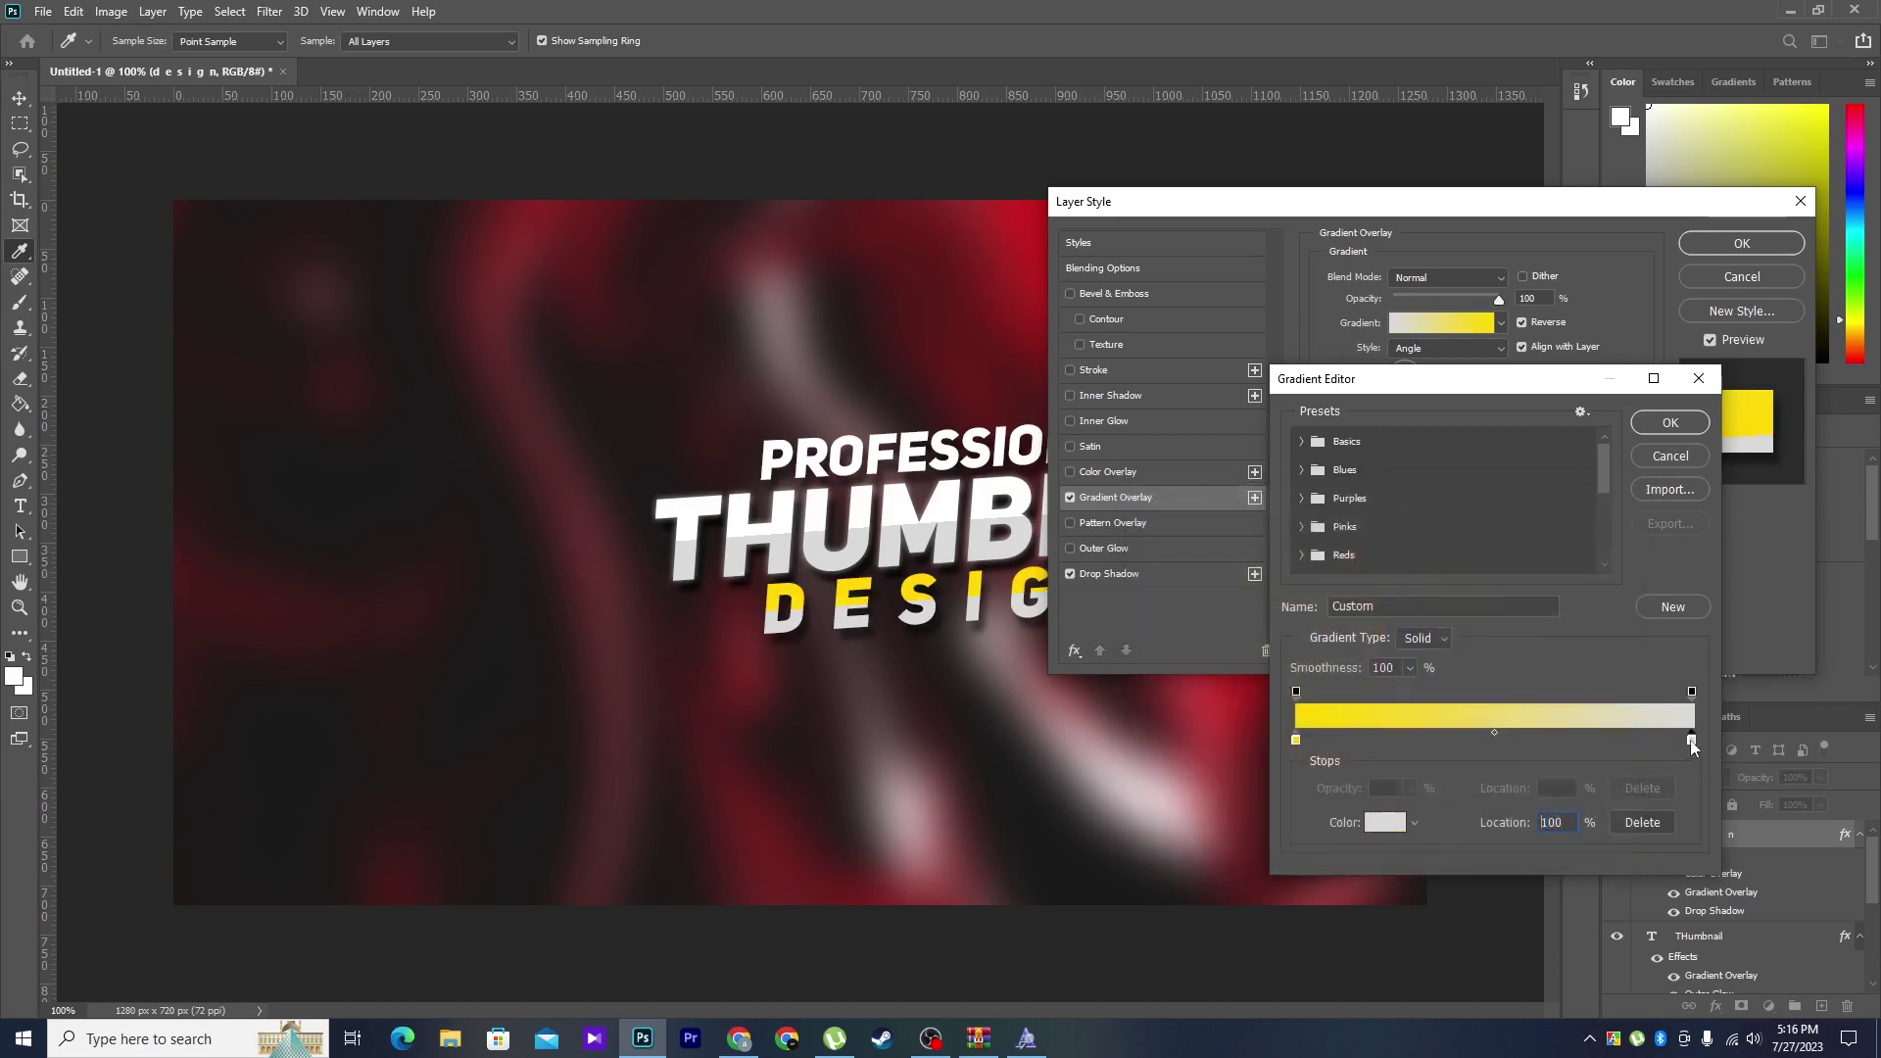
pyautogui.write('ffd800')
pyautogui.moveTo(1324, 552); pyautogui.dragTo(1313, 507)
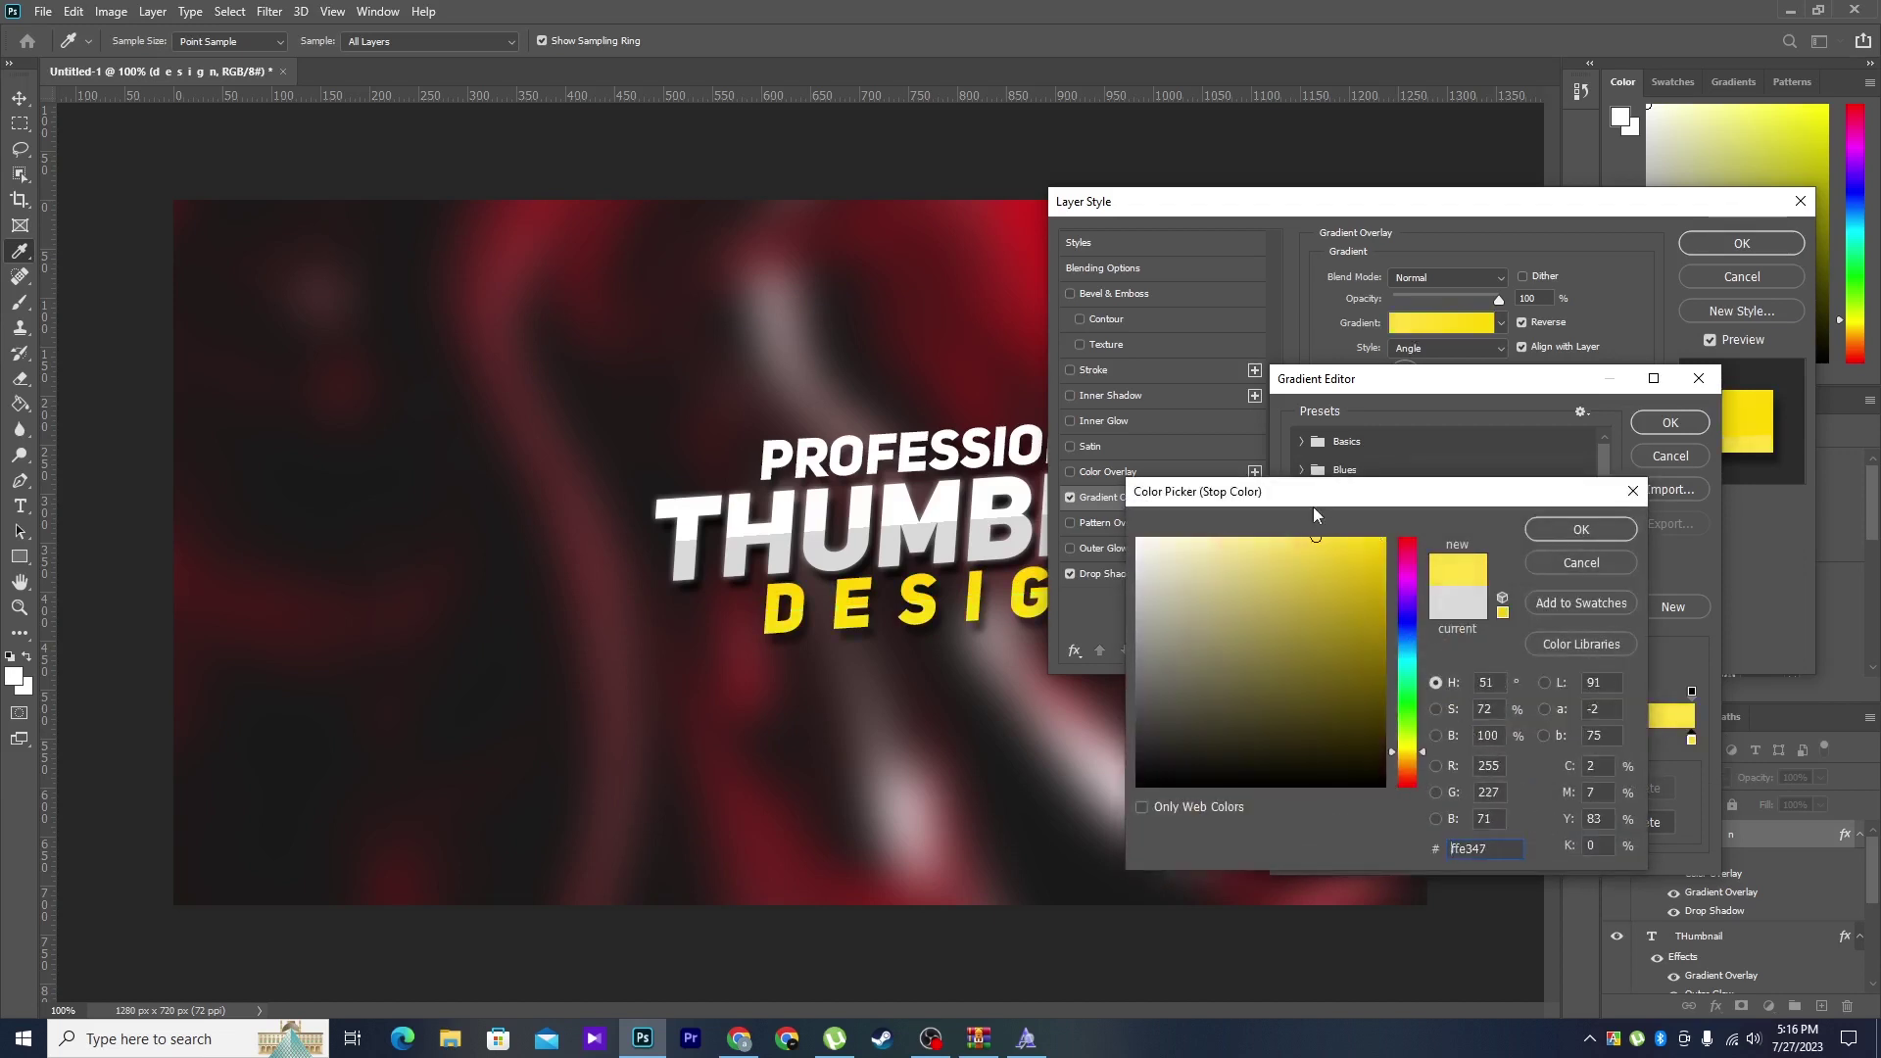
pyautogui.click(1575, 527)
pyautogui.click(1679, 426)
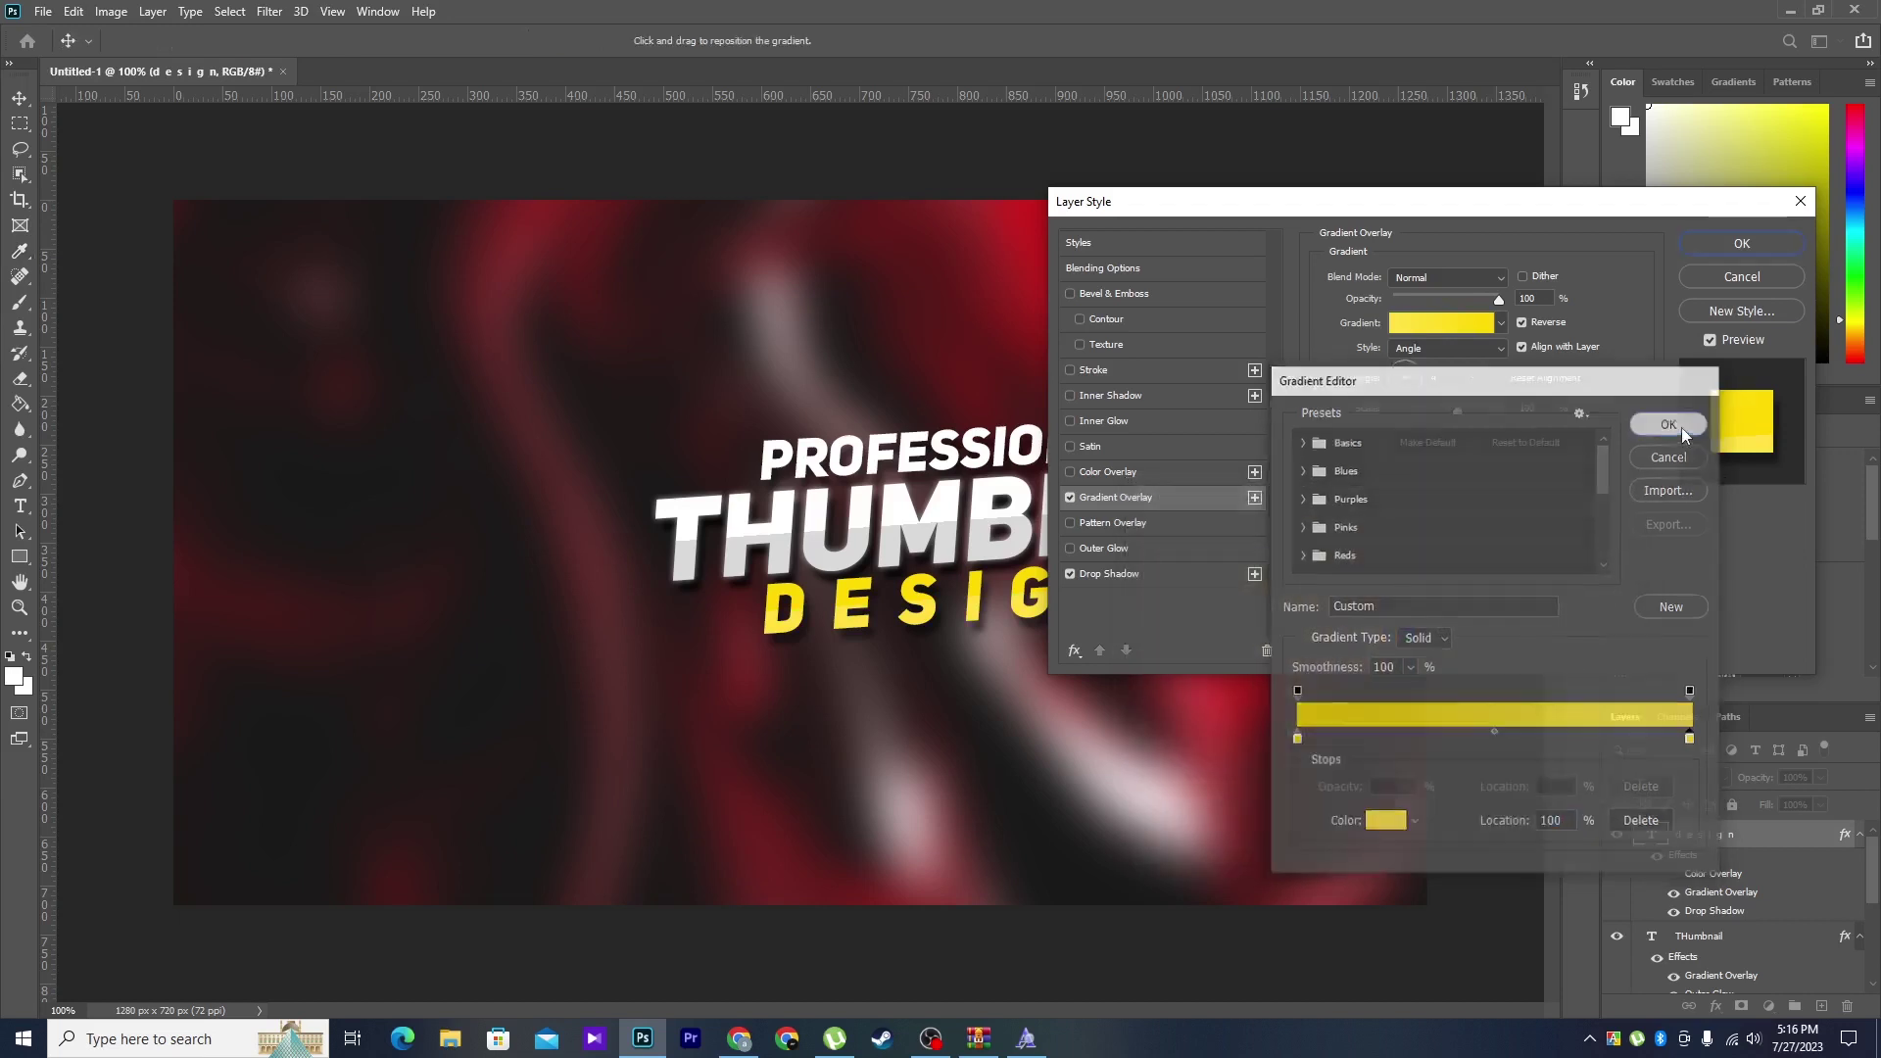
pyautogui.click(1525, 321)
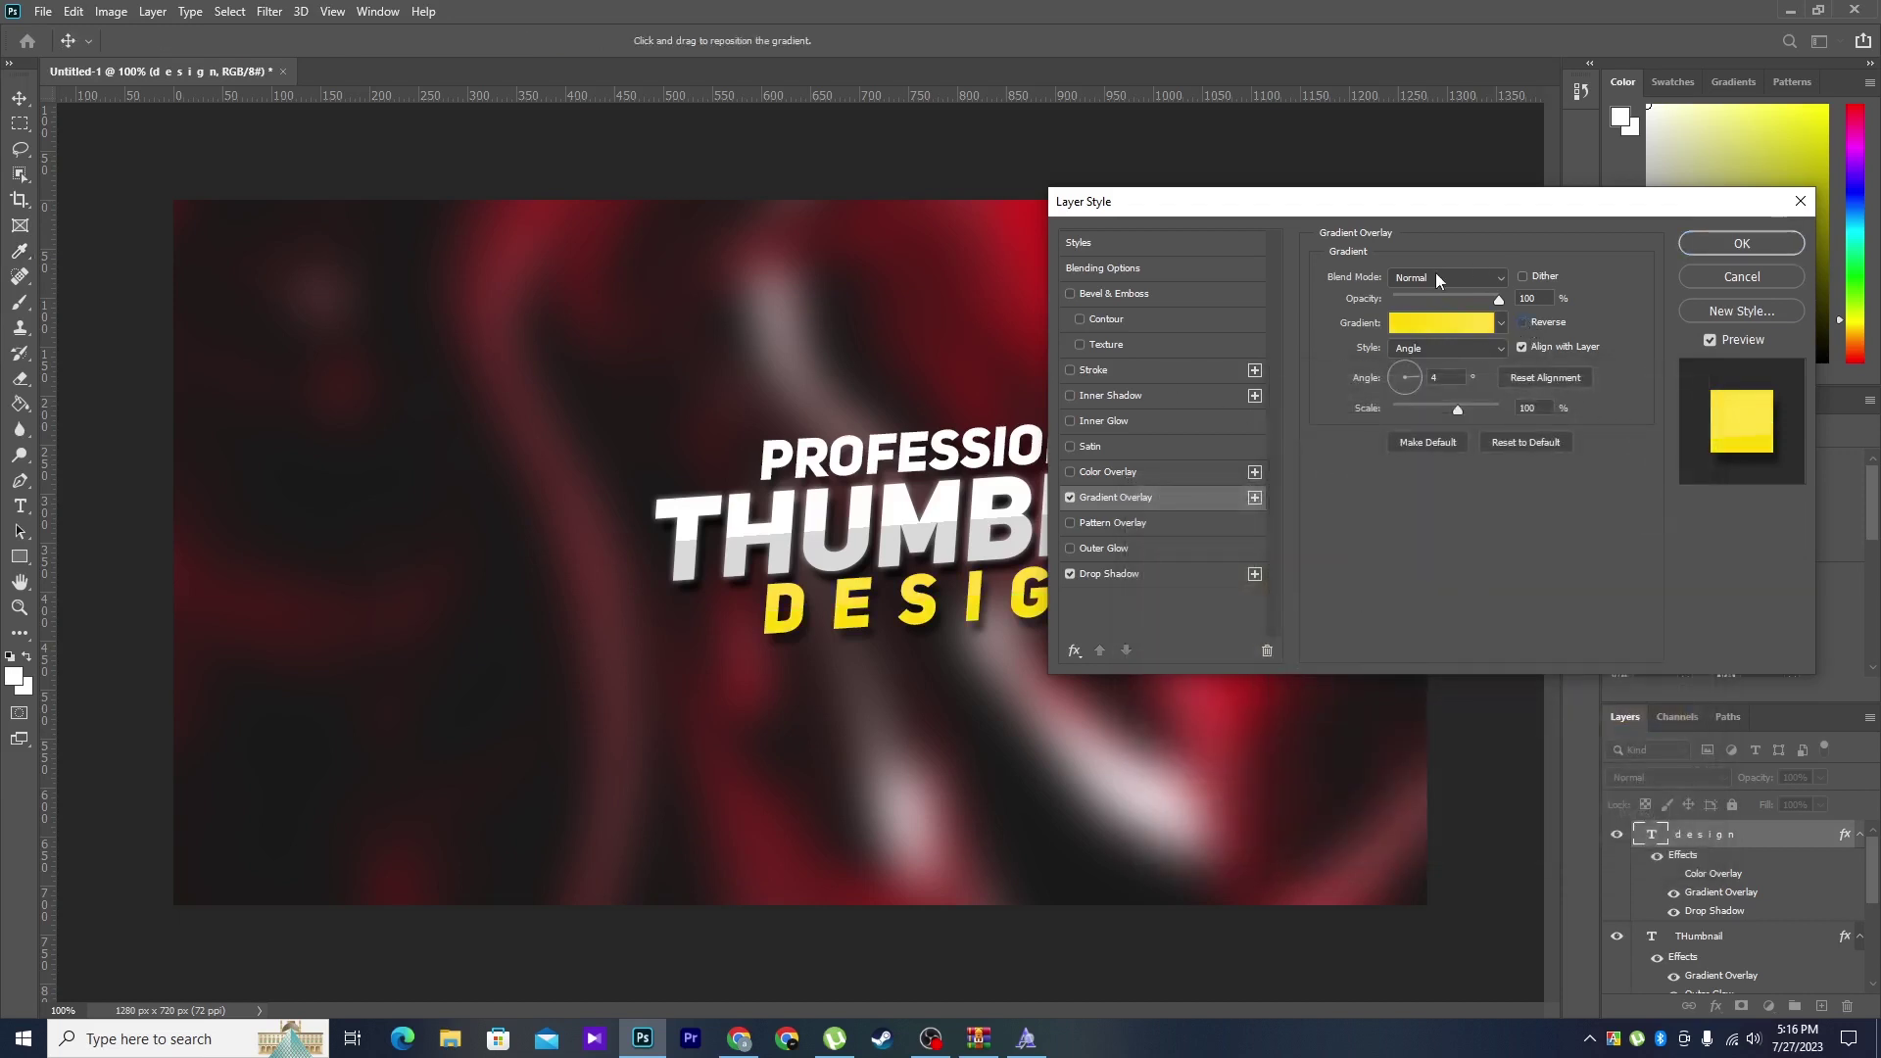
pyautogui.click(1742, 243)
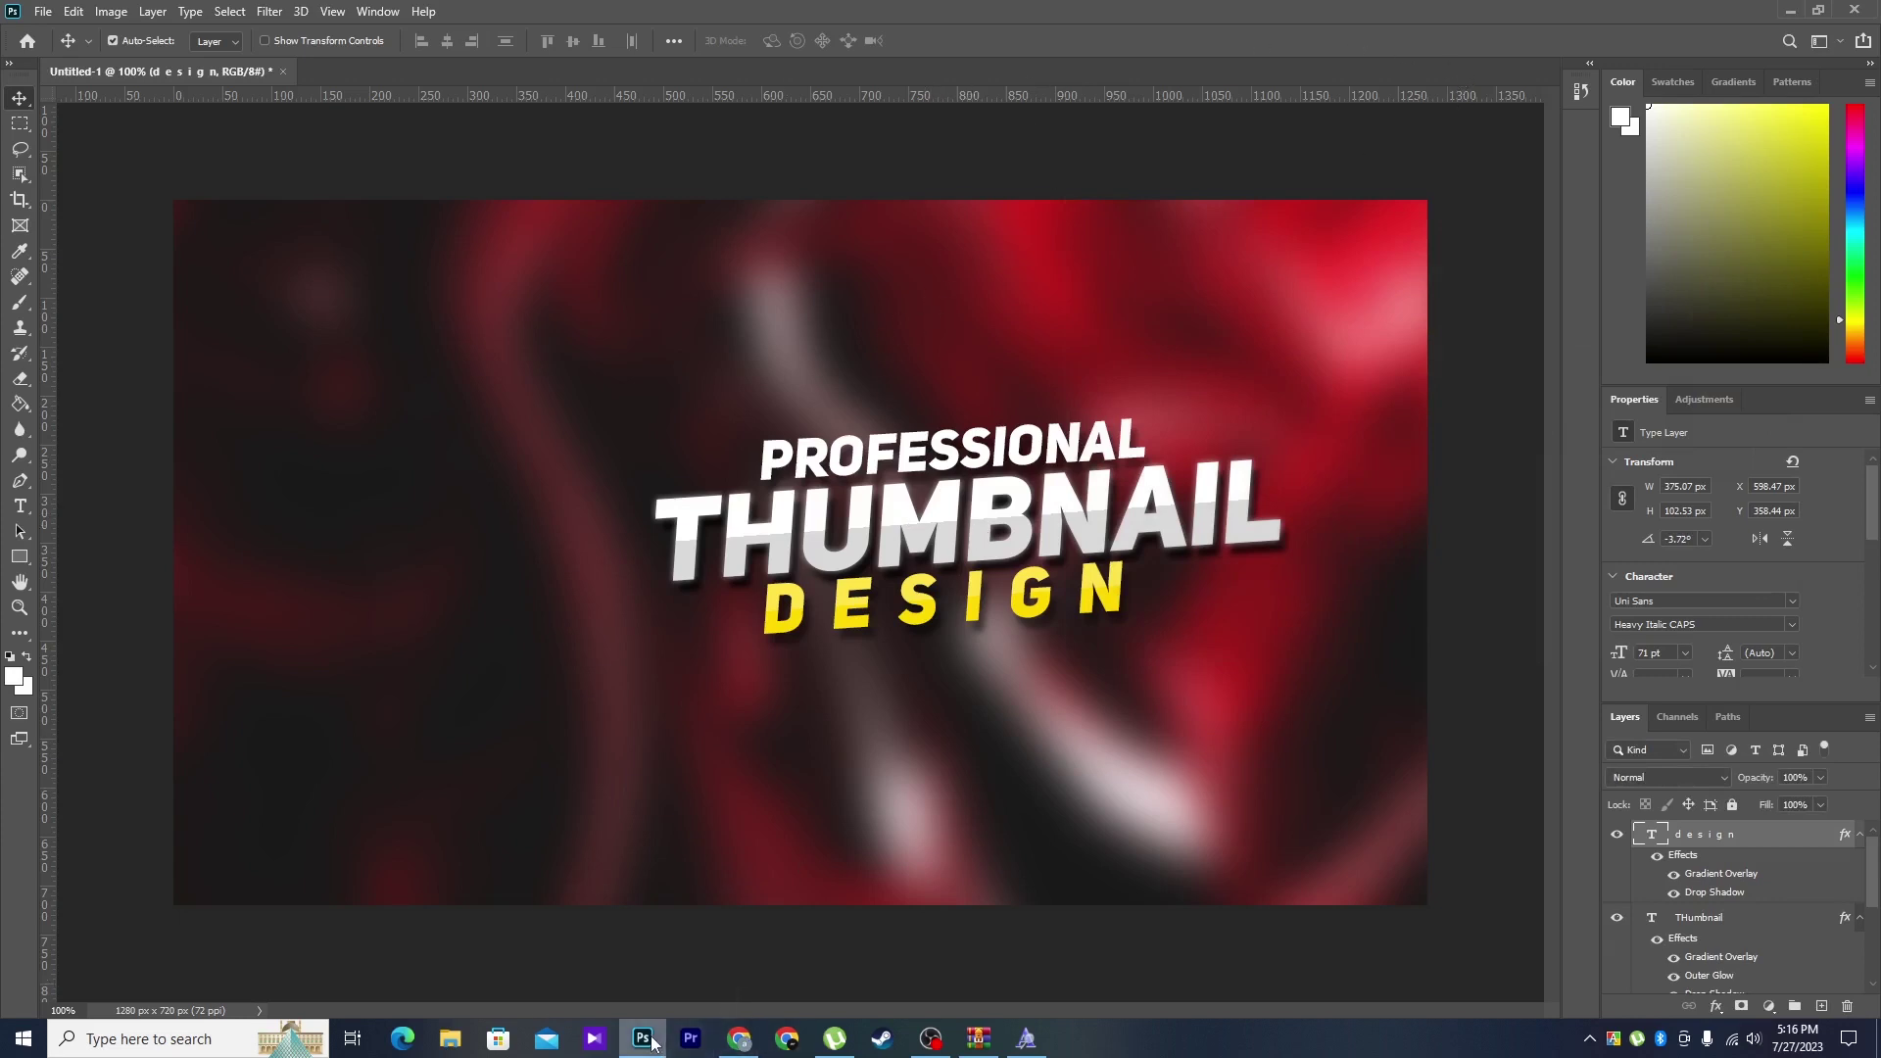
# - Search Google Images for 'photoshop logo' and save the Wikipedia logo image
pyautogui.click(740, 1040)
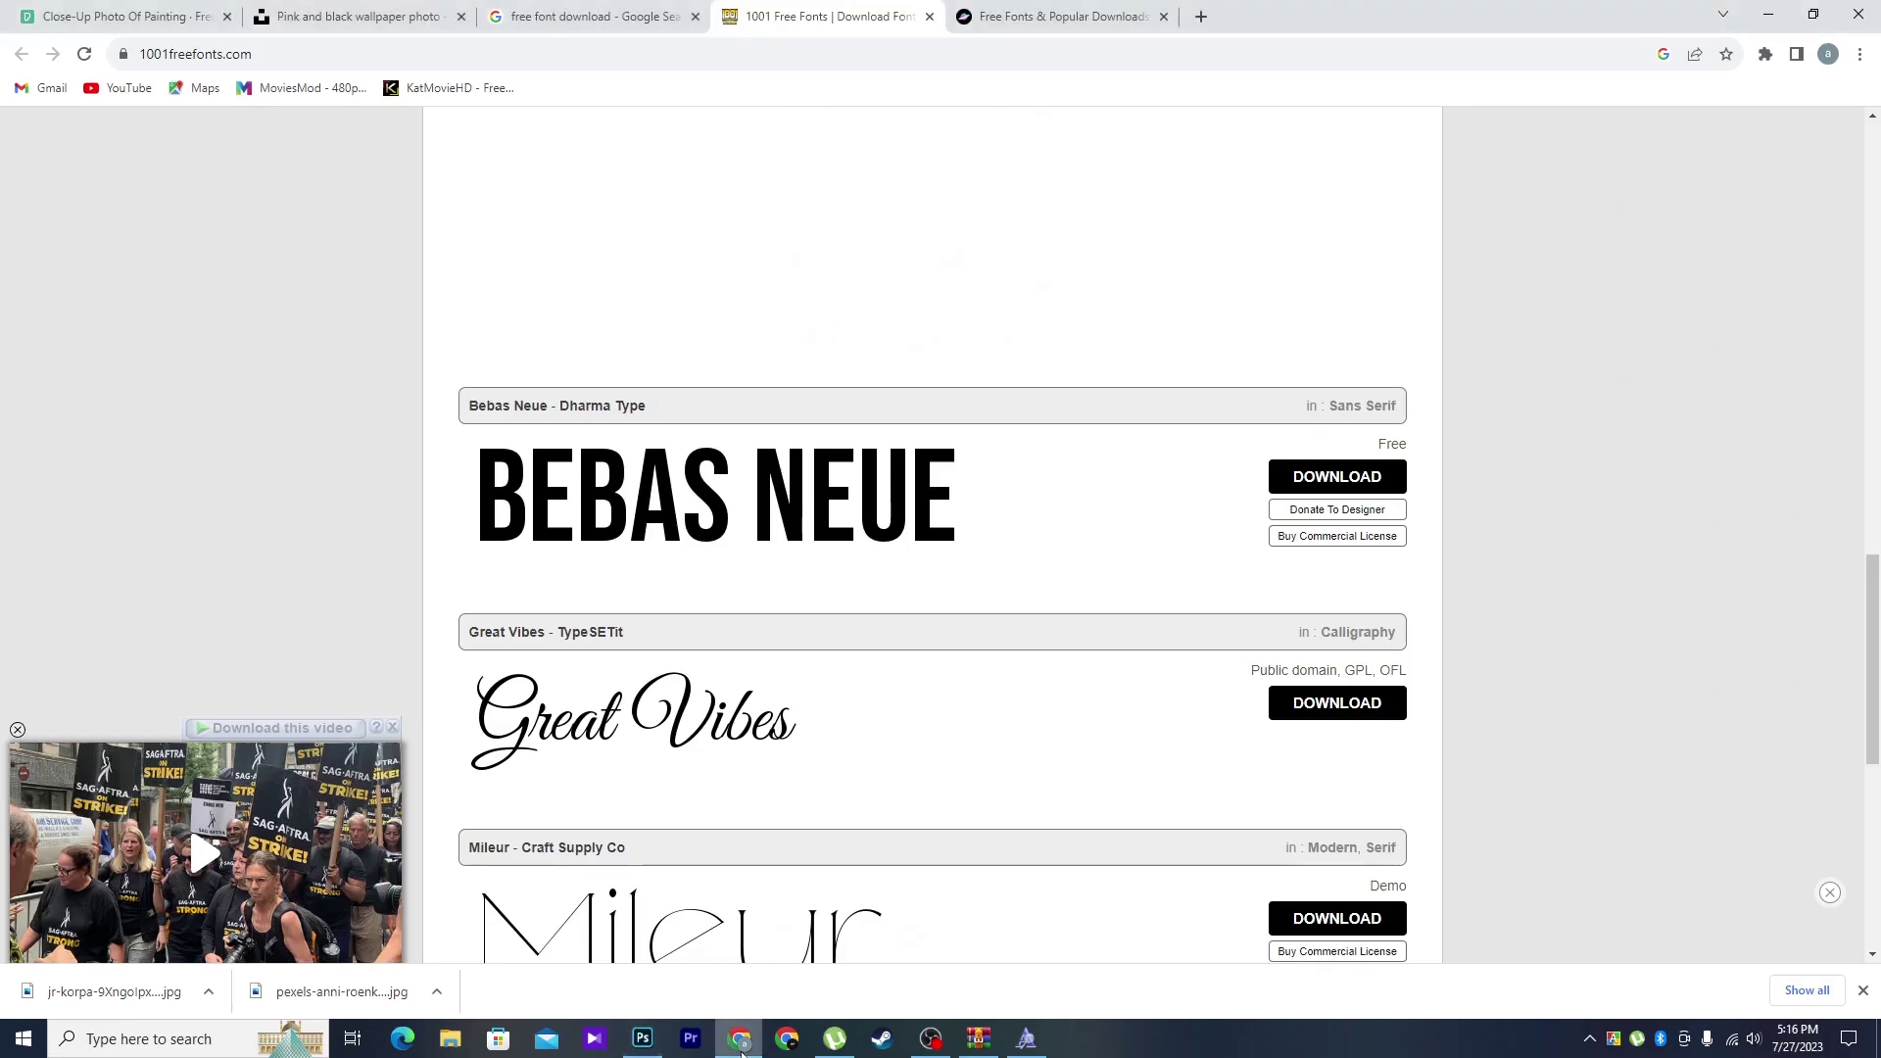
pyautogui.click(1202, 13)
pyautogui.write('p')
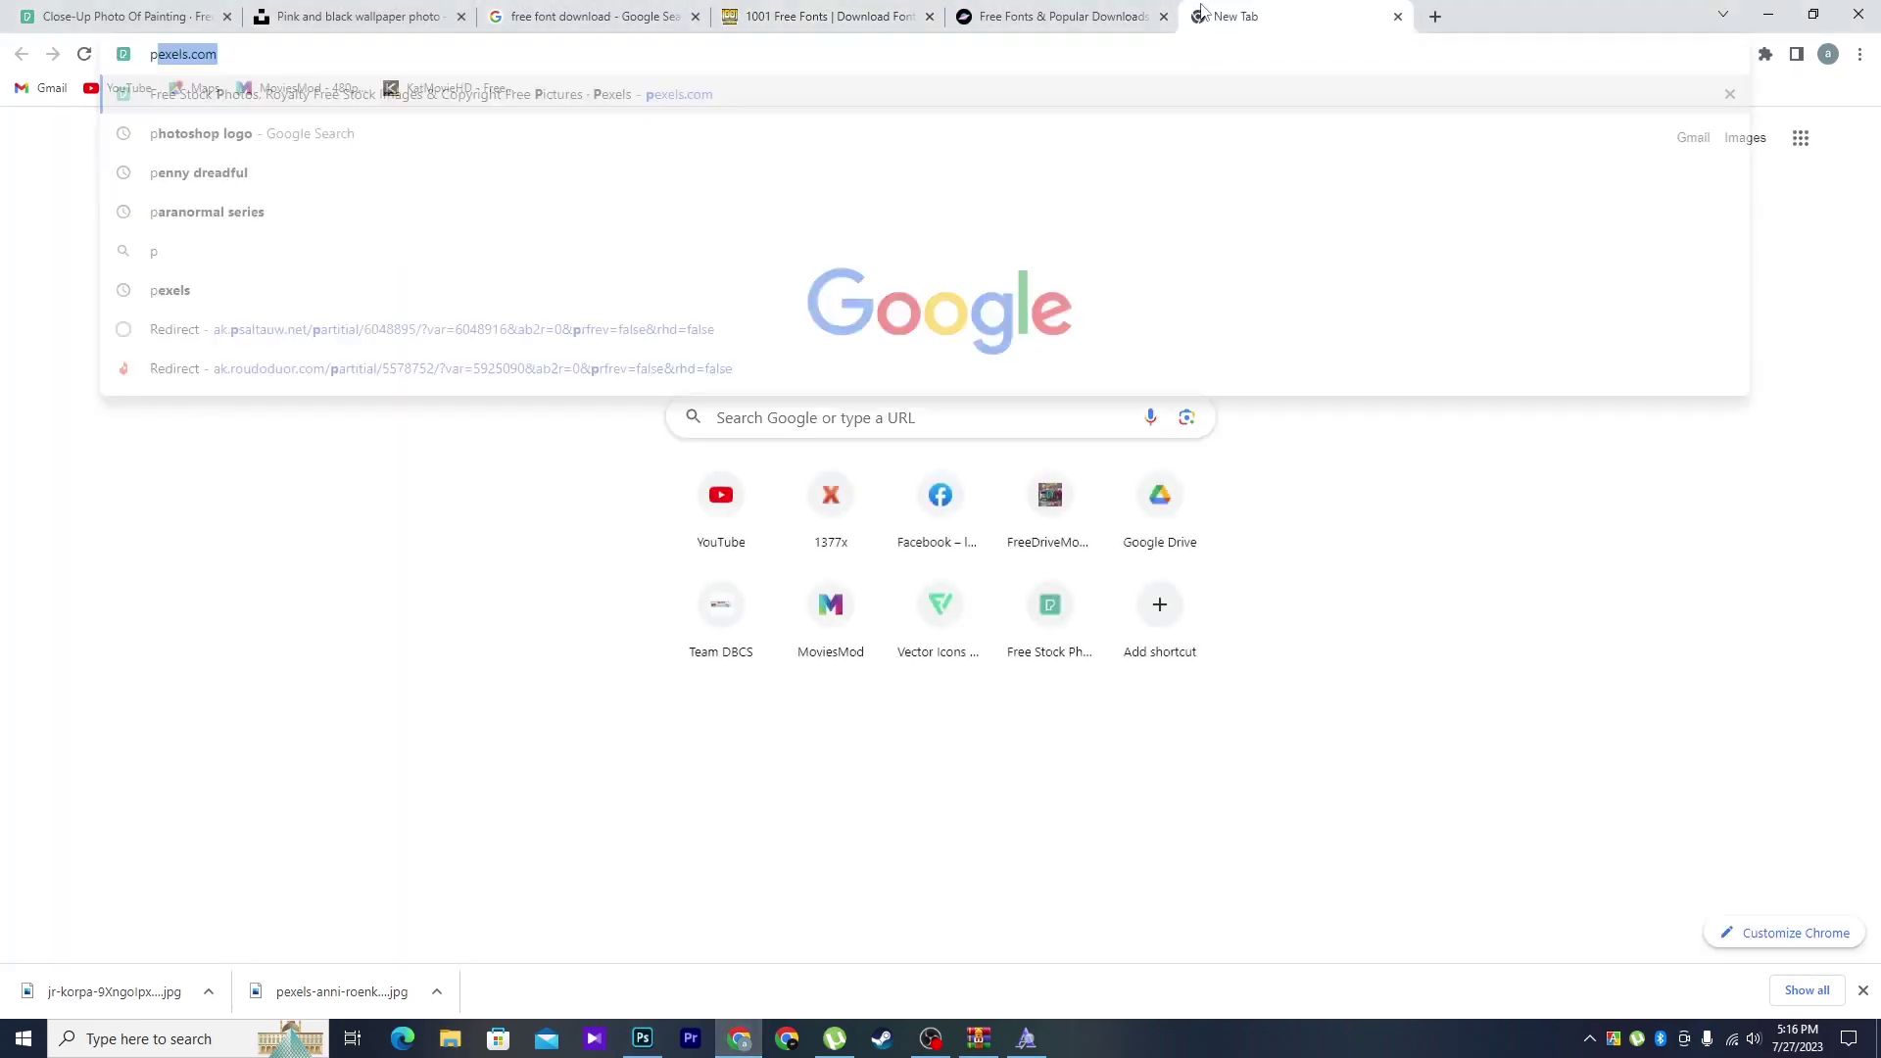
pyautogui.write('hotos')
pyautogui.press('Return')
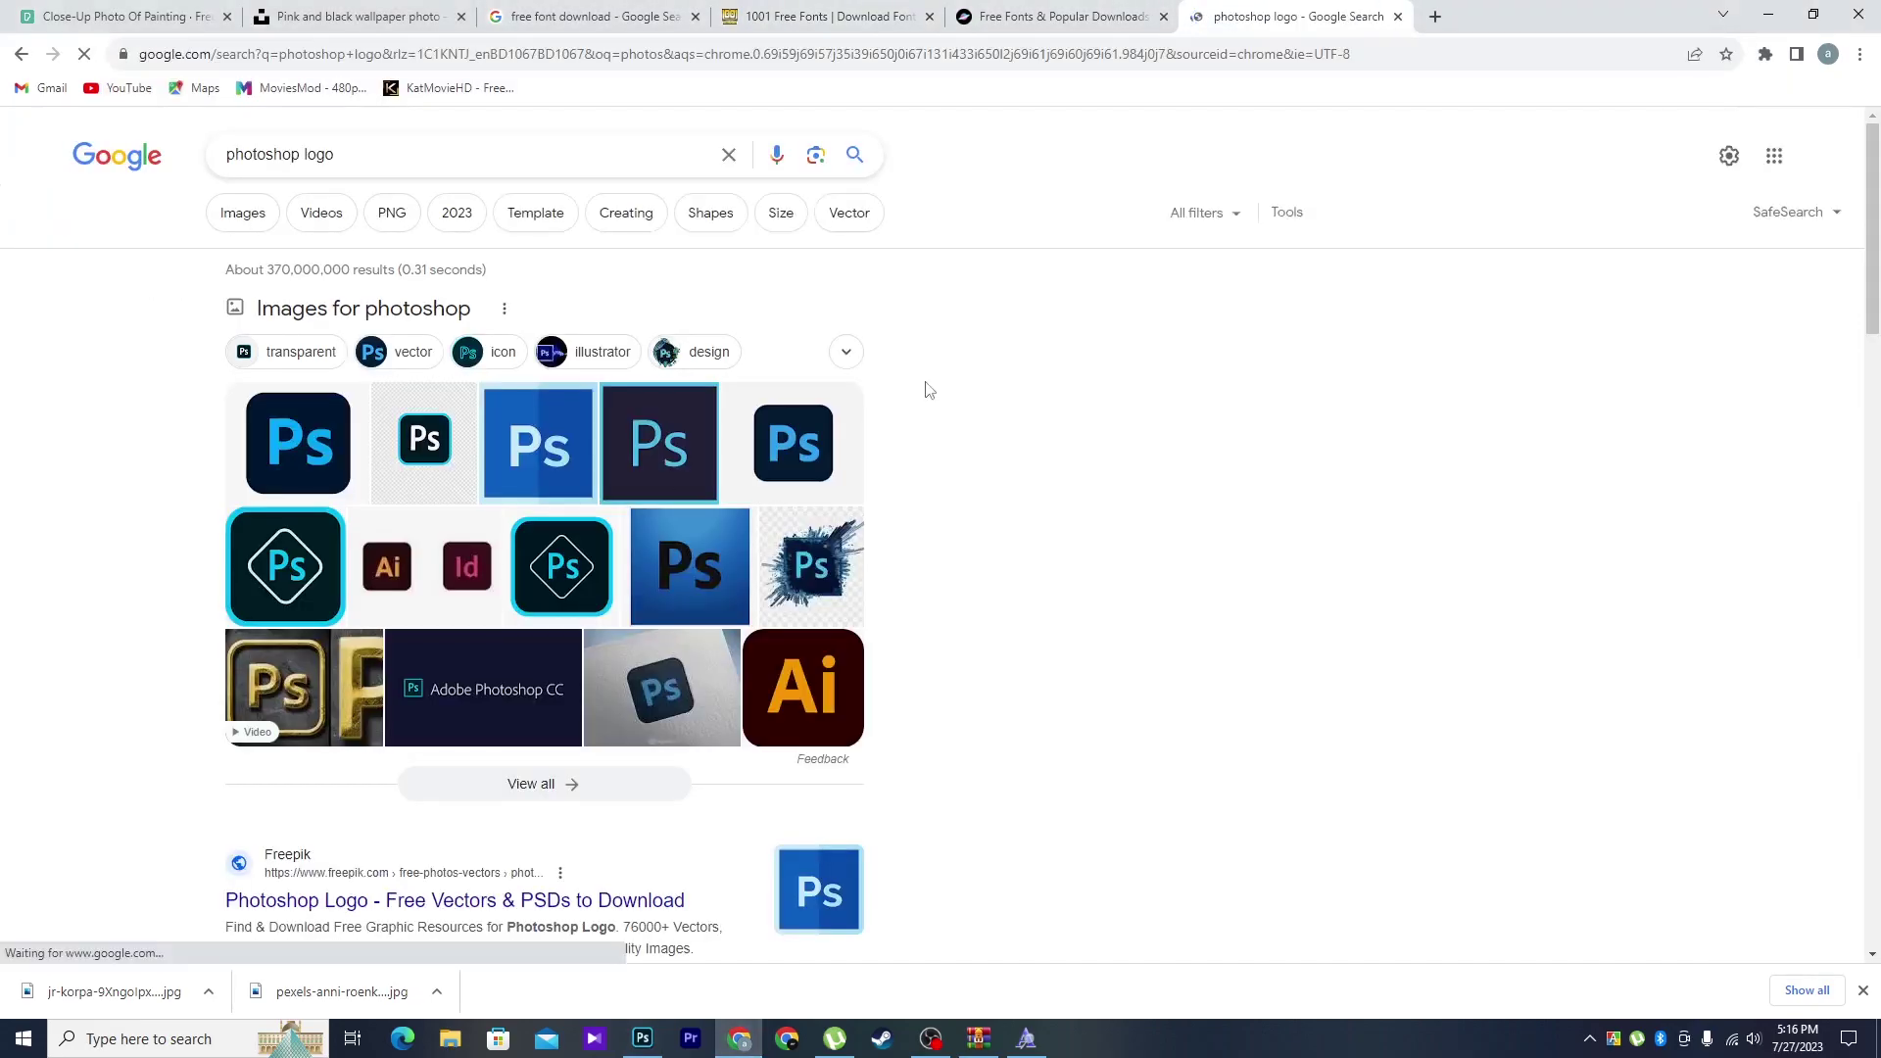
pyautogui.click(235, 210)
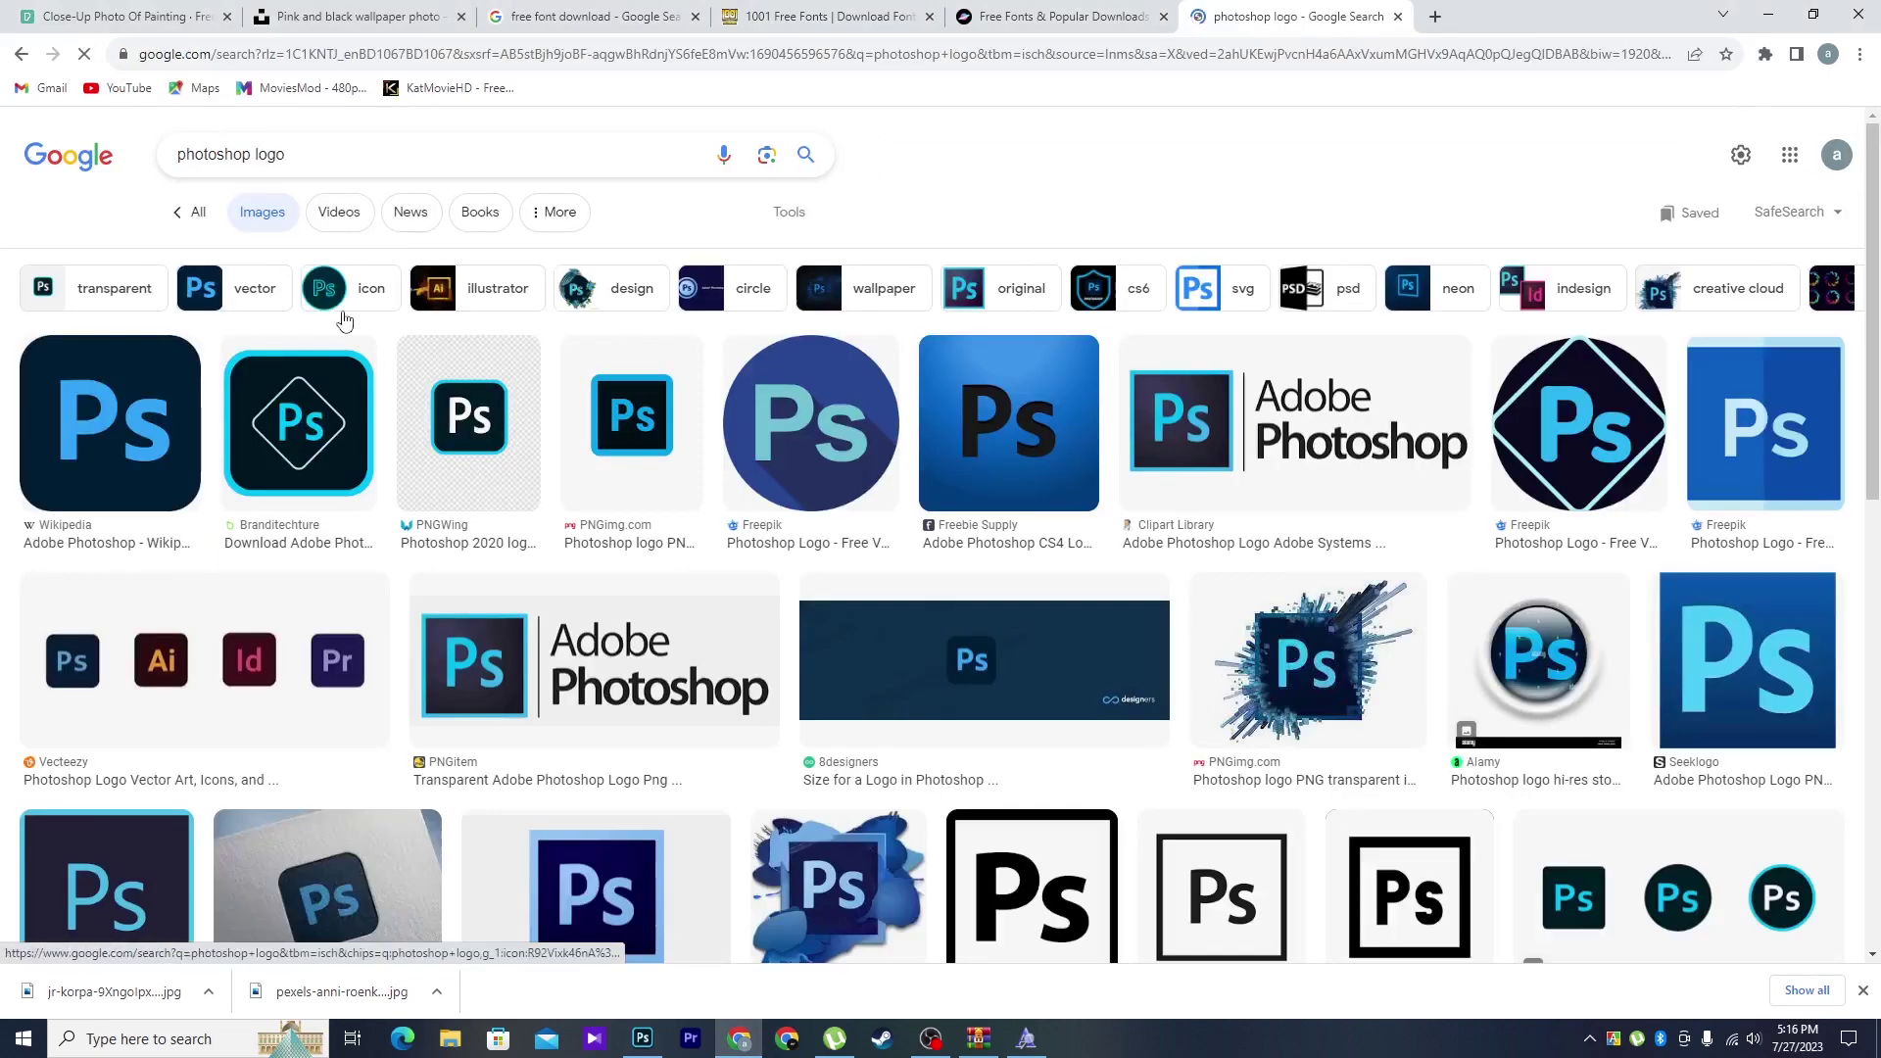
pyautogui.click(110, 422)
pyautogui.rightClick(1408, 446)
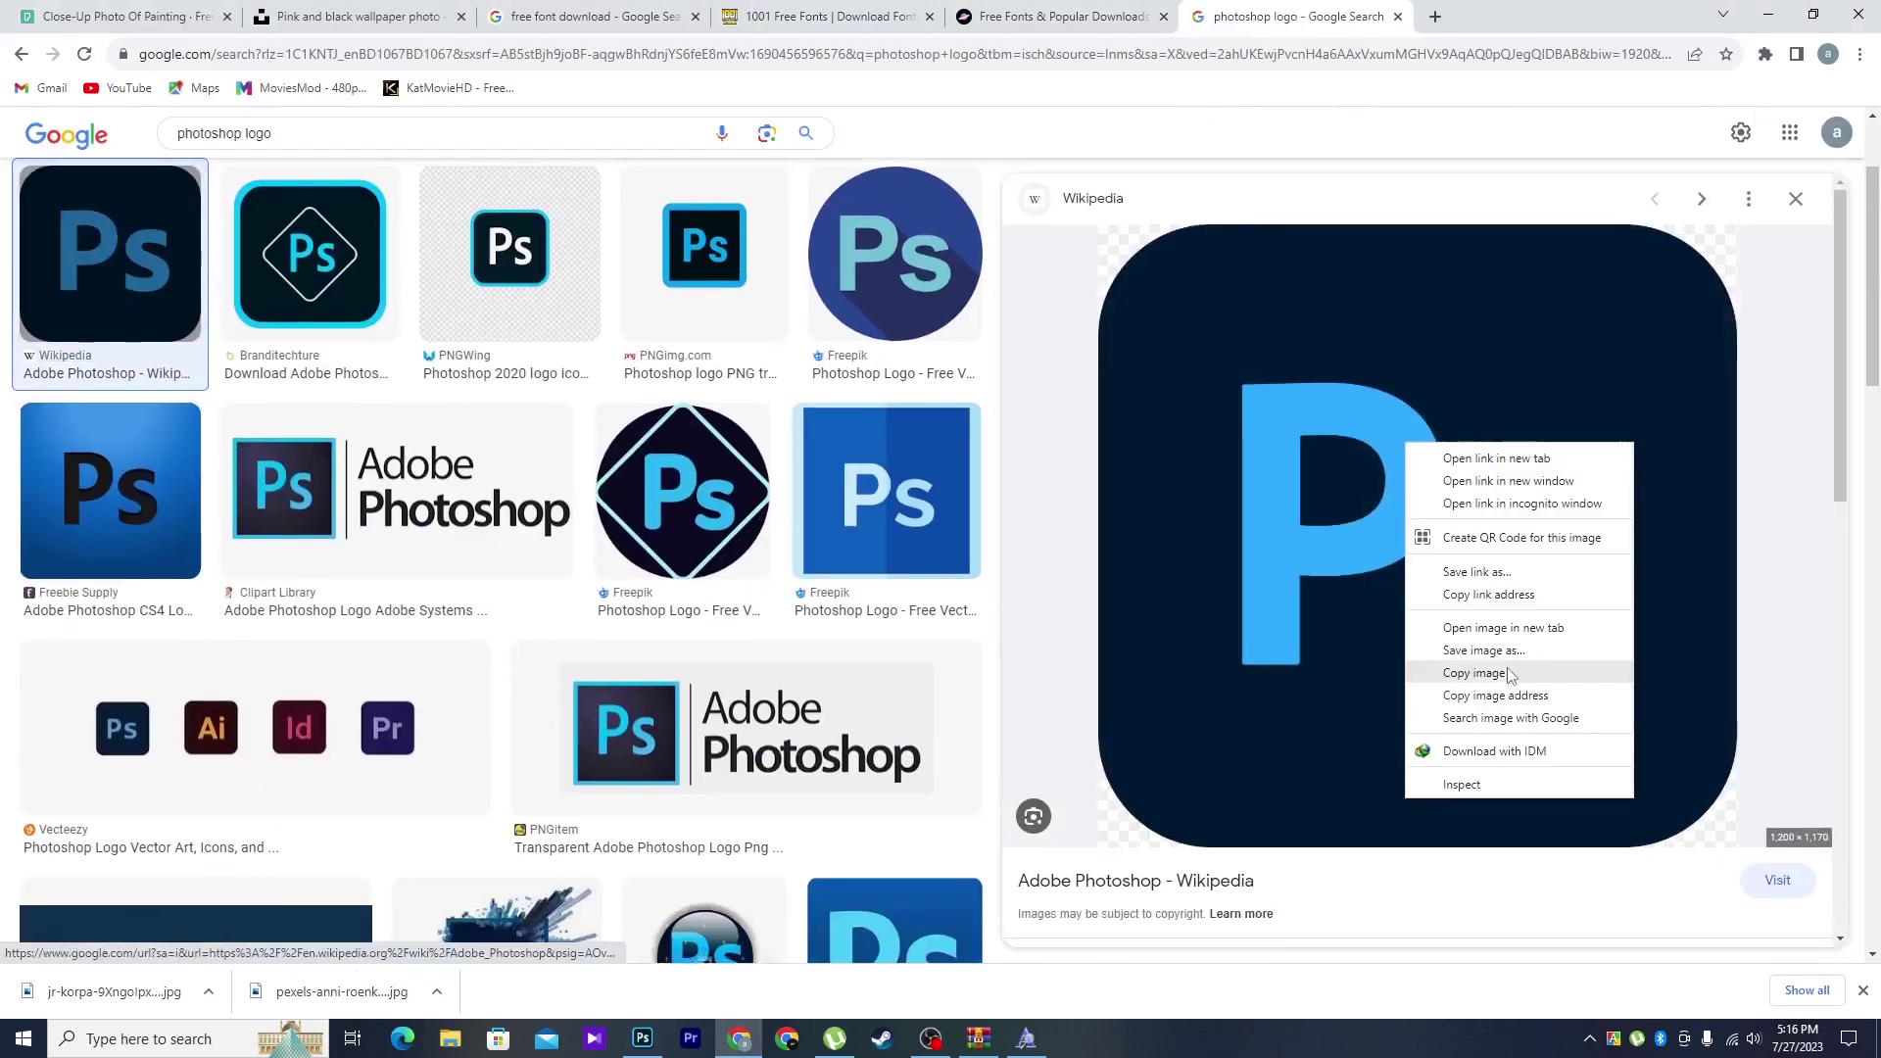
pyautogui.click(1484, 650)
pyautogui.click(765, 497)
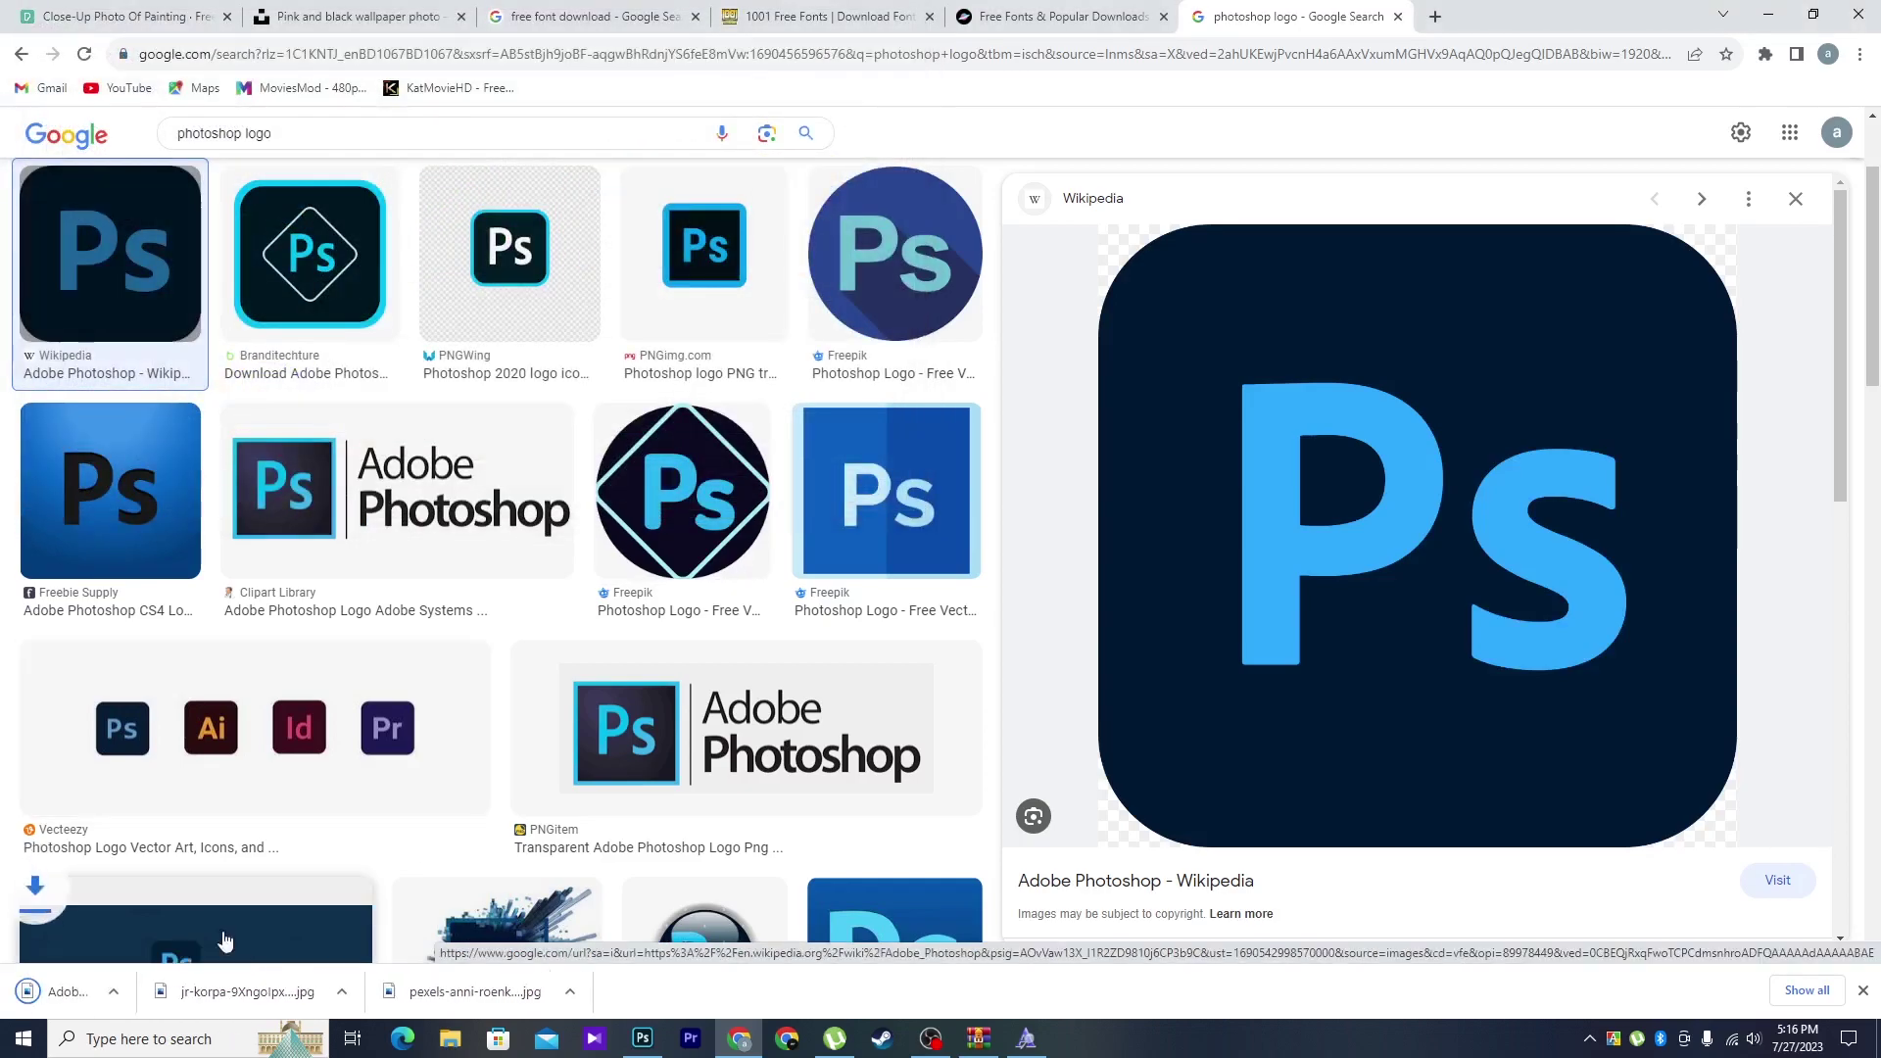
# - Drop the downloaded Ps logo onto the canvas, shrink it, and commit it left of the title
pyautogui.click(643, 1039)
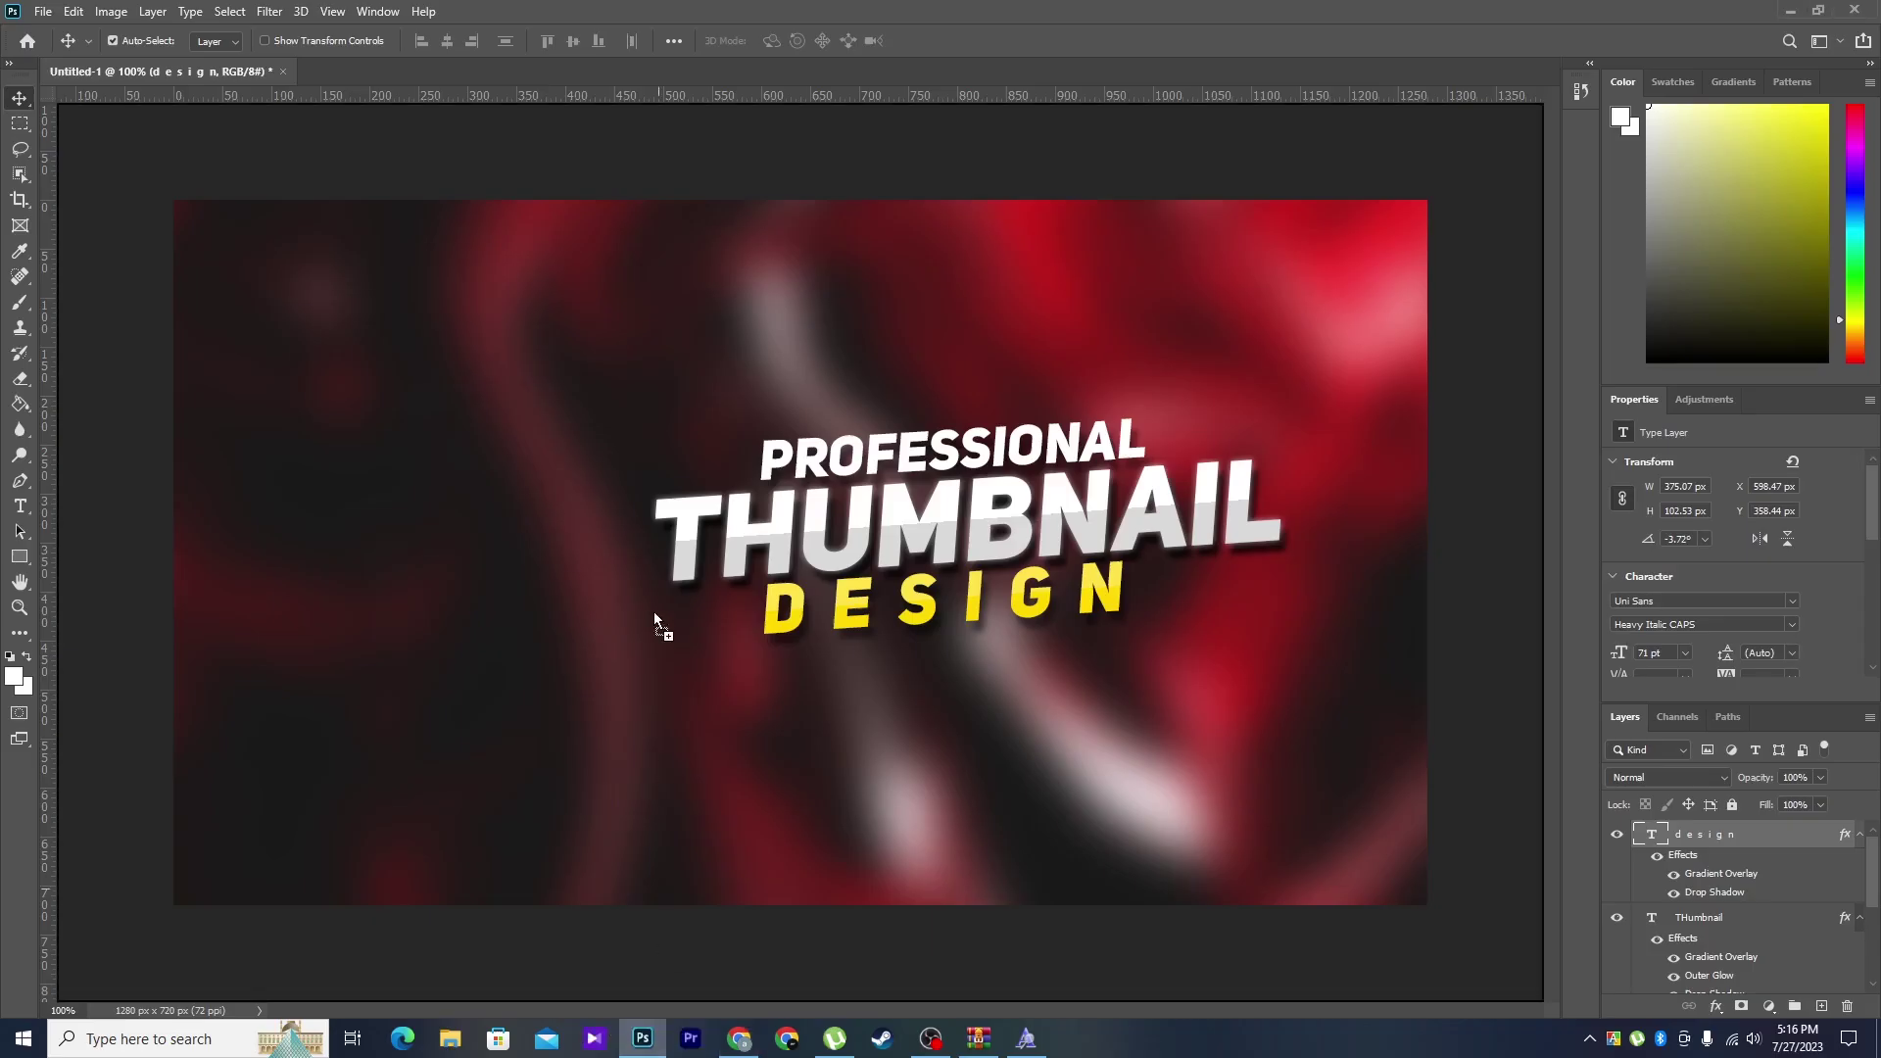
pyautogui.moveTo(655, 613); pyautogui.dragTo(644, 615)
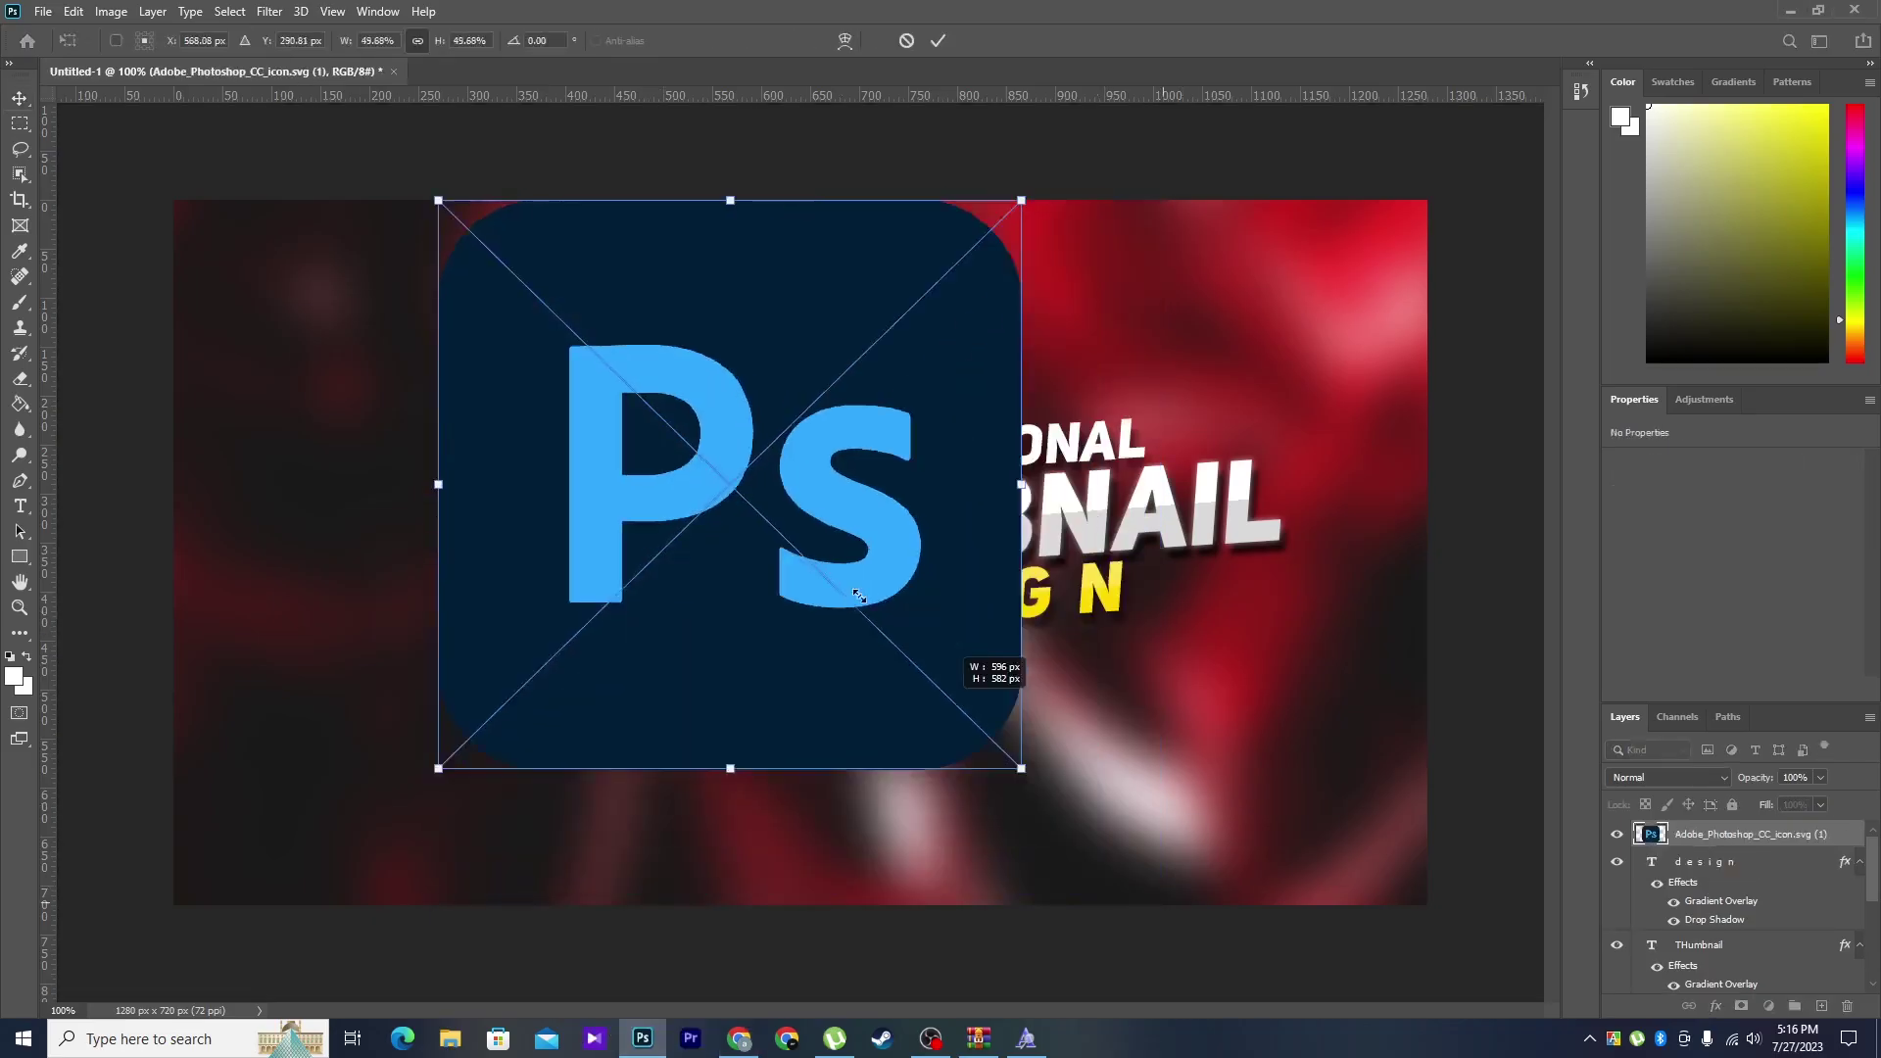
pyautogui.moveTo(859, 595)
pyautogui.mouseDown()
pyautogui.moveTo(652, 329)
pyautogui.moveTo(588, 534)
pyautogui.mouseUp()
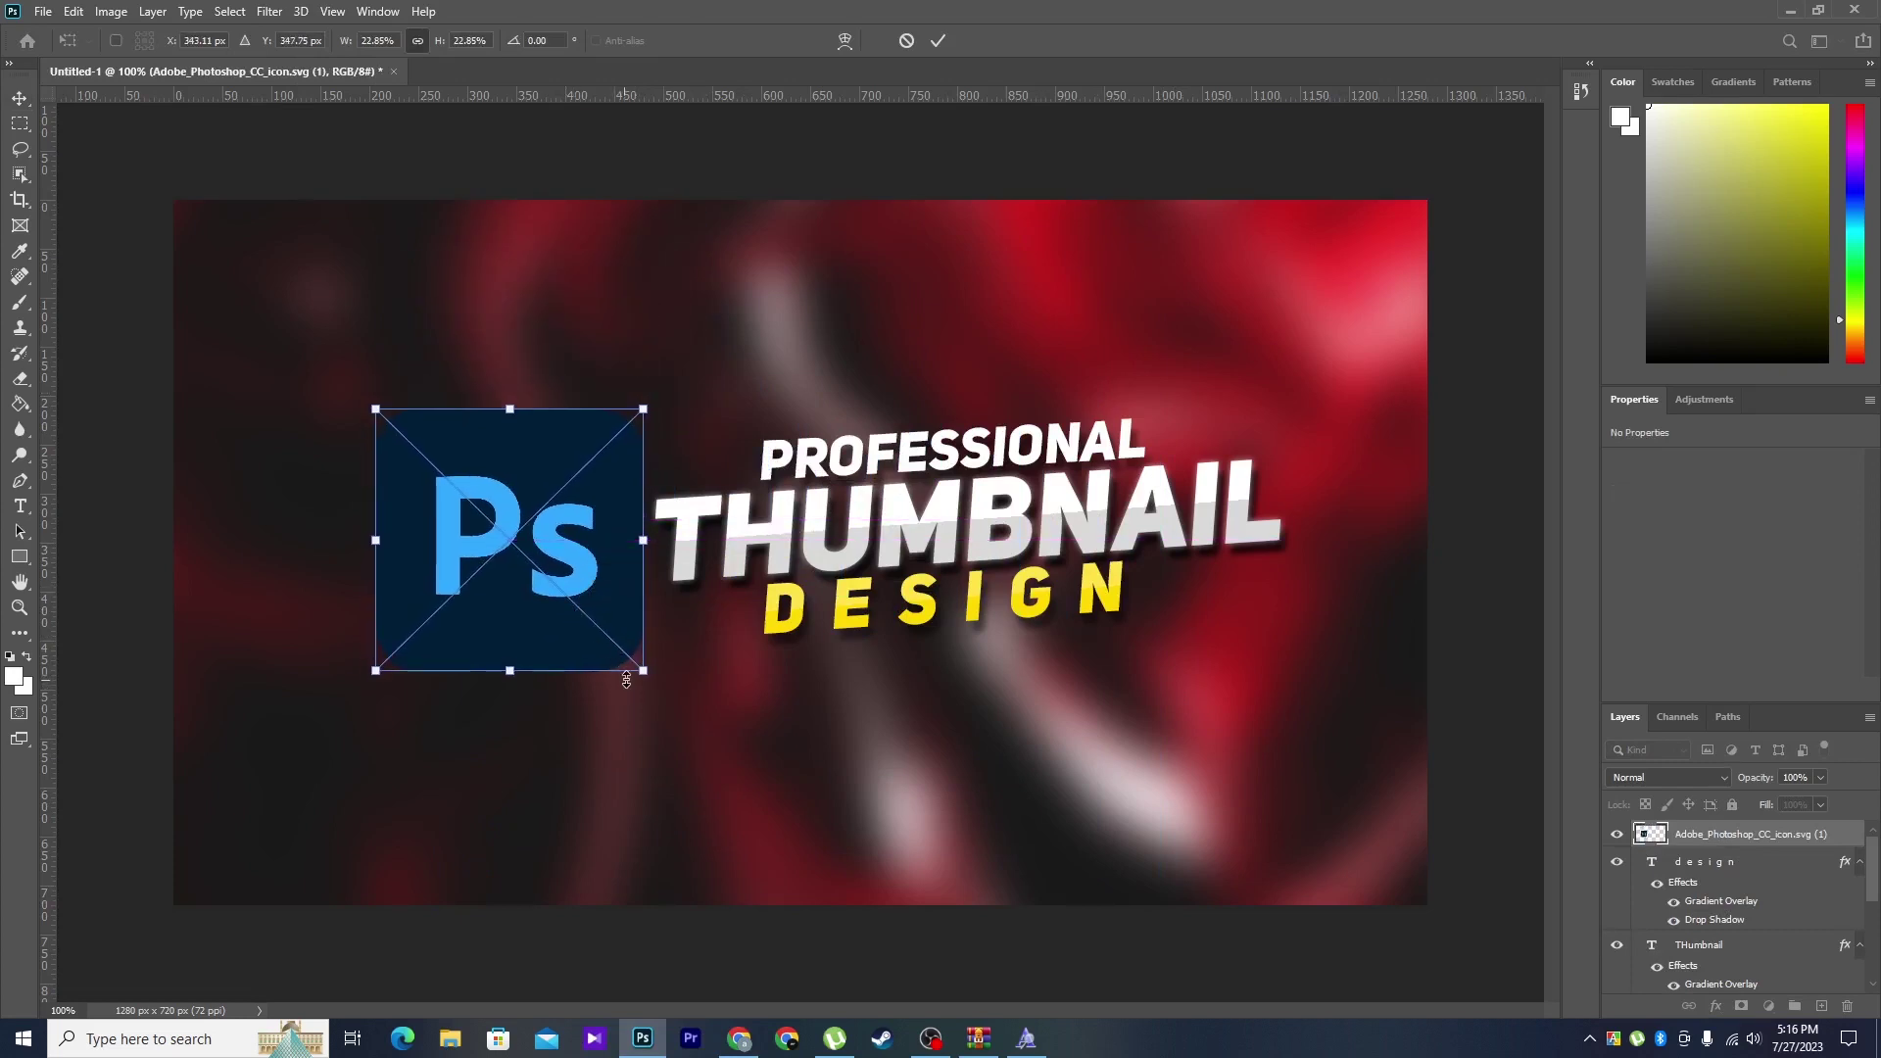
pyautogui.moveTo(628, 680)
pyautogui.mouseDown()
pyautogui.moveTo(608, 666)
pyautogui.moveTo(648, 703)
pyautogui.mouseUp()
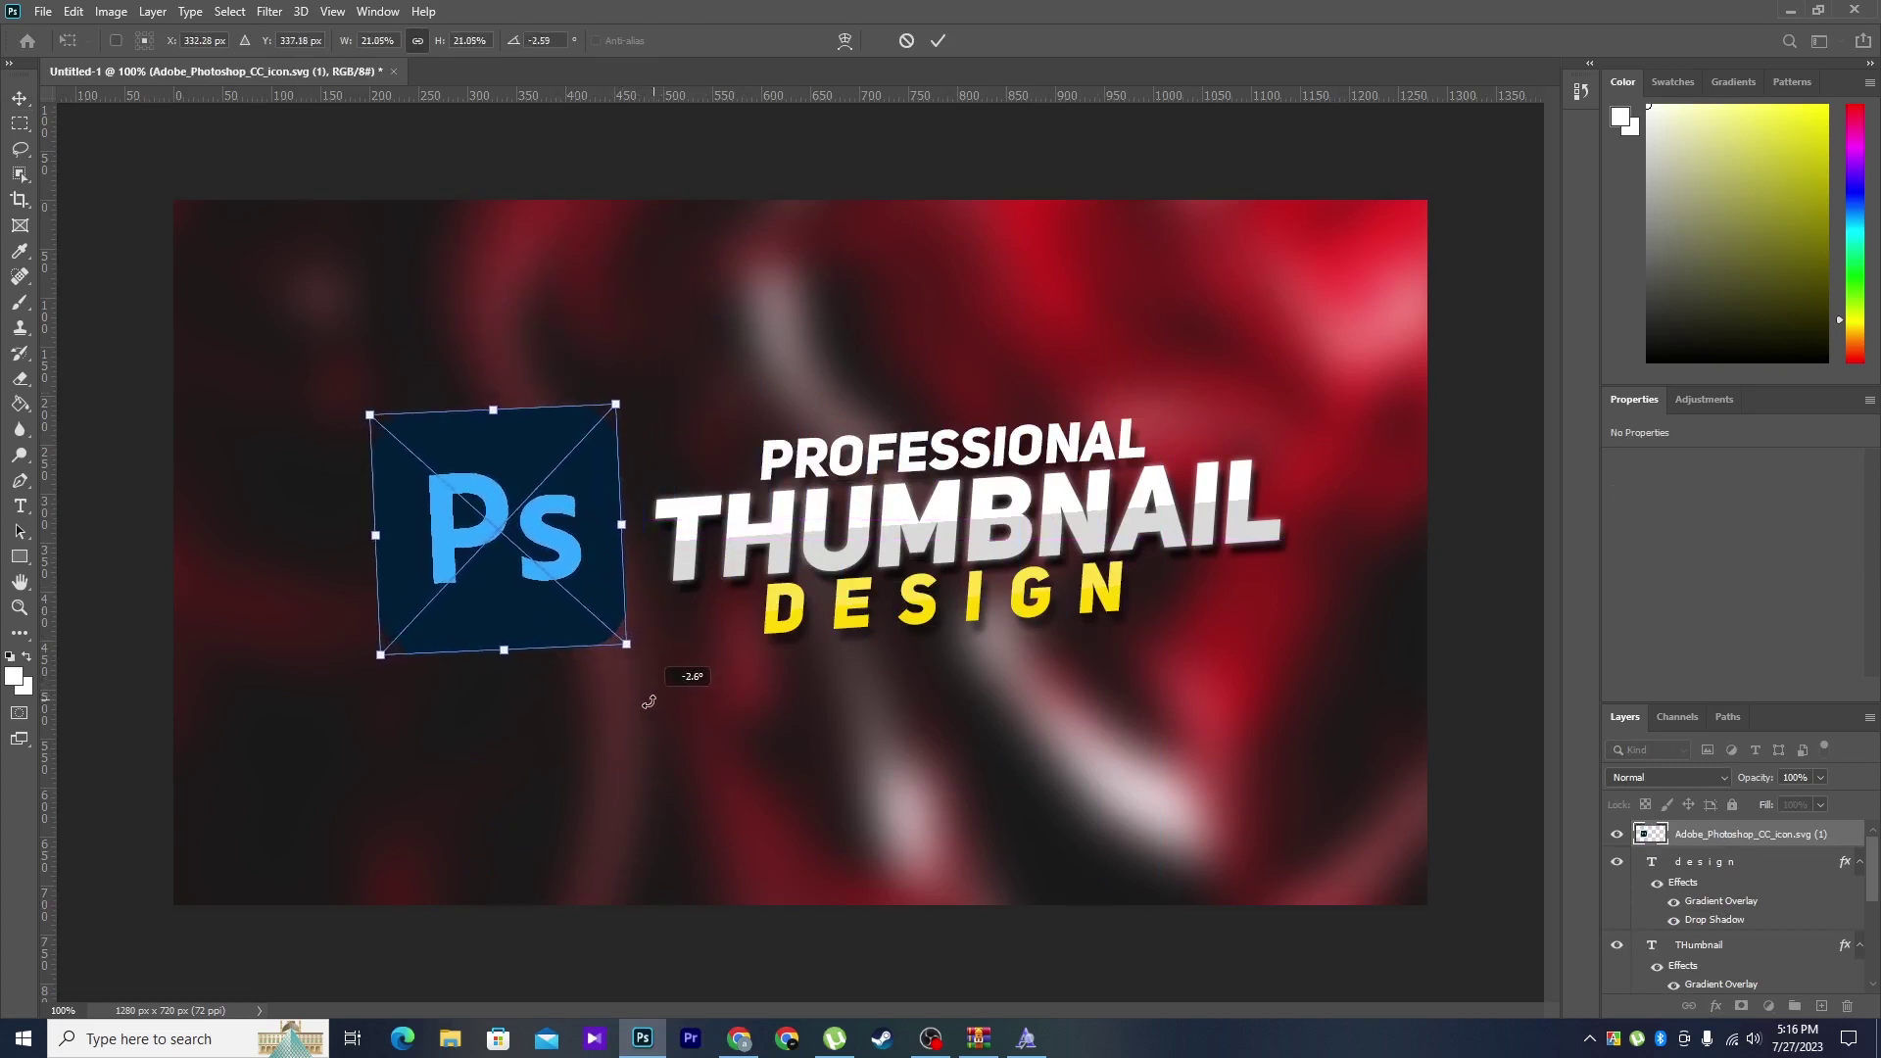
pyautogui.moveTo(623, 567); pyautogui.dragTo(633, 586)
pyautogui.moveTo(637, 673)
pyautogui.mouseDown()
pyautogui.moveTo(564, 591)
pyautogui.moveTo(631, 550)
pyautogui.mouseUp()
pyautogui.press('Return')
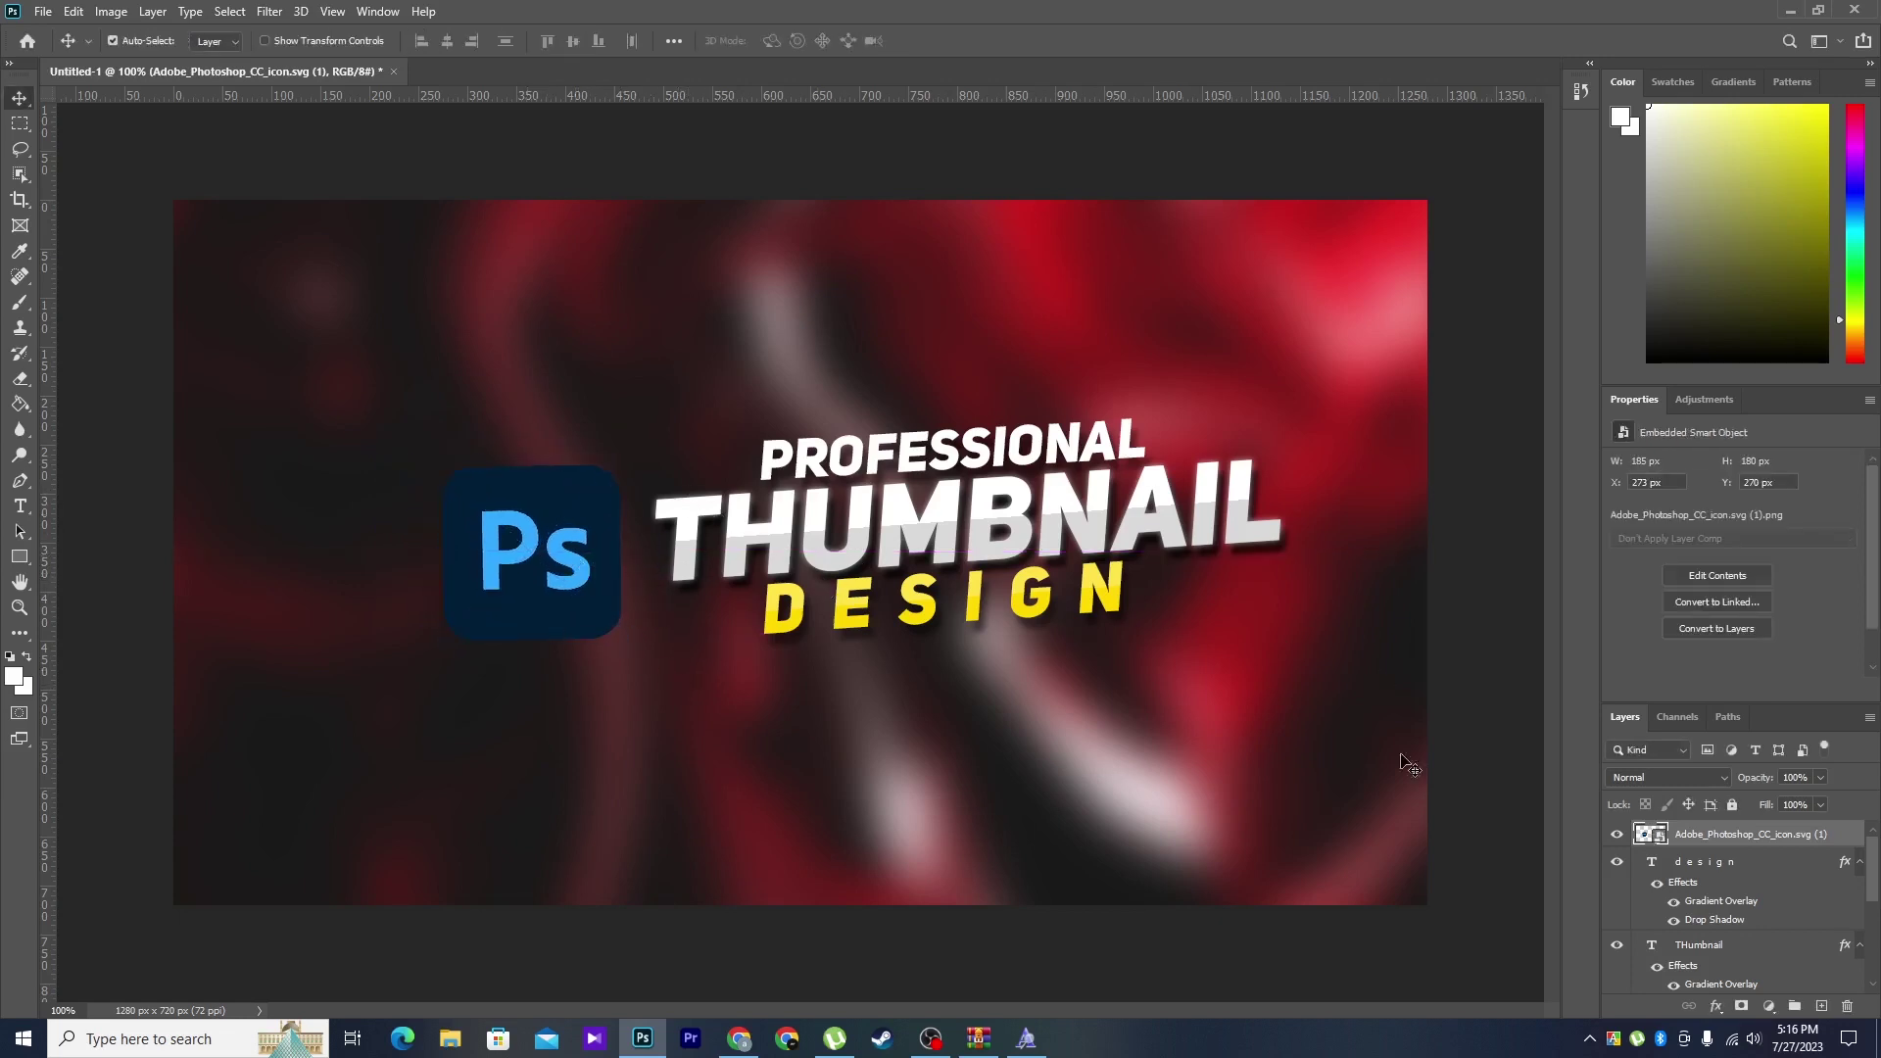
# - Open the logo layer's Layer Style and add a white stroke of about 8 px
pyautogui.rightClick(1685, 834)
pyautogui.click(1666, 13)
pyautogui.click(1098, 373)
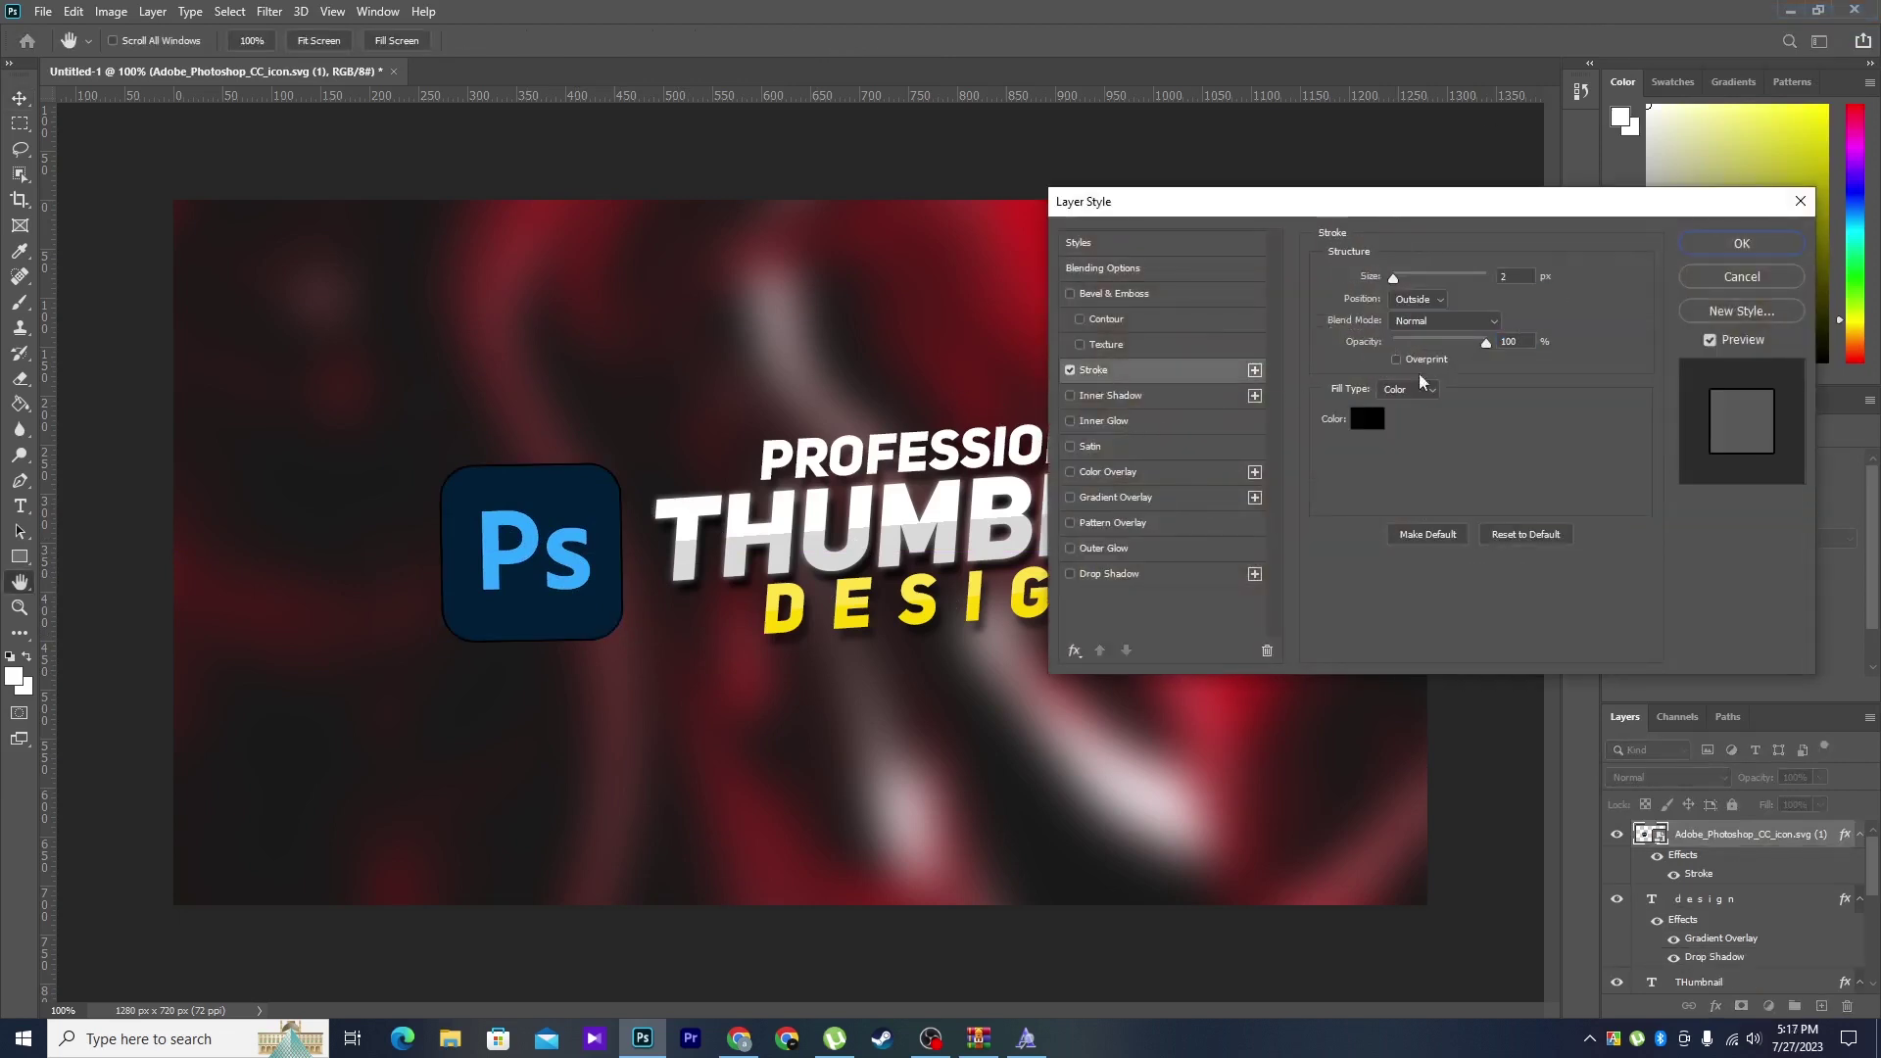
pyautogui.click(1368, 418)
pyautogui.click(1132, 560)
pyautogui.moveTo(1132, 560); pyautogui.dragTo(941, 414)
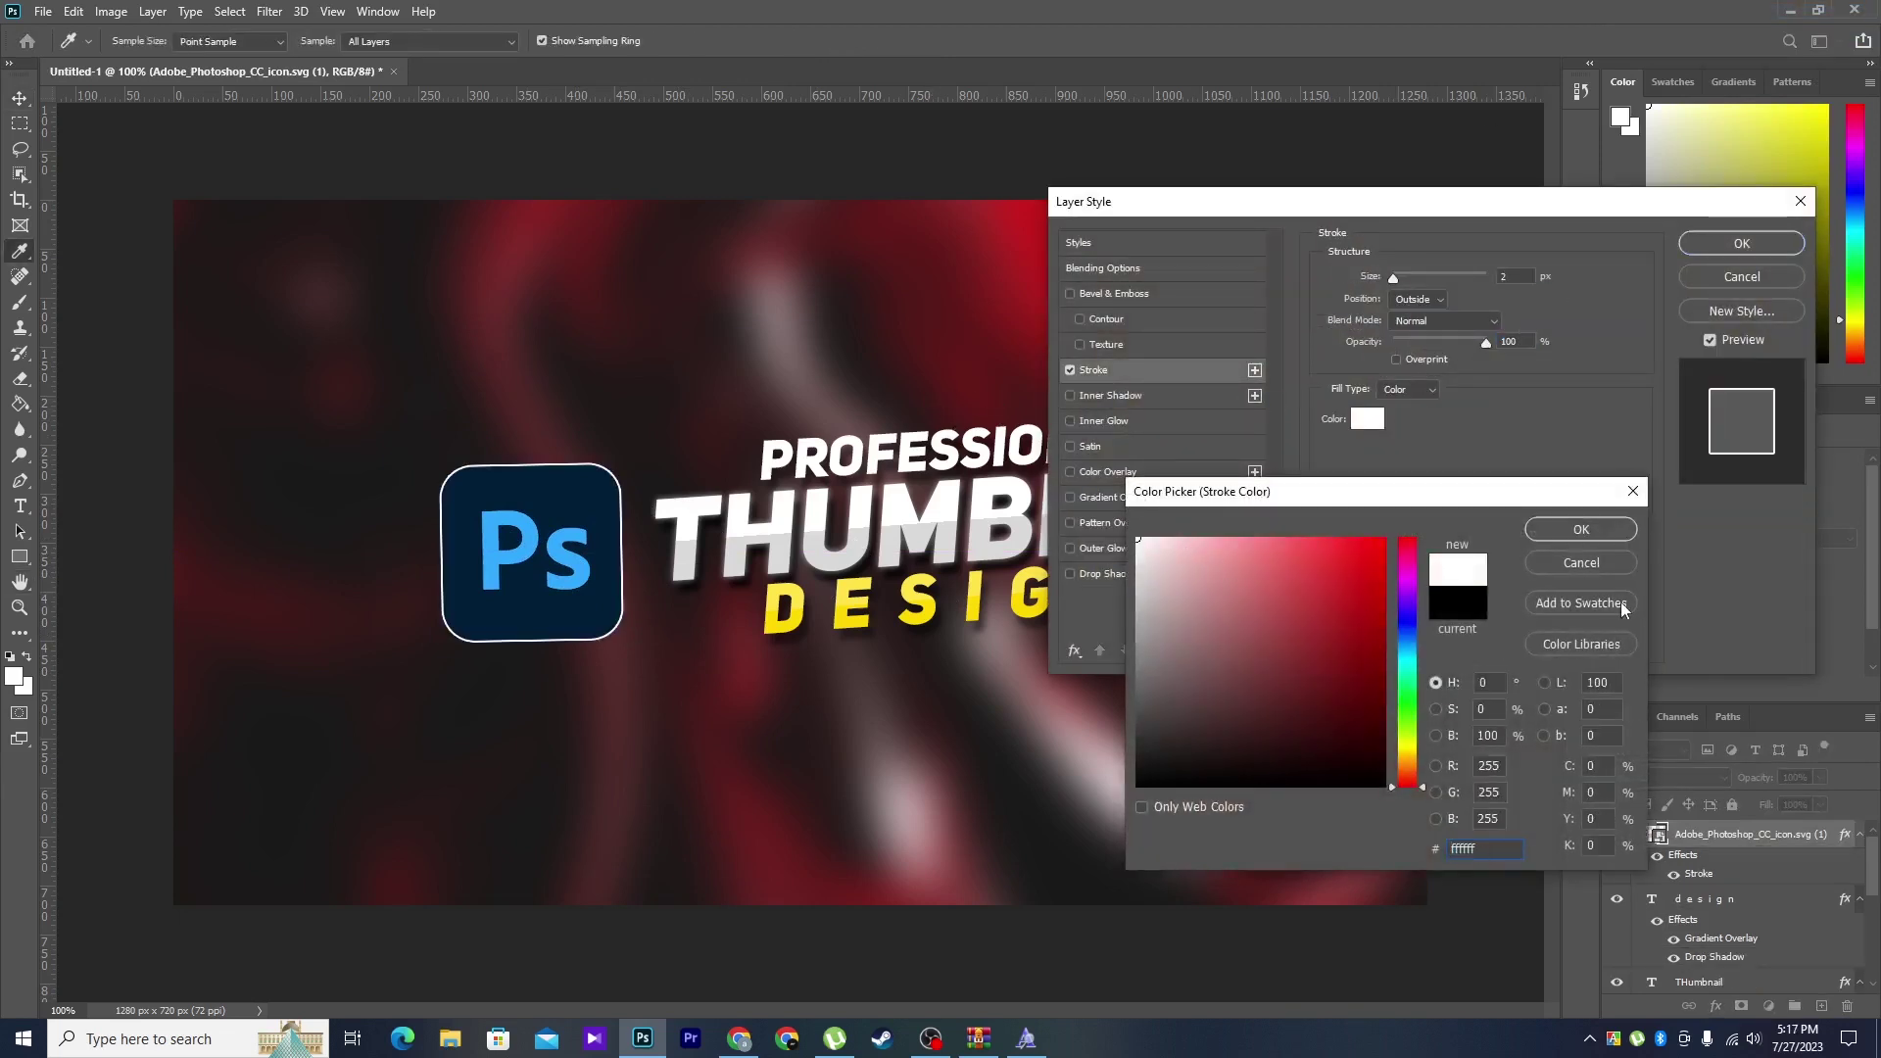
pyautogui.click(1577, 527)
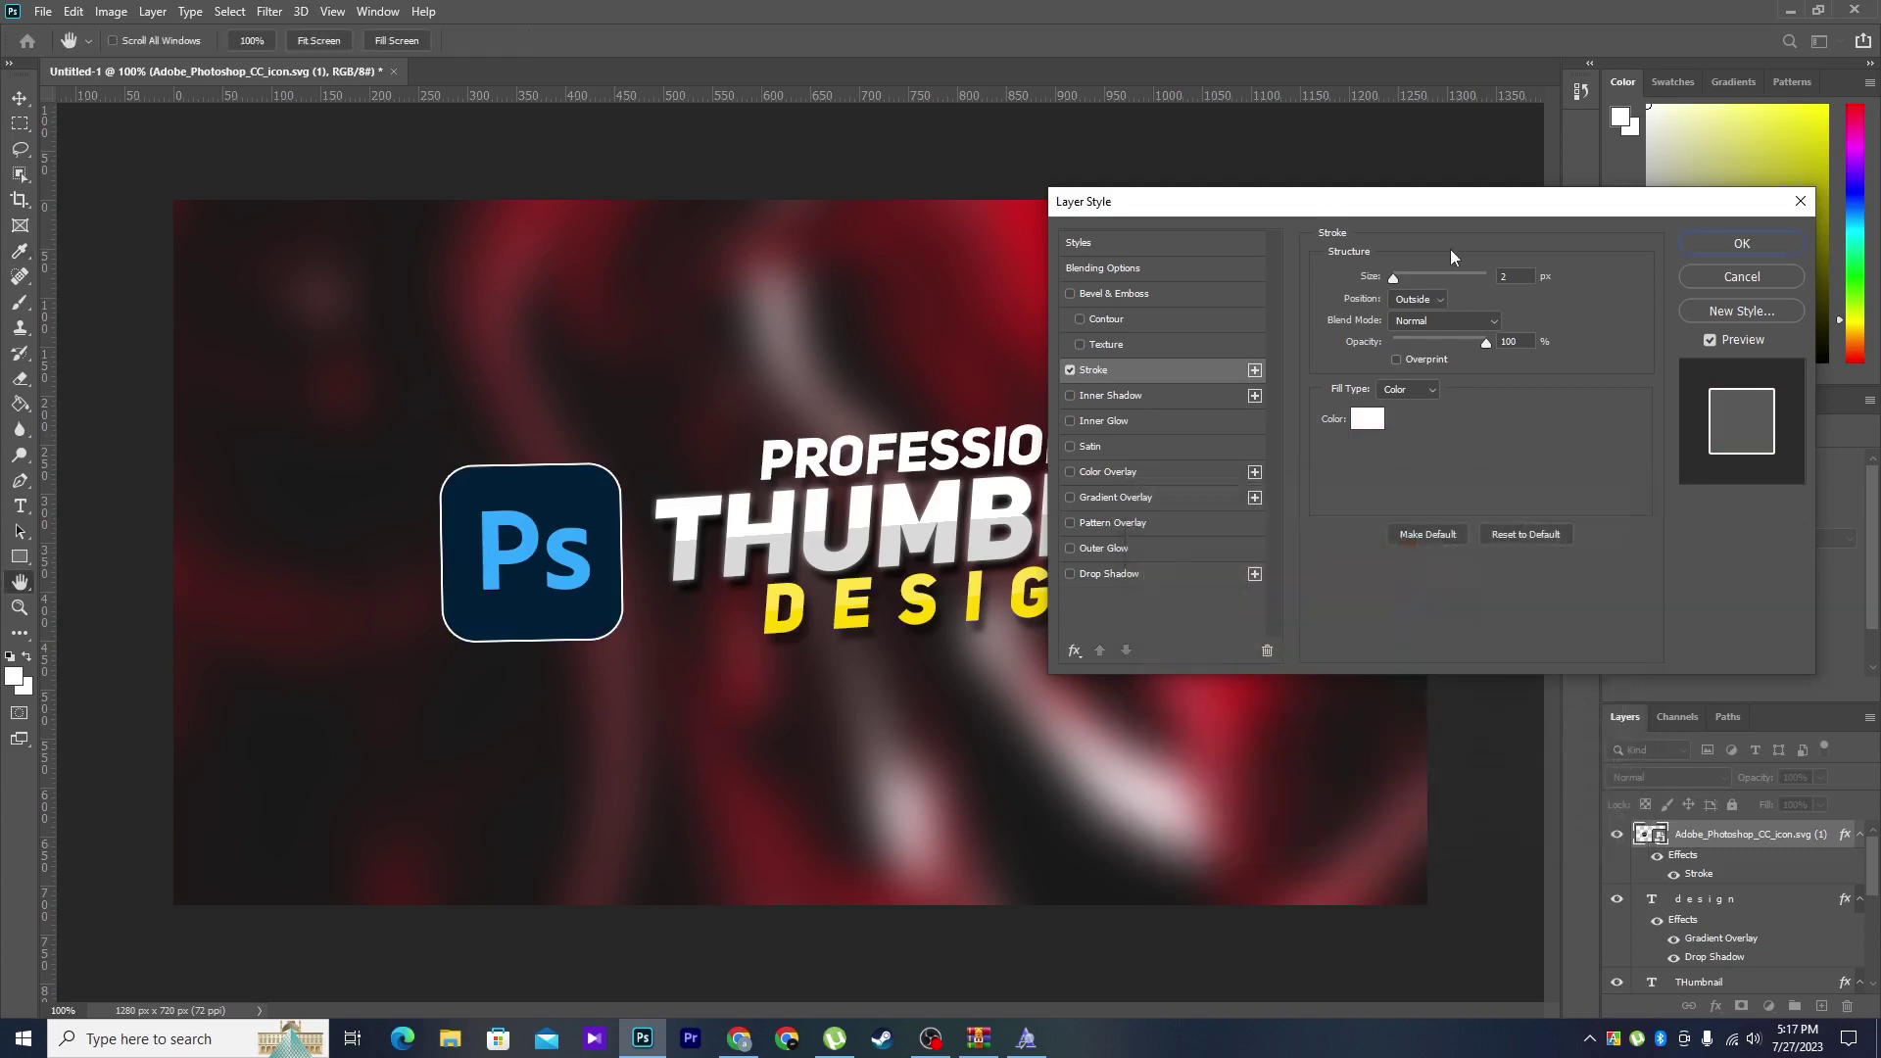
pyautogui.moveTo(1393, 277); pyautogui.dragTo(1401, 277)
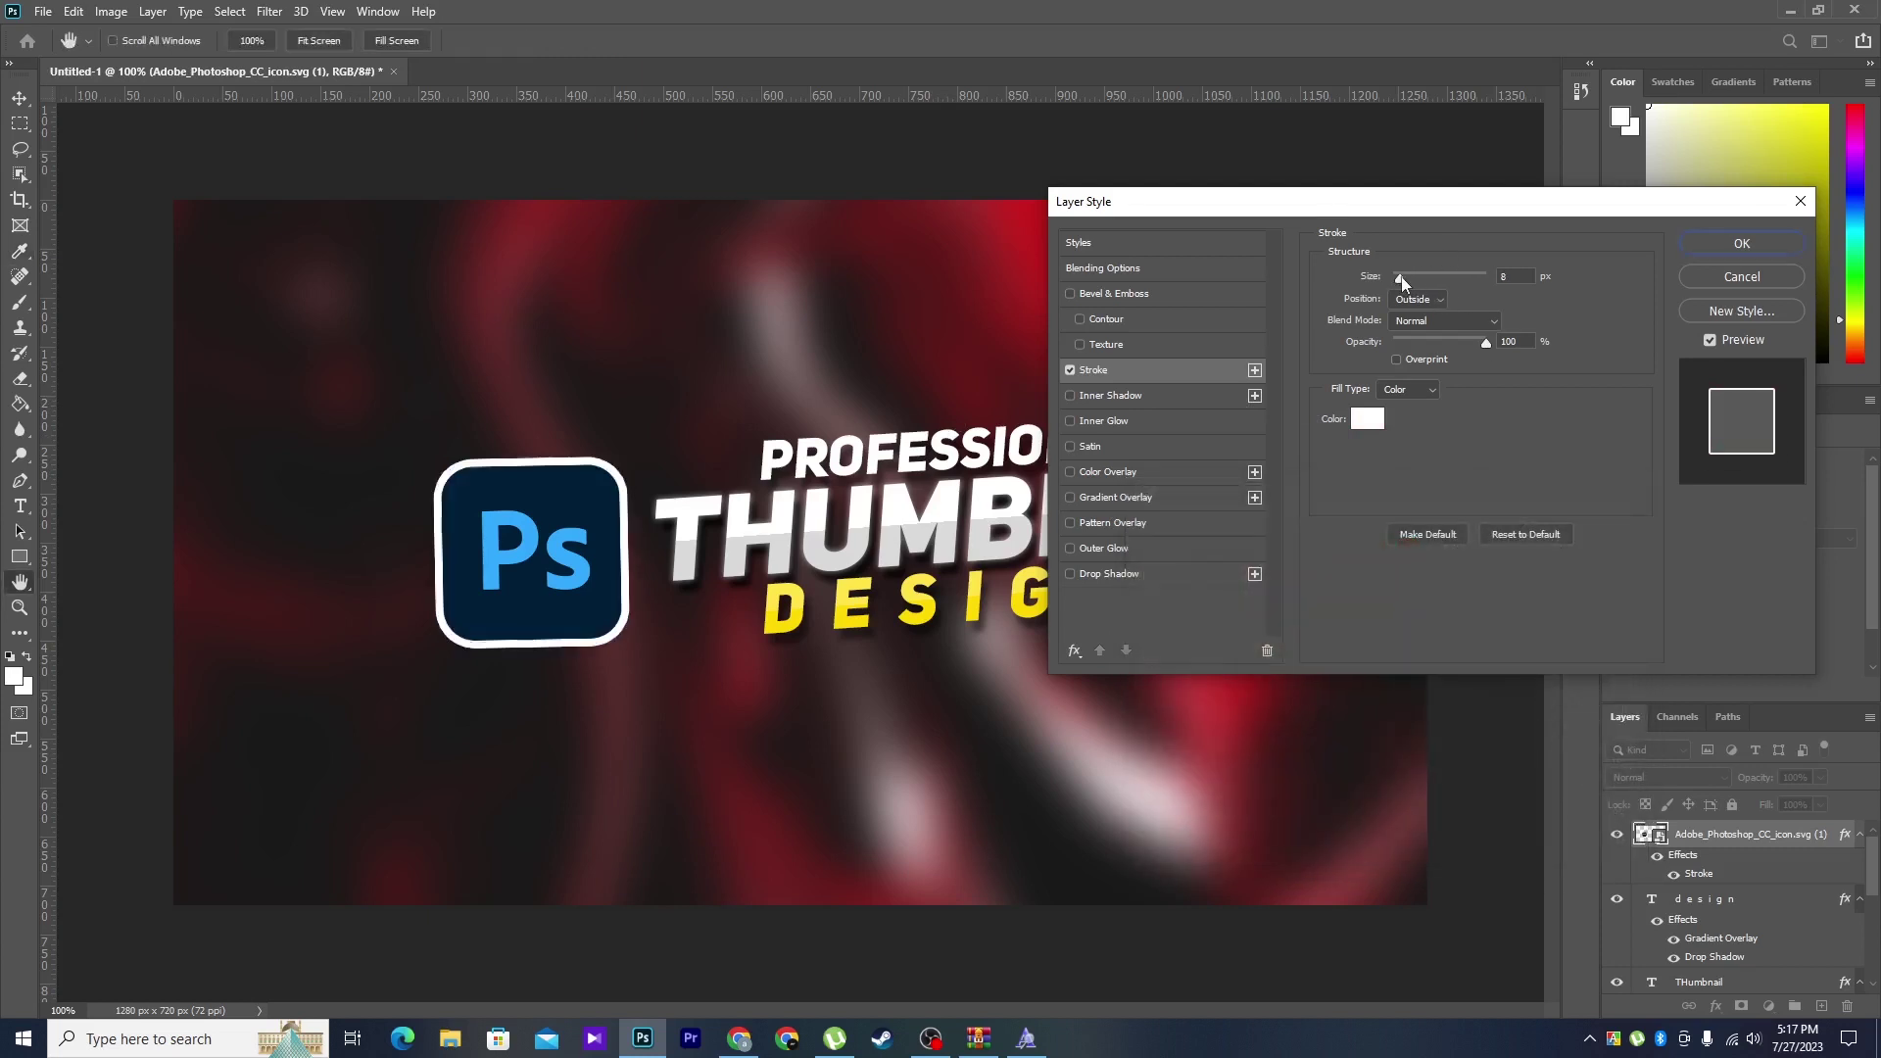
# - Add a close drop shadow and an outer glow of size 70 to the logo
pyautogui.click(1143, 575)
pyautogui.moveTo(540, 705); pyautogui.dragTo(535, 698)
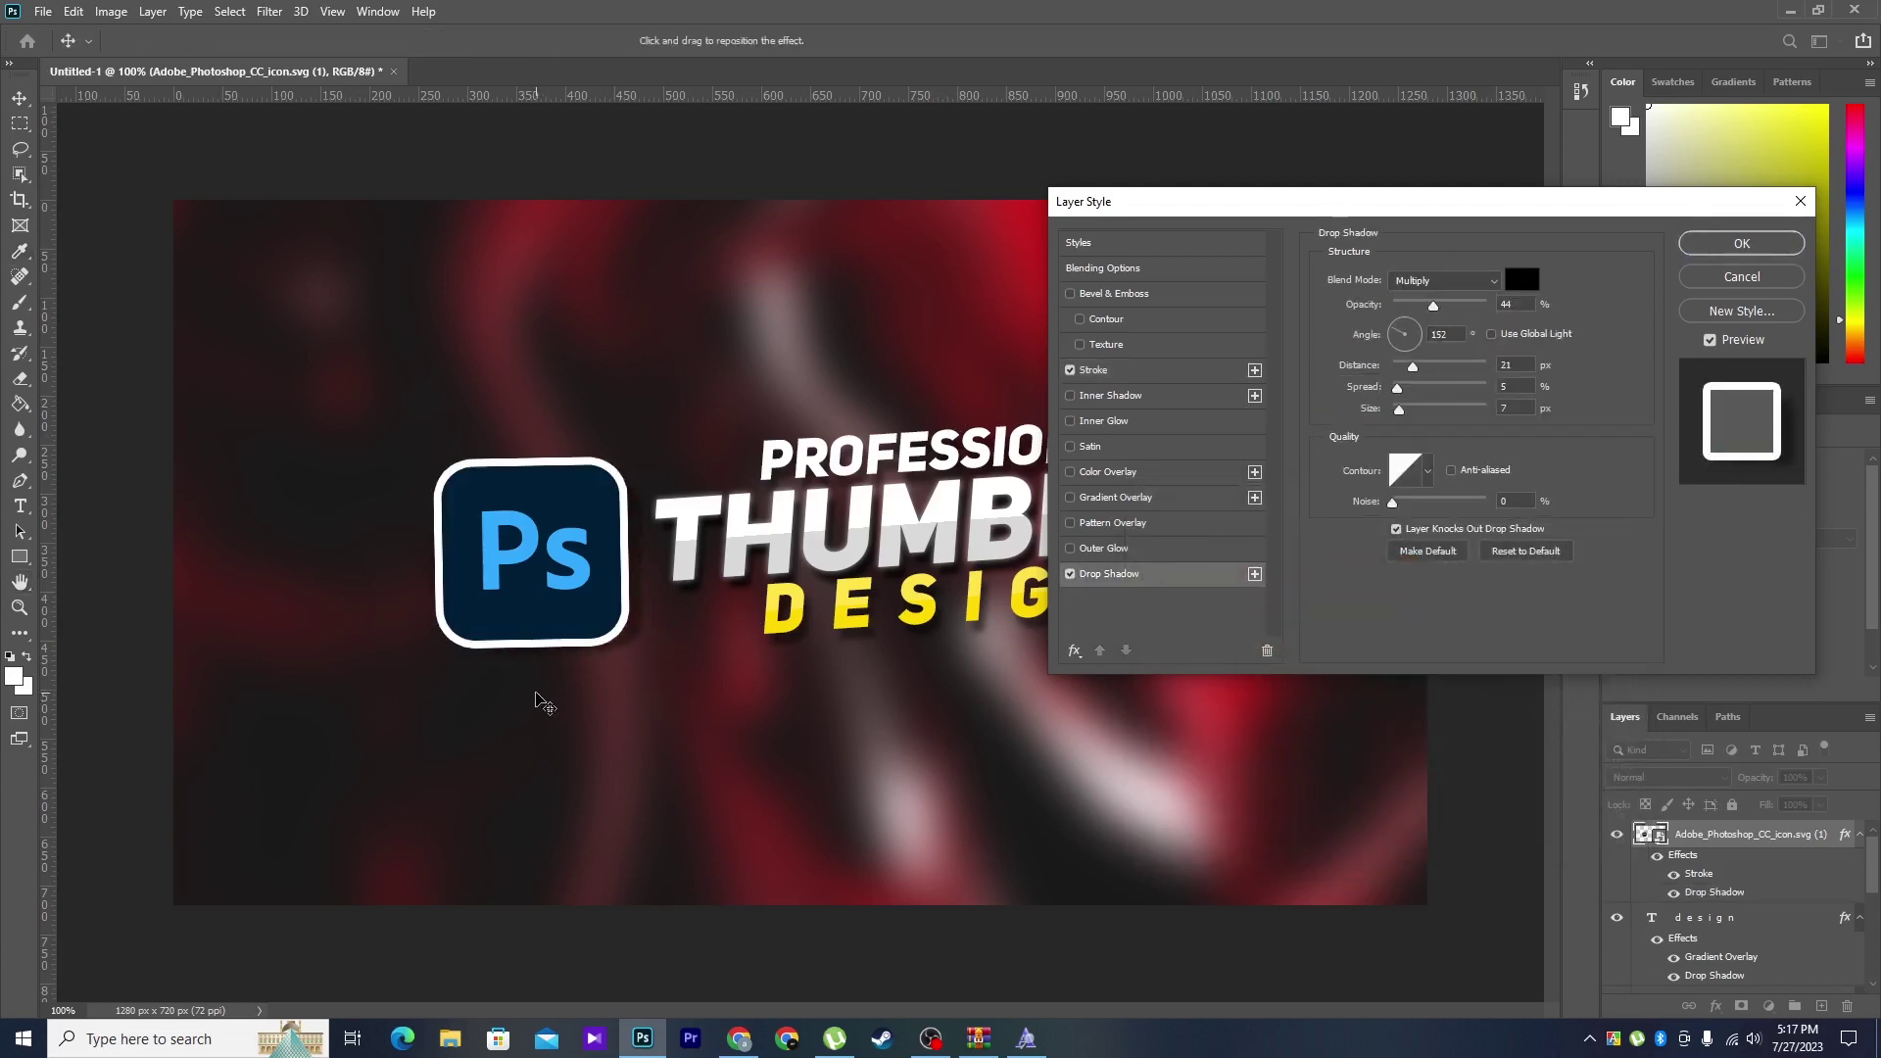
pyautogui.click(1097, 550)
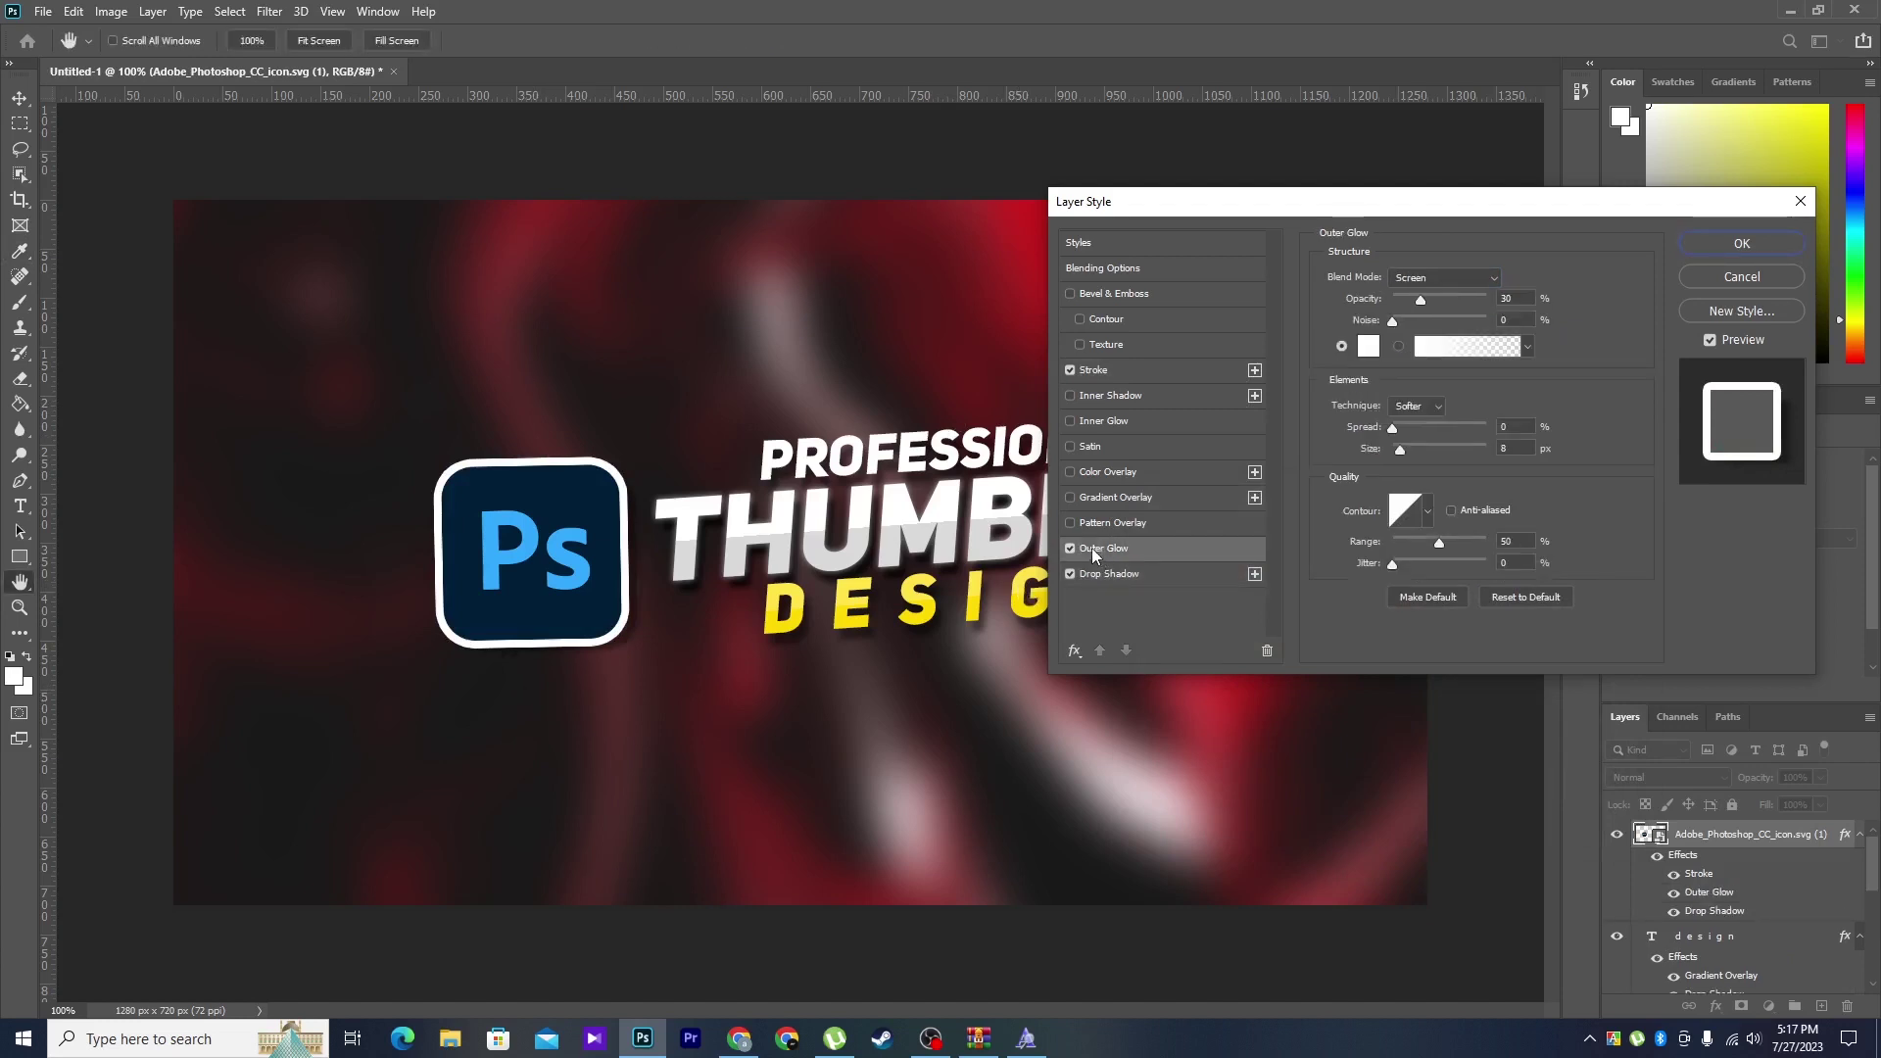
pyautogui.moveTo(1403, 450); pyautogui.dragTo(1421, 445)
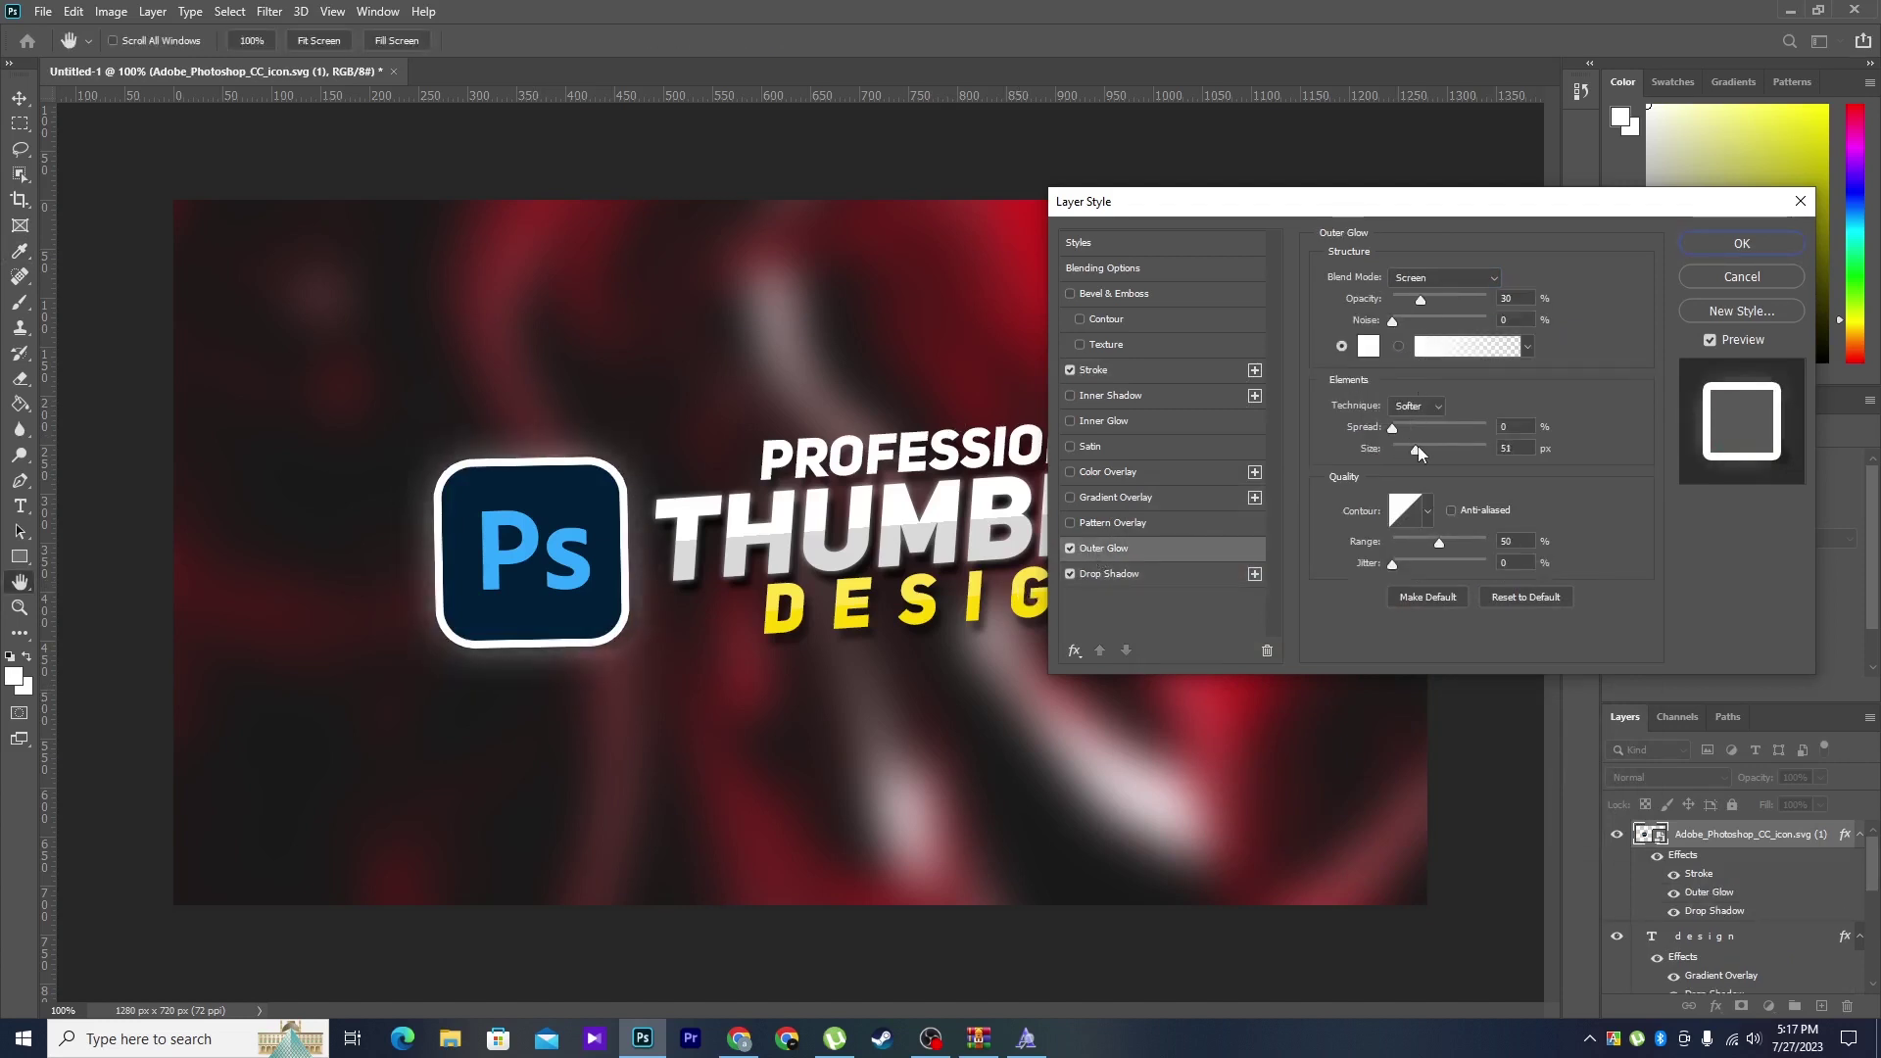
pyautogui.click(1424, 447)
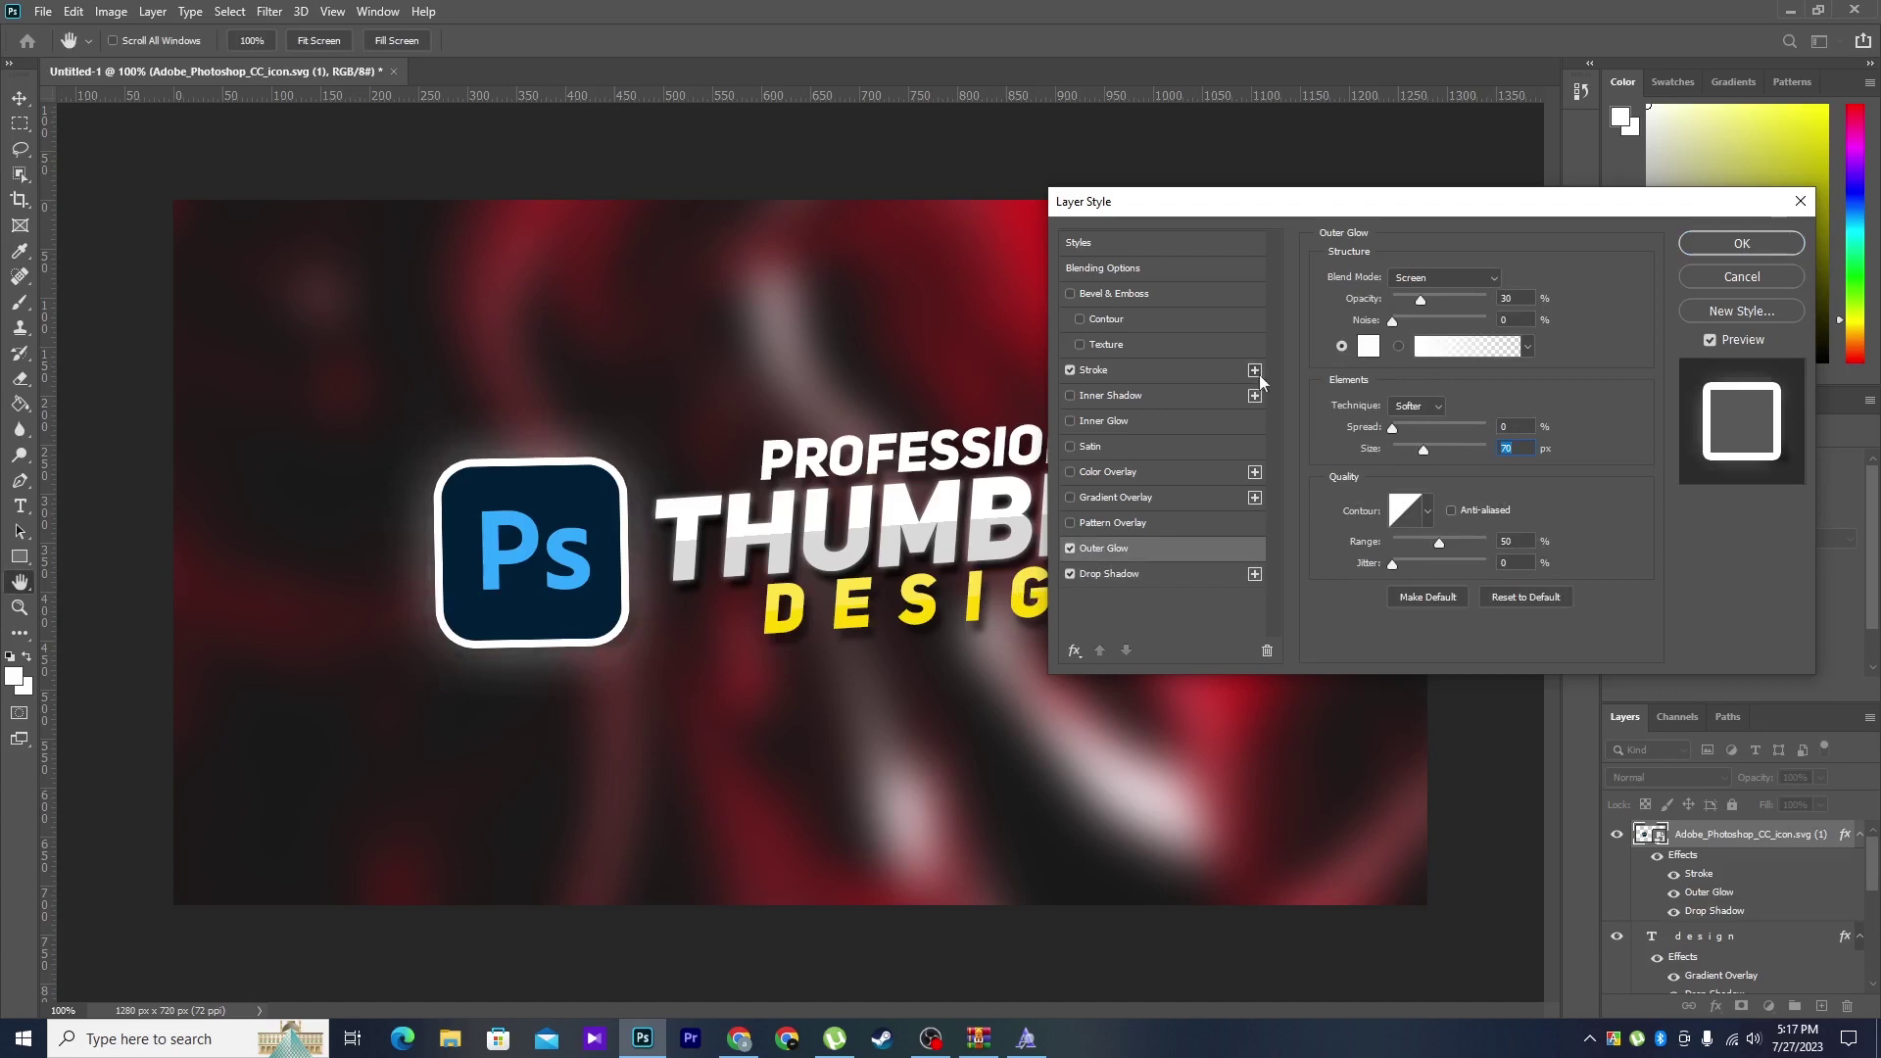
# - Remove the white stroke and set the outer glow colour to pure red (ff0000)
pyautogui.click(1111, 377)
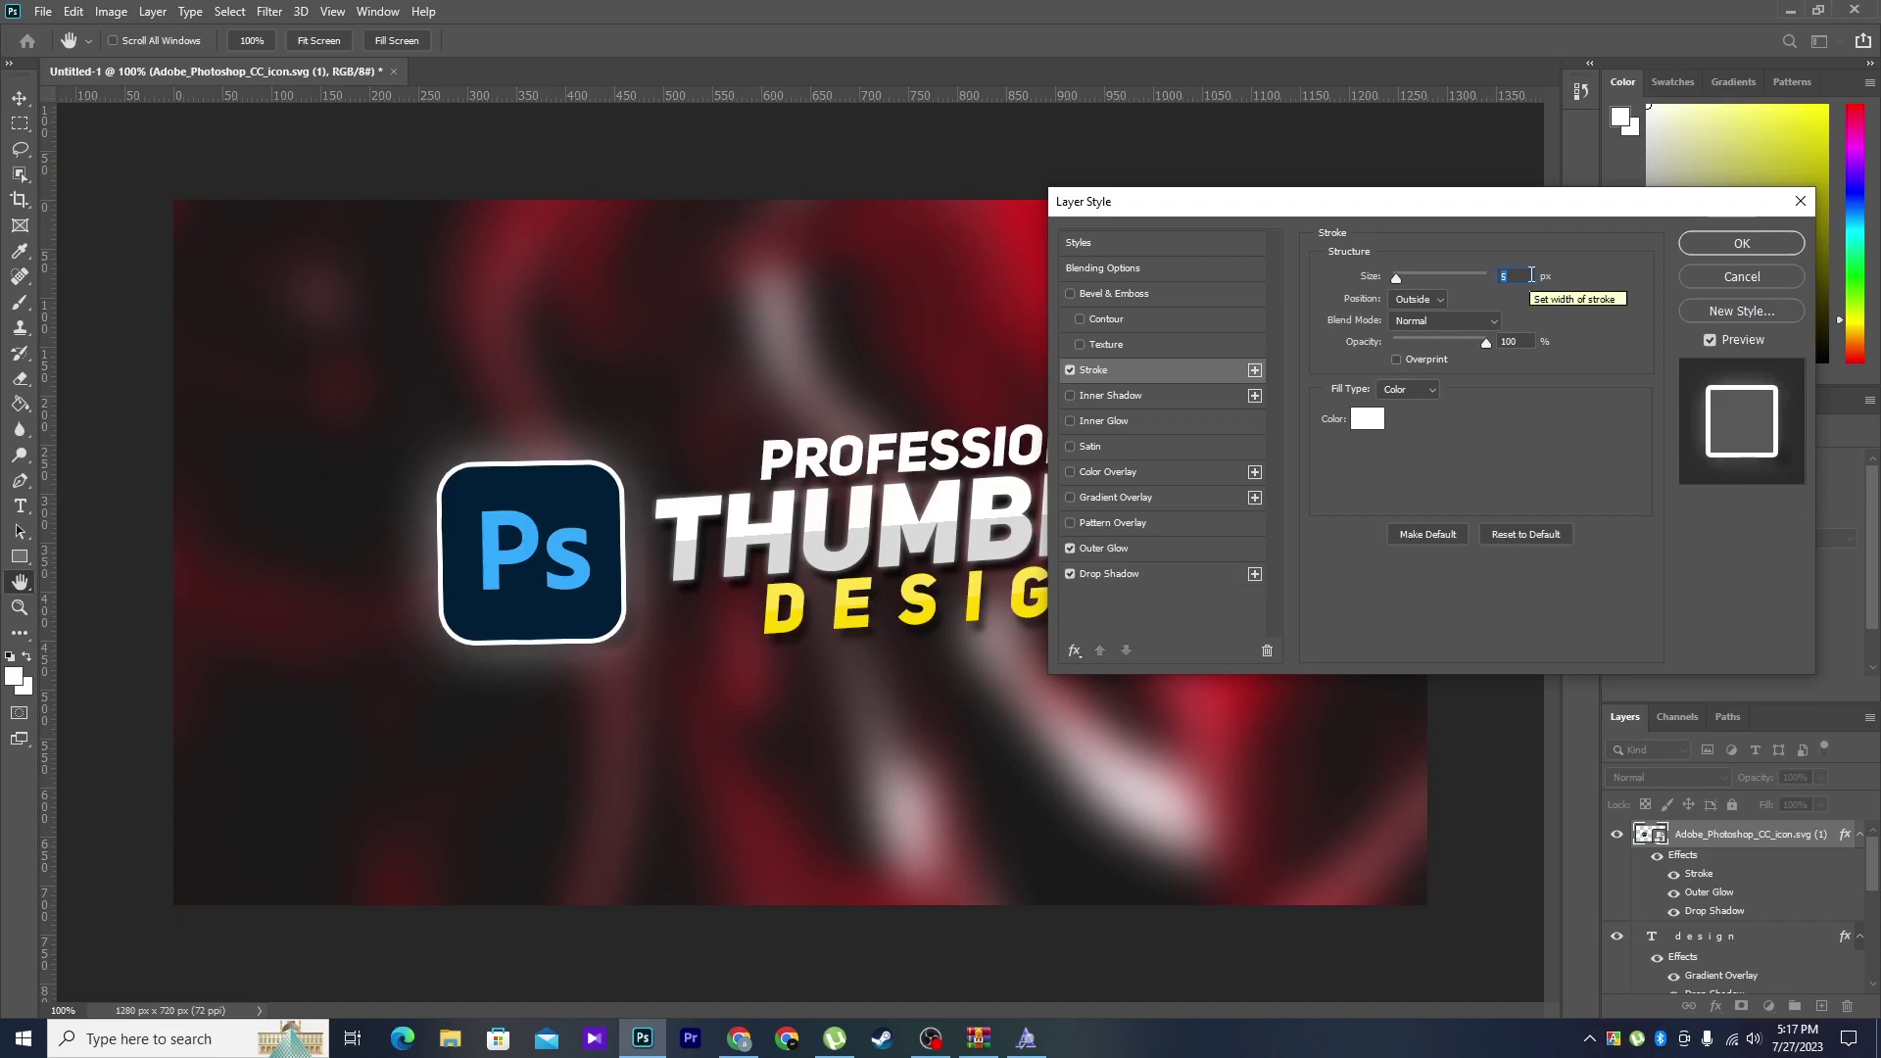
pyautogui.click(1069, 370)
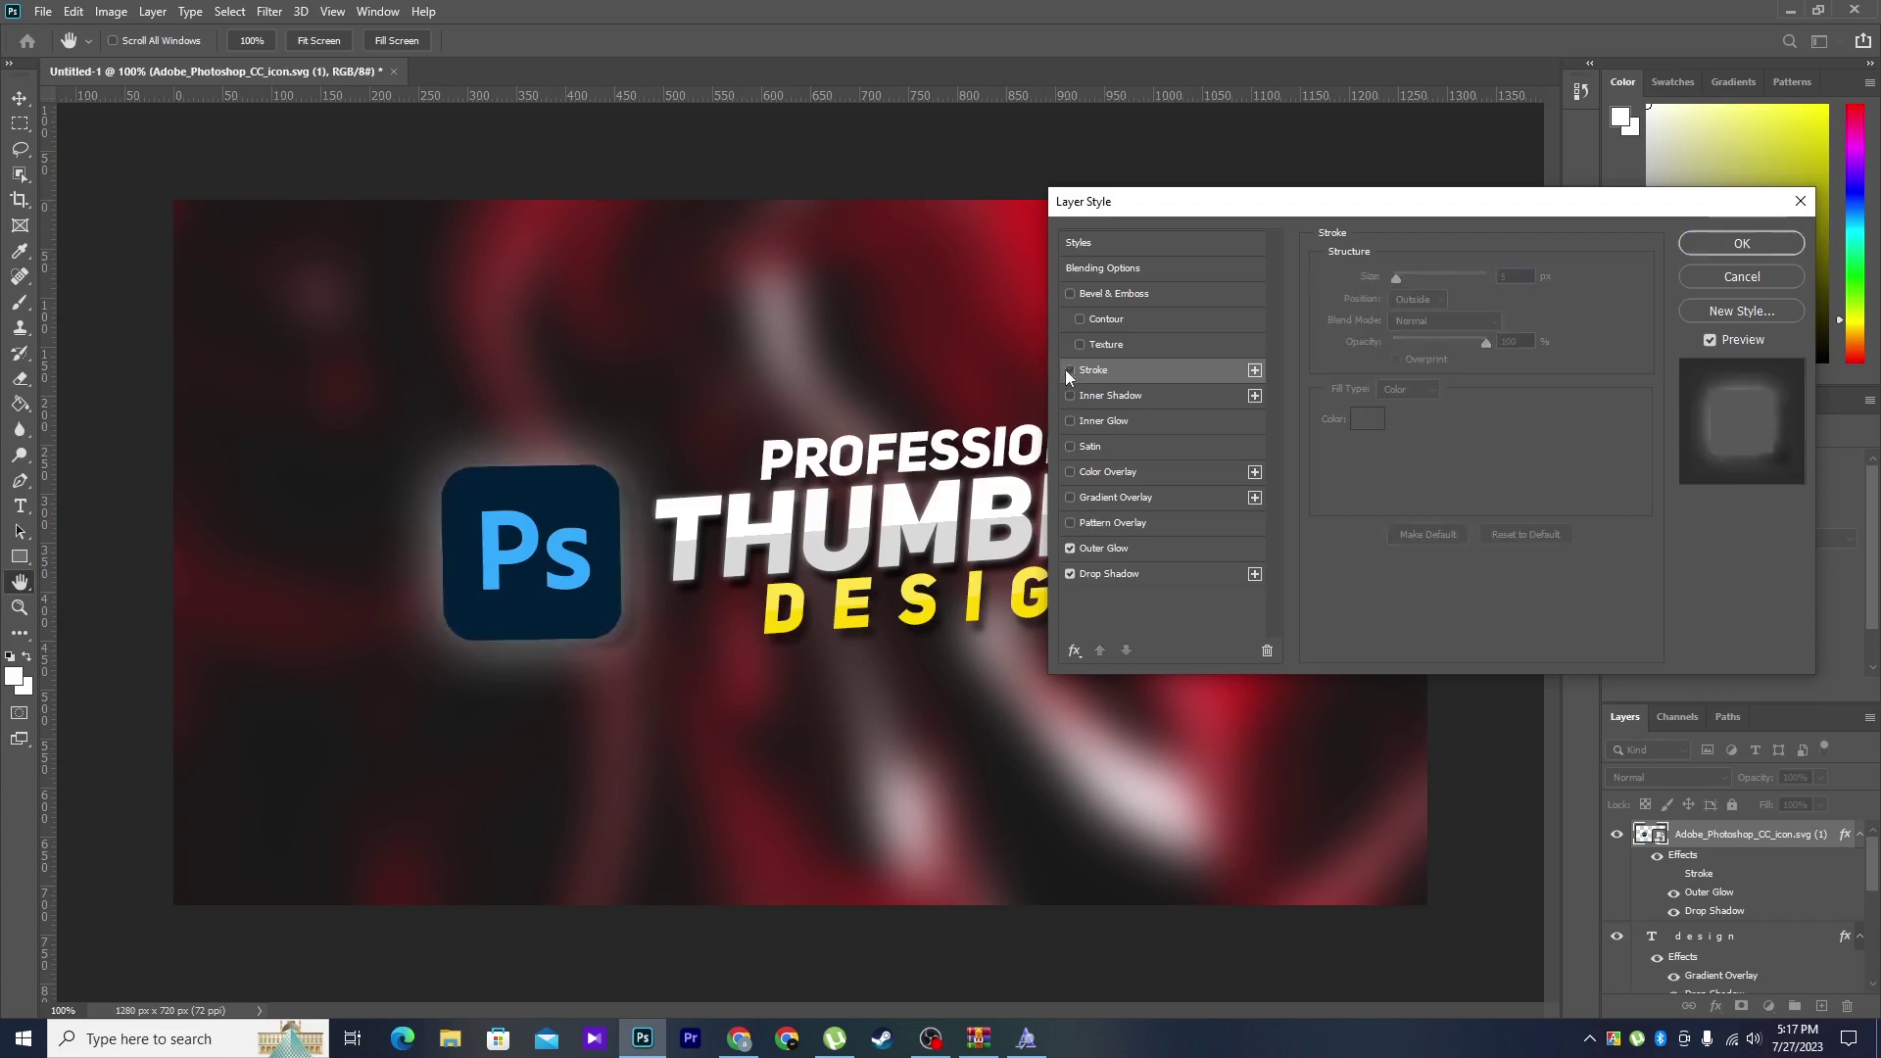
pyautogui.click(1100, 546)
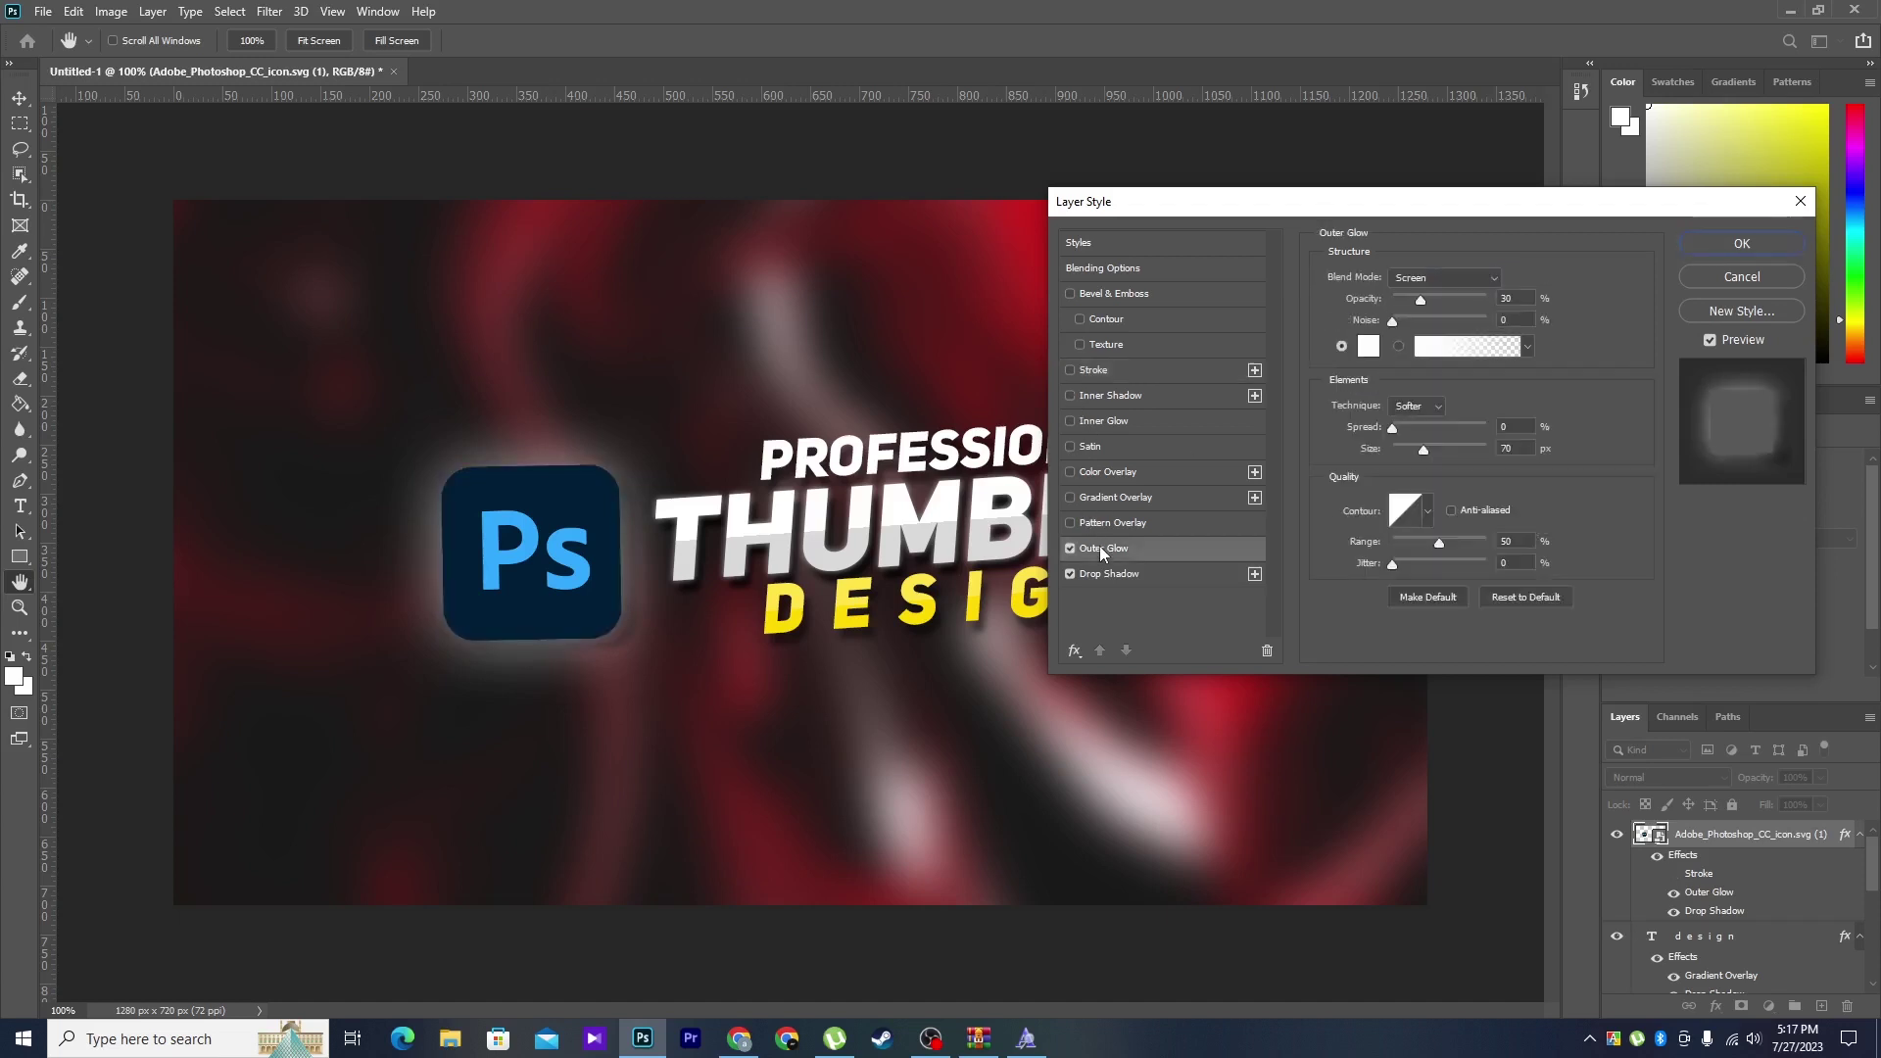
pyautogui.click(1368, 346)
pyautogui.click(1398, 757)
pyautogui.moveTo(1398, 761); pyautogui.dragTo(1460, 492)
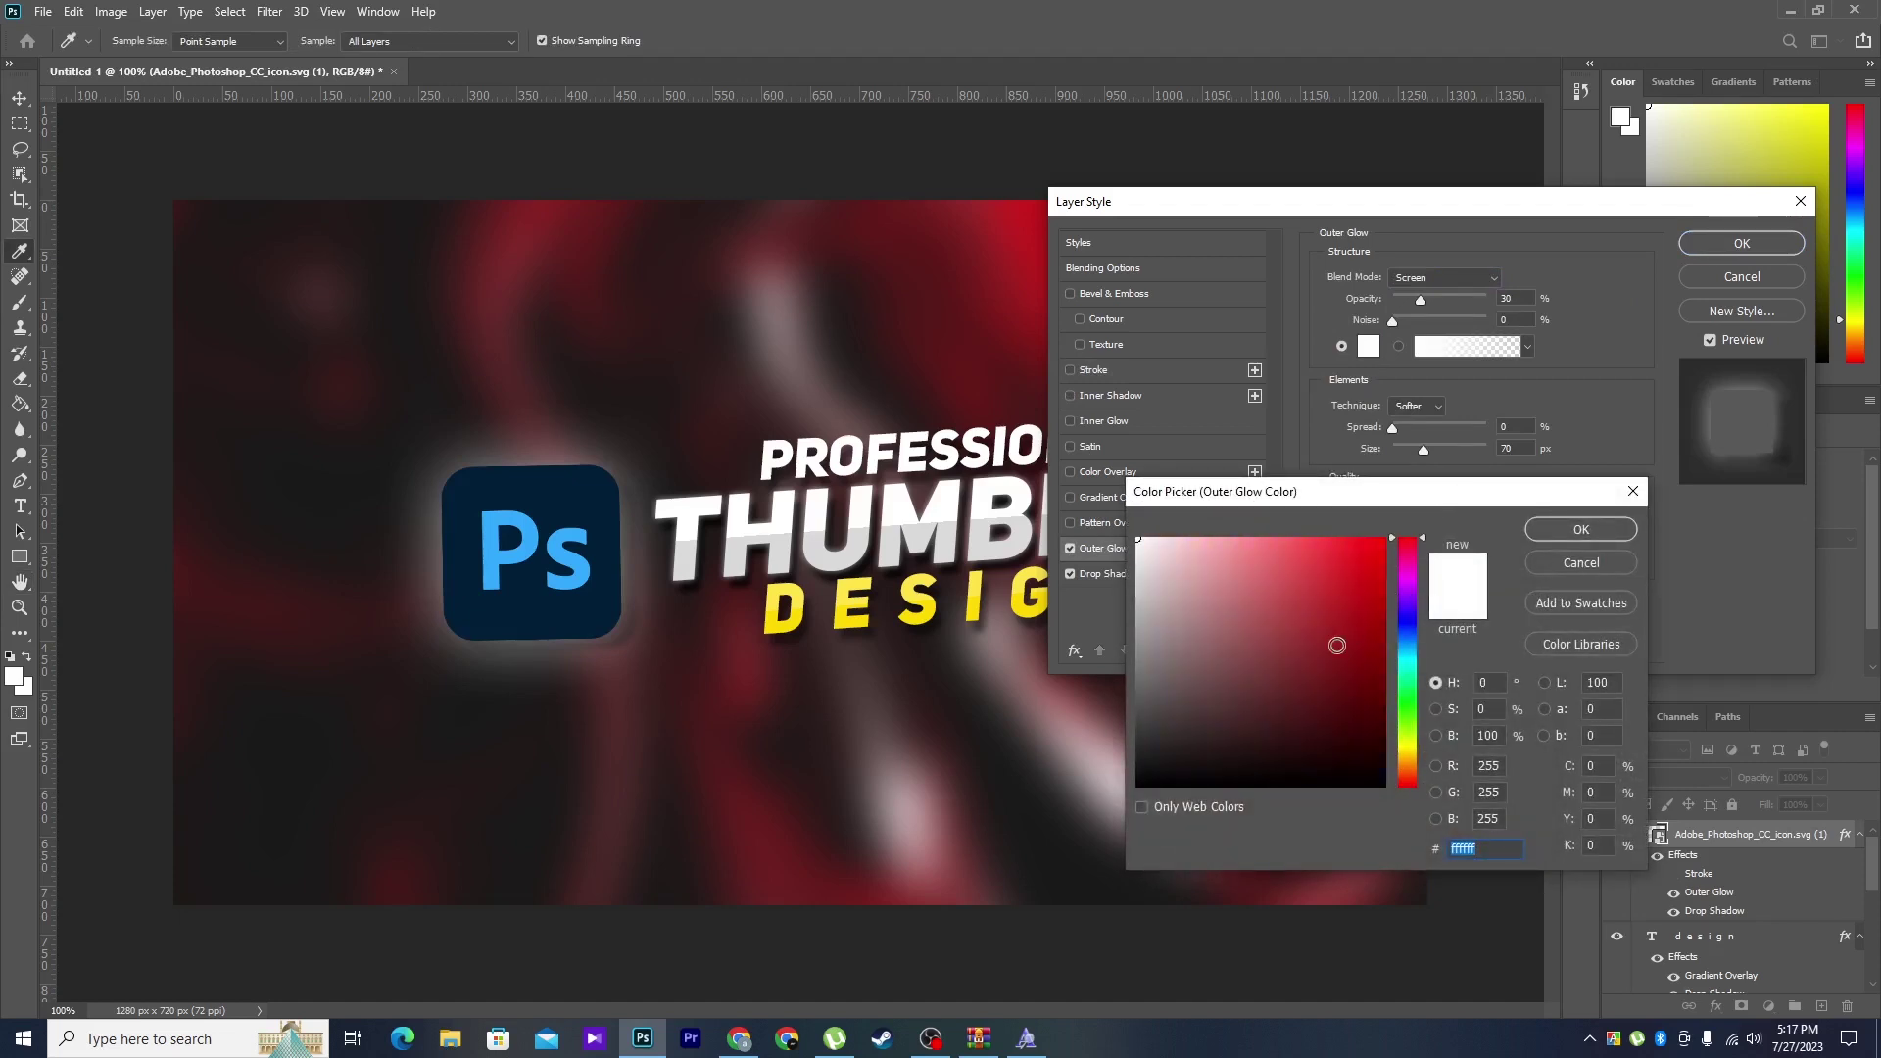
pyautogui.moveTo(1337, 644); pyautogui.dragTo(1431, 535)
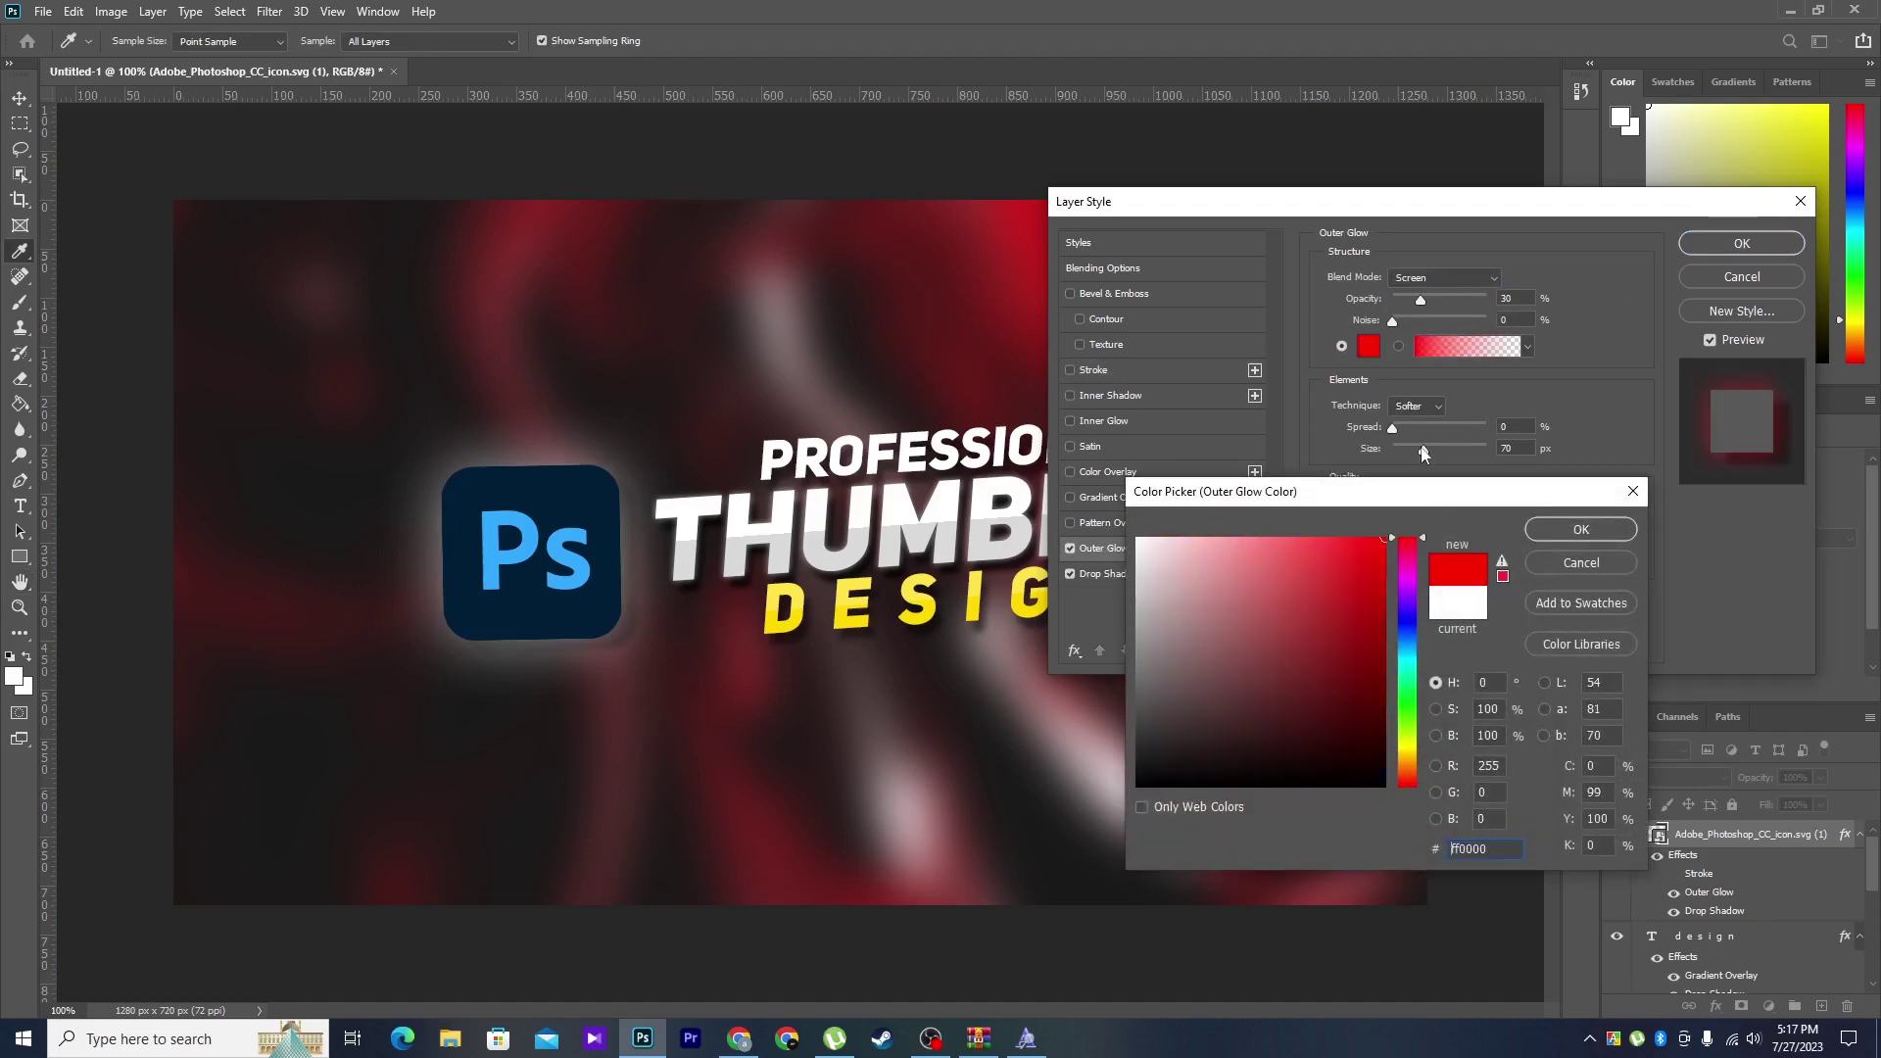
pyautogui.click(1580, 530)
# - Raise the outer glow opacity to about 53% and apply the logo styles
pyautogui.moveTo(1398, 202)
pyautogui.mouseDown()
pyautogui.moveTo(1536, 446)
pyautogui.moveTo(1431, 338)
pyautogui.mouseUp()
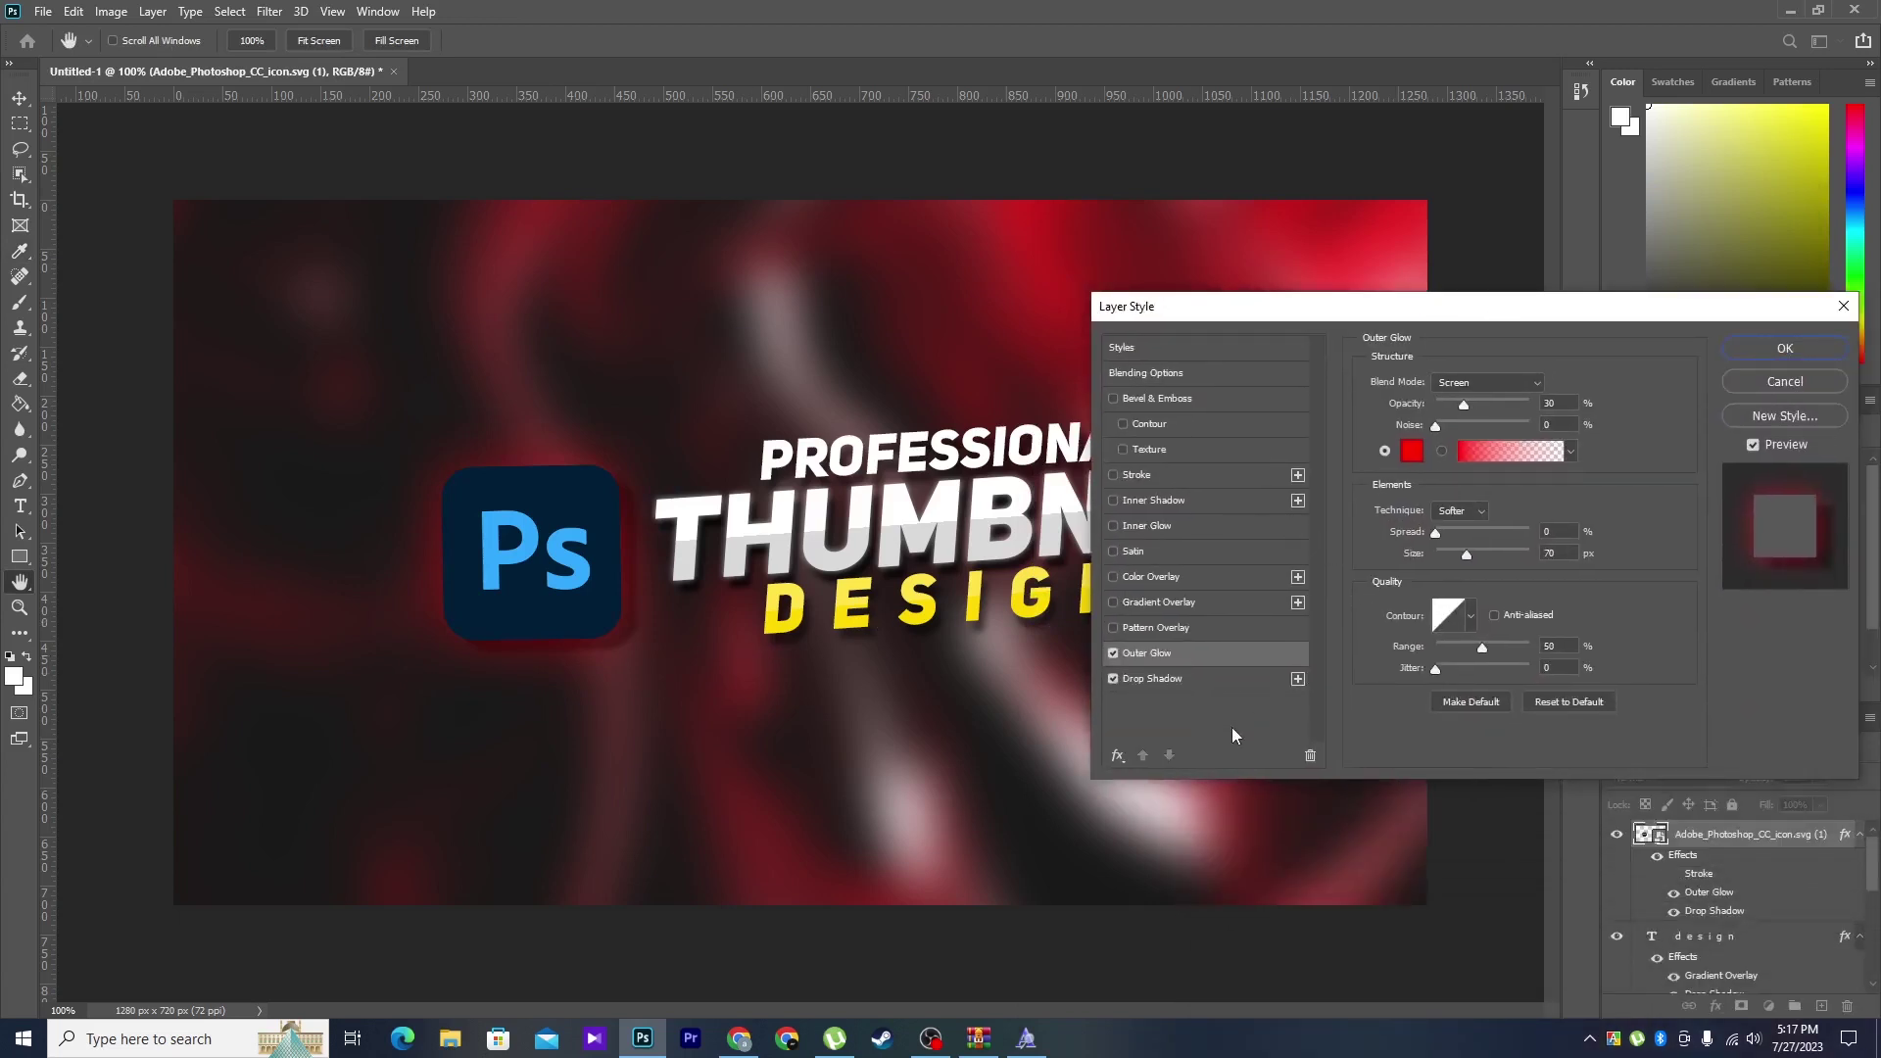
pyautogui.click(1153, 678)
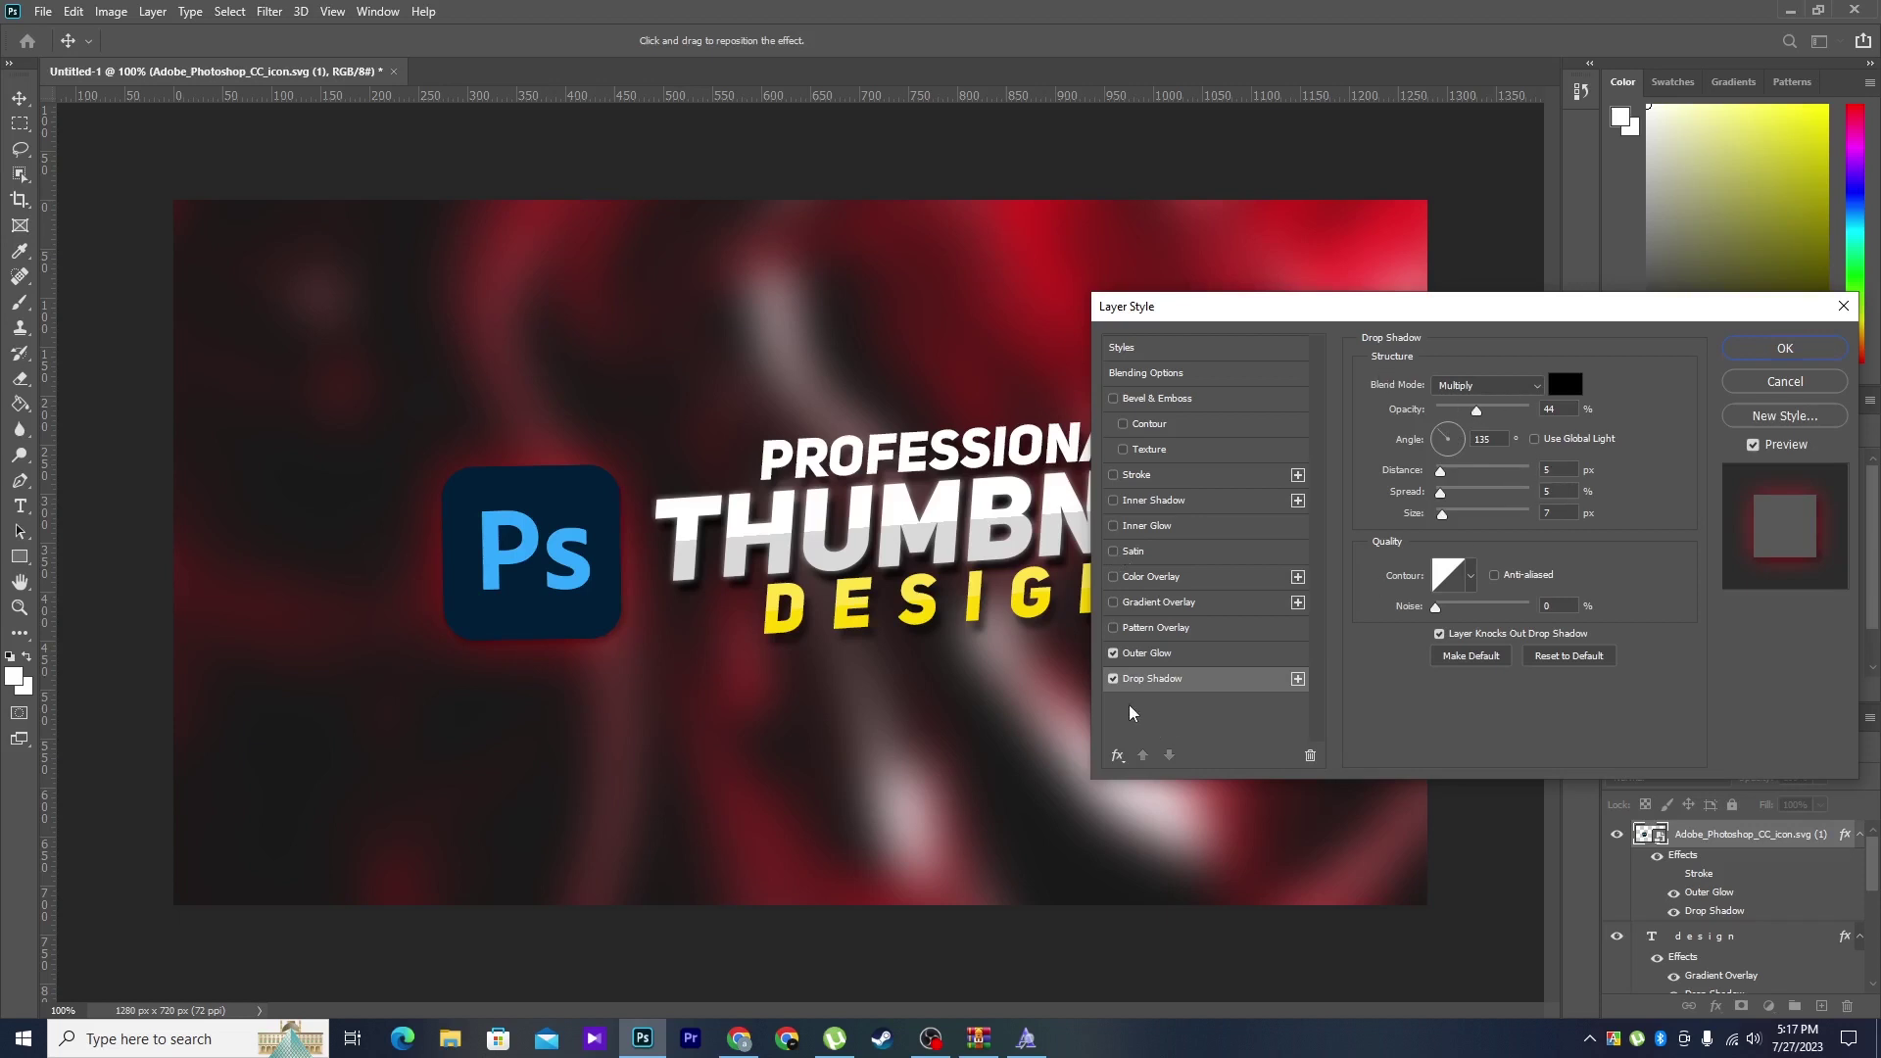
pyautogui.click(1140, 665)
pyautogui.click(1488, 406)
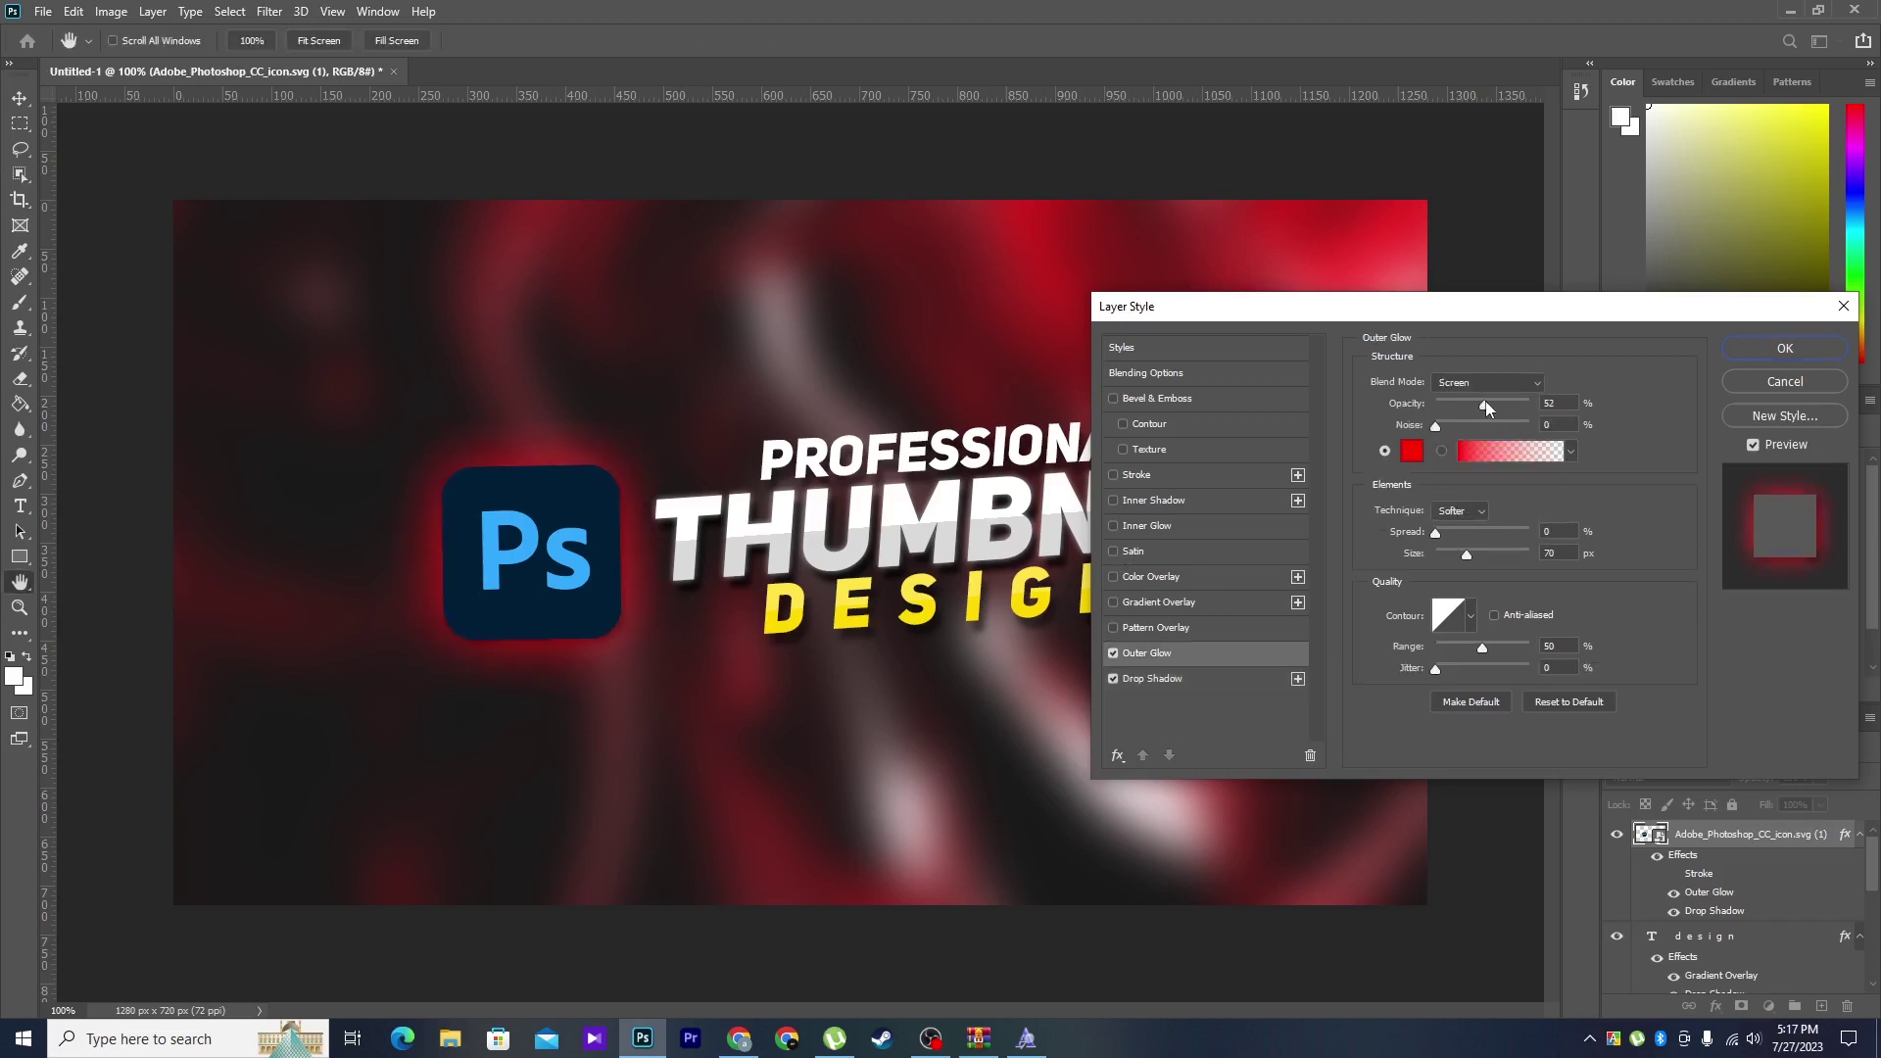
pyautogui.click(1784, 349)
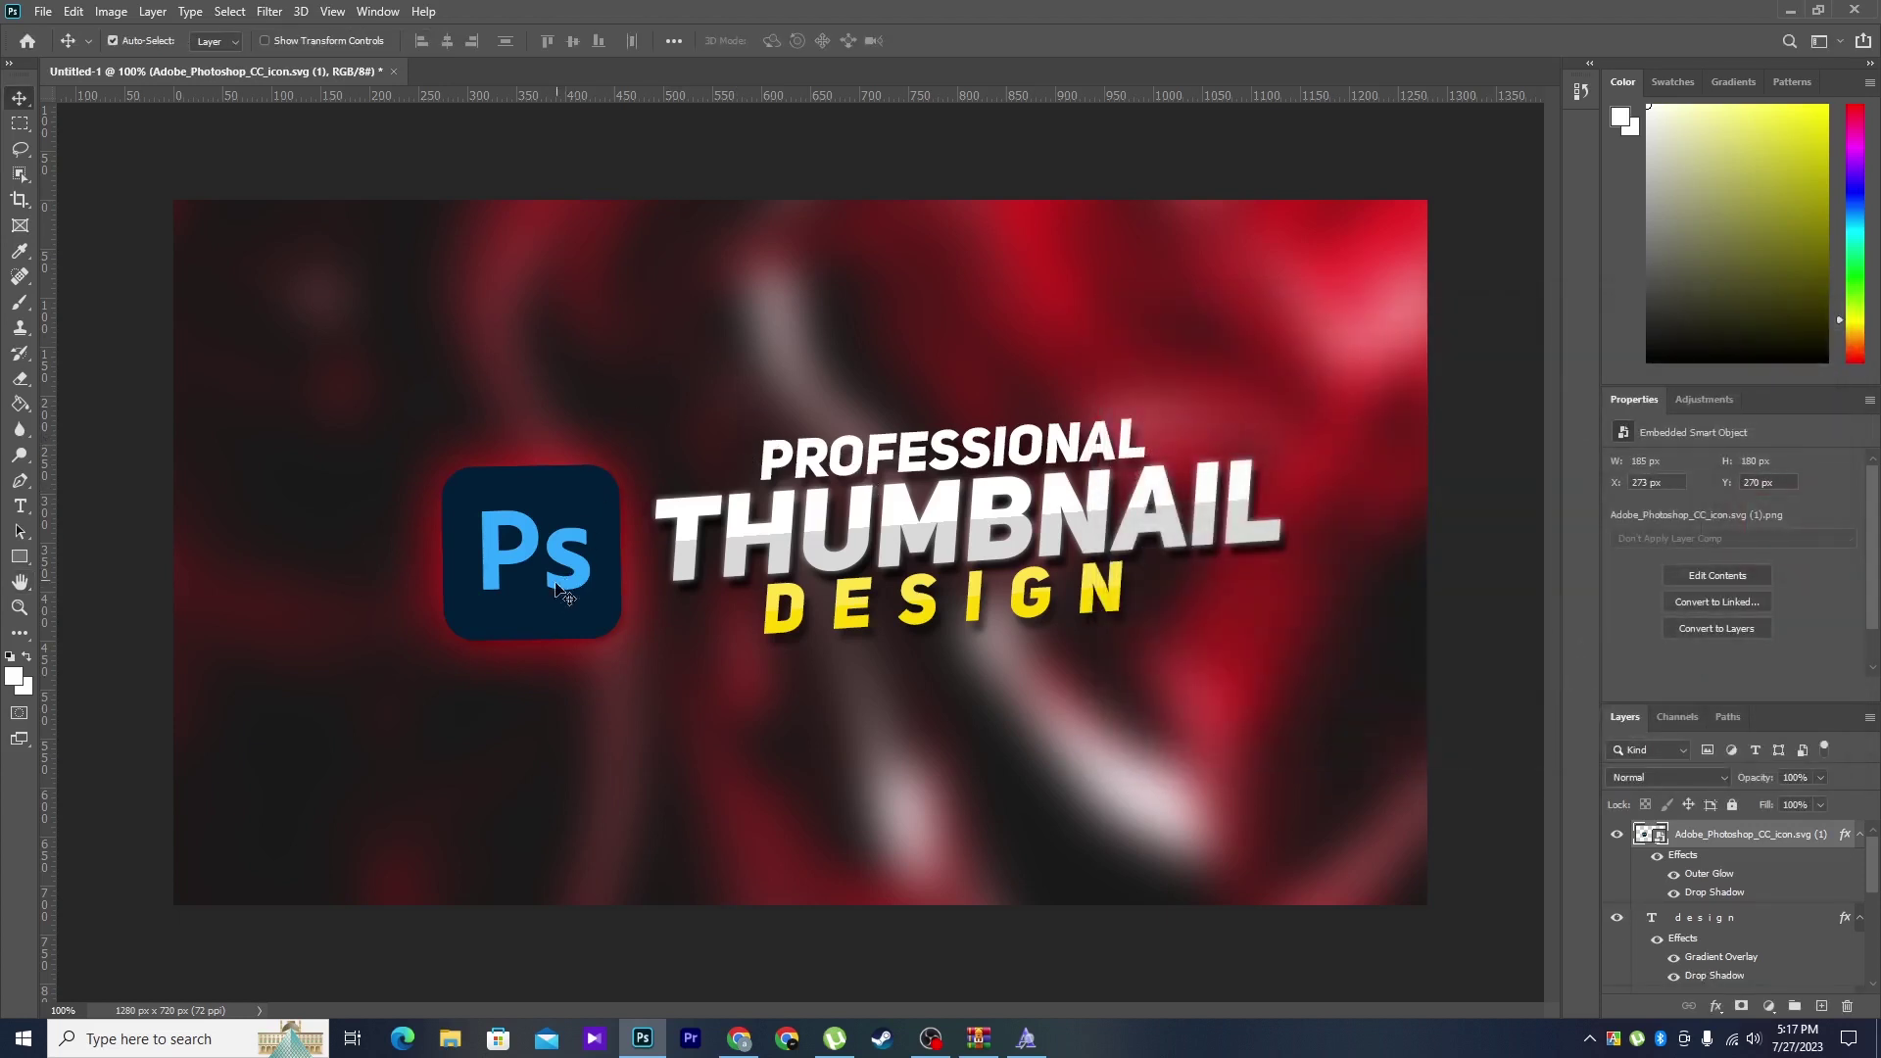
# - Move the Ps logo left and scale it down slightly
pyautogui.moveTo(538, 553); pyautogui.dragTo(411, 532)
pyautogui.hotkey('ctrl', 't')
pyautogui.moveTo(495, 620); pyautogui.dragTo(482, 611)
pyautogui.press('Return')
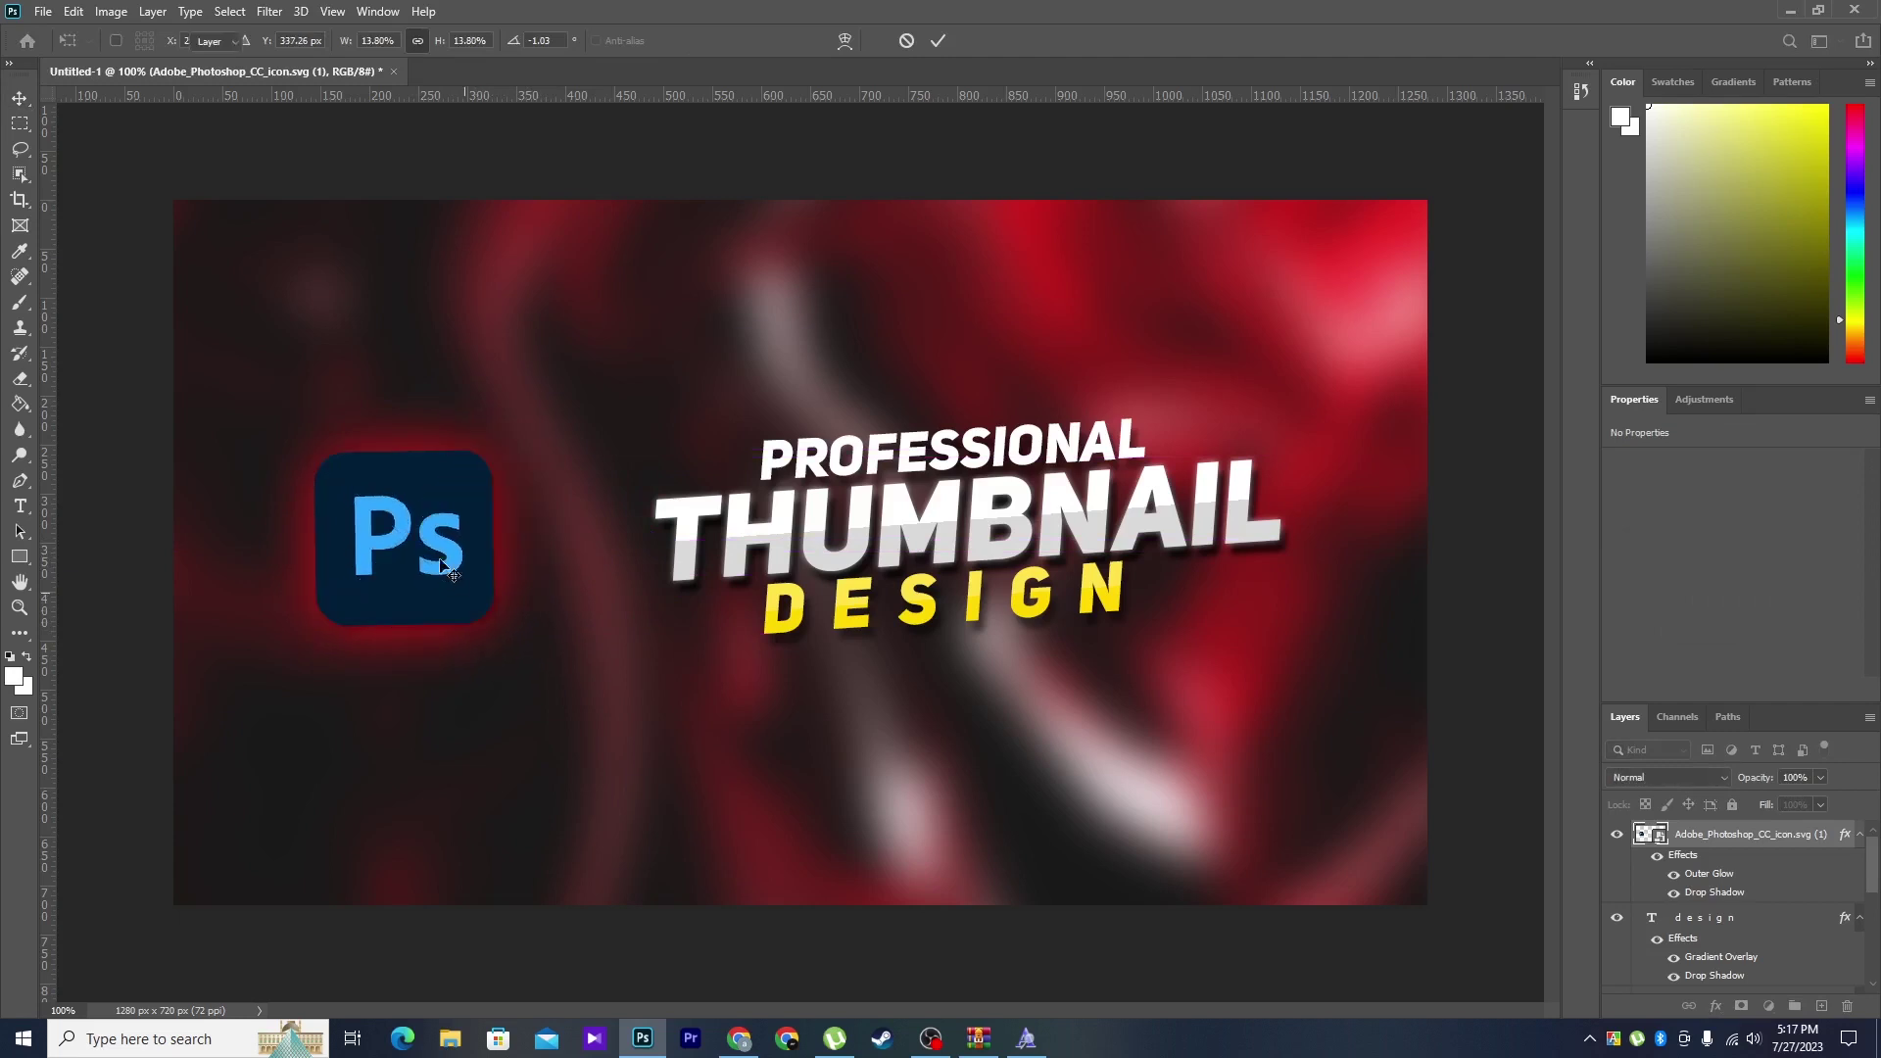
pyautogui.moveTo(433, 549); pyautogui.dragTo(461, 557)
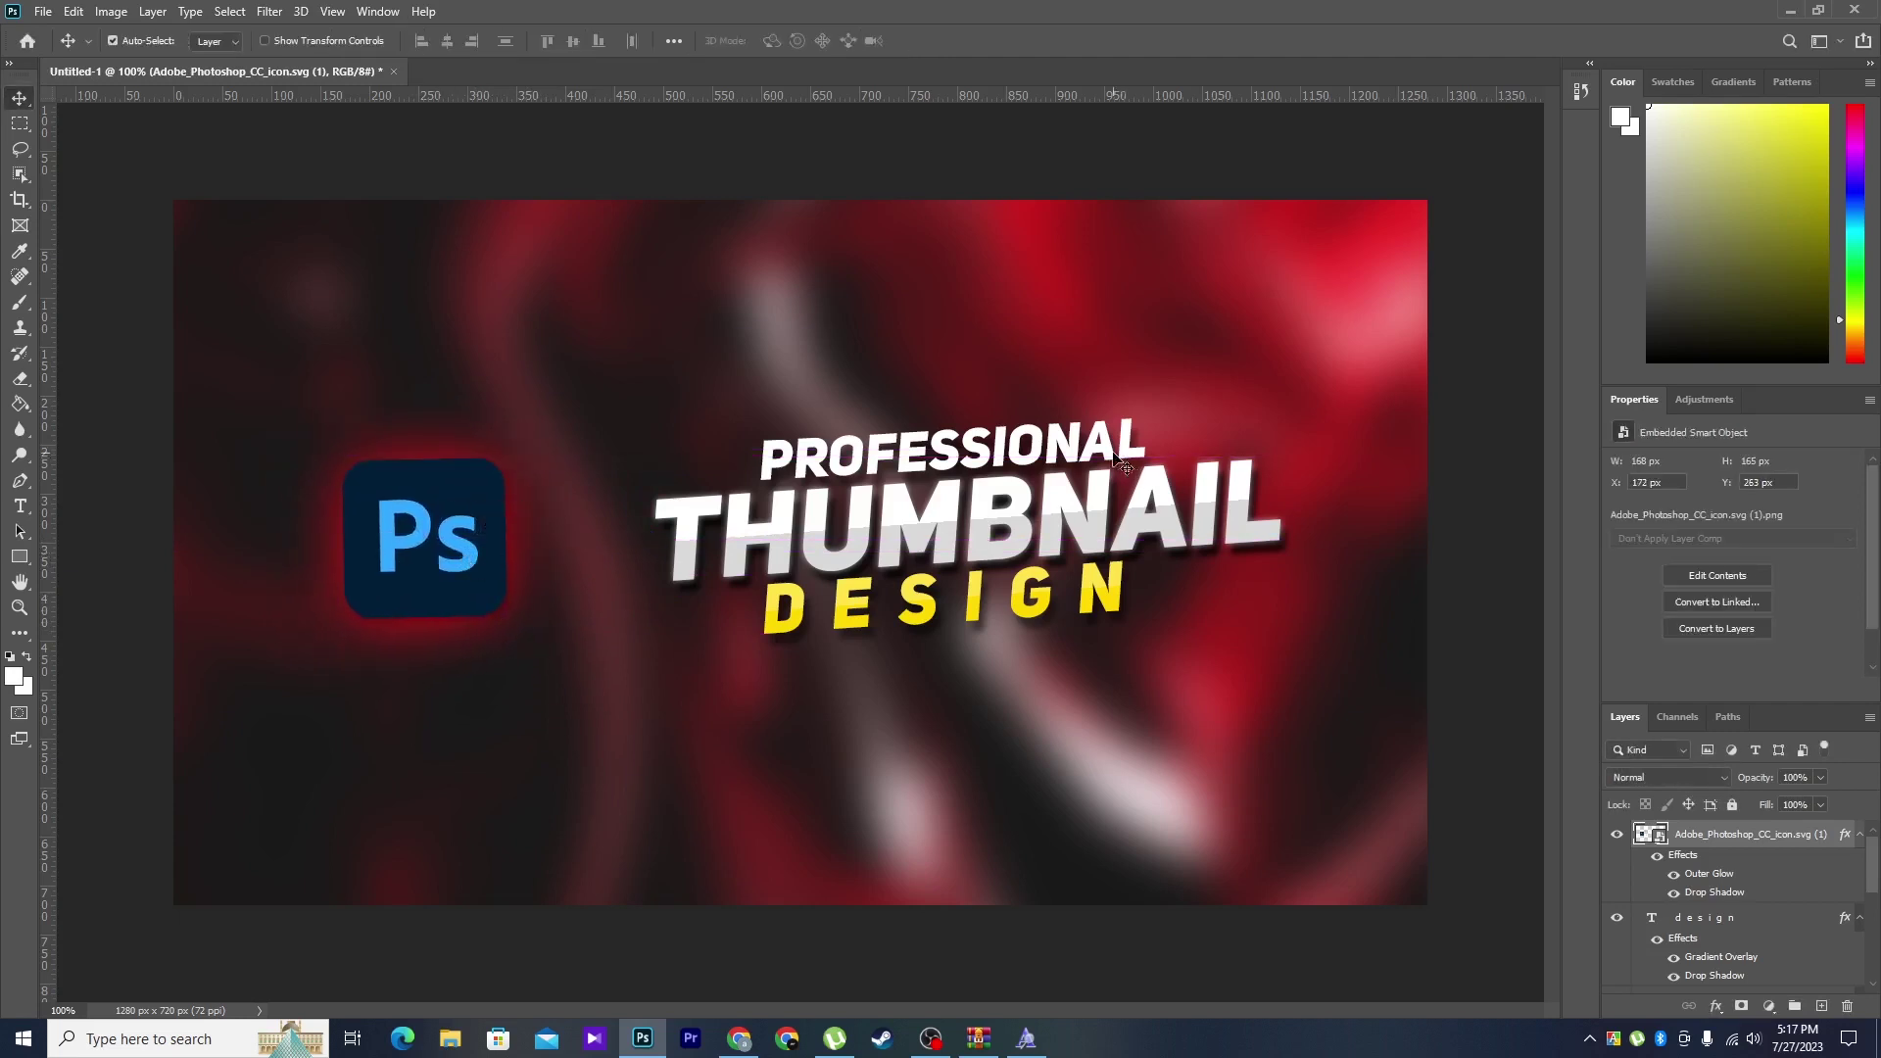
# - Select the three title text layers together and scale them up
pyautogui.click(1741, 918)
pyautogui.keyDown('shift'); pyautogui.click(1721, 917); pyautogui.keyUp('shift')
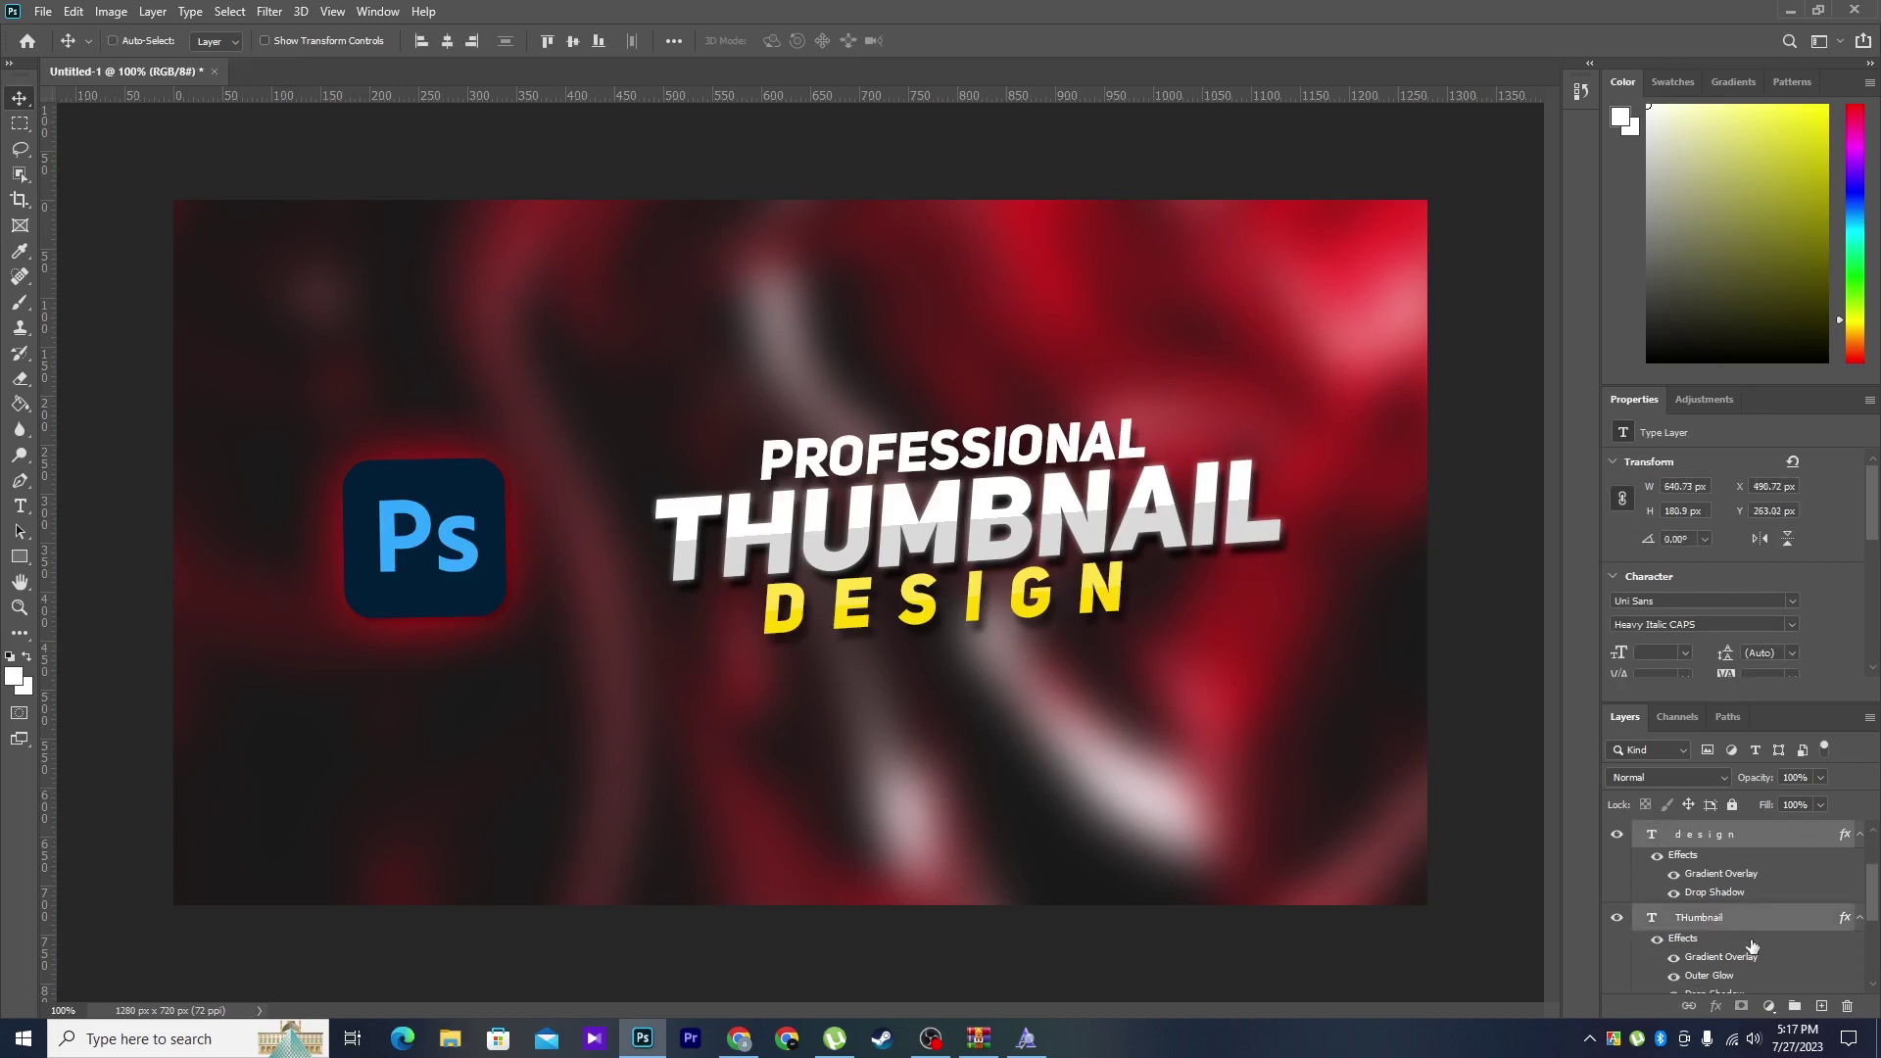
pyautogui.scroll(-2, 1730, 940)
pyautogui.keyDown('shift'); pyautogui.click(1728, 938); pyautogui.keyUp('shift')
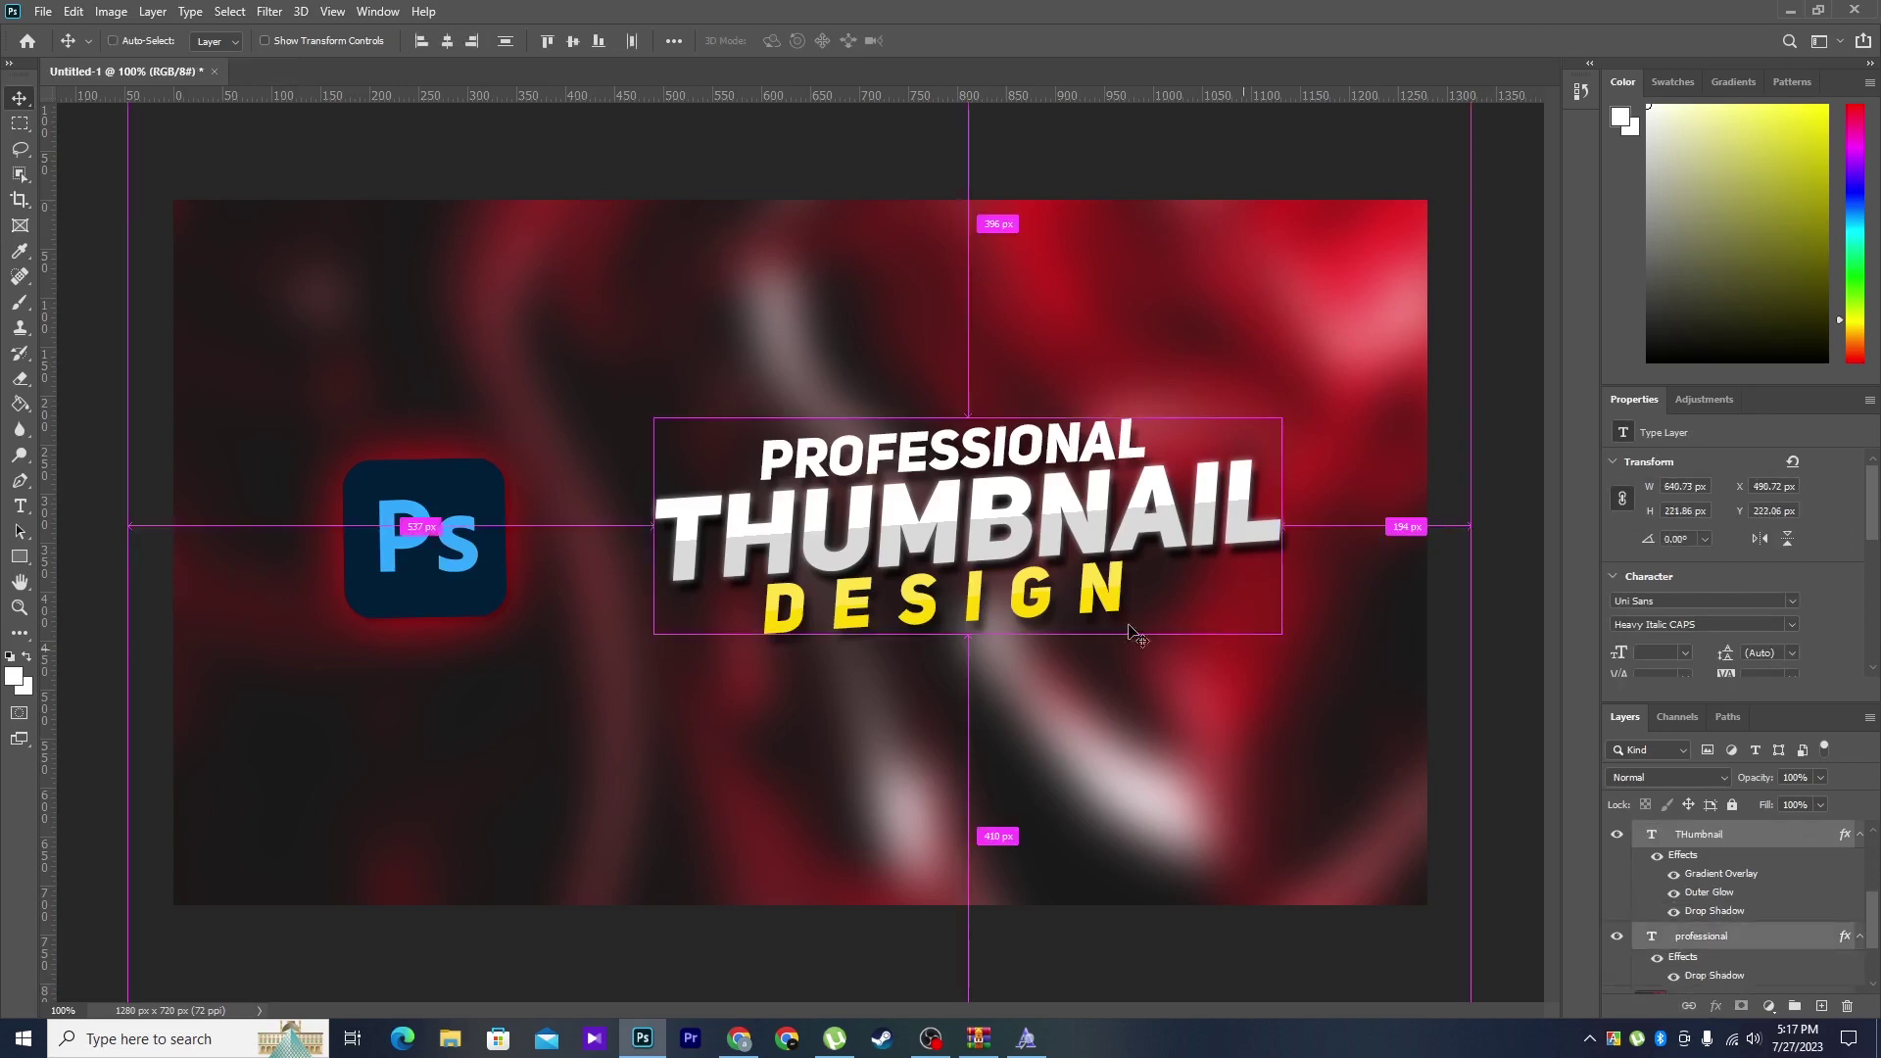
pyautogui.moveTo(966, 522)
pyautogui.mouseDown()
pyautogui.moveTo(929, 529)
pyautogui.moveTo(1002, 532)
pyautogui.mouseUp()
pyautogui.hotkey('ctrl', 't')
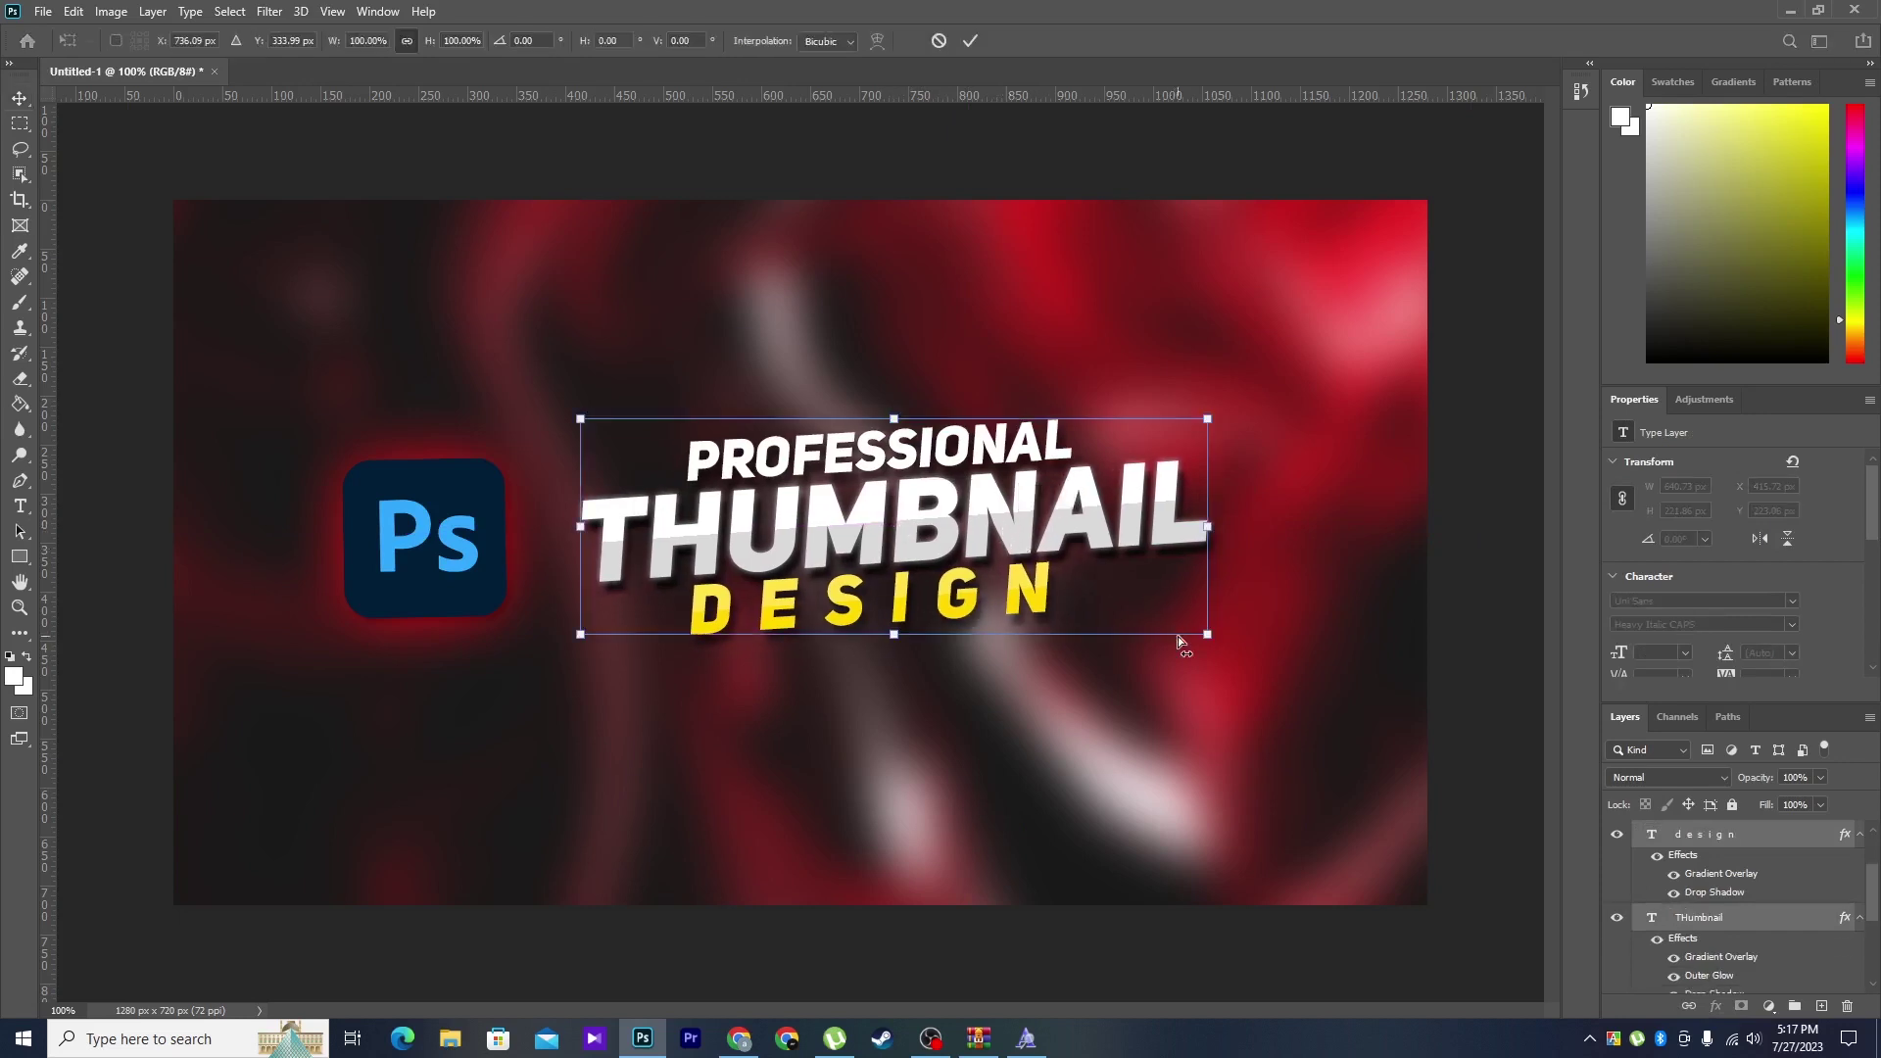
pyautogui.moveTo(1216, 646); pyautogui.dragTo(1266, 652)
pyautogui.press('Return')
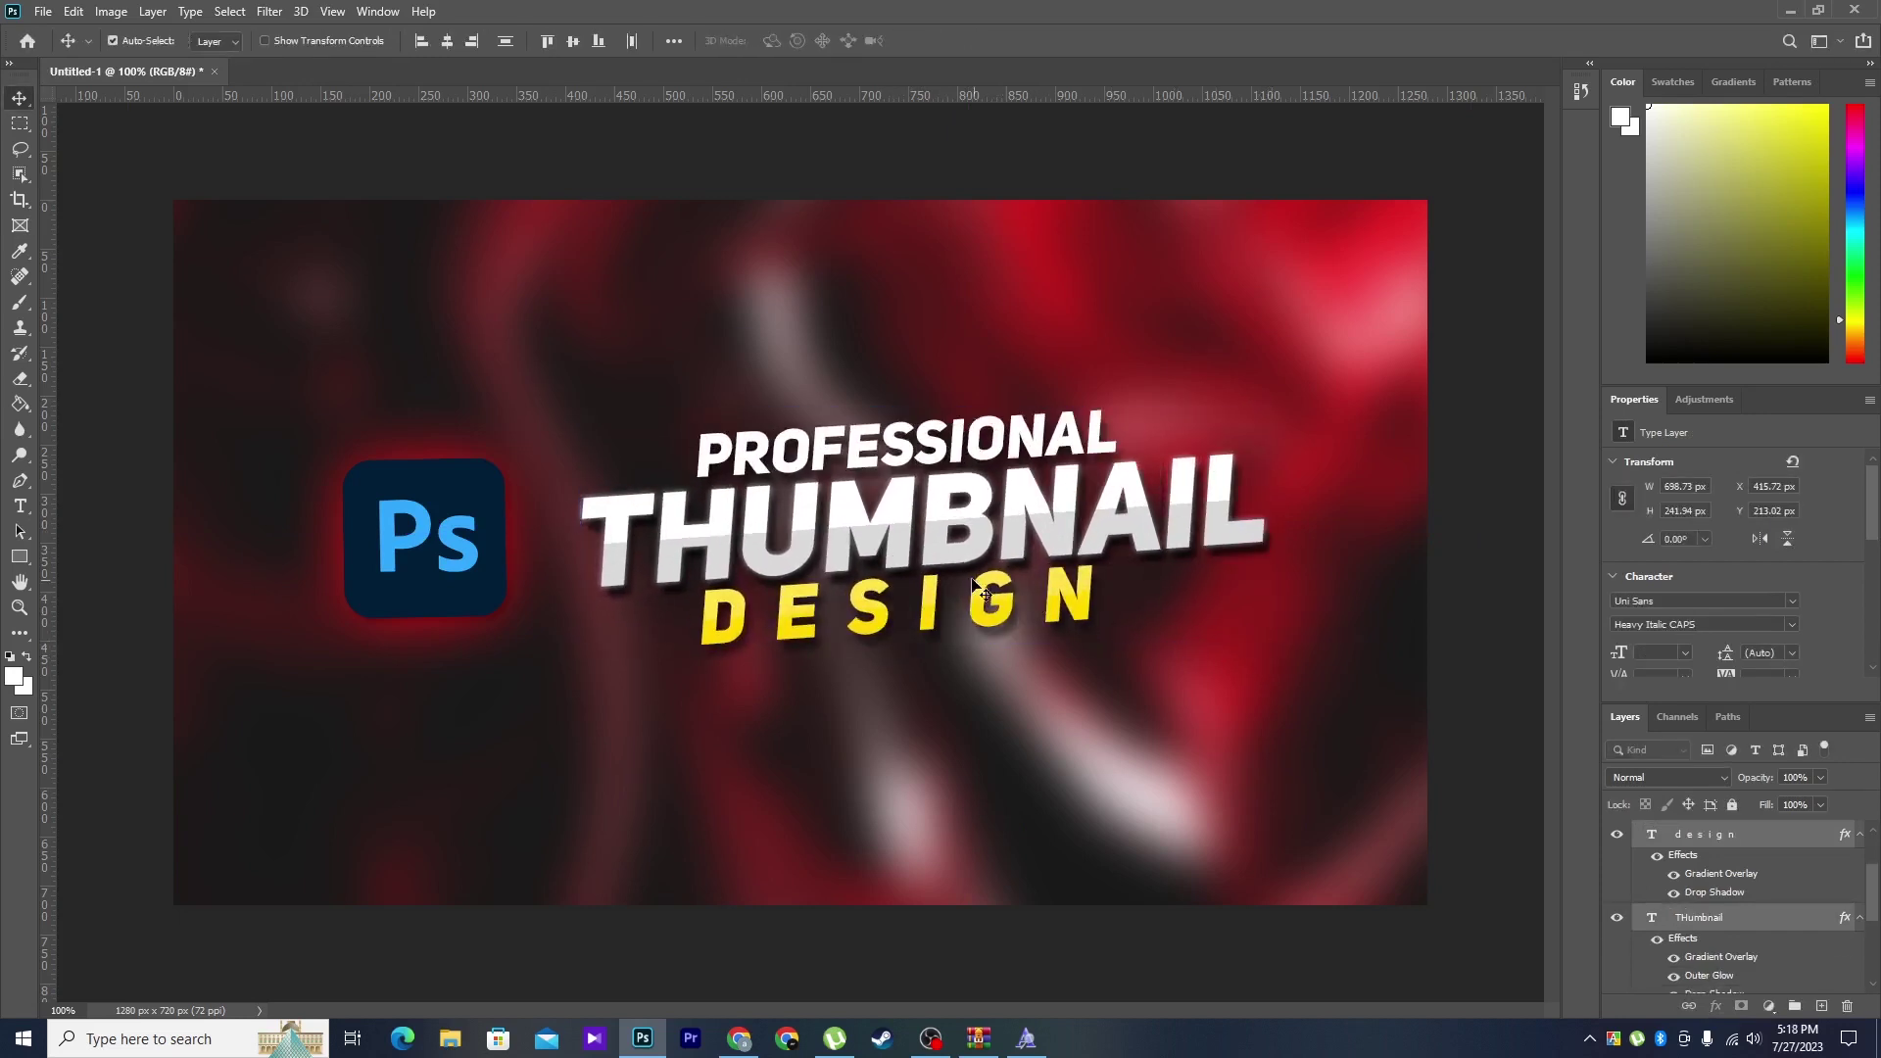
pyautogui.moveTo(980, 525); pyautogui.dragTo(996, 527)
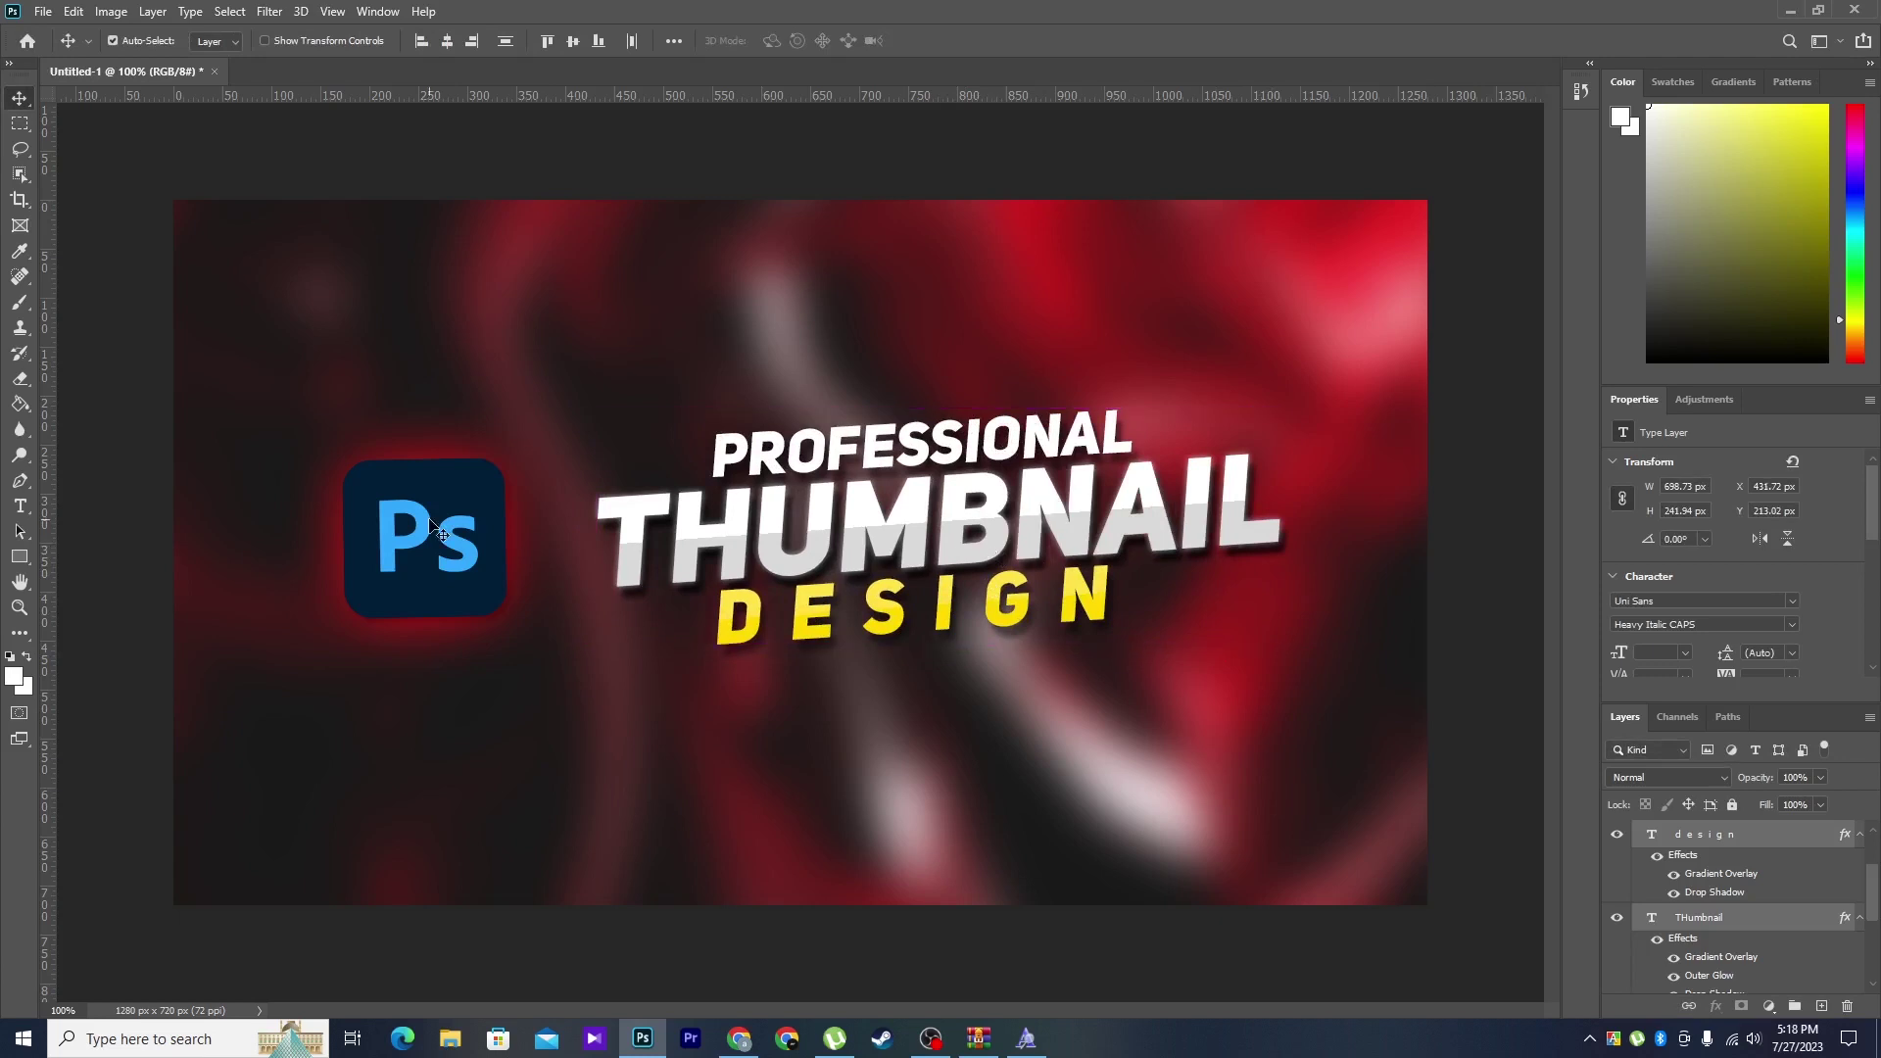
# - Shift the logo and title right into a tight side-by-side group, then switch to Chrome
pyautogui.click(435, 559)
pyautogui.moveTo(432, 552); pyautogui.dragTo(481, 552)
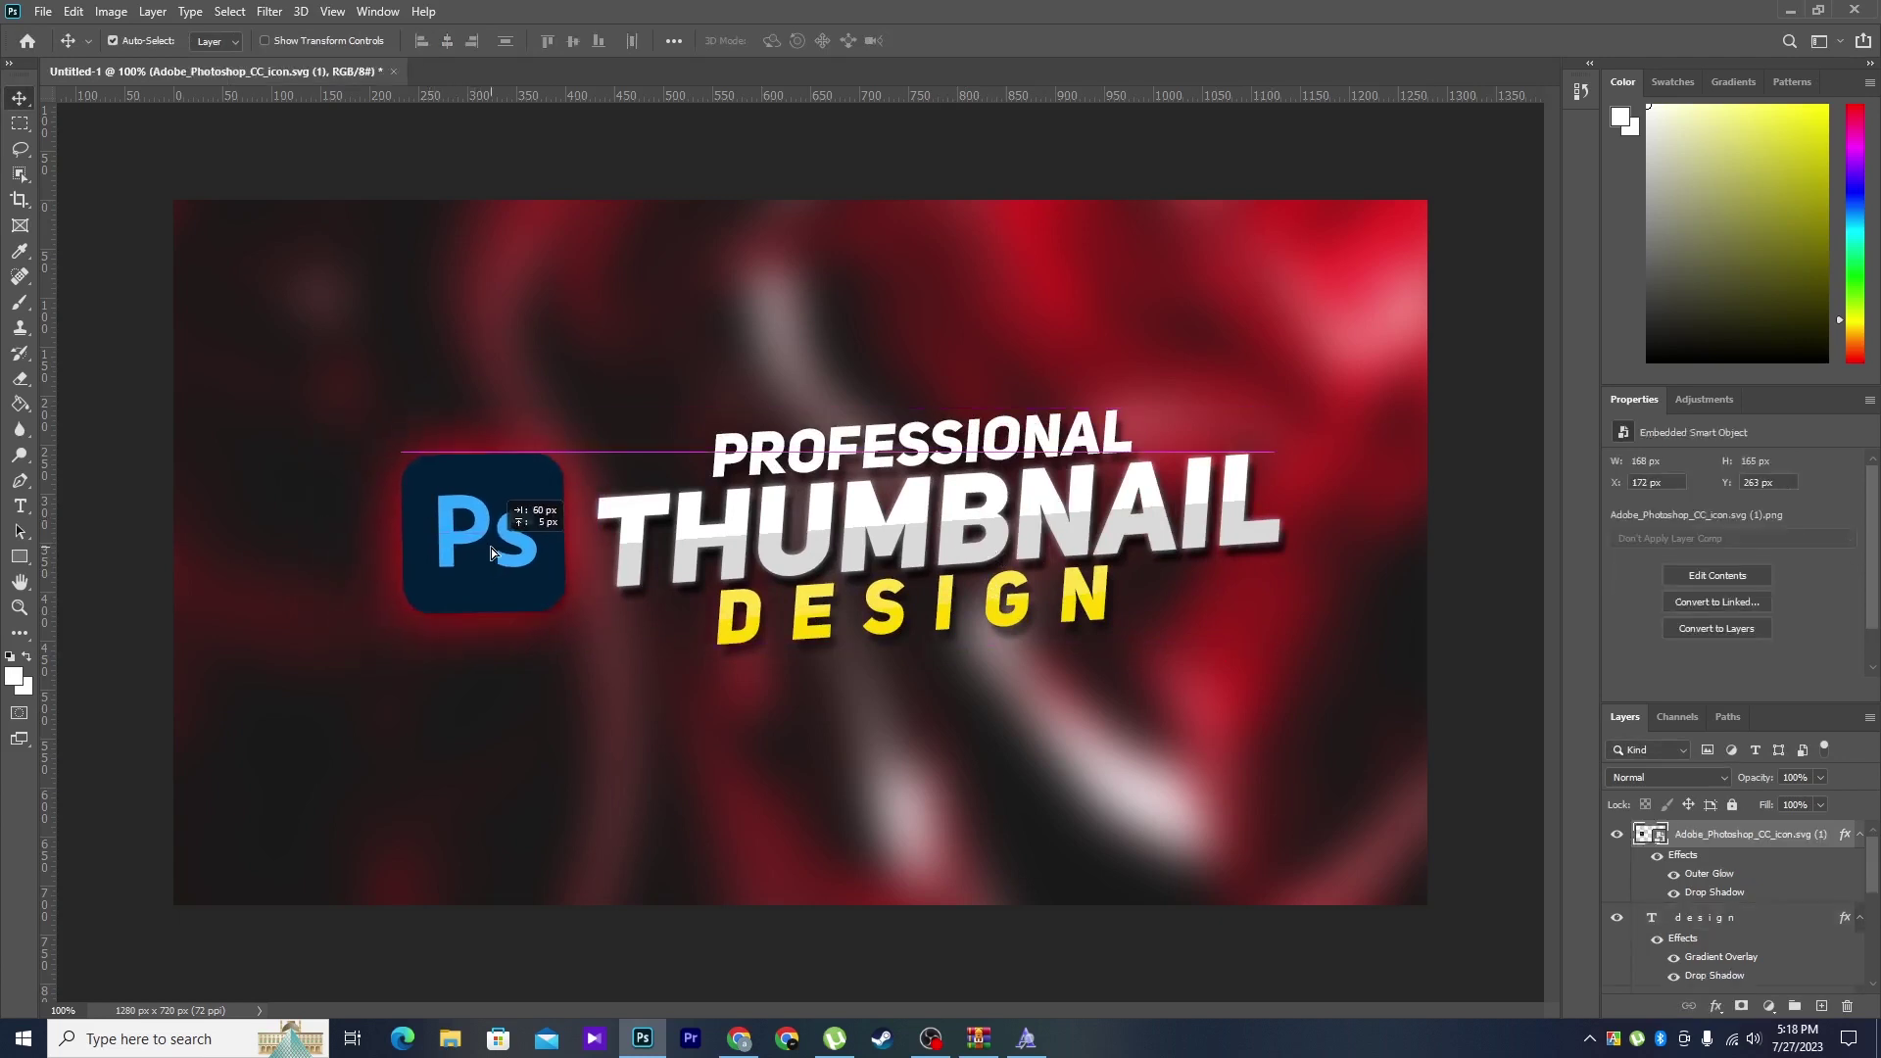
pyautogui.moveTo(480, 557); pyautogui.dragTo(483, 556)
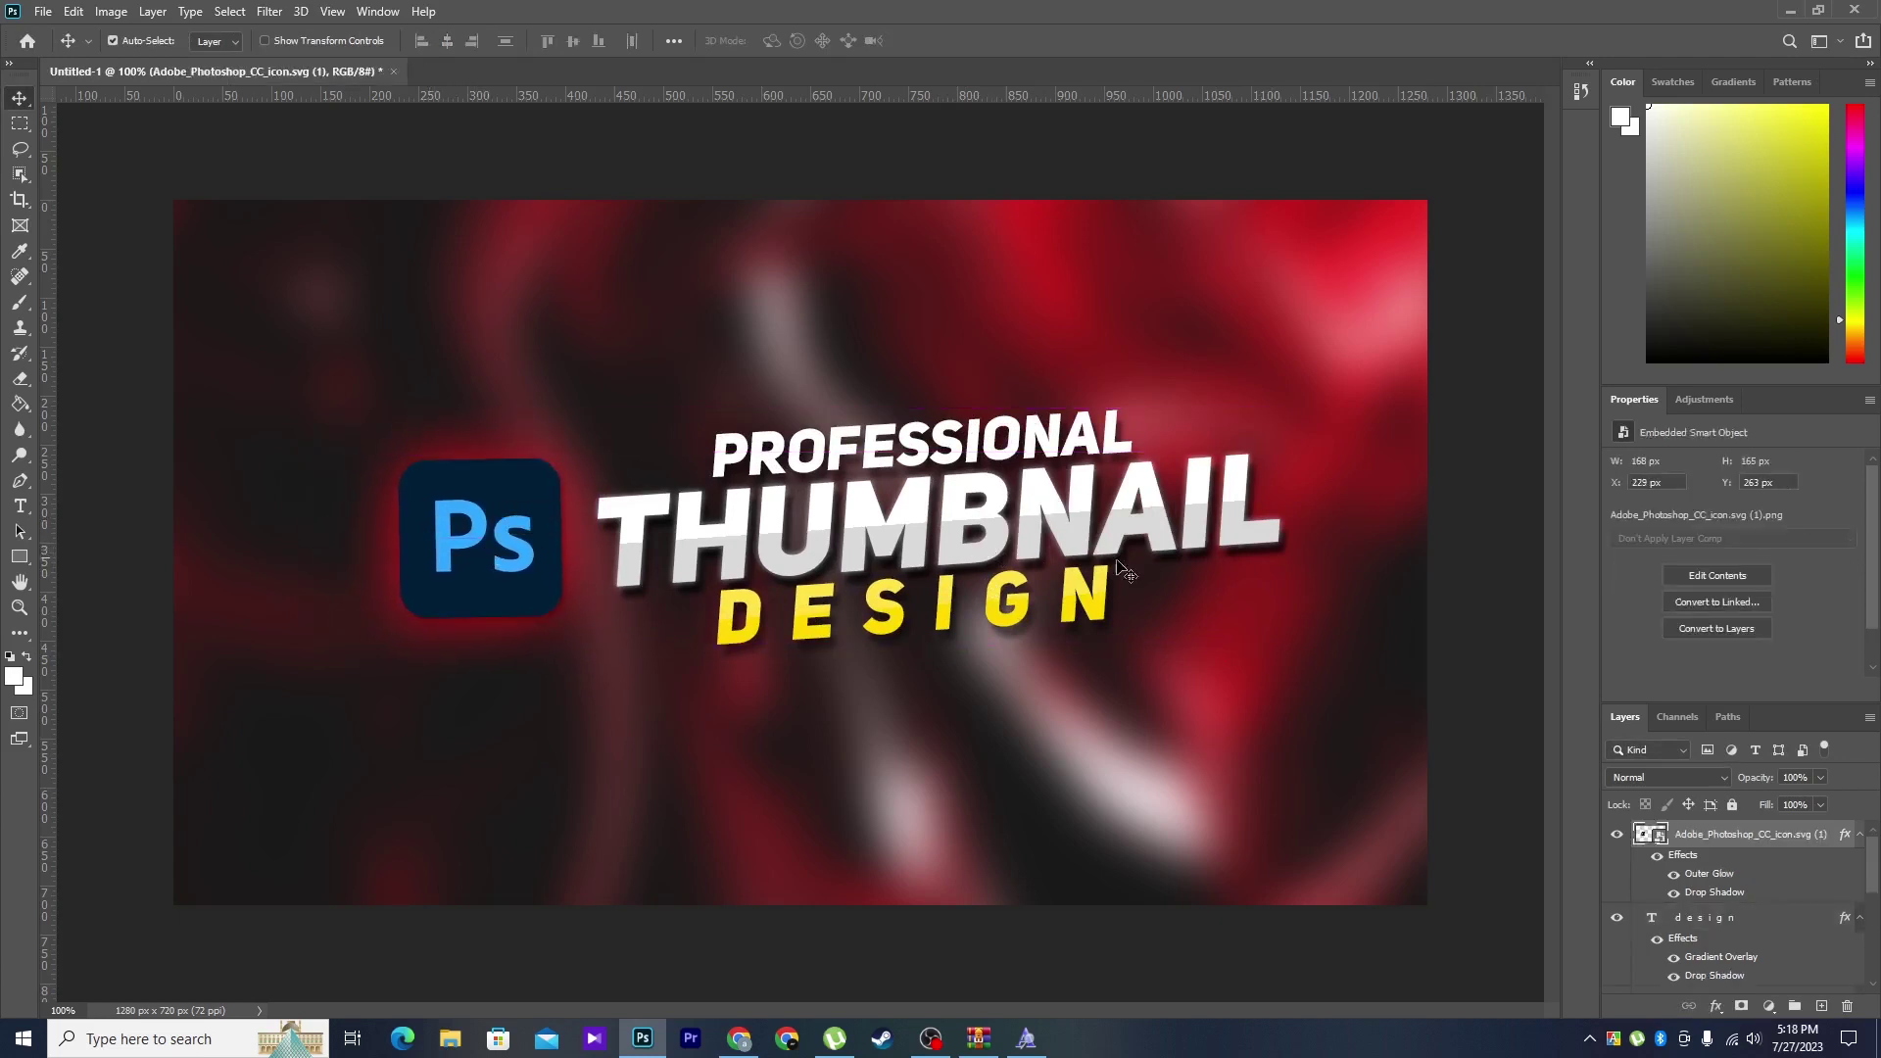
pyautogui.click(1111, 509)
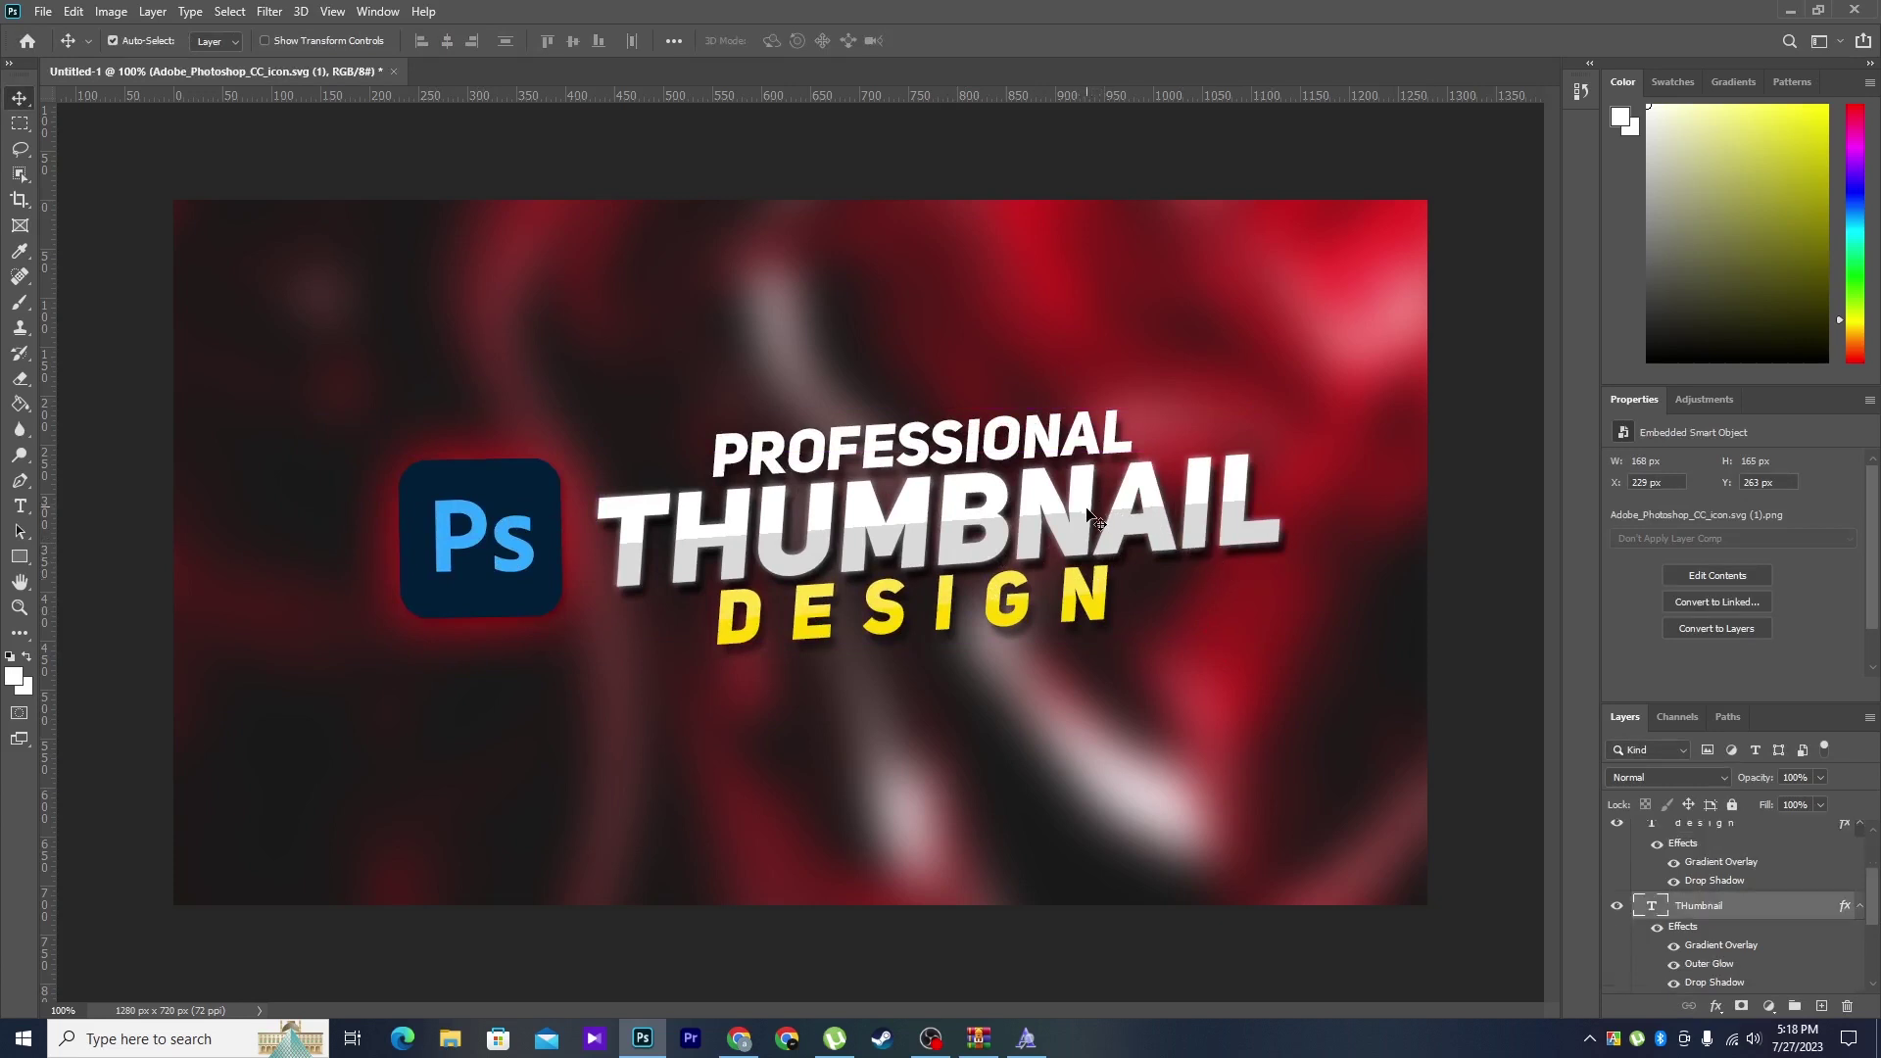
pyautogui.scroll(-2, 1727, 858)
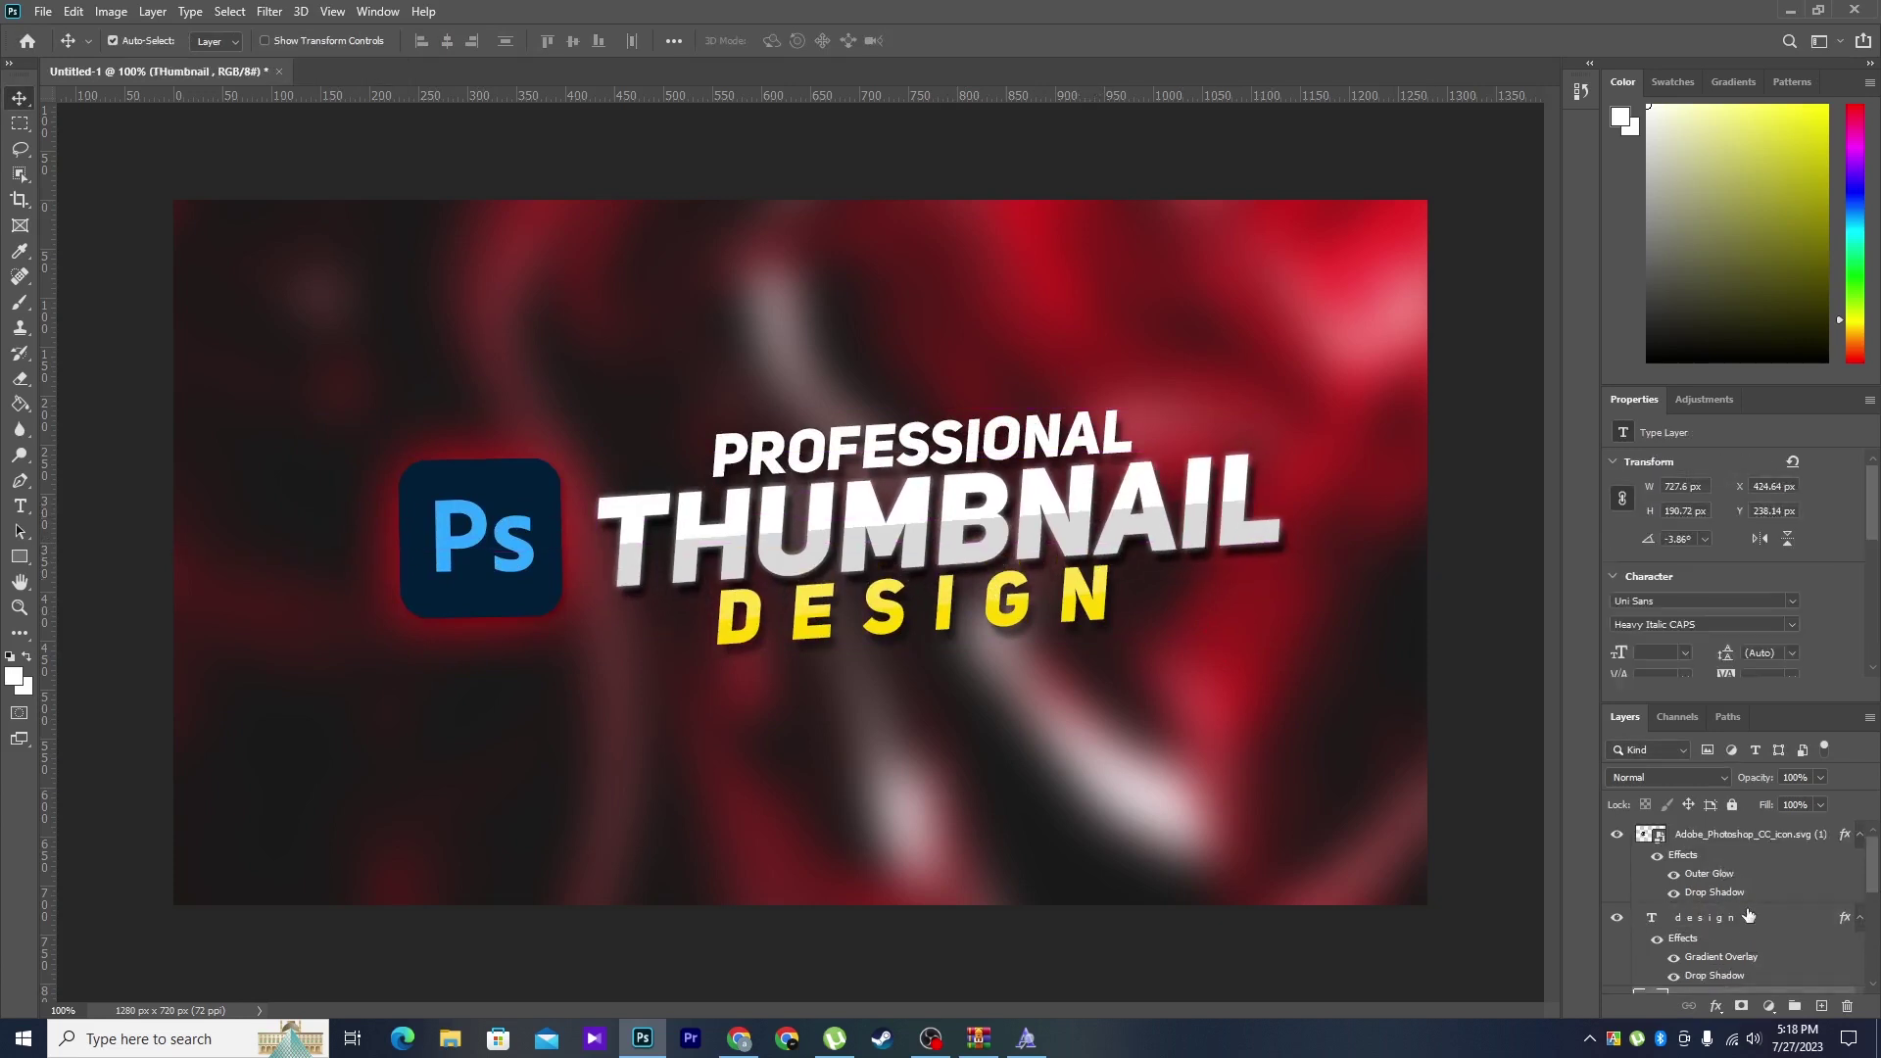
pyautogui.keyDown('shift'); pyautogui.click(1047, 558); pyautogui.keyUp('shift')
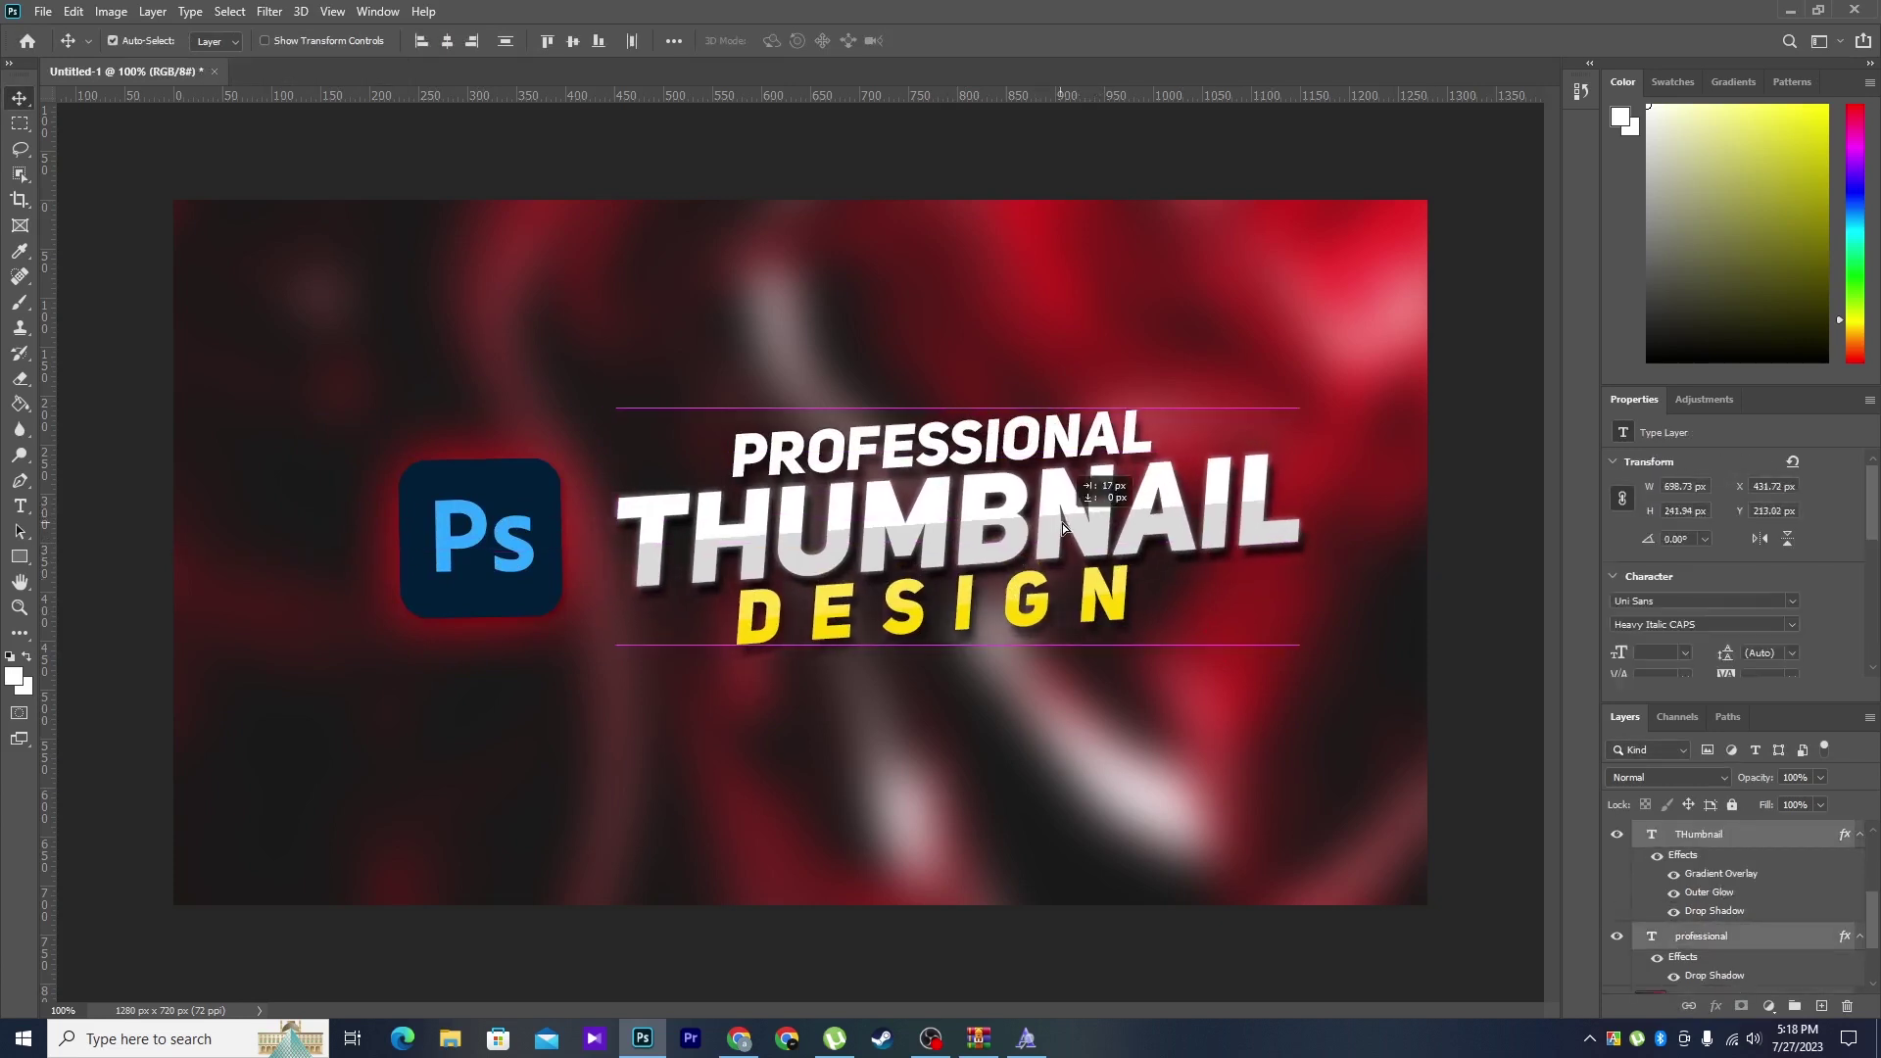
pyautogui.moveTo(1047, 560); pyautogui.dragTo(1105, 556)
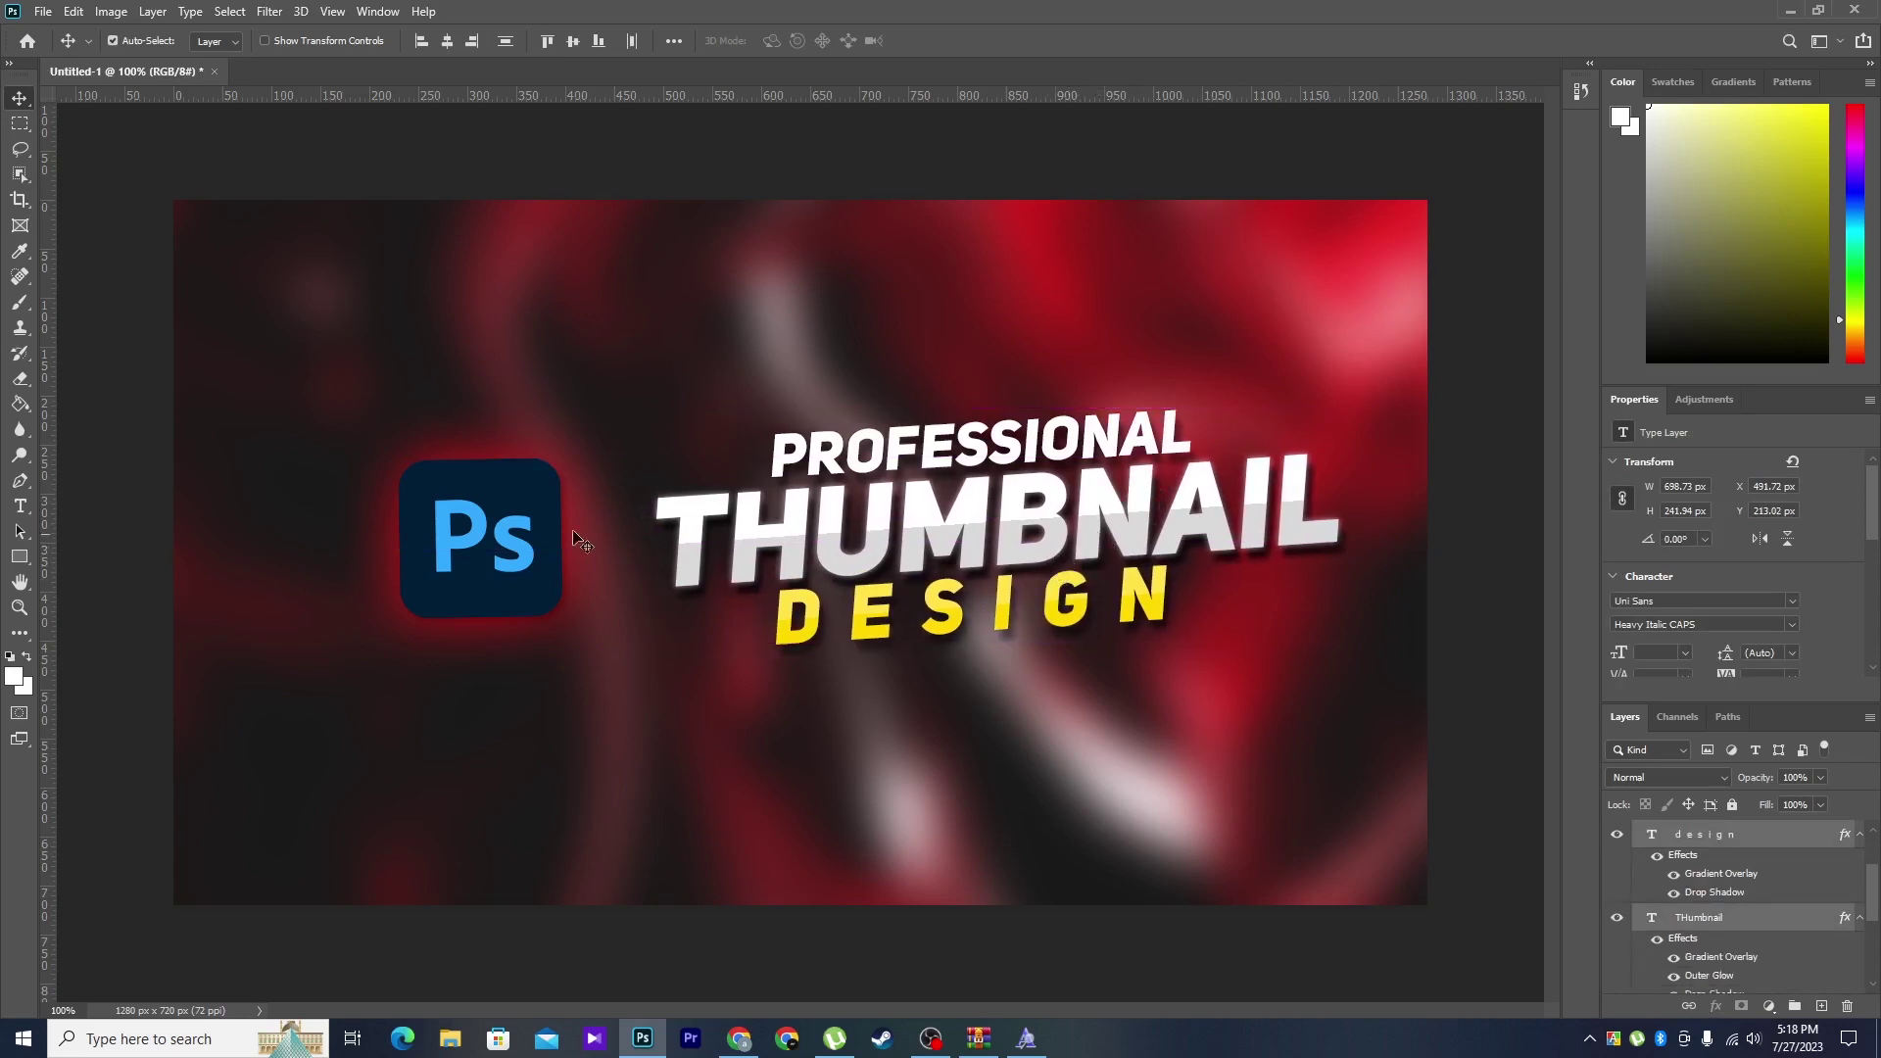
pyautogui.moveTo(502, 546); pyautogui.dragTo(545, 542)
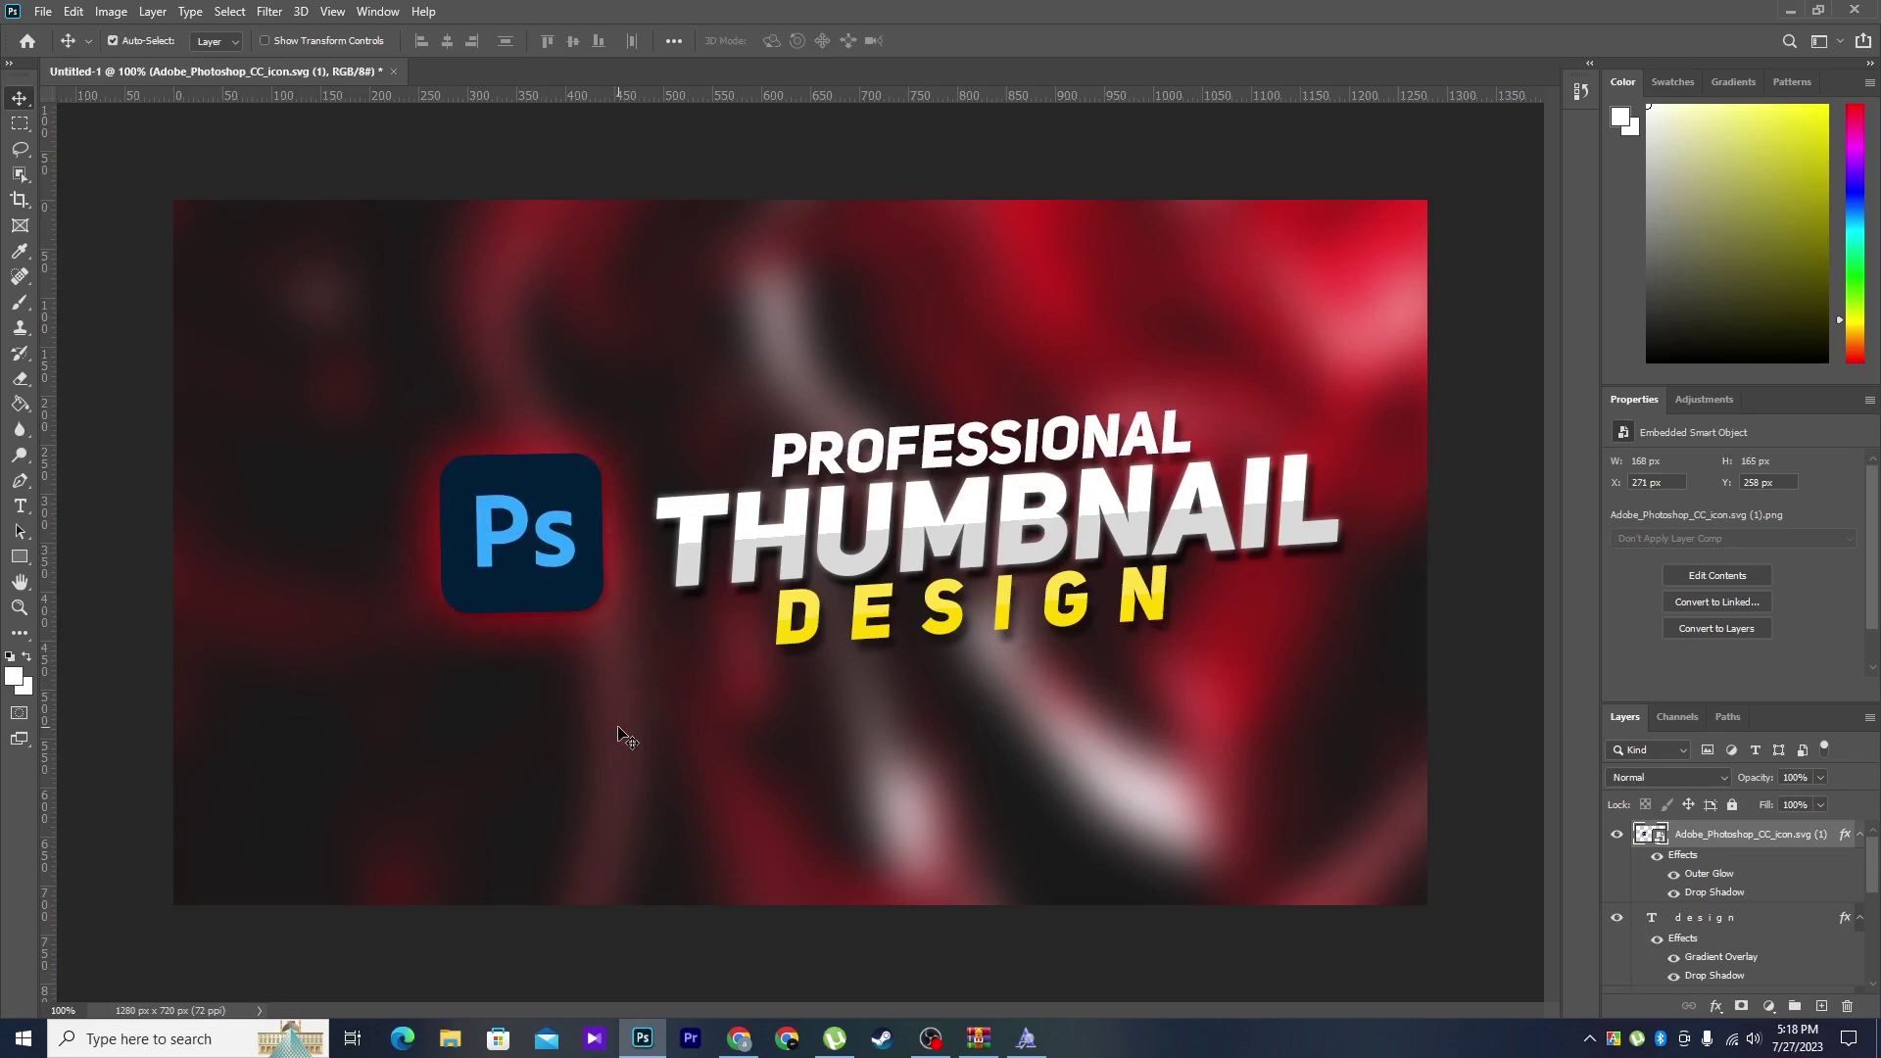
pyautogui.click(740, 1039)
# - Go to flaticon.com in a new tab and search for 'arrow'
pyautogui.click(1436, 17)
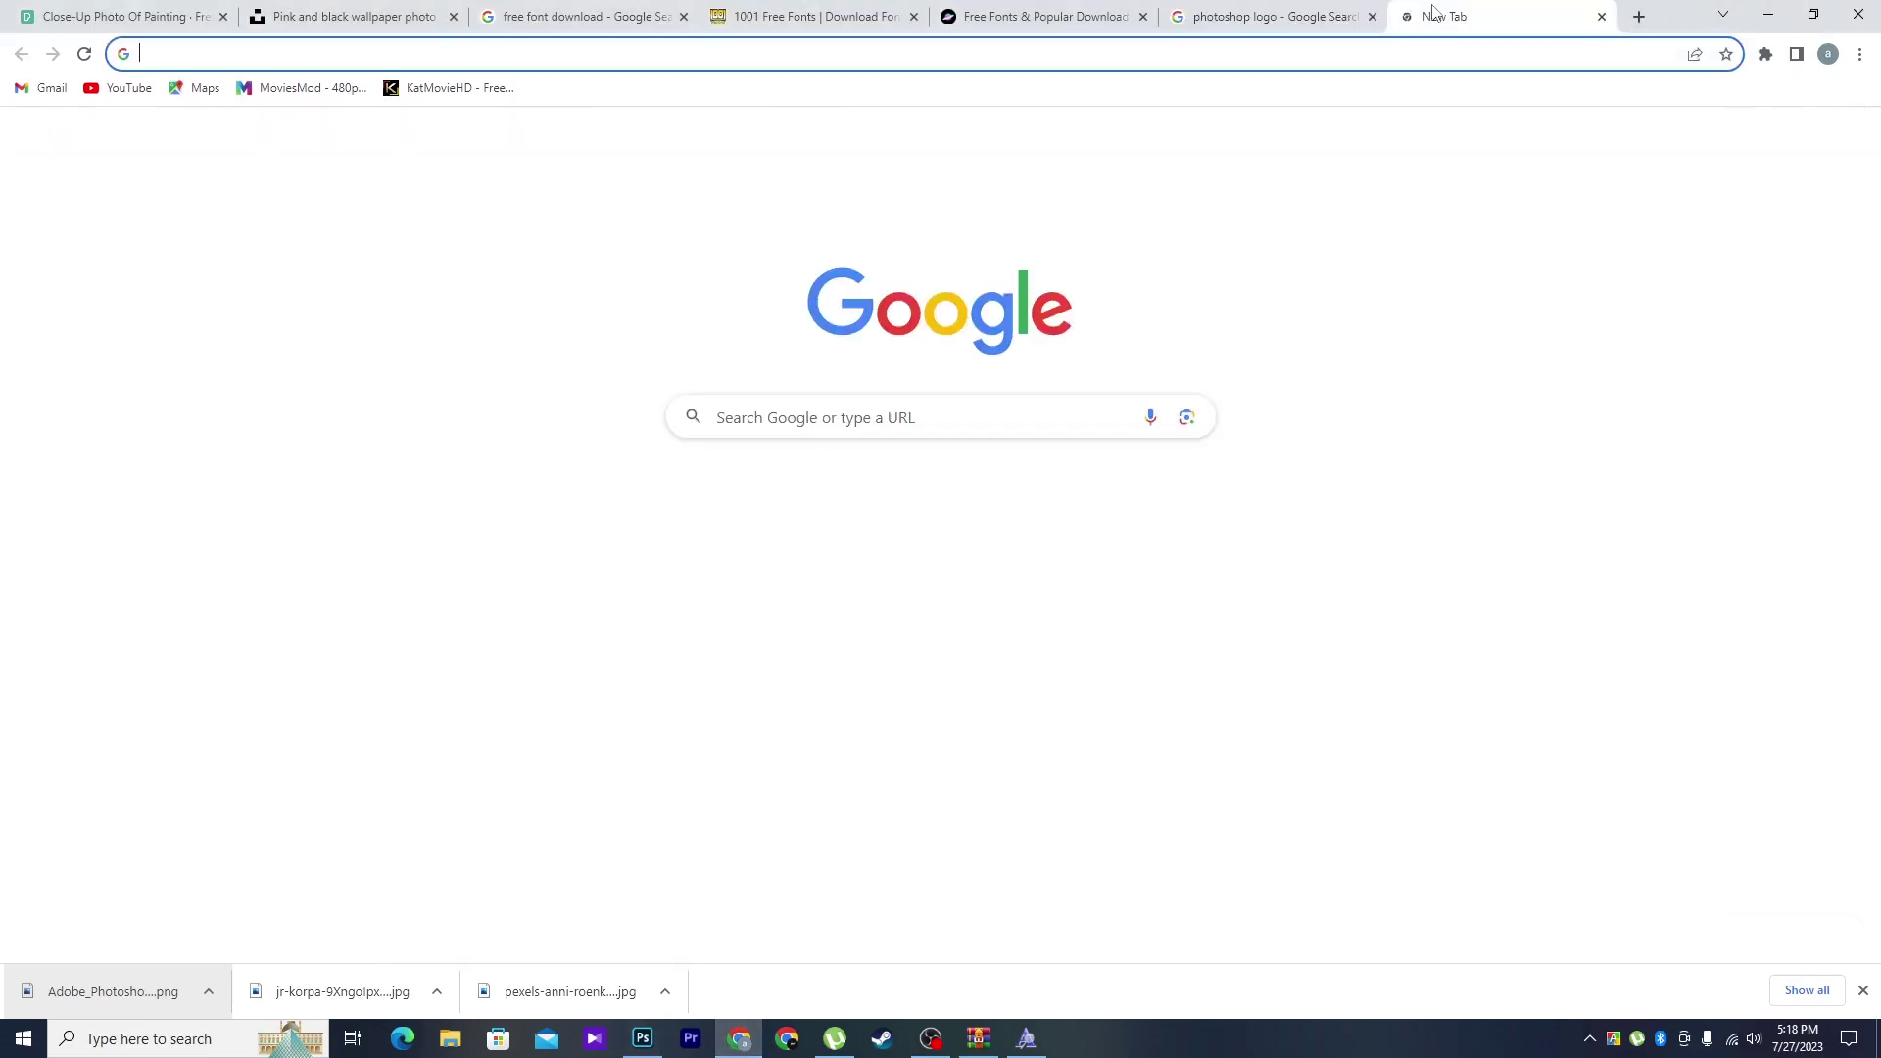
pyautogui.write('flat')
pyautogui.press('Return')
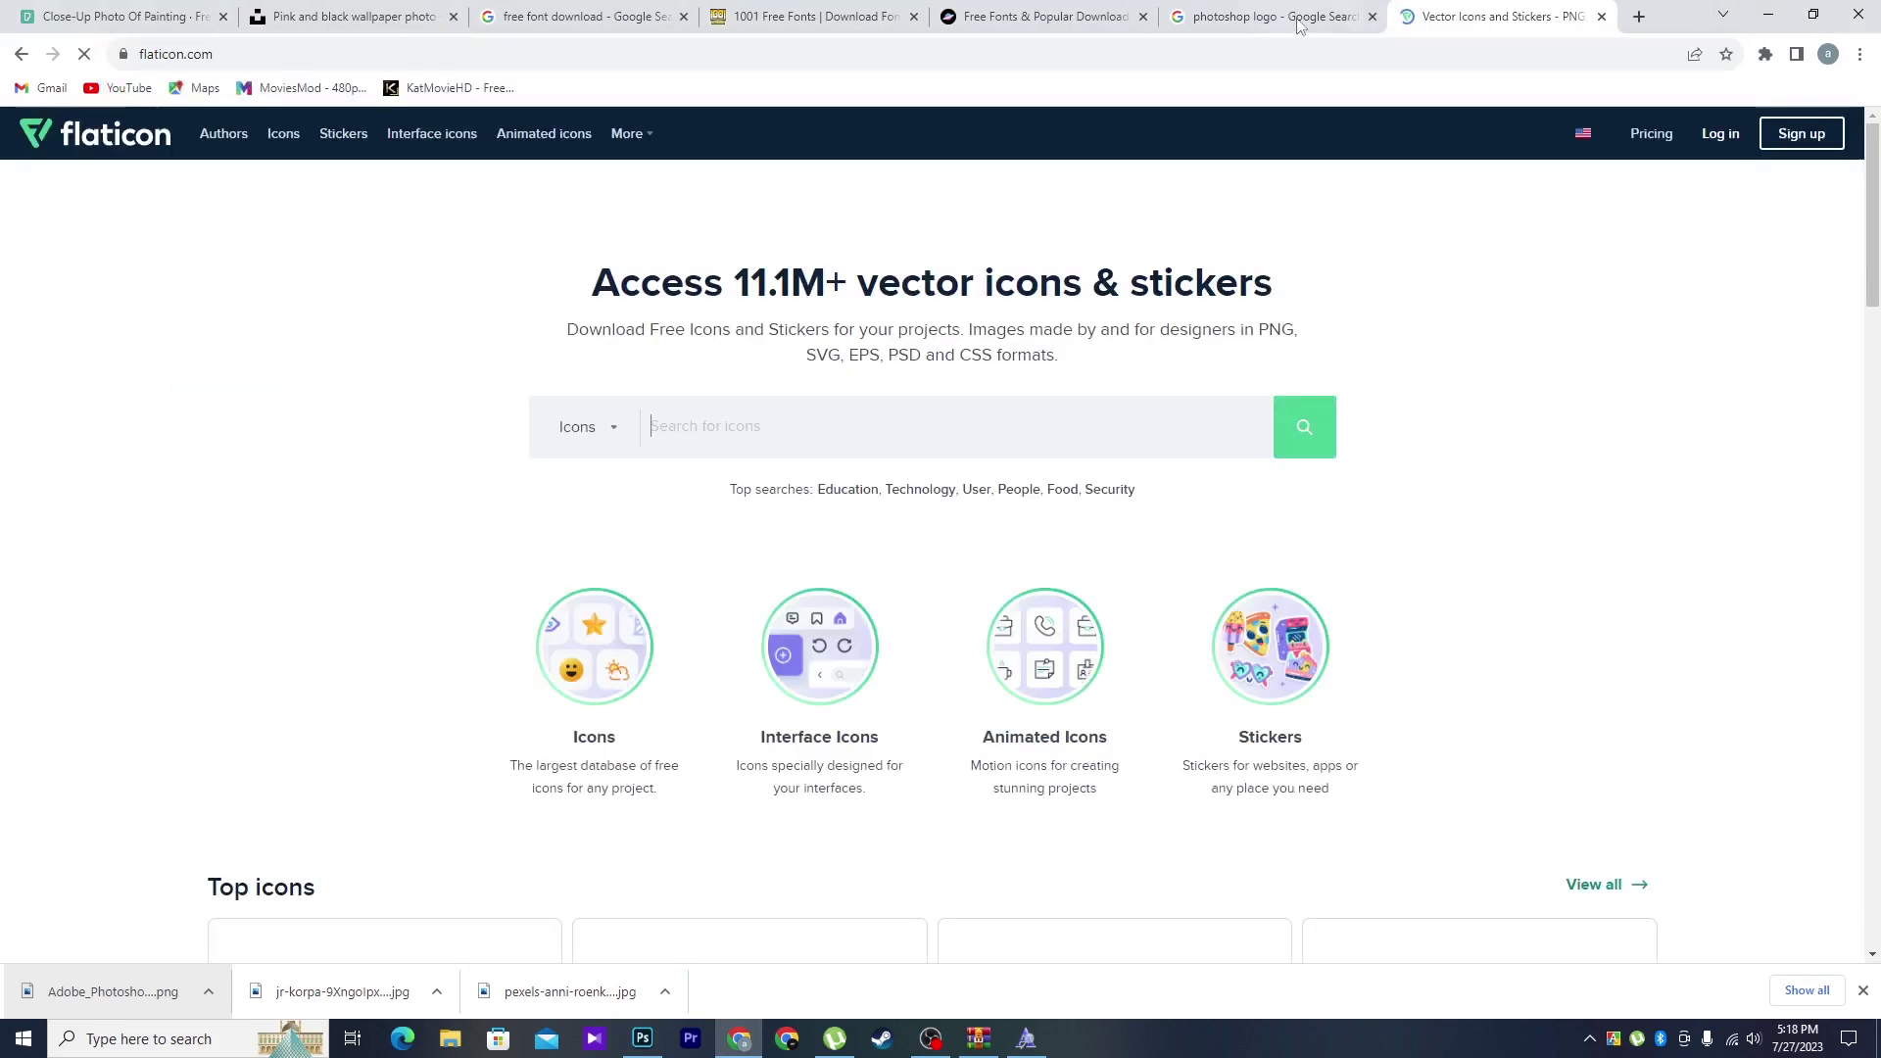
pyautogui.write('ar')
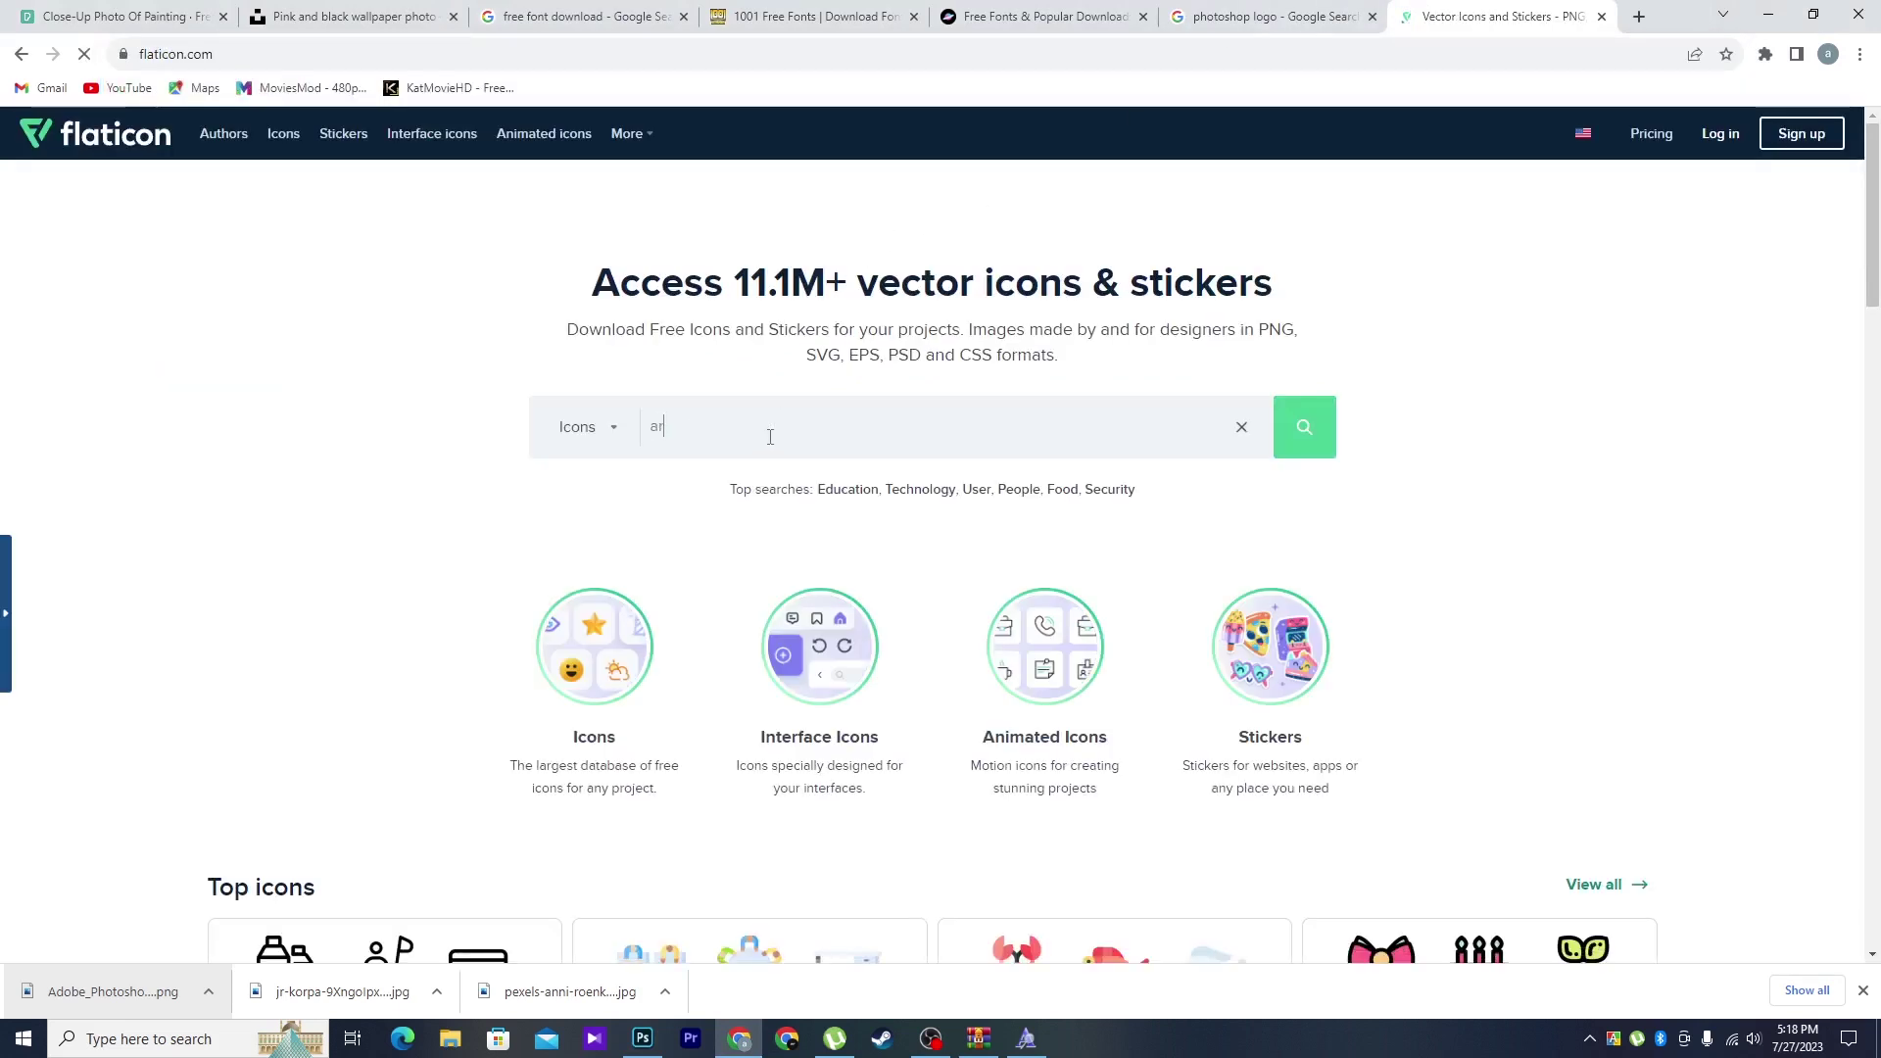
pyautogui.write('row')
pyautogui.press('Return')
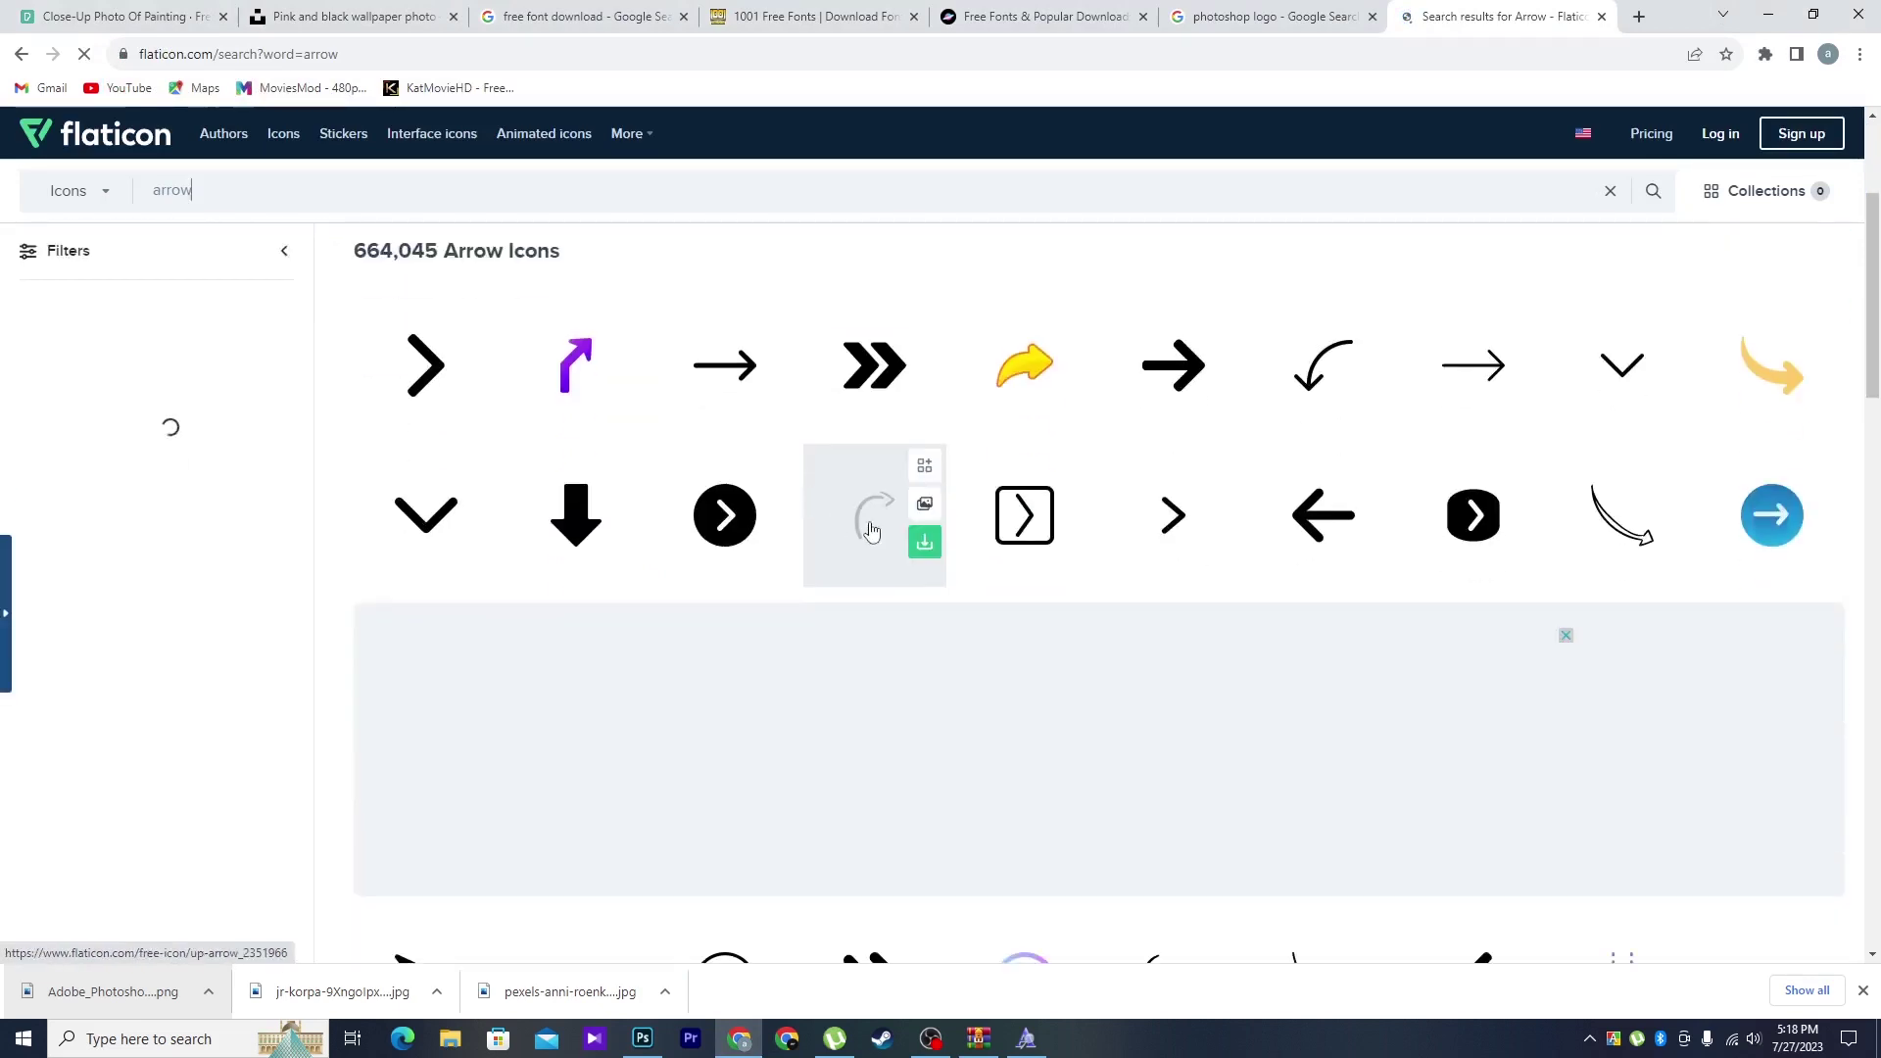
# - Download the curved up arrow PNG from the next results page and drag it into Photoshop
pyautogui.scroll(-3, 1744, 412)
pyautogui.scroll(-10, 1710, 436)
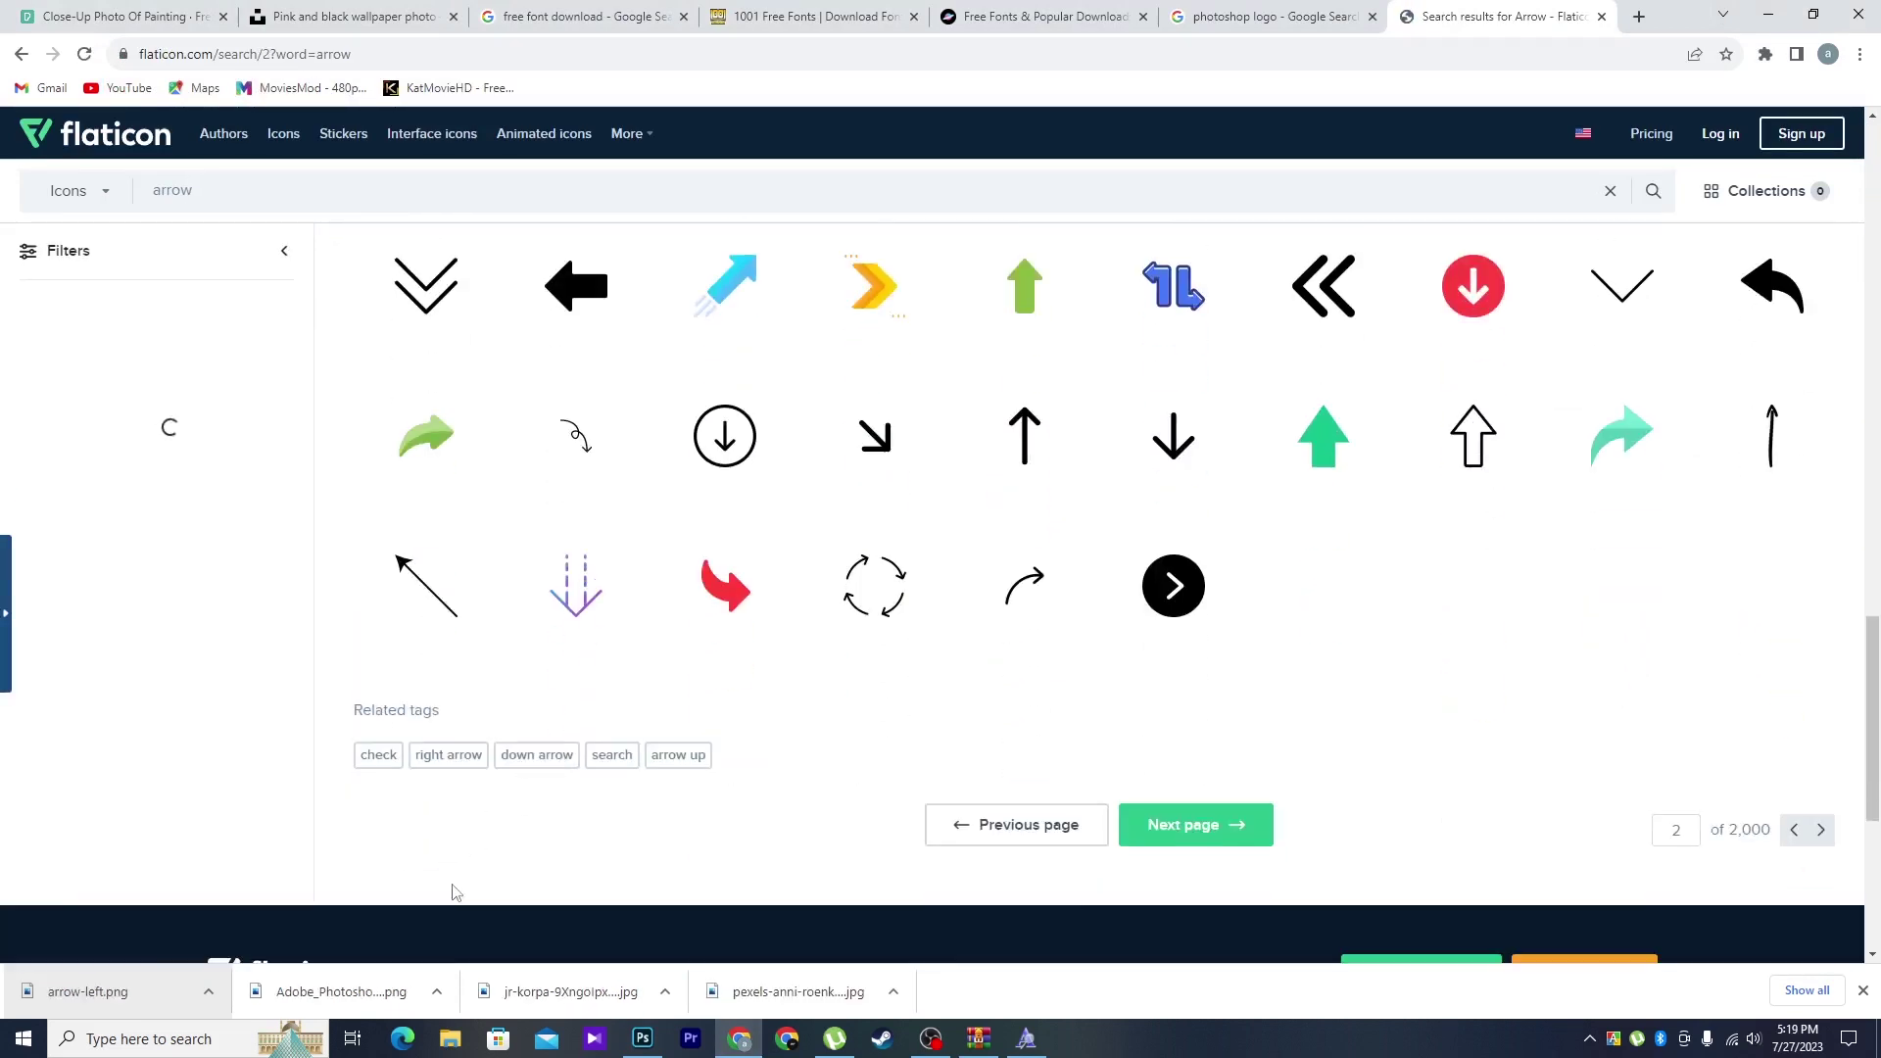
pyautogui.click(1205, 839)
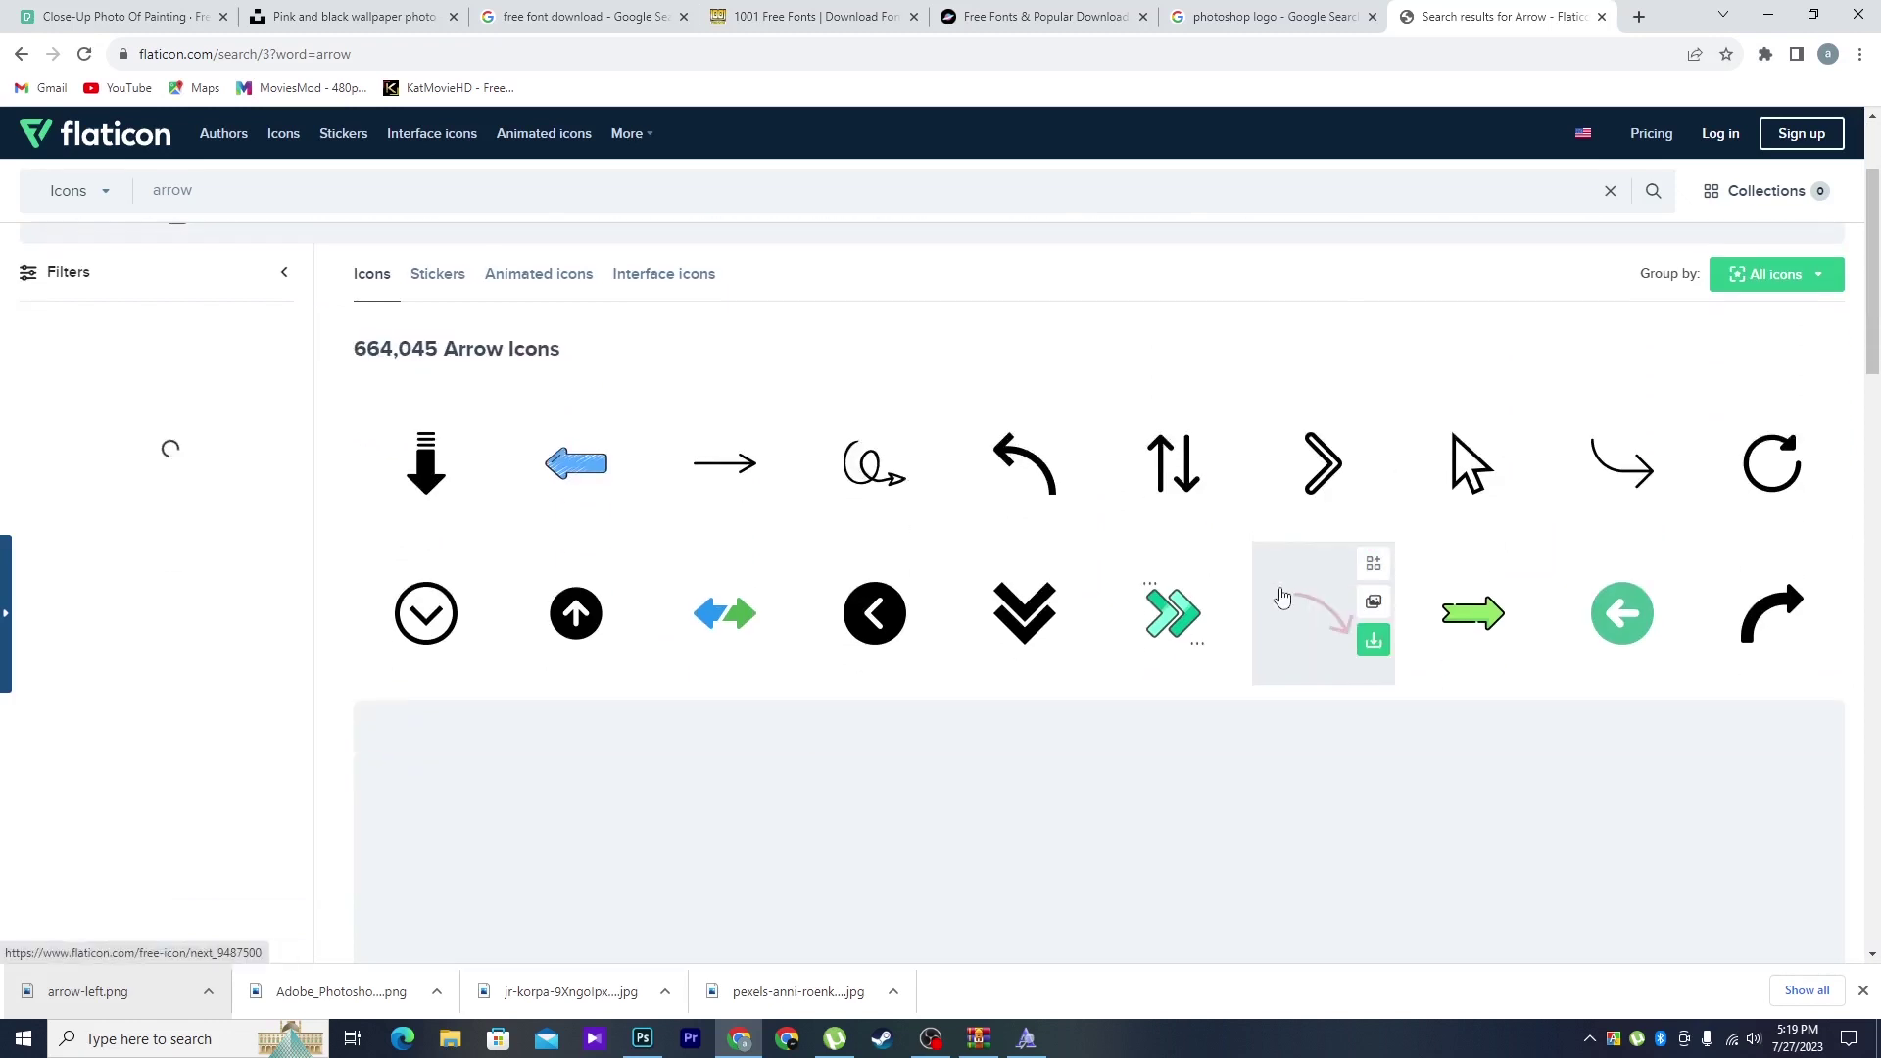
pyautogui.scroll(-7, 1284, 613)
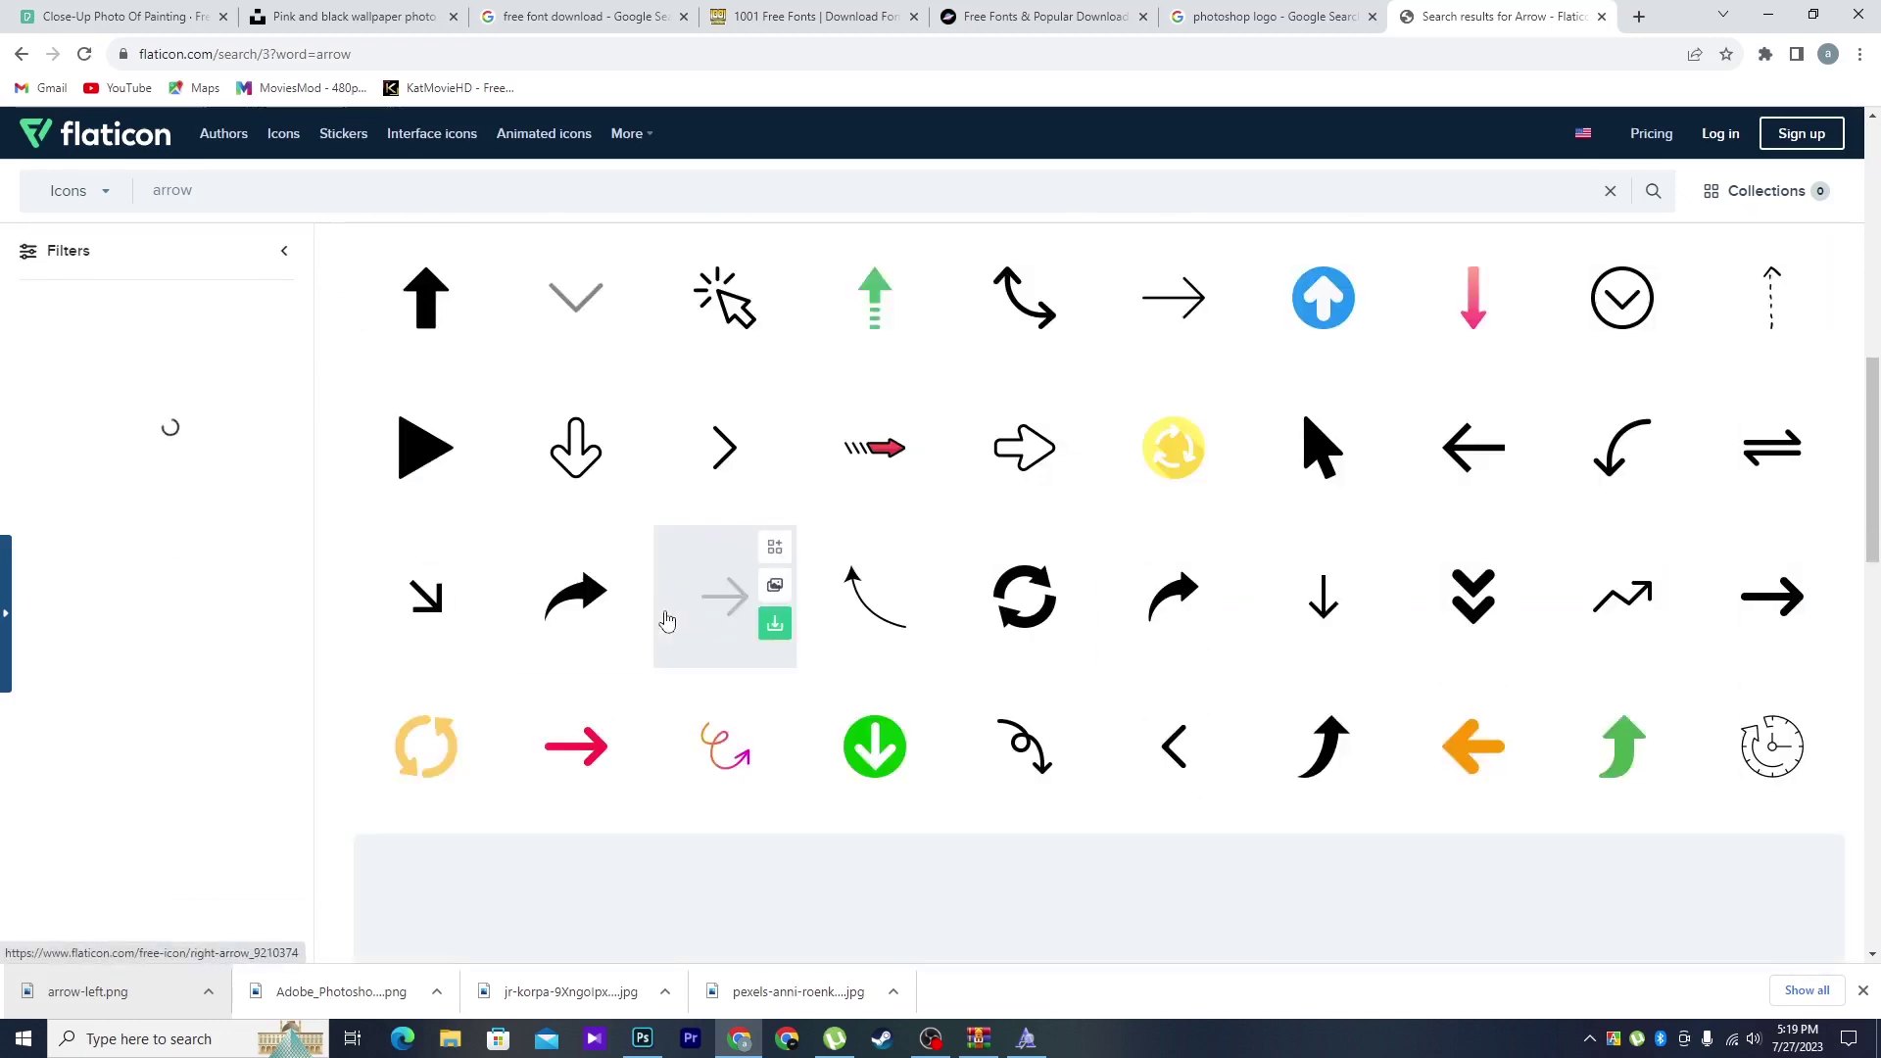
pyautogui.scroll(-3, 1558, 642)
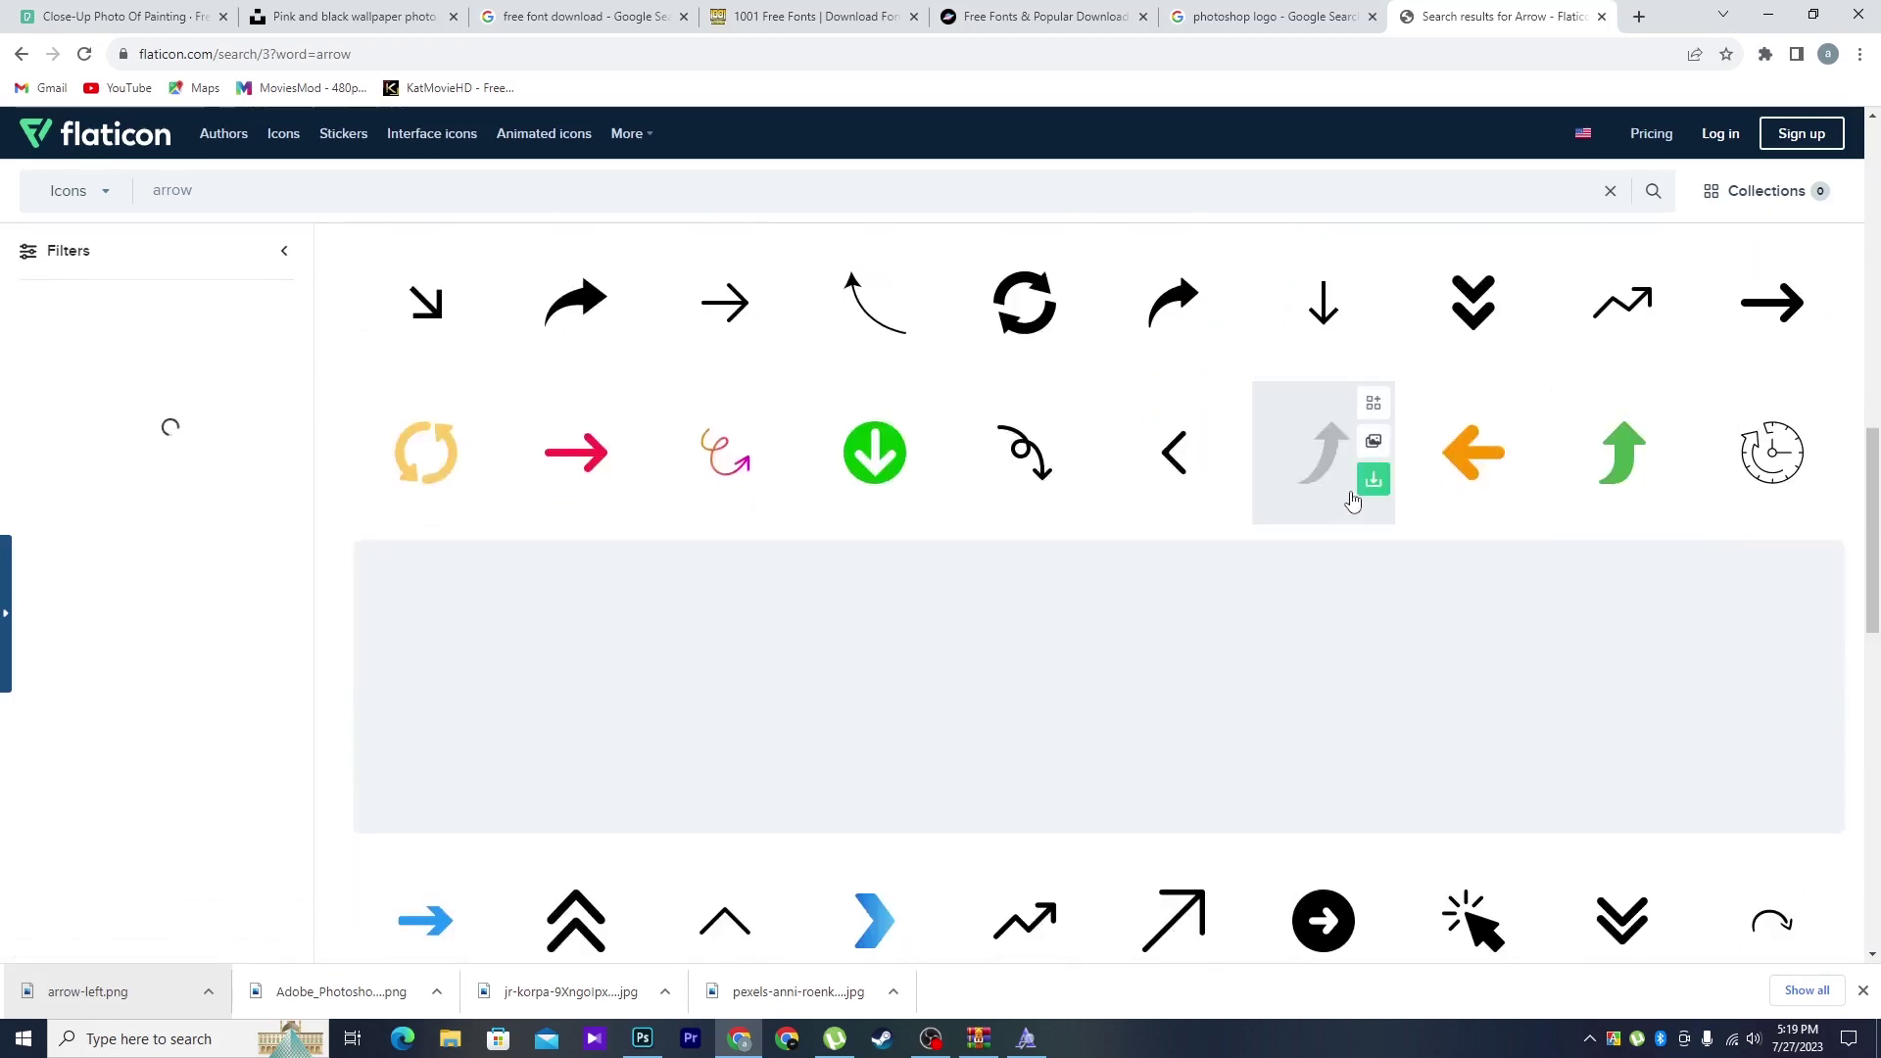
pyautogui.click(1376, 478)
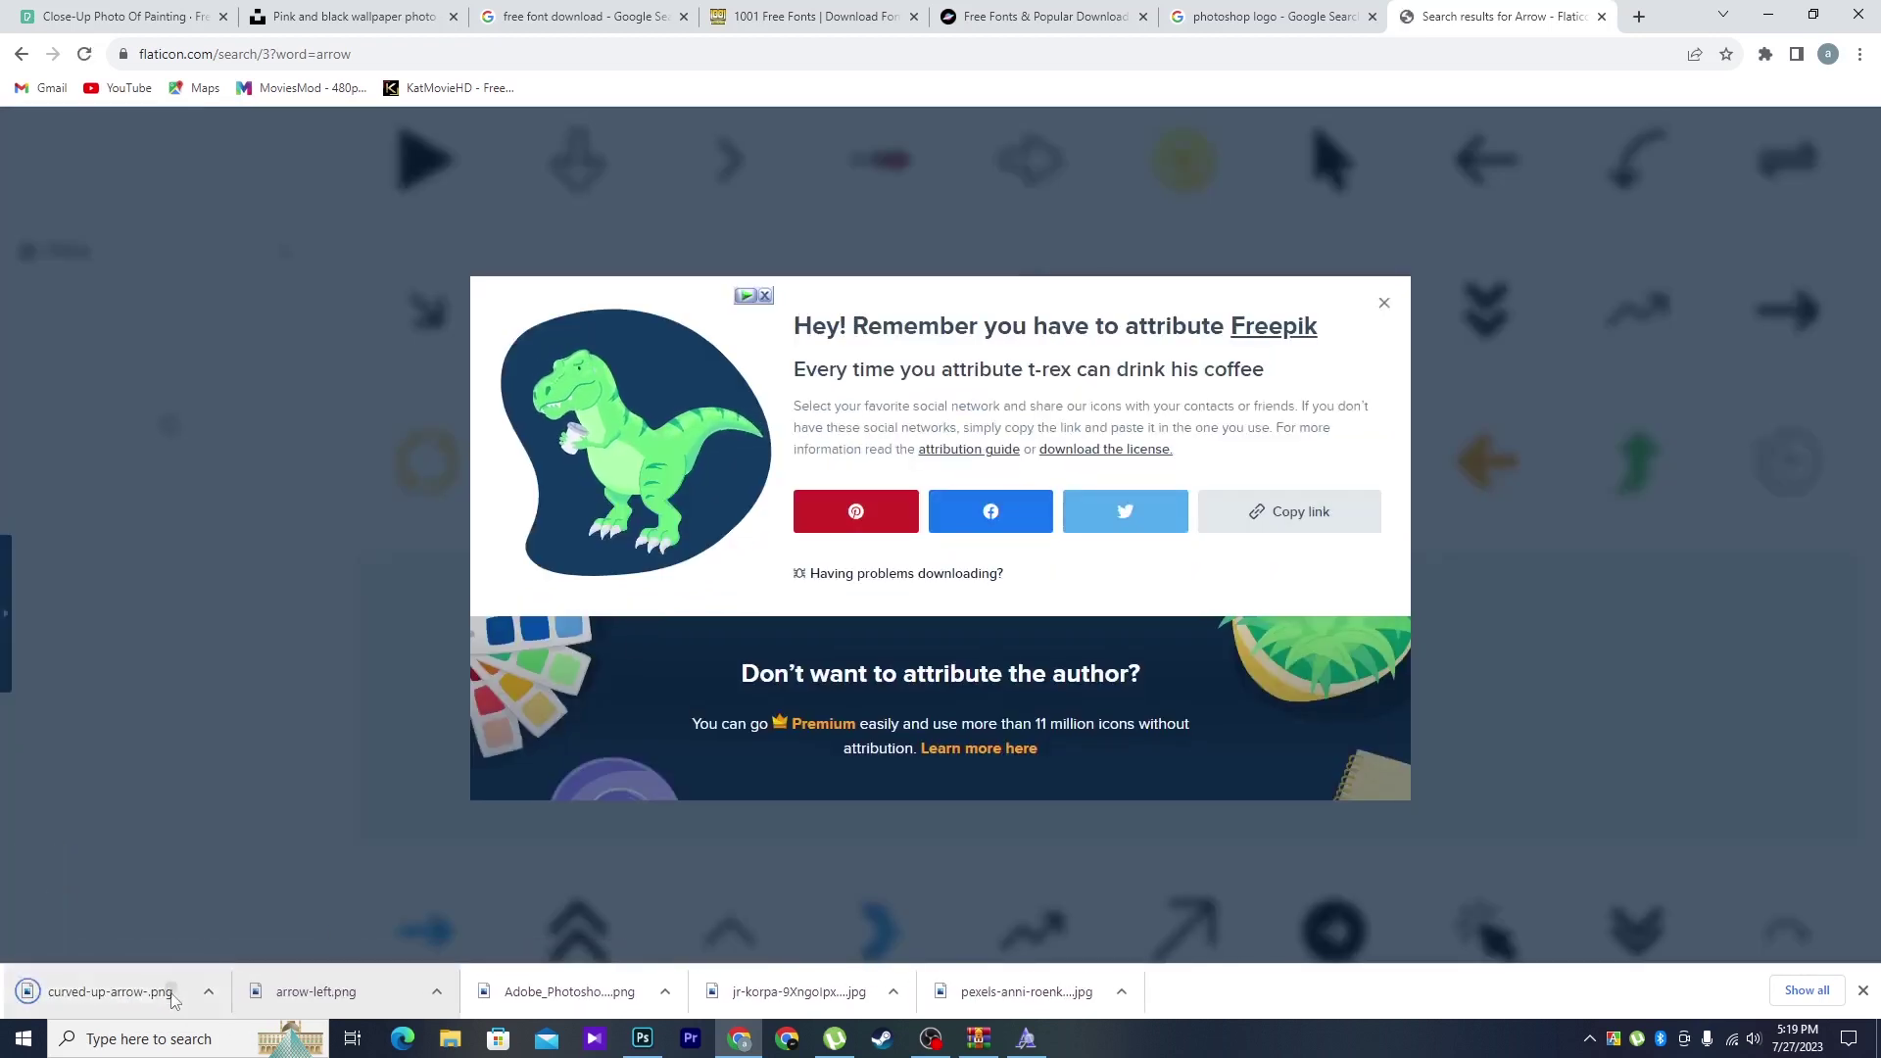
pyautogui.moveTo(98, 991)
pyautogui.mouseDown()
pyautogui.moveTo(681, 1036)
pyautogui.moveTo(799, 554)
pyautogui.moveTo(873, 344)
pyautogui.mouseUp()
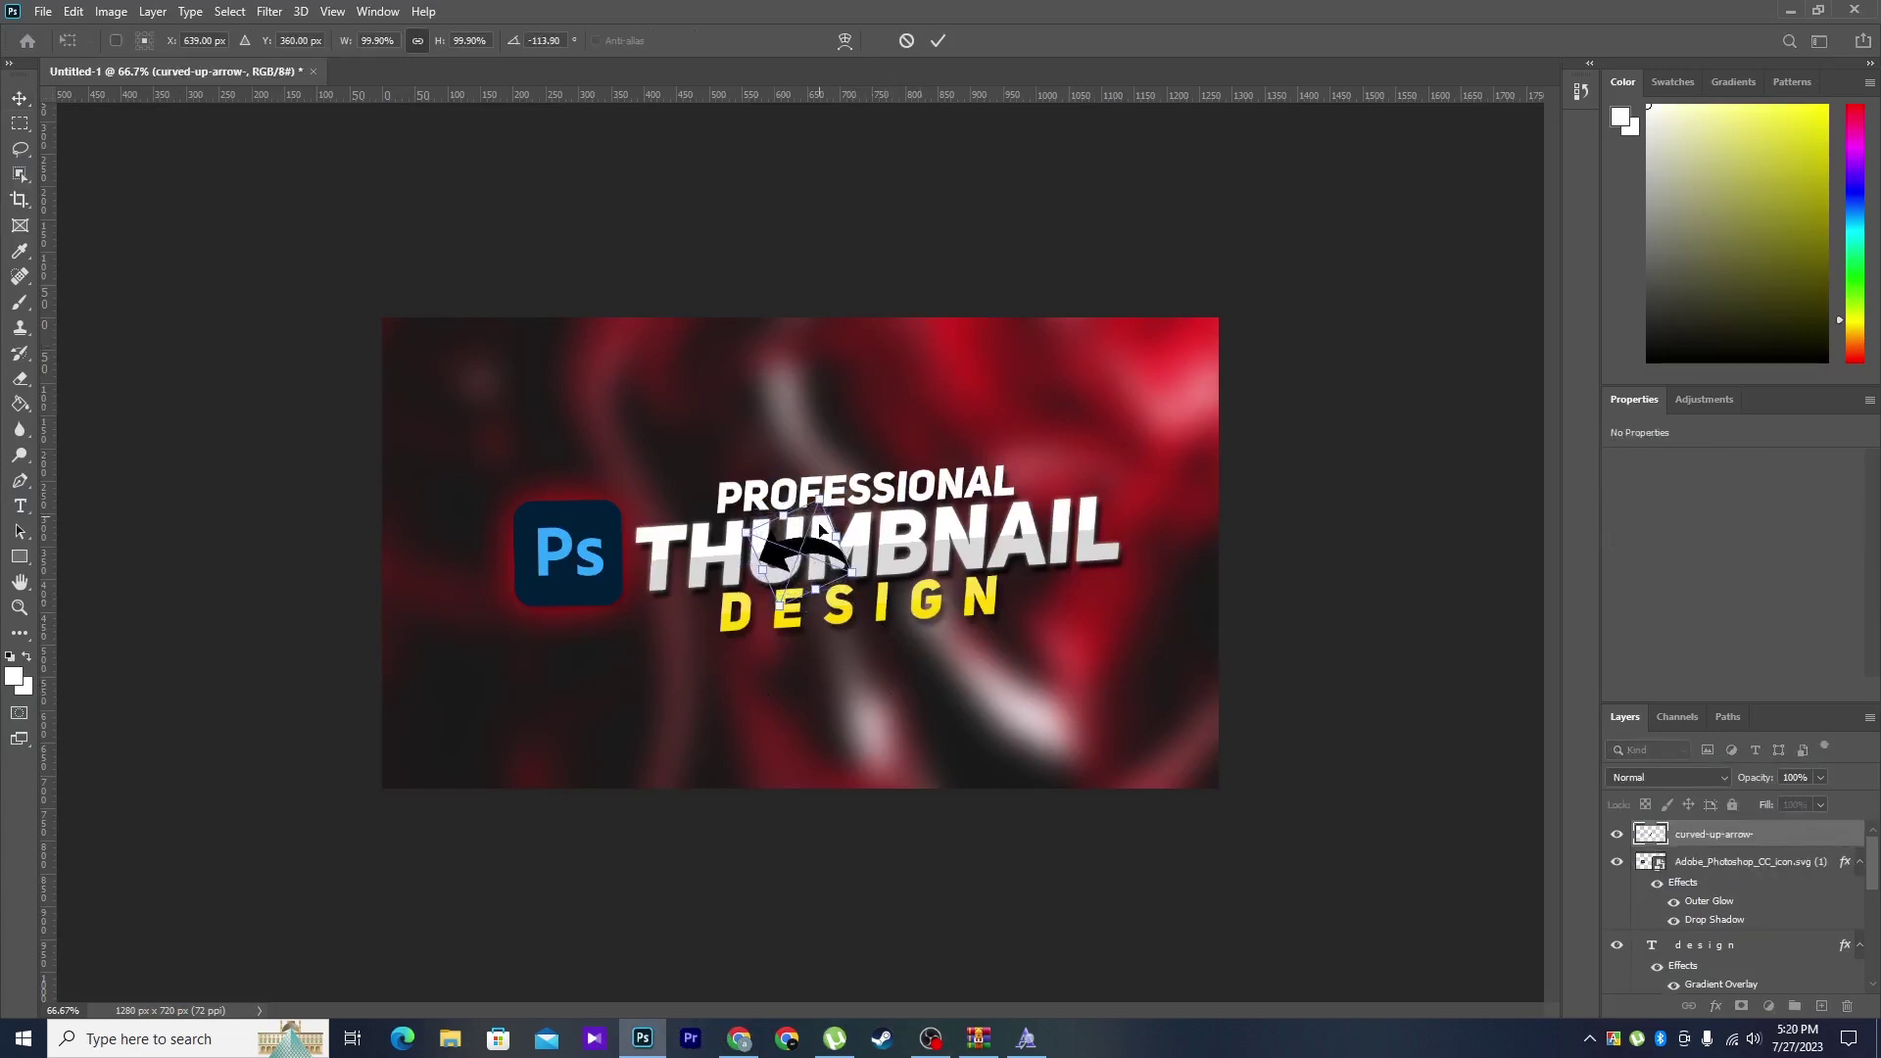
# - Place the arrow above the title and give it a yellow (#ffea00) Color Overlay
pyautogui.moveTo(831, 558); pyautogui.dragTo(678, 488)
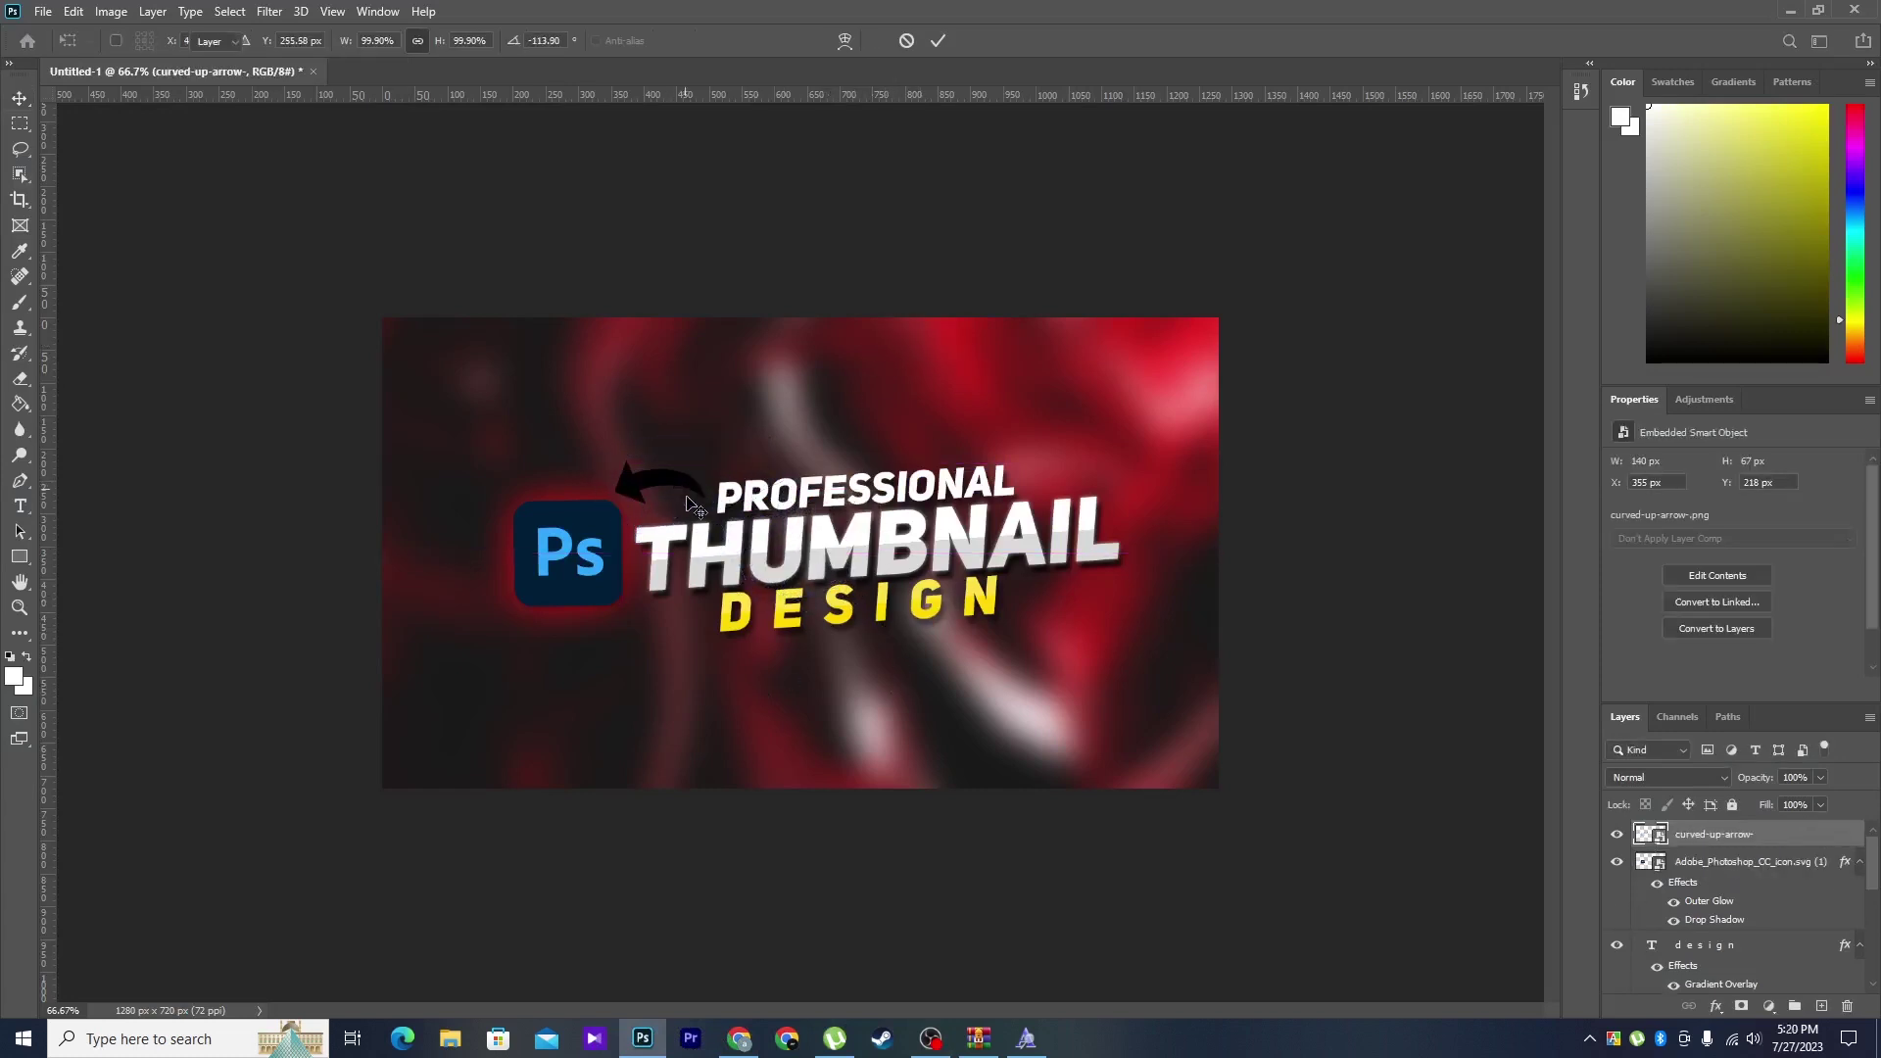
pyautogui.press('Return')
pyautogui.rightClick(1705, 834)
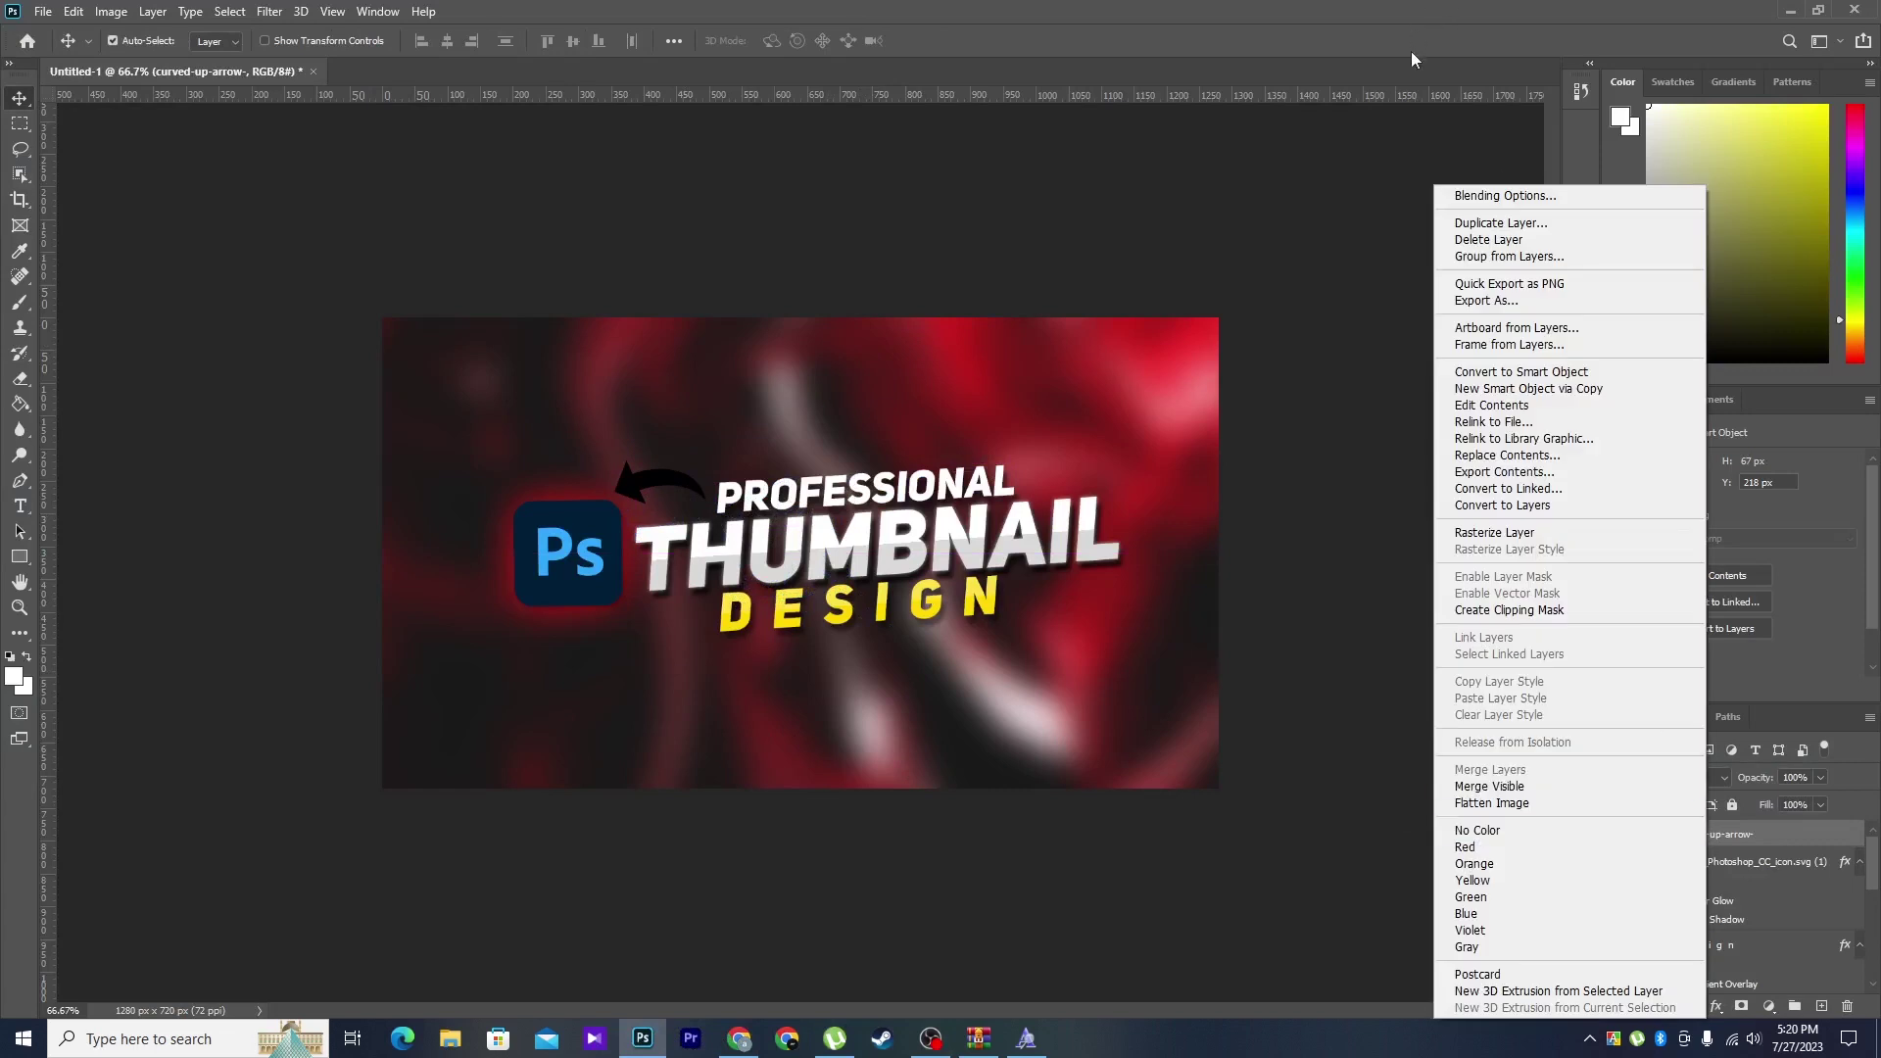
pyautogui.click(1505, 196)
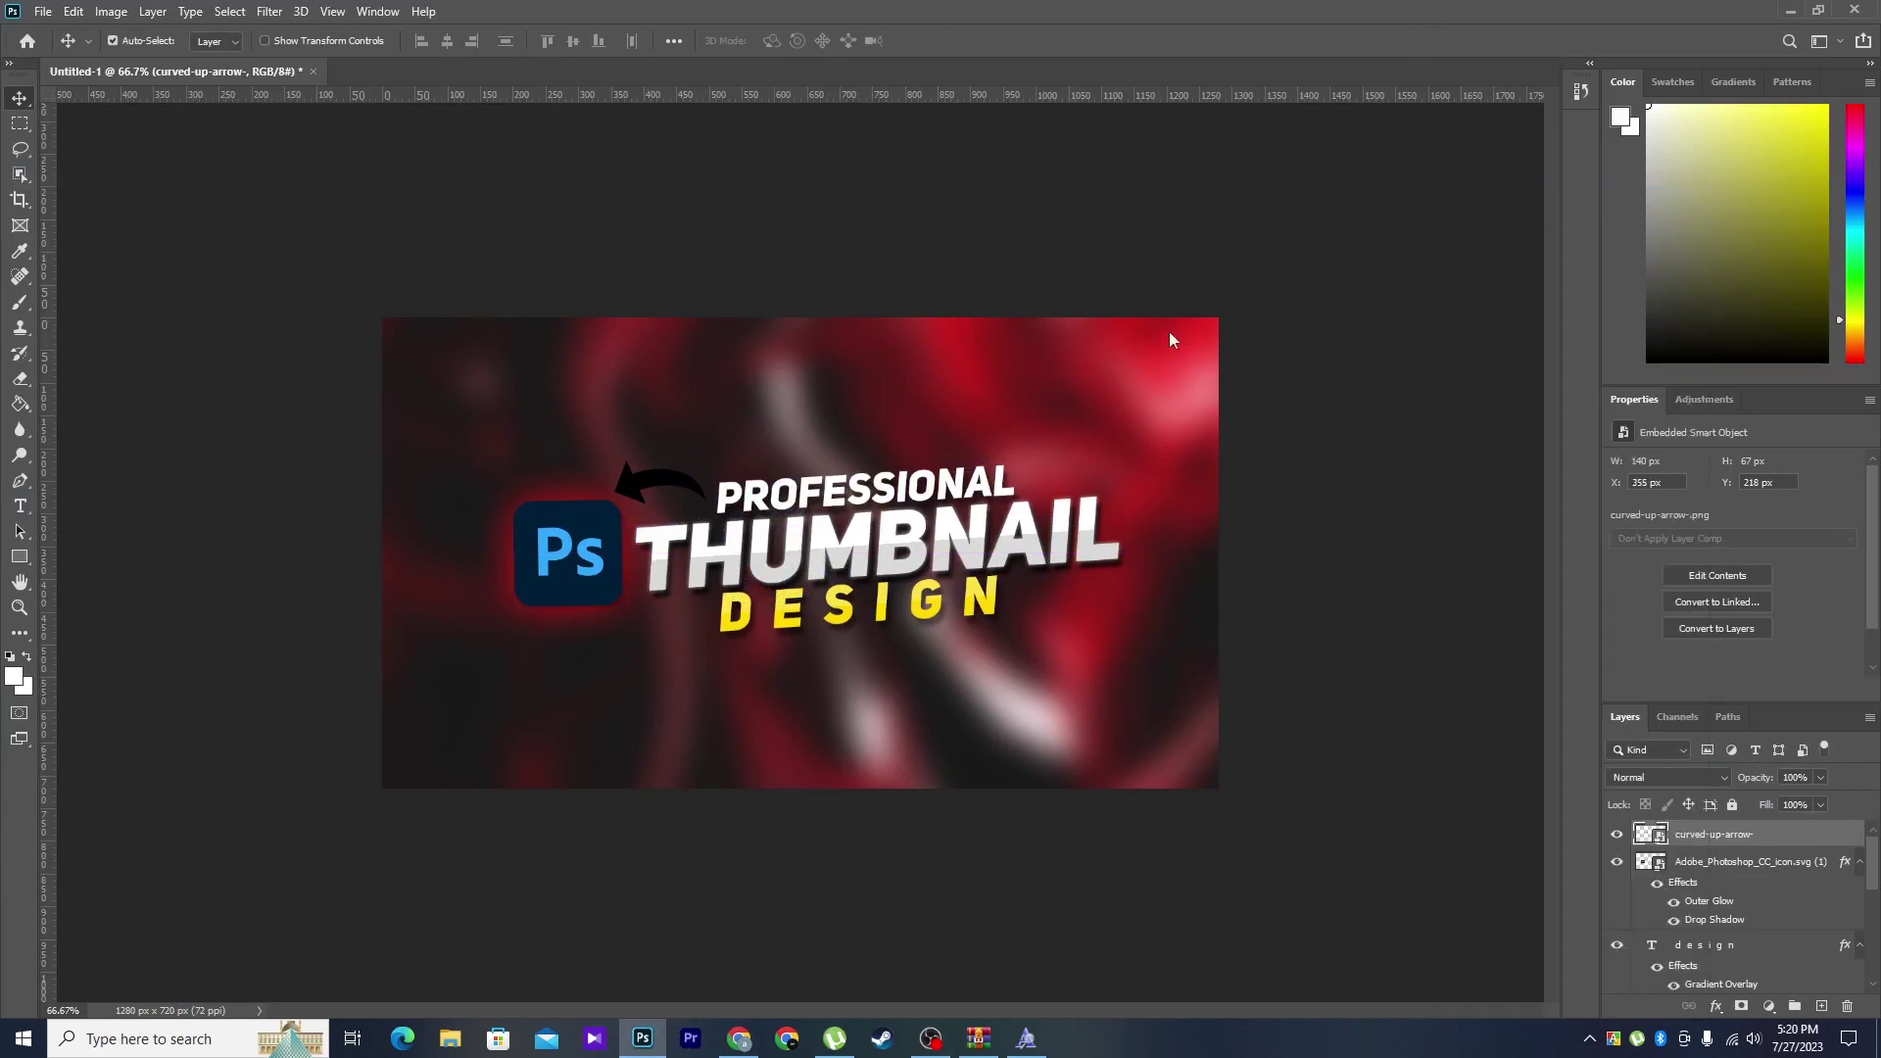
pyautogui.click(1146, 654)
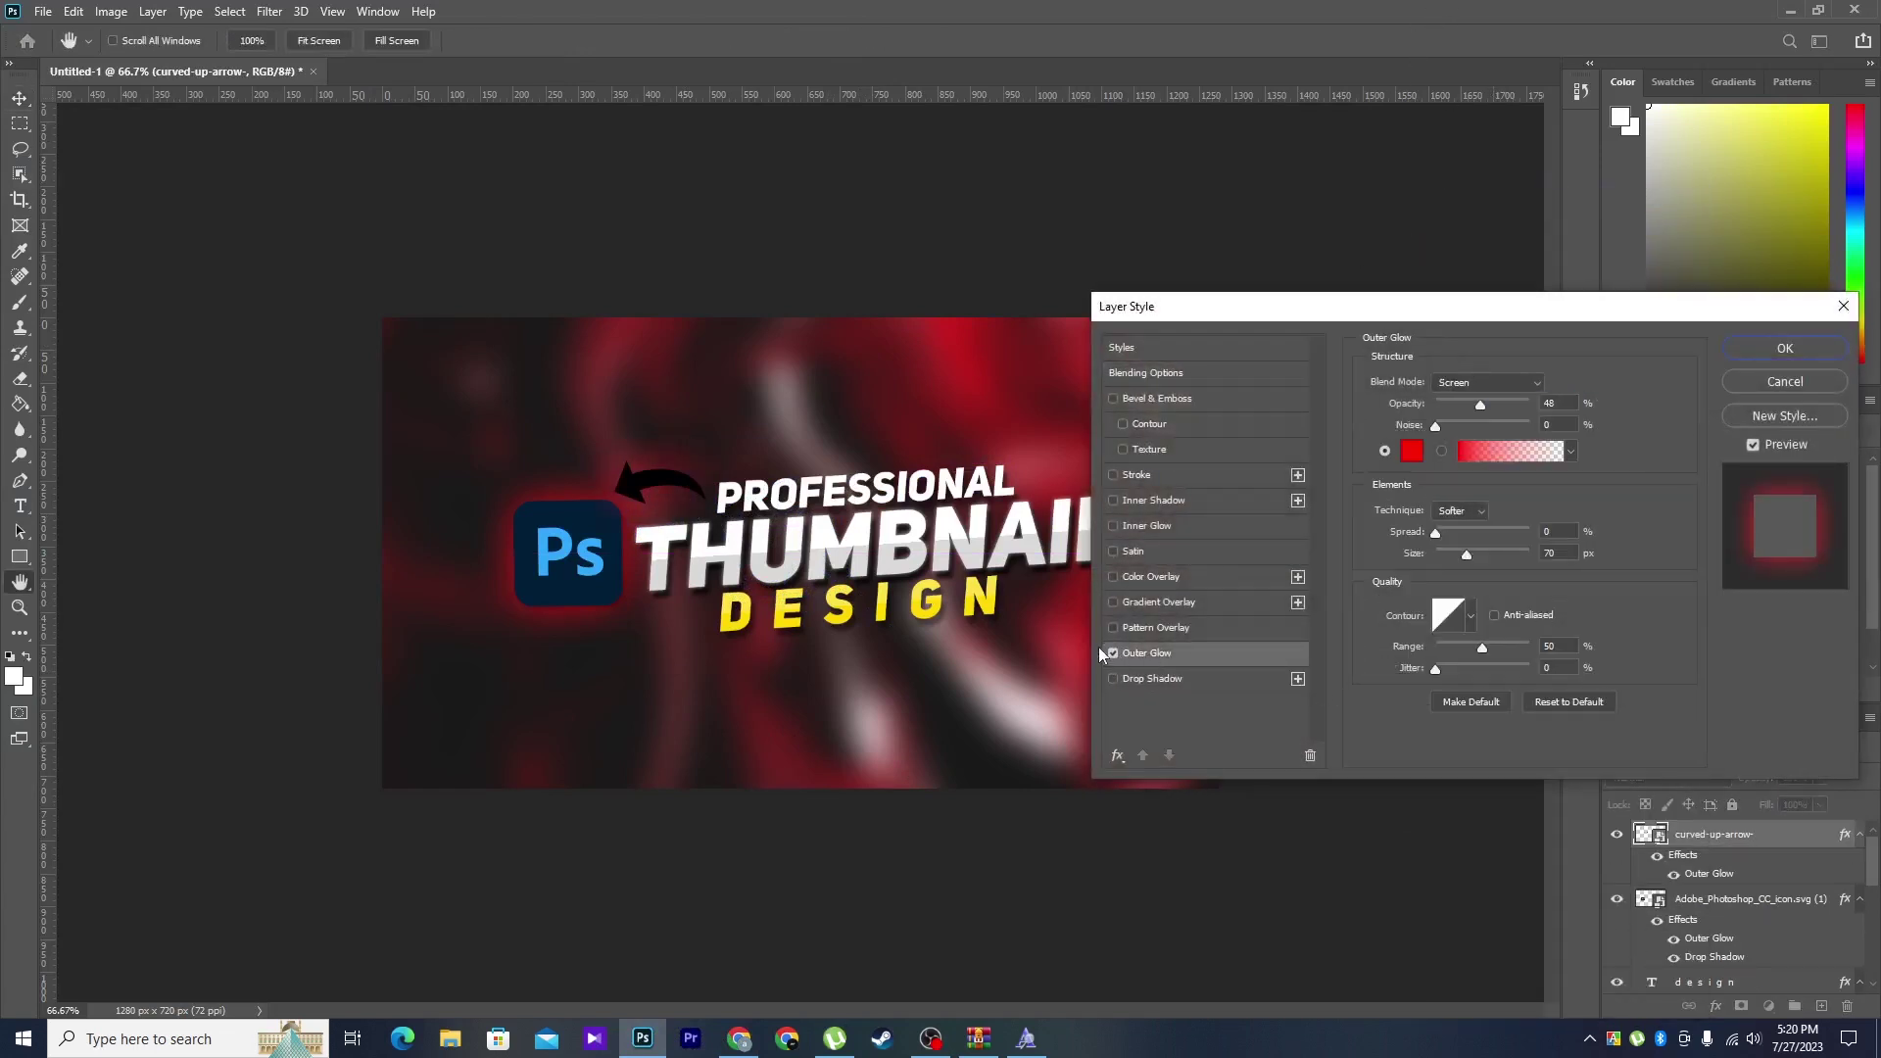
pyautogui.click(1113, 653)
pyautogui.click(1146, 581)
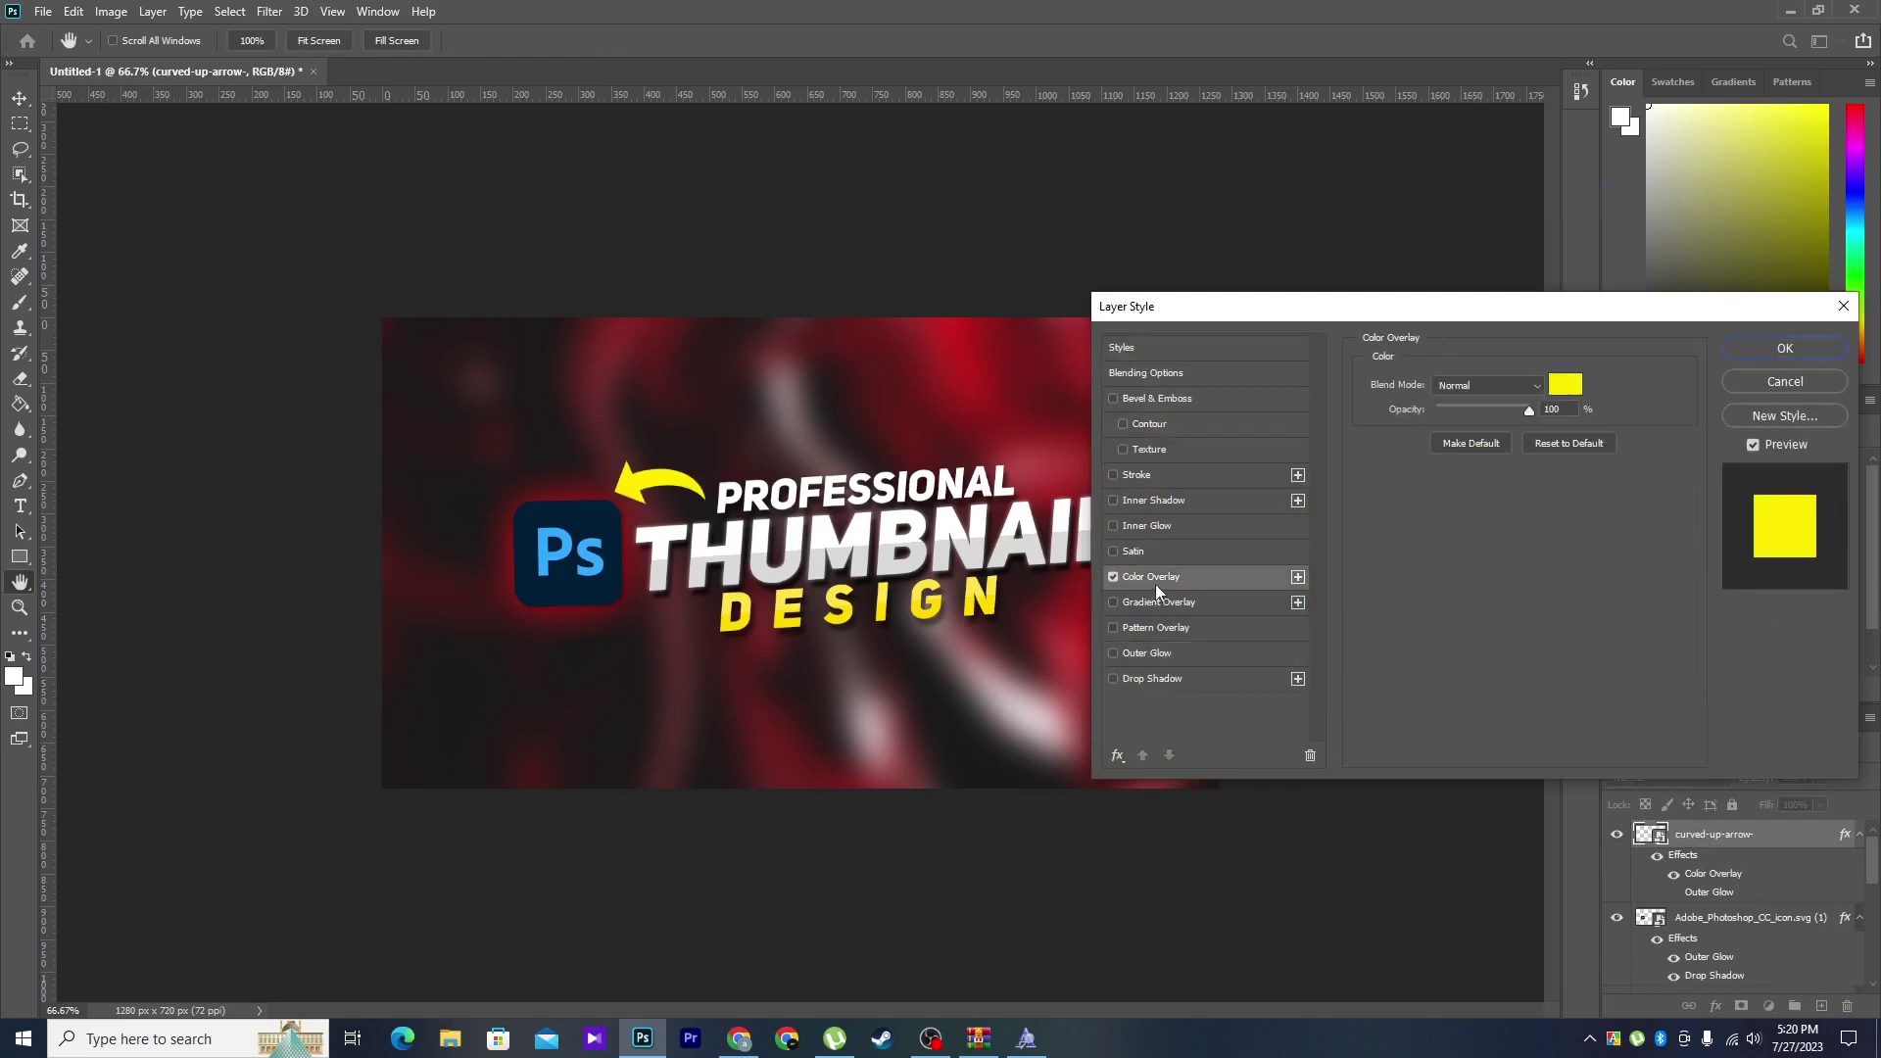
pyautogui.click(1562, 385)
pyautogui.click(1138, 538)
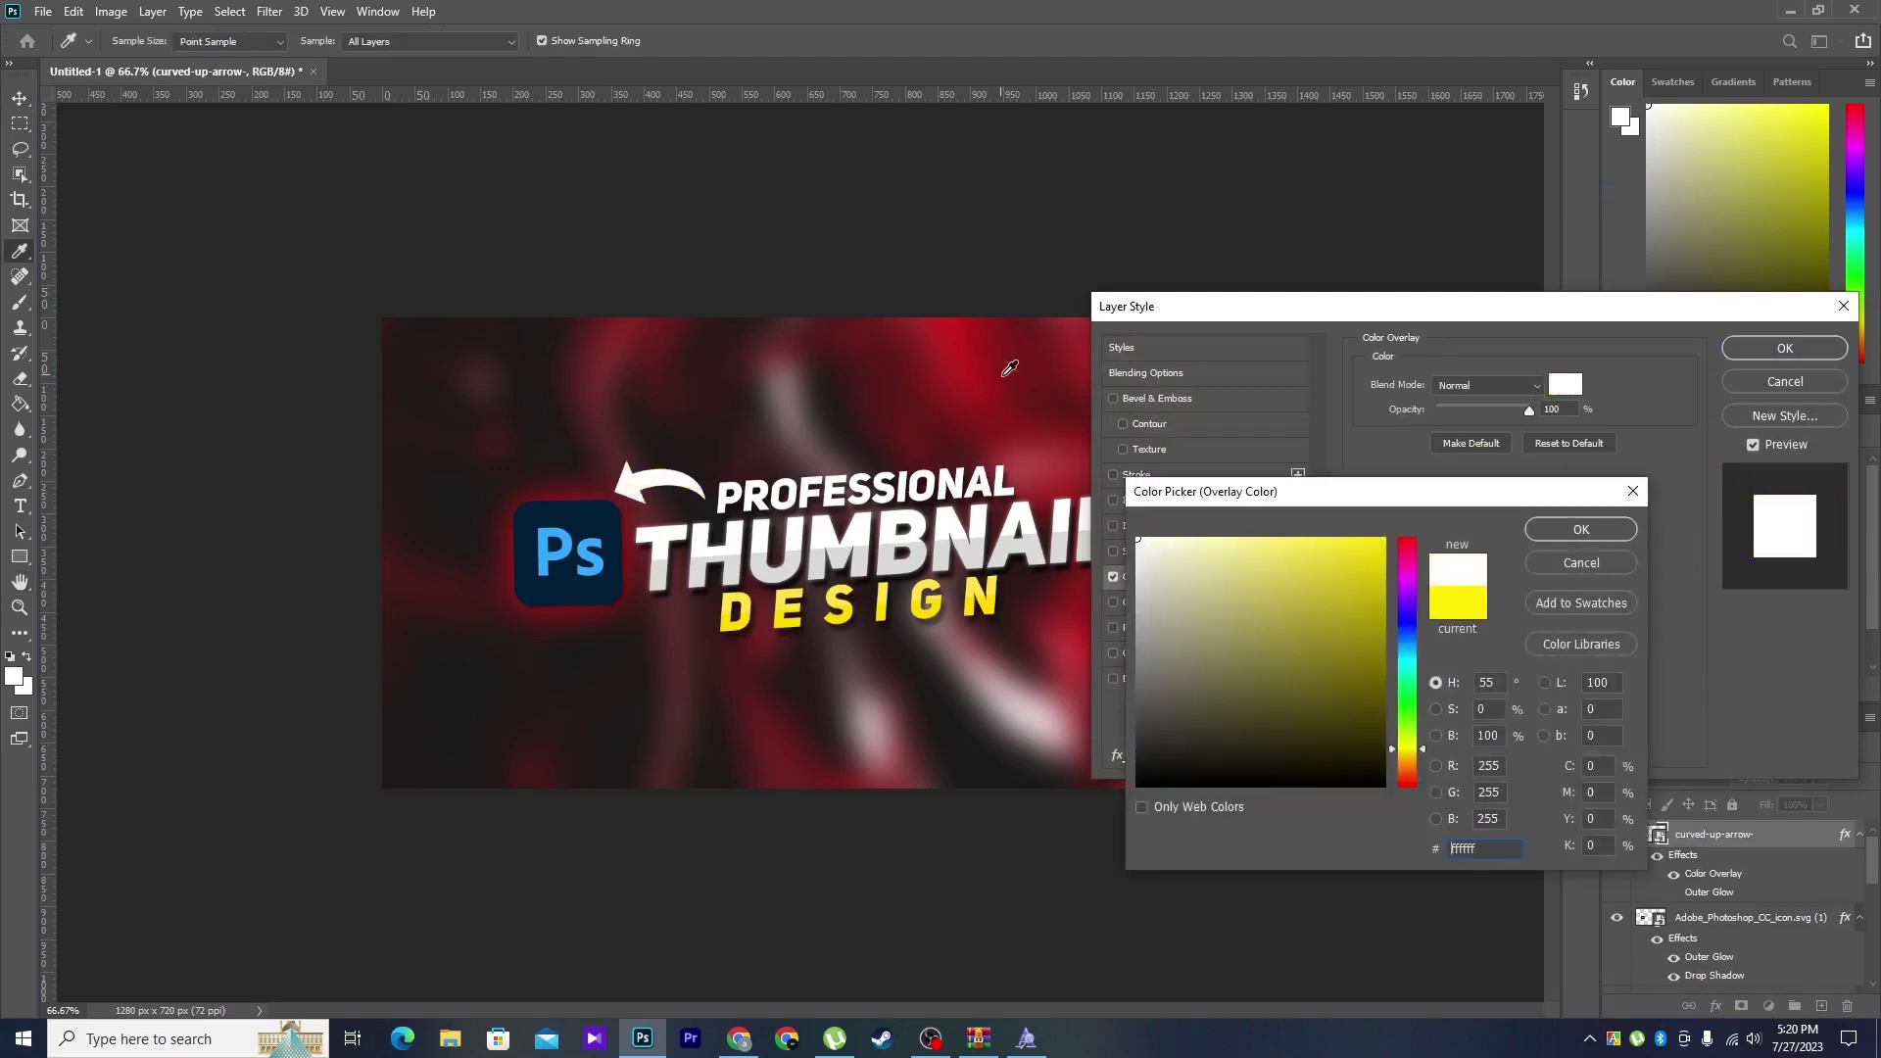
pyautogui.click(1385, 538)
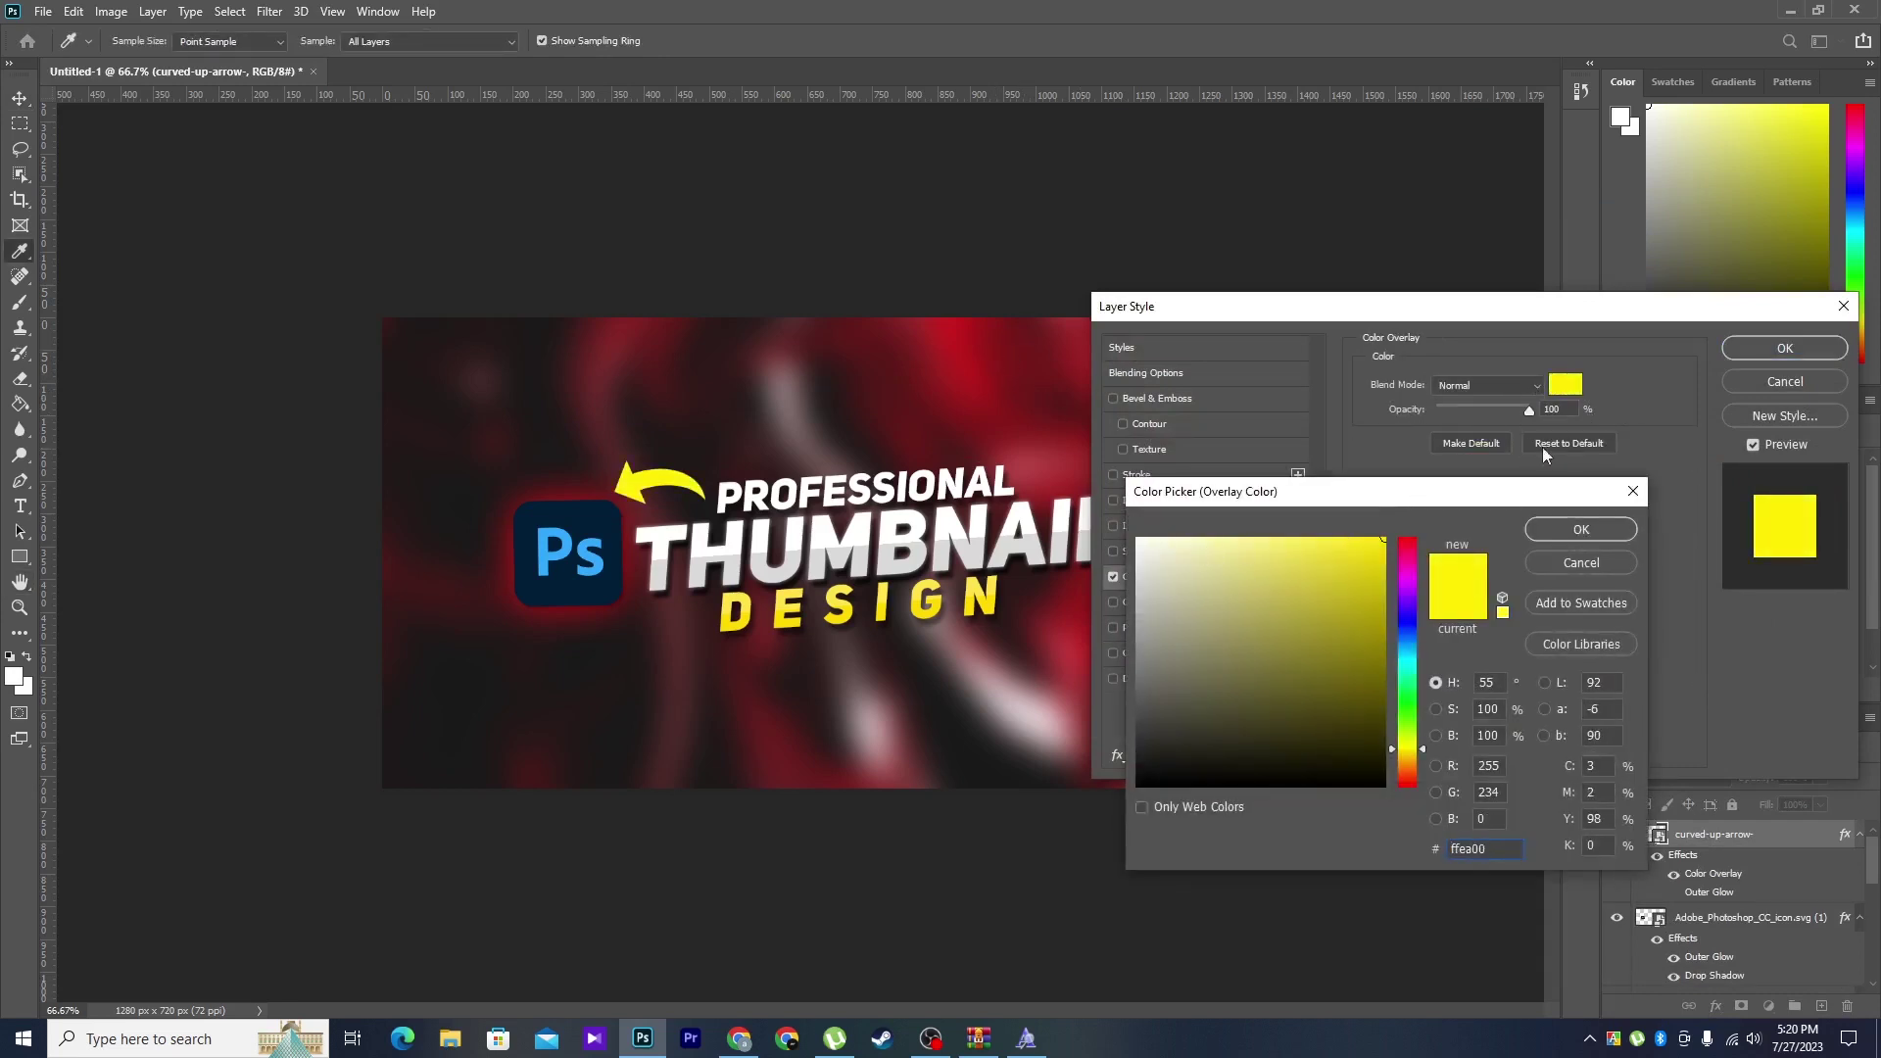
pyautogui.click(1568, 530)
# - Add a drop shadow at 35% opacity to the arrow and apply the styles
pyautogui.click(1186, 679)
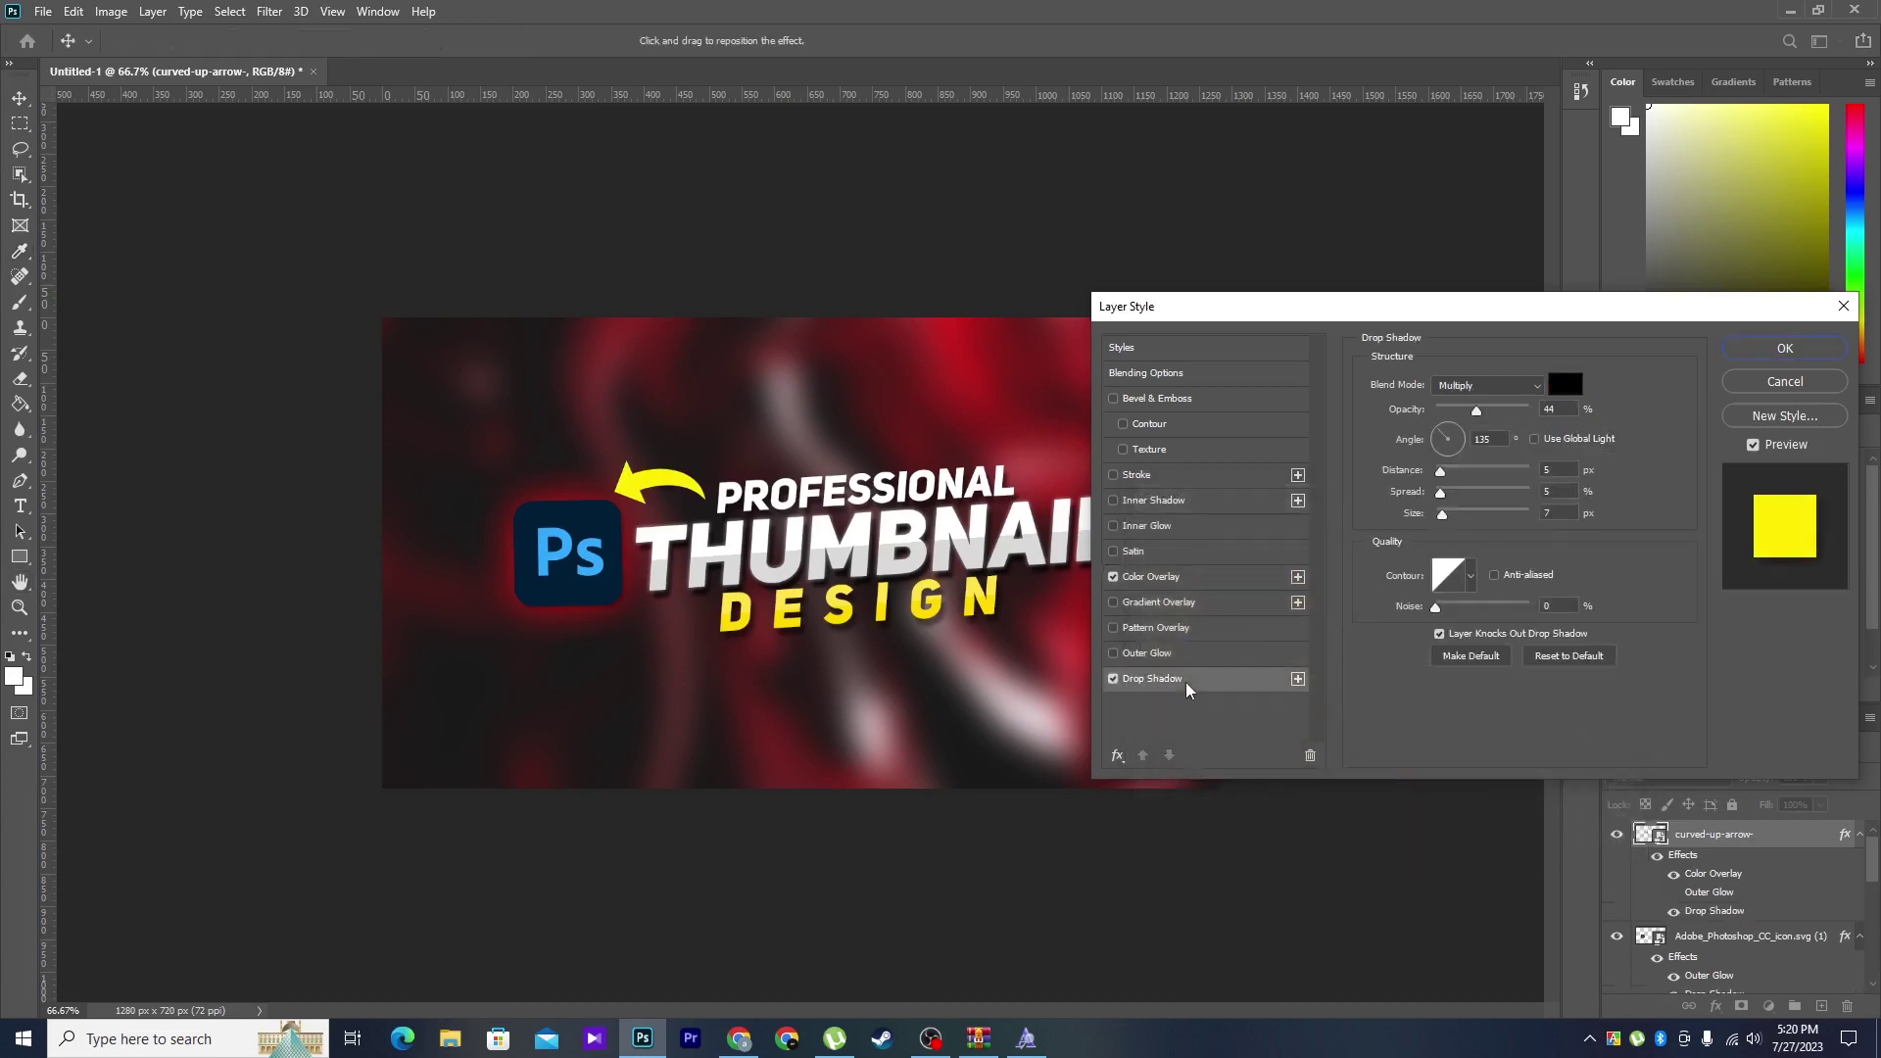
pyautogui.moveTo(1476, 409); pyautogui.dragTo(1469, 410)
pyautogui.click(1785, 348)
pyautogui.hotkey('ctrl', 't')
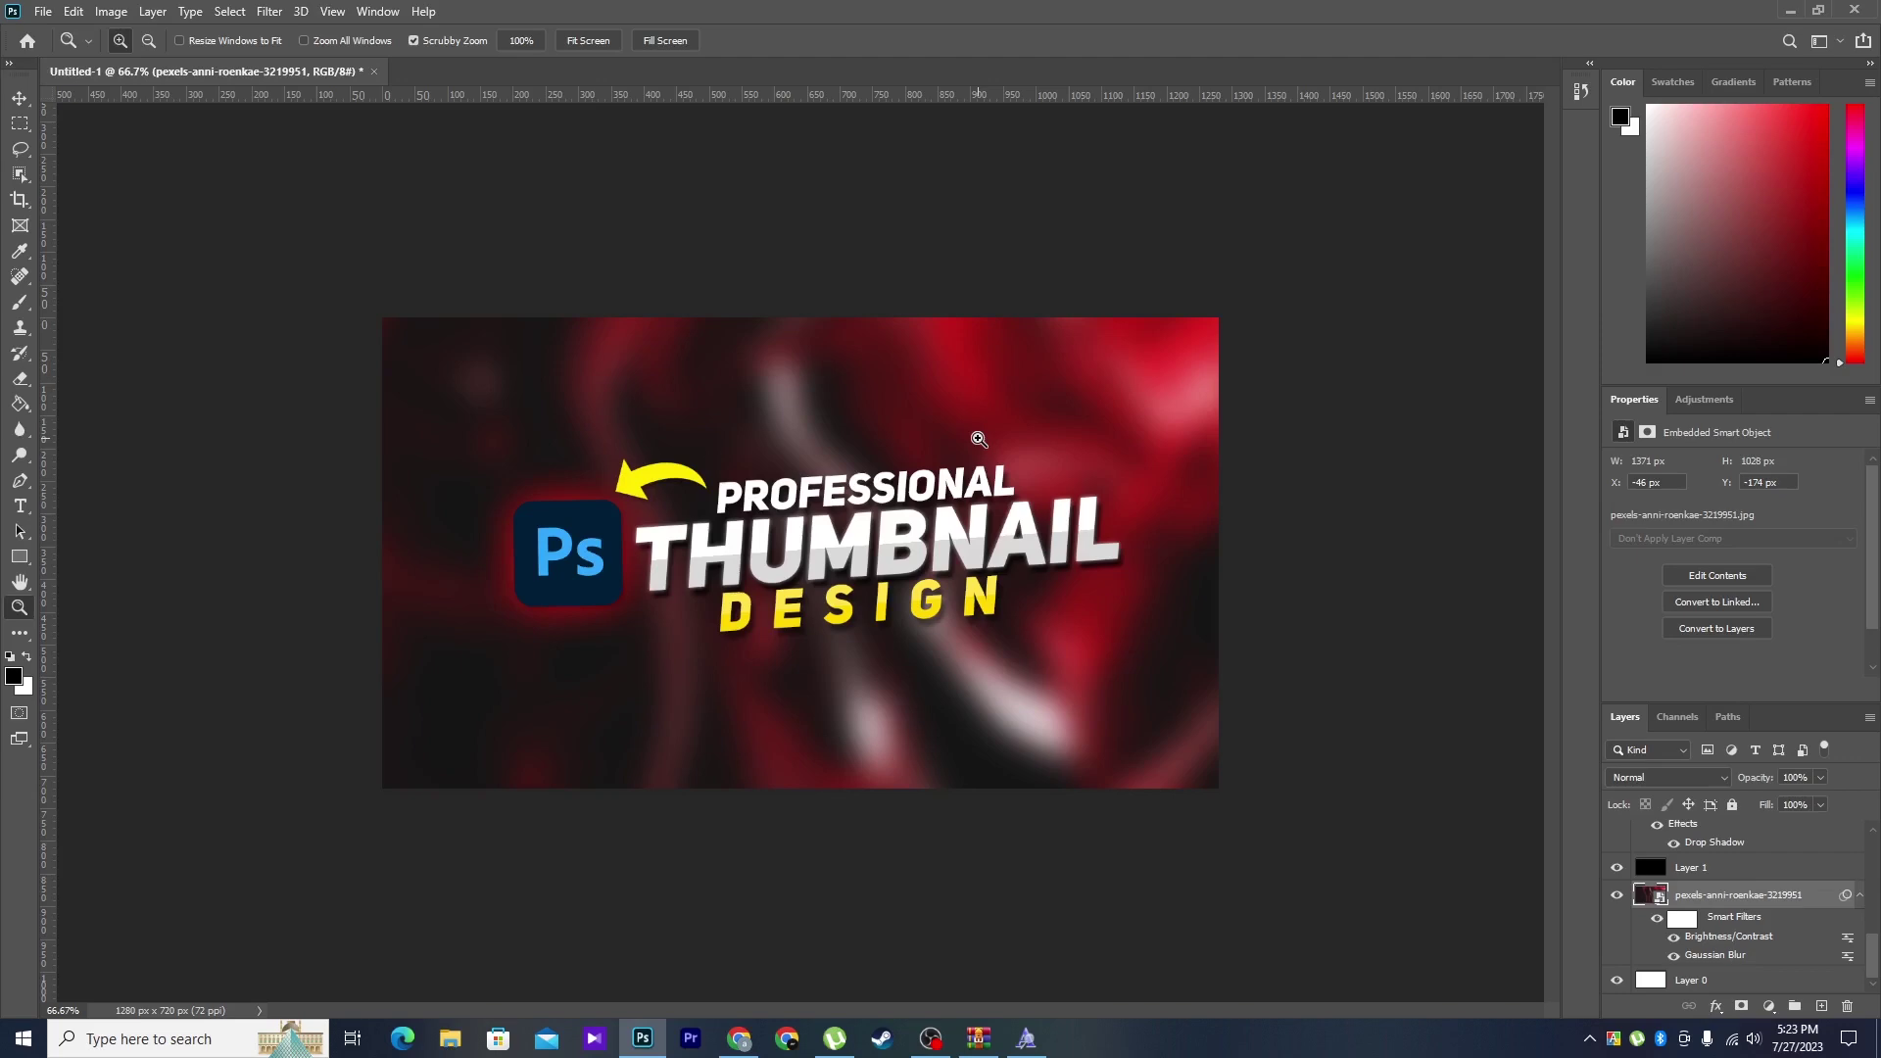
# - Switch to Chrome showing the earlier Photoshop logo image results
pyautogui.click(738, 1038)
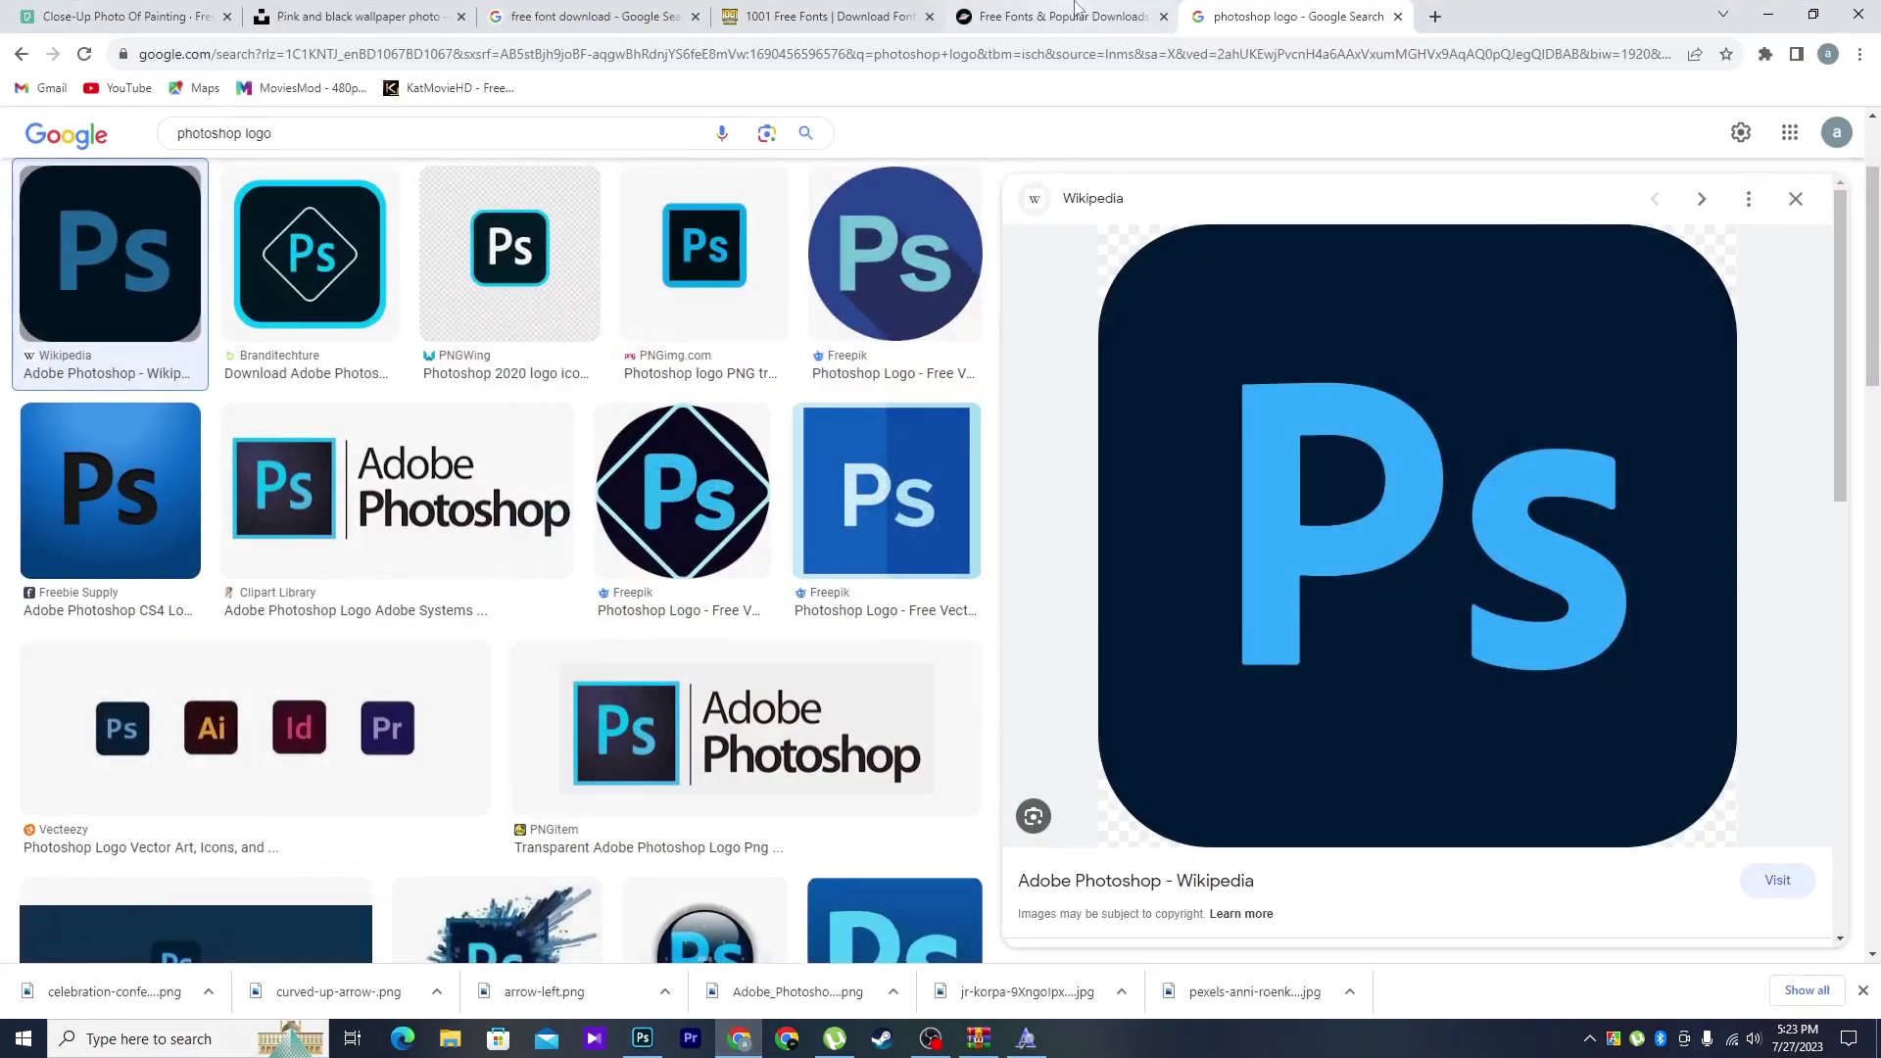
# - Search Google Images for 'celebration png' in a new tab
pyautogui.click(1435, 17)
pyautogui.write('celebration png')
pyautogui.press('Return')
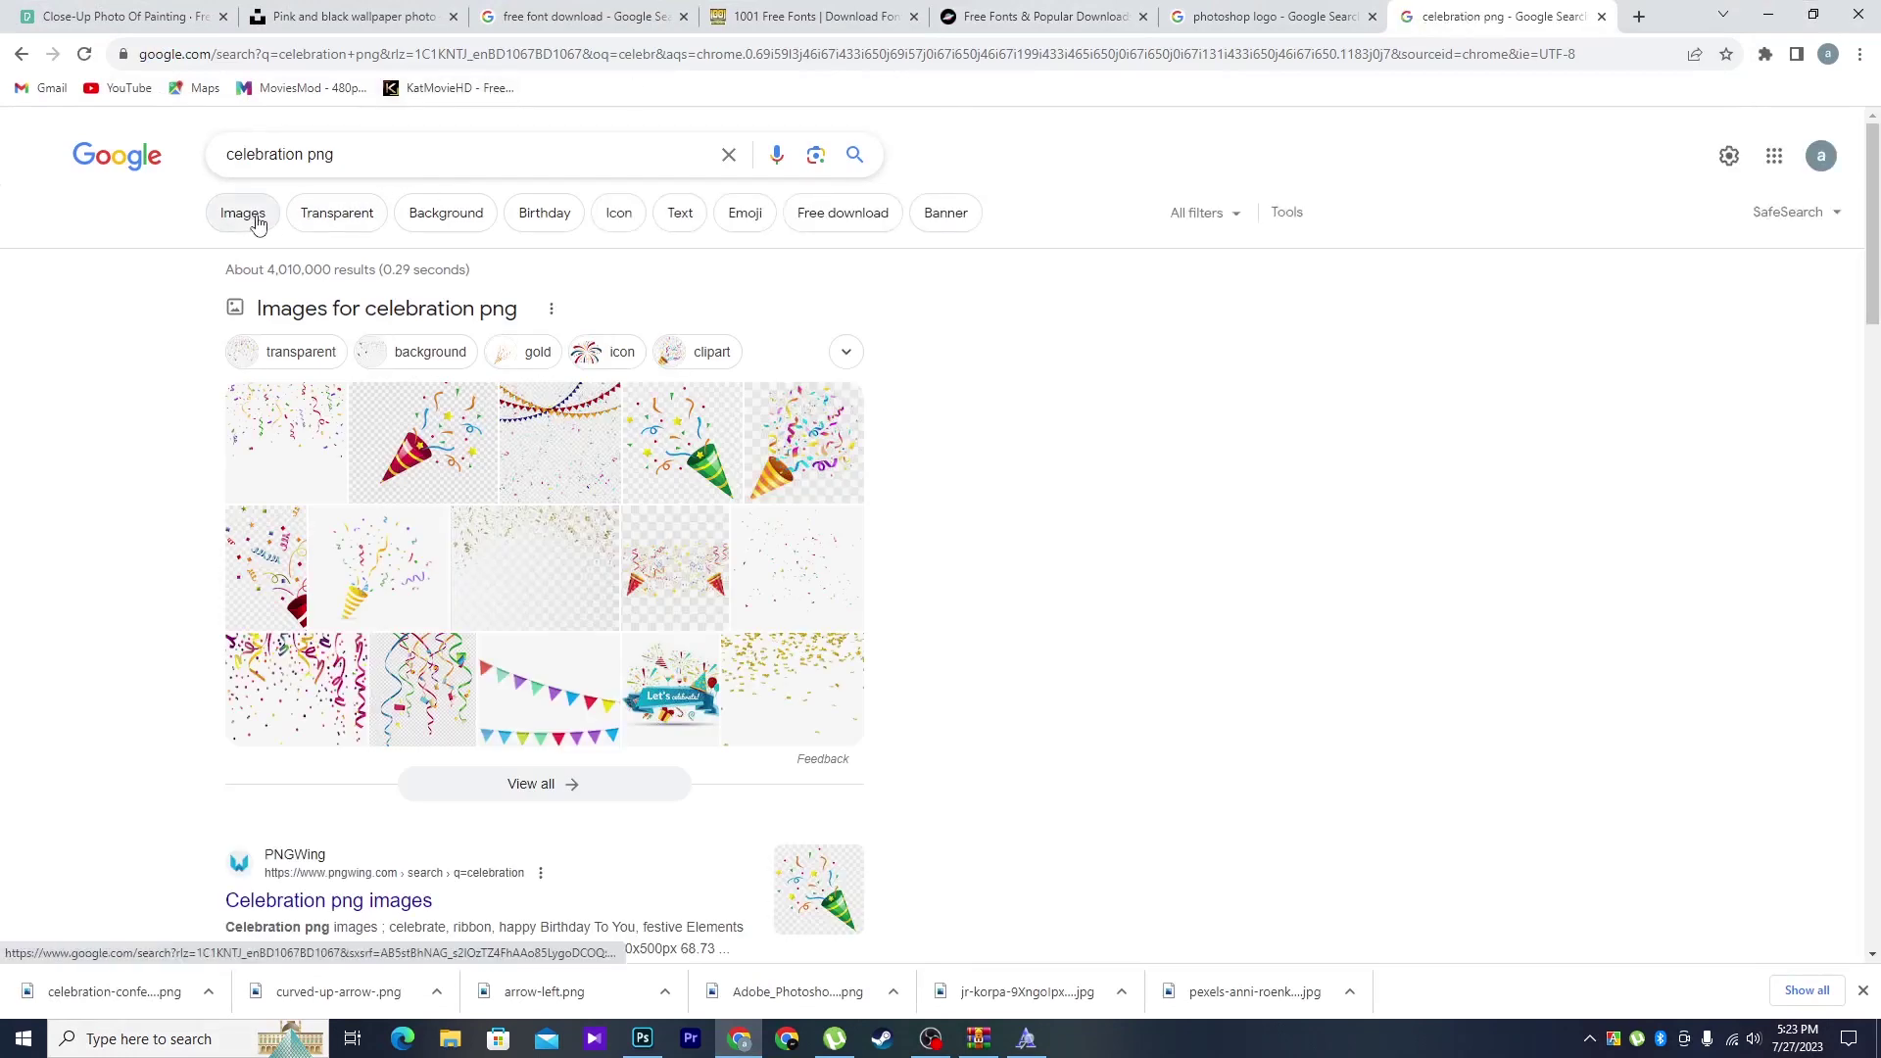
pyautogui.click(241, 219)
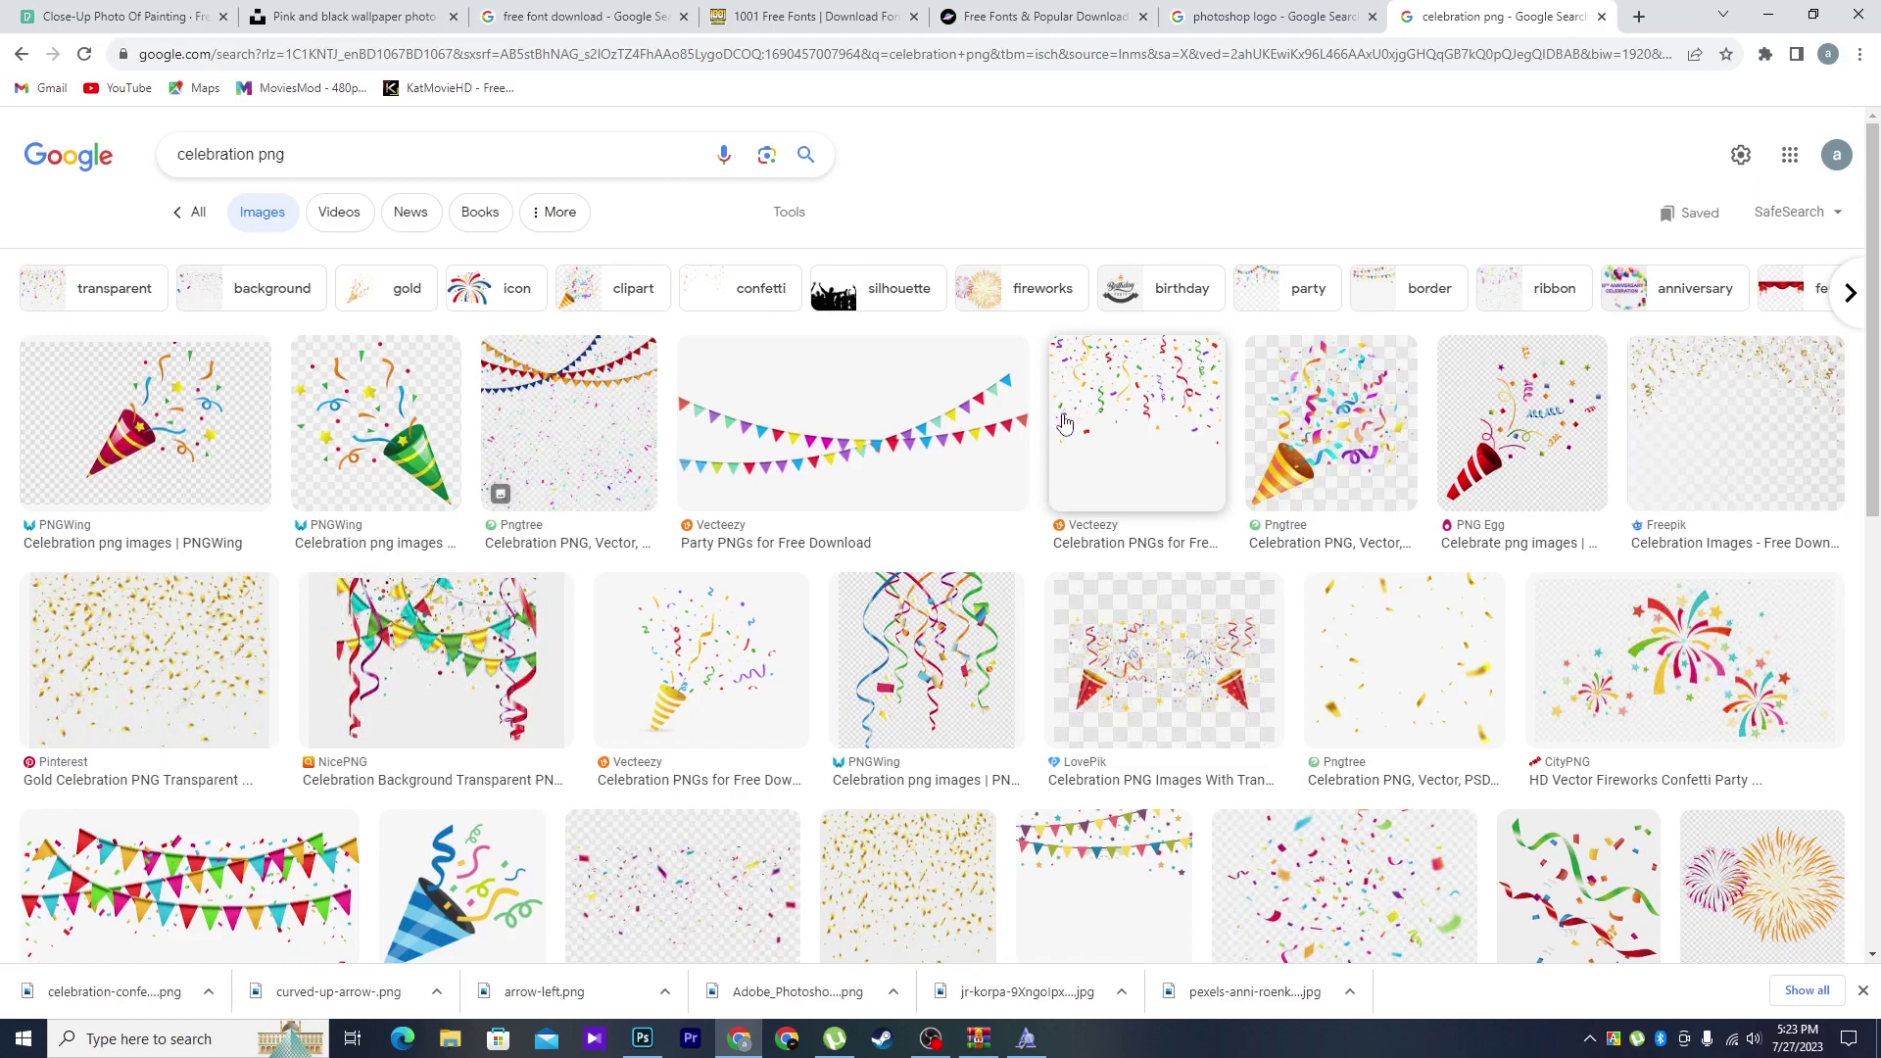
# - Save the Freepik confetti image to disk and return to Photoshop
pyautogui.scroll(-3, 960, 467)
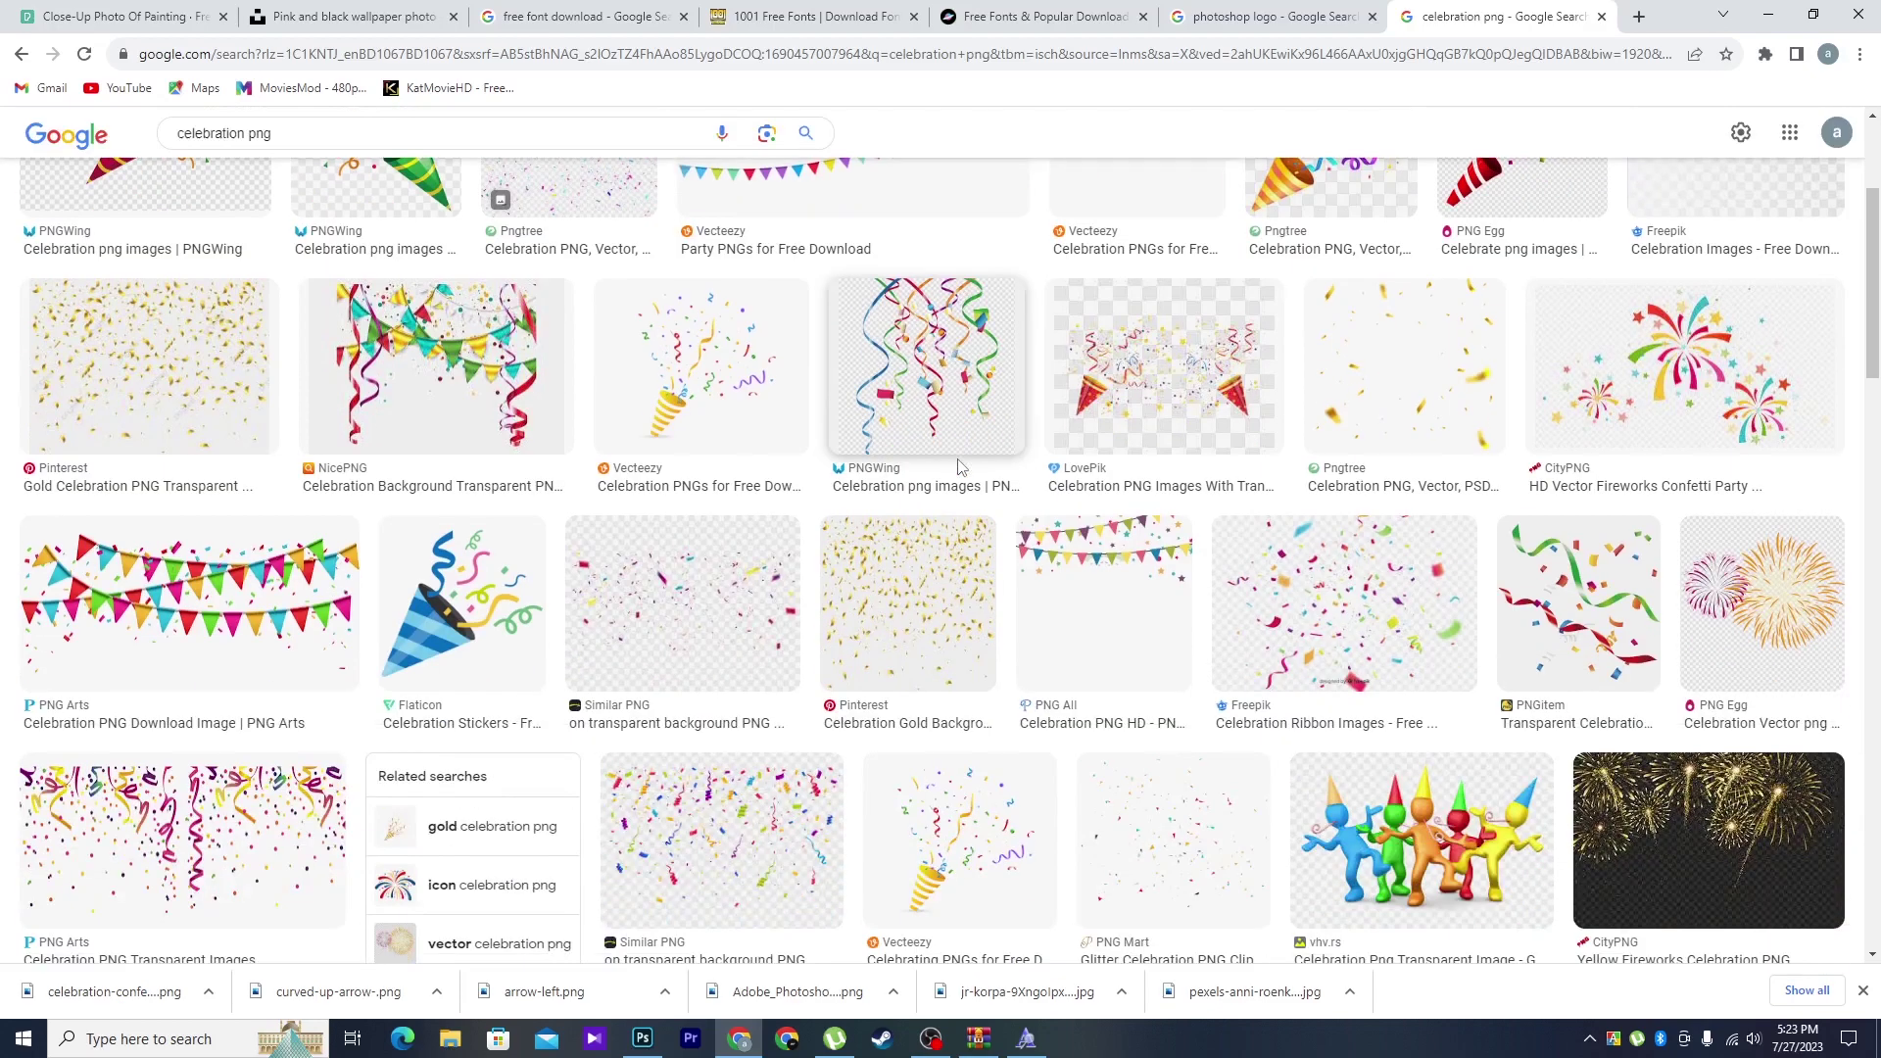
pyautogui.click(1298, 627)
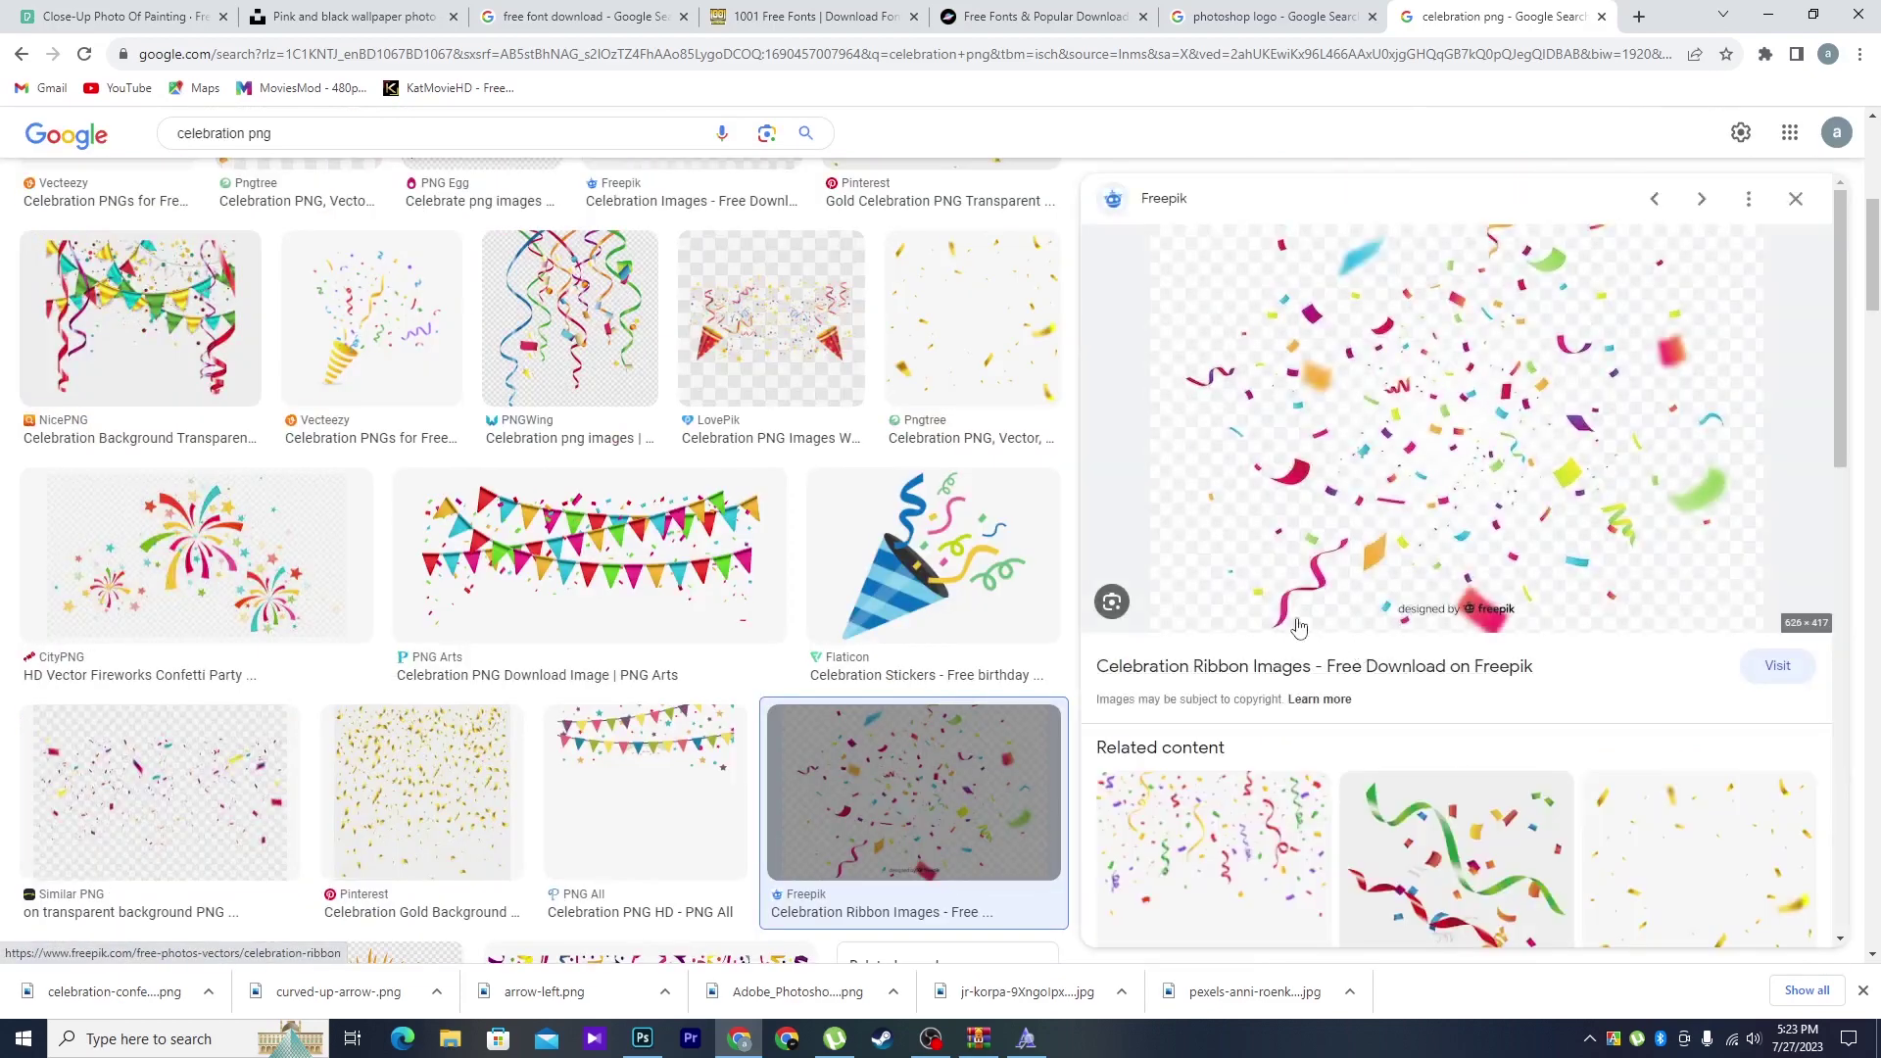
pyautogui.rightClick(1397, 427)
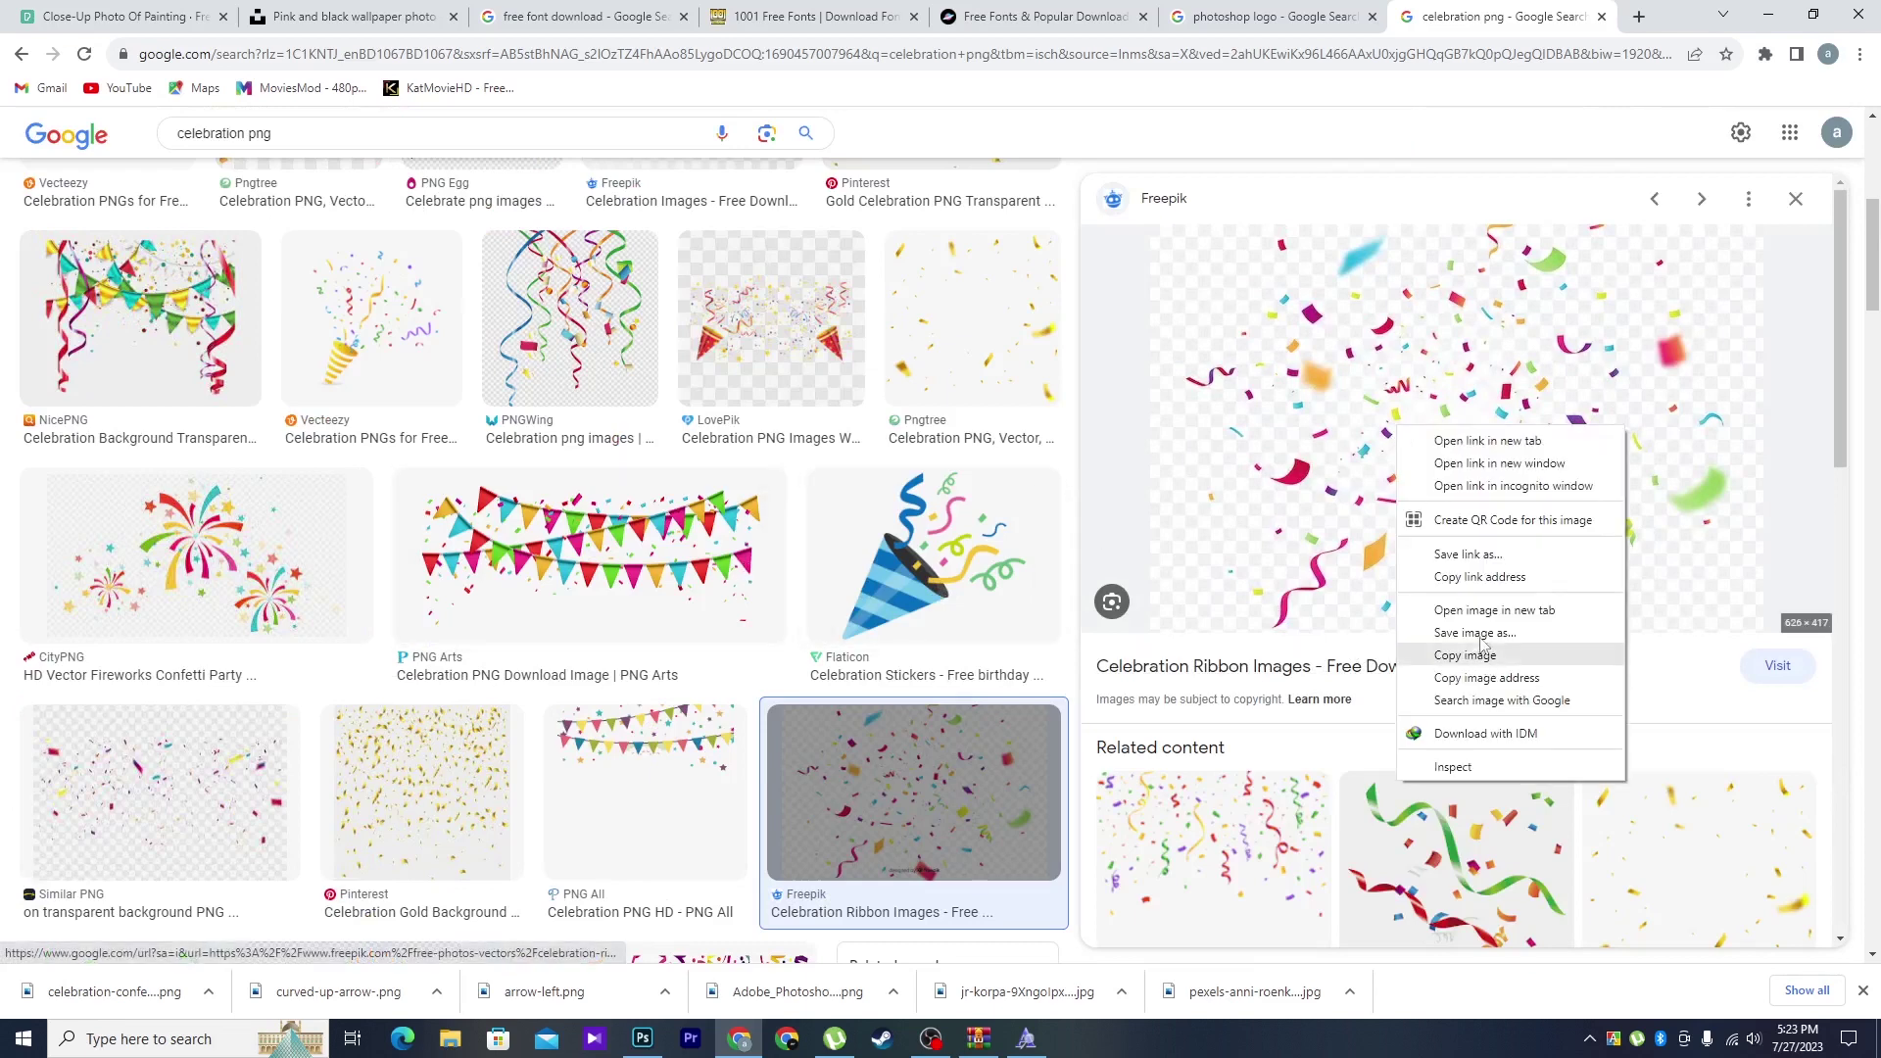
pyautogui.click(1475, 633)
pyautogui.click(806, 507)
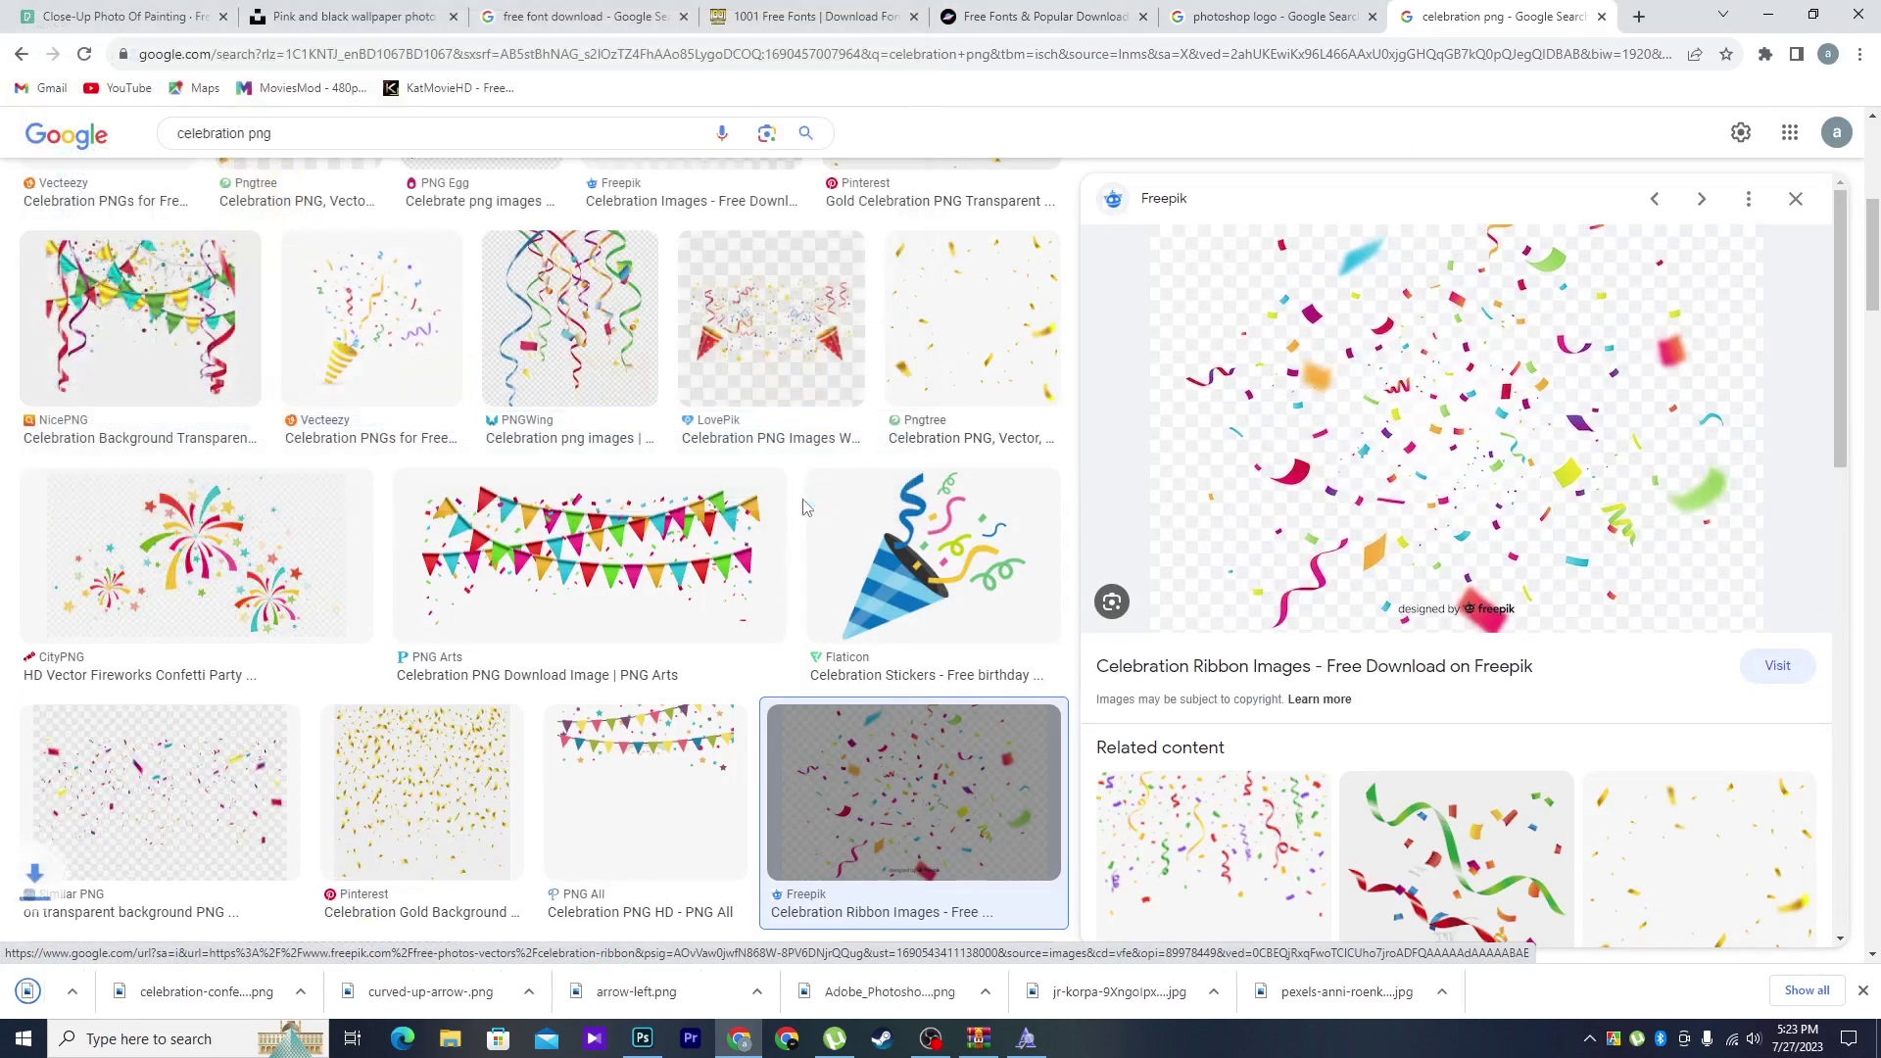
pyautogui.click(643, 1038)
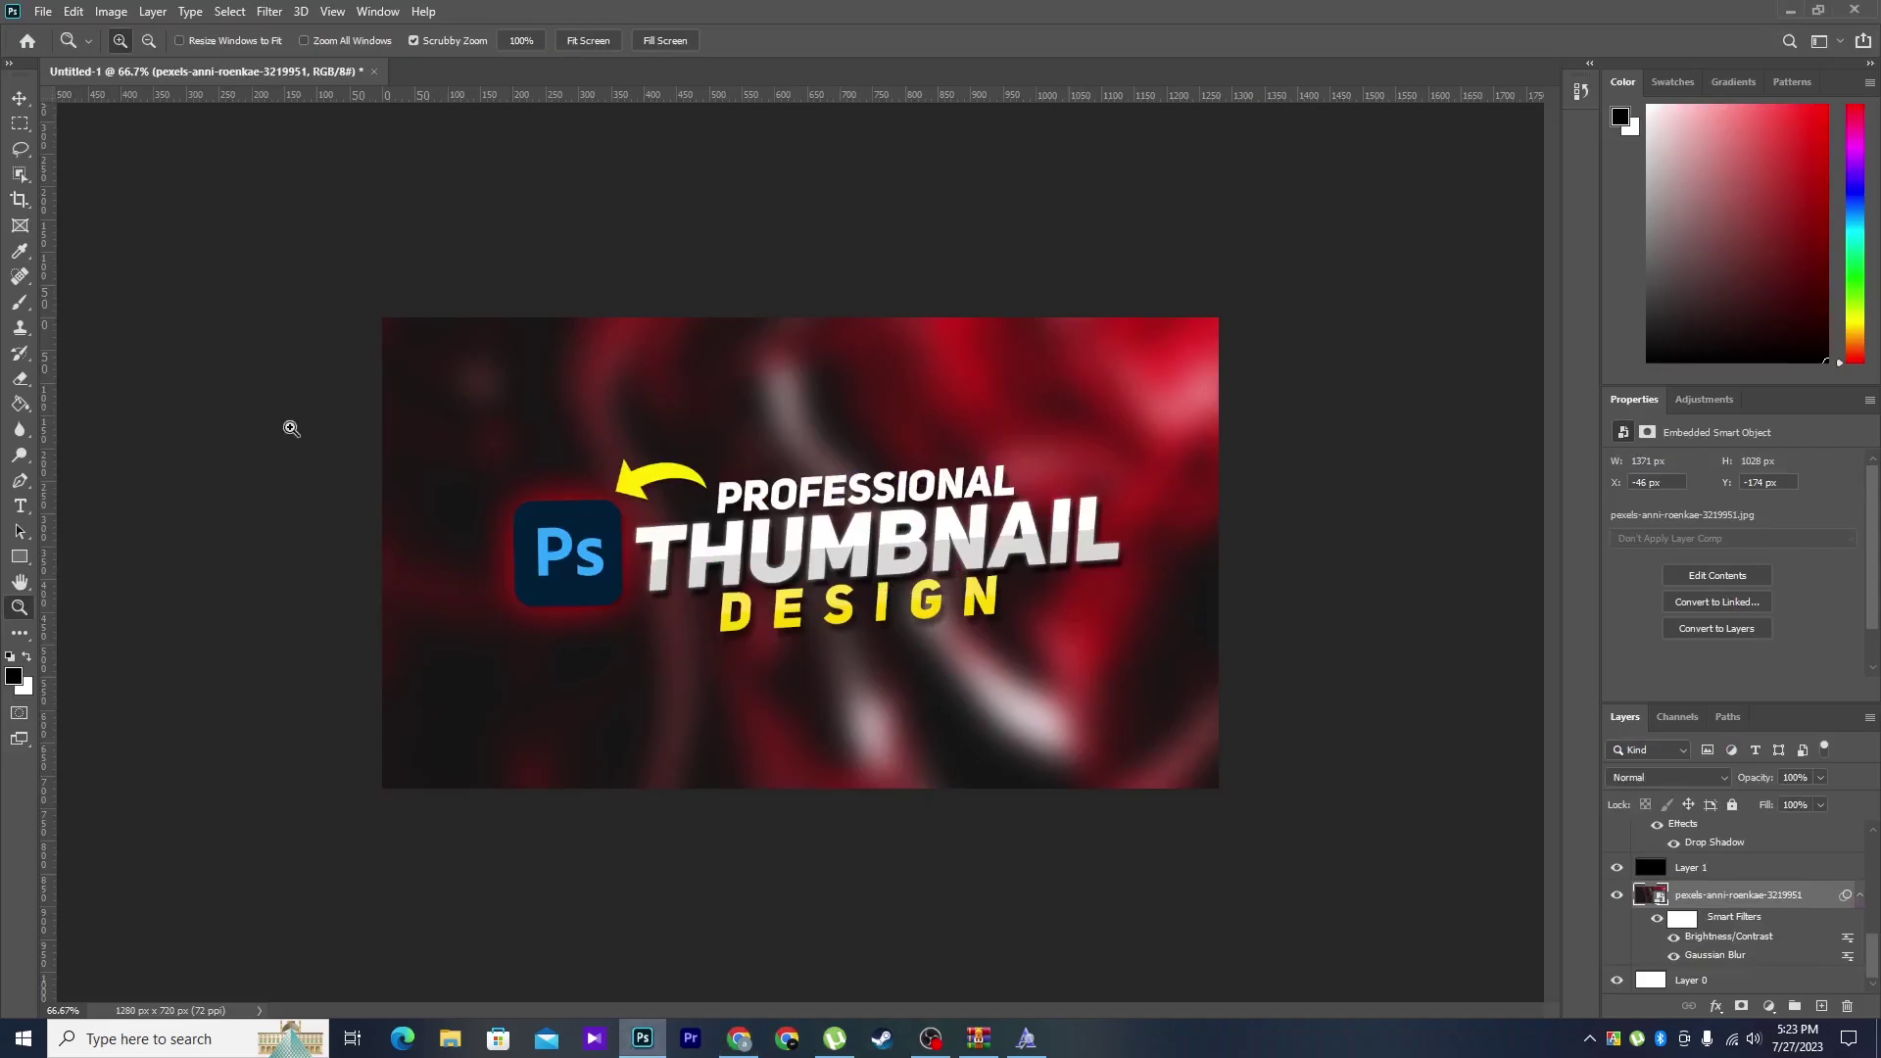
# - Place the confetti PNG embedded, stretch it over the whole canvas, and fade it to about 32% opacity
pyautogui.click(45, 11)
pyautogui.click(79, 399)
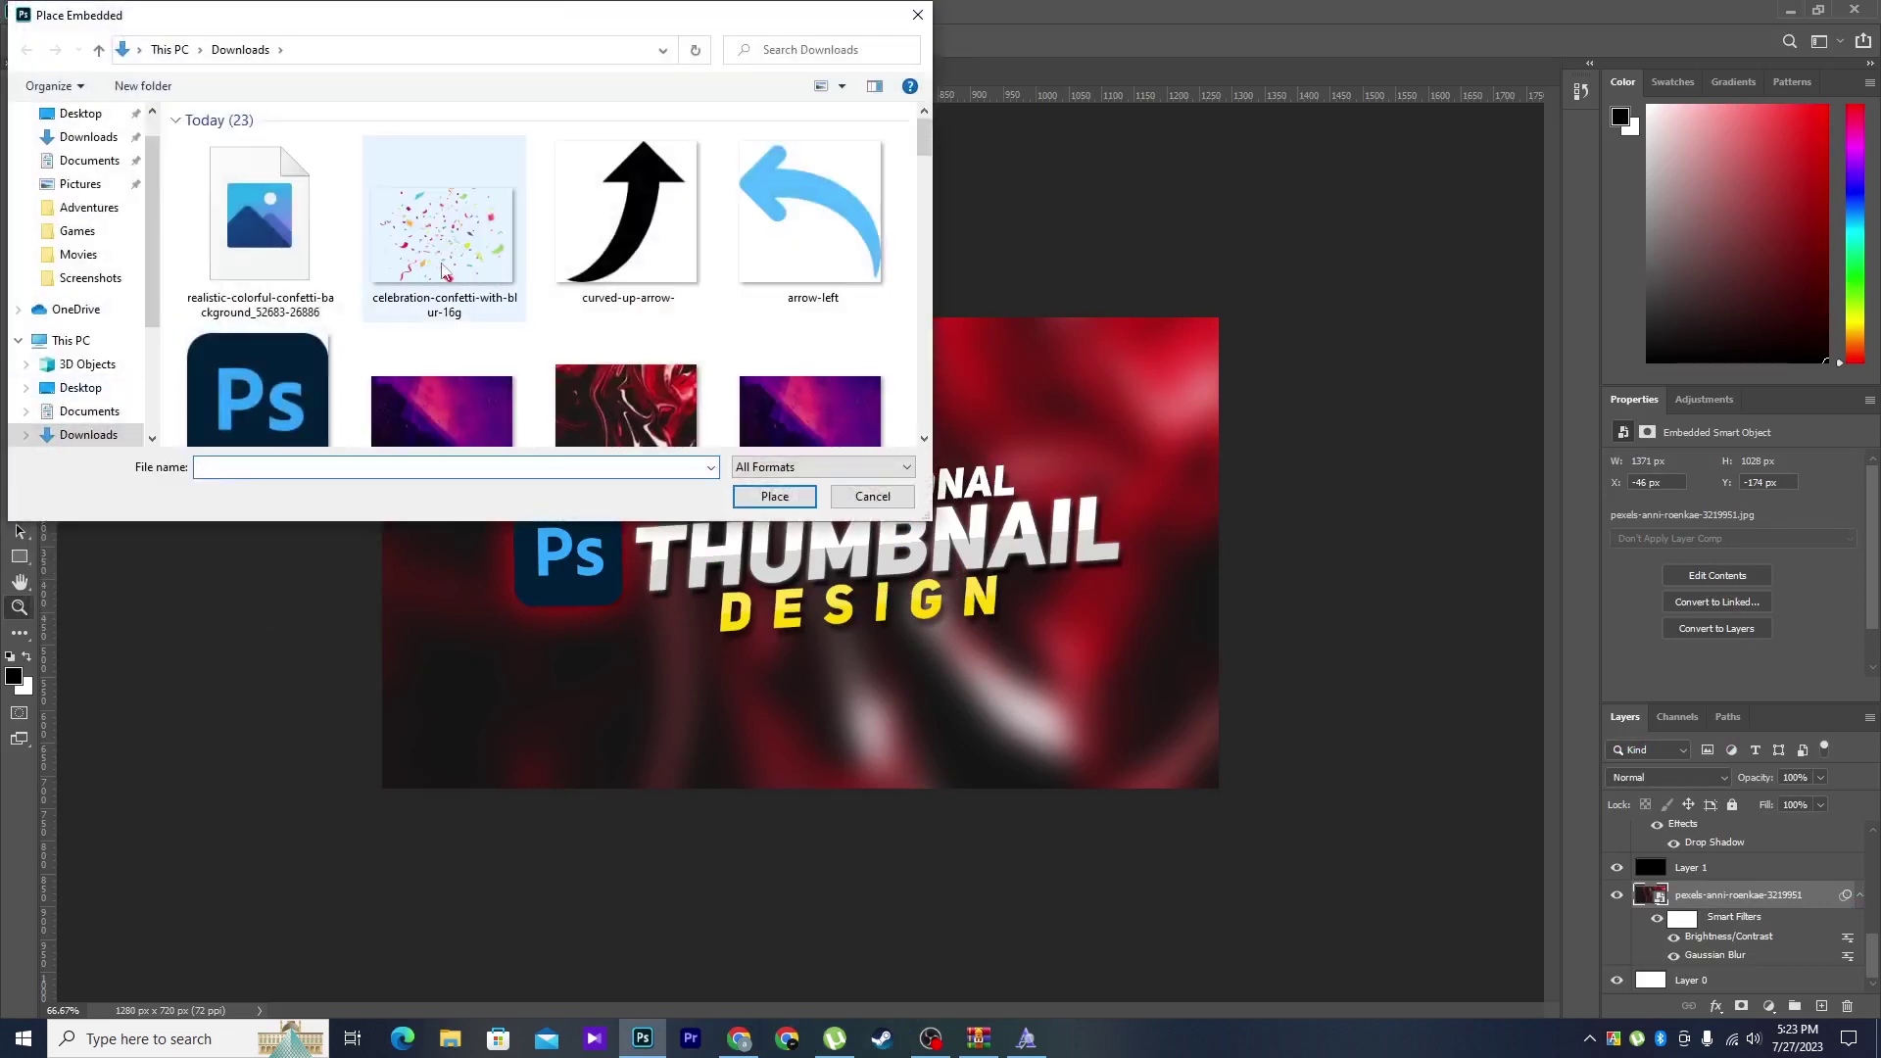
pyautogui.doubleClick(443, 271)
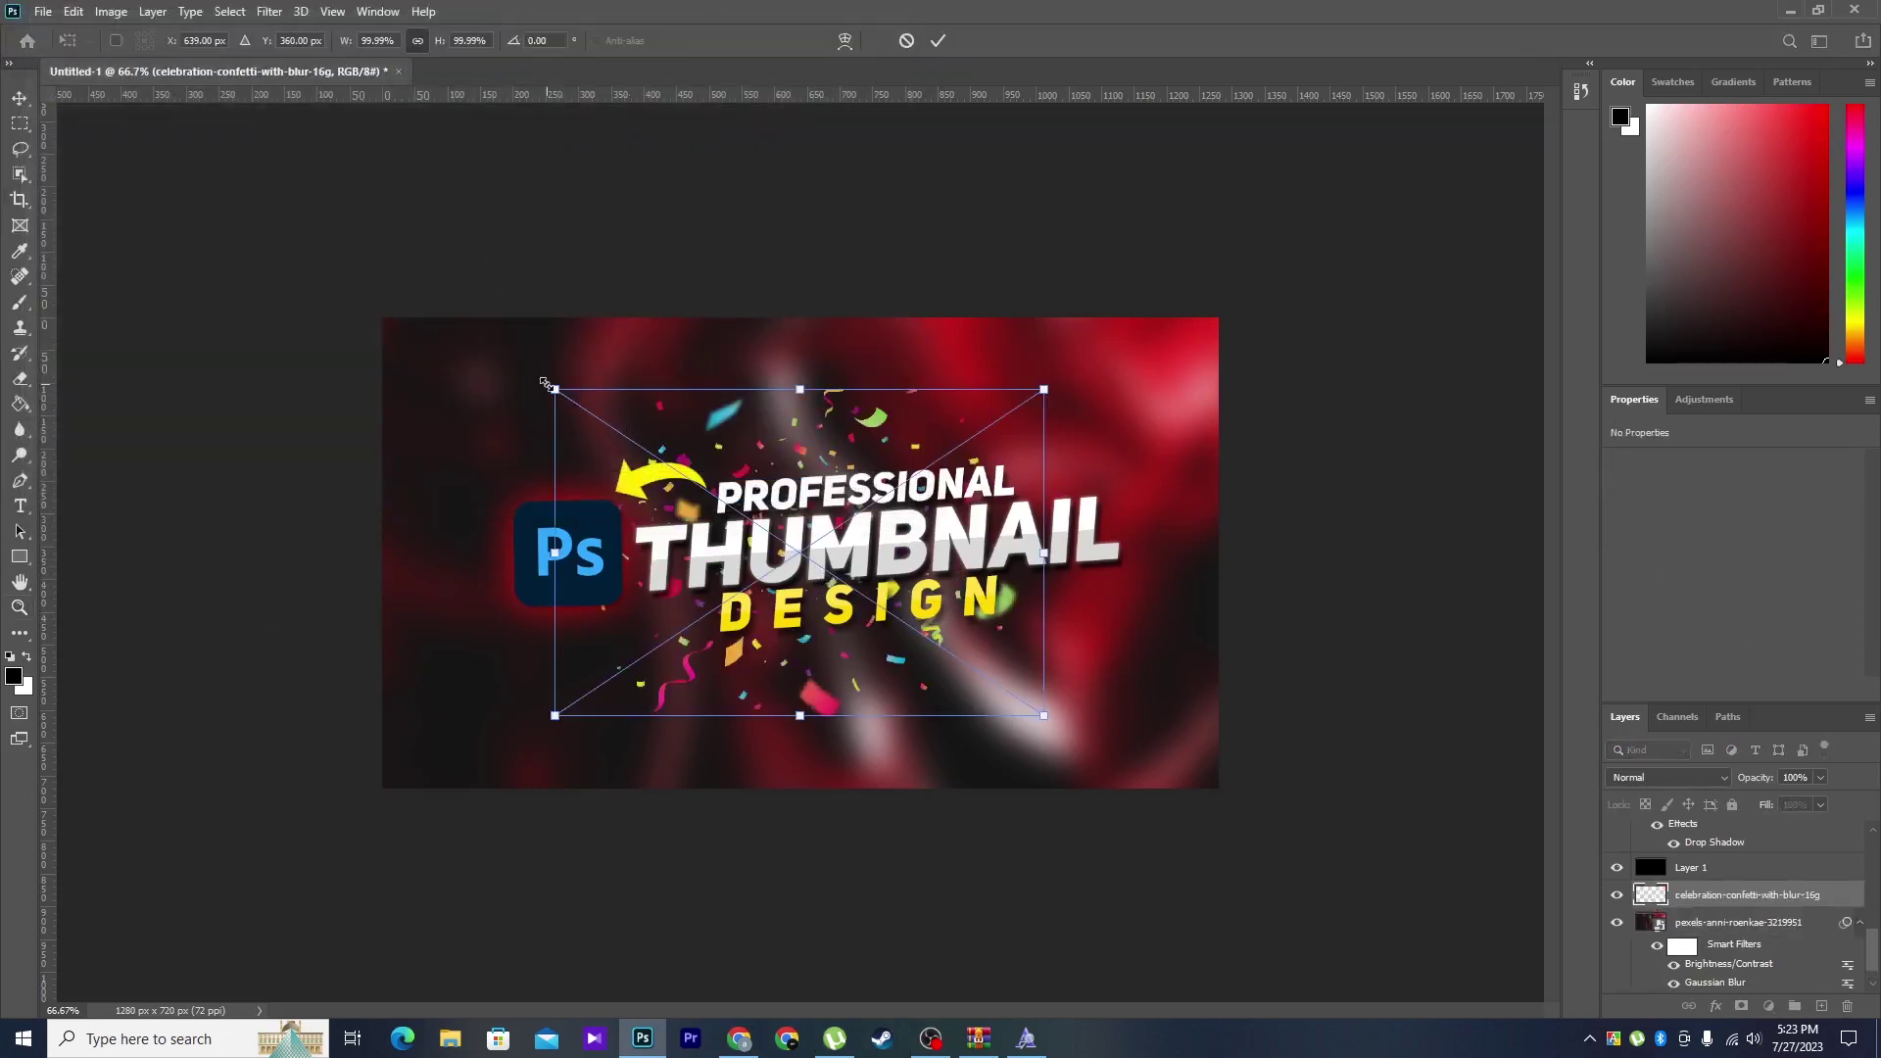
pyautogui.moveTo(544, 383); pyautogui.dragTo(357, 257)
pyautogui.moveTo(1041, 715); pyautogui.dragTo(1243, 843)
pyautogui.press('Return')
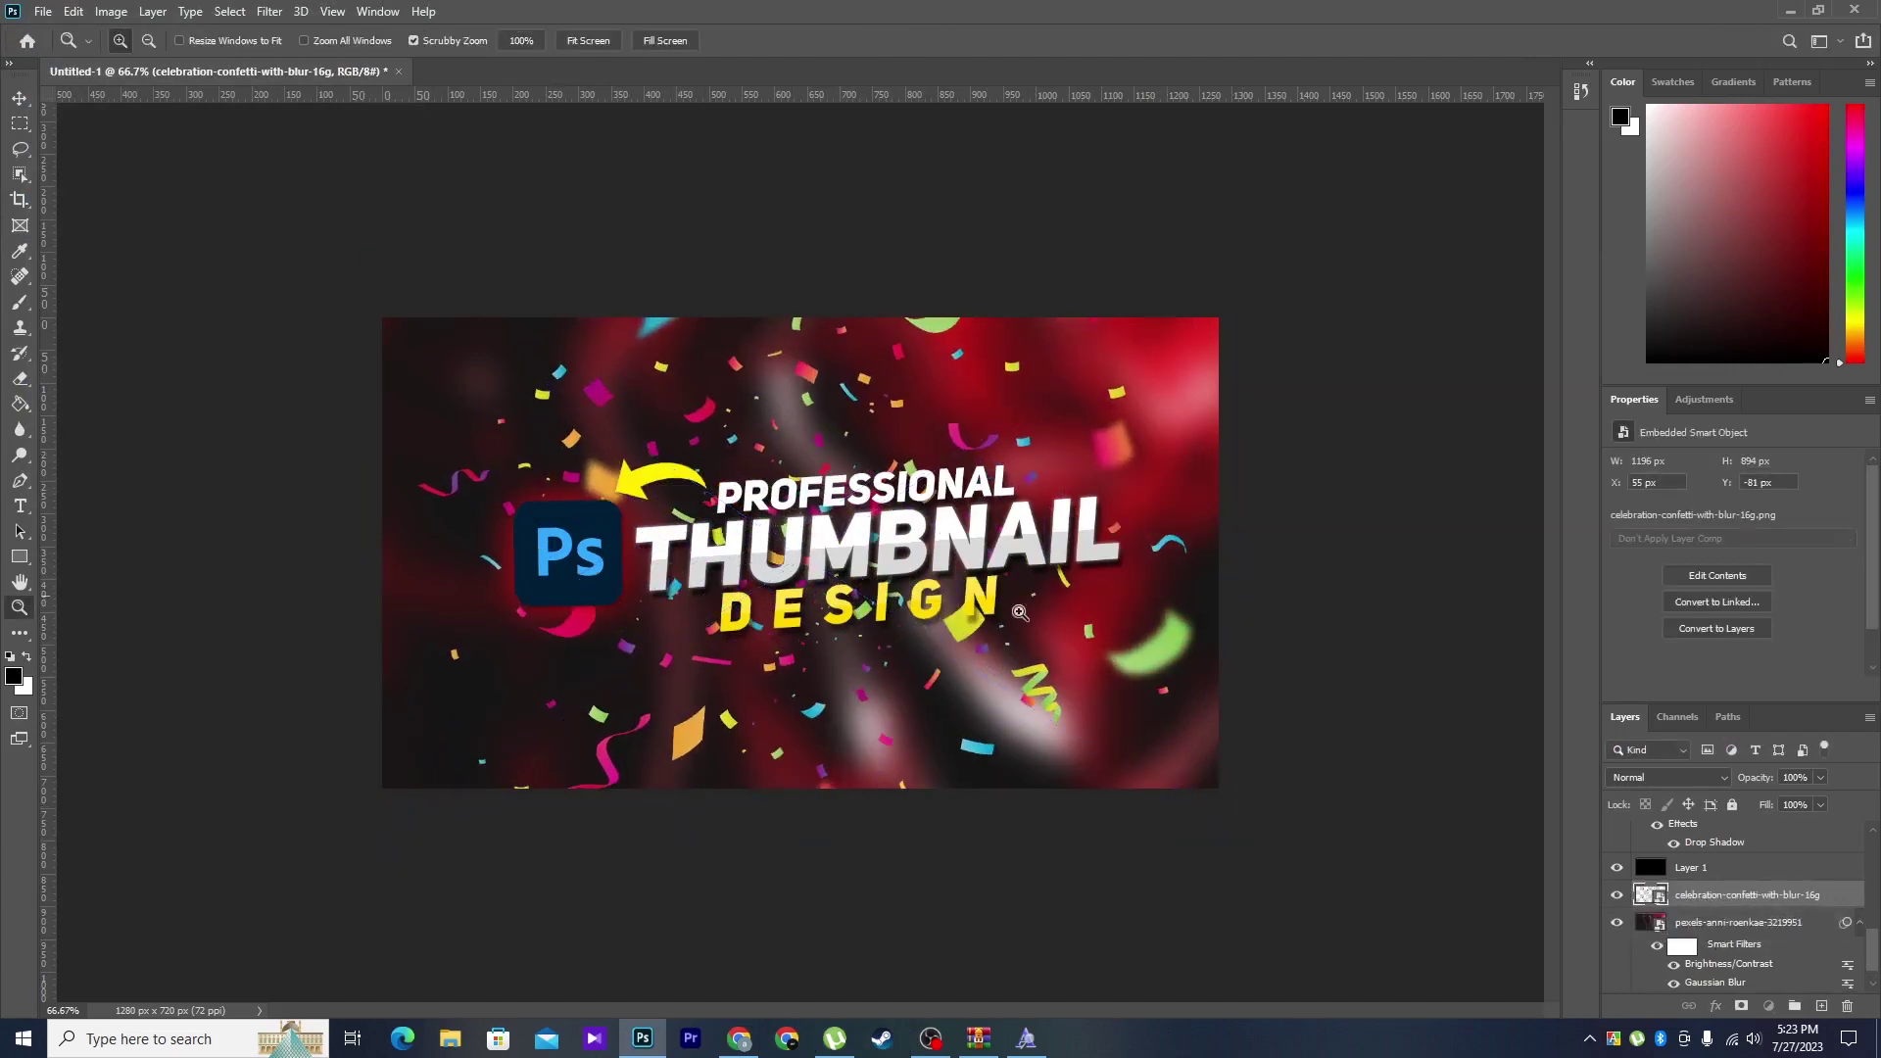
pyautogui.click(1818, 778)
pyautogui.moveTo(1819, 796); pyautogui.dragTo(1760, 802)
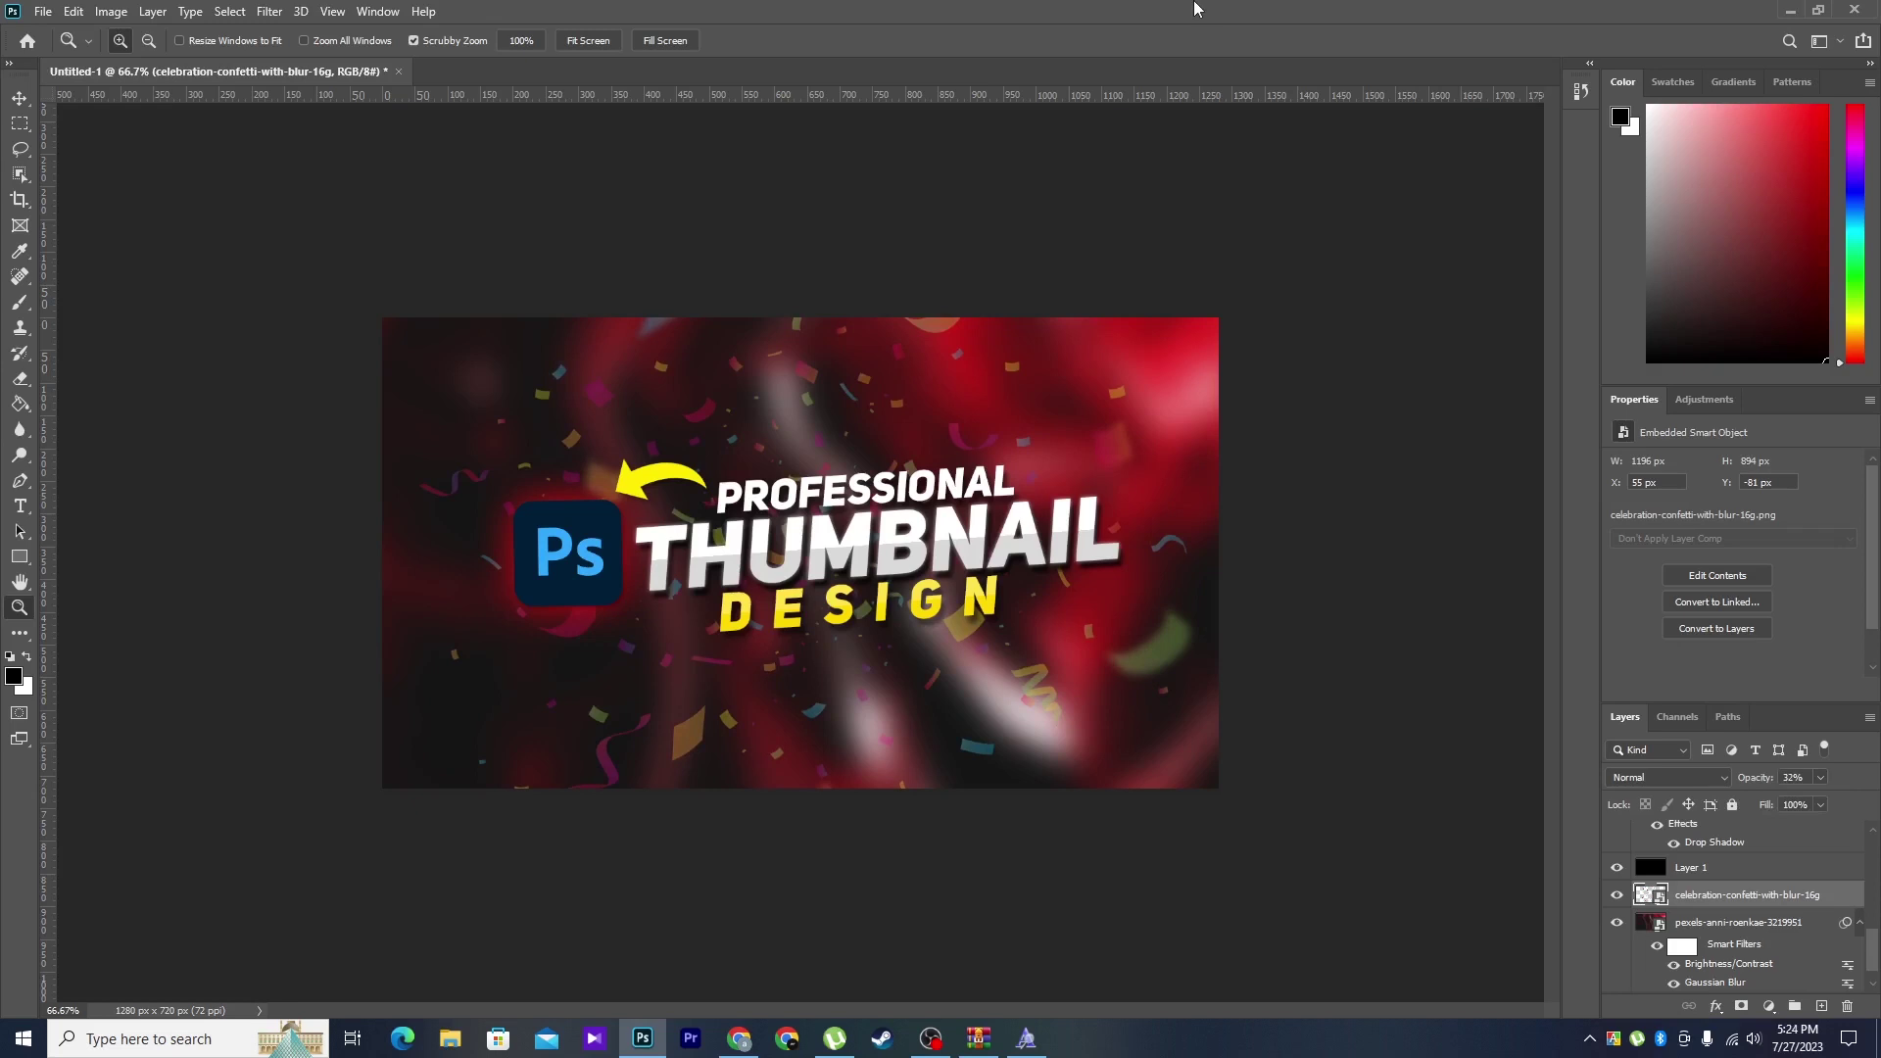
# - Save the thumbnail as JPEG 'thumb' on the Desktop with default quality options
pyautogui.click(43, 10)
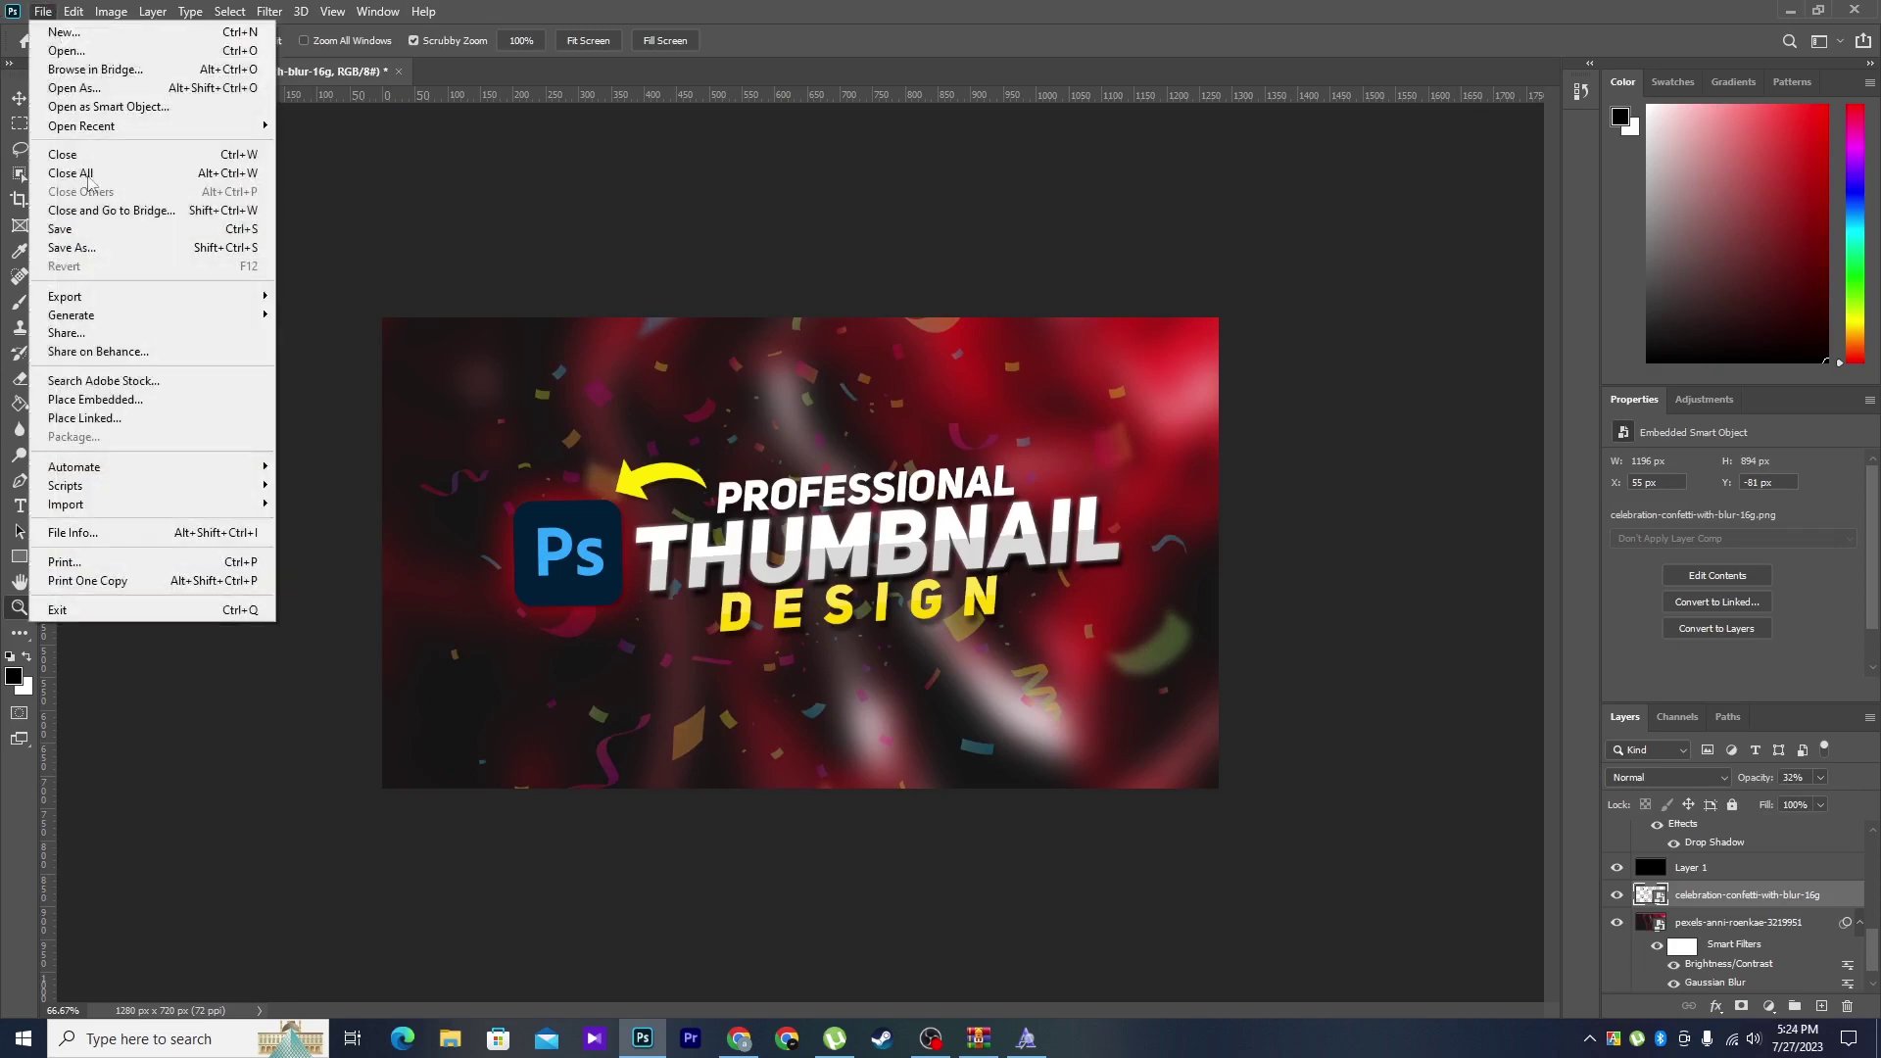
pyautogui.click(109, 247)
pyautogui.click(392, 453)
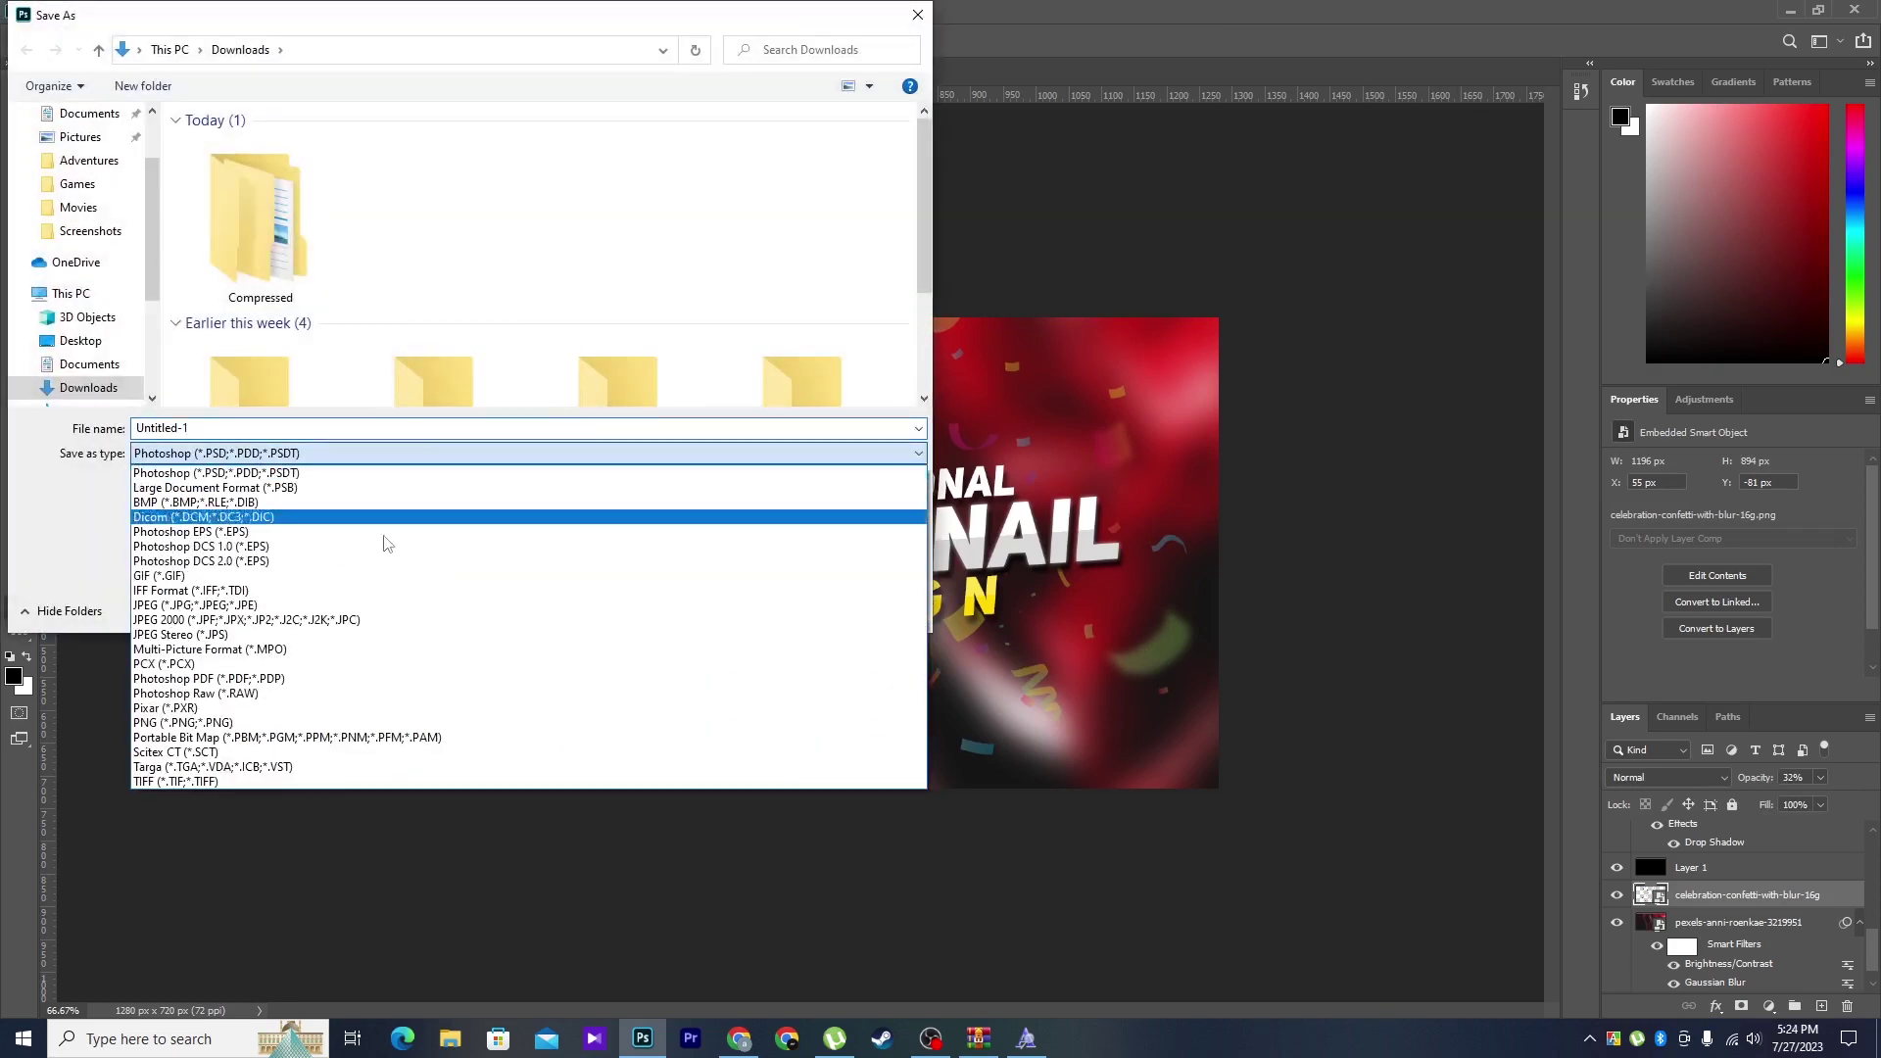
pyautogui.click(275, 604)
pyautogui.click(80, 340)
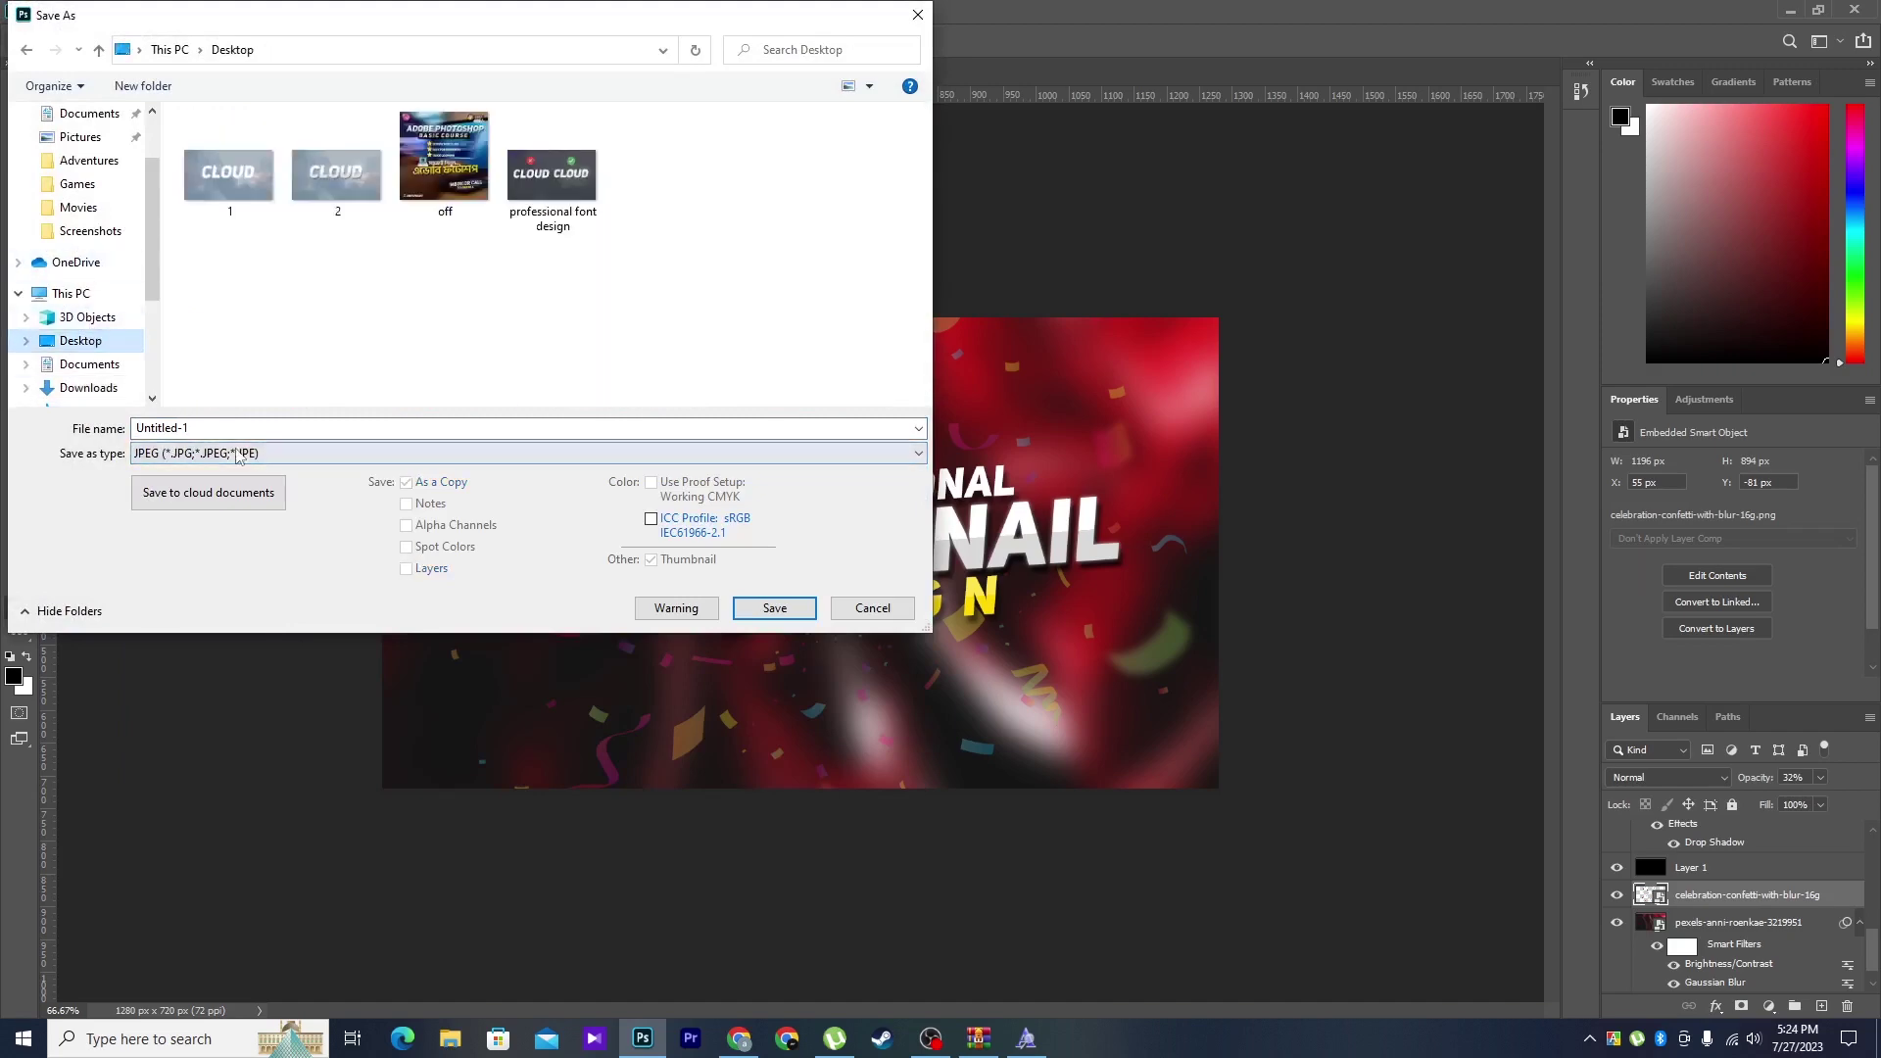
pyautogui.write('thumb')
pyautogui.press('Return')
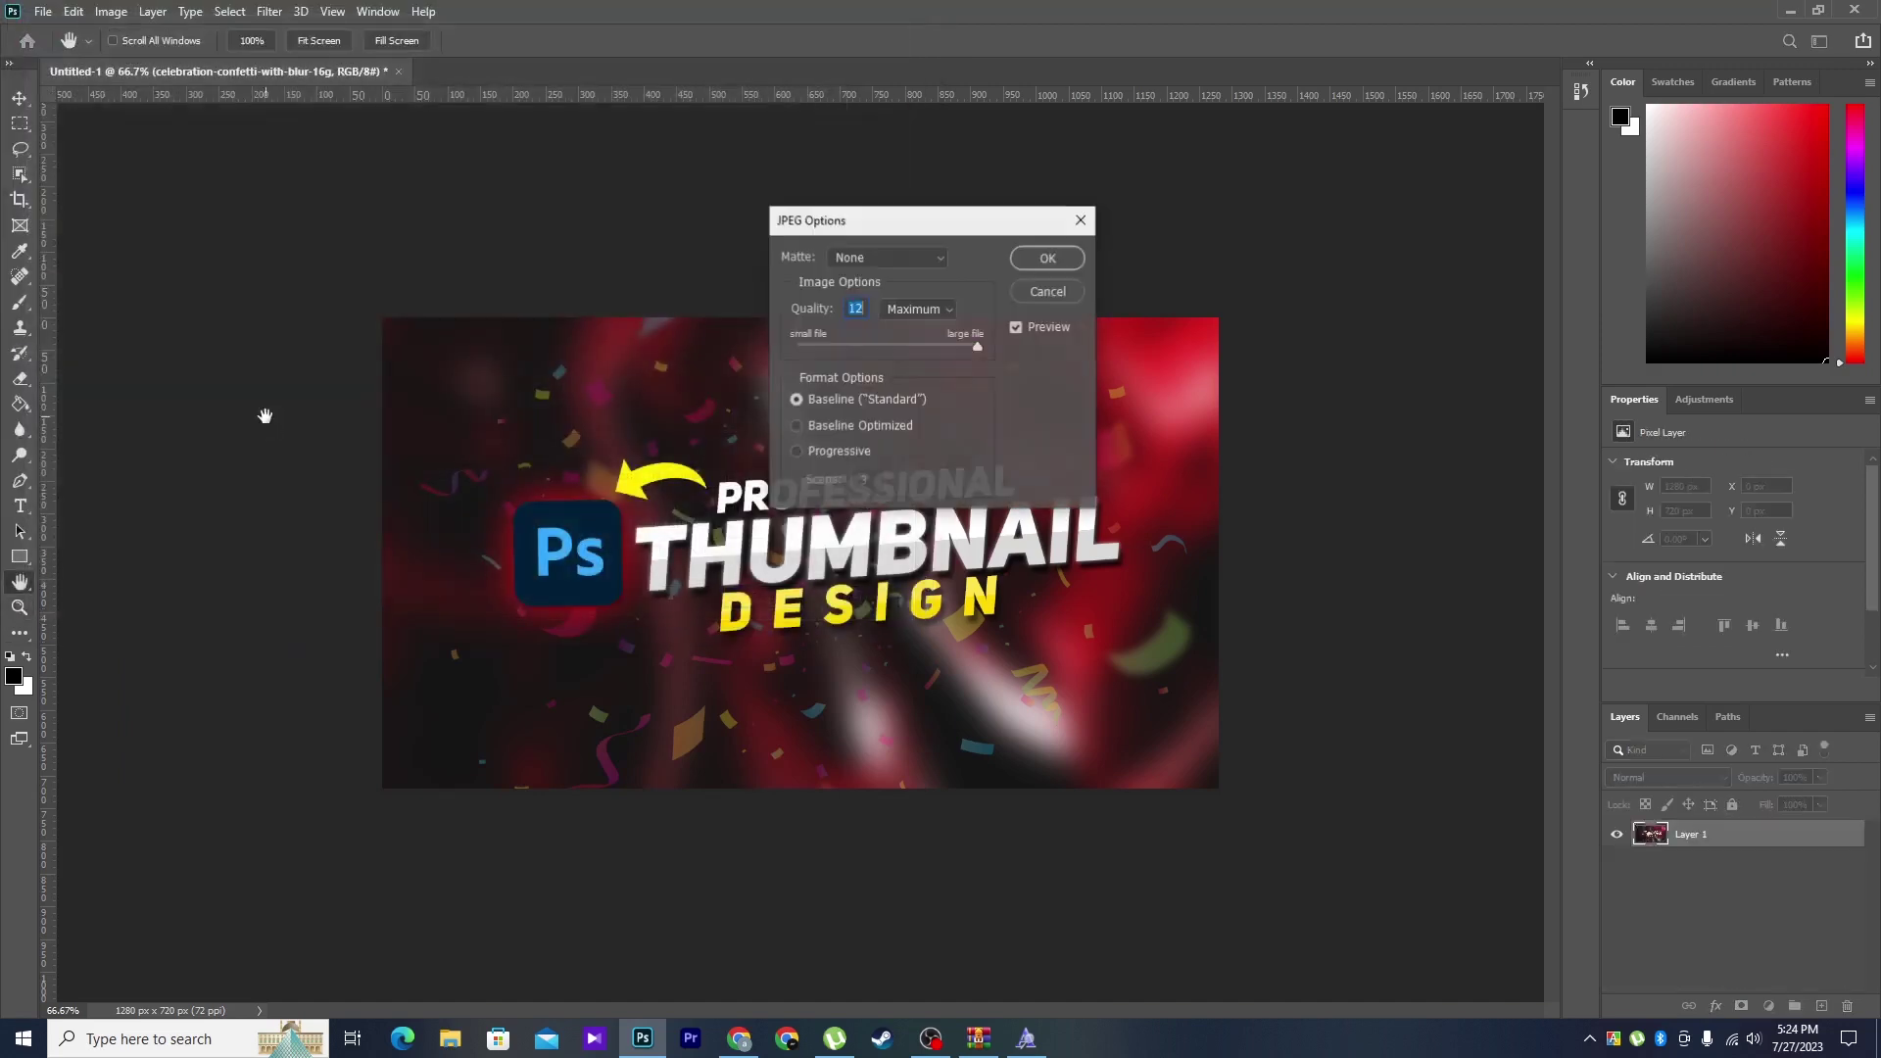
pyautogui.press('Return')
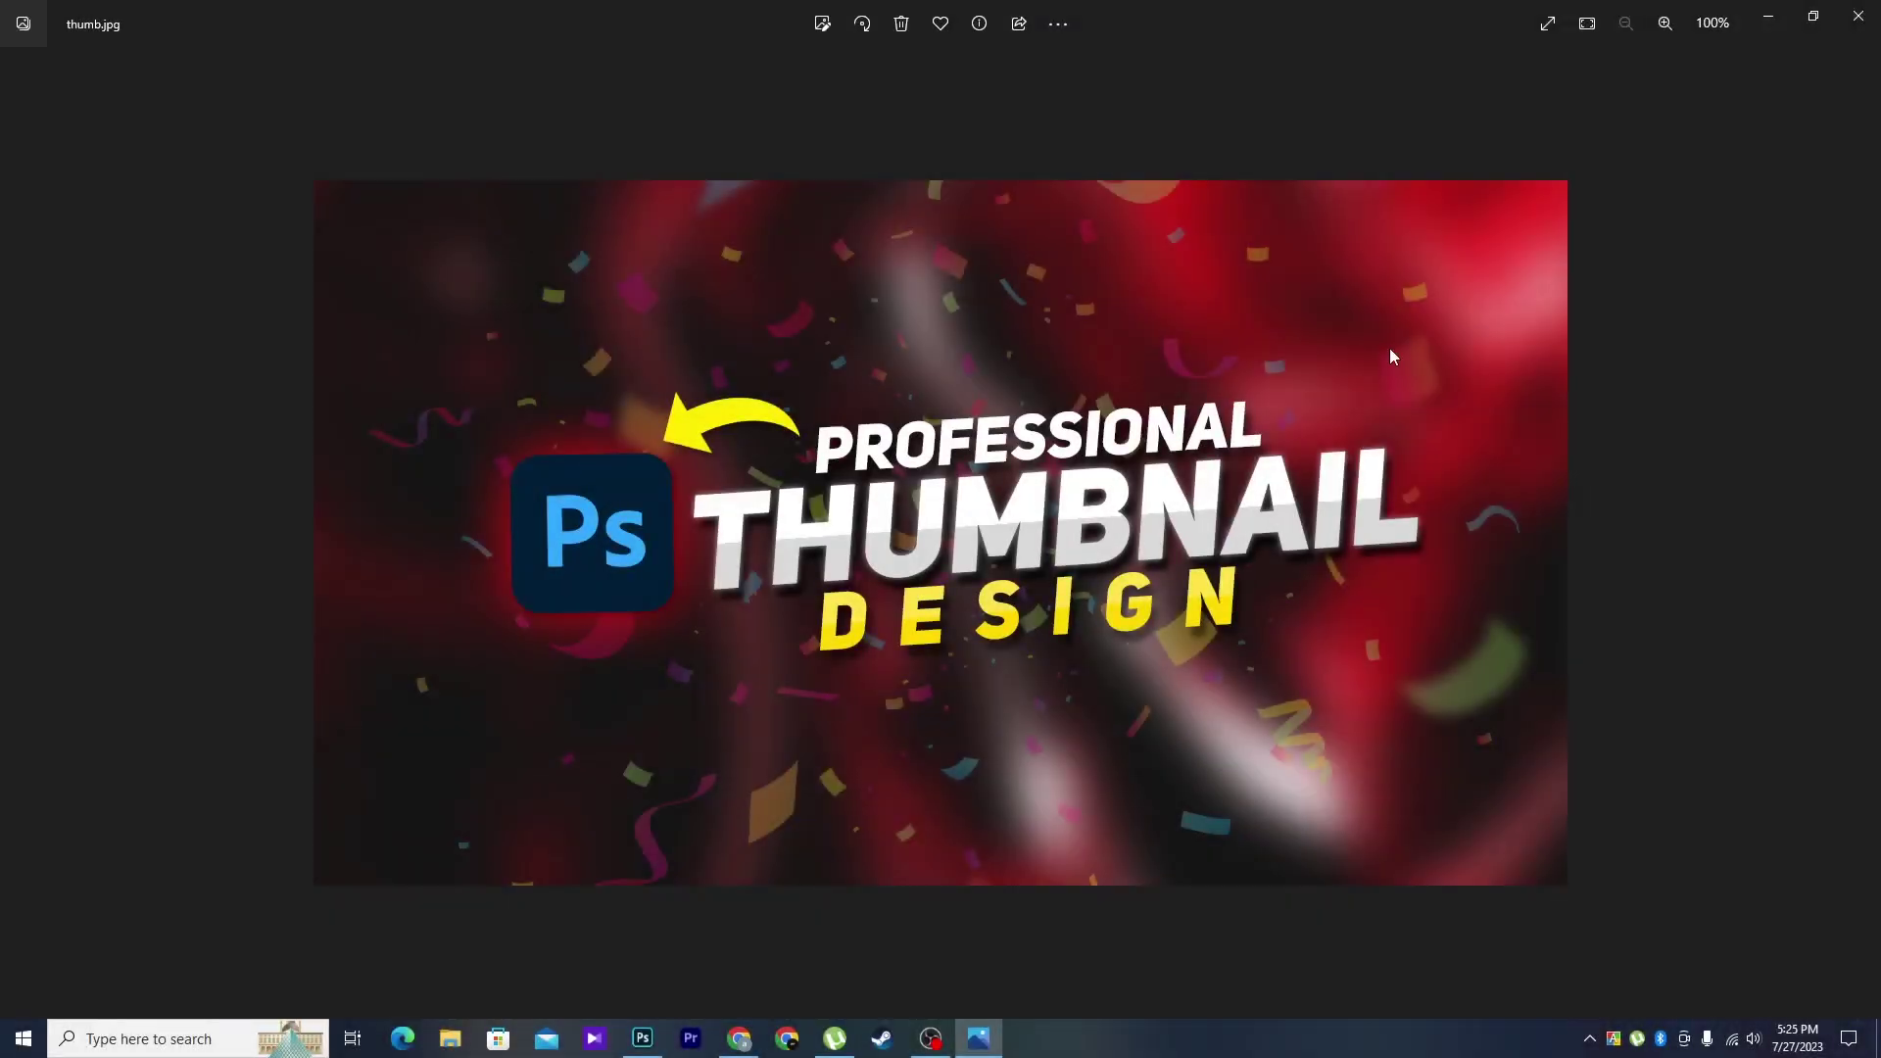